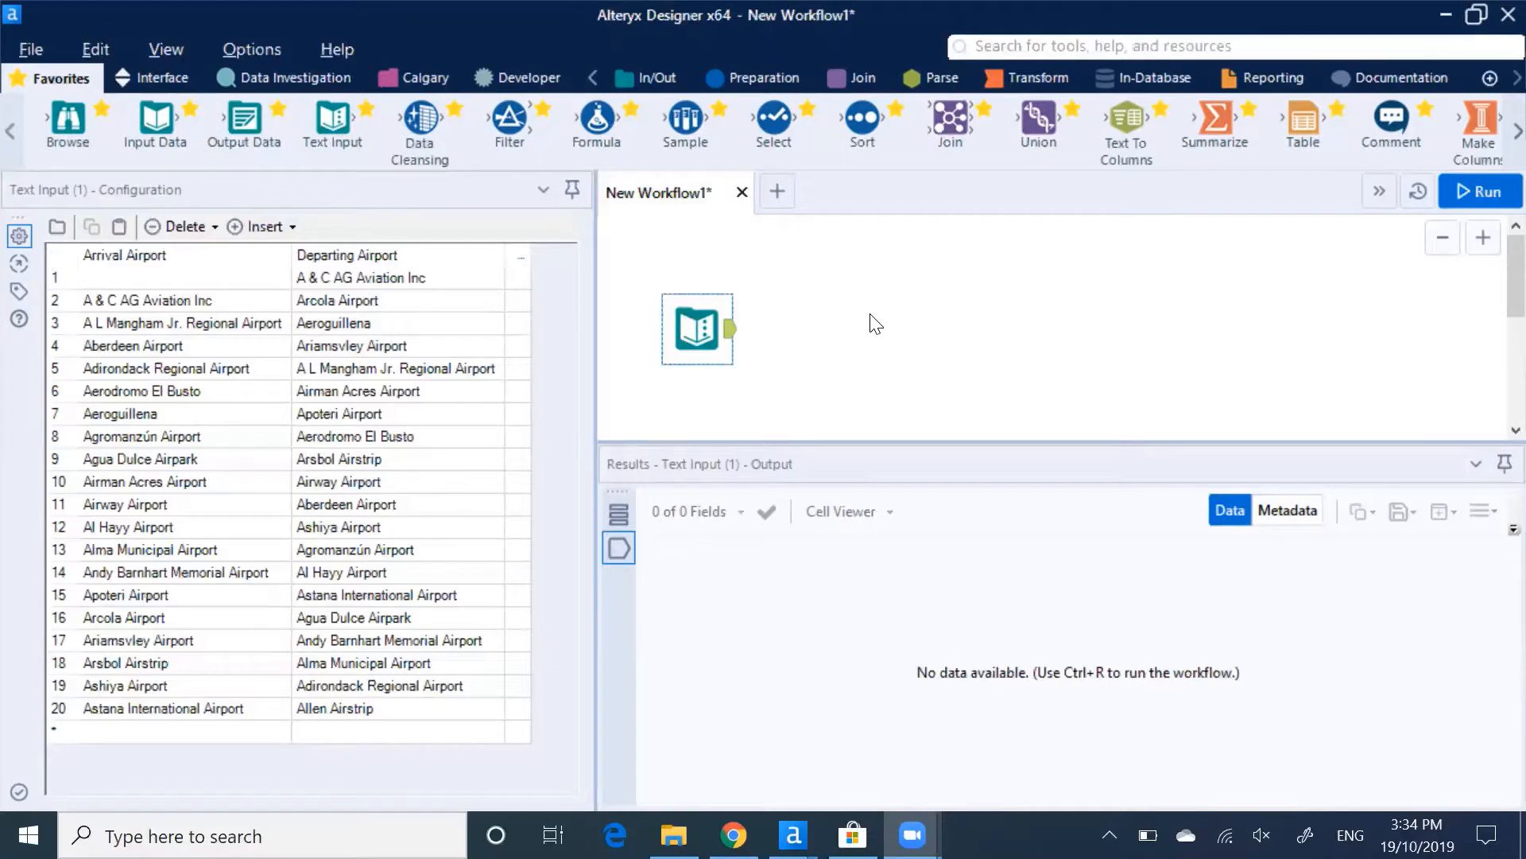
# Move the Text Input tool slightly higher on the workflow canvas.
pyautogui.moveTo(696, 322); pyautogui.dragTo(694, 292)
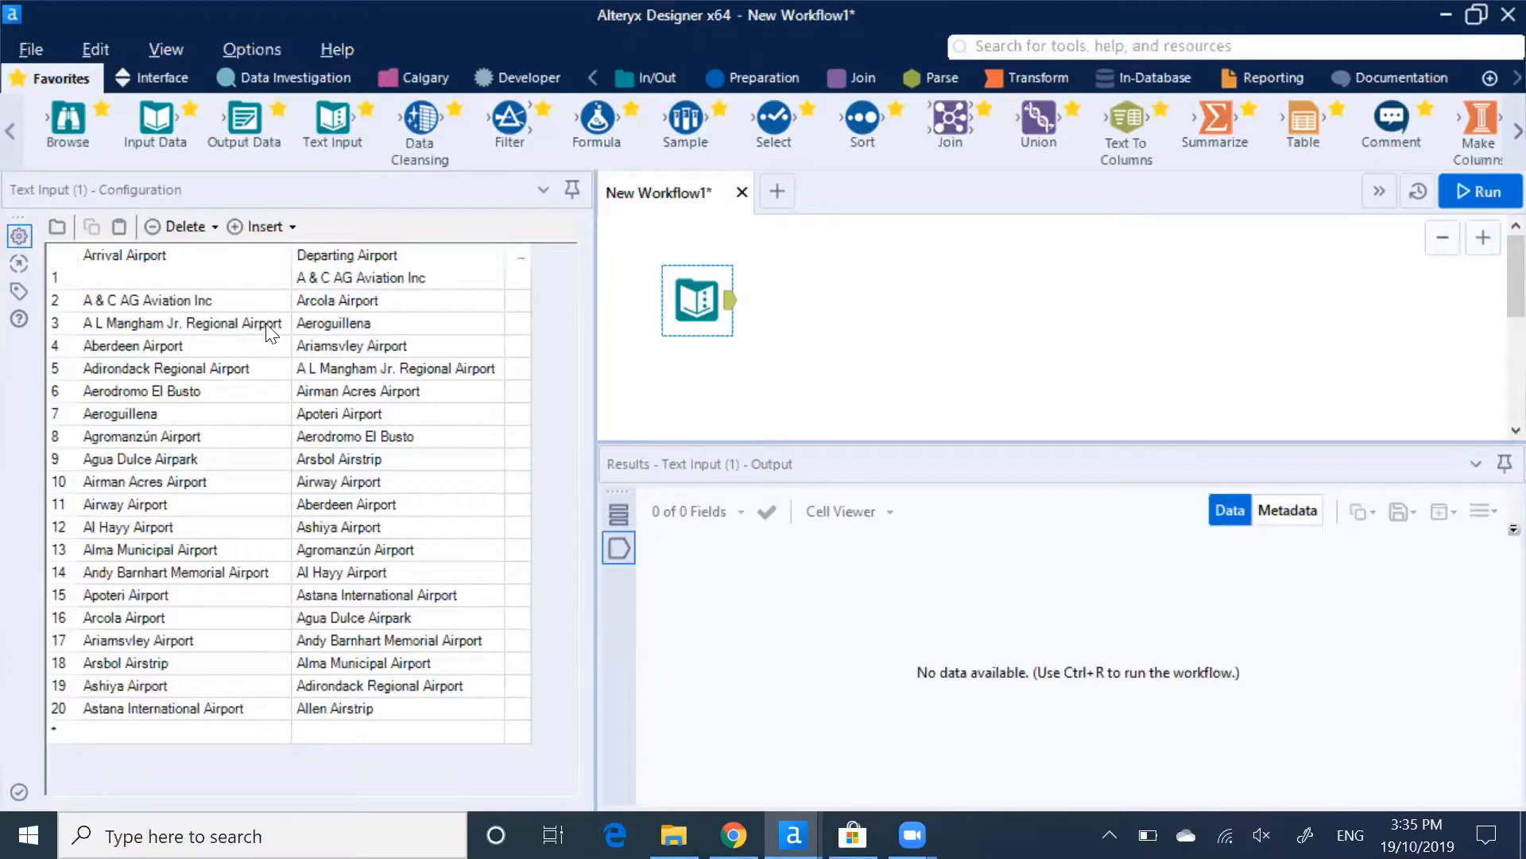
# Examine the airport table to trace how each row's departing airport matches the arrival airport of another row, such as Arcola Airport.
pyautogui.click(172, 271)
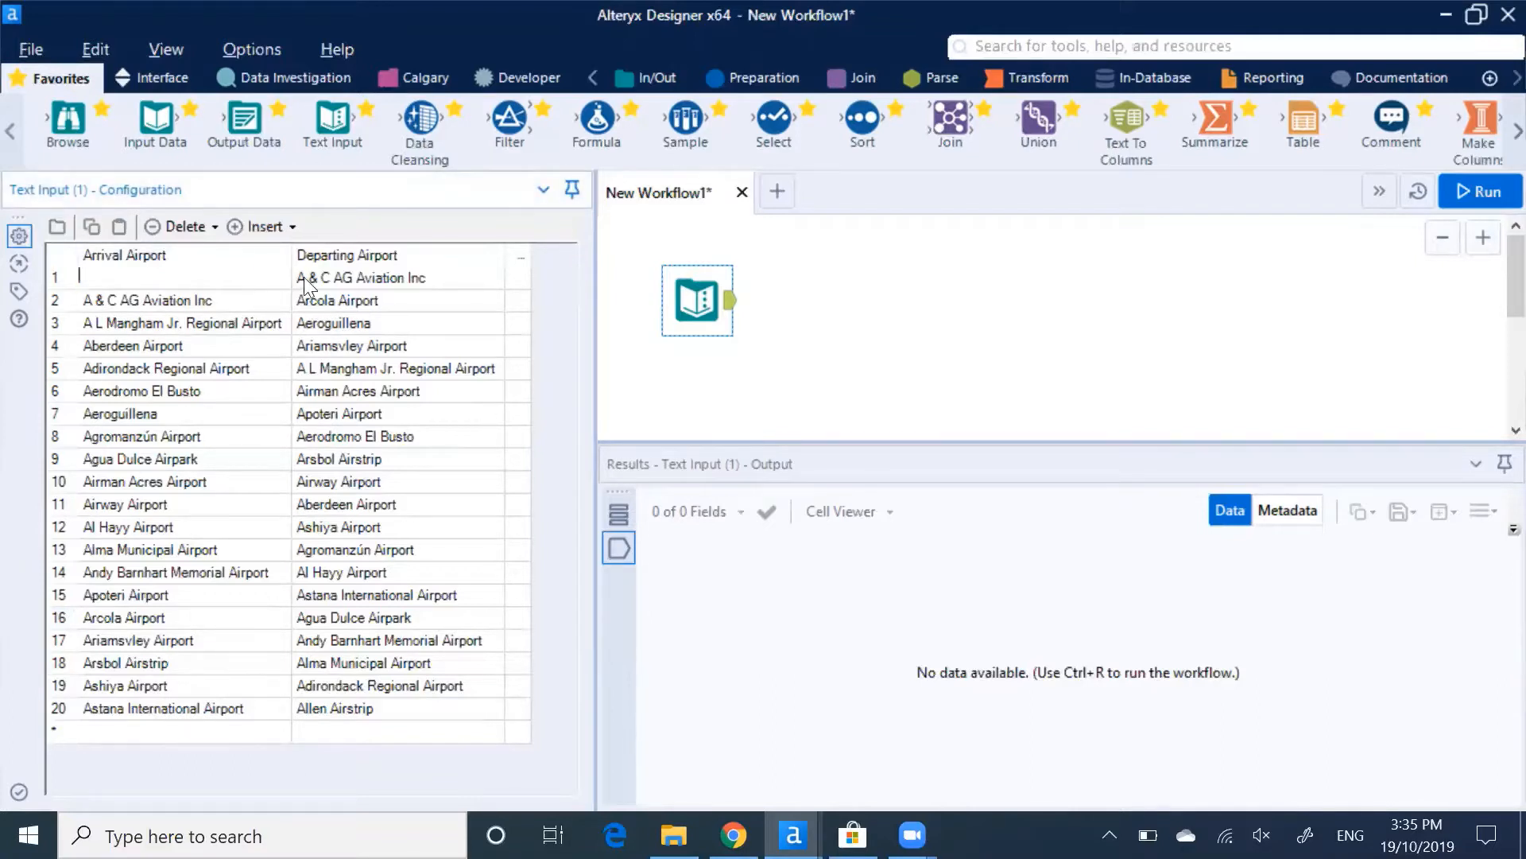
pyautogui.click(340, 279)
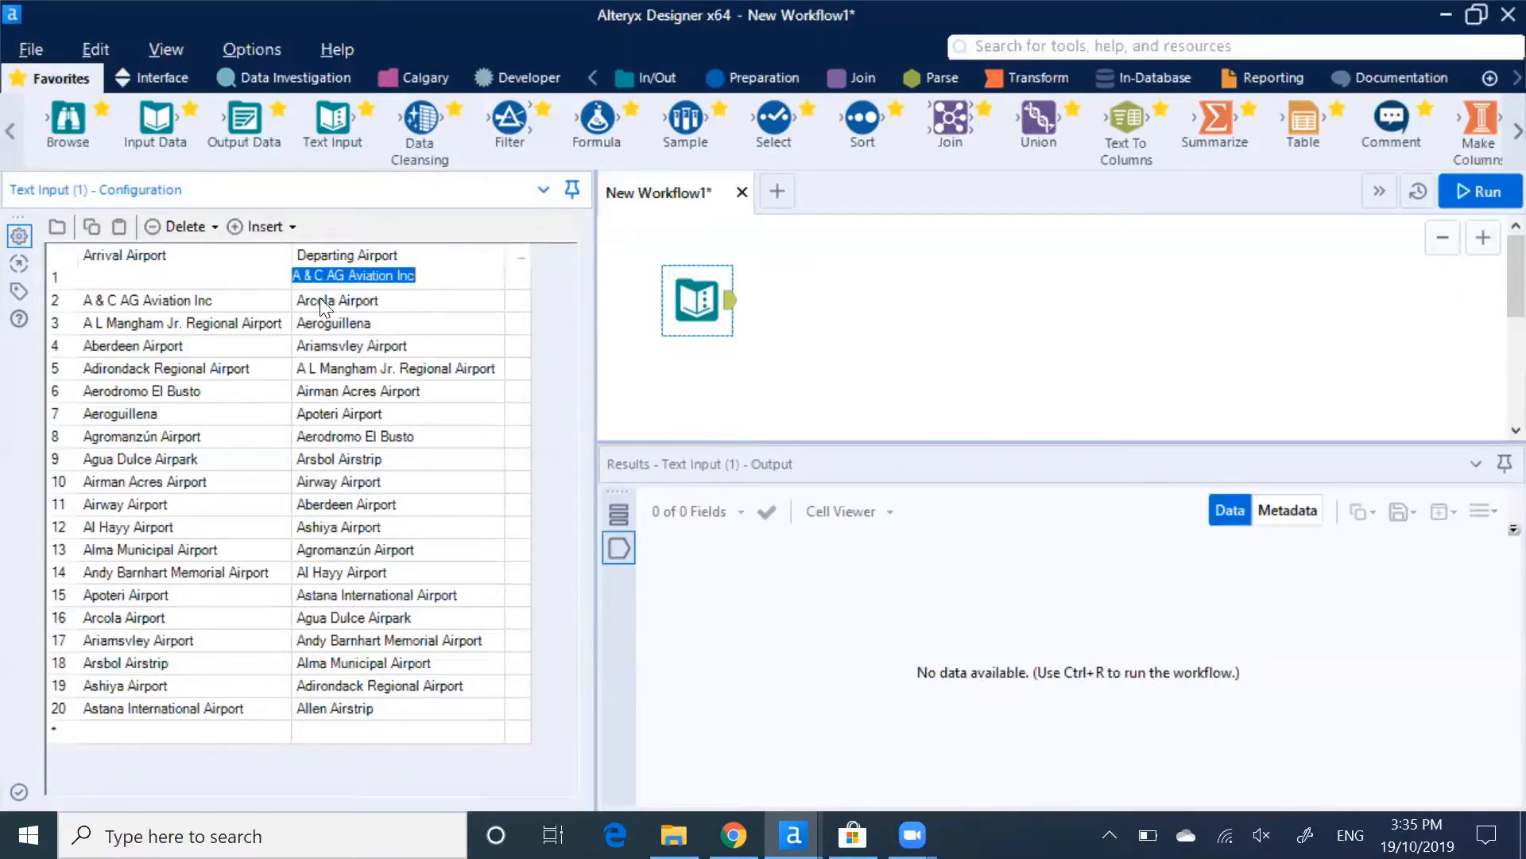
pyautogui.click(173, 302)
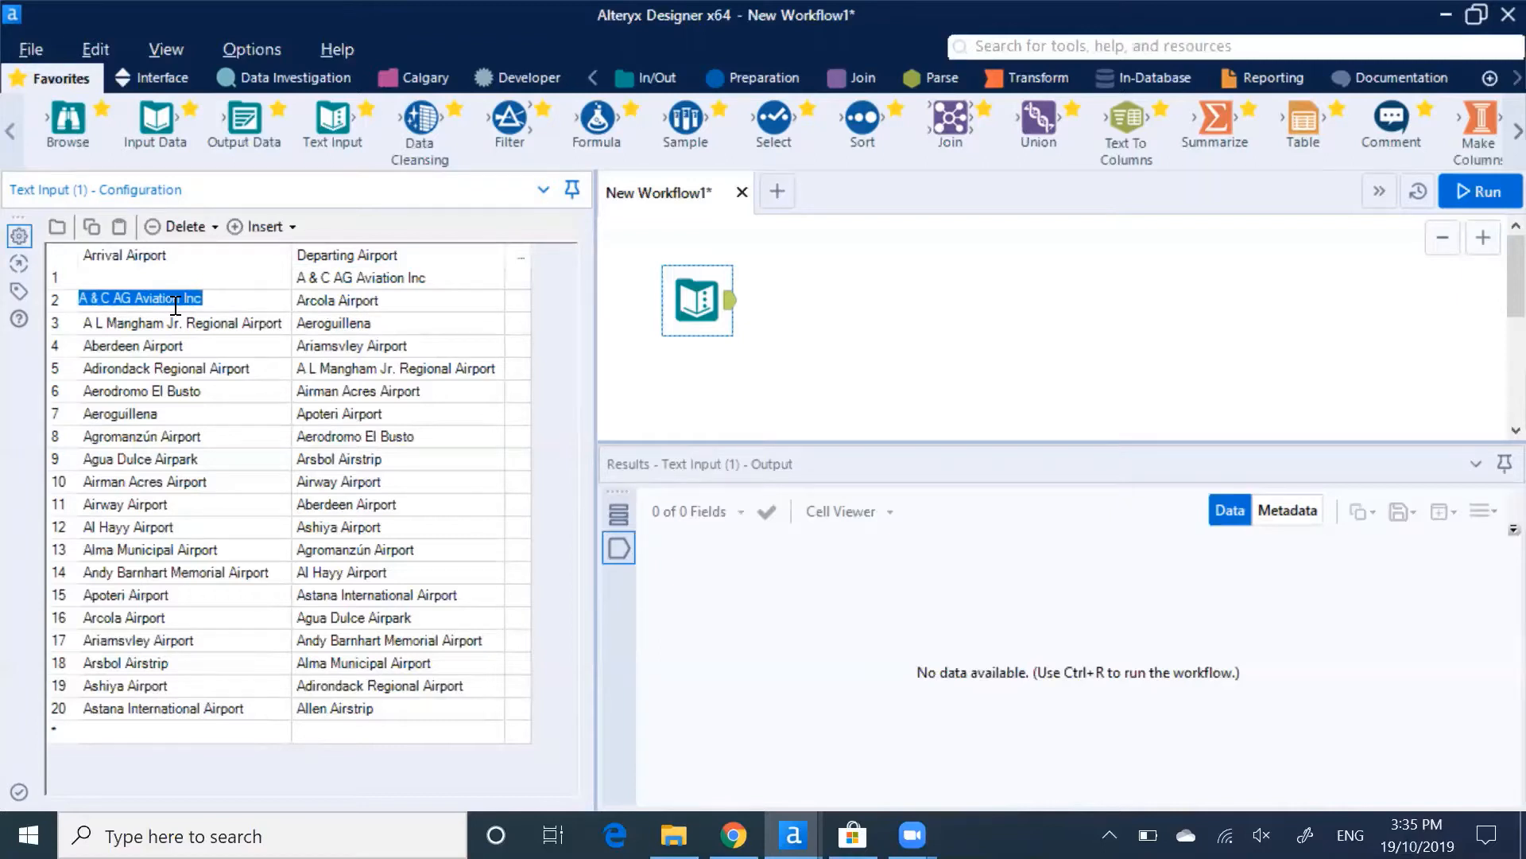
pyautogui.click(344, 298)
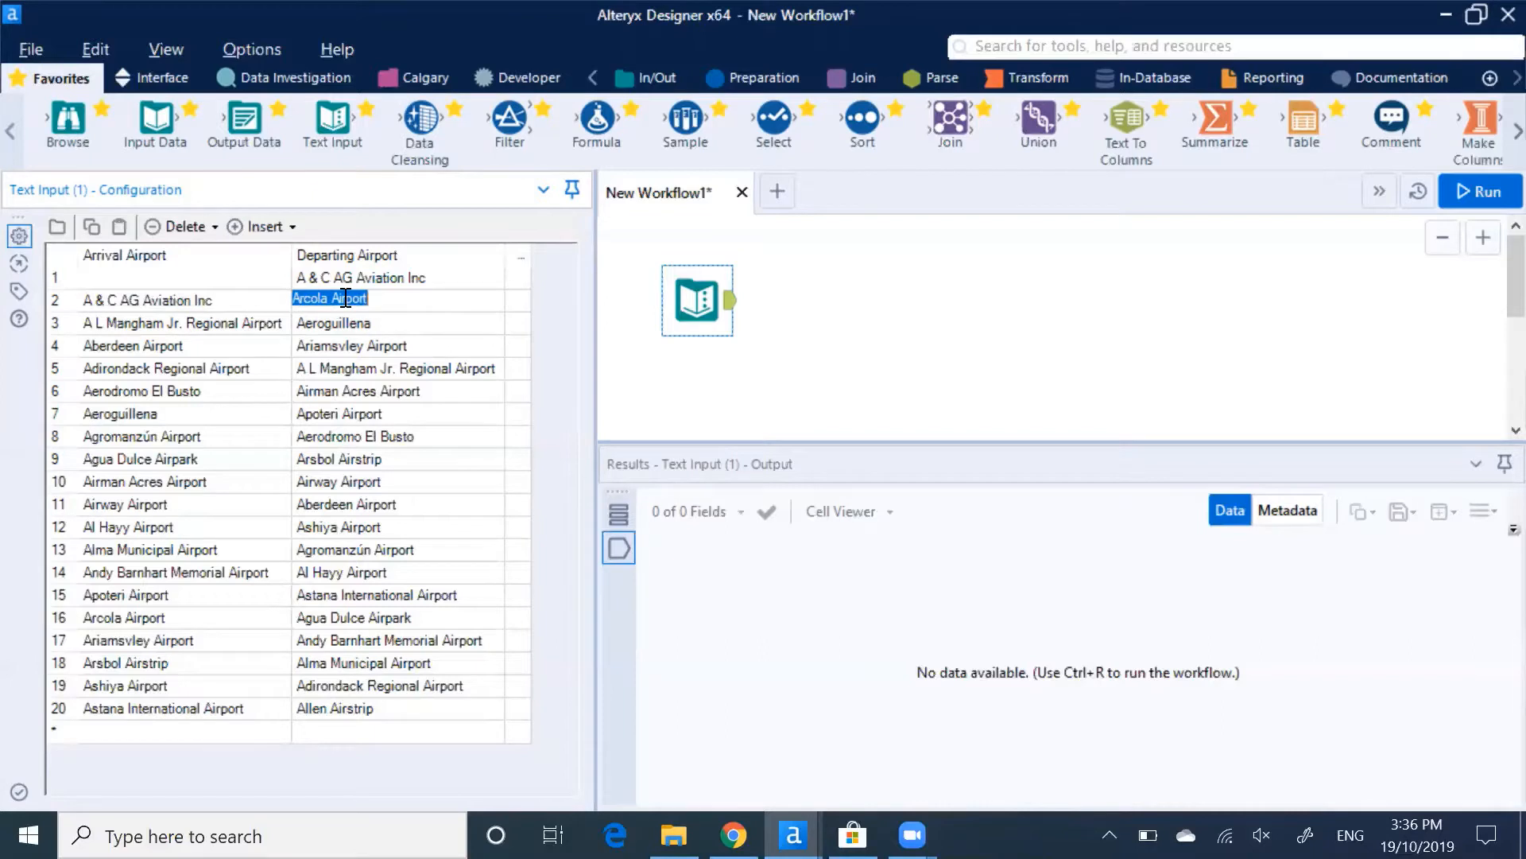
pyautogui.click(150, 323)
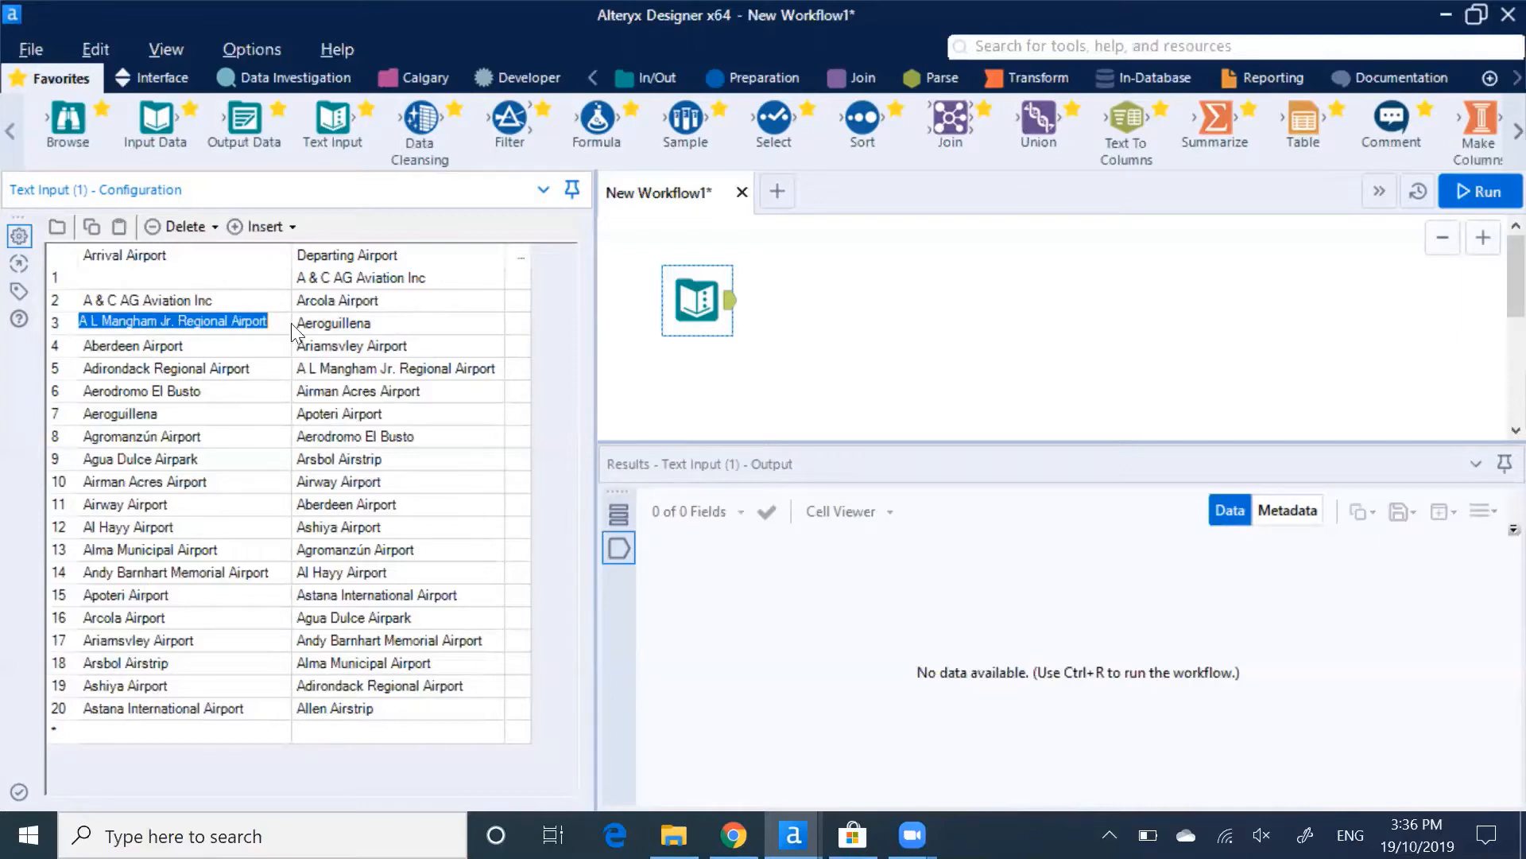
pyautogui.click(138, 617)
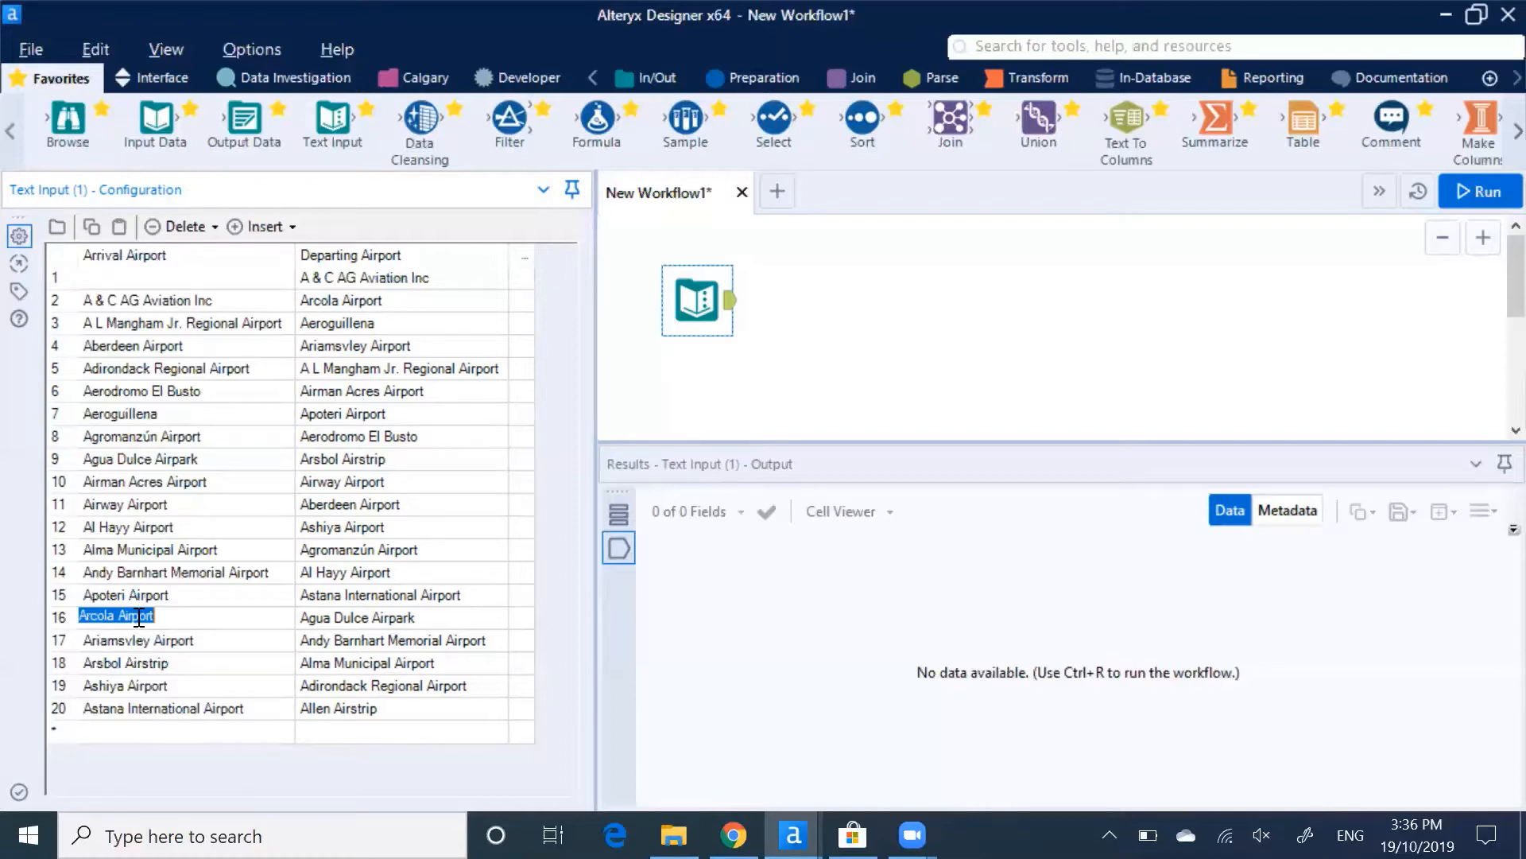
pyautogui.click(170, 55)
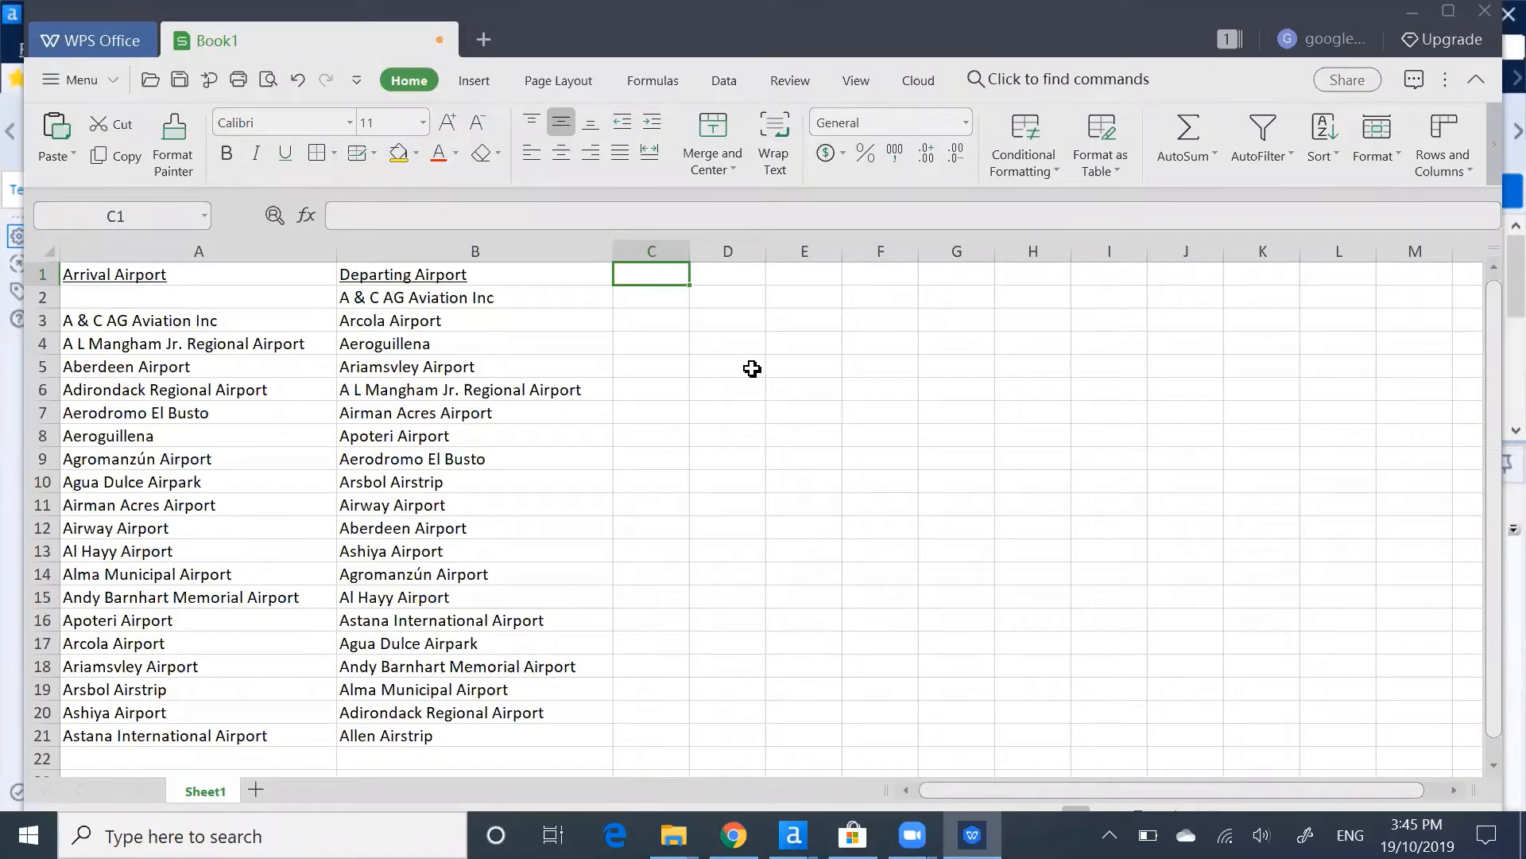
# In the WPS Office workbook Book1, enter the first planning note "1. Input Data" in cell D2.
pyautogui.click(716, 303)
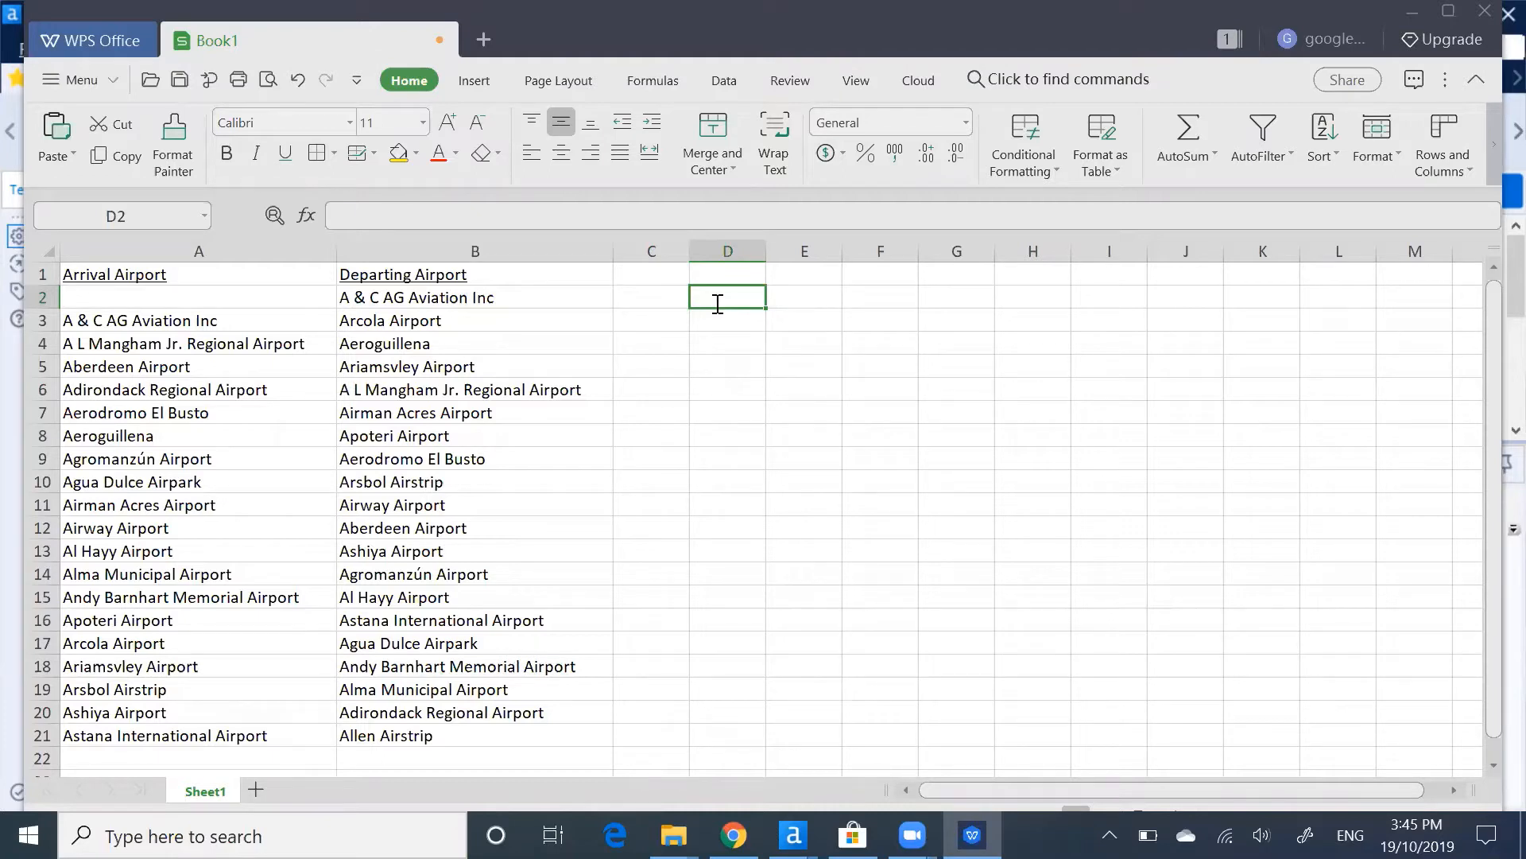
pyautogui.write('1.')
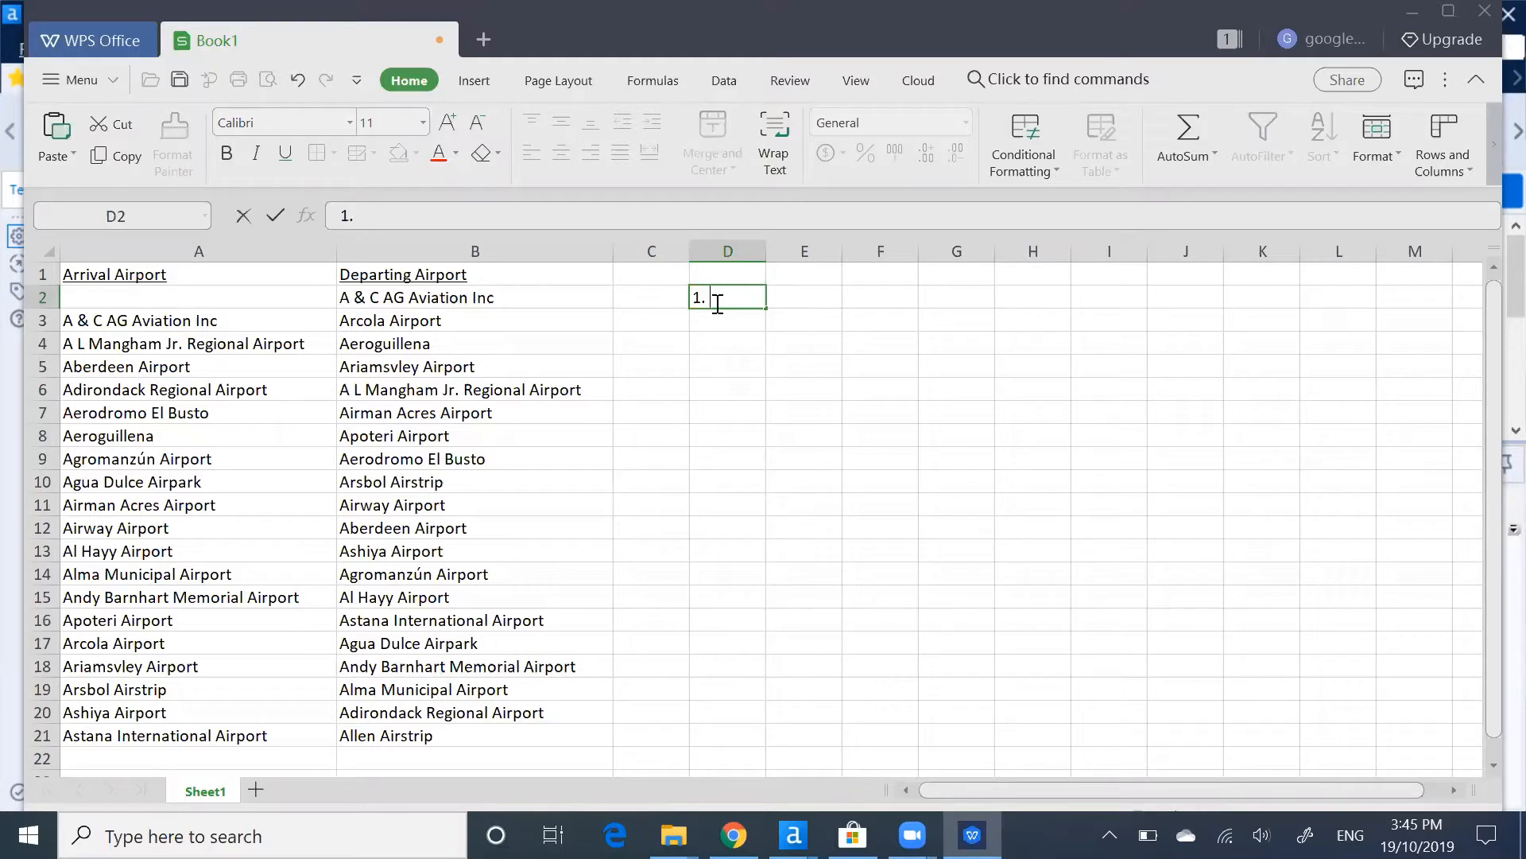
pyautogui.write(' Input Data')
pyautogui.press('Return')
# Enter in D3 "2. Lookup Departing Airport value in Arrival Airport and bring that row below the row where we look for Departing airport value".
pyautogui.write('2.')
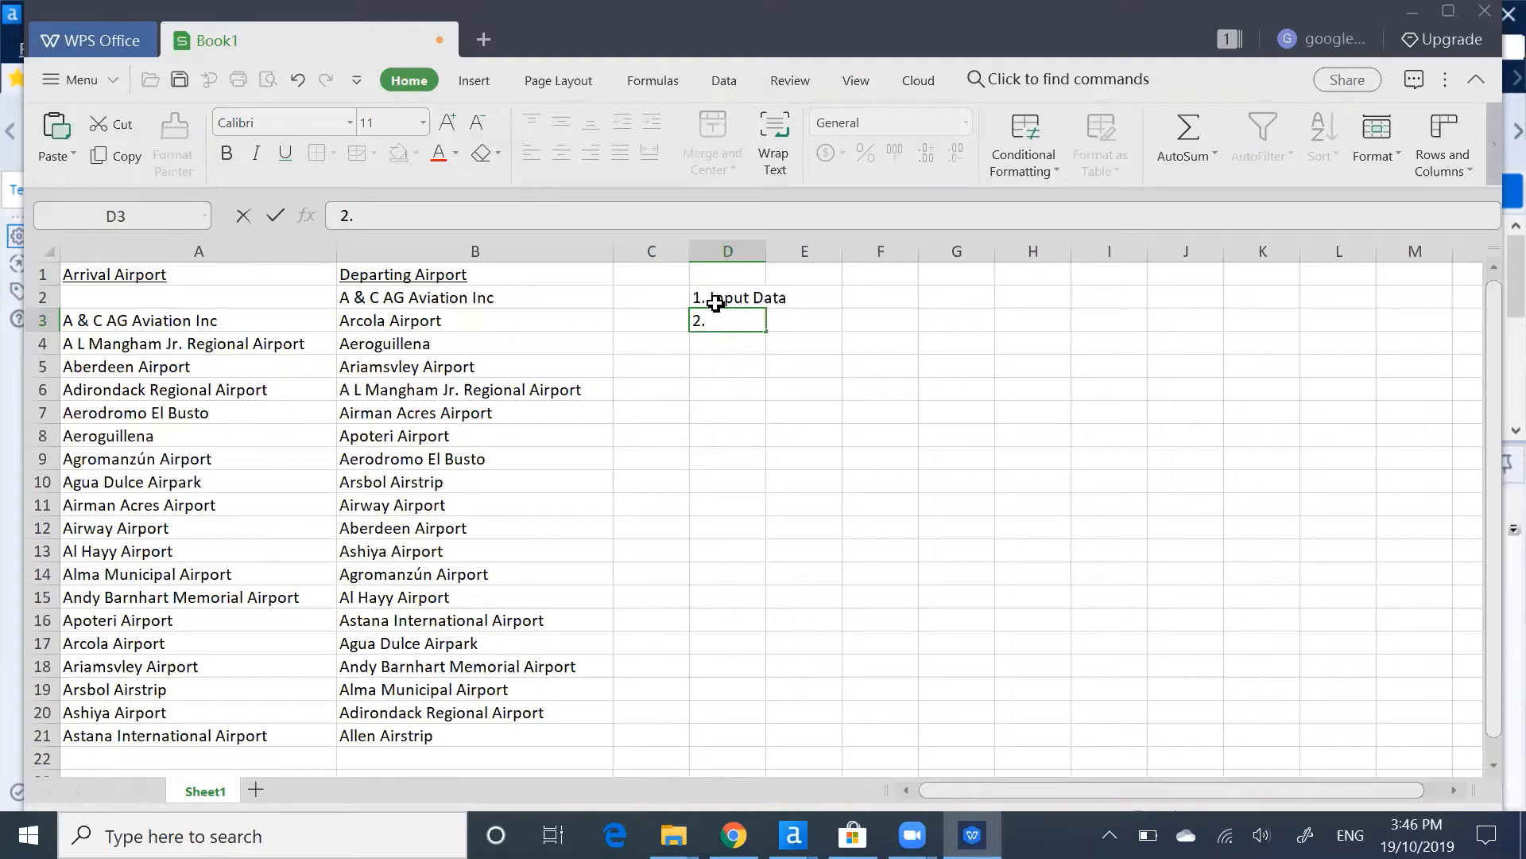
pyautogui.write(' Lookup Departin')
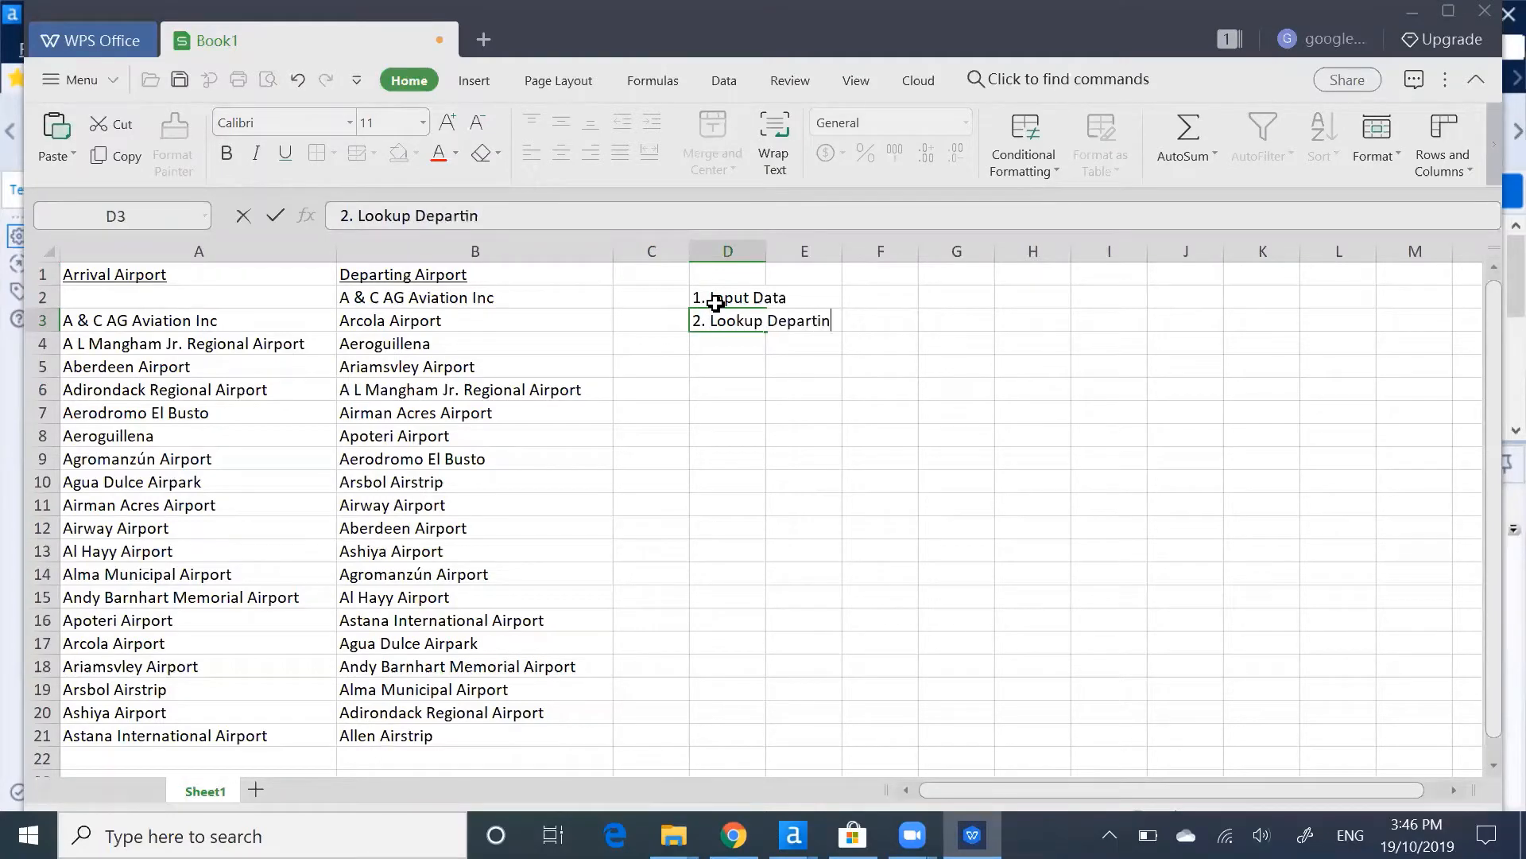
pyautogui.write('g Airport value i')
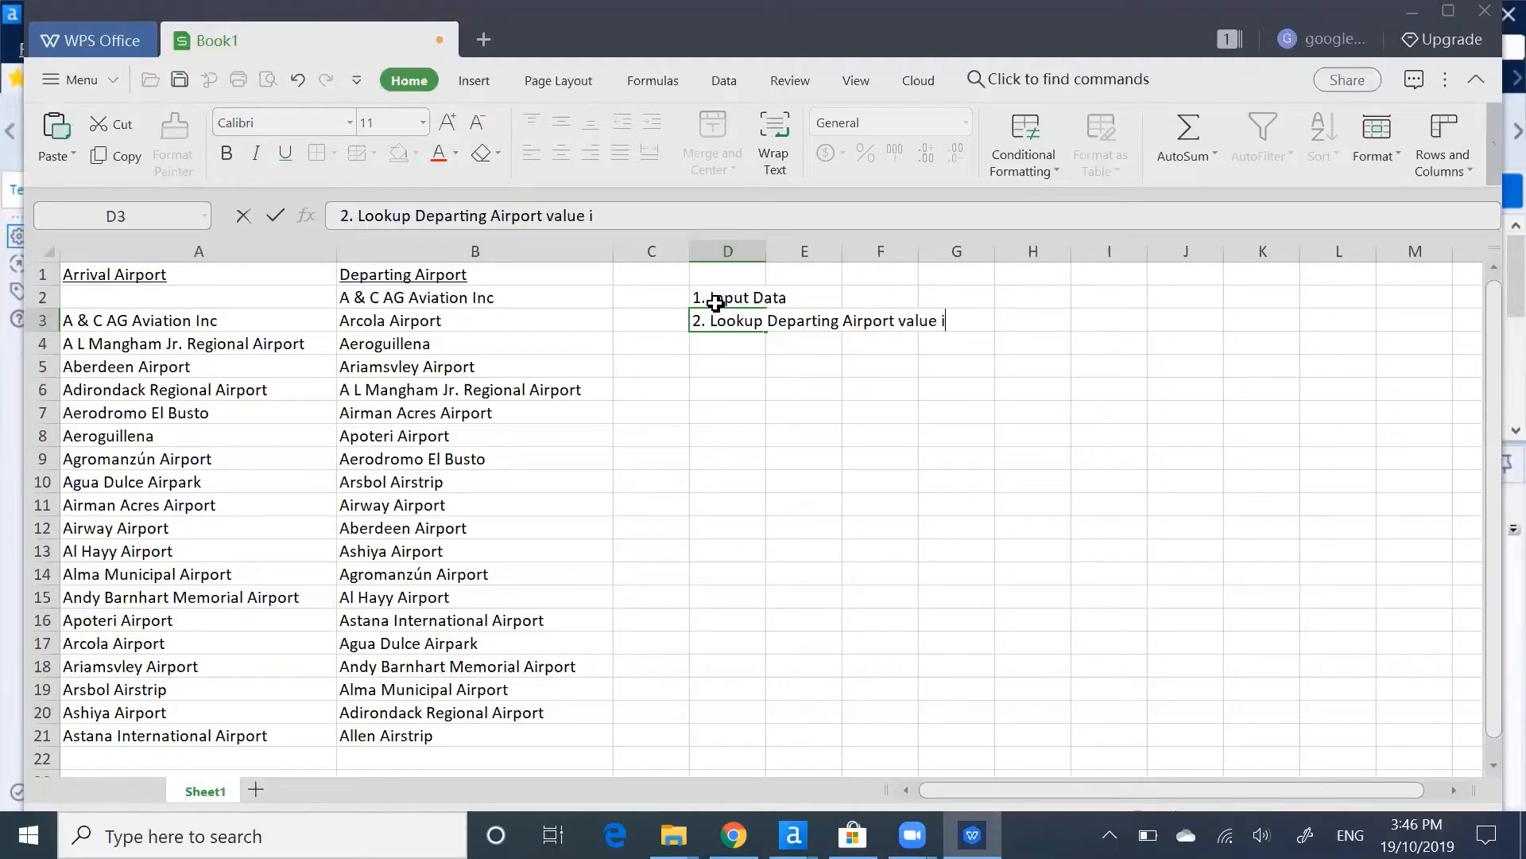
pyautogui.write('n Arrival Air')
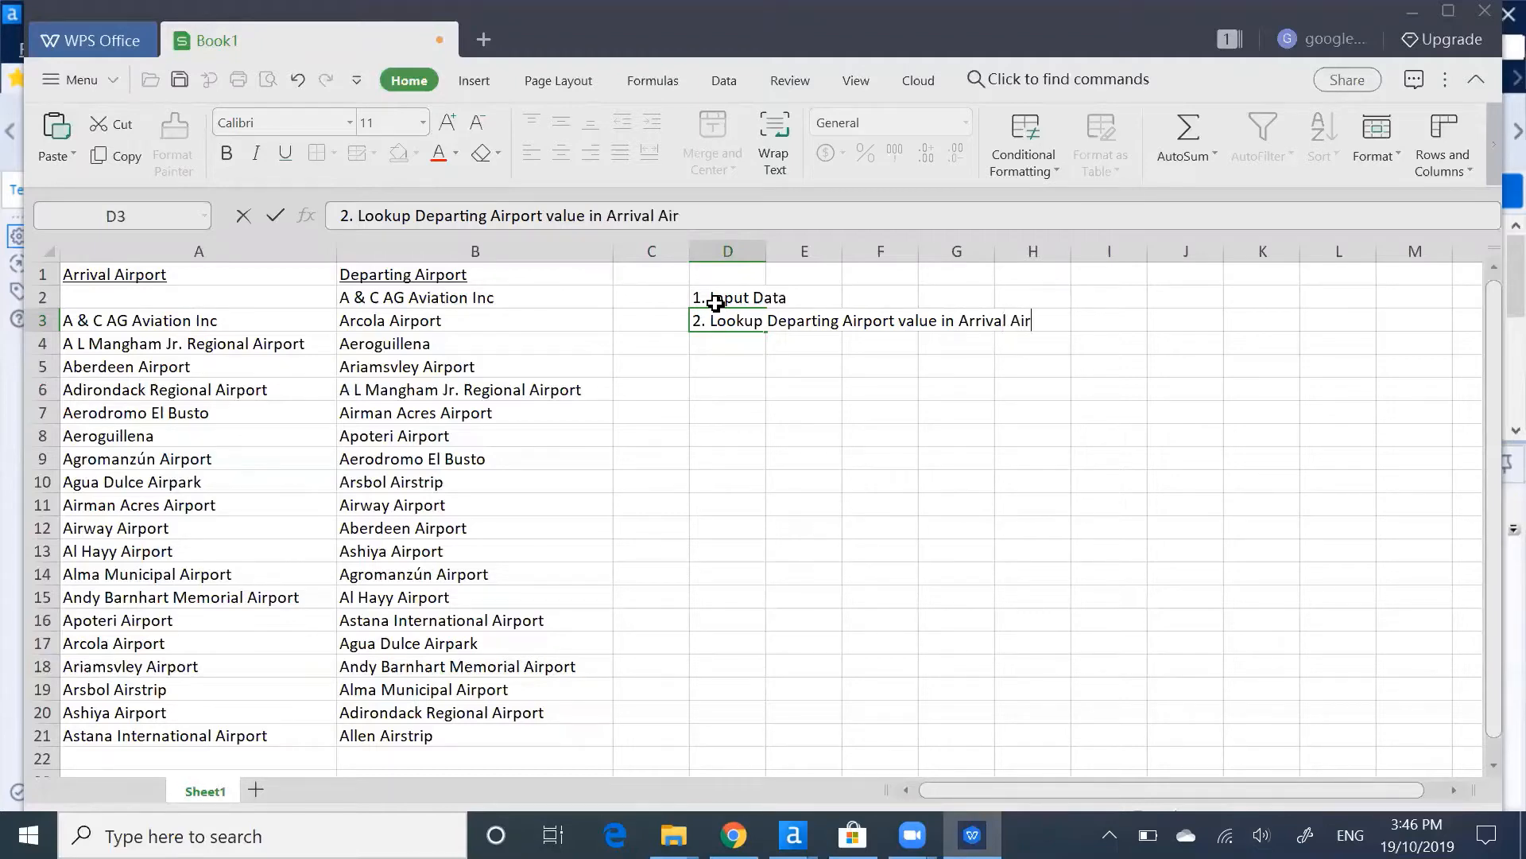
pyautogui.write('port and bring ti')
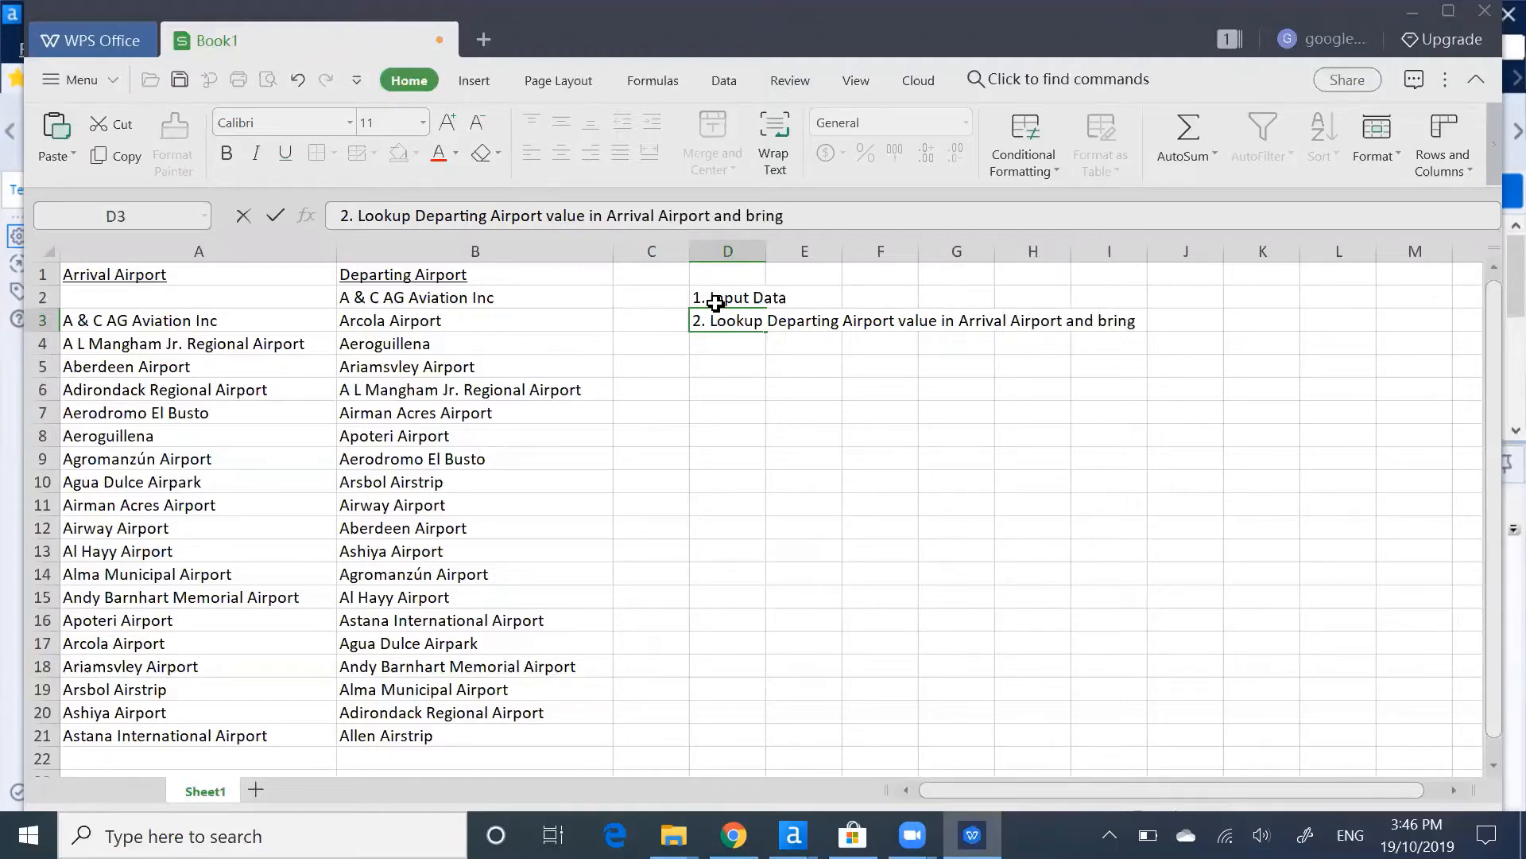
pyautogui.press('BackSpace')
pyautogui.press('BackSpace')
pyautogui.write('that row below the')
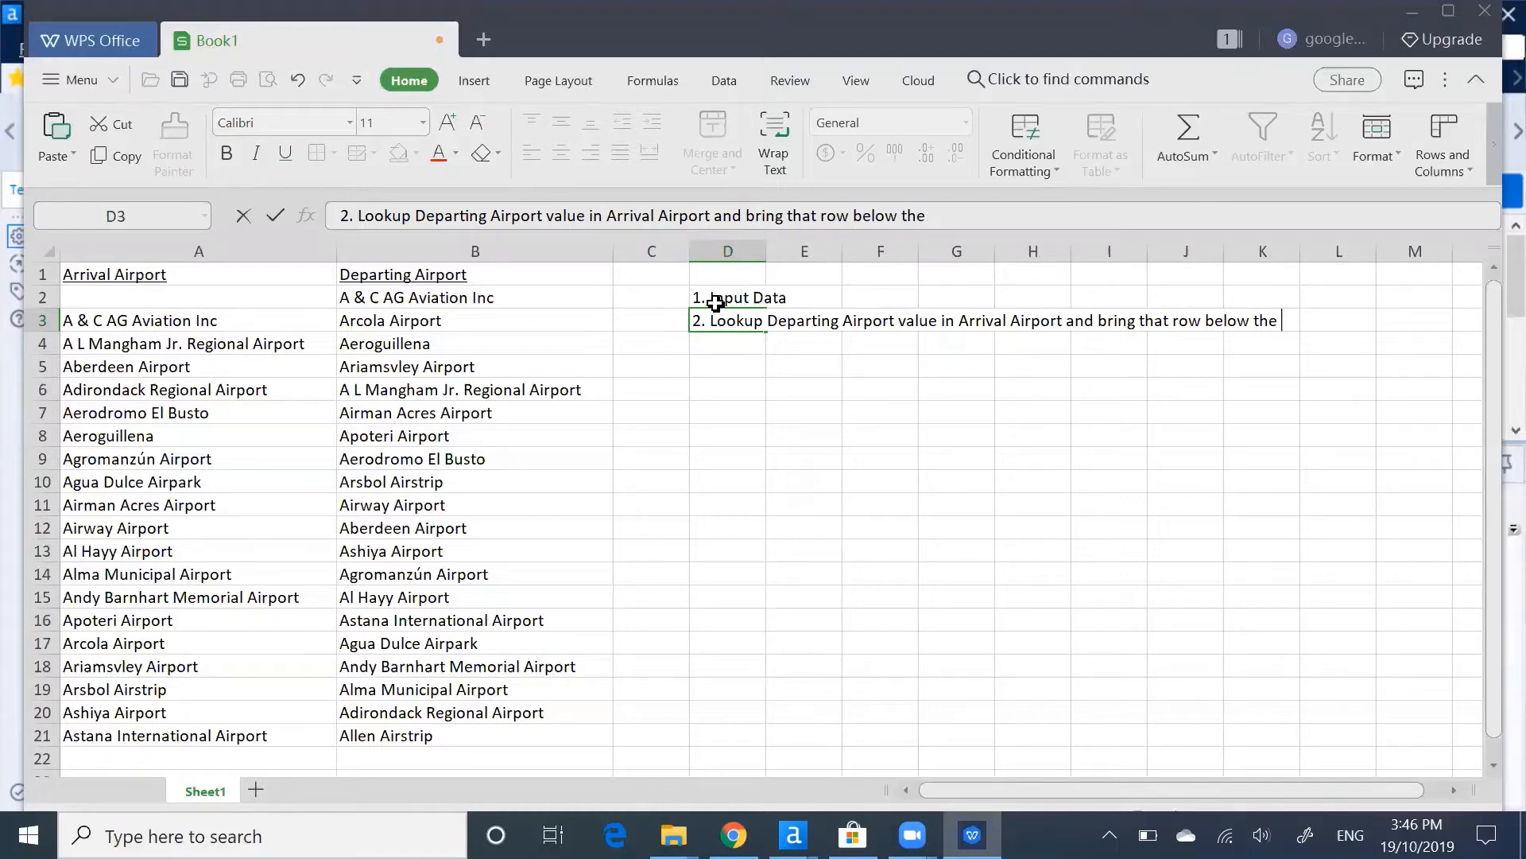
pyautogui.write(' row where w')
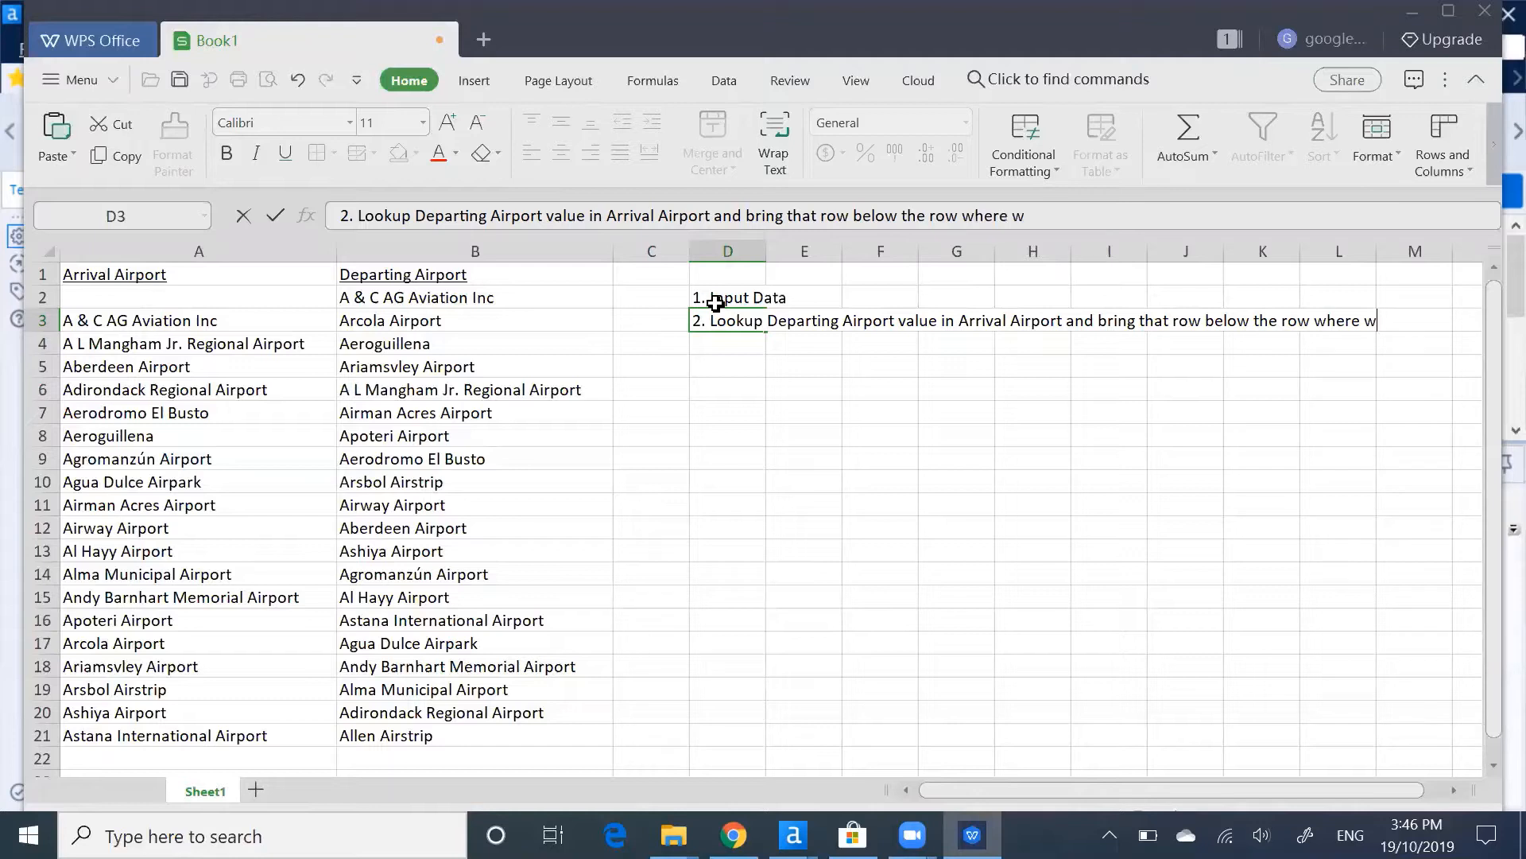
pyautogui.write('e look for Dep')
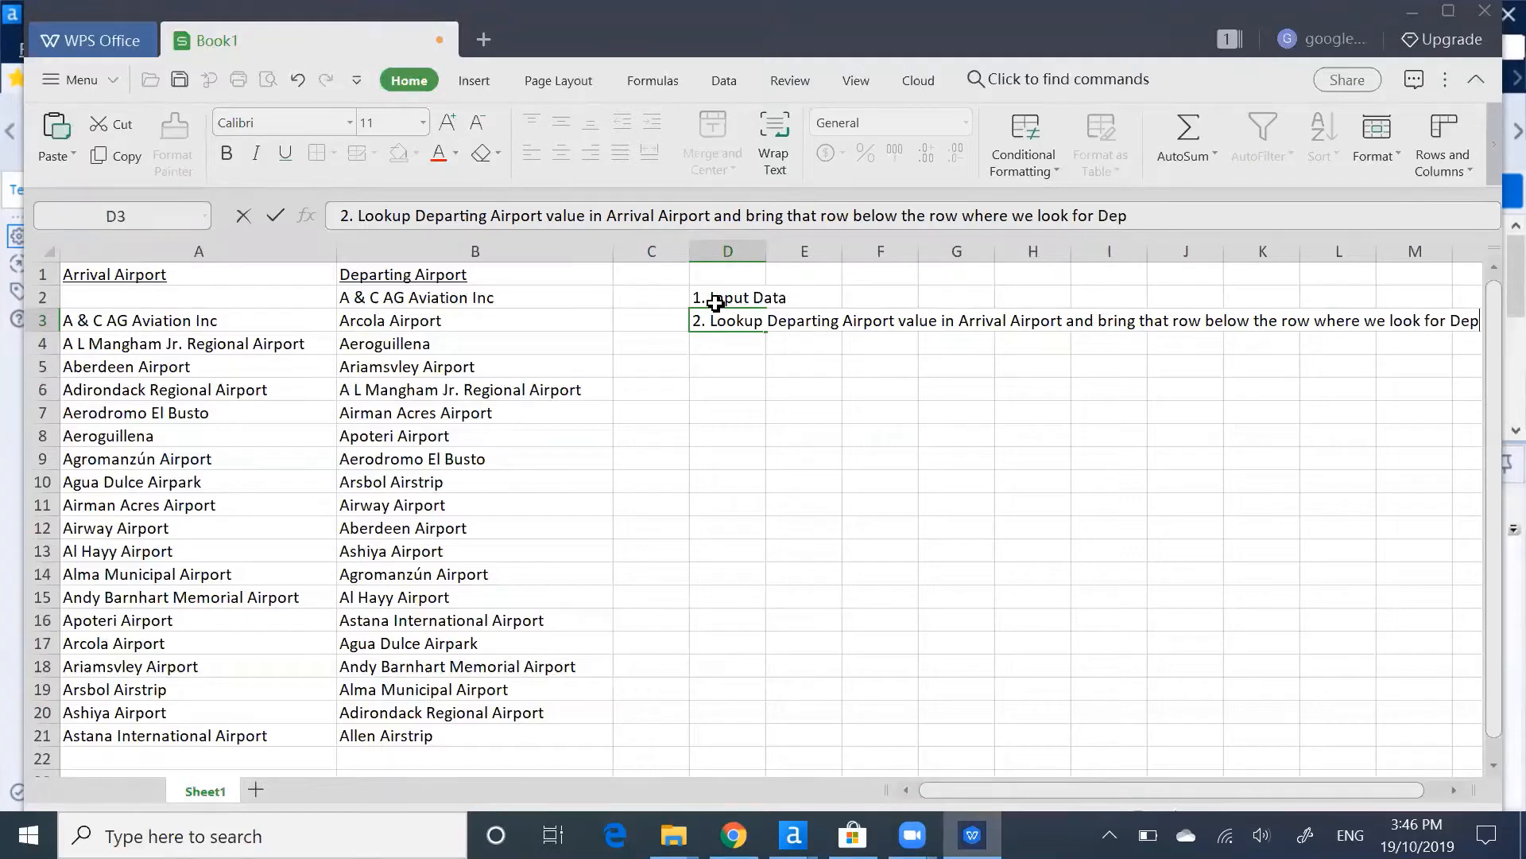
pyautogui.write('arting air')
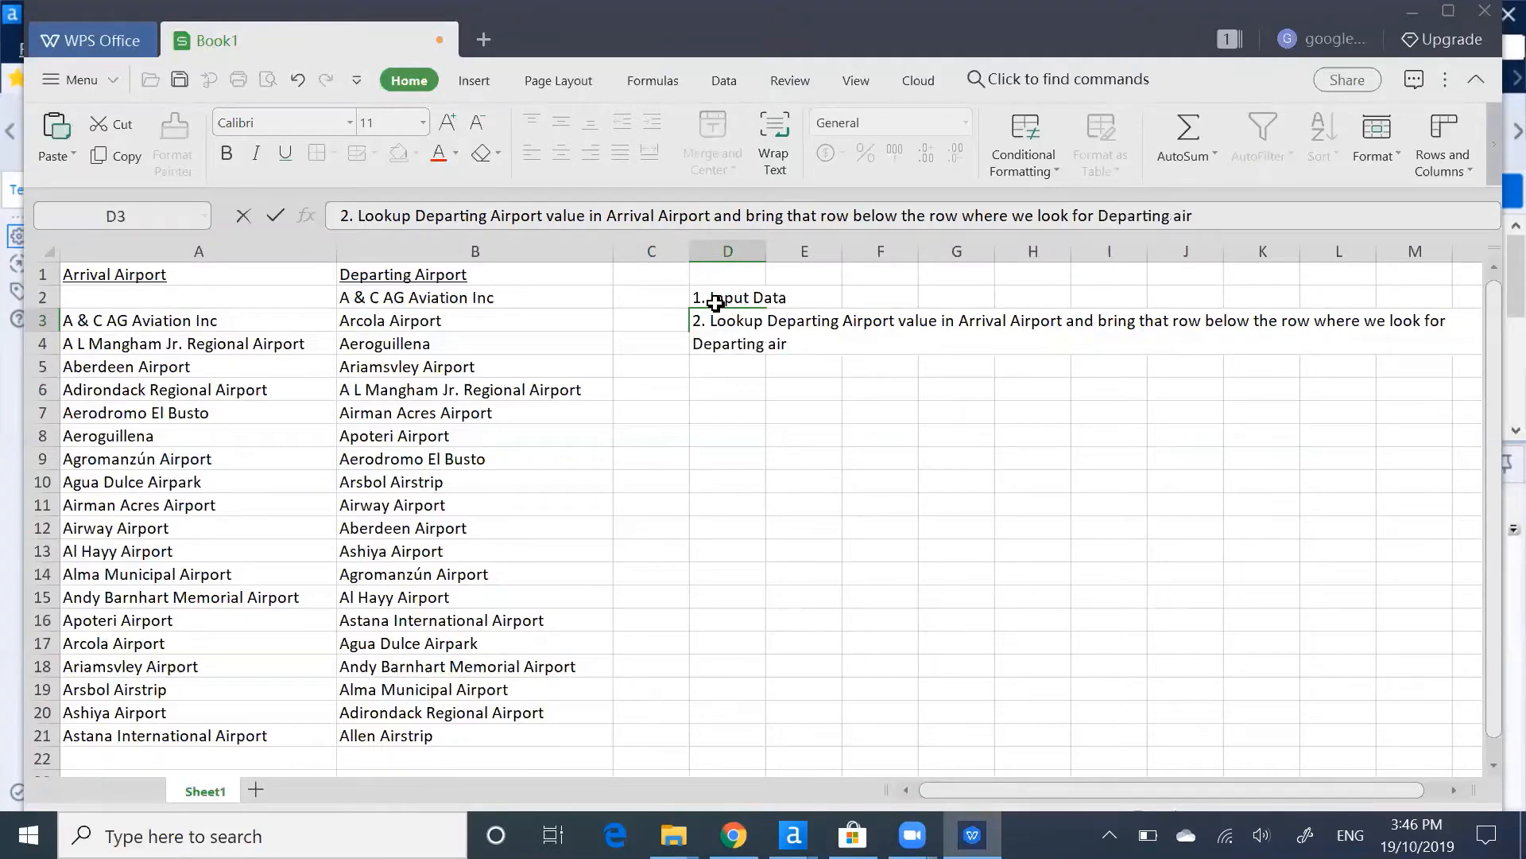
pyautogui.write('port value')
pyautogui.press('Return')
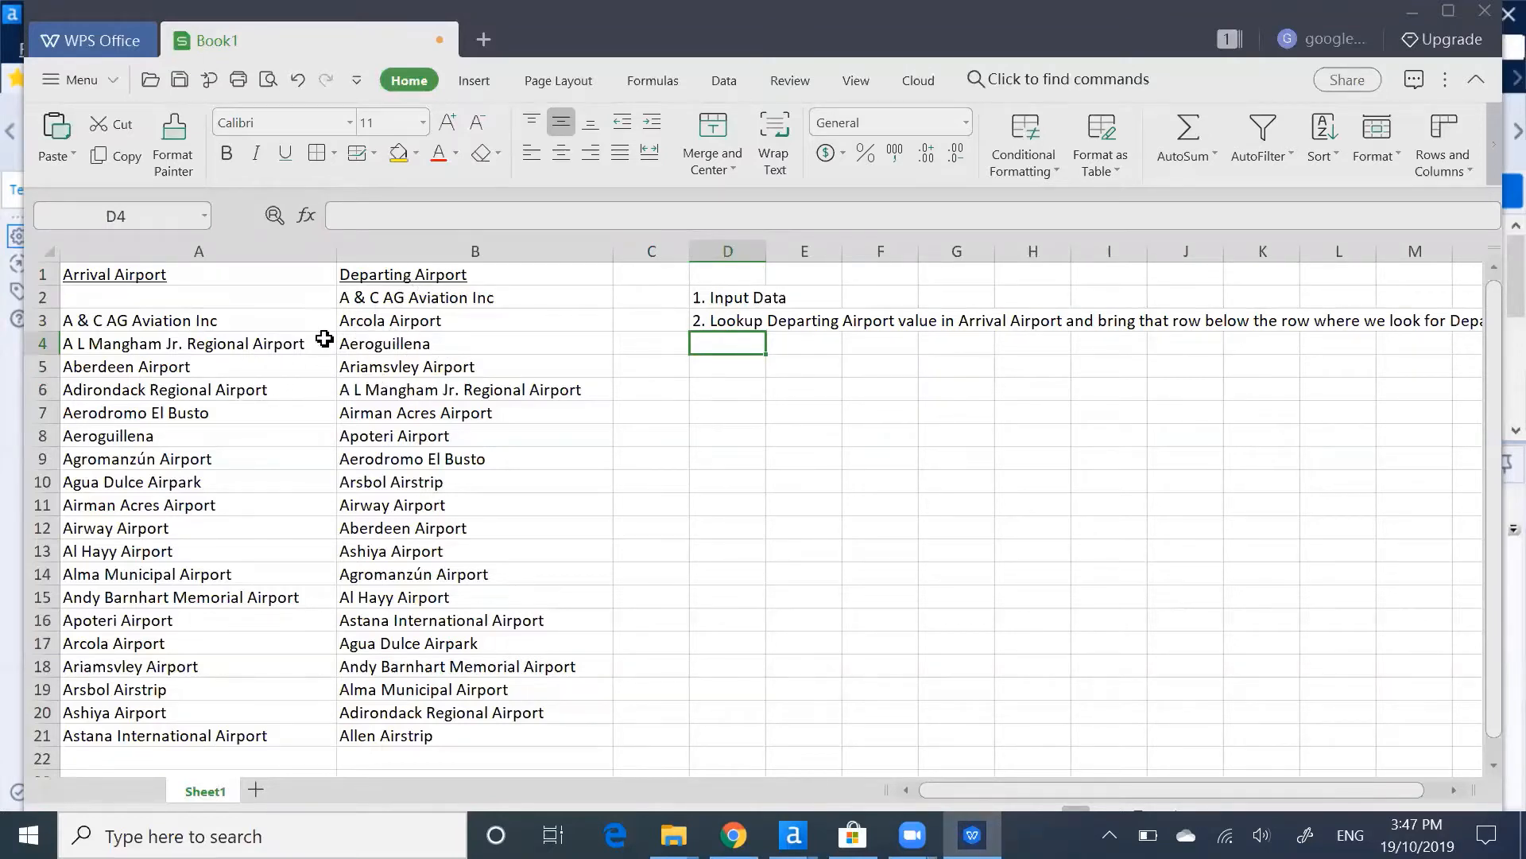
# Cut row 17, with arrival Arcola Airport, and insert it at row 4, directly below the row departing to Arcola Airport.
pyautogui.click(265, 320)
pyautogui.click(405, 318)
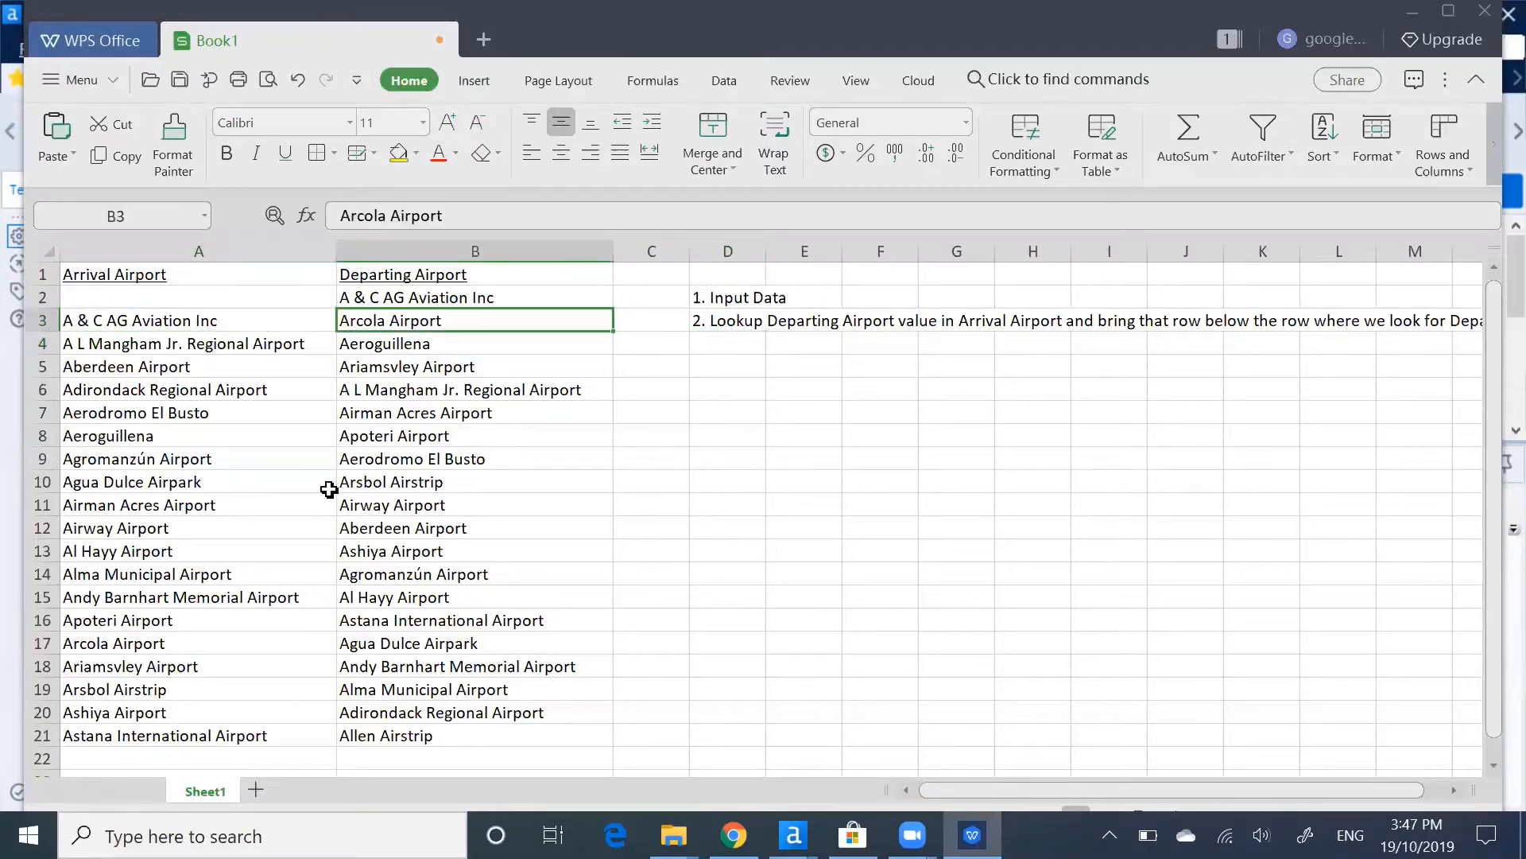
pyautogui.click(43, 645)
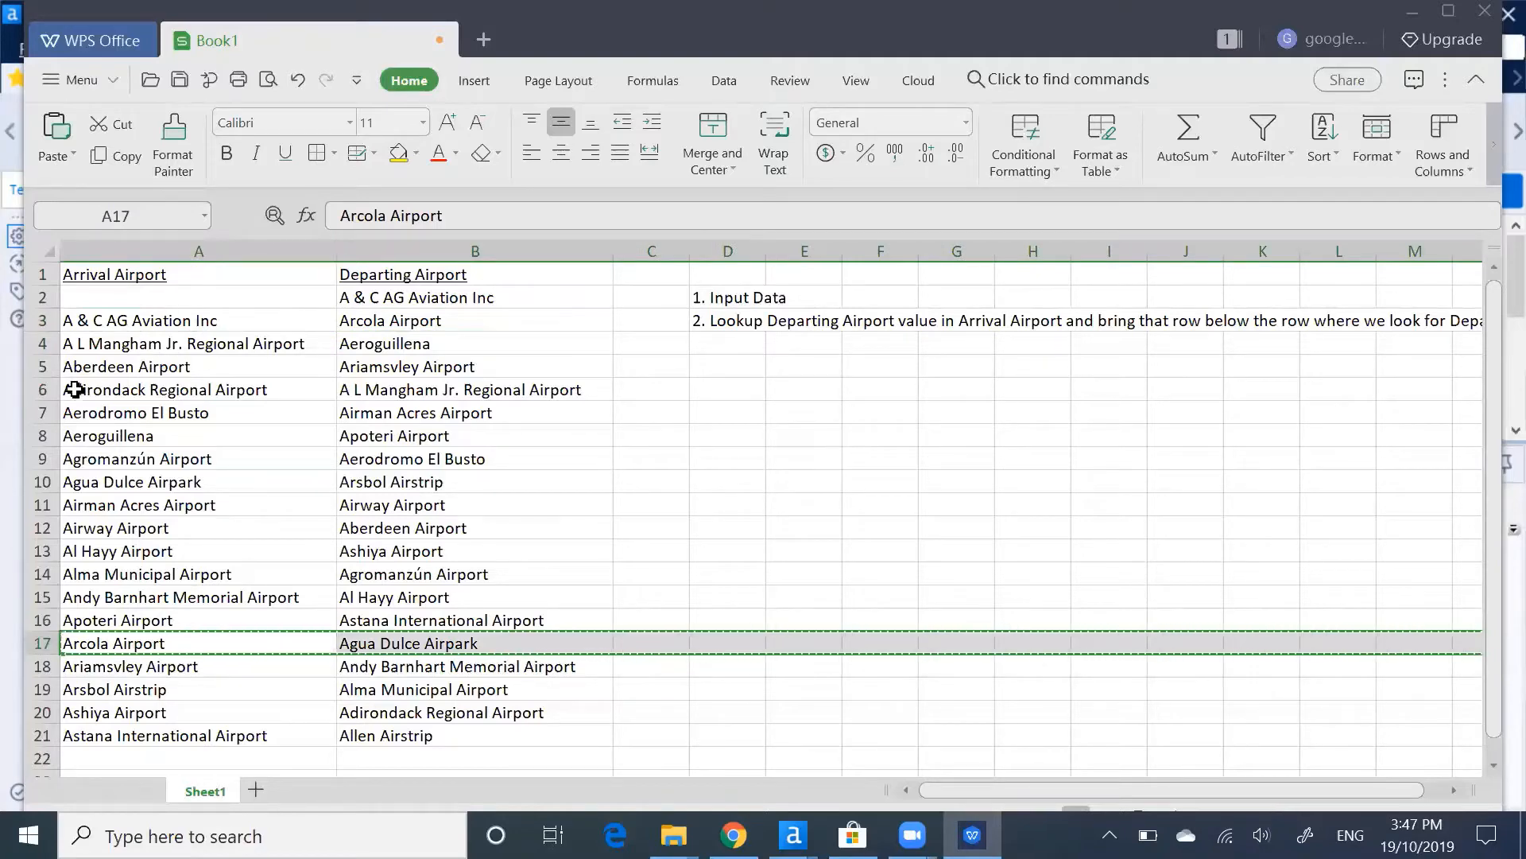
pyautogui.rightClick(37, 343)
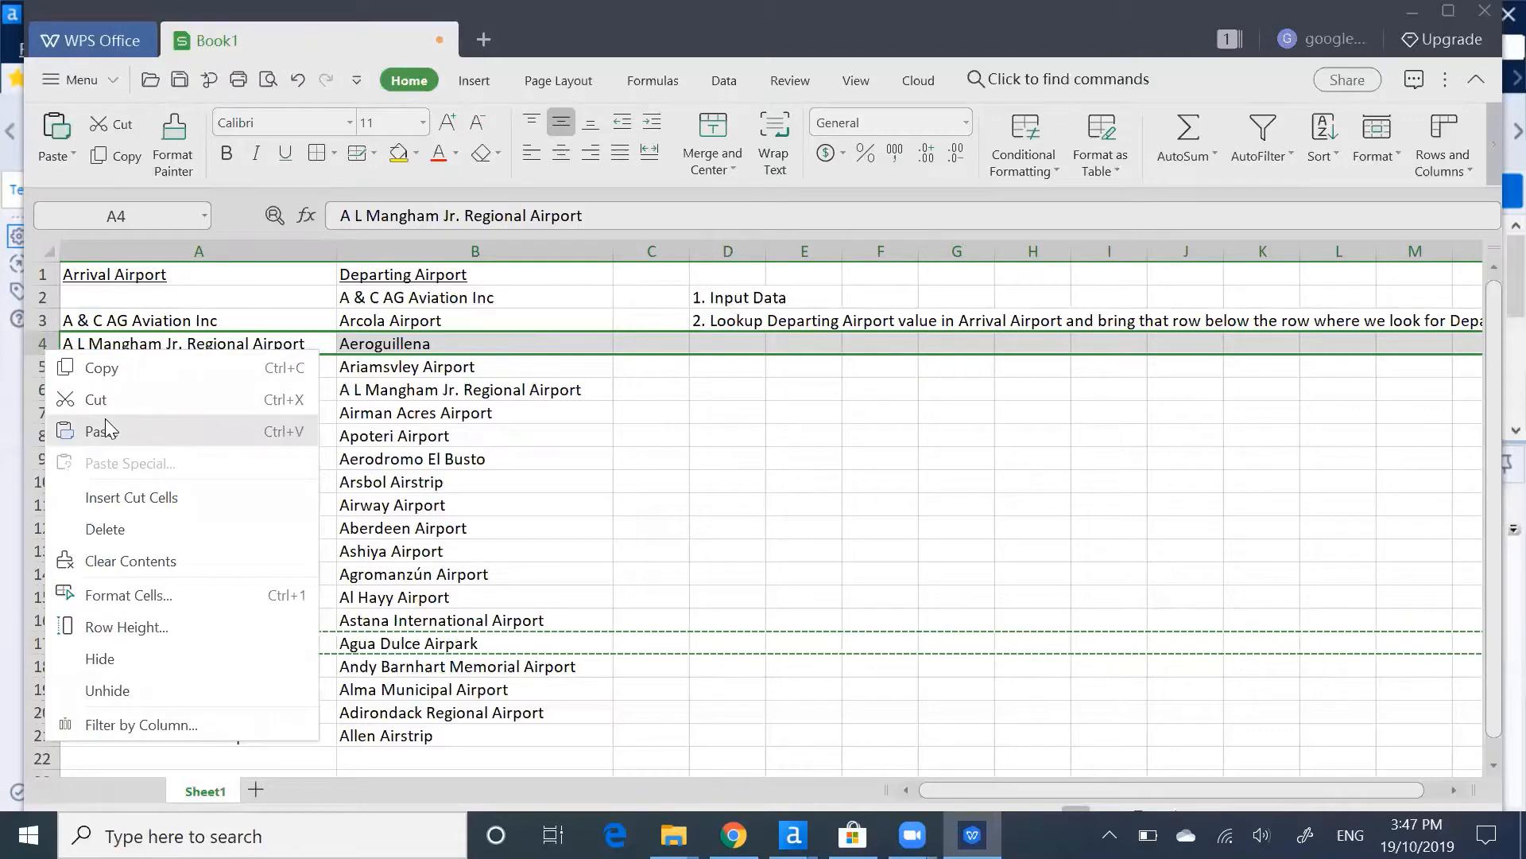
pyautogui.click(123, 497)
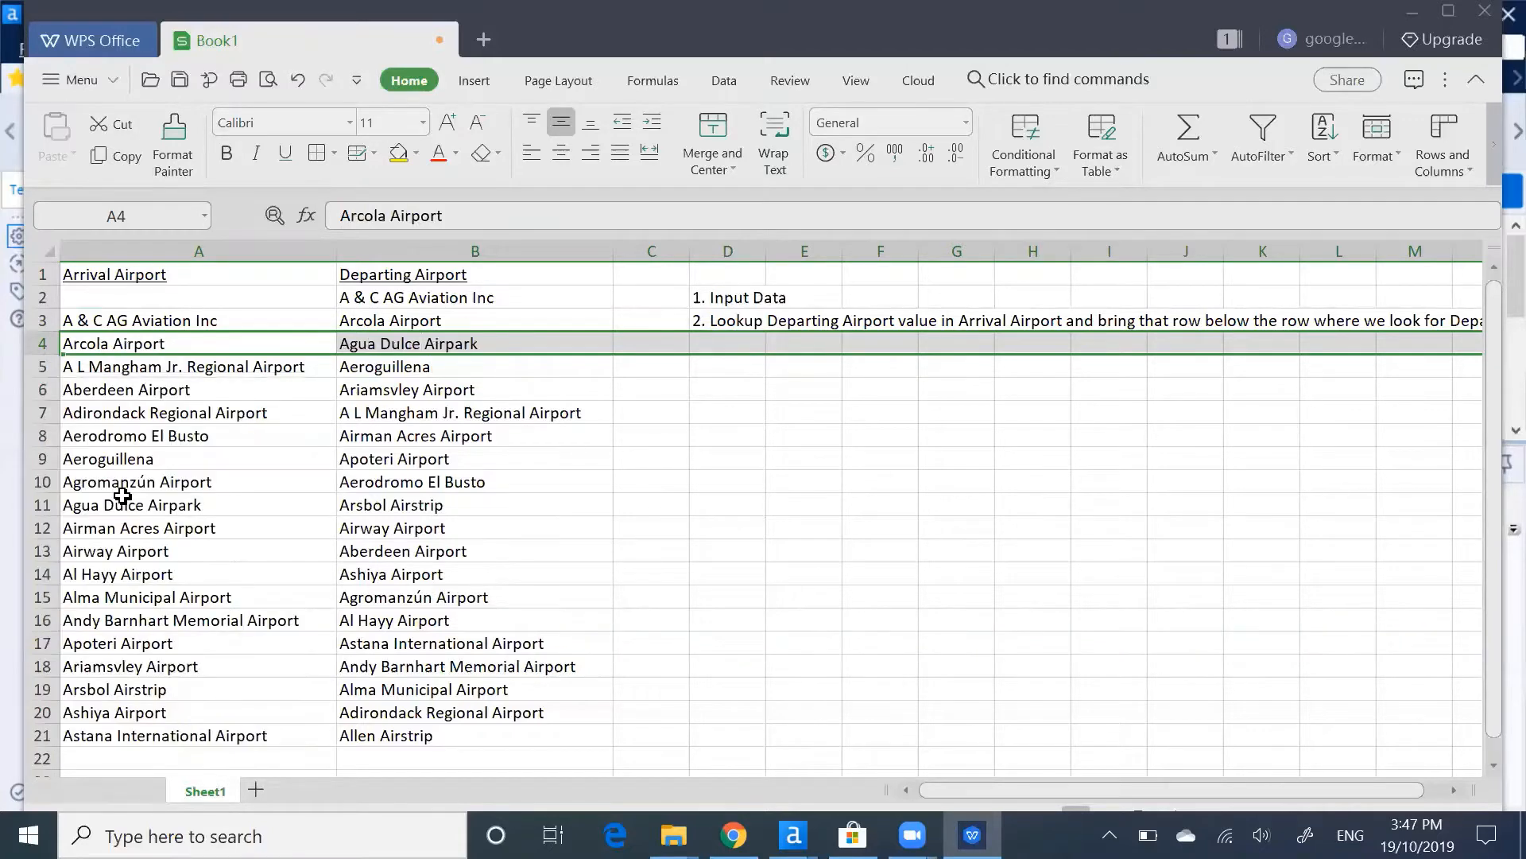
pyautogui.click(237, 345)
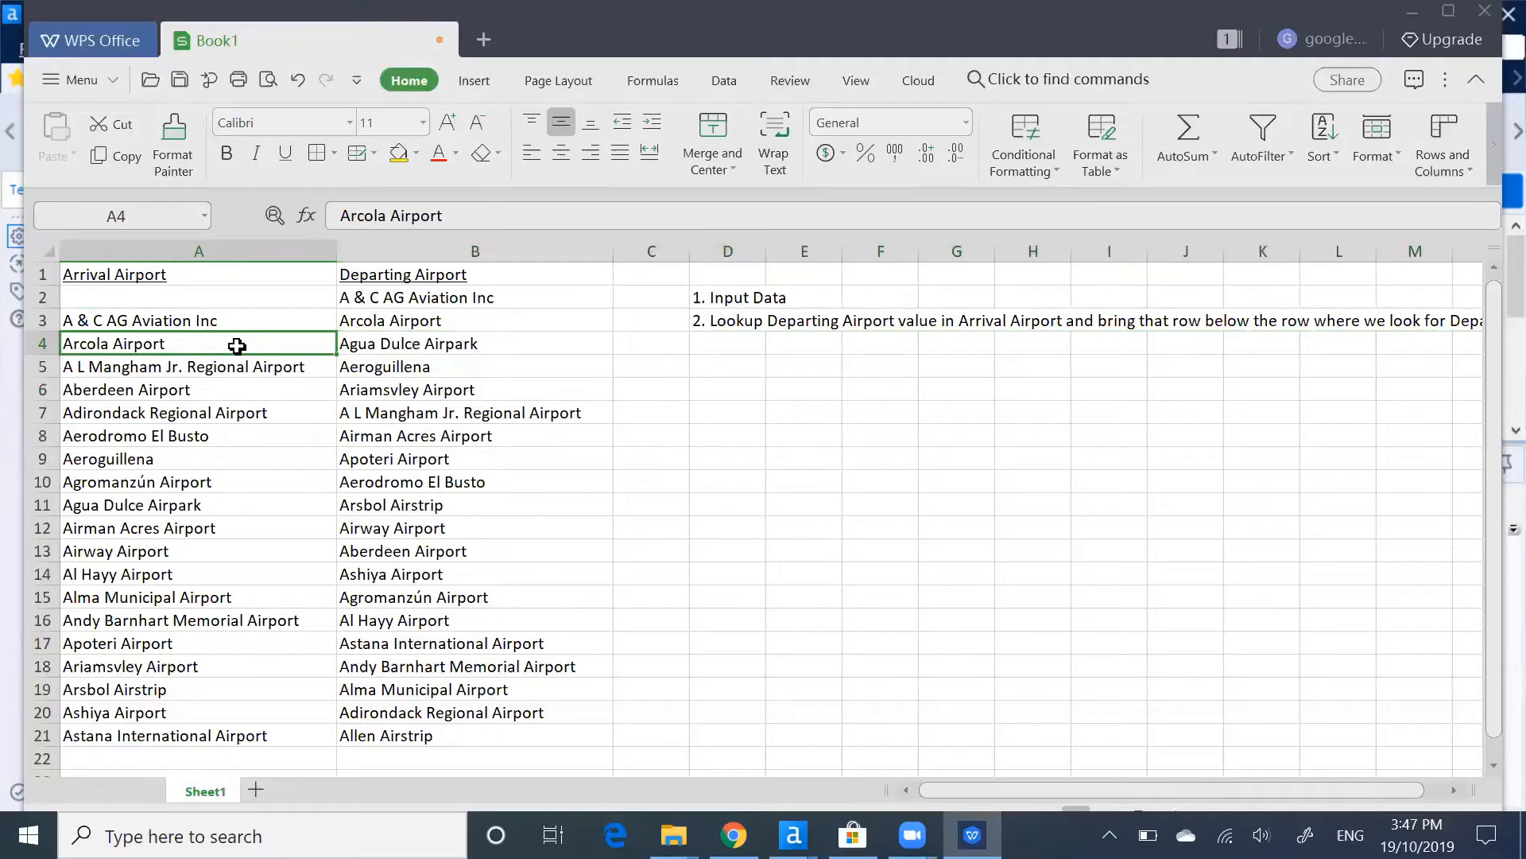
pyautogui.click(381, 343)
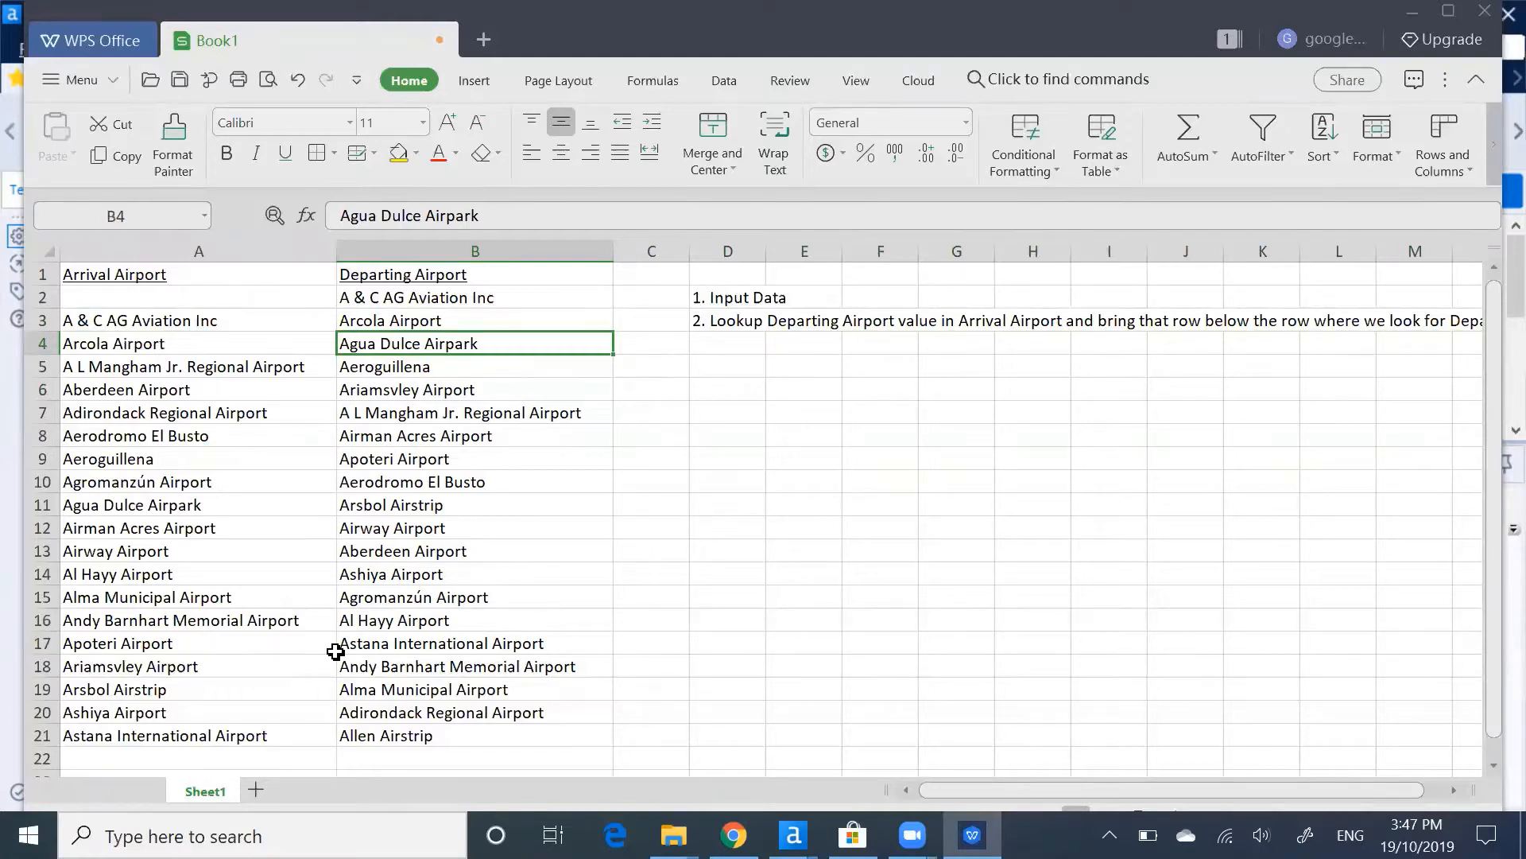
# Enter the third planning note in D4: "3. Iterate until all rows are arranged in expected sequence".
pyautogui.click(728, 344)
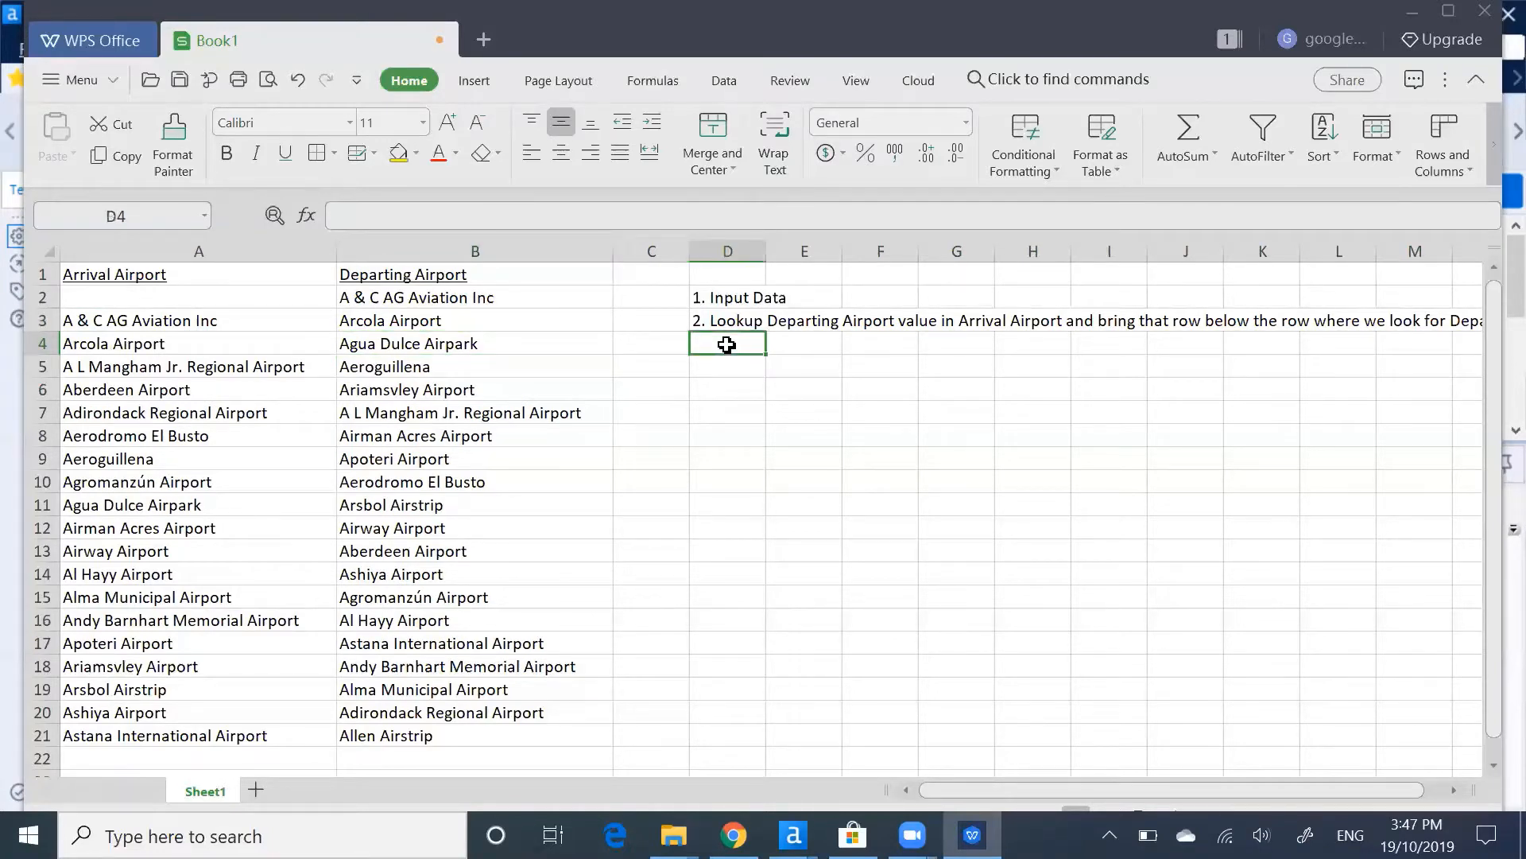
pyautogui.write('3. Iterate')
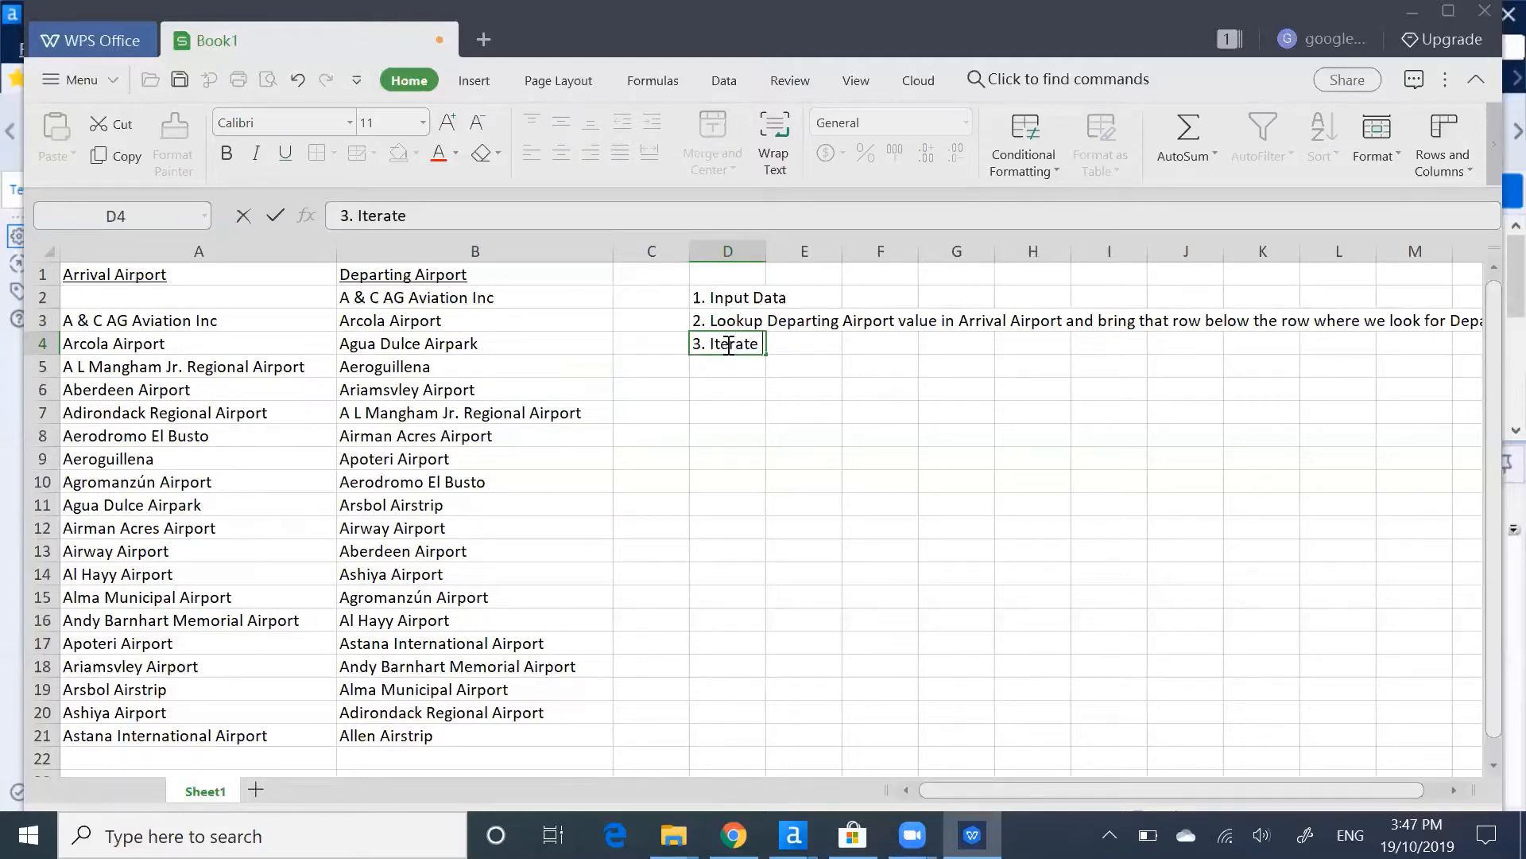
pyautogui.write(' until all rows are a')
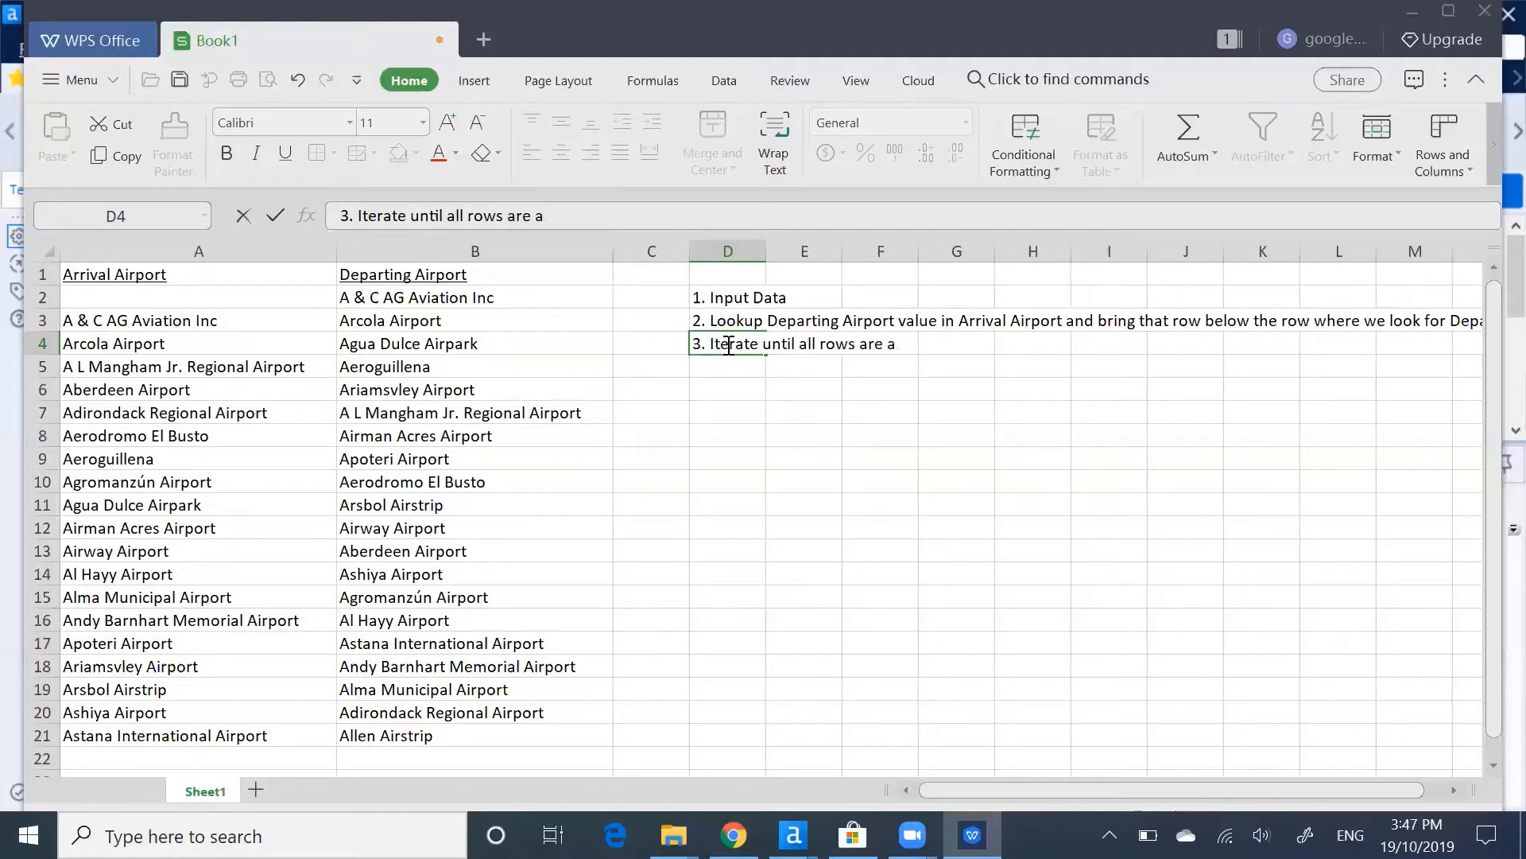
pyautogui.write('rranged in')
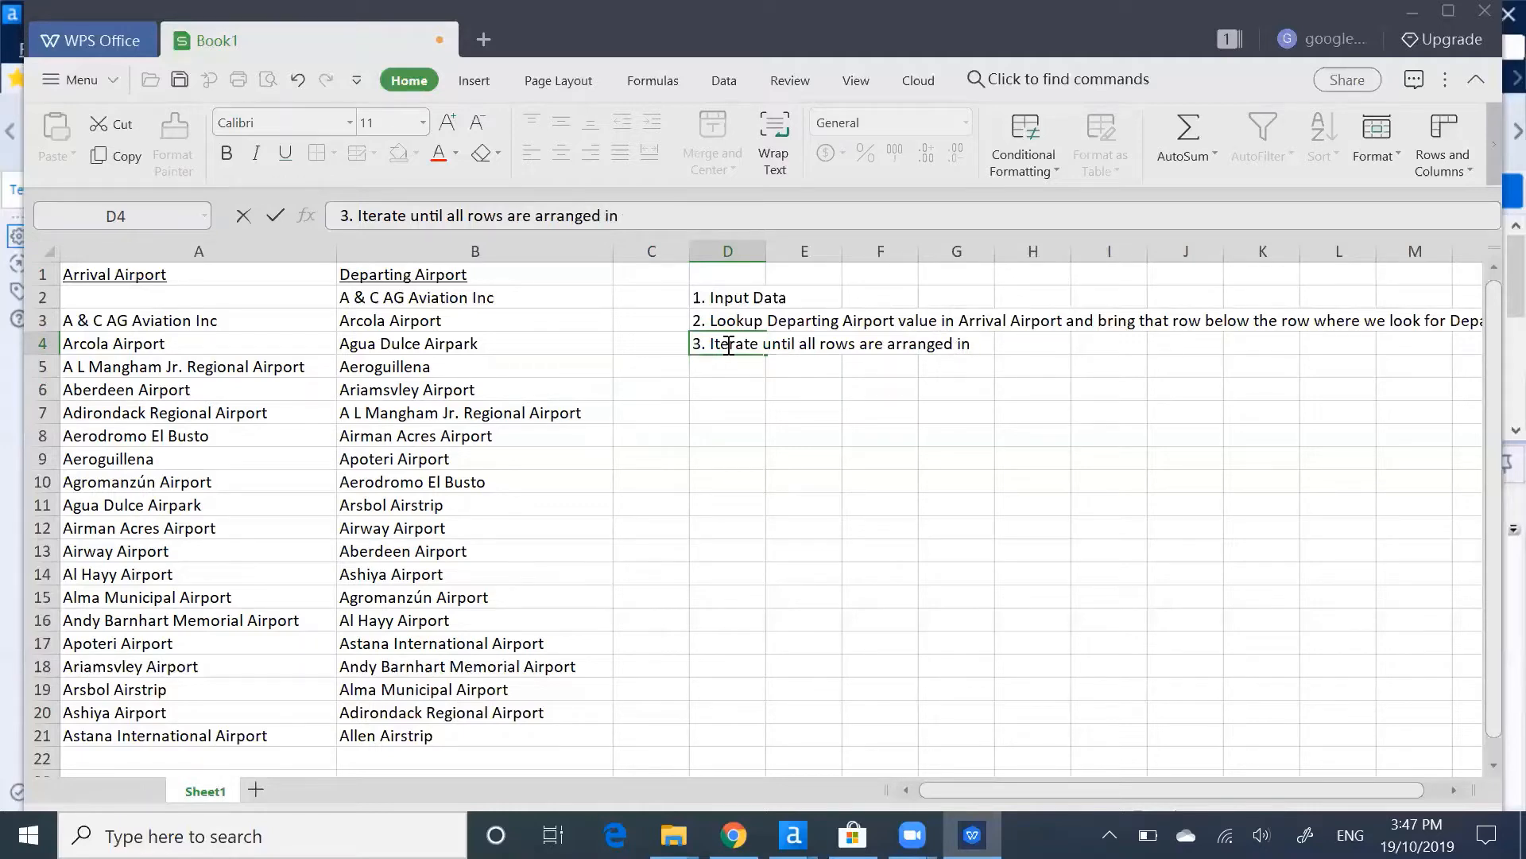
pyautogui.write(' expected sequence')
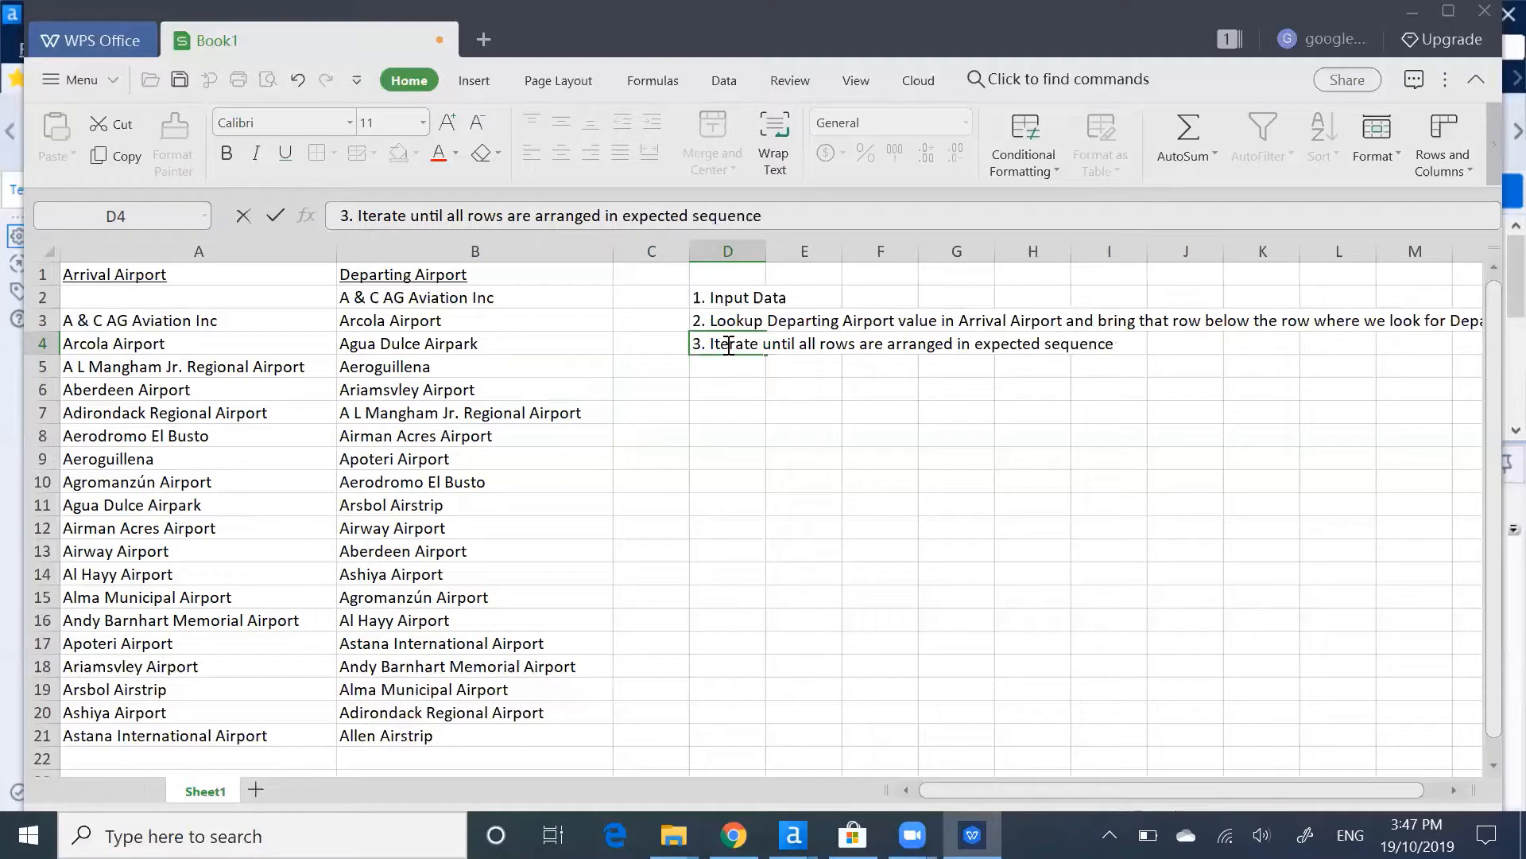
pyautogui.press('Return')
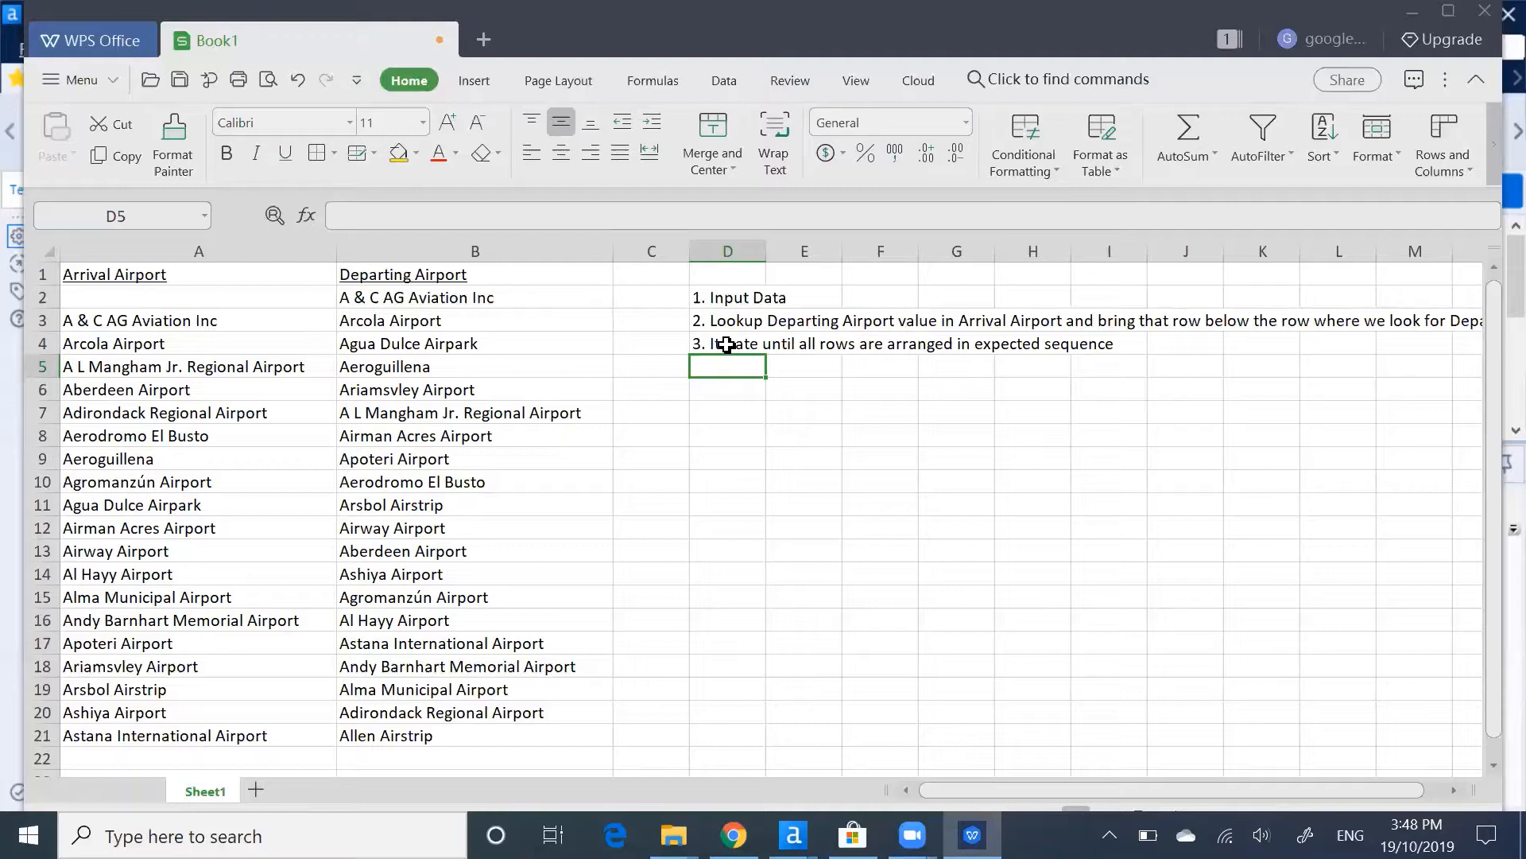
# Enter the final planning note "4. Output Data" in cell D5.
pyautogui.write('4. Output')
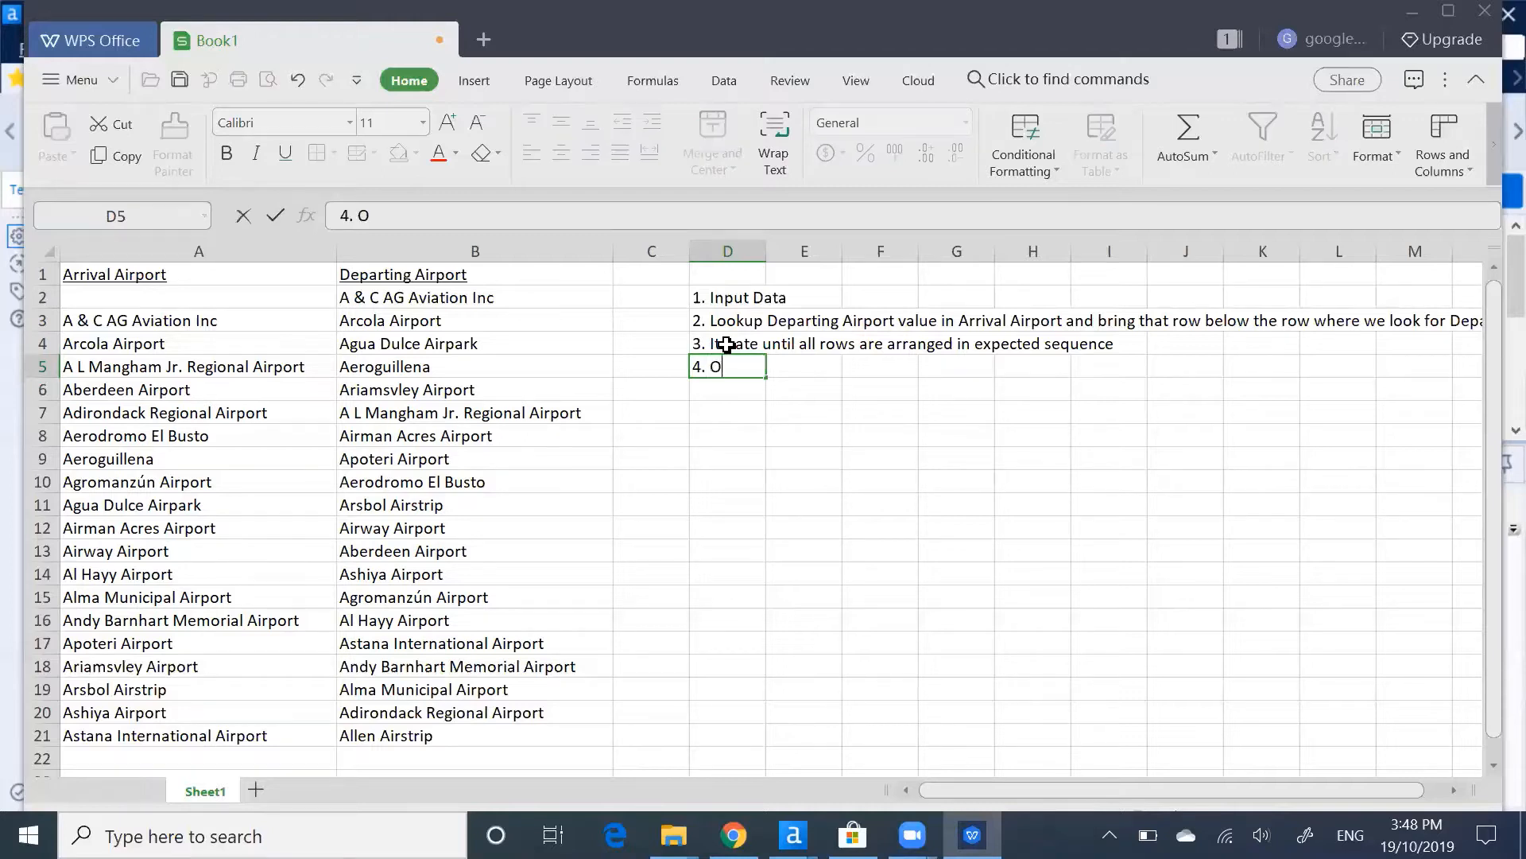
pyautogui.write(' Data')
pyautogui.press('Return')
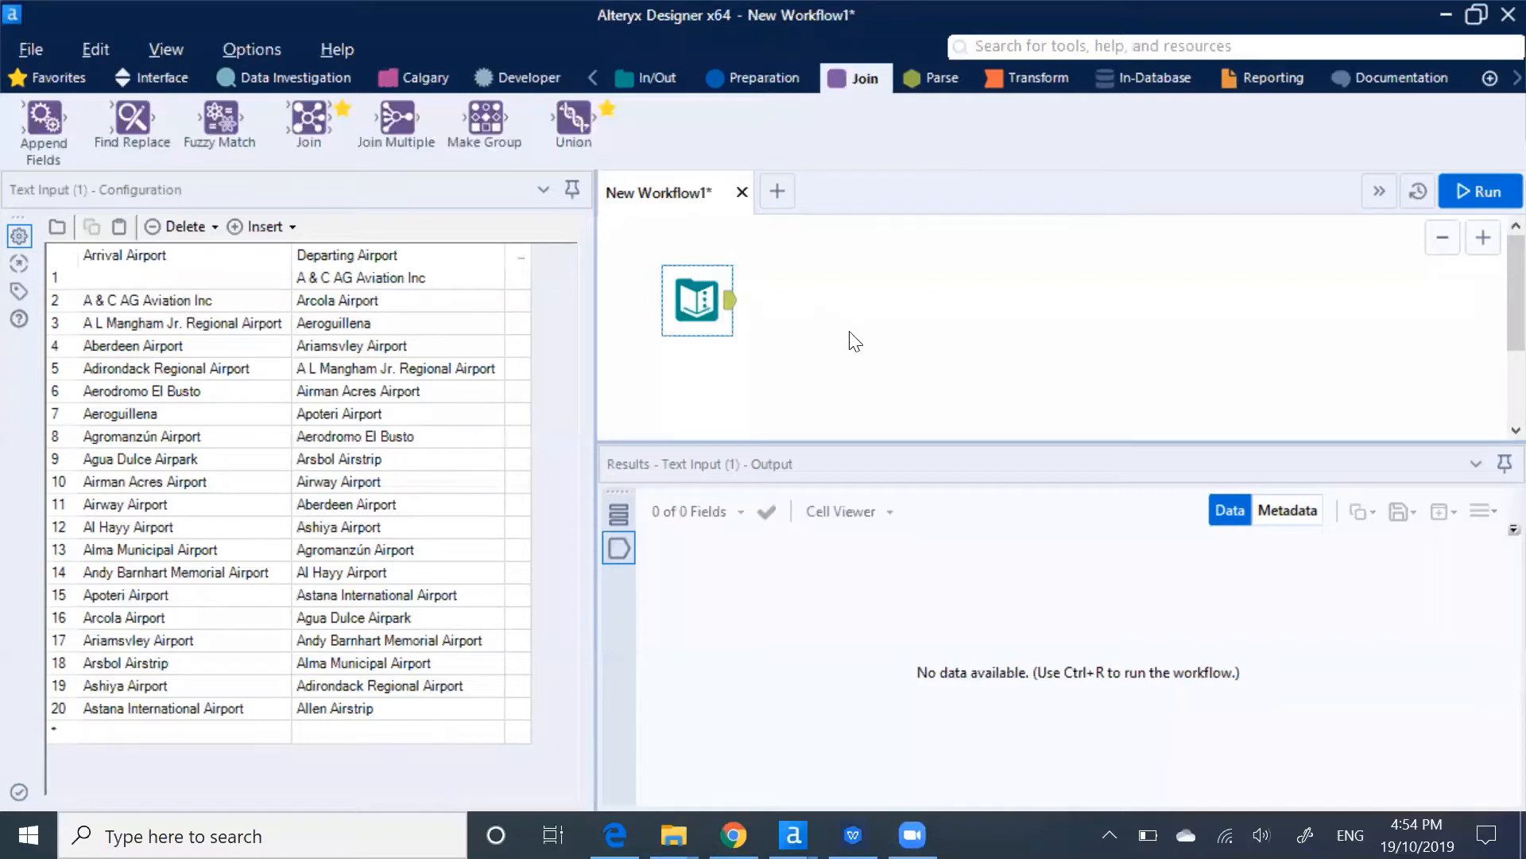
# Add a Find Replace tool and feed the Text Input into both its Find and Replace inputs.
pyautogui.click(694, 309)
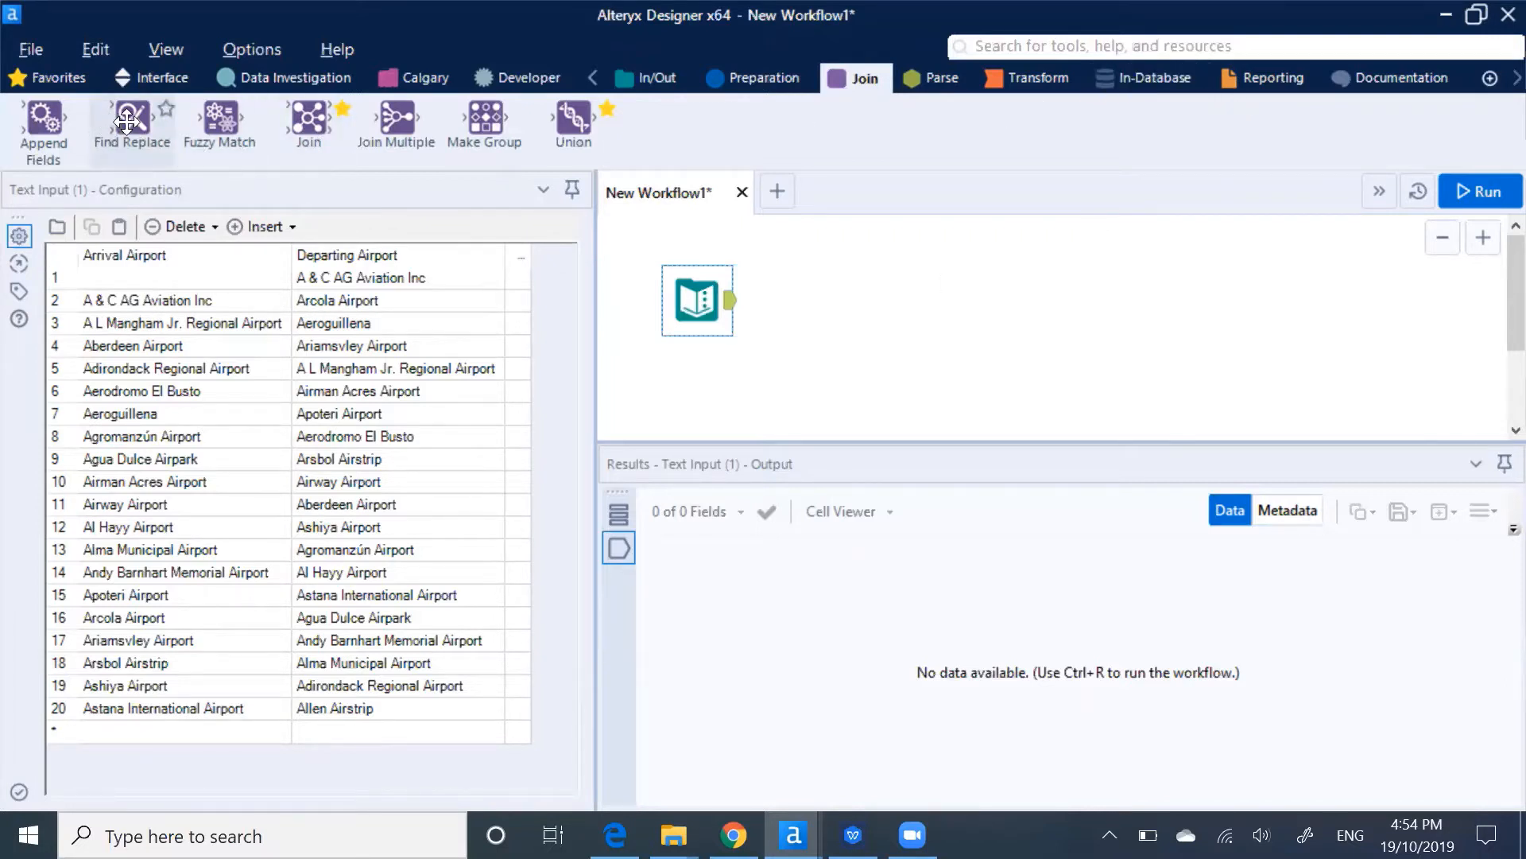
pyautogui.moveTo(127, 121)
pyautogui.mouseDown()
pyautogui.moveTo(886, 270)
pyautogui.moveTo(887, 314)
pyautogui.mouseUp()
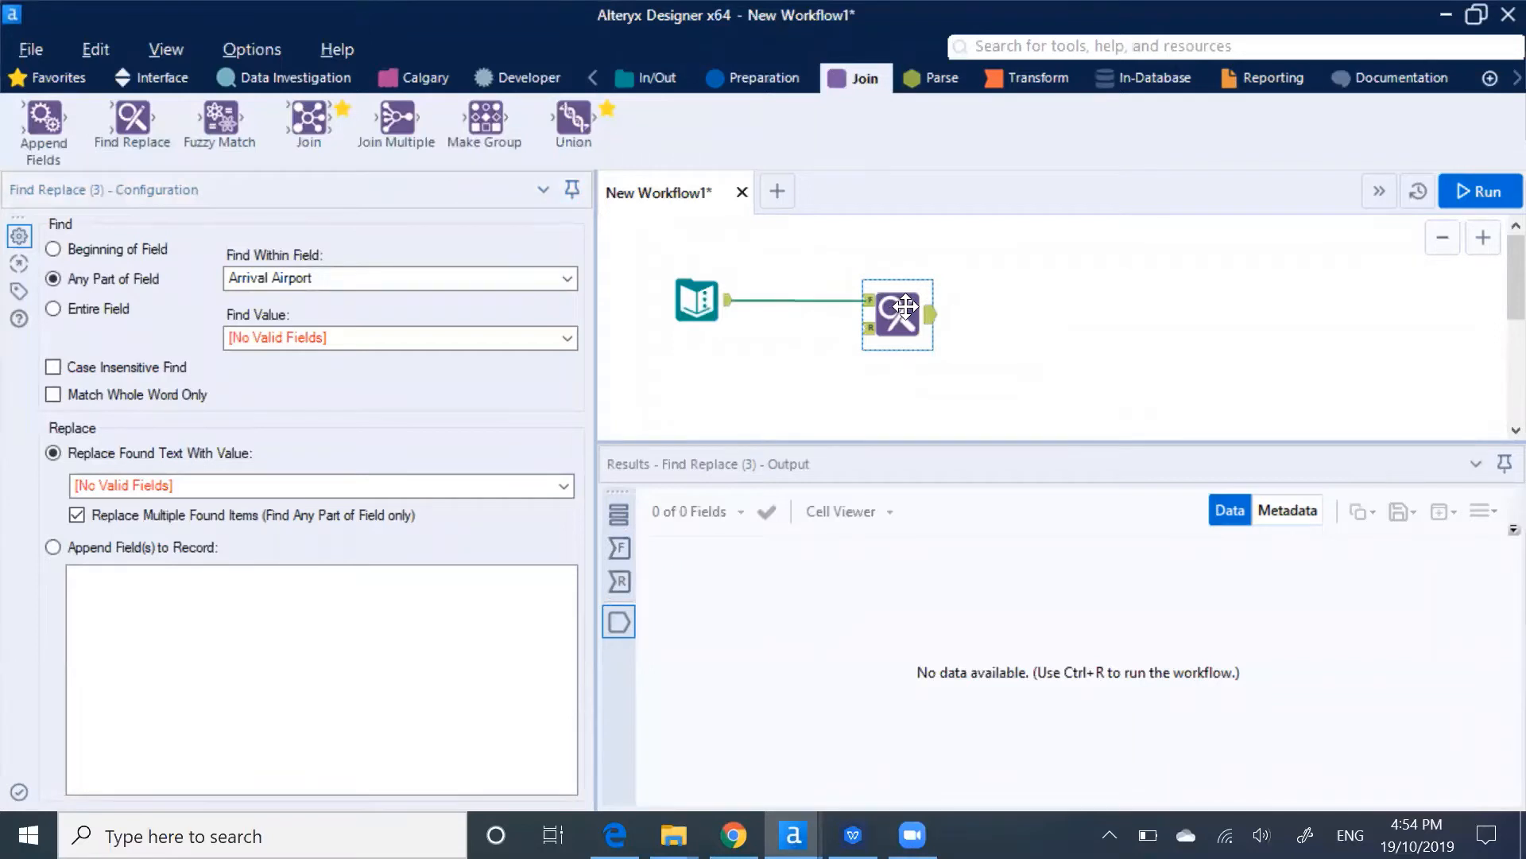
pyautogui.moveTo(729, 302); pyautogui.dragTo(872, 339)
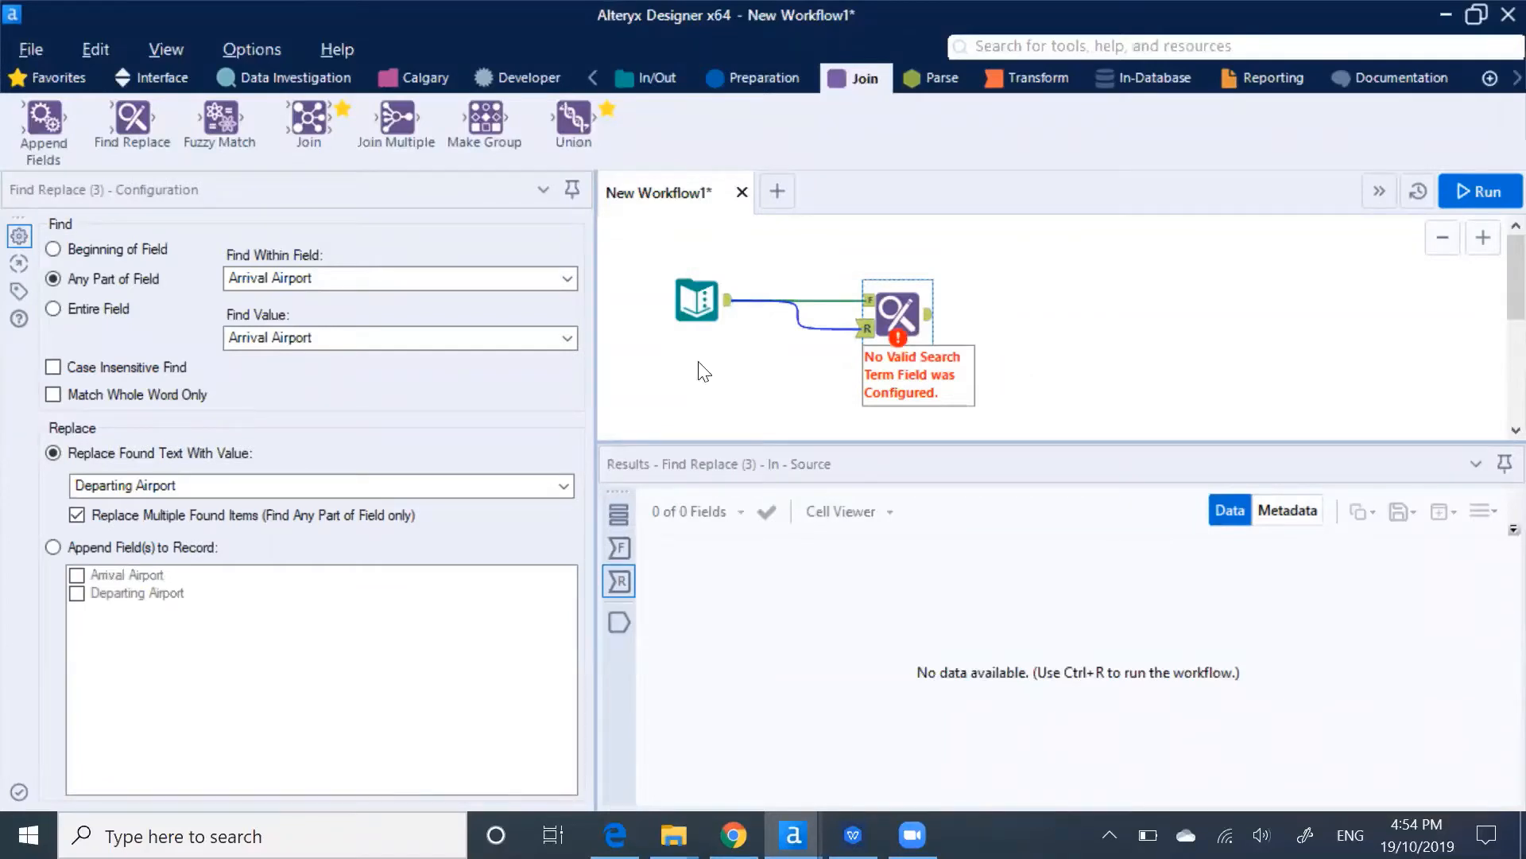
# Configure Find Replace to match the entire field, searching within Departing Airport for values from Arrival Airport.
pyautogui.click(54, 308)
pyautogui.click(497, 280)
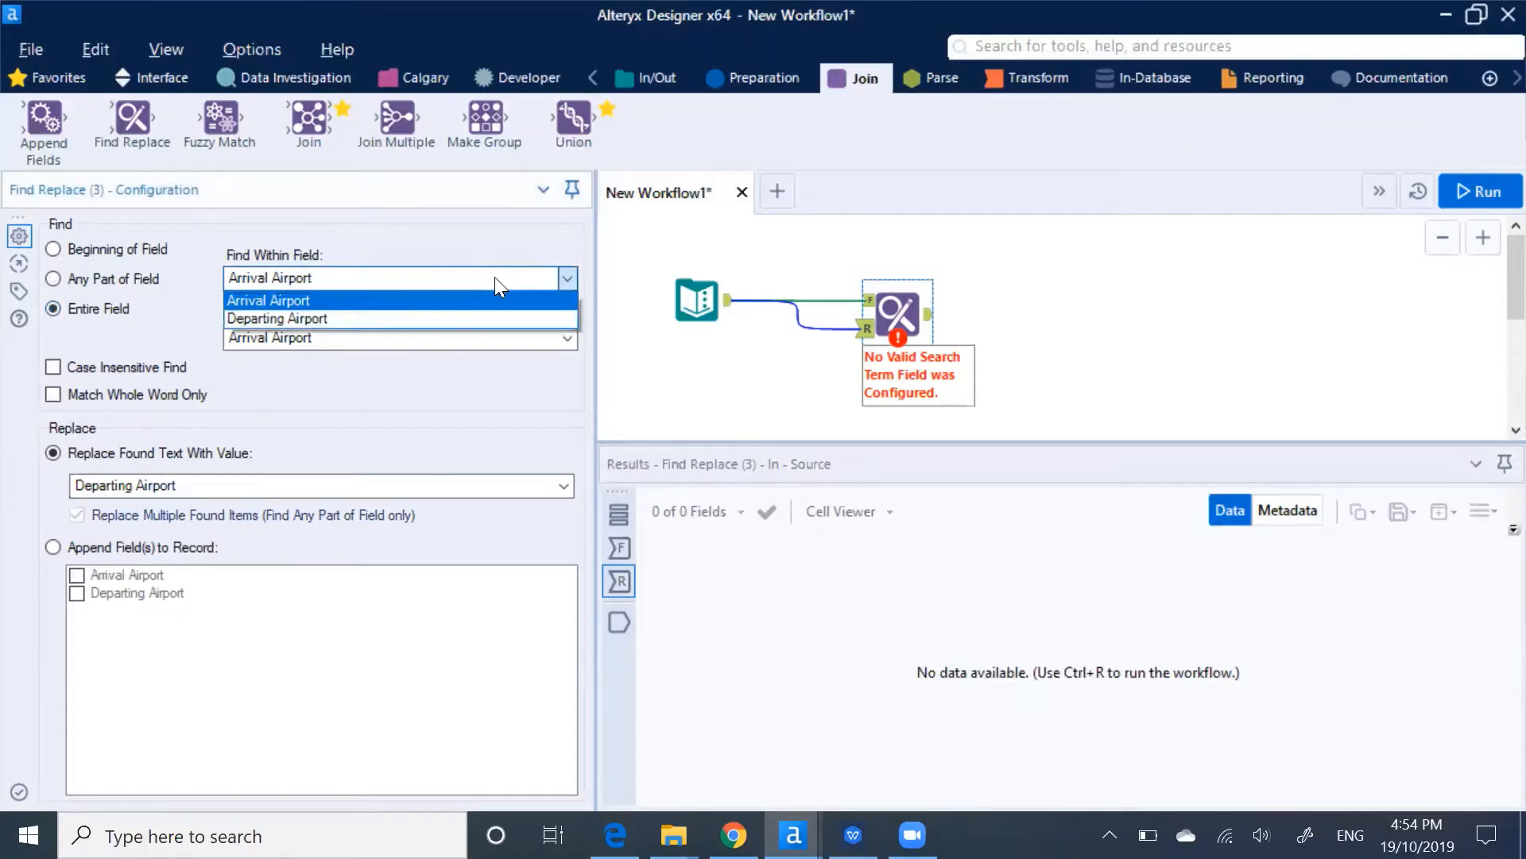
pyautogui.click(357, 318)
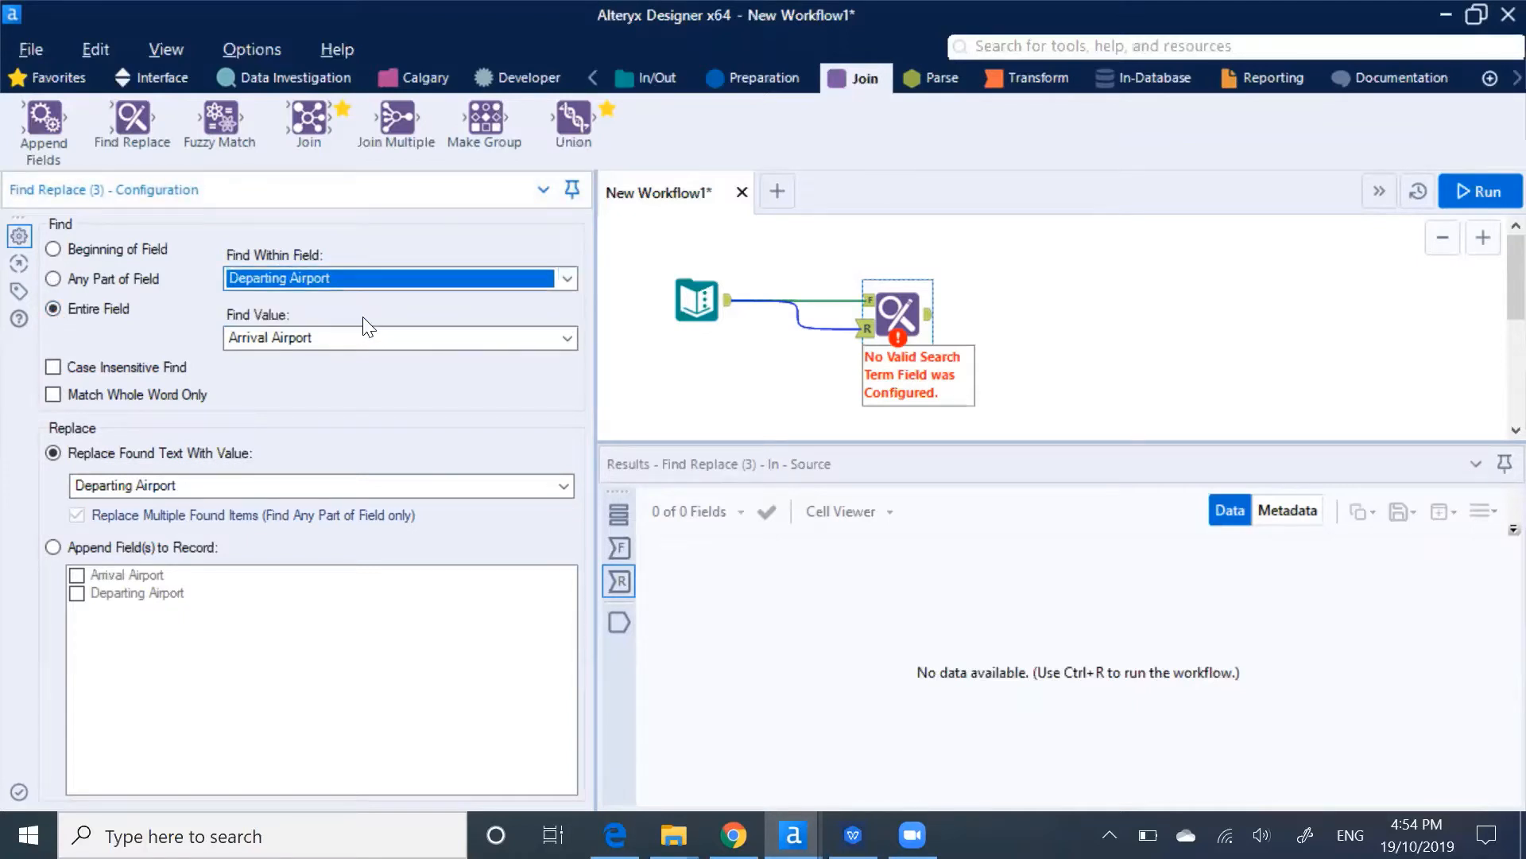
pyautogui.click(459, 341)
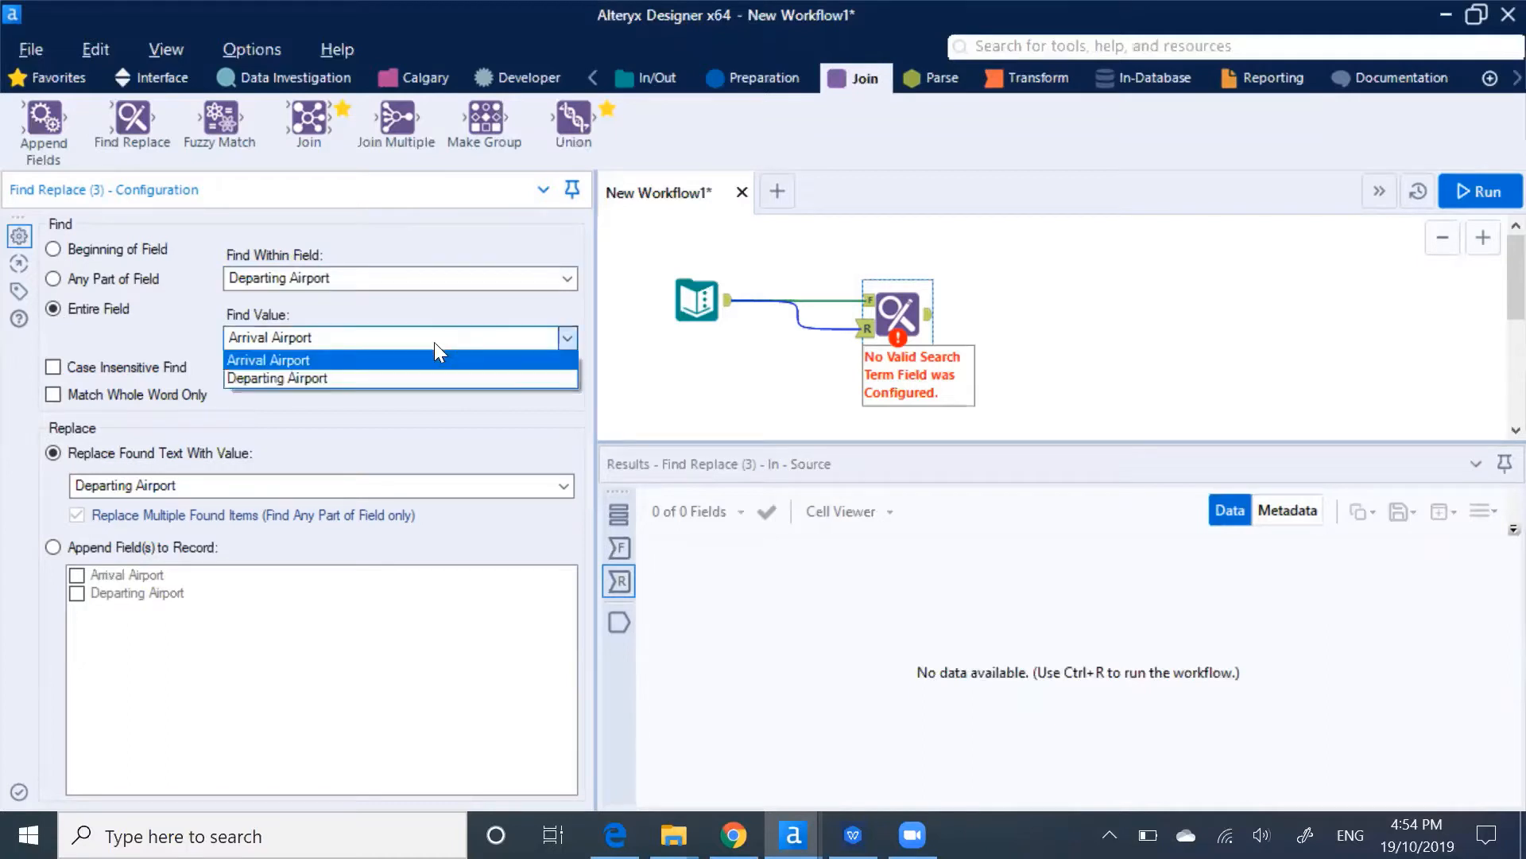
pyautogui.click(309, 360)
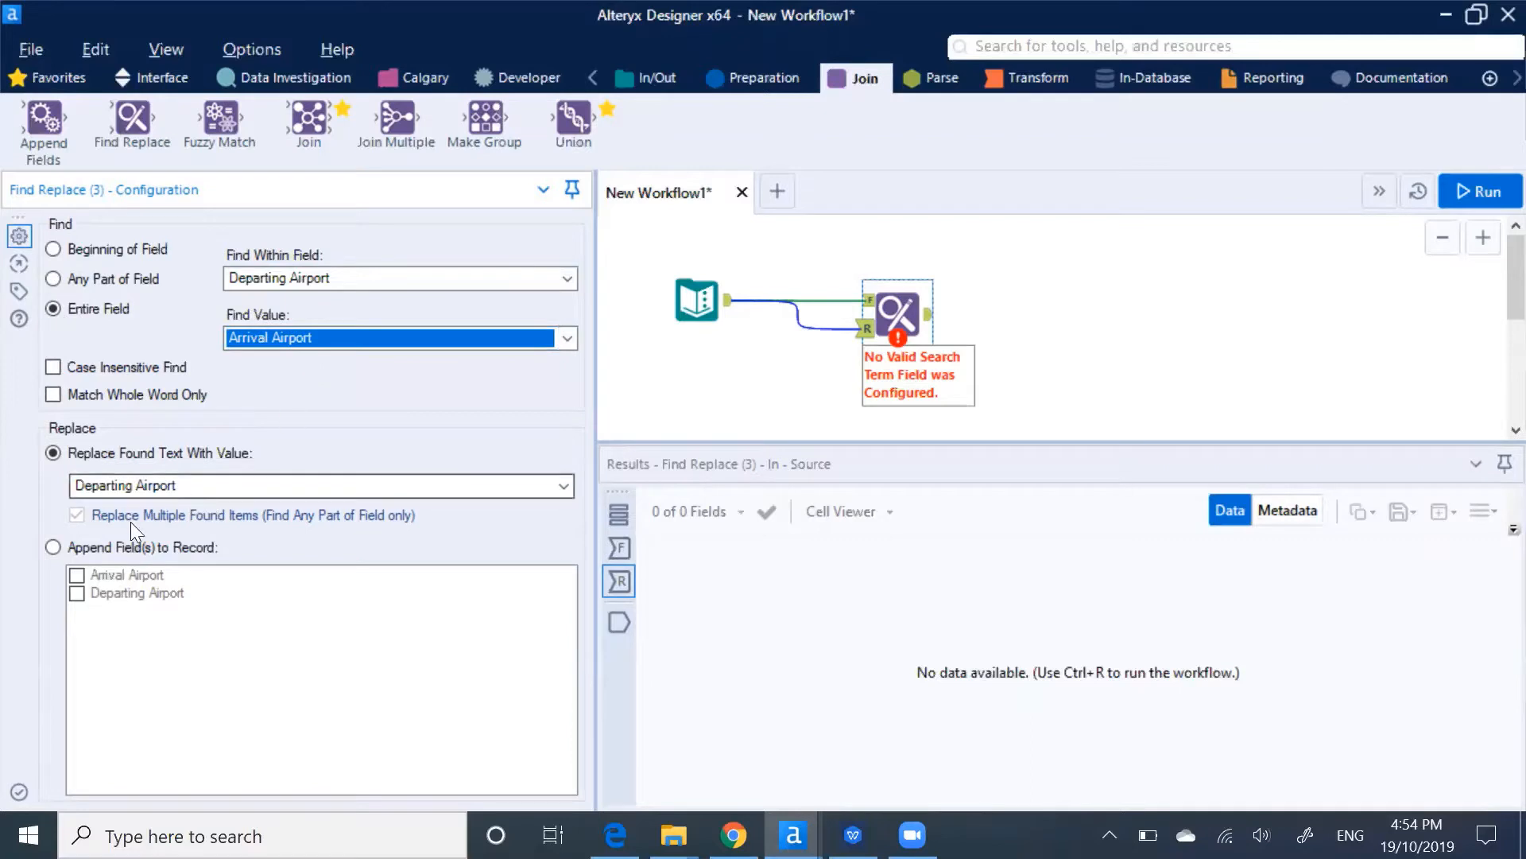
# Make Find Replace append the Arrival Airport and Departing Airport fields to each record.
pyautogui.click(53, 547)
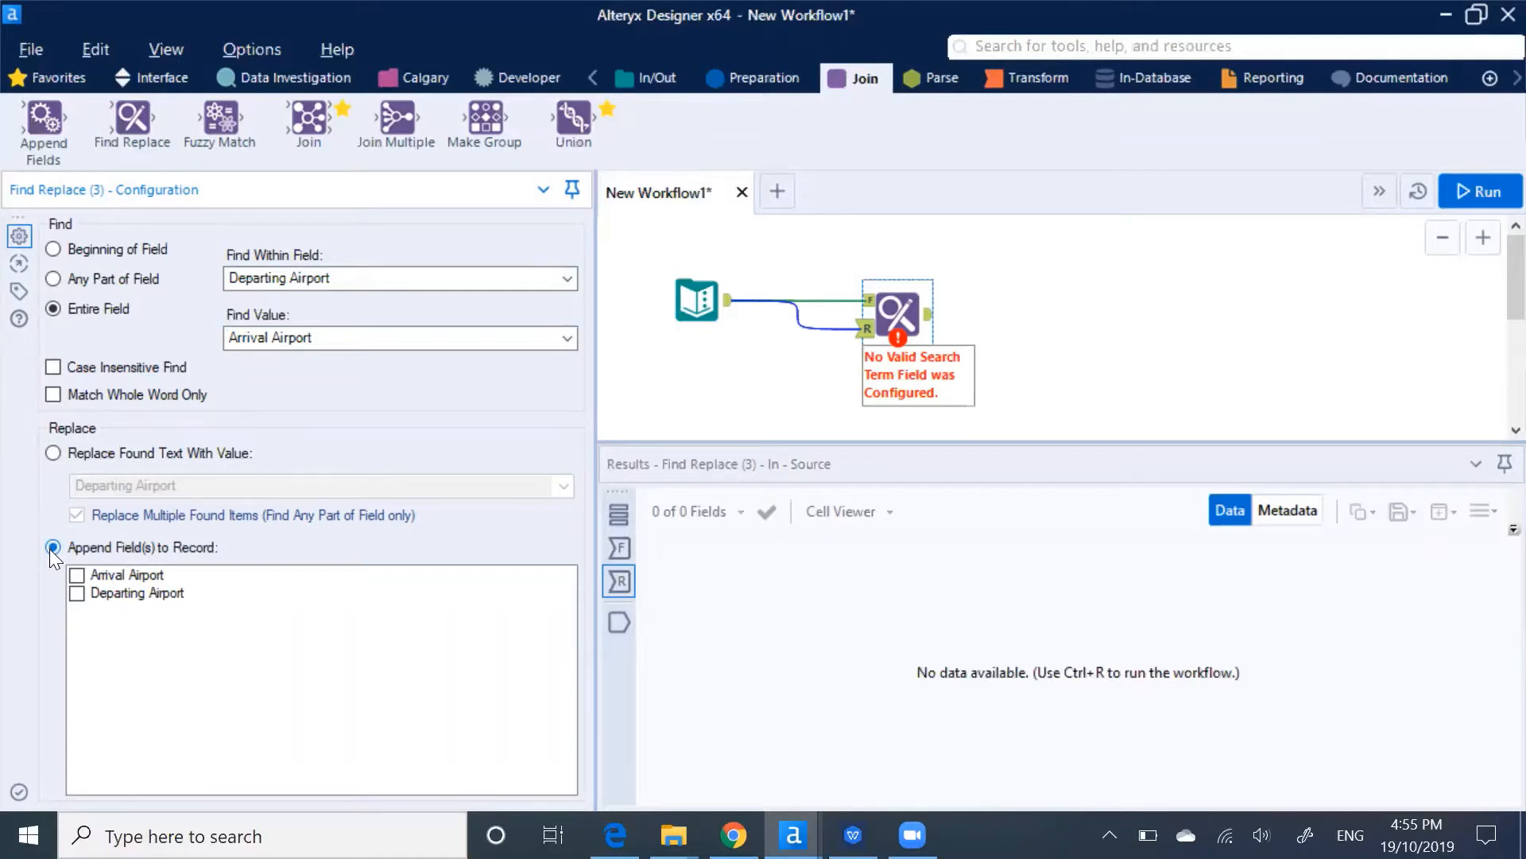
pyautogui.click(76, 574)
pyautogui.click(77, 593)
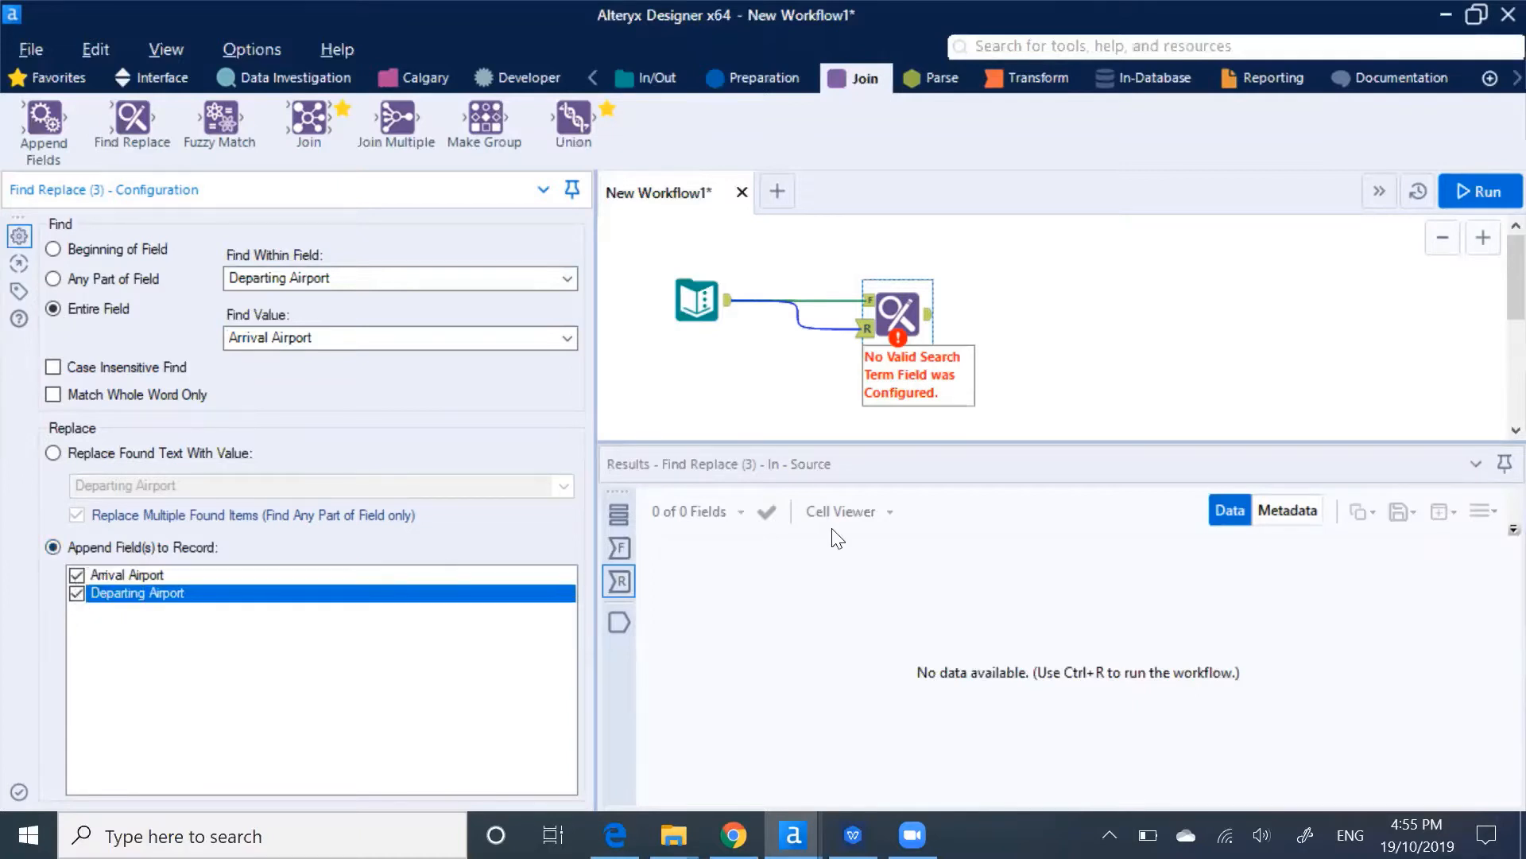
# Run the workflow and show the output data of the Find Replace tool.
pyautogui.click(1111, 356)
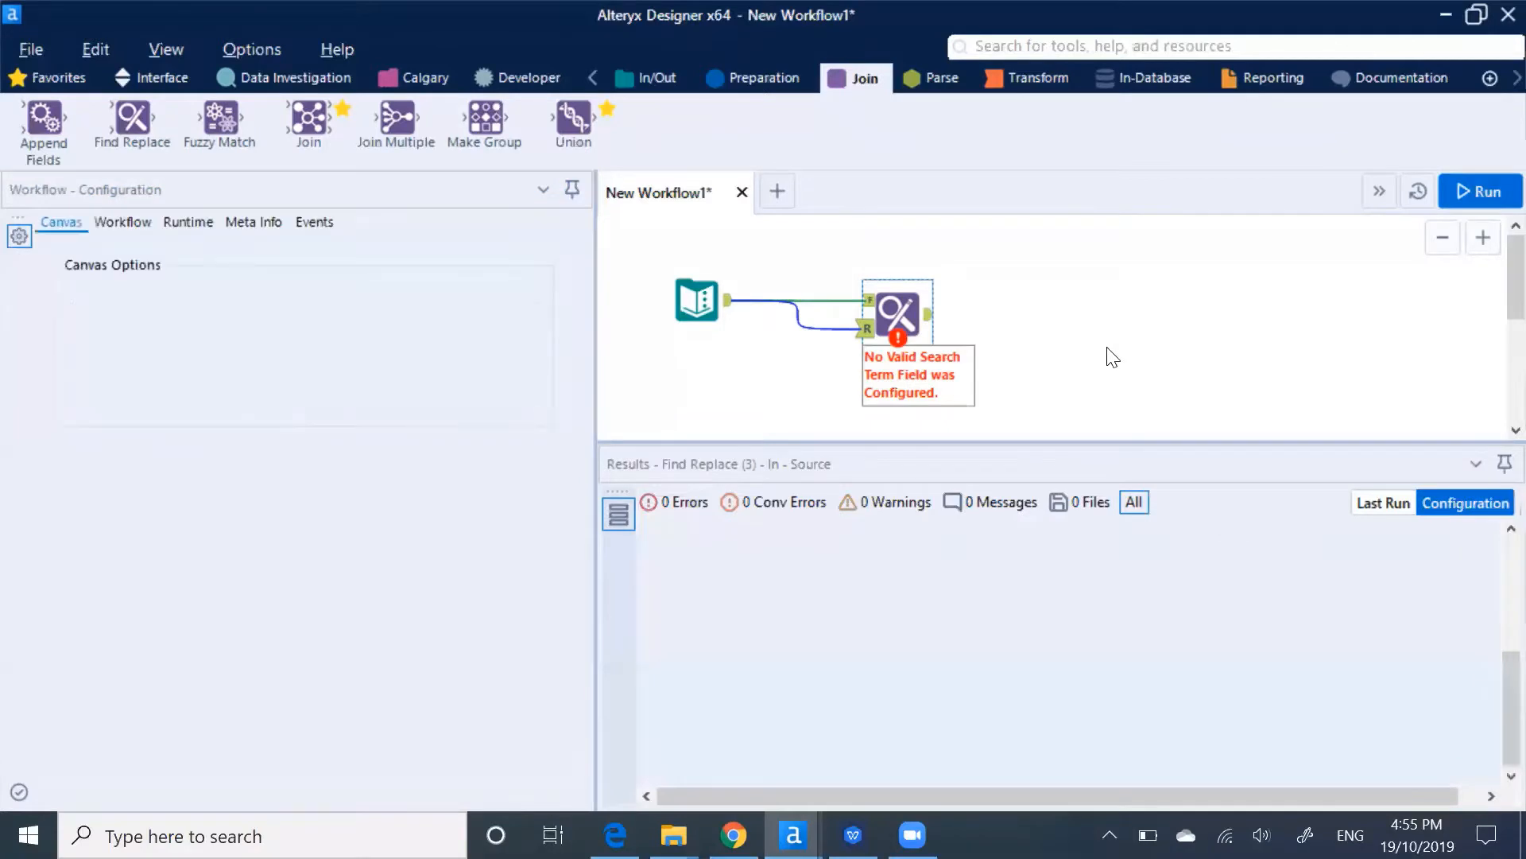
pyautogui.hotkey('ctrl', 'r')
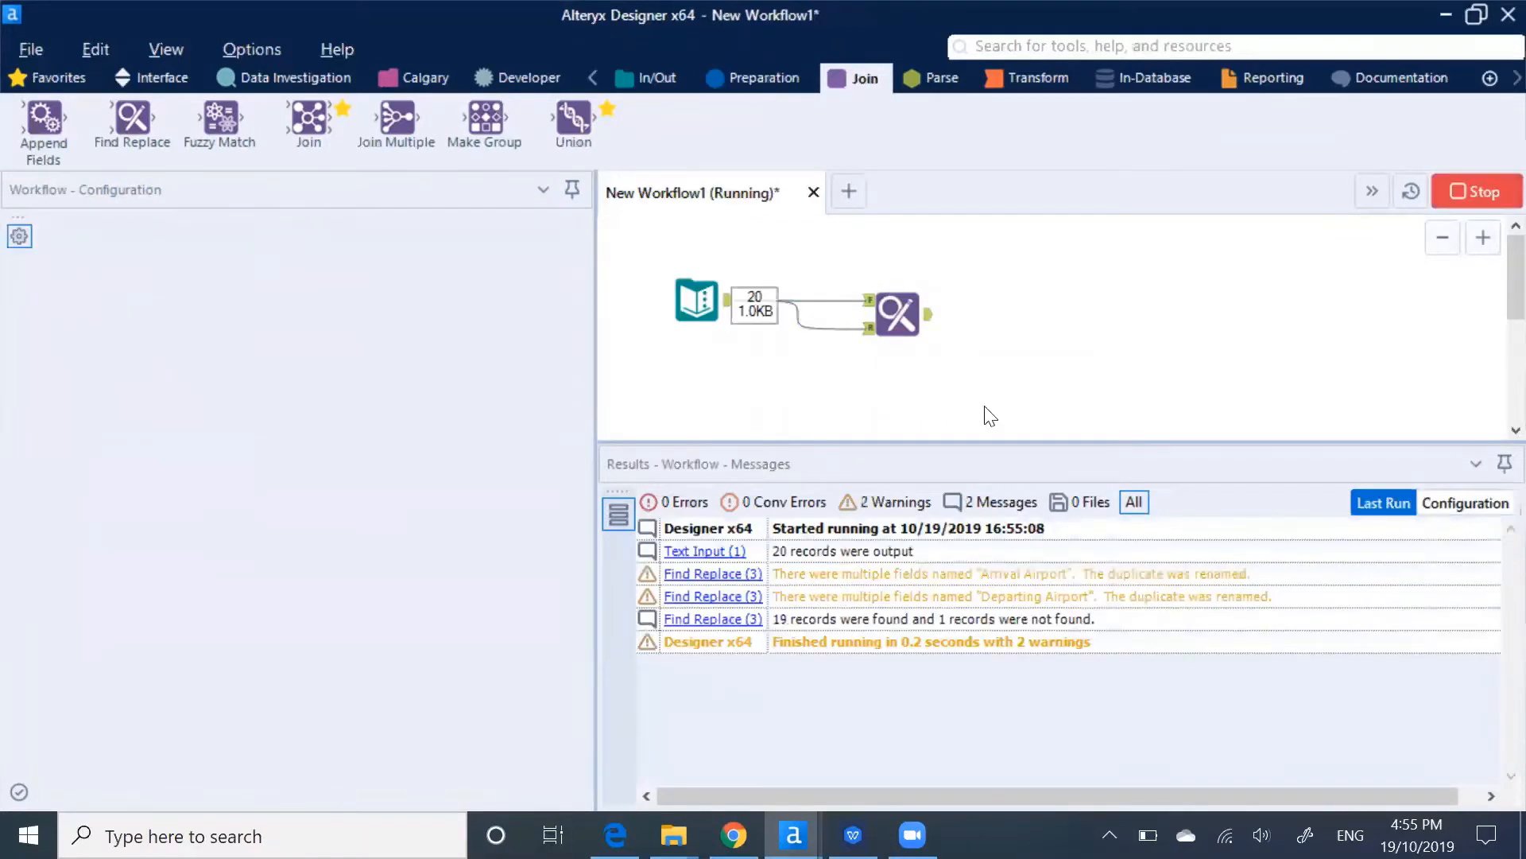
pyautogui.click(984, 506)
pyautogui.click(926, 349)
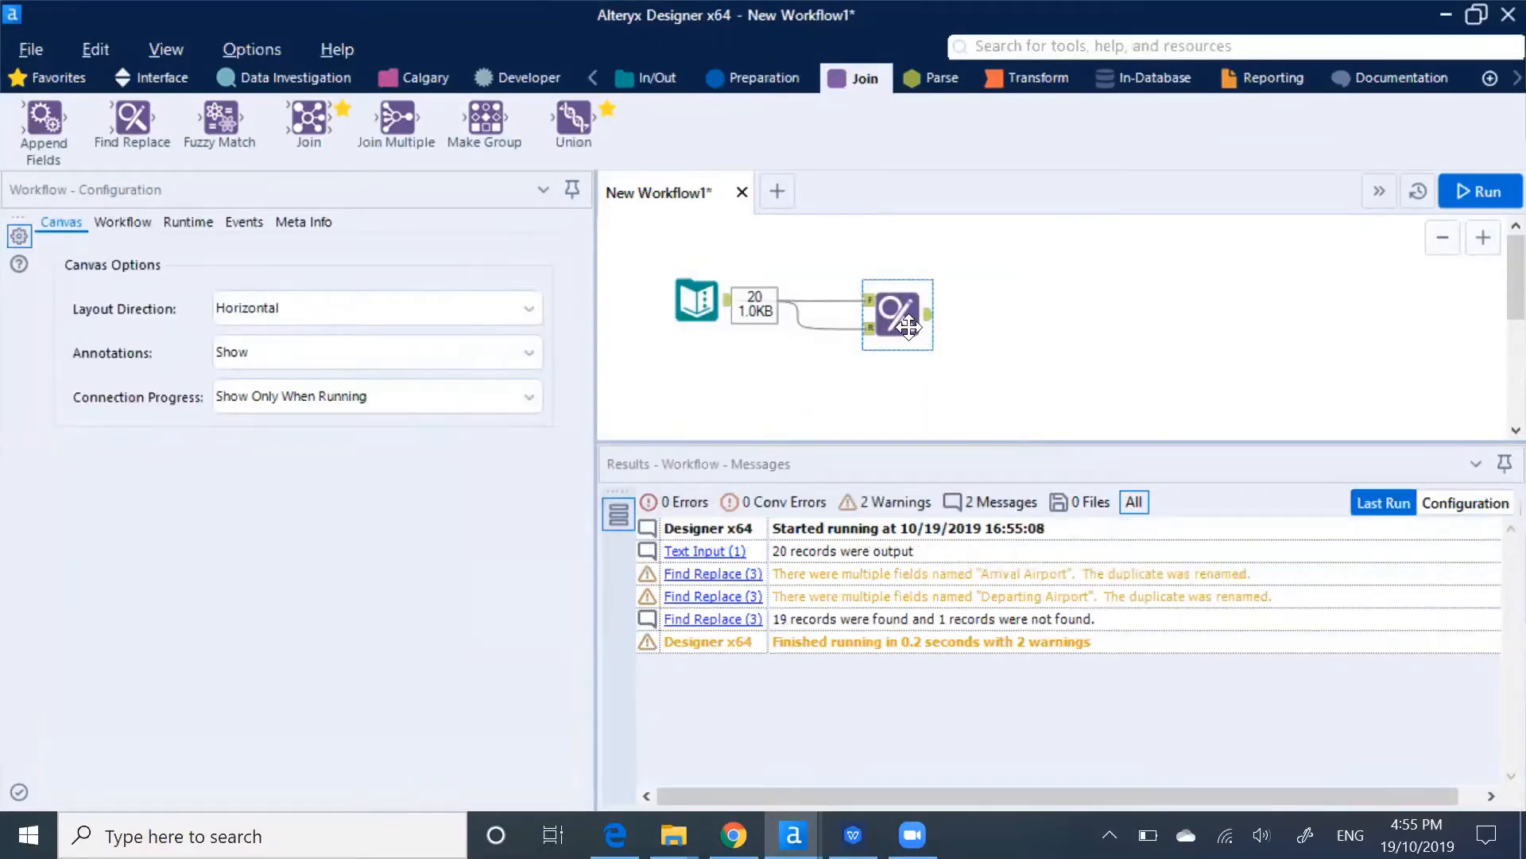
pyautogui.click(621, 617)
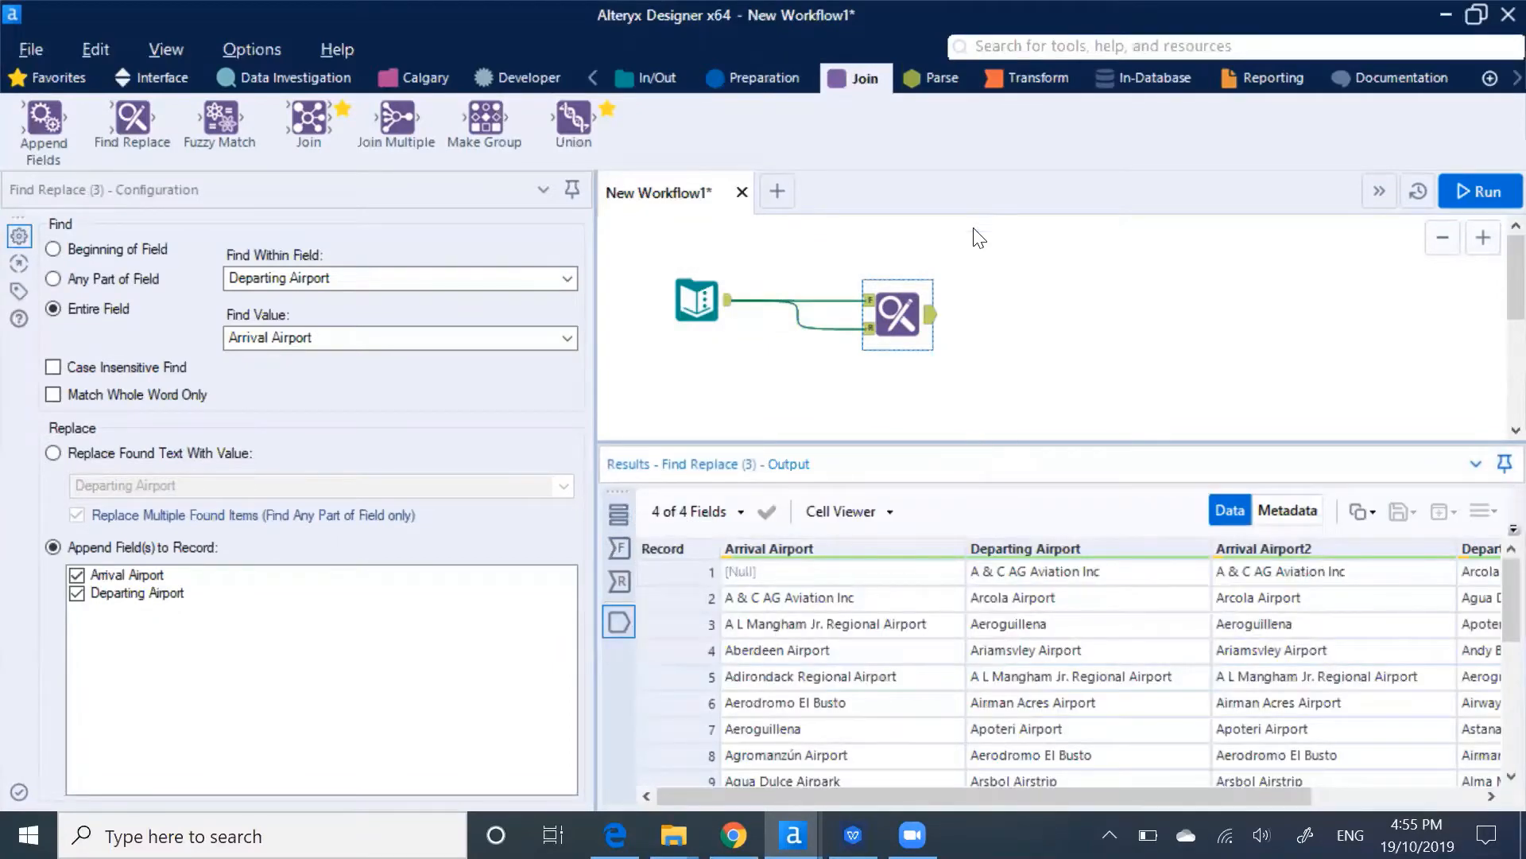
# Enlarge the results view, compare Departing Airport with Arrival Airport2 in record 1, and restore the canvas and configuration areas.
pyautogui.moveTo(892, 439); pyautogui.dragTo(898, 169)
pyautogui.moveTo(593, 599); pyautogui.dragTo(244, 545)
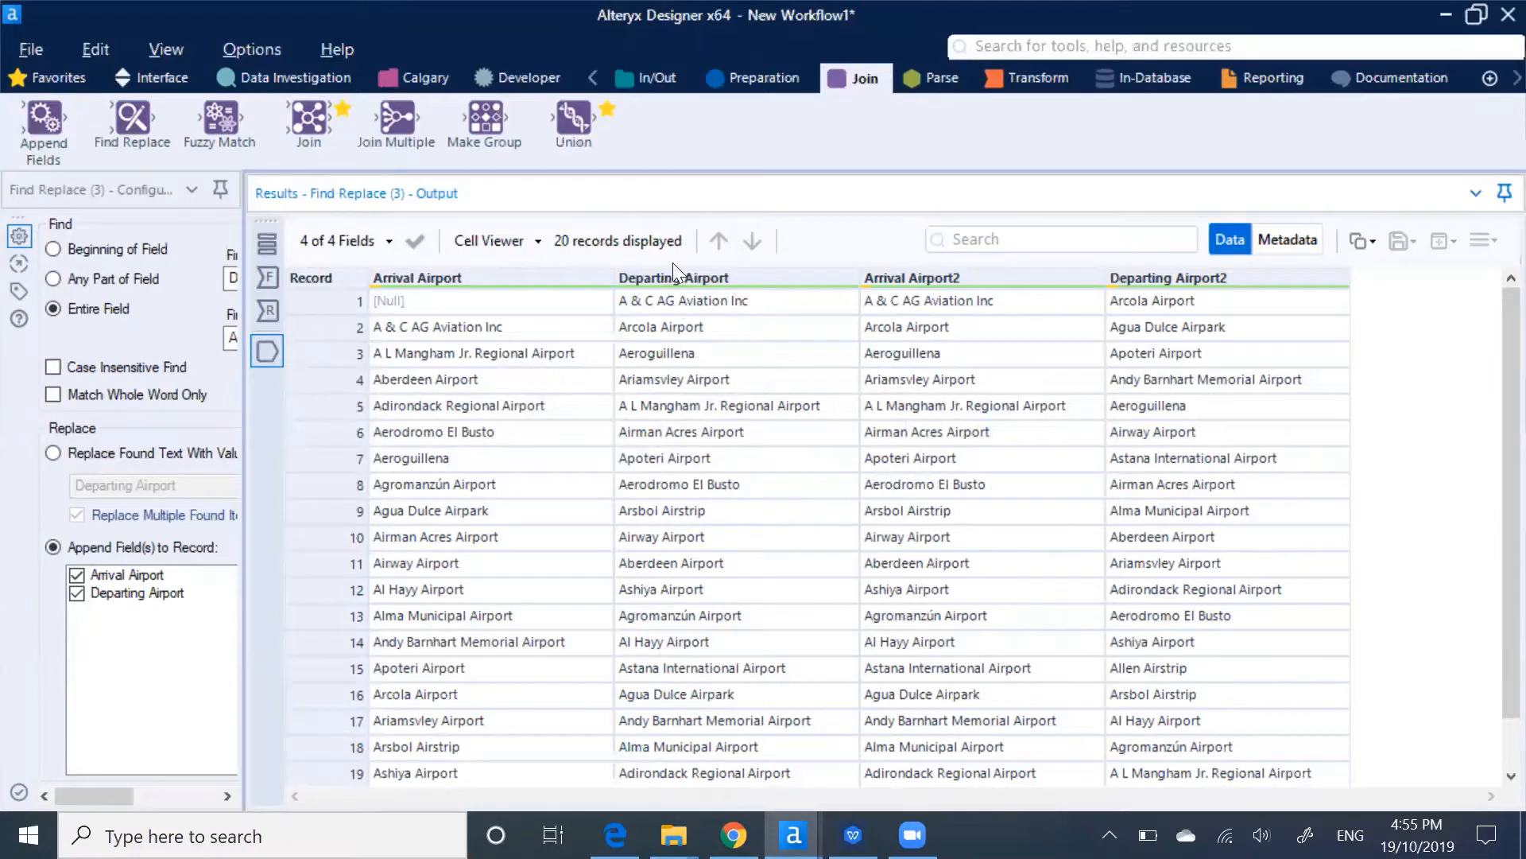
pyautogui.click(768, 306)
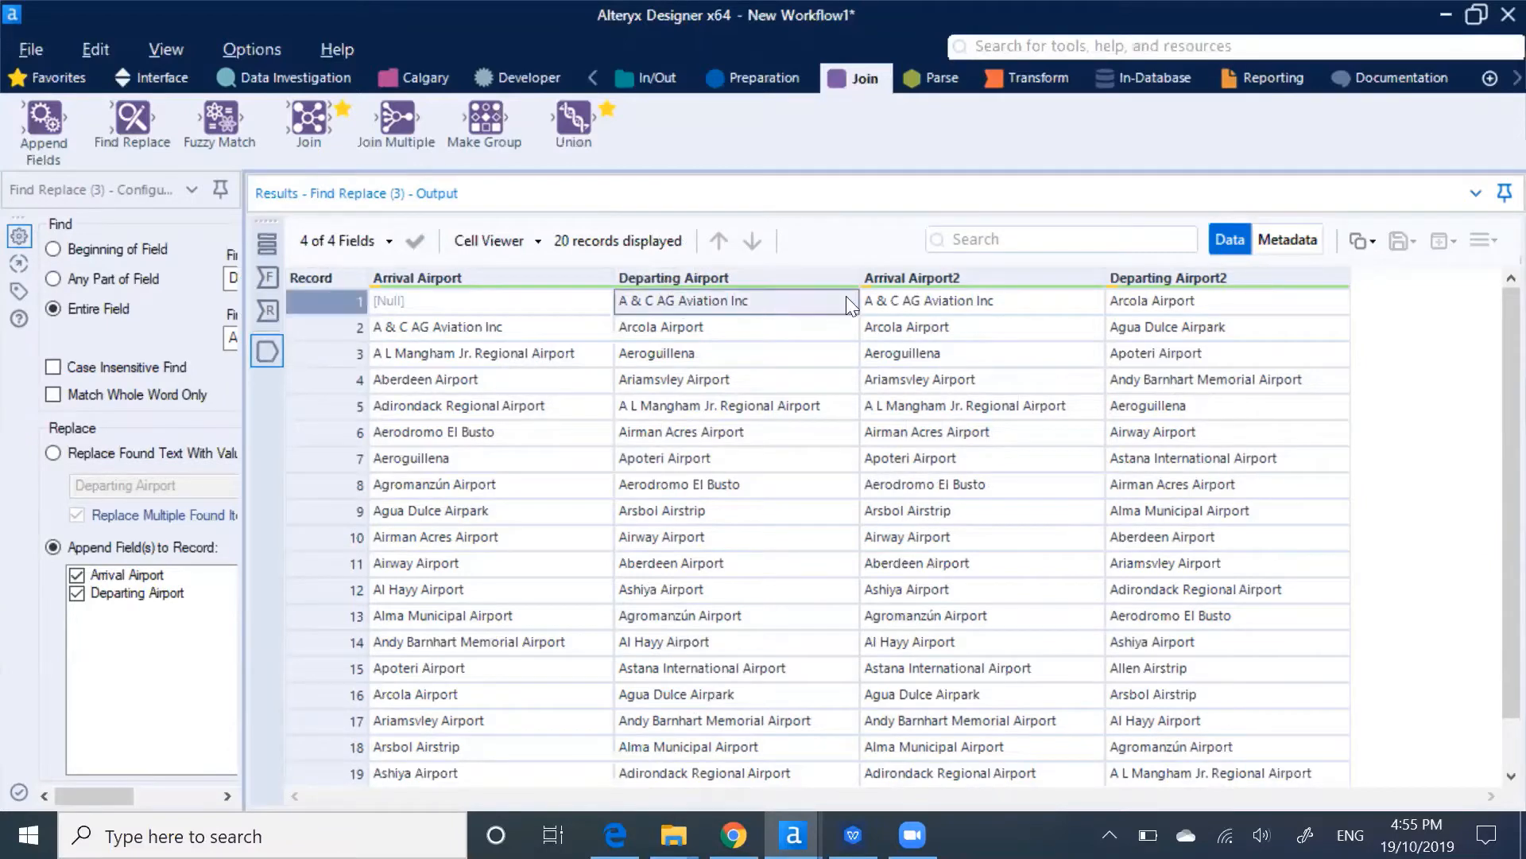
pyautogui.click(924, 296)
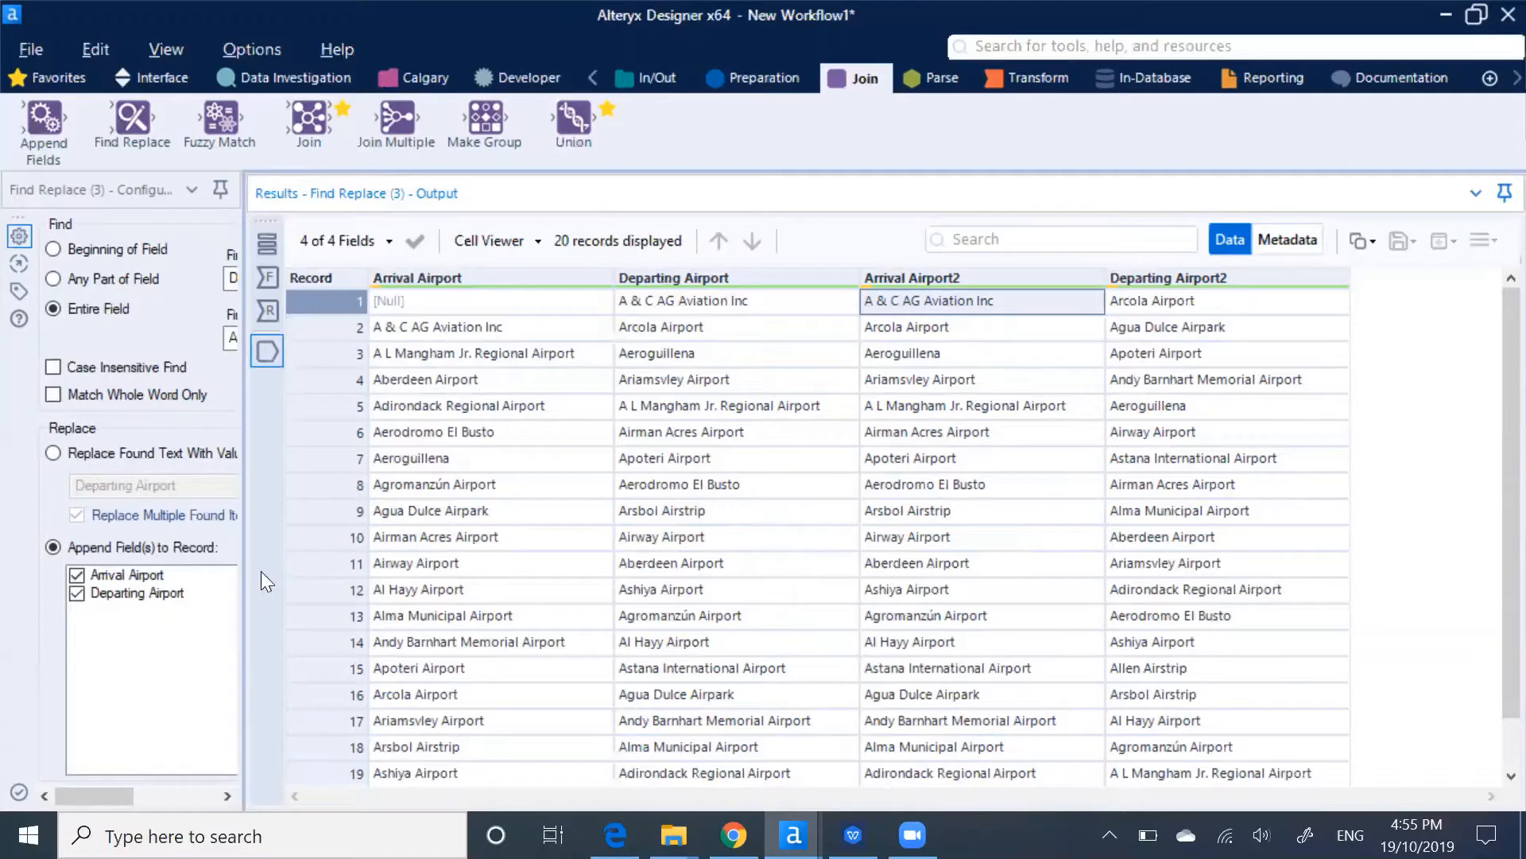
pyautogui.moveTo(243, 569); pyautogui.dragTo(535, 589)
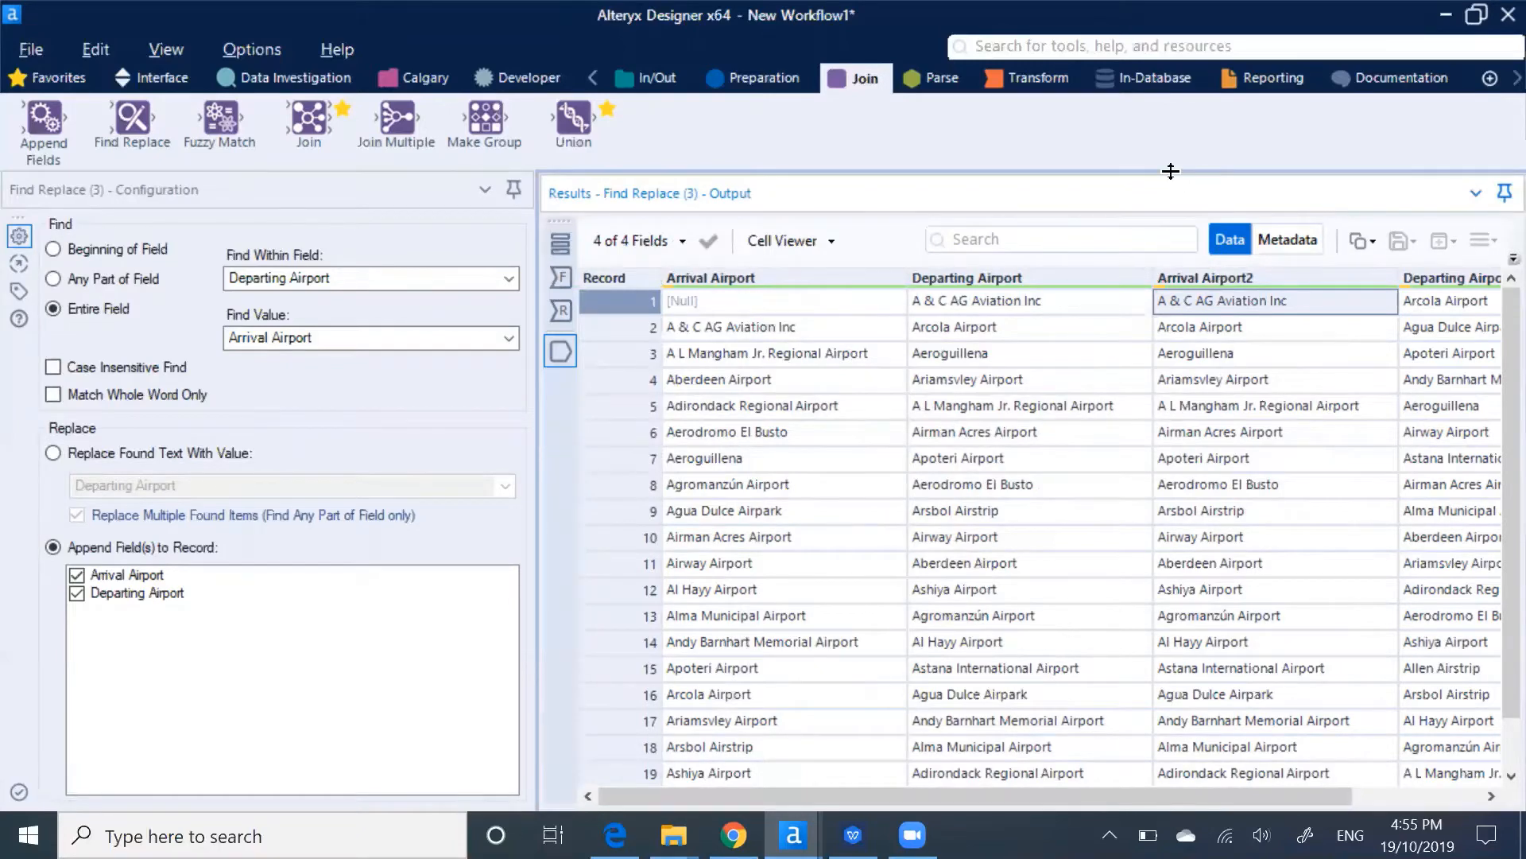
pyautogui.moveTo(1169, 170); pyautogui.dragTo(1151, 496)
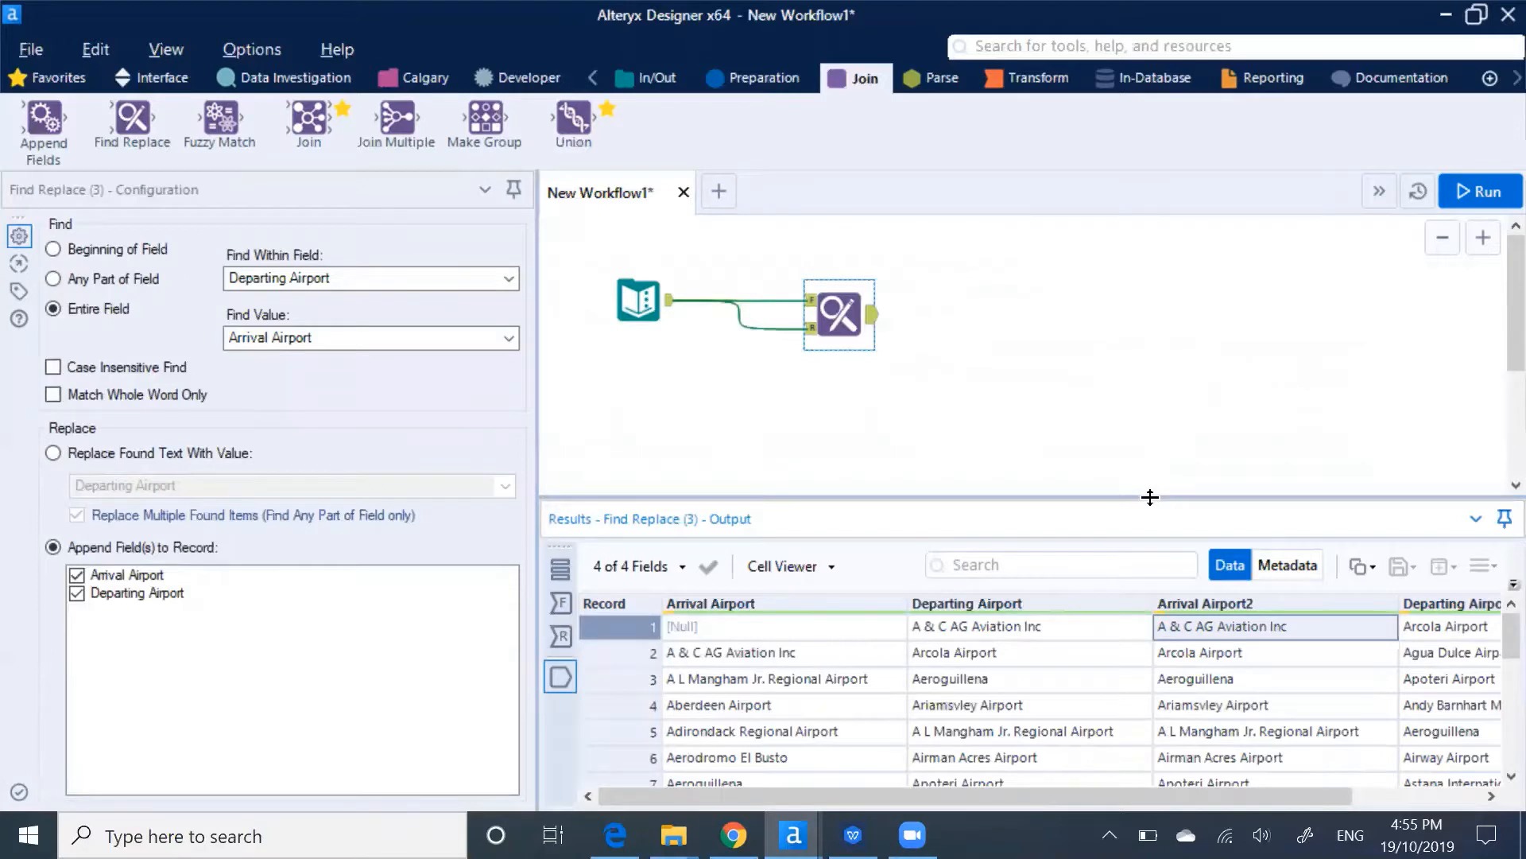
# Add a Formula tool after Find Replace and create a new output column named Concatenate.
pyautogui.click(837, 310)
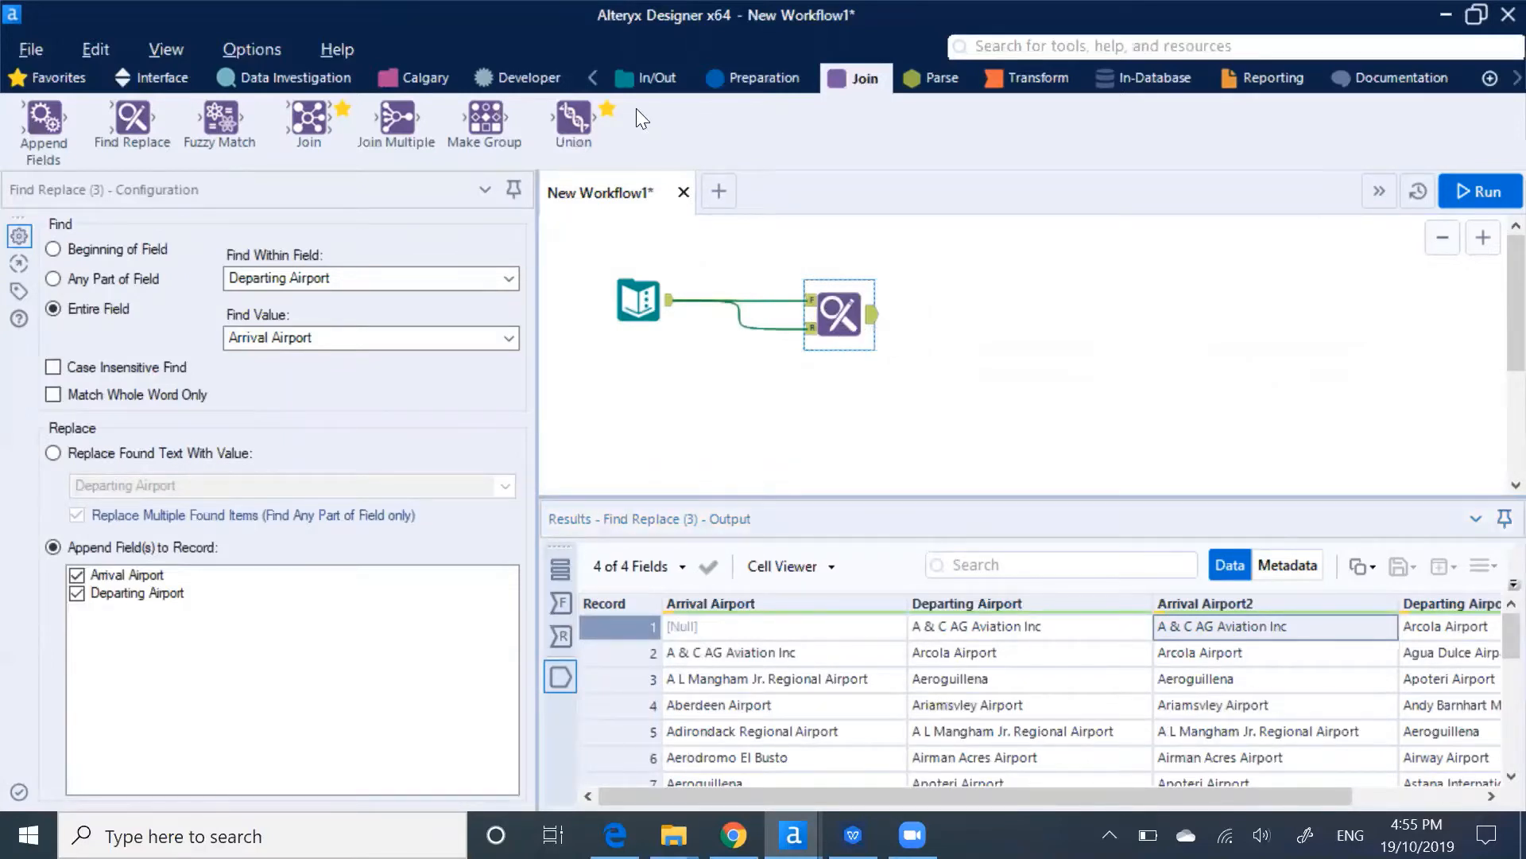
pyautogui.click(750, 76)
pyautogui.moveTo(308, 118); pyautogui.dragTo(938, 315)
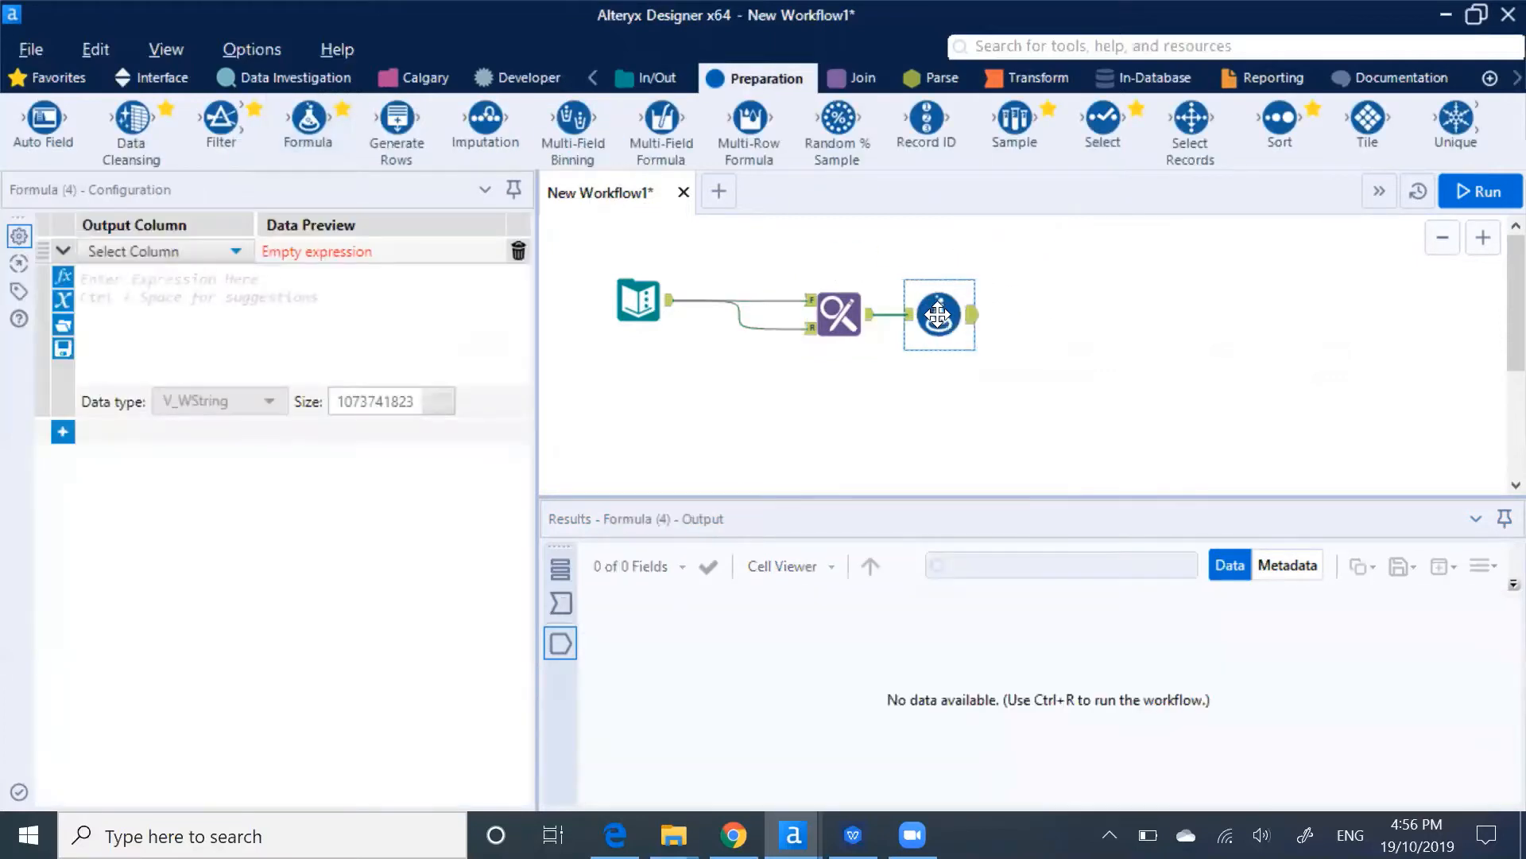
pyautogui.click(229, 253)
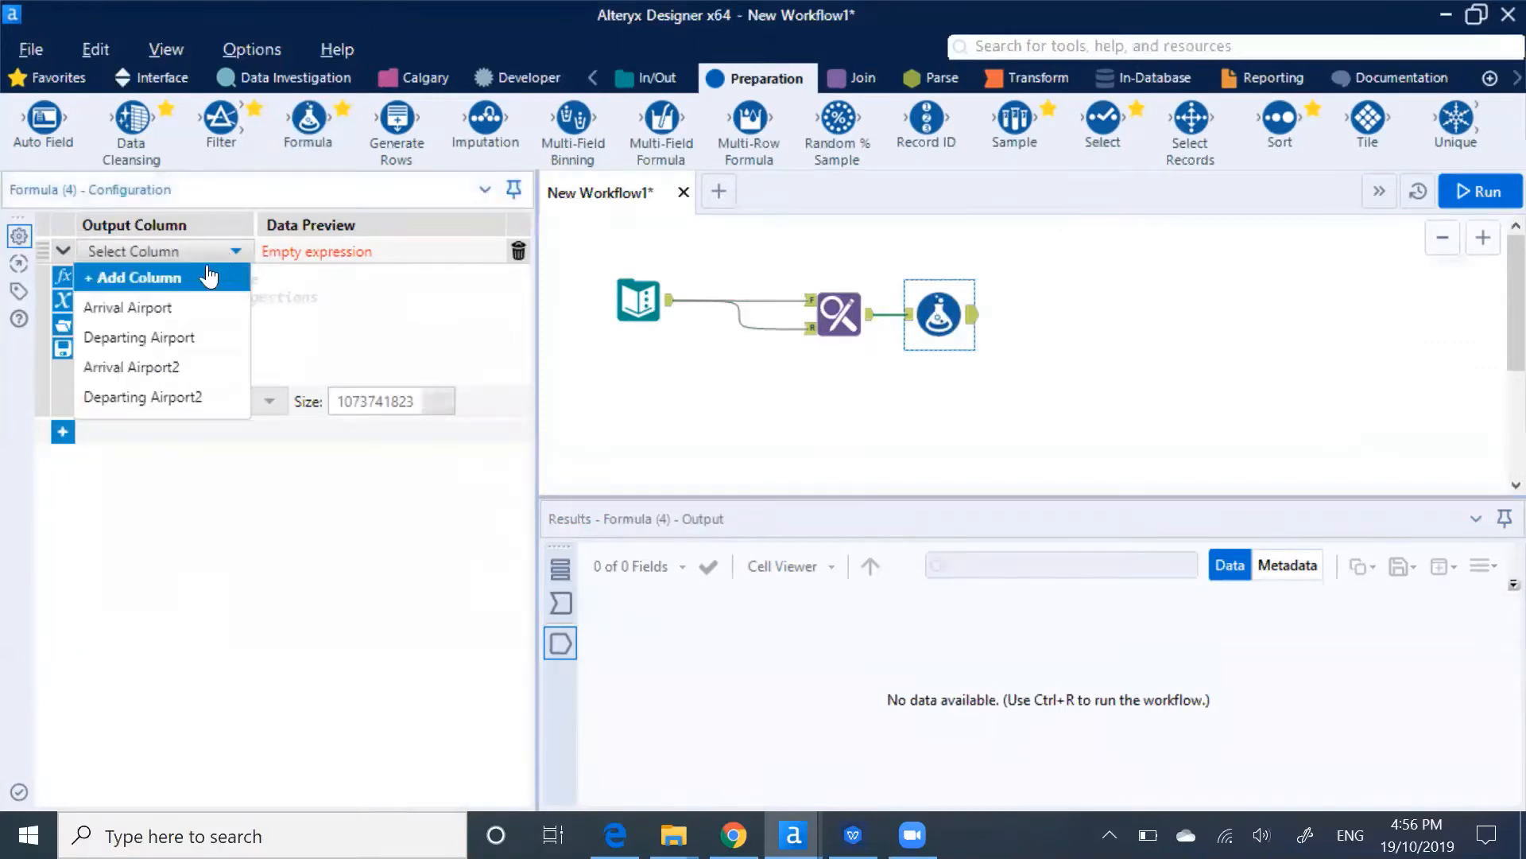
pyautogui.click(164, 279)
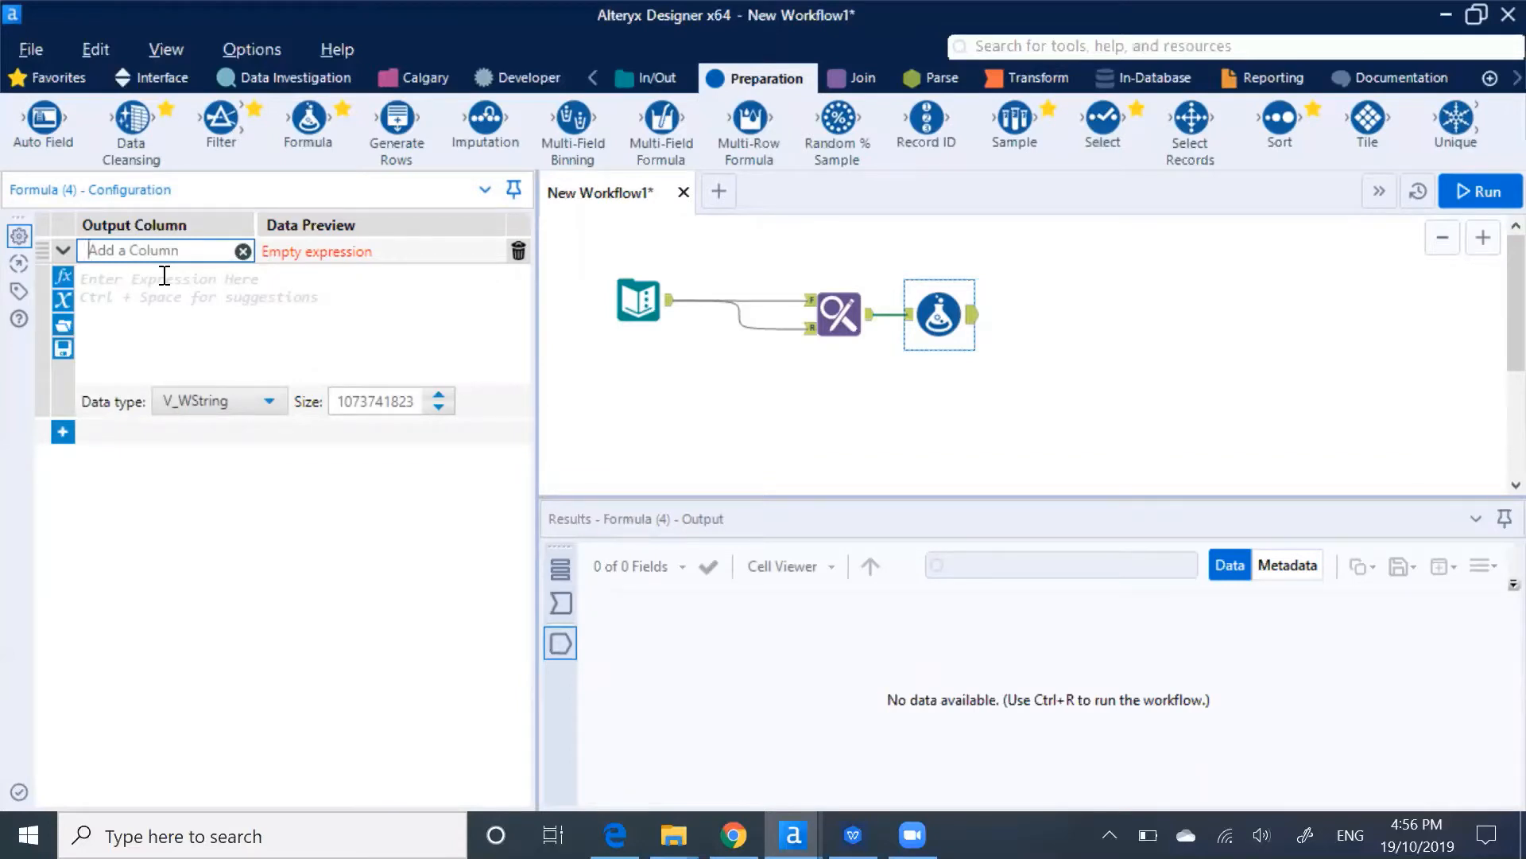
pyautogui.write('Cond')
pyautogui.write('atenate')
# Set the Concatenate column's expression to '1'+','+'2'.
pyautogui.click(164, 276)
pyautogui.write("'1'")
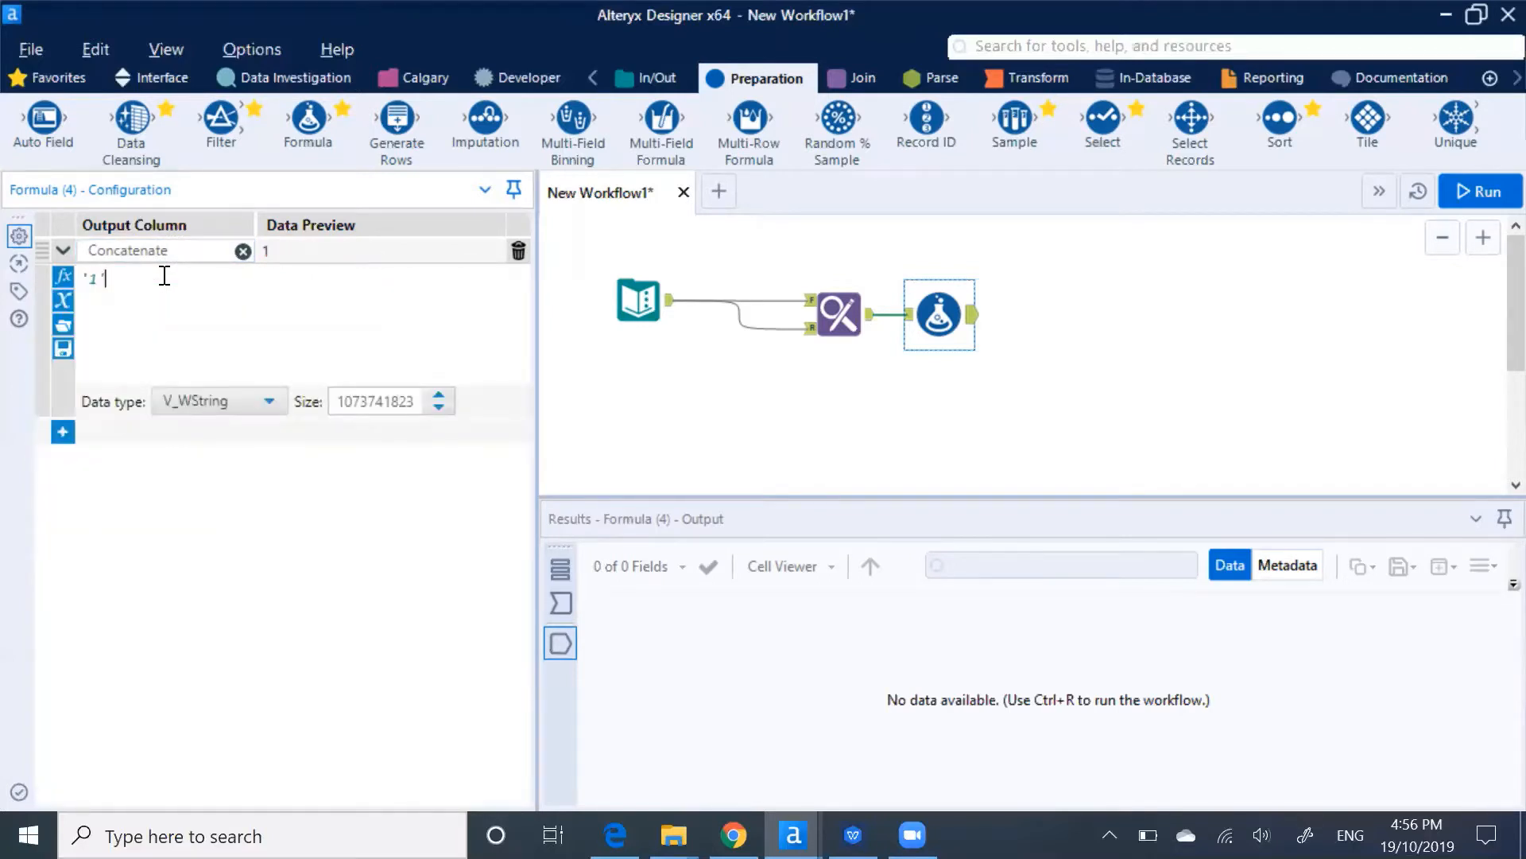
pyautogui.write("+',")
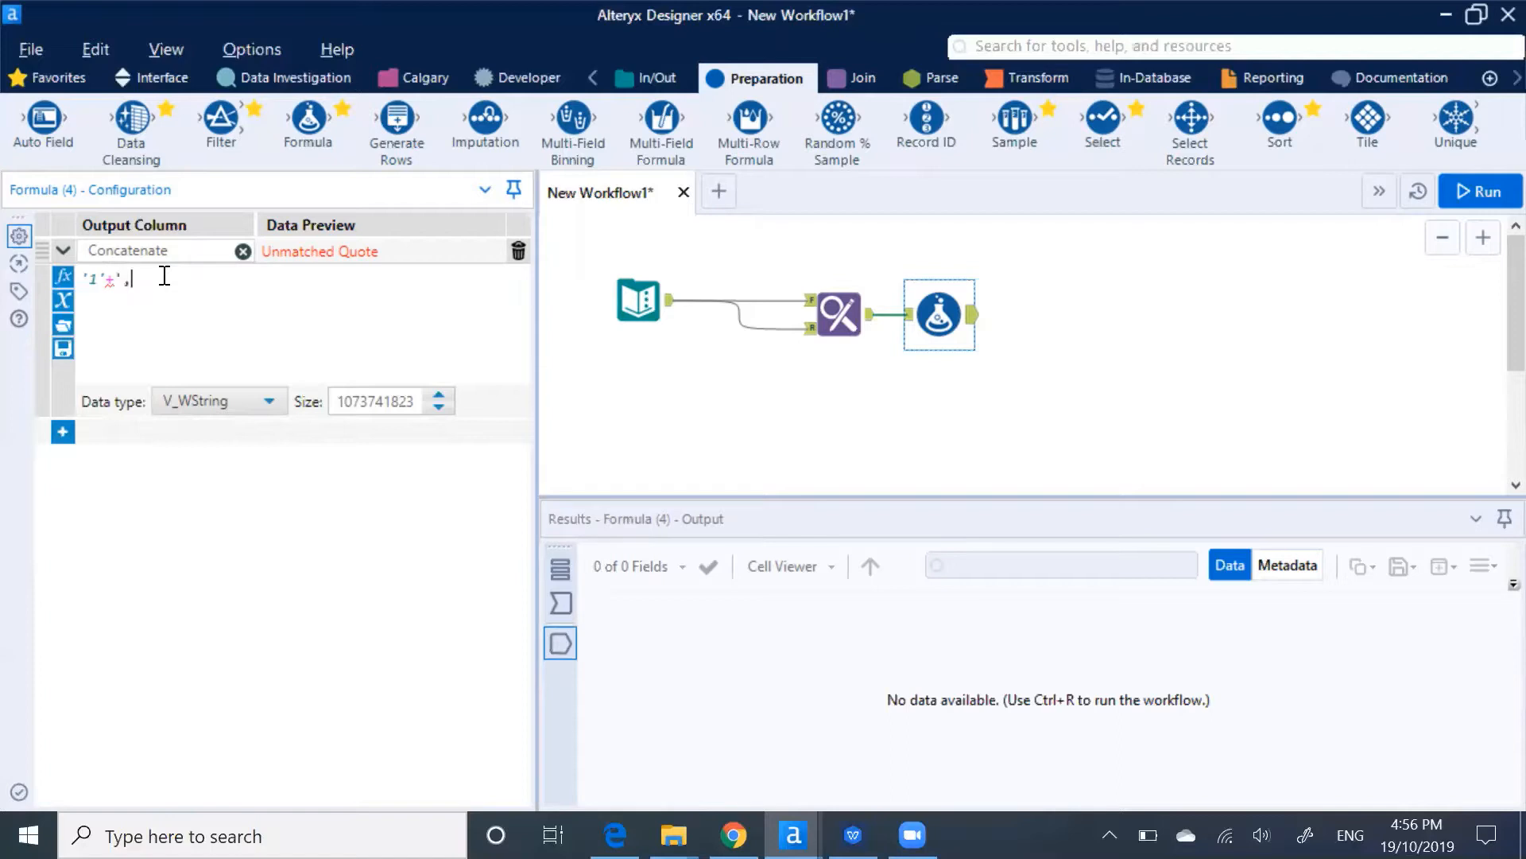
pyautogui.write("'+'2")
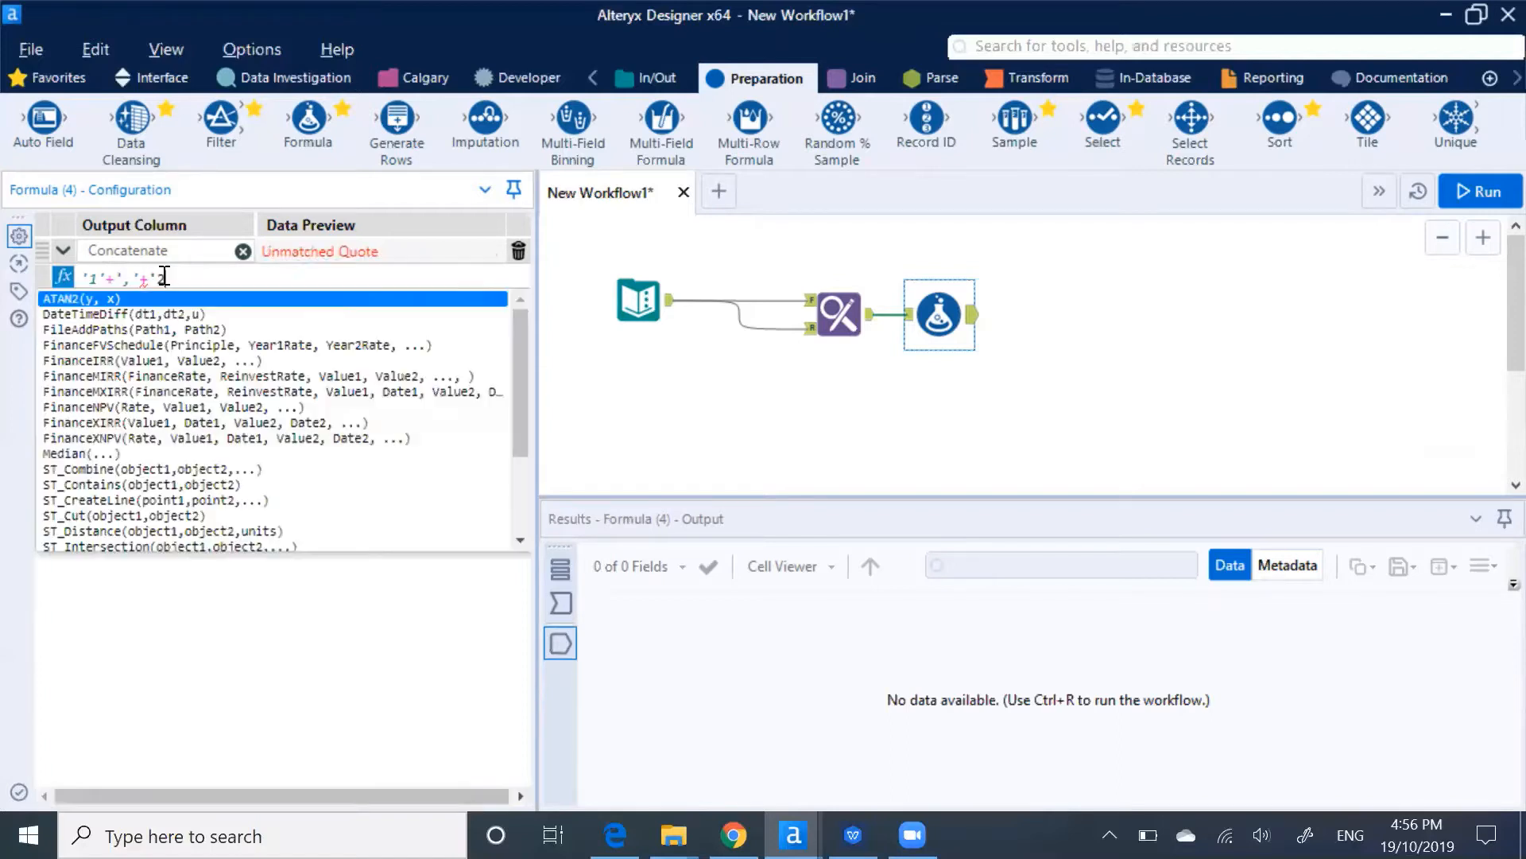
pyautogui.write("'")
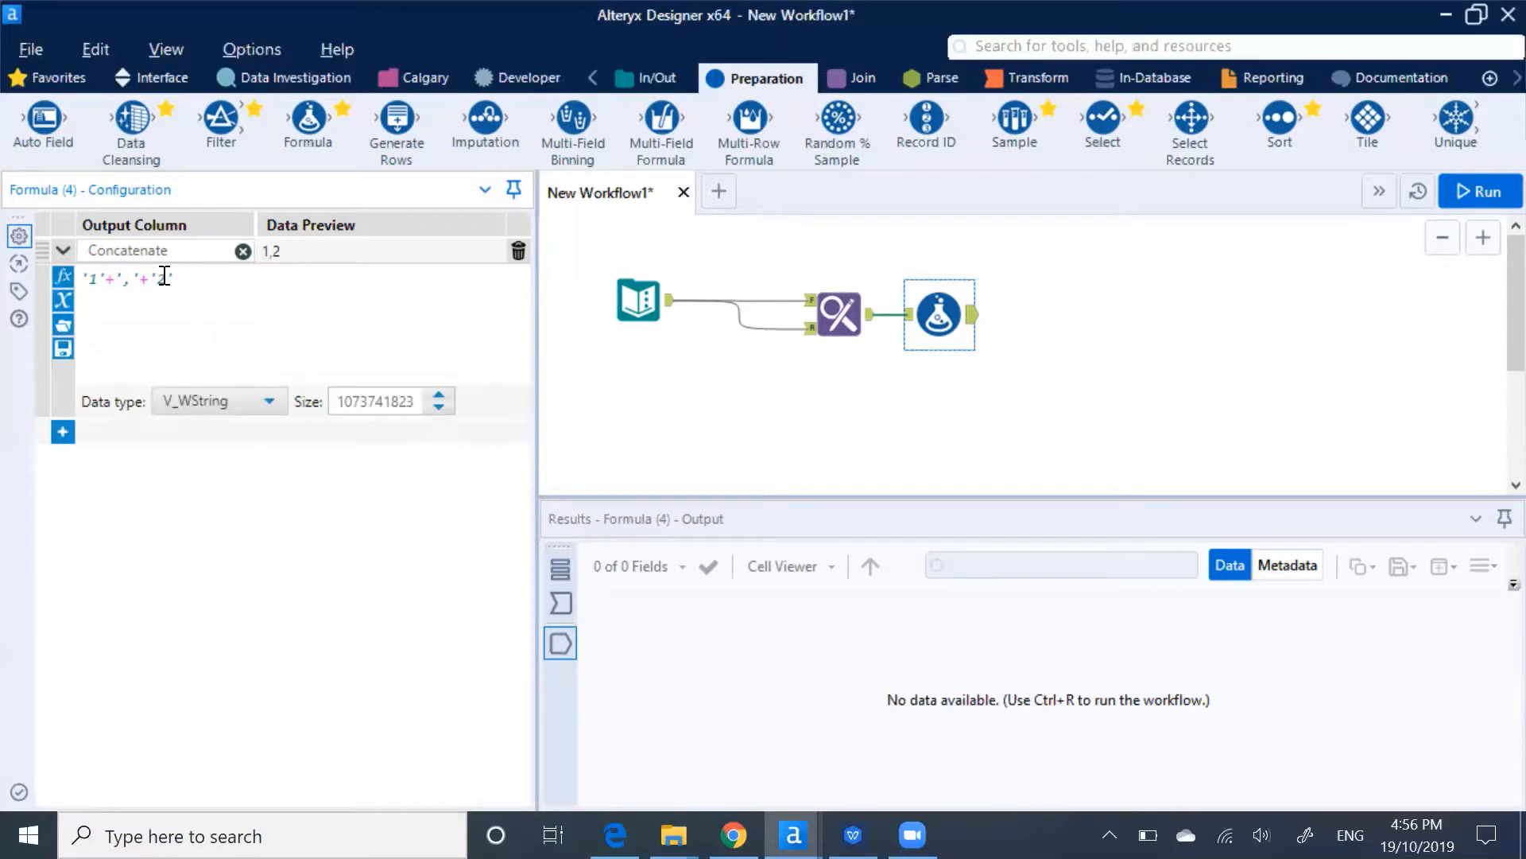
# Run the workflow and check the Concatenate column in the Formula tool's output.
pyautogui.click(887, 423)
pyautogui.hotkey('ctrl', 'r')
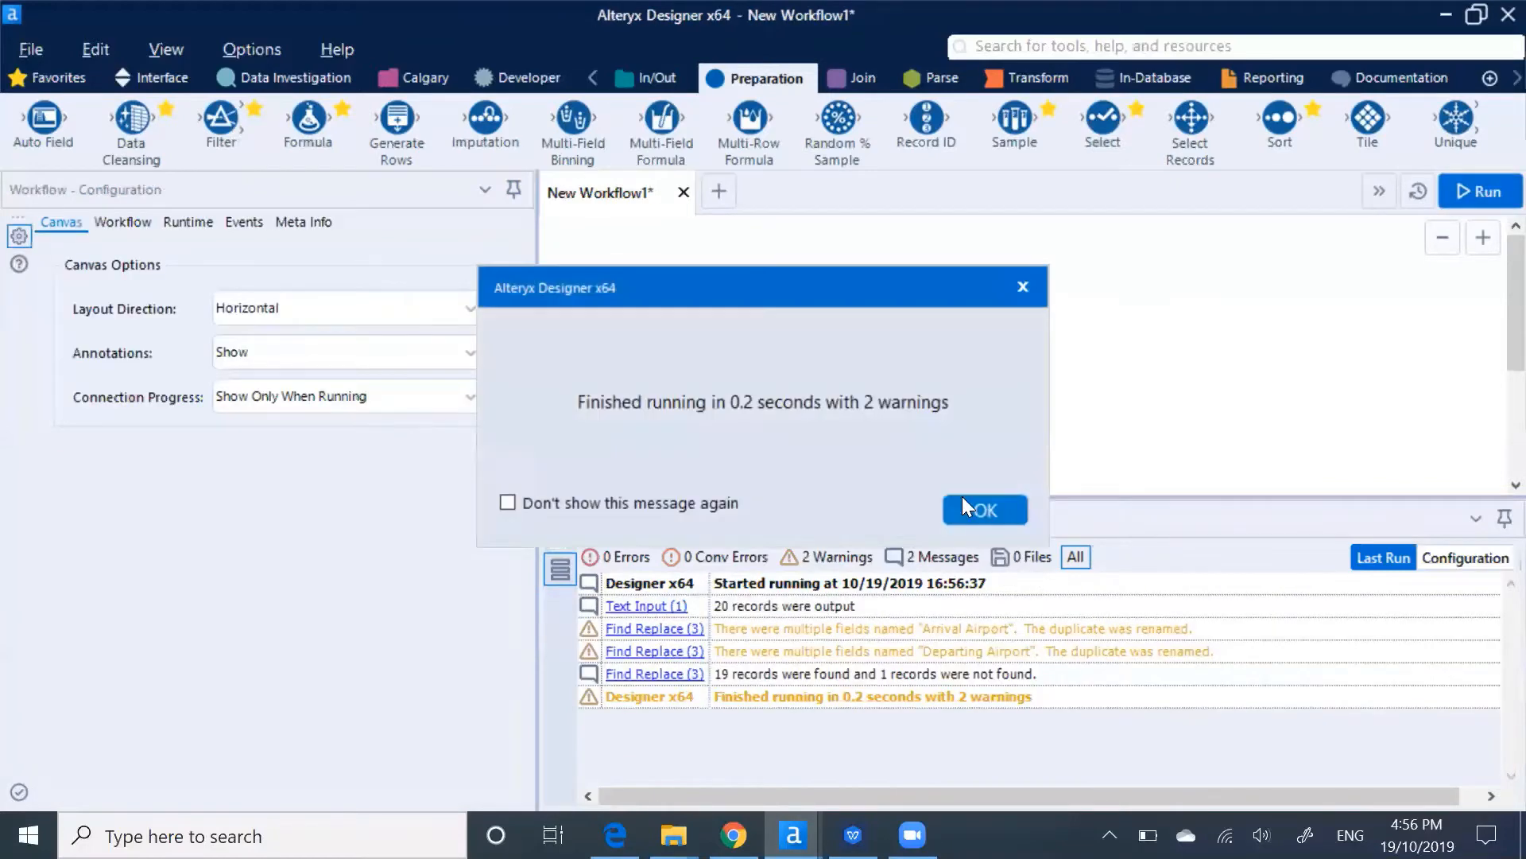
pyautogui.click(974, 507)
pyautogui.click(943, 317)
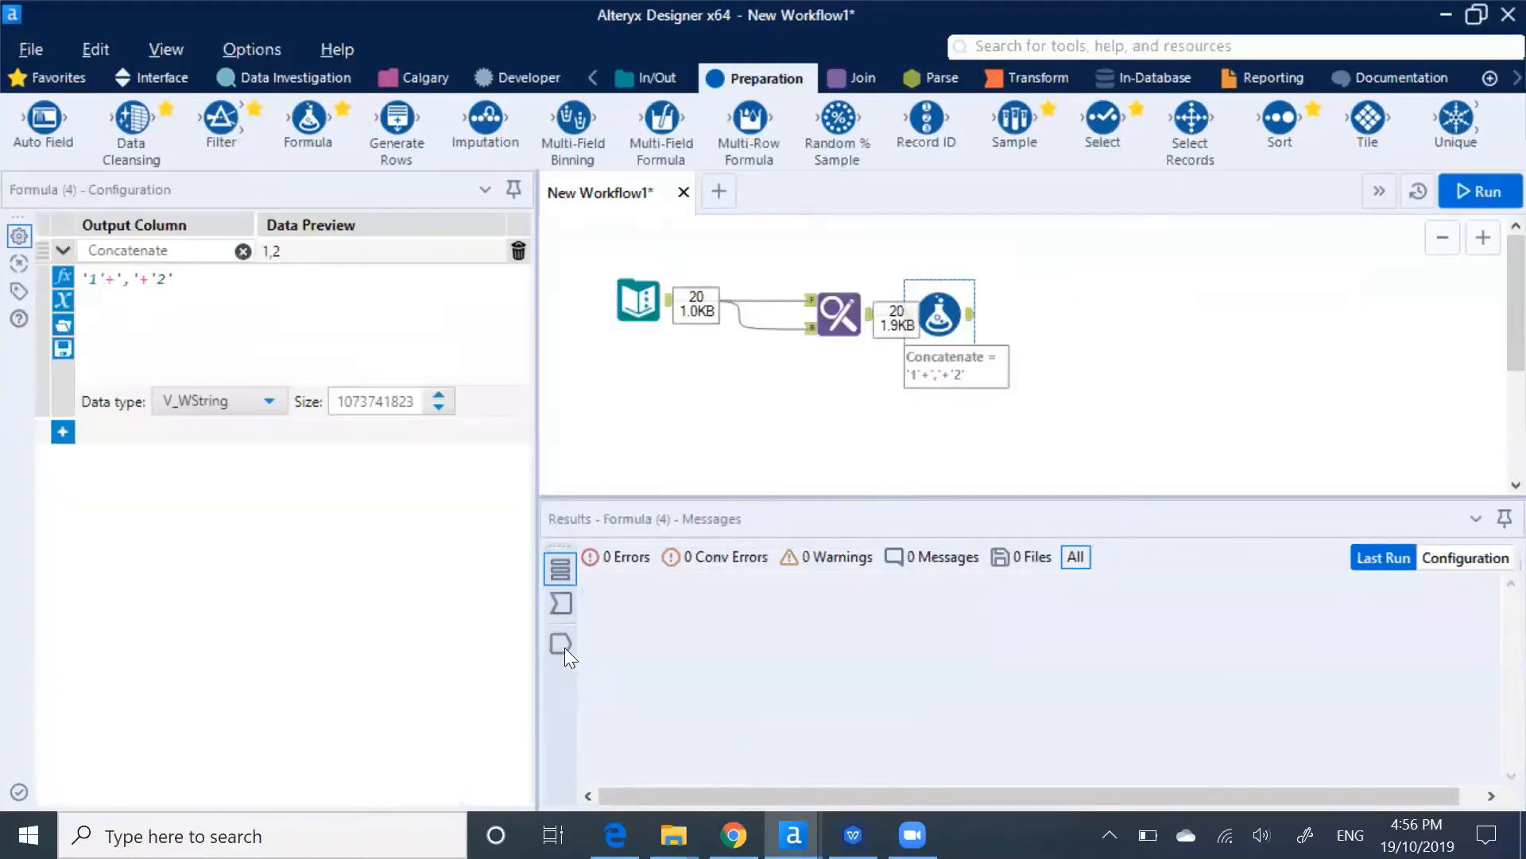
pyautogui.click(562, 644)
pyautogui.moveTo(694, 795); pyautogui.dragTo(1277, 799)
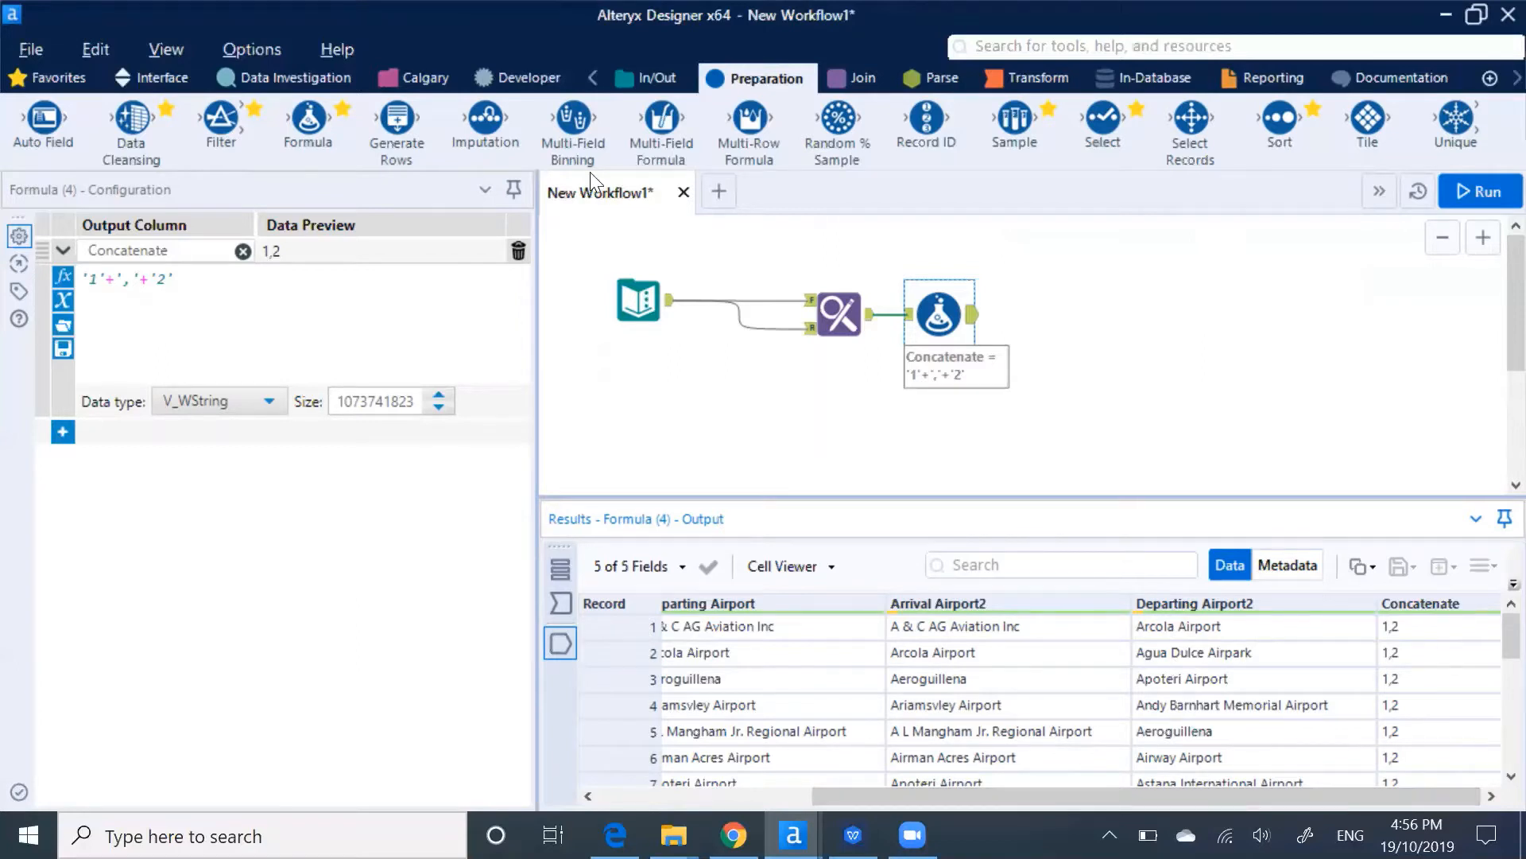
# Add a Text To Columns tool after the Formula tool and set it to split the Concatenate column to rows.
pyautogui.click(926, 85)
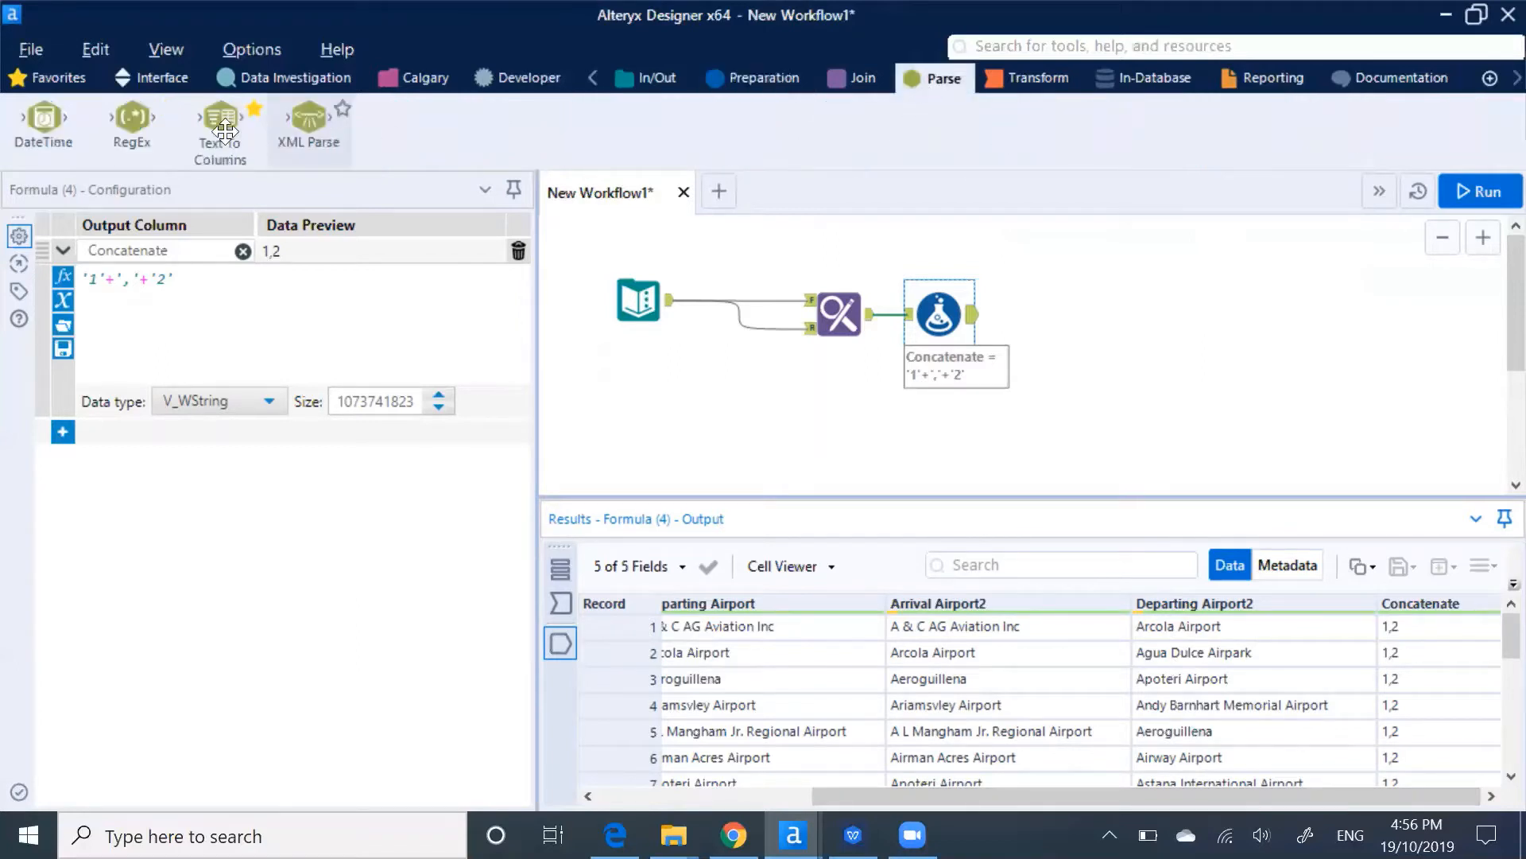
pyautogui.moveTo(219, 119); pyautogui.dragTo(1052, 316)
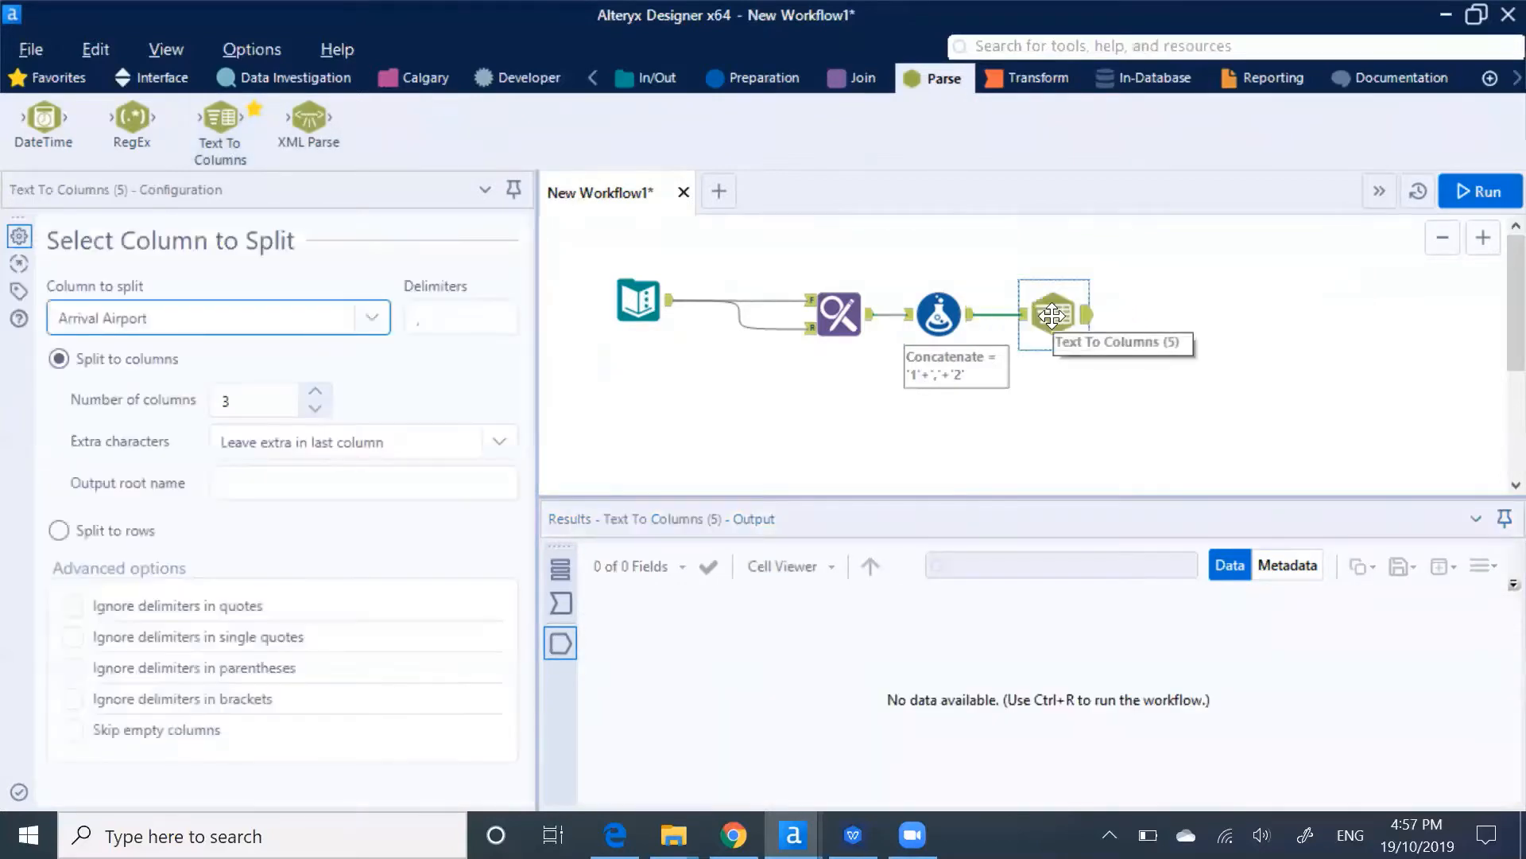
pyautogui.click(371, 318)
pyautogui.click(143, 447)
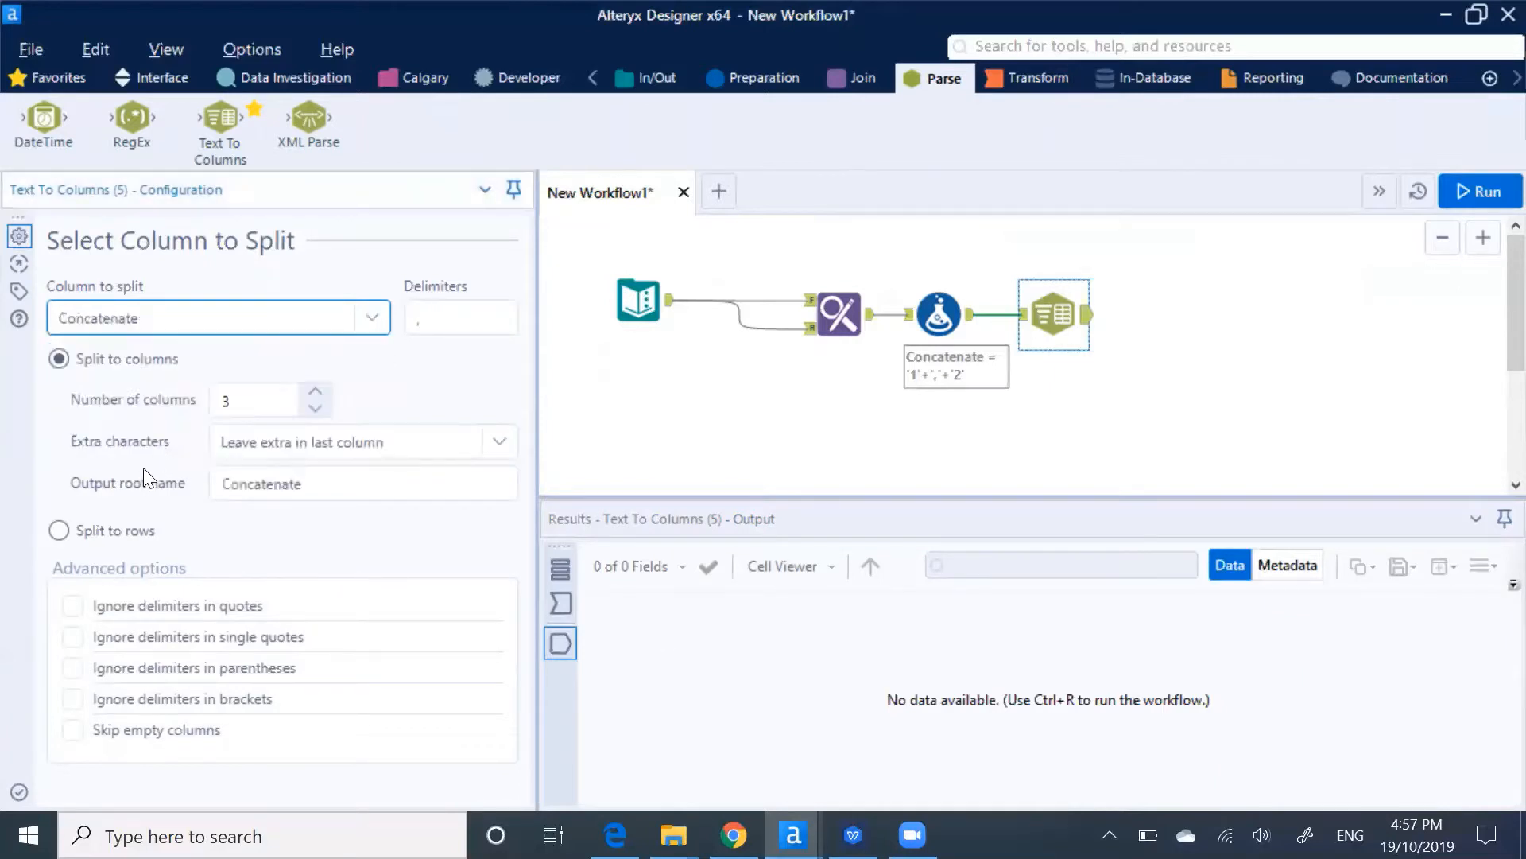
pyautogui.click(58, 530)
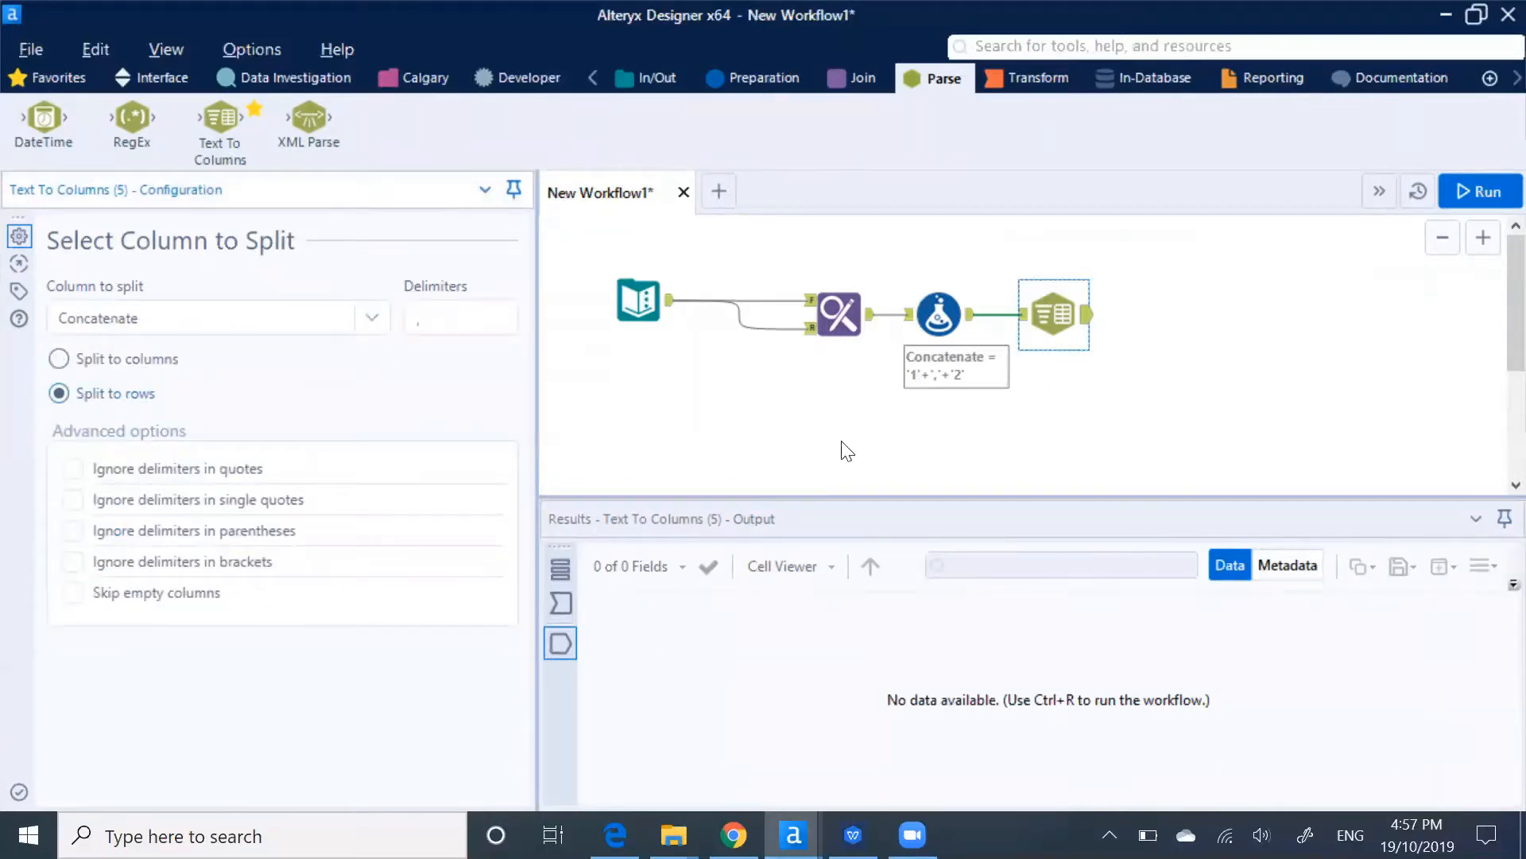
# Run the workflow and view the Text To Columns tool's output rows.
pyautogui.click(825, 425)
pyautogui.hotkey('ctrl', 'r')
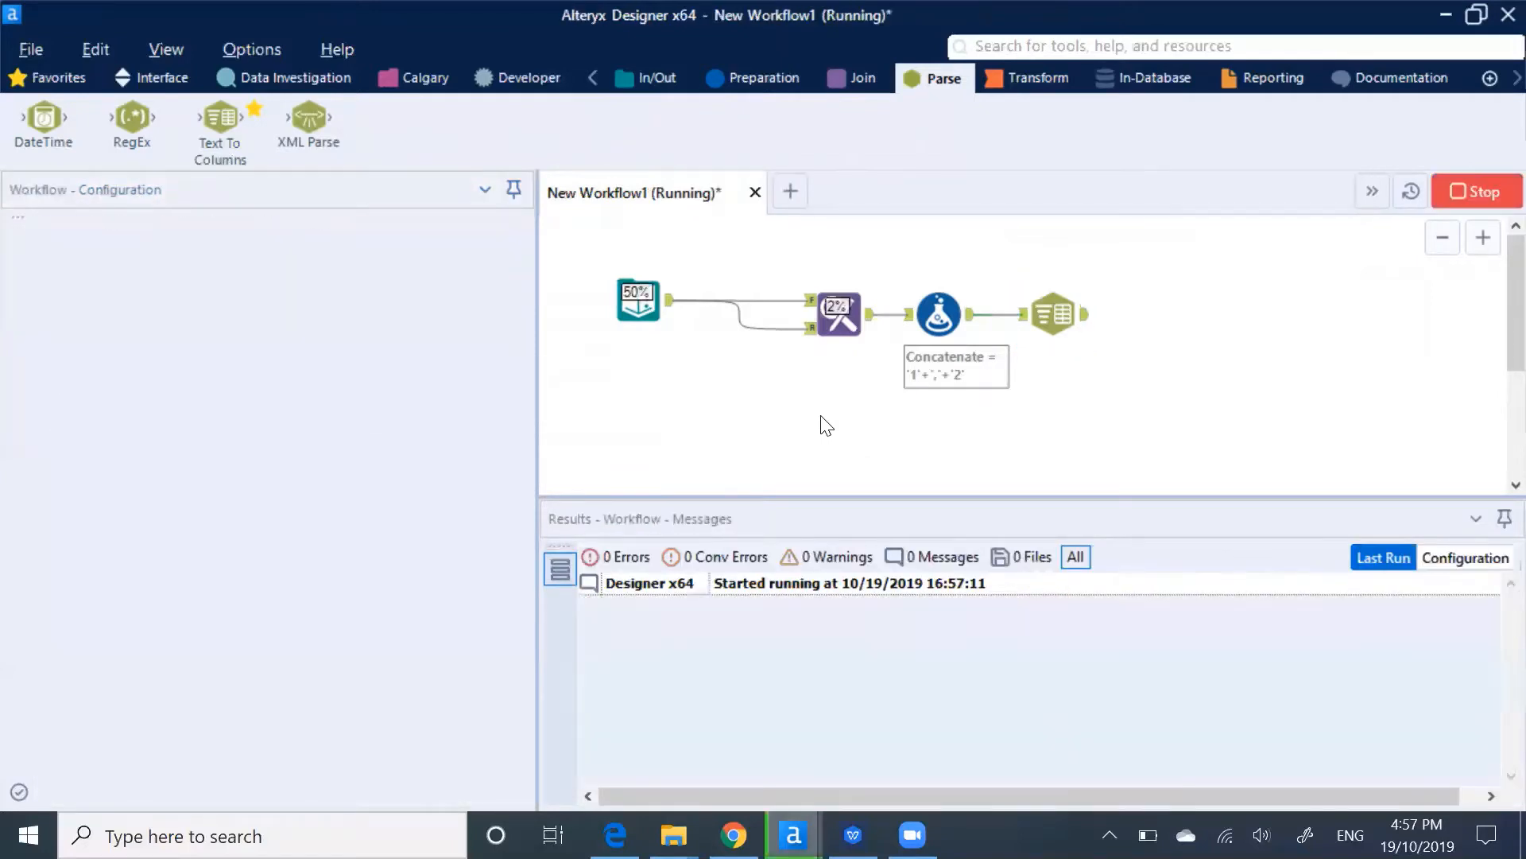
pyautogui.click(979, 507)
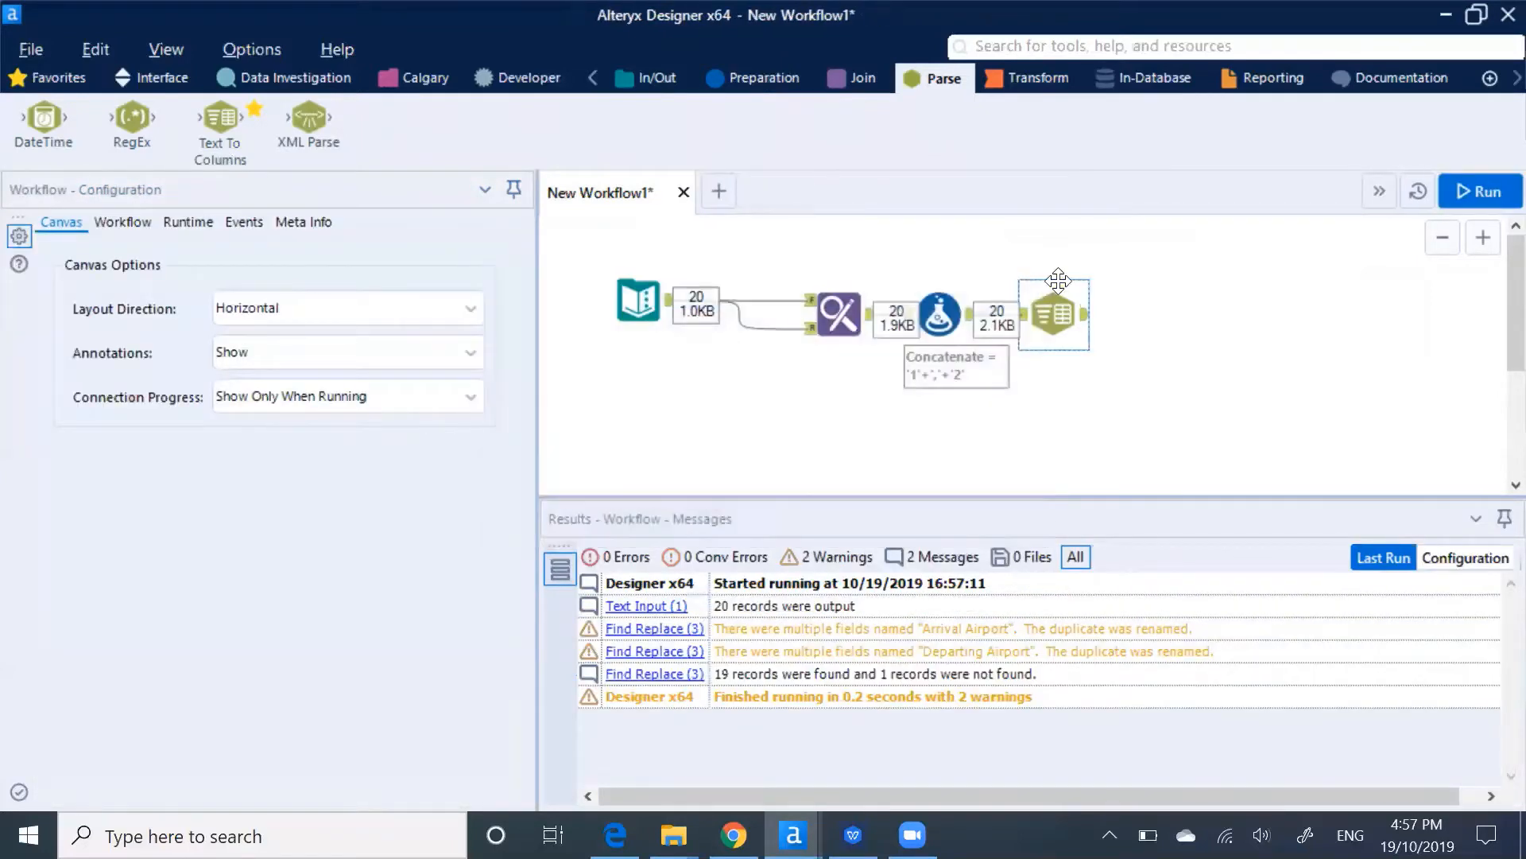
pyautogui.click(1054, 315)
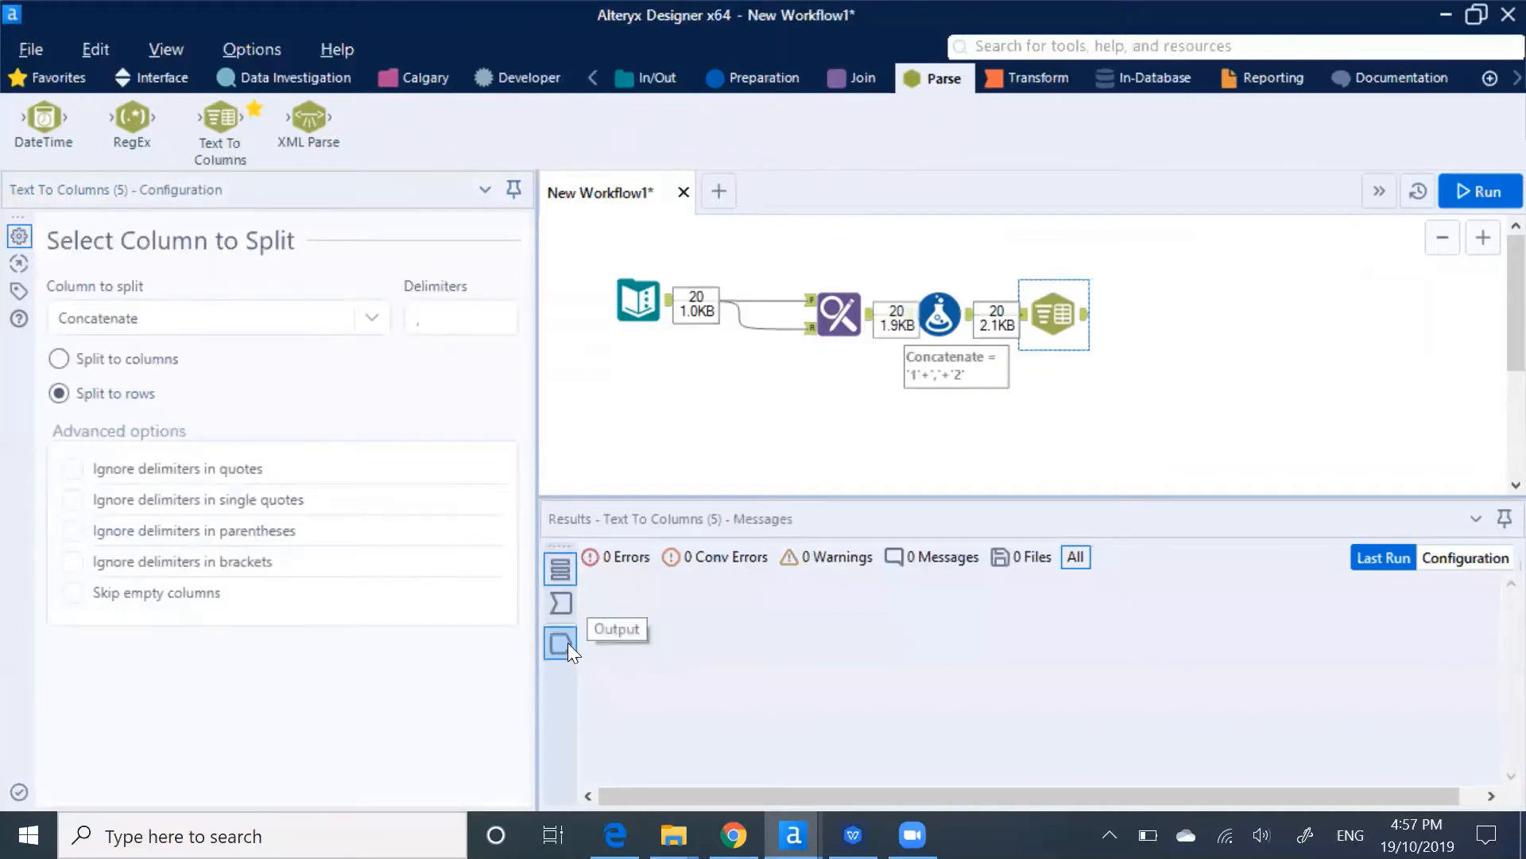
pyautogui.click(563, 643)
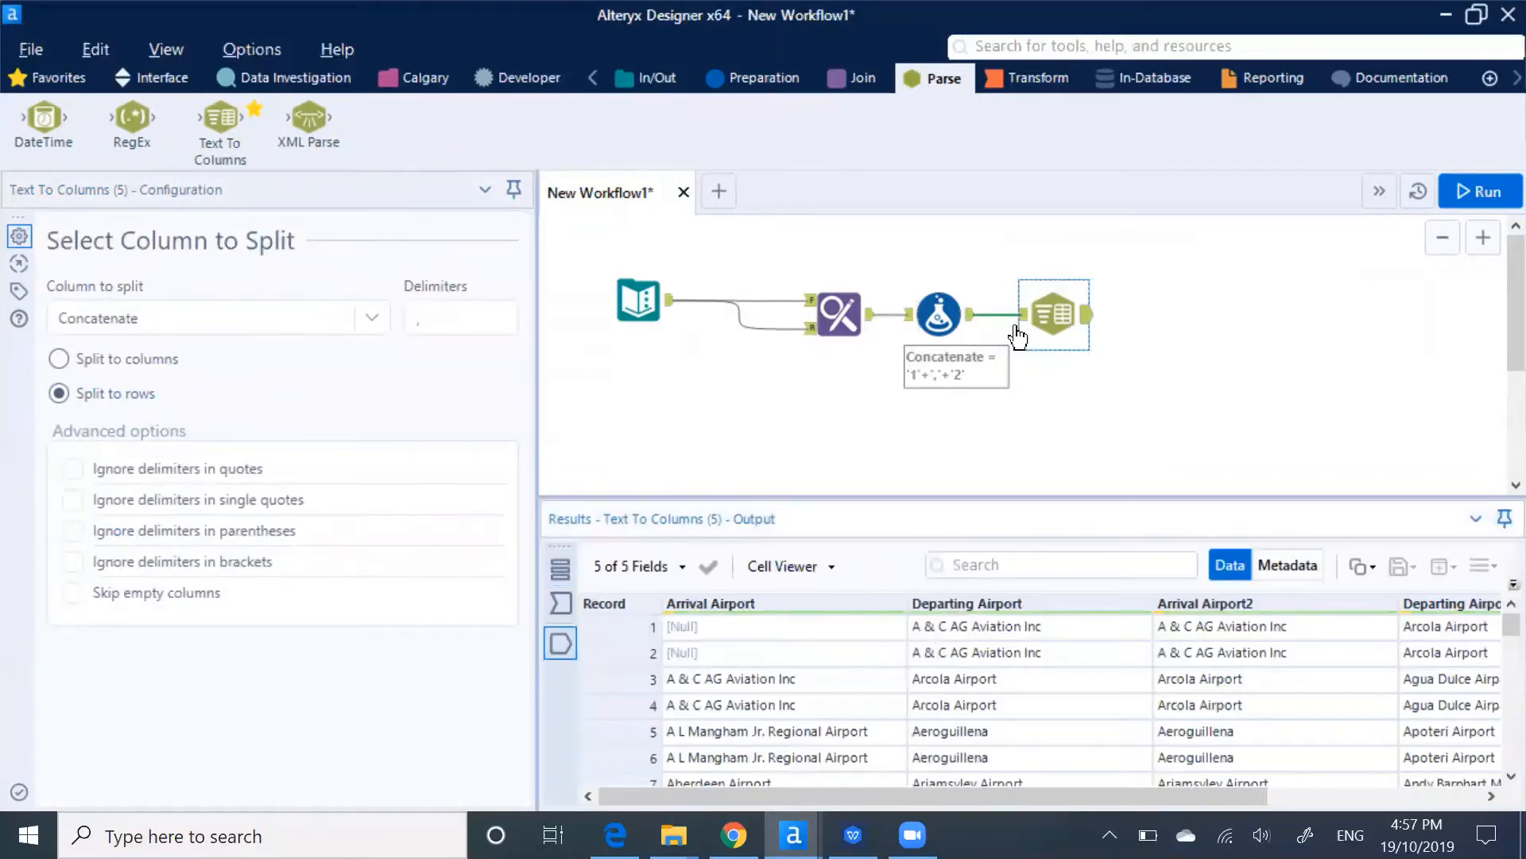
# Attach a Browse tool after Text To Columns and run the workflow.
pyautogui.click(1062, 311)
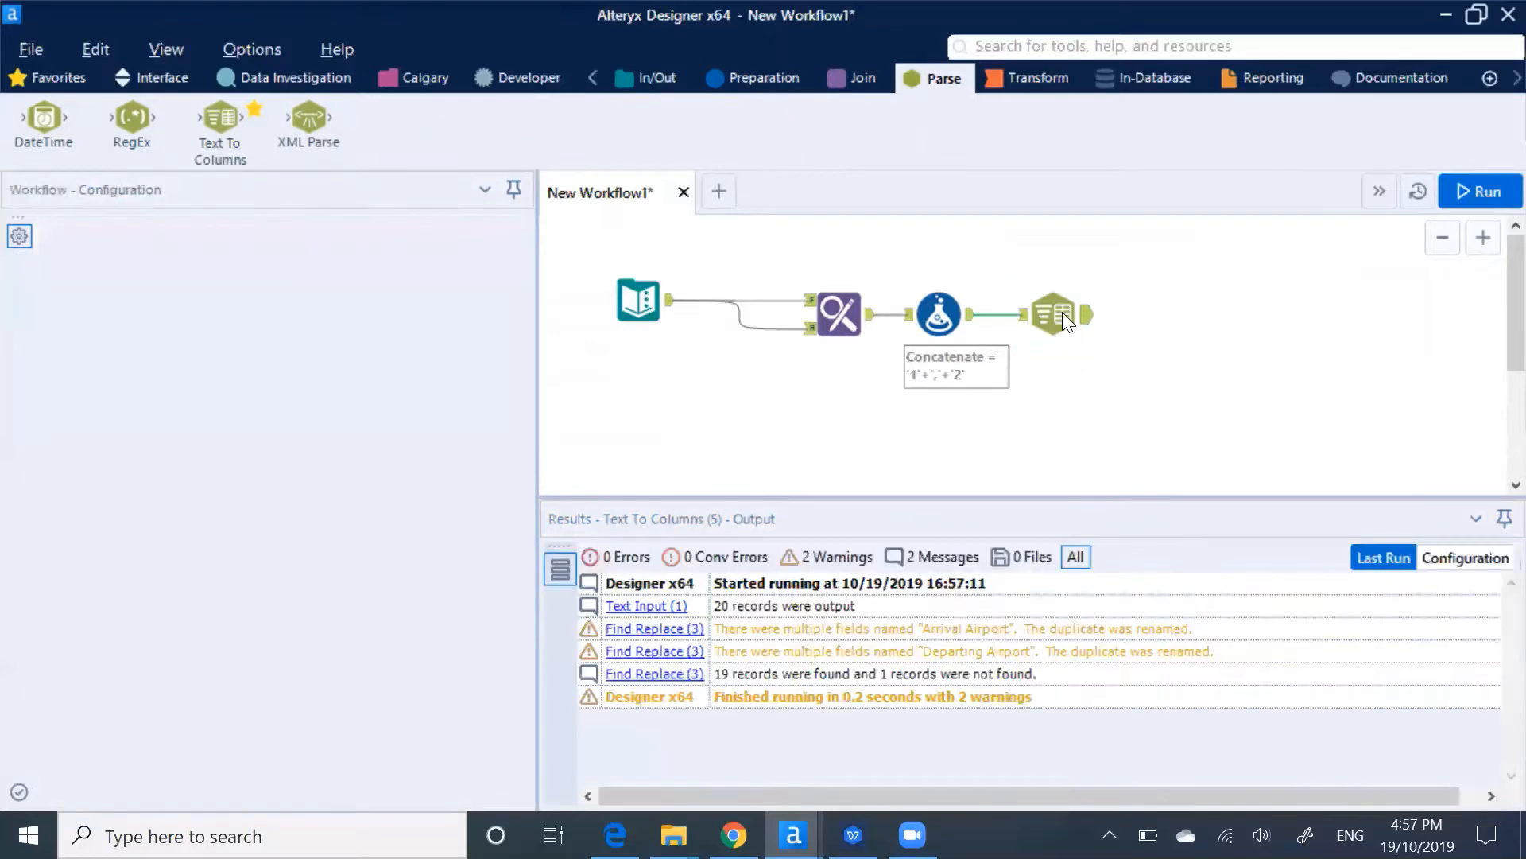
pyautogui.hotkey('ctrl', 'shift', 'b')
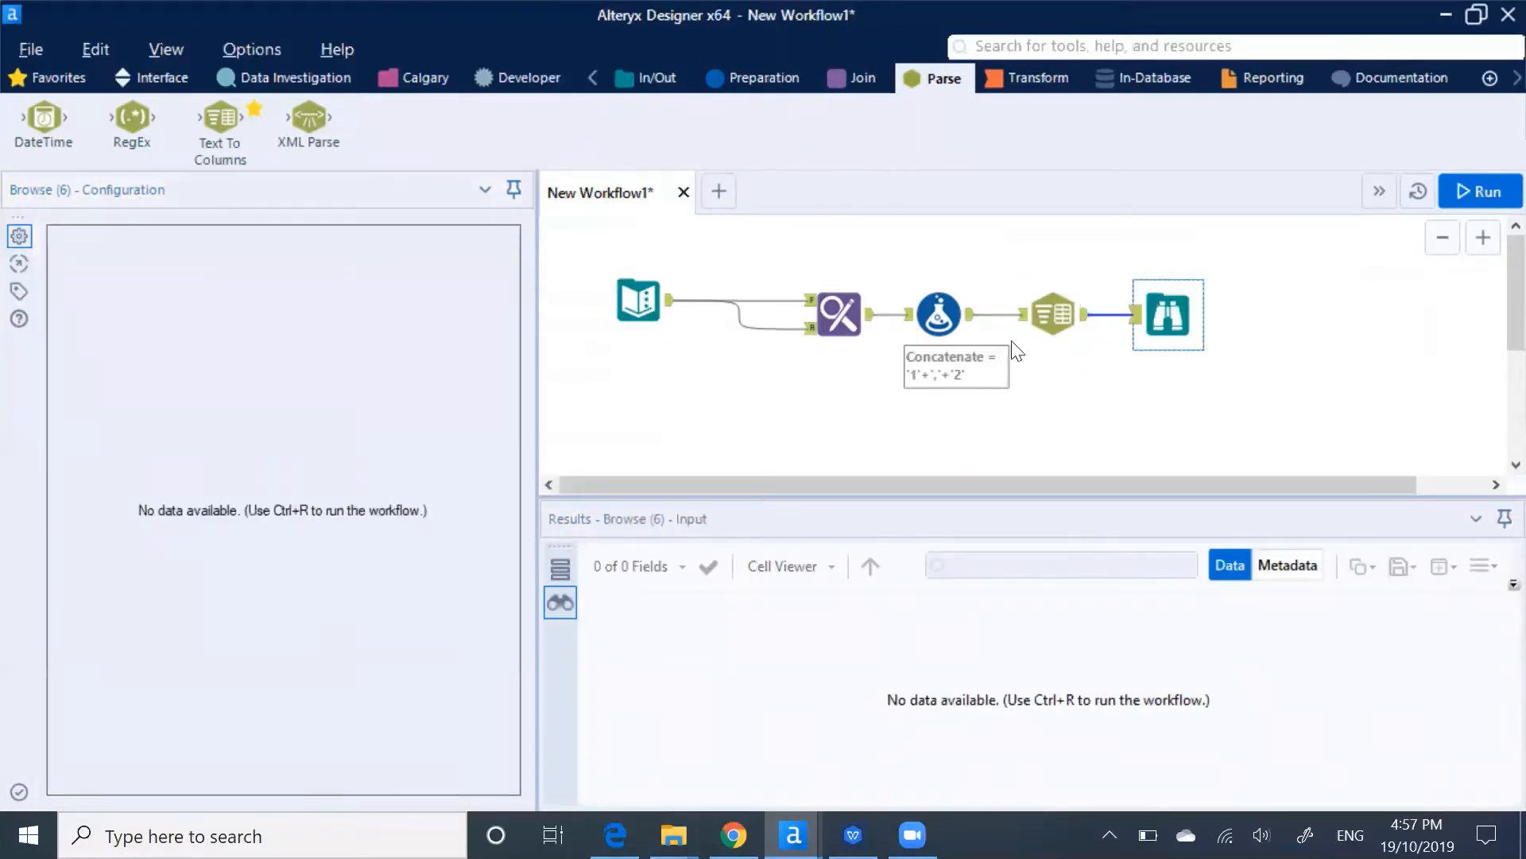
pyautogui.hotkey('ctrl', 'r')
pyautogui.hotkey('ctrl', 'r')
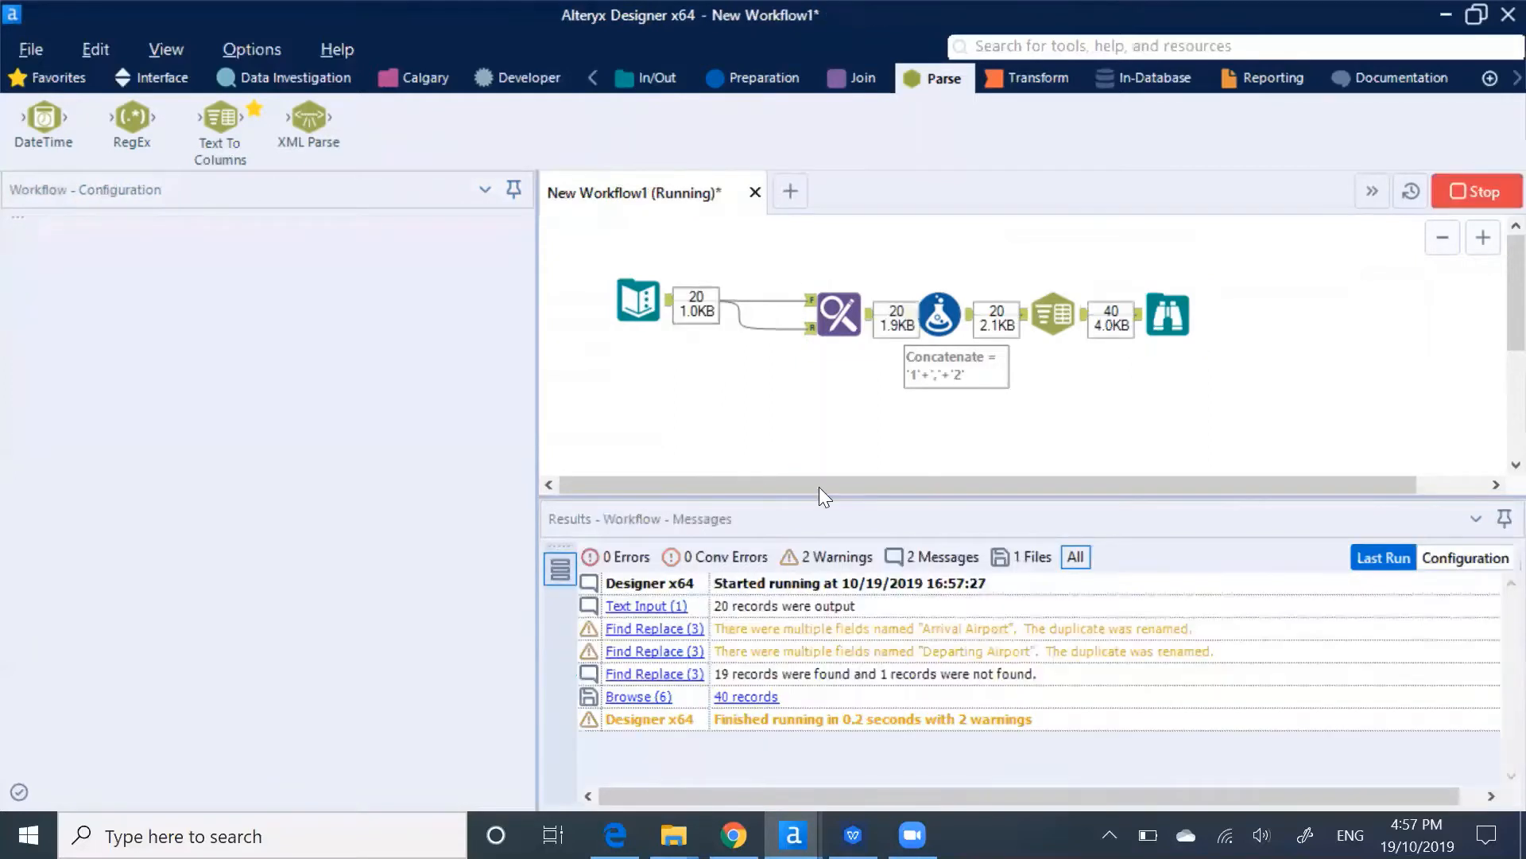
pyautogui.click(976, 500)
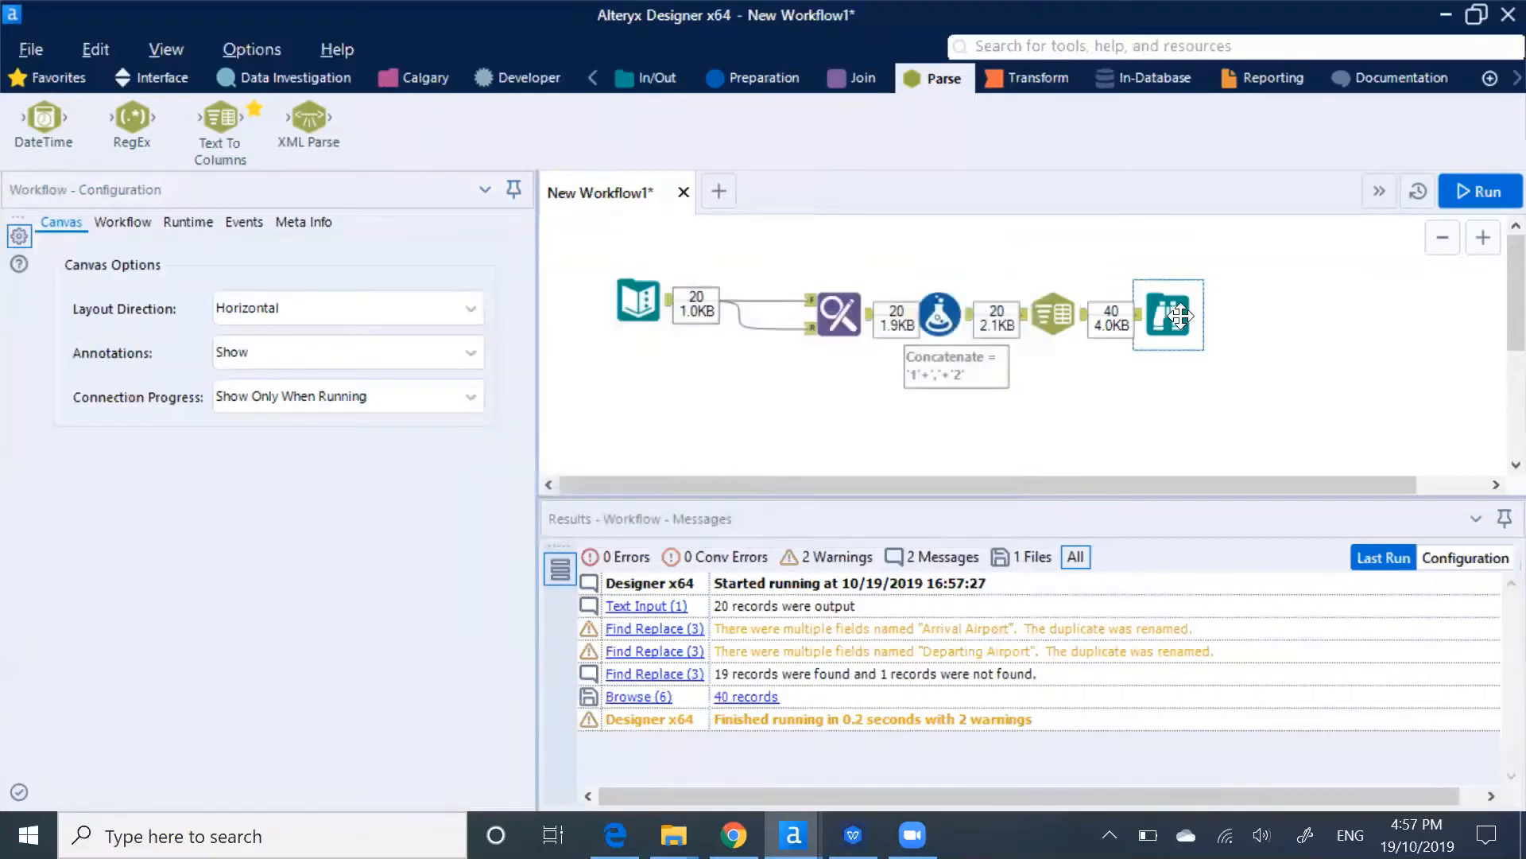
# Examine the Browse data as a table in a maximized separate window, checking the split Concatenate rows, and close it.
pyautogui.click(484, 192)
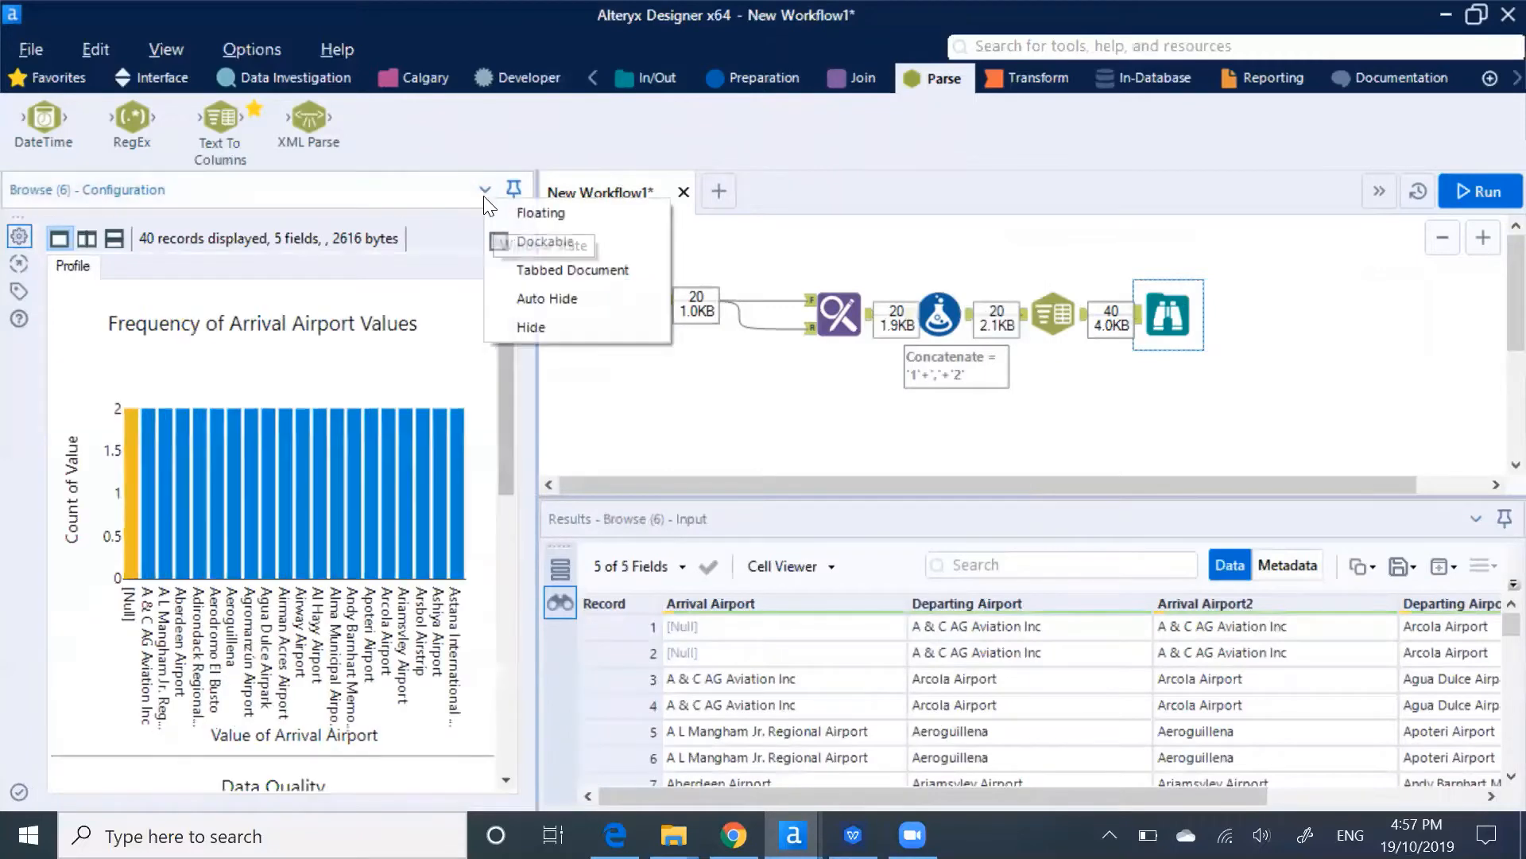
pyautogui.click(462, 232)
pyautogui.click(514, 236)
pyautogui.click(491, 259)
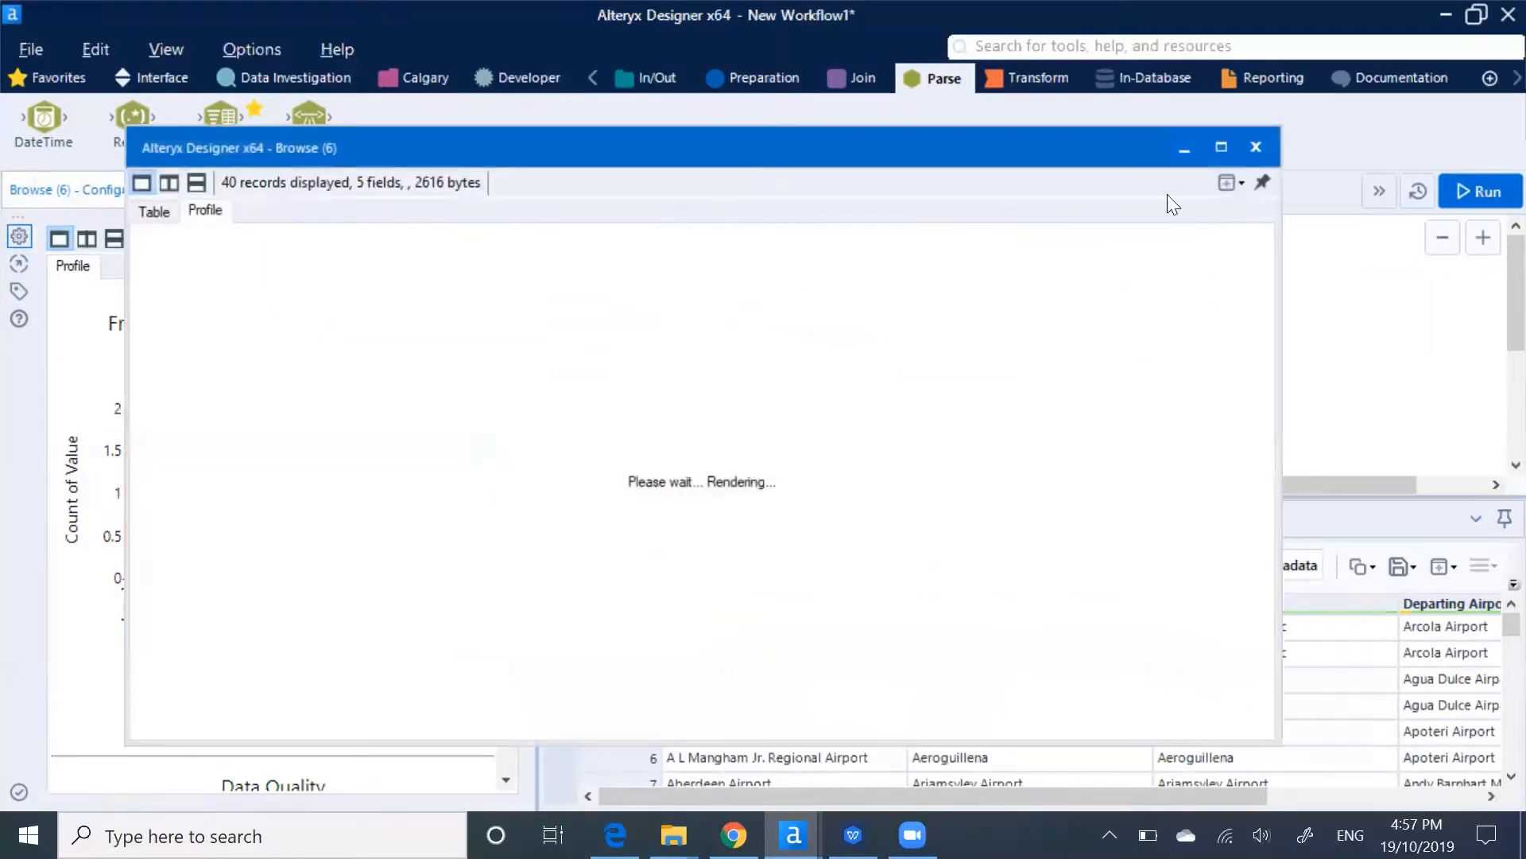
pyautogui.click(1225, 148)
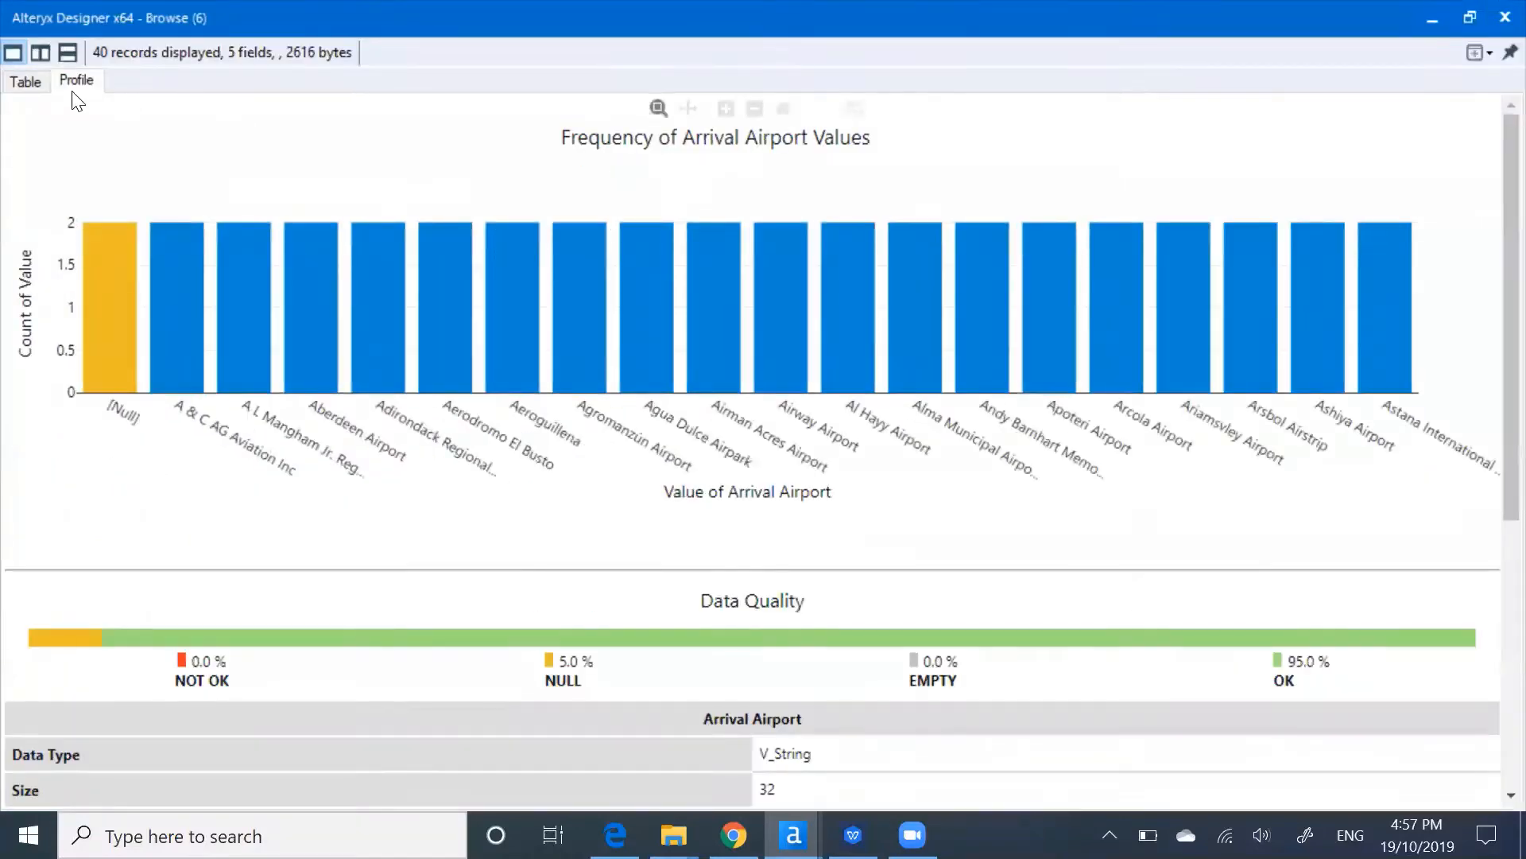
pyautogui.click(26, 82)
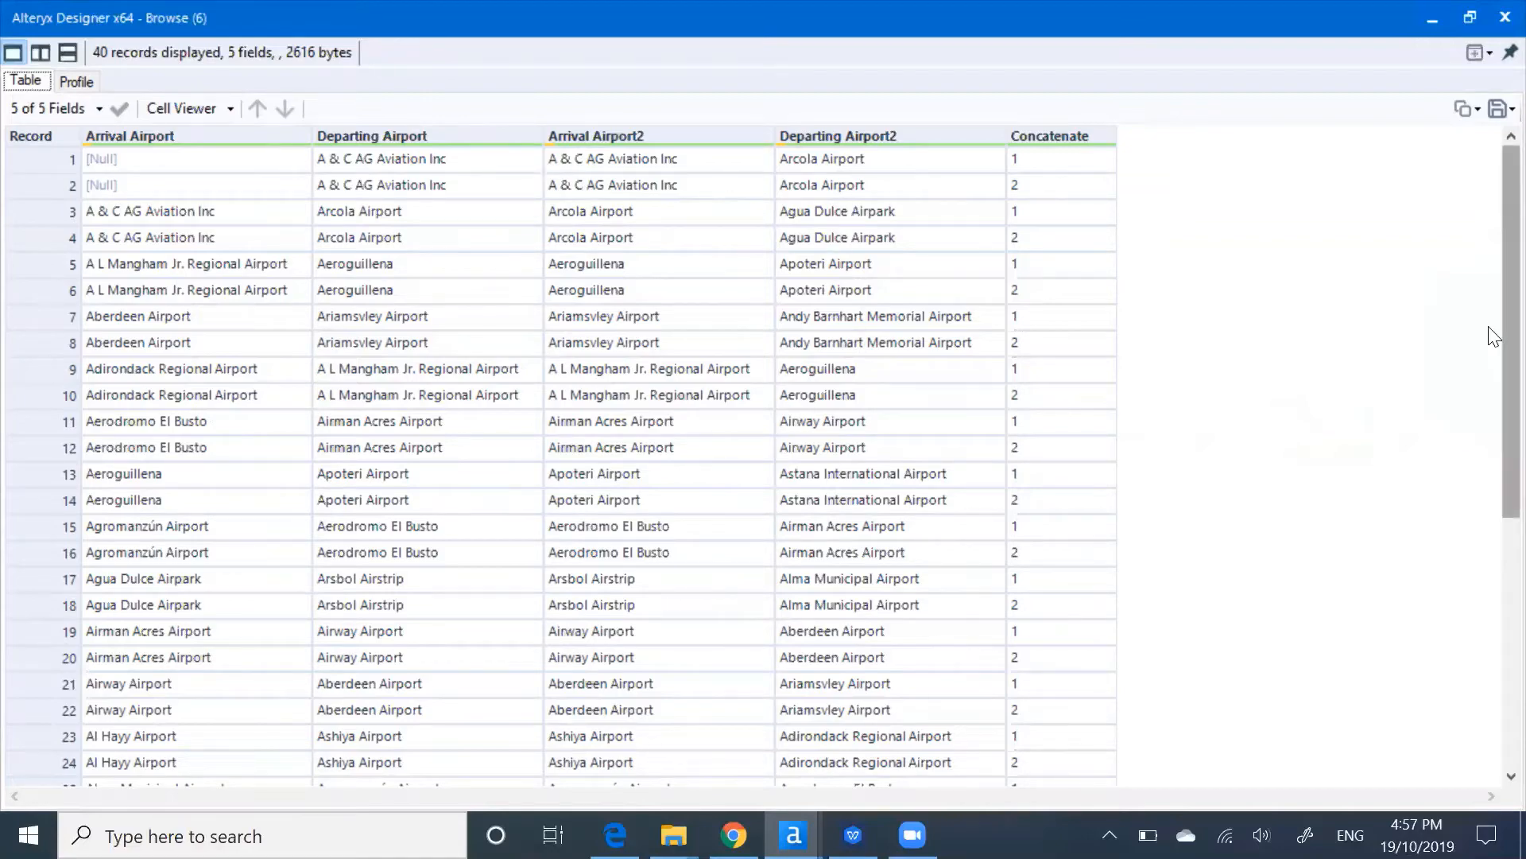
pyautogui.moveTo(1491, 333); pyautogui.dragTo(1493, 271)
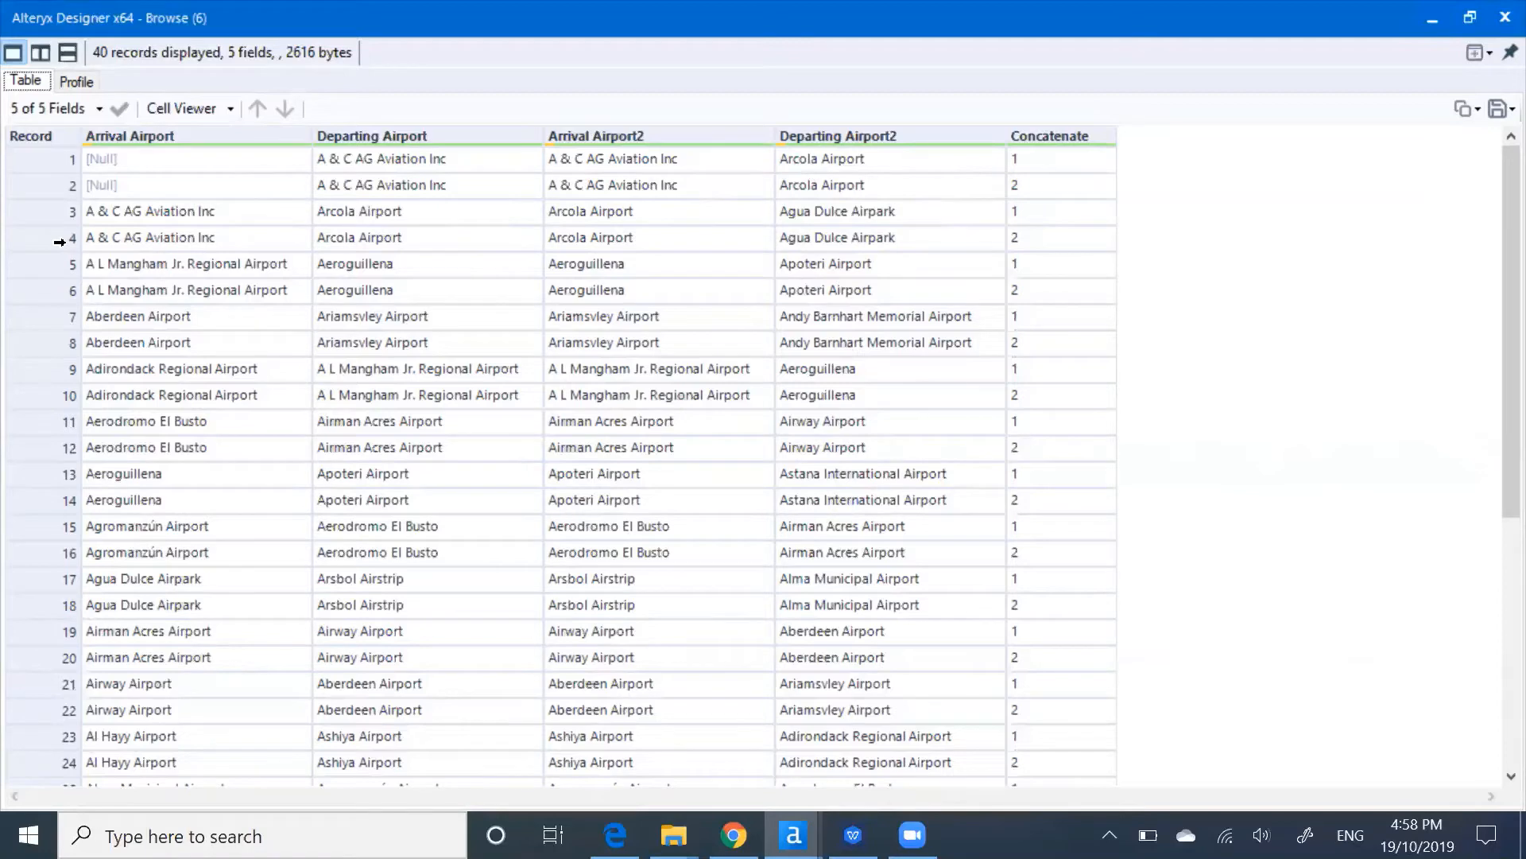
pyautogui.click(1486, 19)
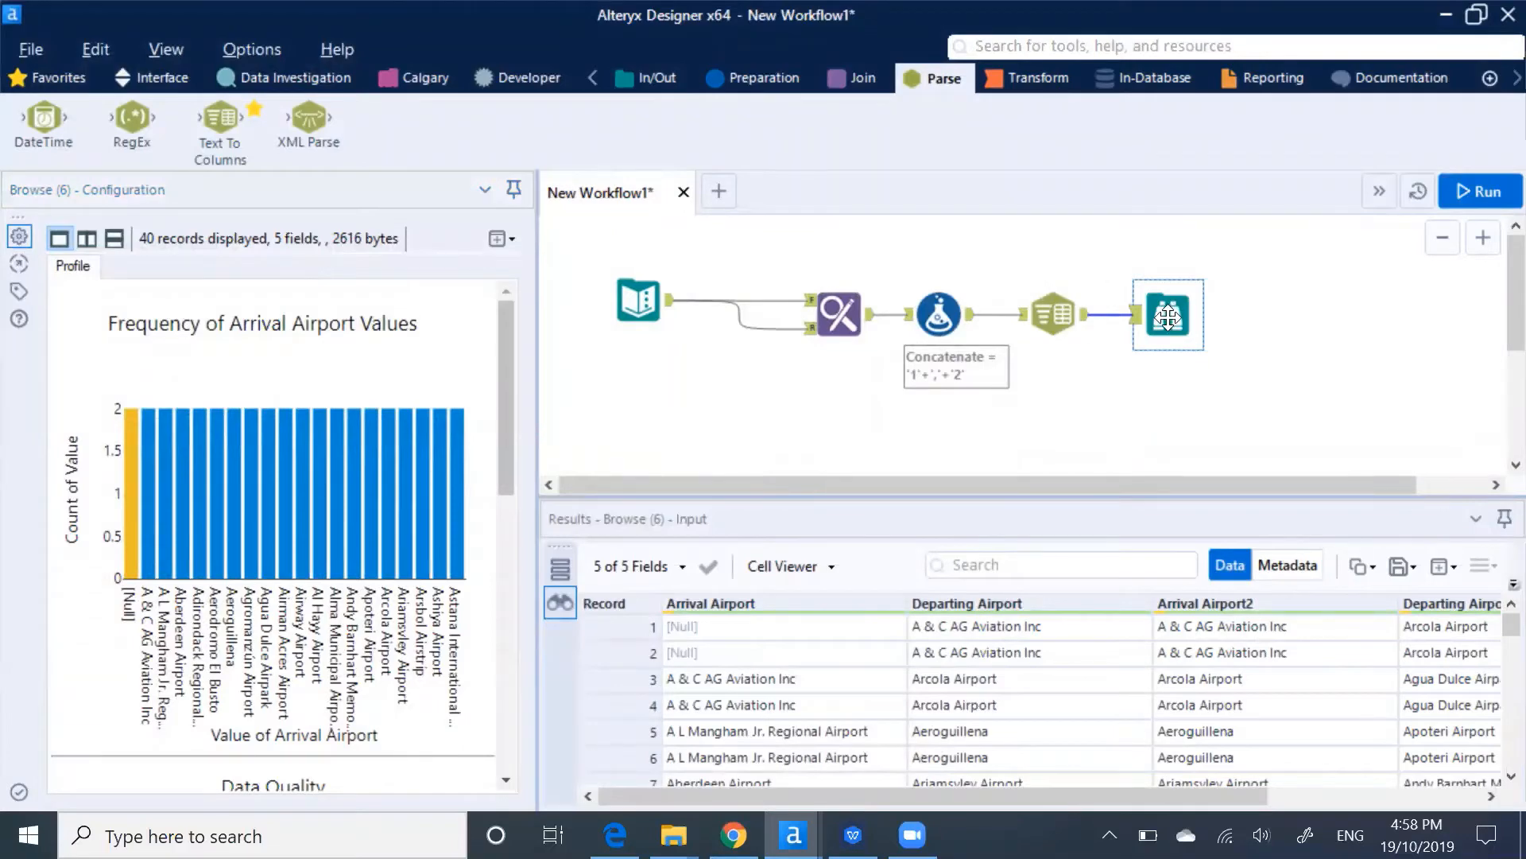
# Replace the Browse tool after Text To Columns with a Multi-Row Formula tool that updates the existing Arrival Airport field.
pyautogui.press('Delete')
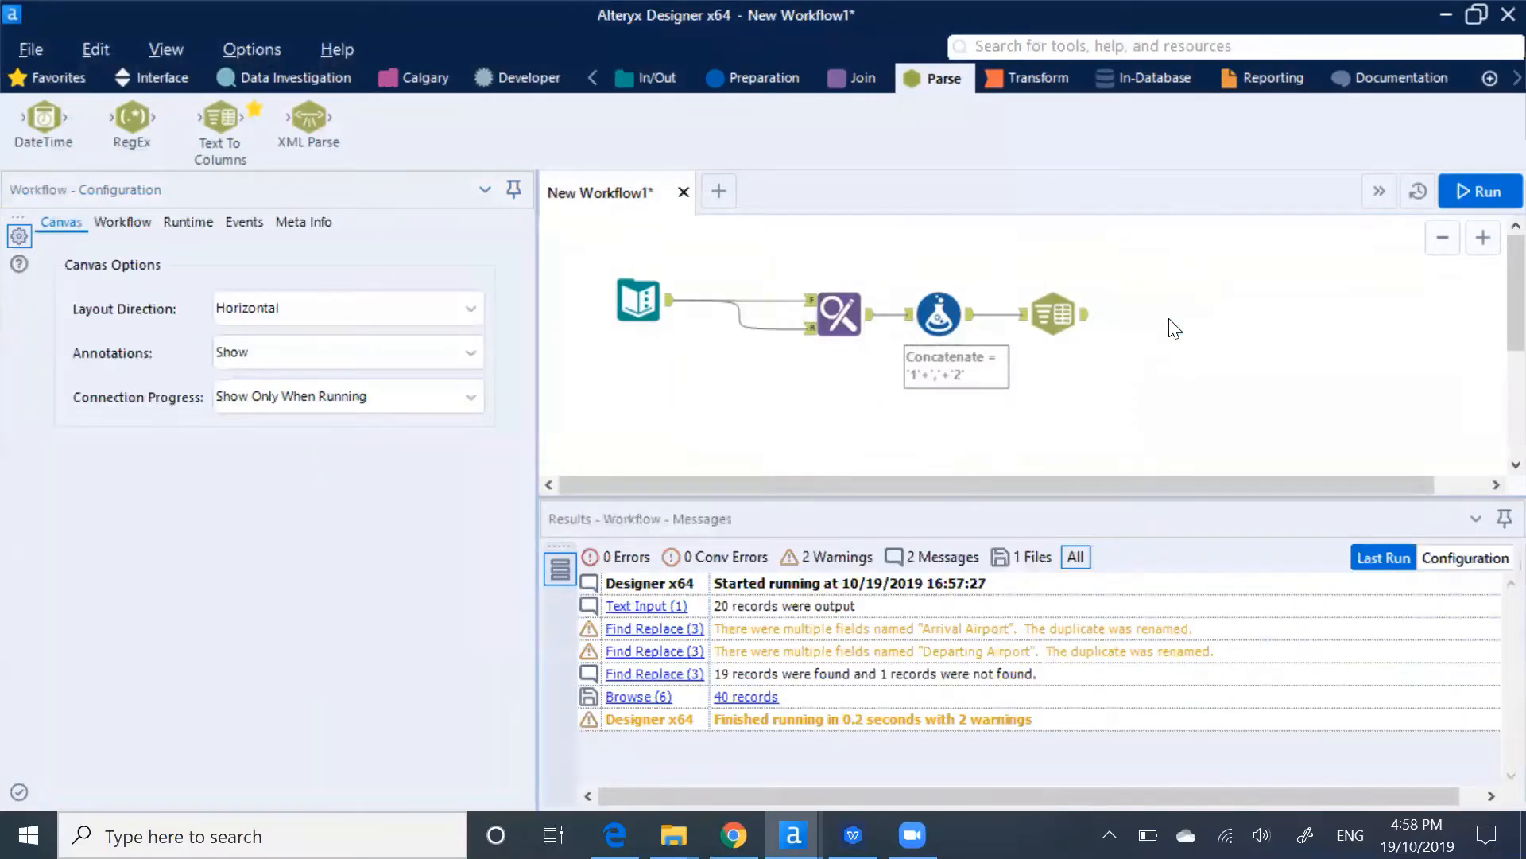
pyautogui.click(1051, 310)
pyautogui.click(749, 77)
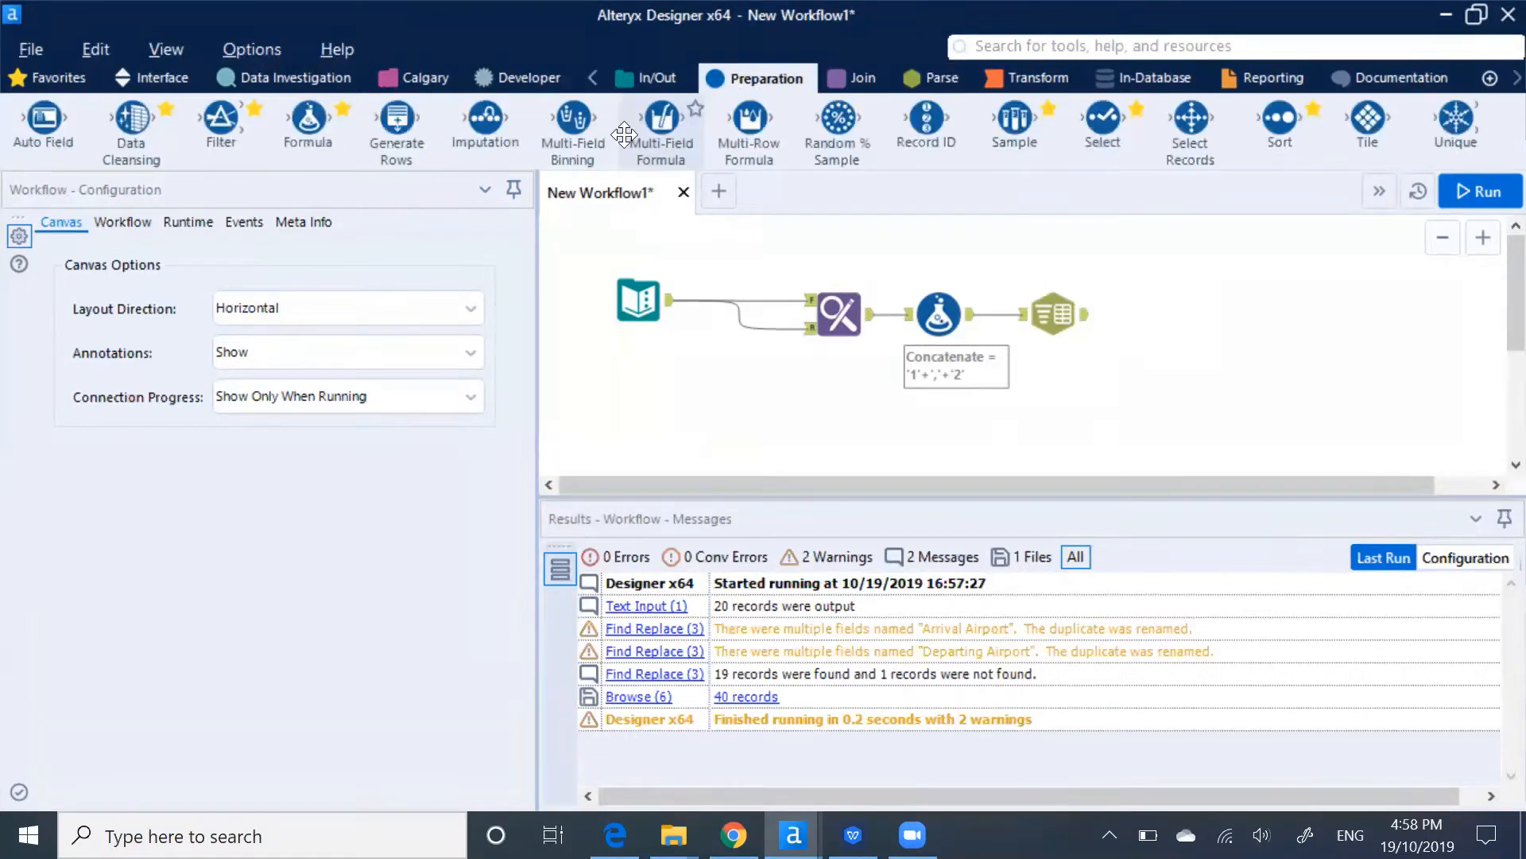
pyautogui.moveTo(749, 119); pyautogui.dragTo(1141, 315)
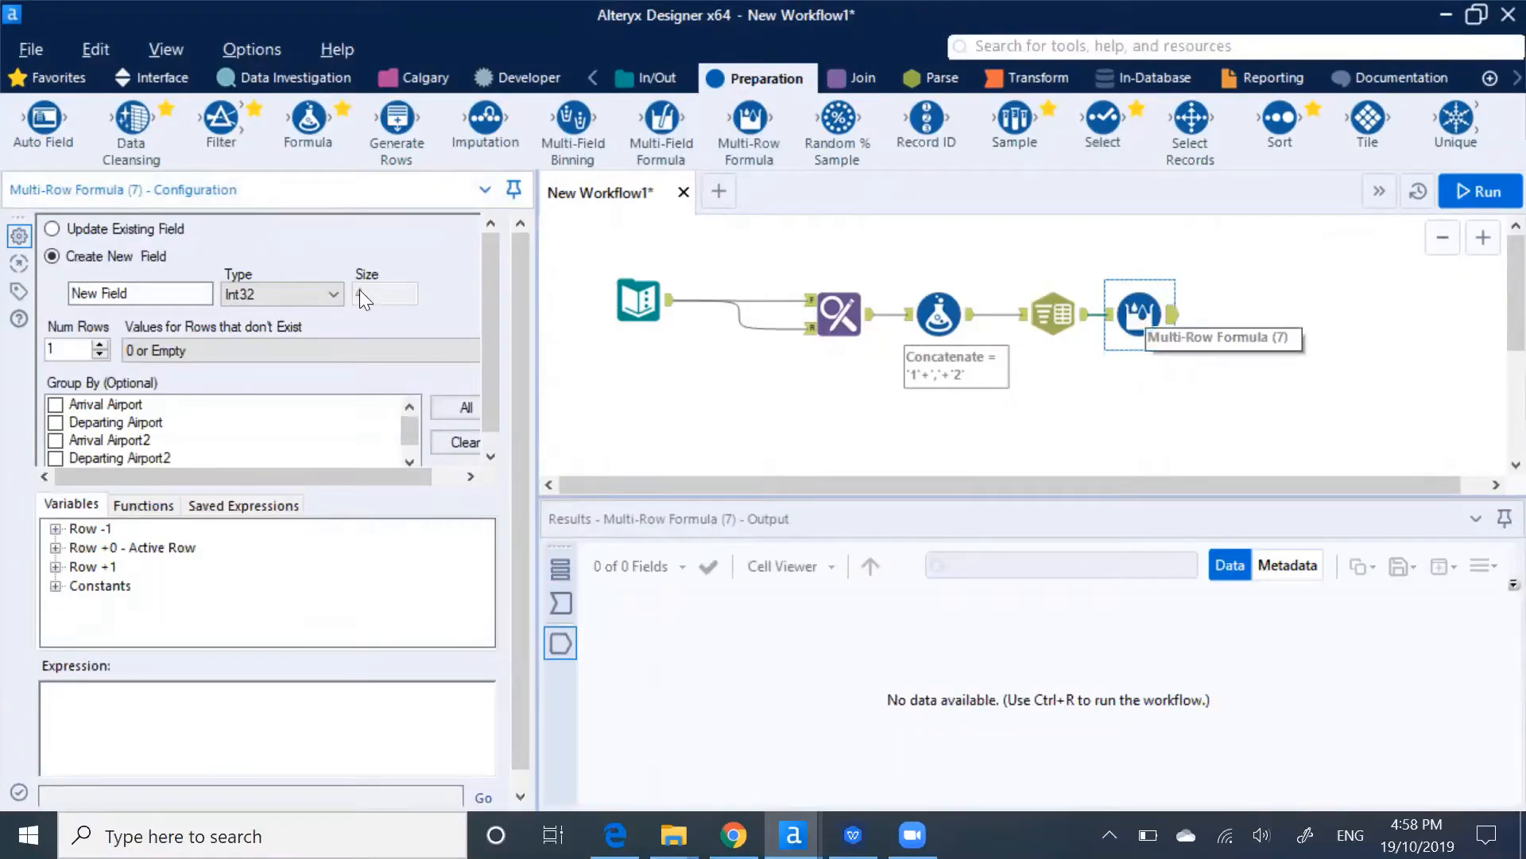
pyautogui.click(50, 230)
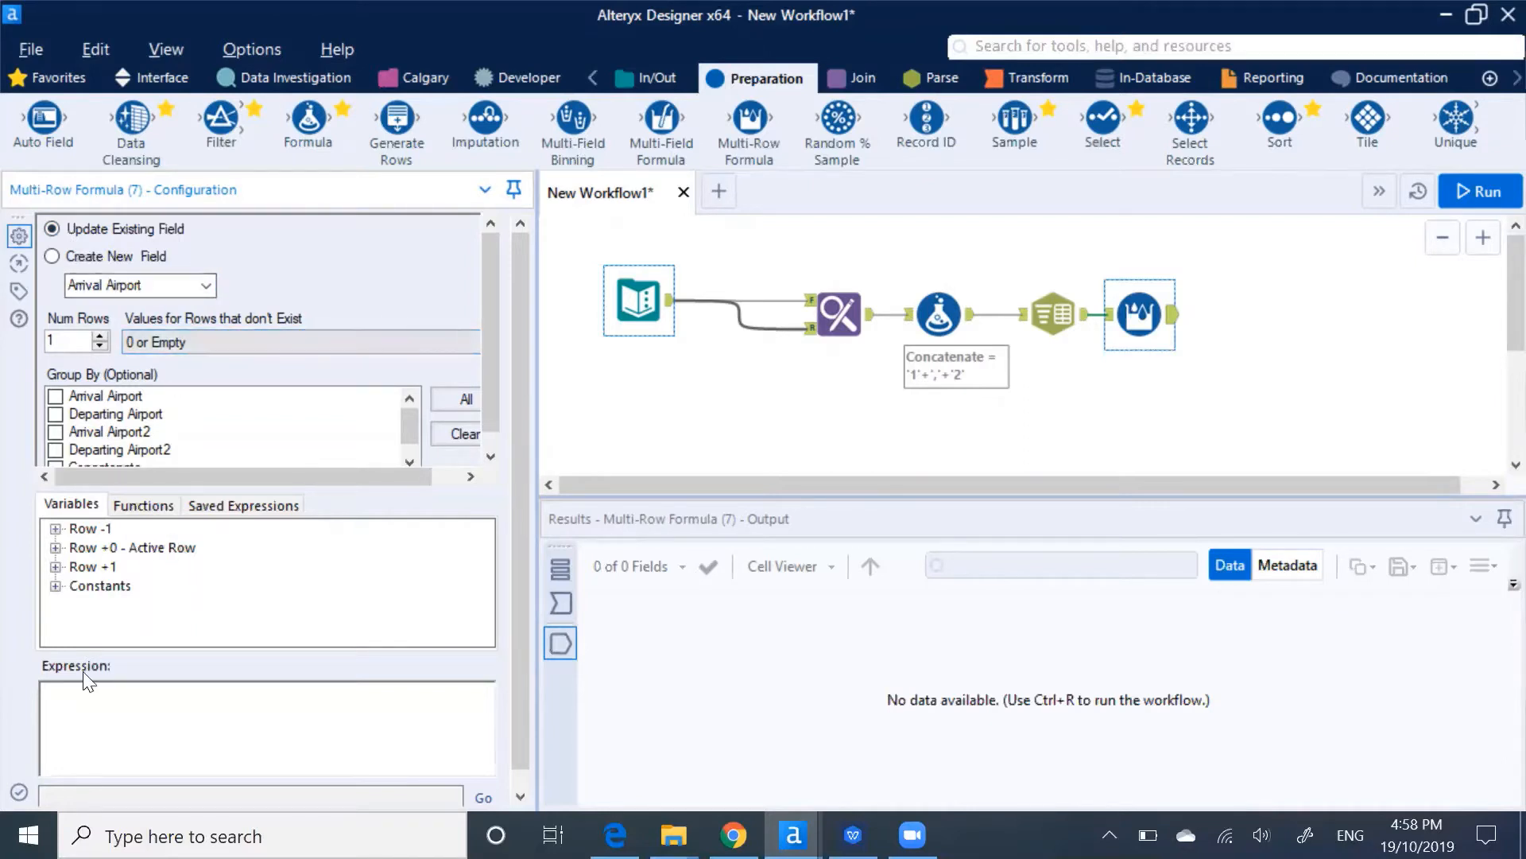
# Begin the Multi-Row expression with an IIF comparing [Departing Airport] to the previous row's field, [Row-1:Arrival Airport].
pyautogui.click(92, 703)
pyautogui.write('IIF')
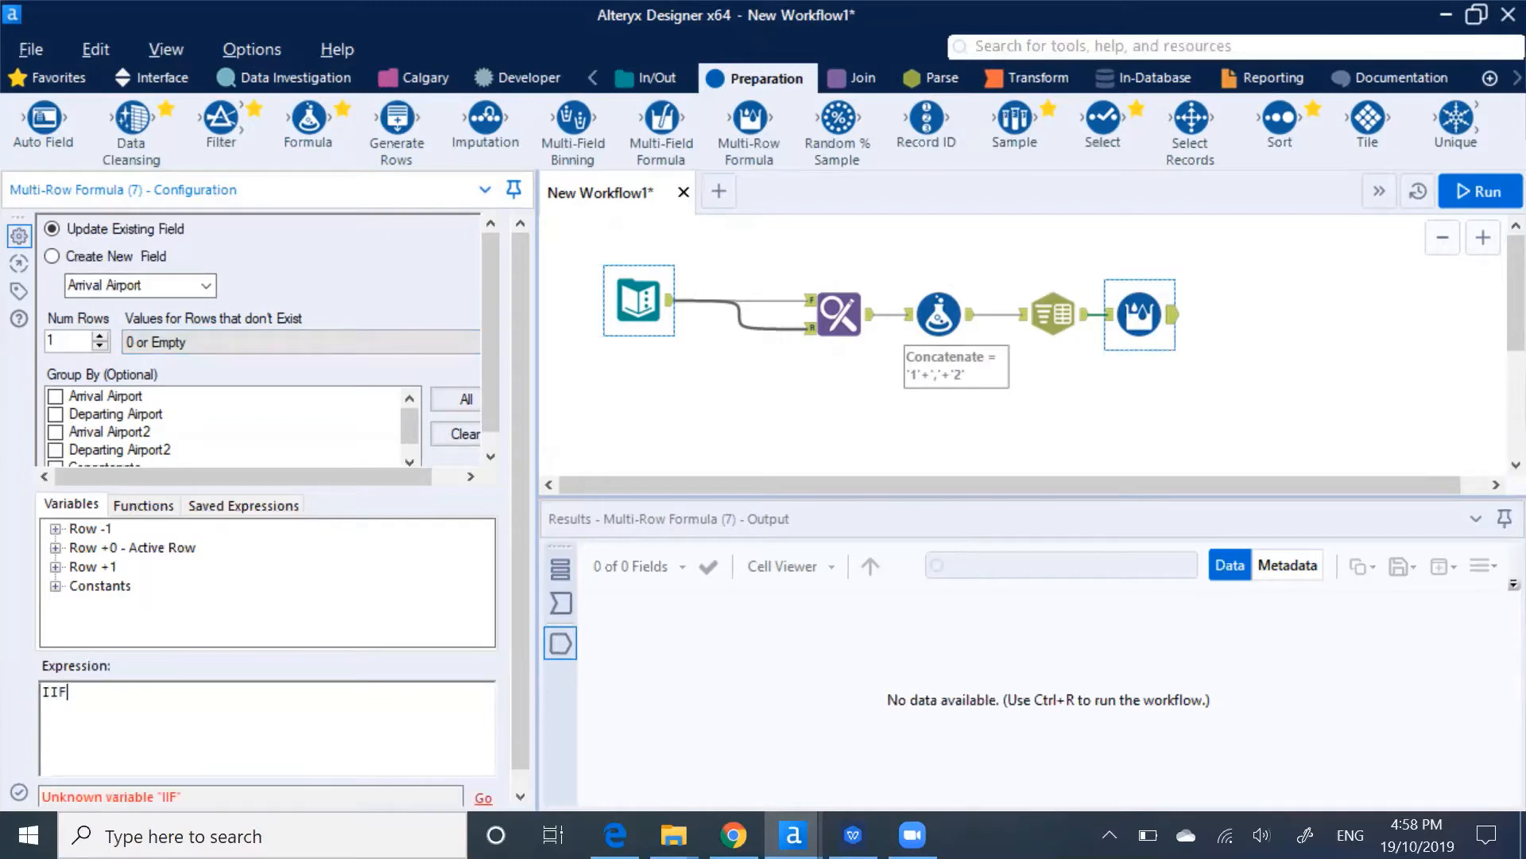
pyautogui.write('([DE')
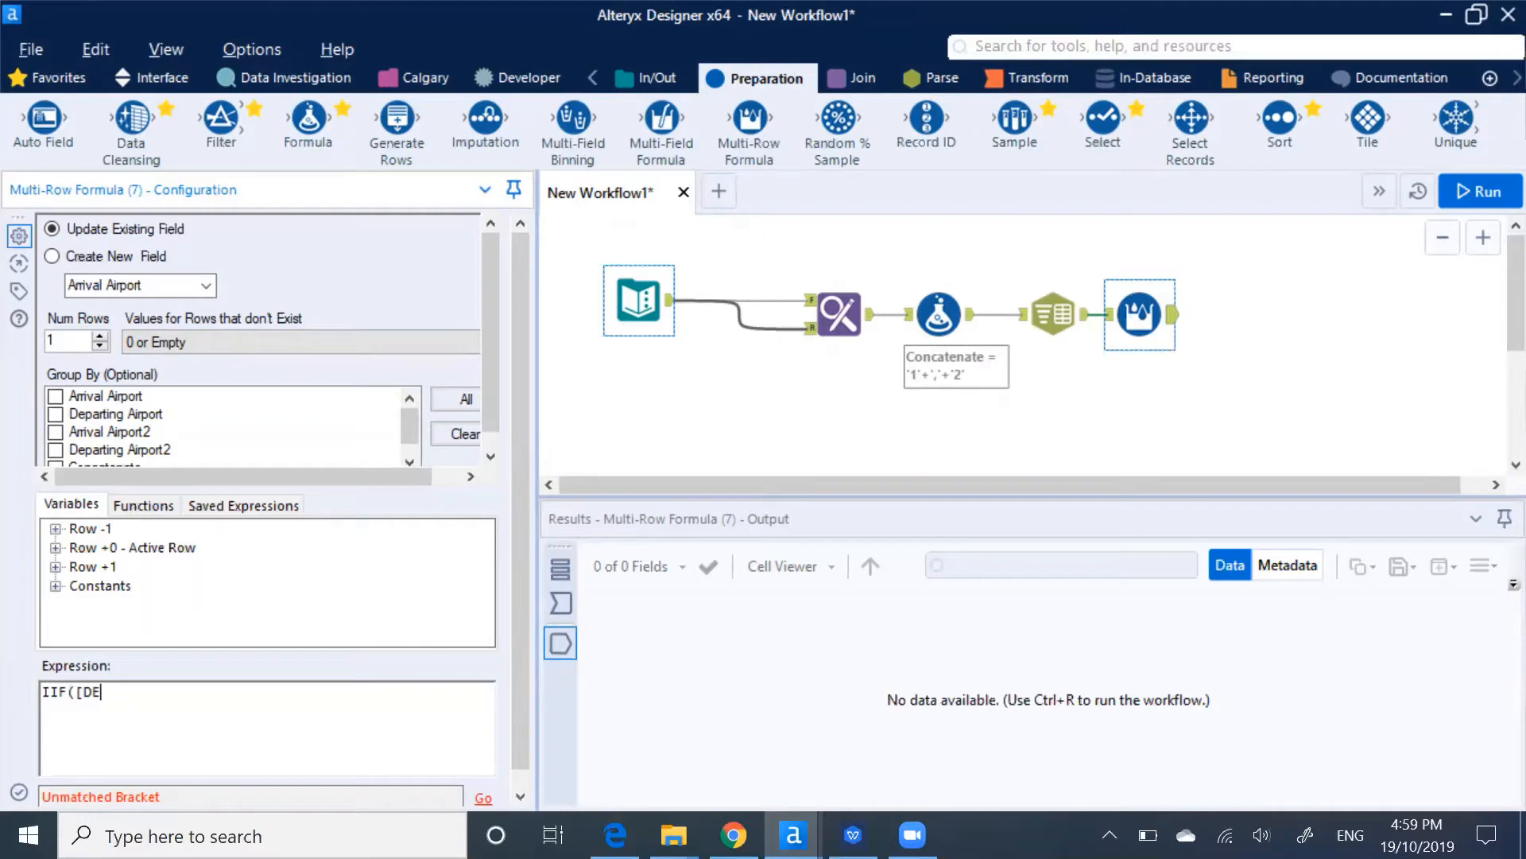
pyautogui.press('BackSpace')
pyautogui.write('eparting Airt')
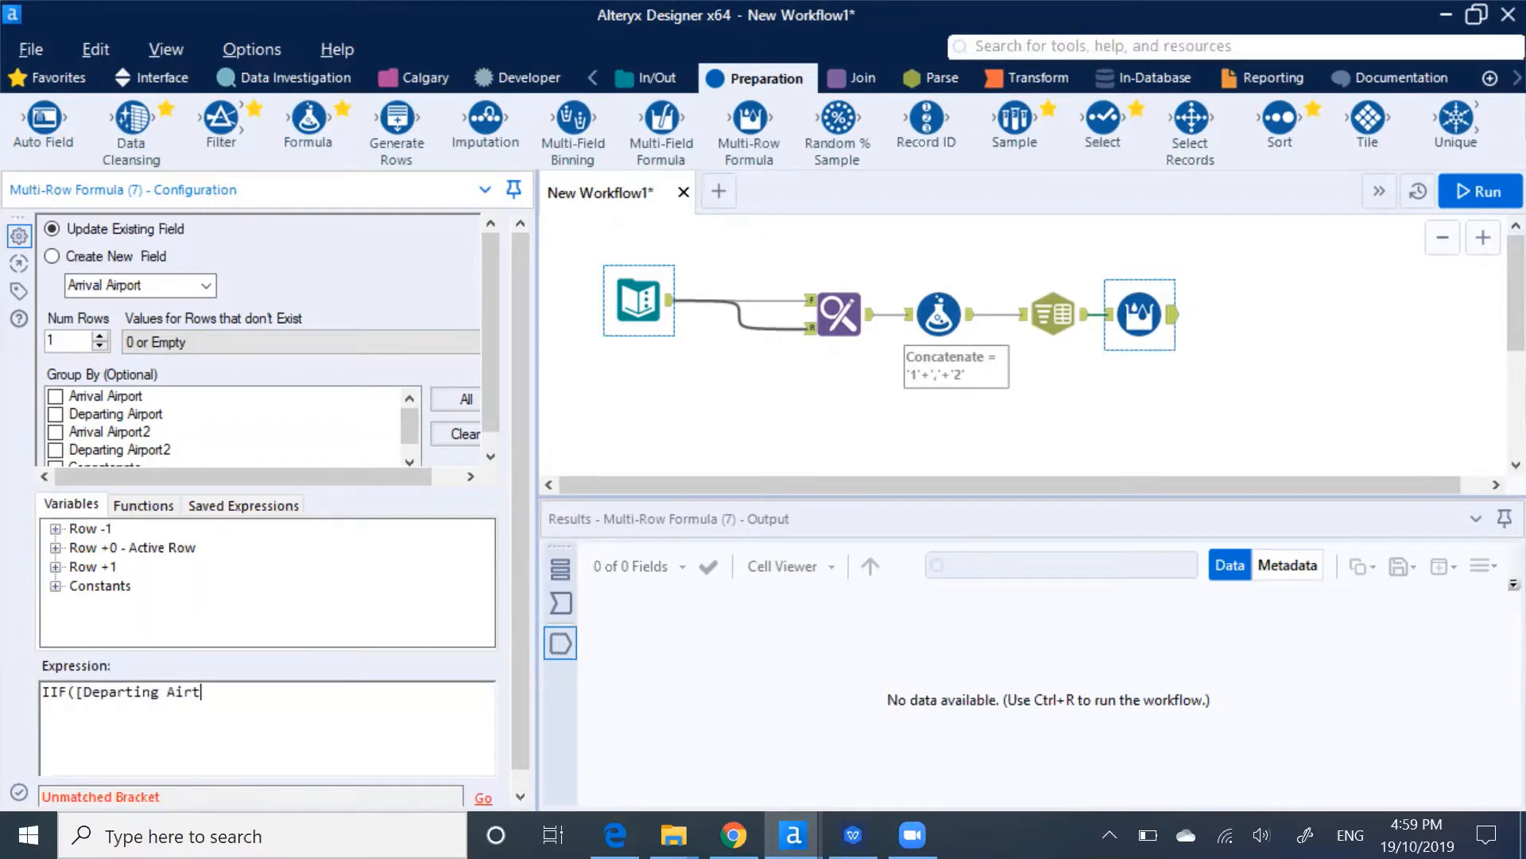
pyautogui.press('BackSpace')
pyautogui.write('port]')
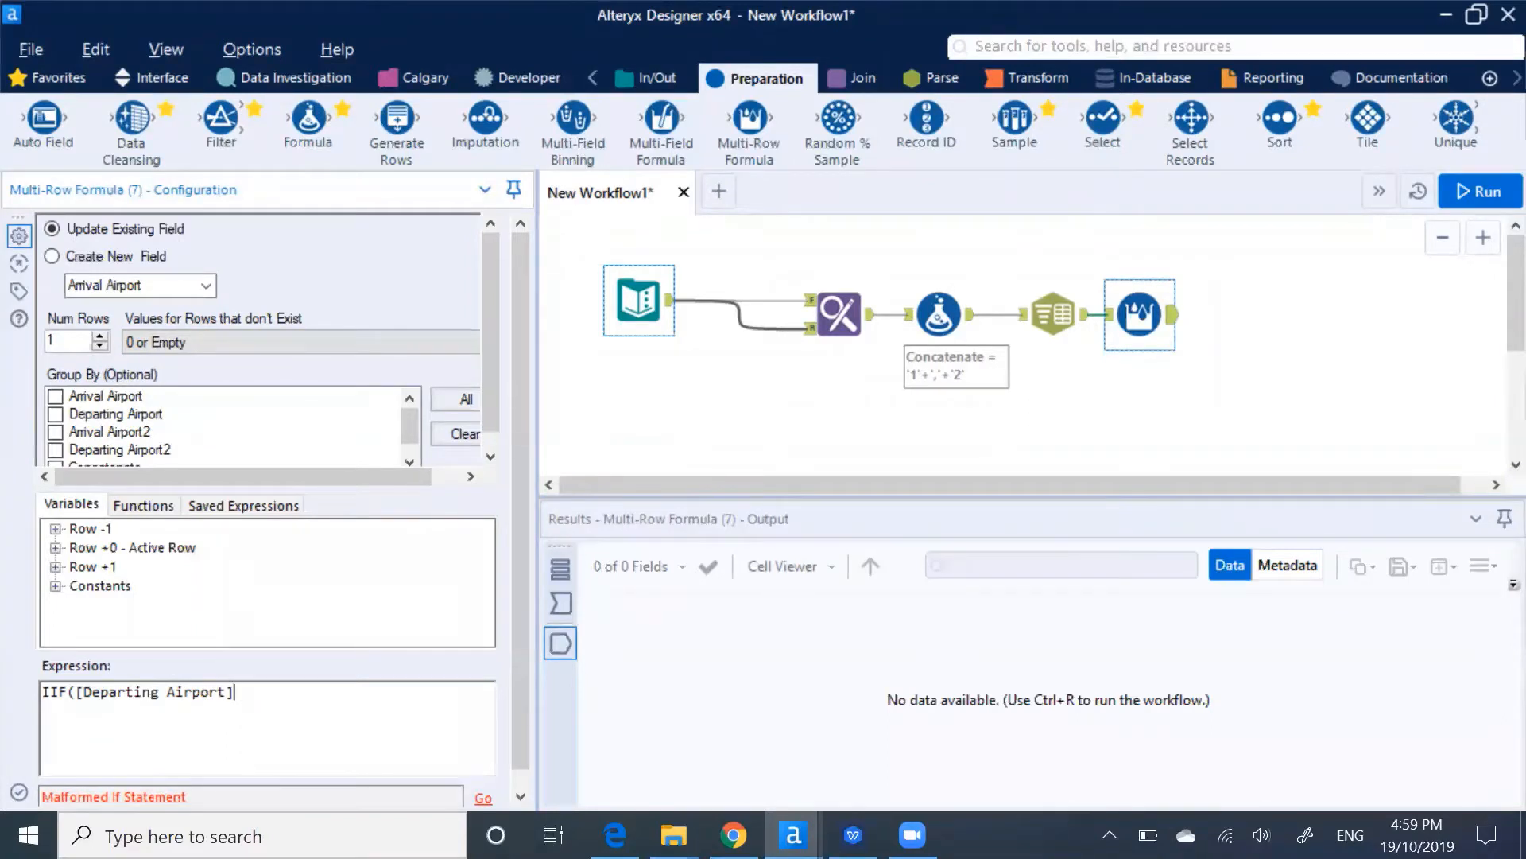
pyautogui.write(' = [')
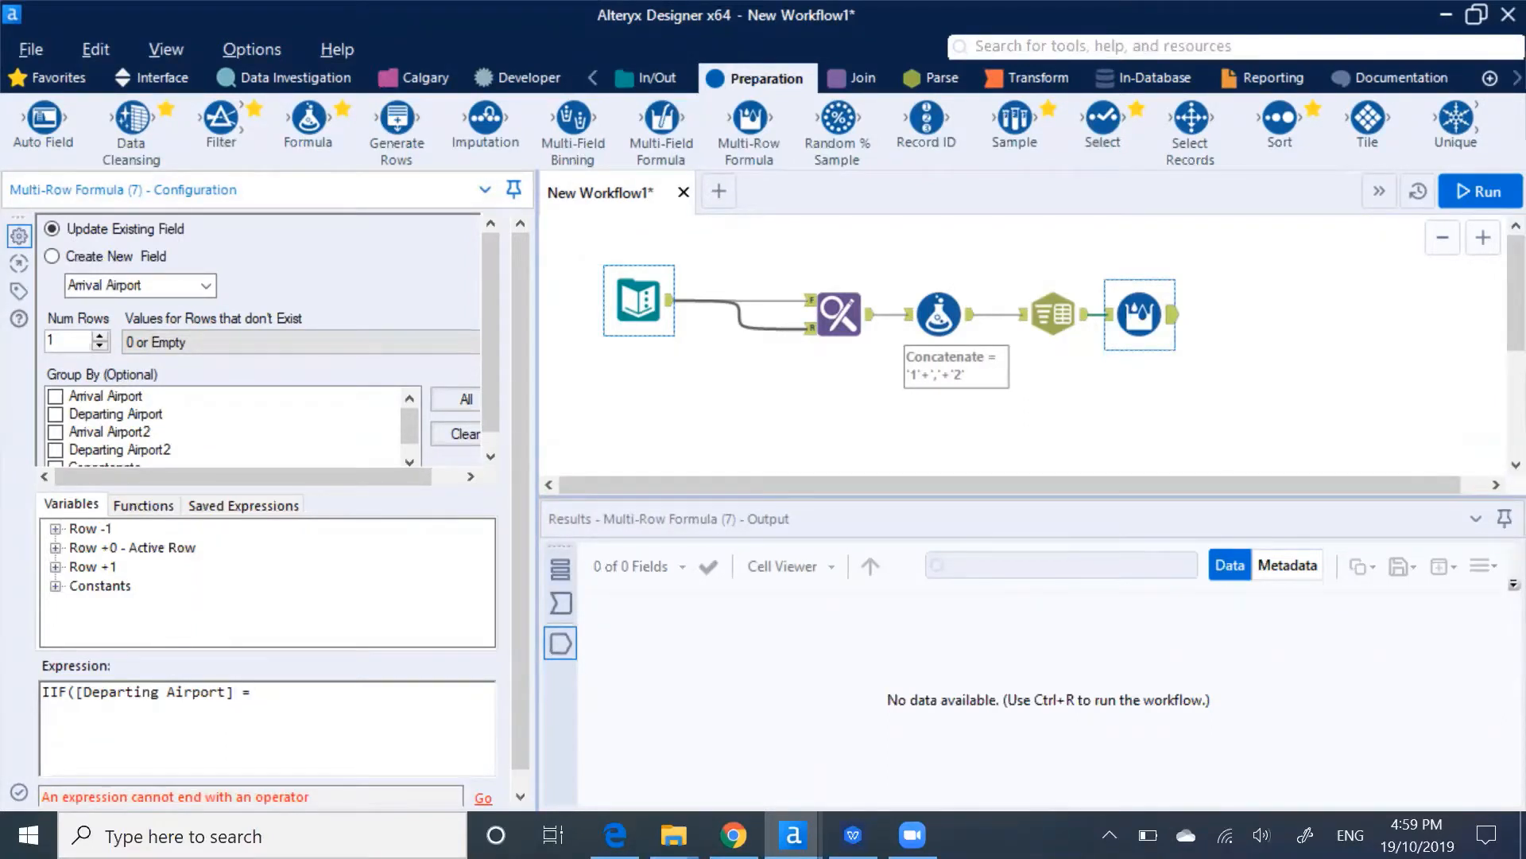
pyautogui.click(56, 528)
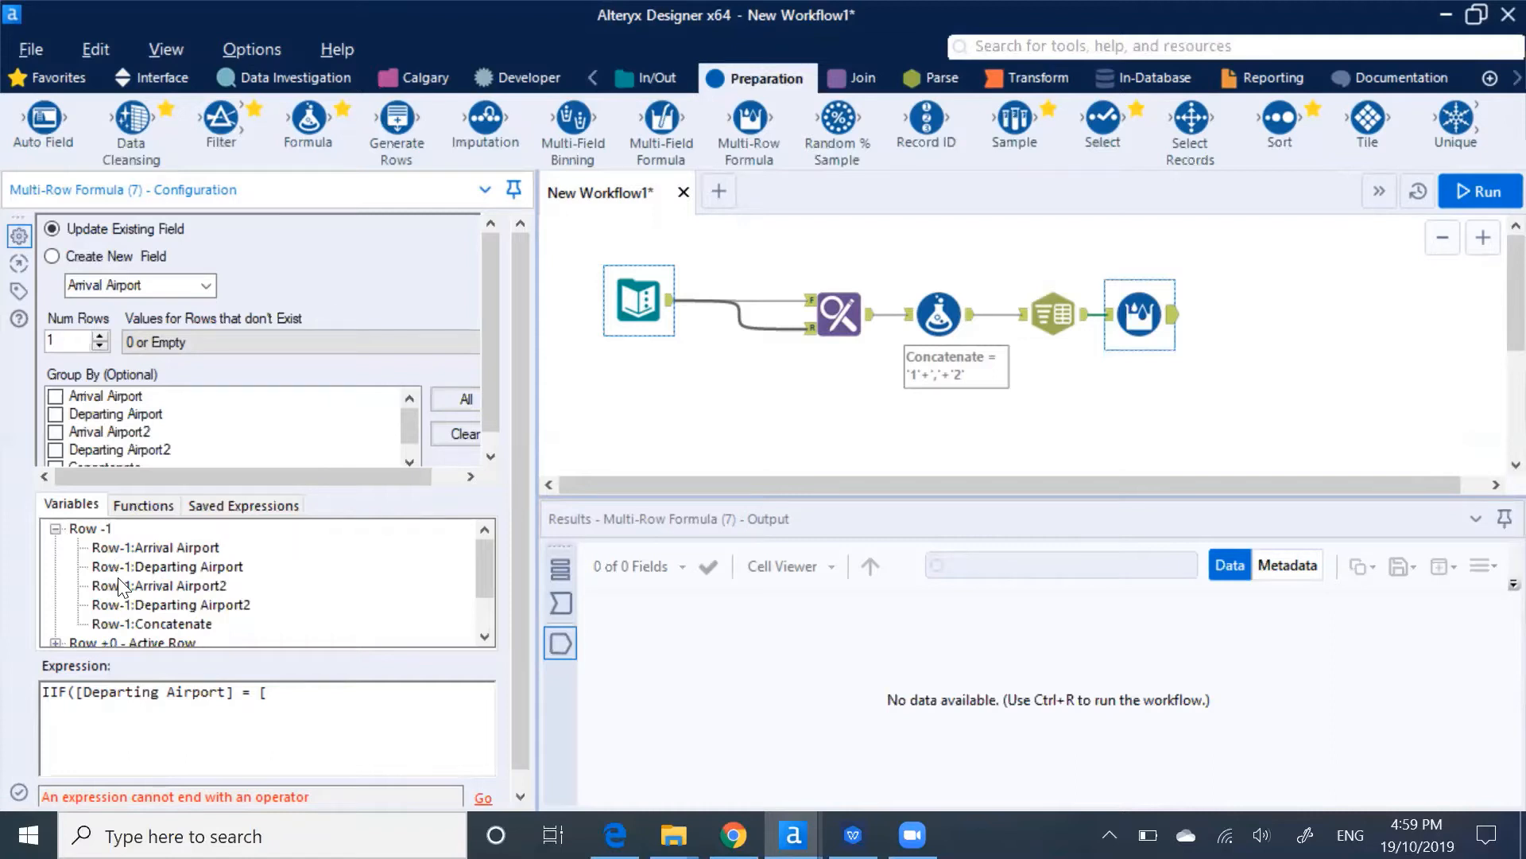
pyautogui.moveTo(122, 547); pyautogui.dragTo(291, 698)
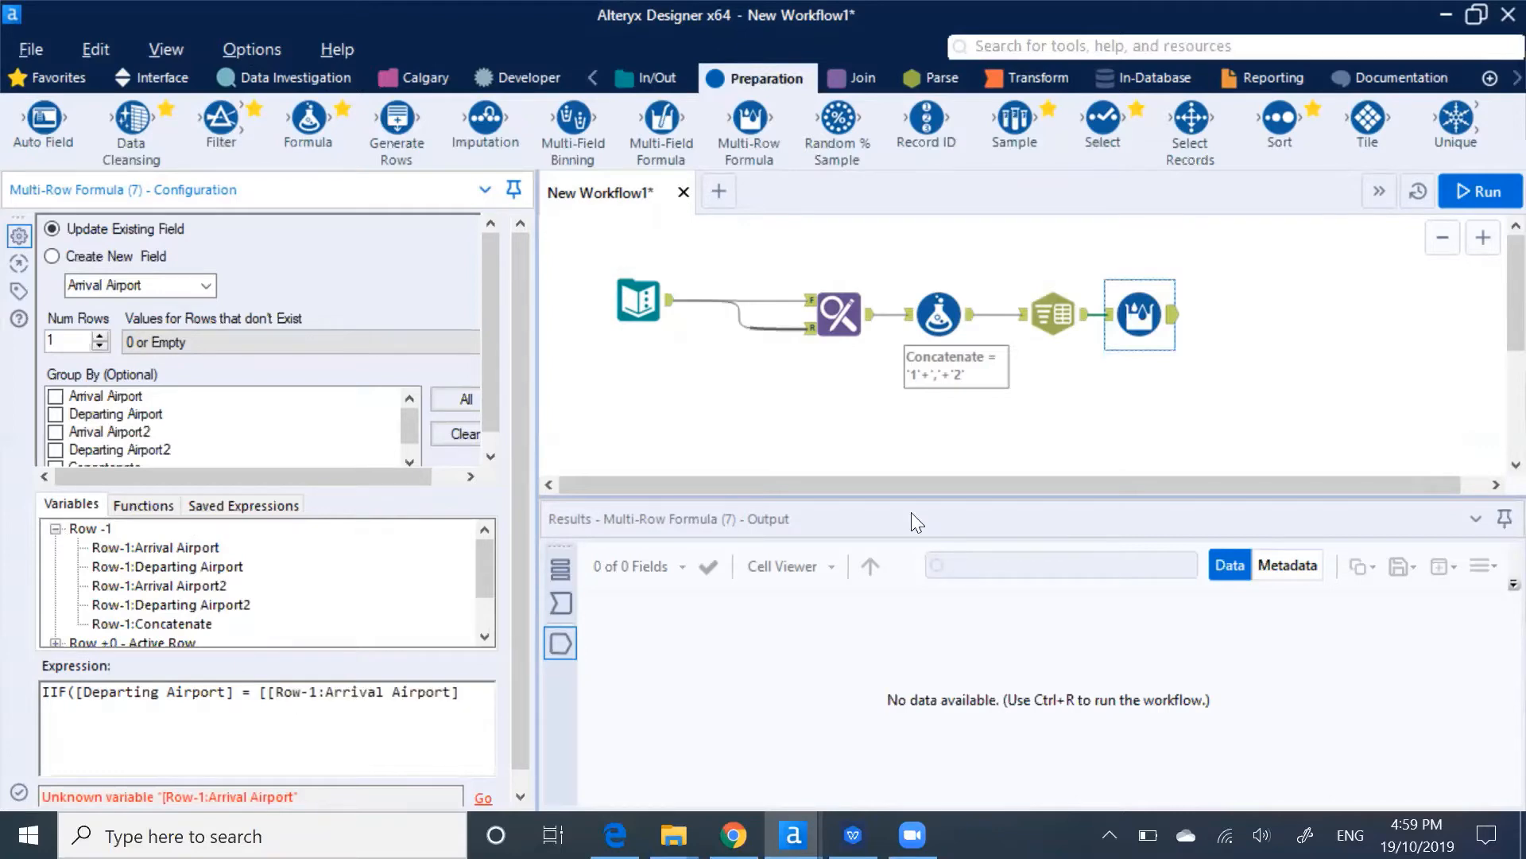
# Examine the Multi-Row Formula's input rows, comparing the arrival and departing airport columns in record 2.
pyautogui.click(561, 602)
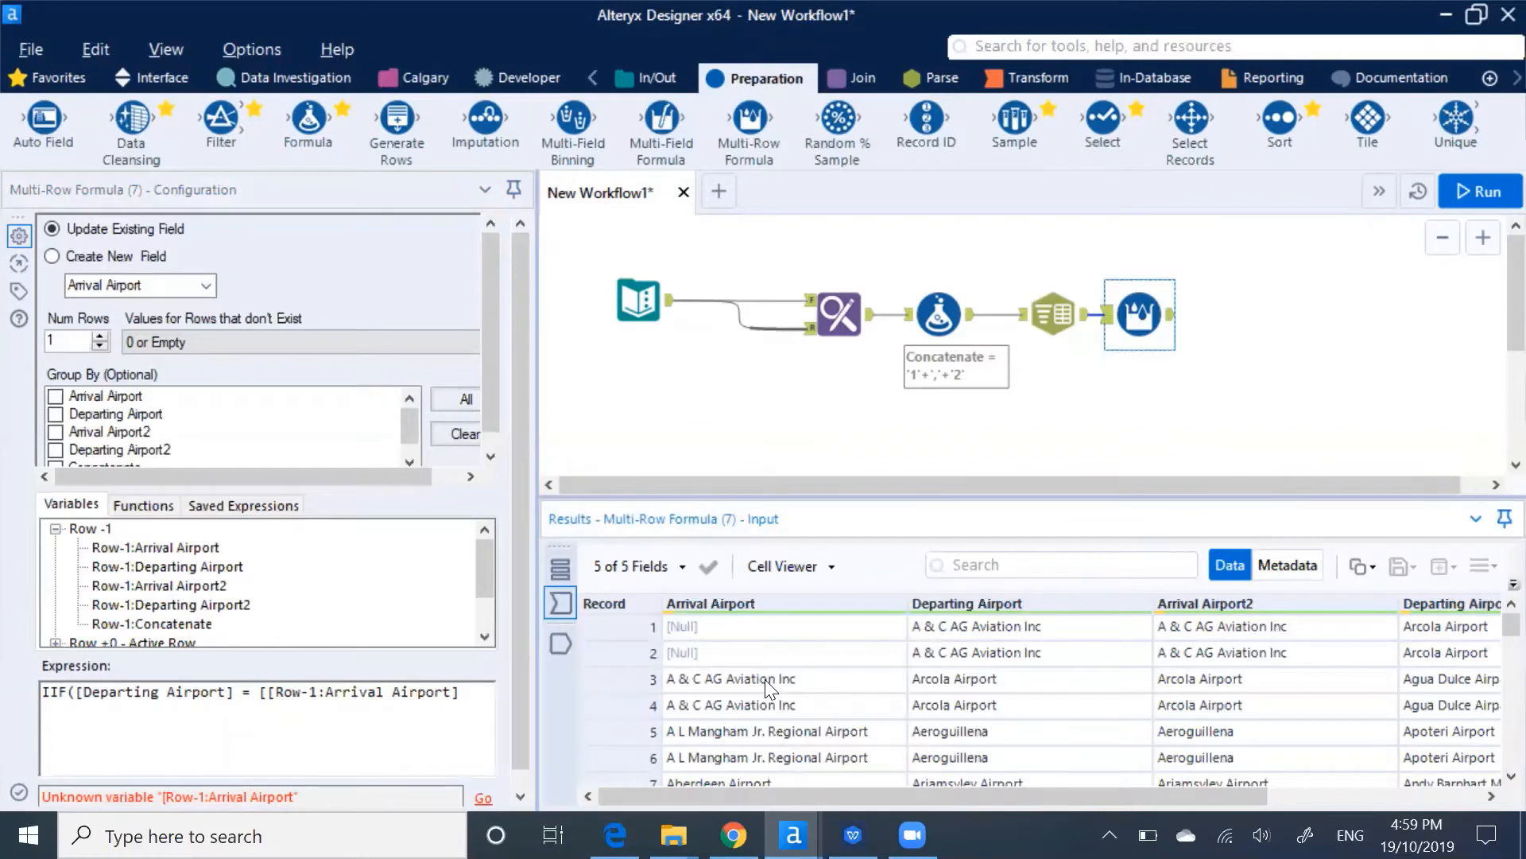
pyautogui.click(750, 648)
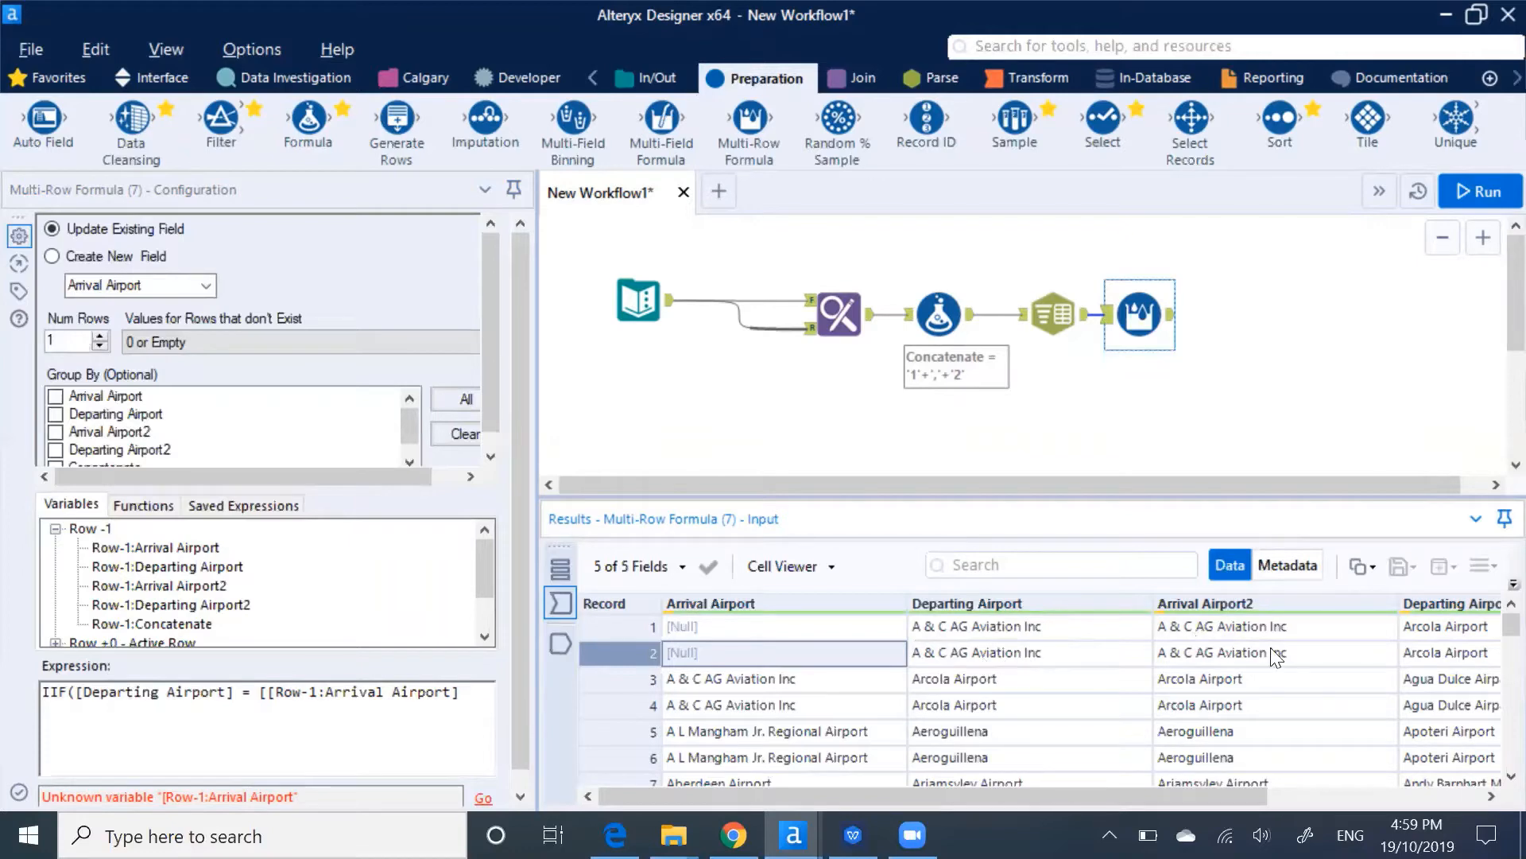
pyautogui.click(1469, 636)
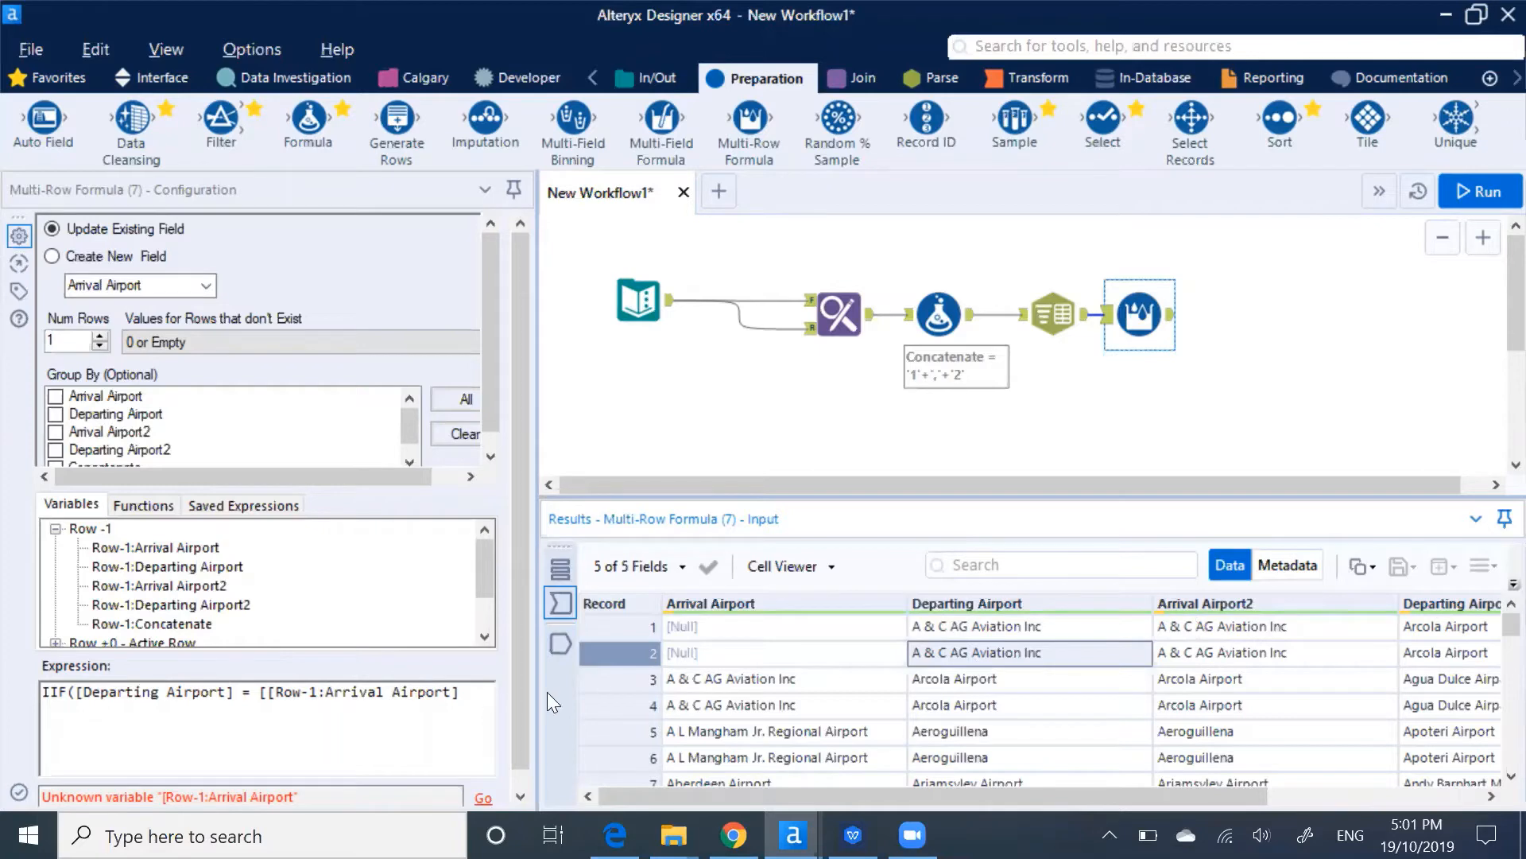
# Correct the IIF condition to compare against [Row-1:Arrival Airport2], removing the extra bracket and ending it with a comma.
pyautogui.click(452, 694)
pyautogui.write('s]')
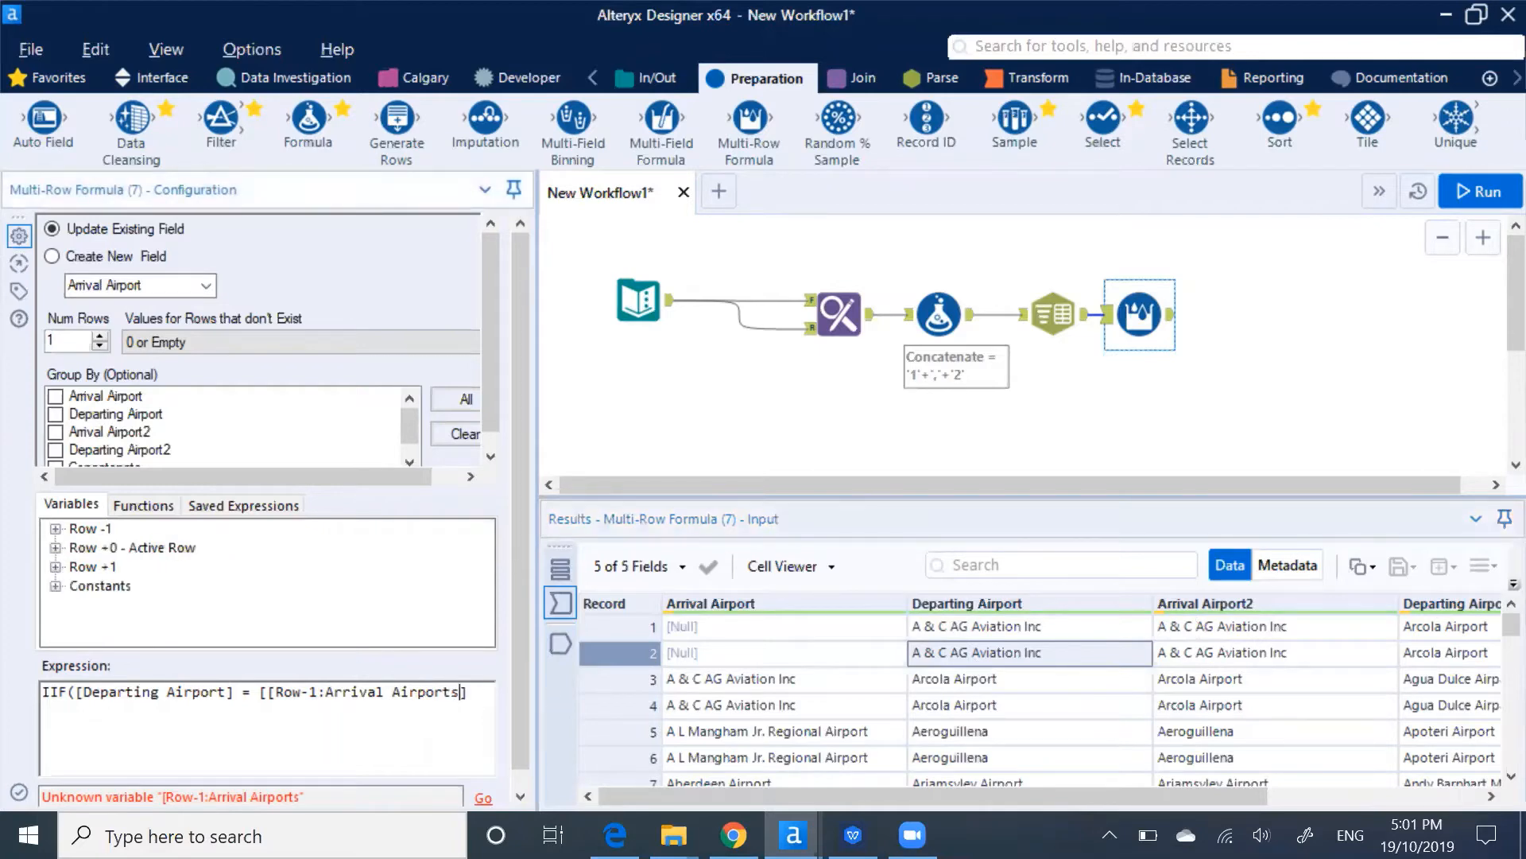
pyautogui.write(',')
pyautogui.click(460, 692)
pyautogui.press('BackSpace')
pyautogui.write('2')
pyautogui.click(265, 692)
pyautogui.press('BackSpace')
# Copy the [Row-1:Arrival Airport2] reference to the end of the expression as the IIF's true result.
pyautogui.hotkey('shift', 'Right')
pyautogui.hotkey('shift', 'Right')
pyautogui.hotkey('shift', 'Right')
pyautogui.hotkey('shift', 'Right')
pyautogui.hotkey('shift', 'Right')
pyautogui.hotkey('shift', 'Right')
pyautogui.hotkey('shift', 'Right')
pyautogui.hotkey('shift', 'Right')
pyautogui.hotkey('shift', 'Right')
pyautogui.hotkey('shift', 'Right')
pyautogui.hotkey('shift', 'Right')
pyautogui.hotkey('shift', 'Right')
pyautogui.hotkey('shift', 'Right')
pyautogui.hotkey('shift', 'Right')
pyautogui.hotkey('shift', 'Right')
pyautogui.hotkey('shift', 'Right')
pyautogui.hotkey('shift', 'Right')
pyautogui.hotkey('shift', 'Right')
pyautogui.hotkey('shift', 'Right')
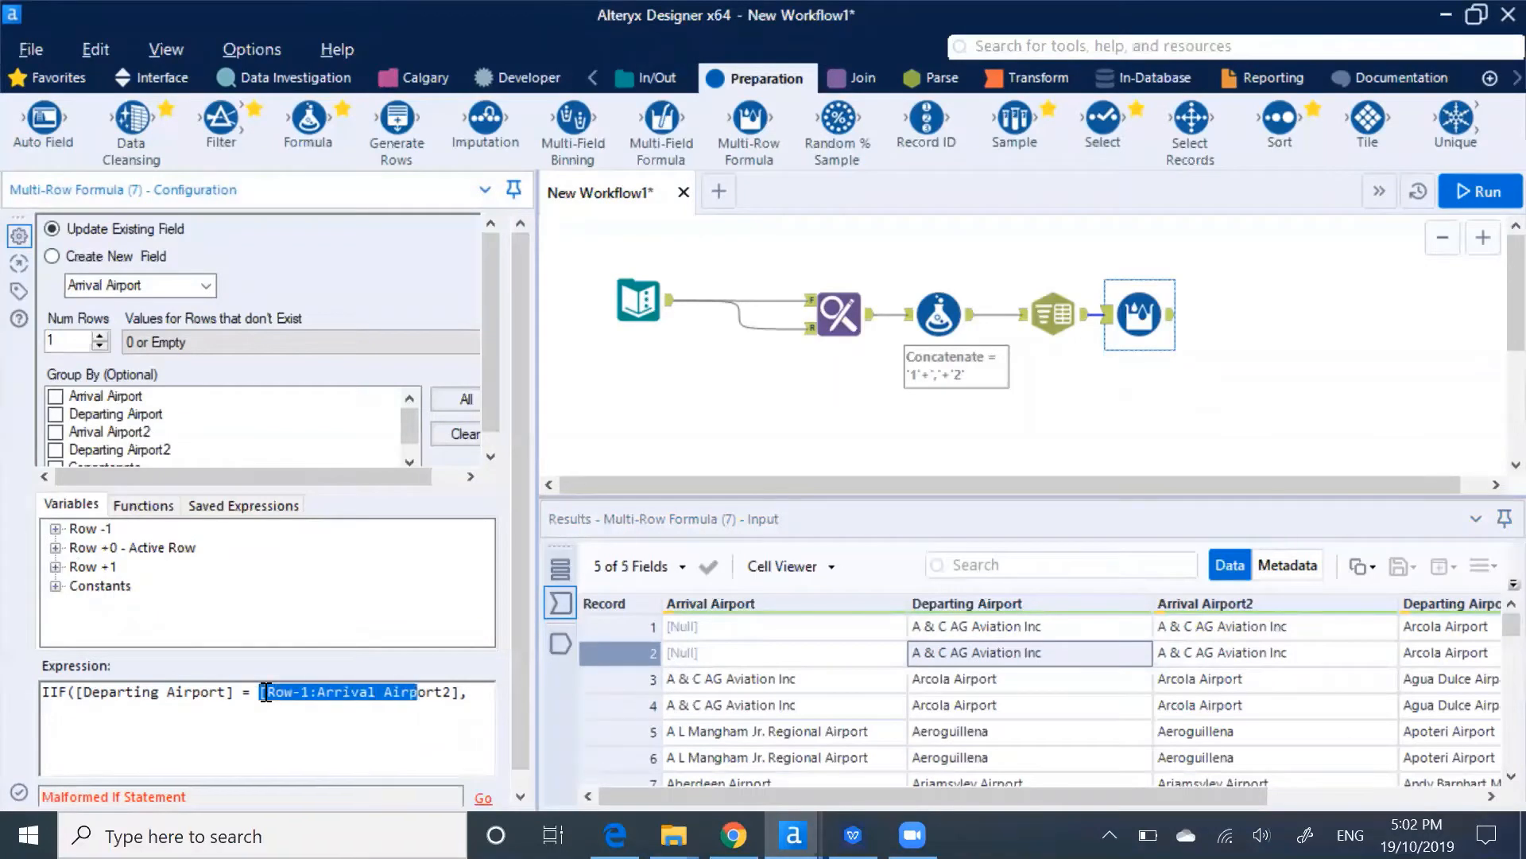
pyautogui.hotkey('shift', 'Right')
pyautogui.hotkey('shift', 'Right')
pyautogui.hotkey('shift', 'Right')
pyautogui.hotkey('shift', 'Right')
pyautogui.hotkey('shift', 'Right')
pyautogui.hotkey('ctrl', 'c')
pyautogui.press('End')
pyautogui.hotkey('ctrl', 'v')
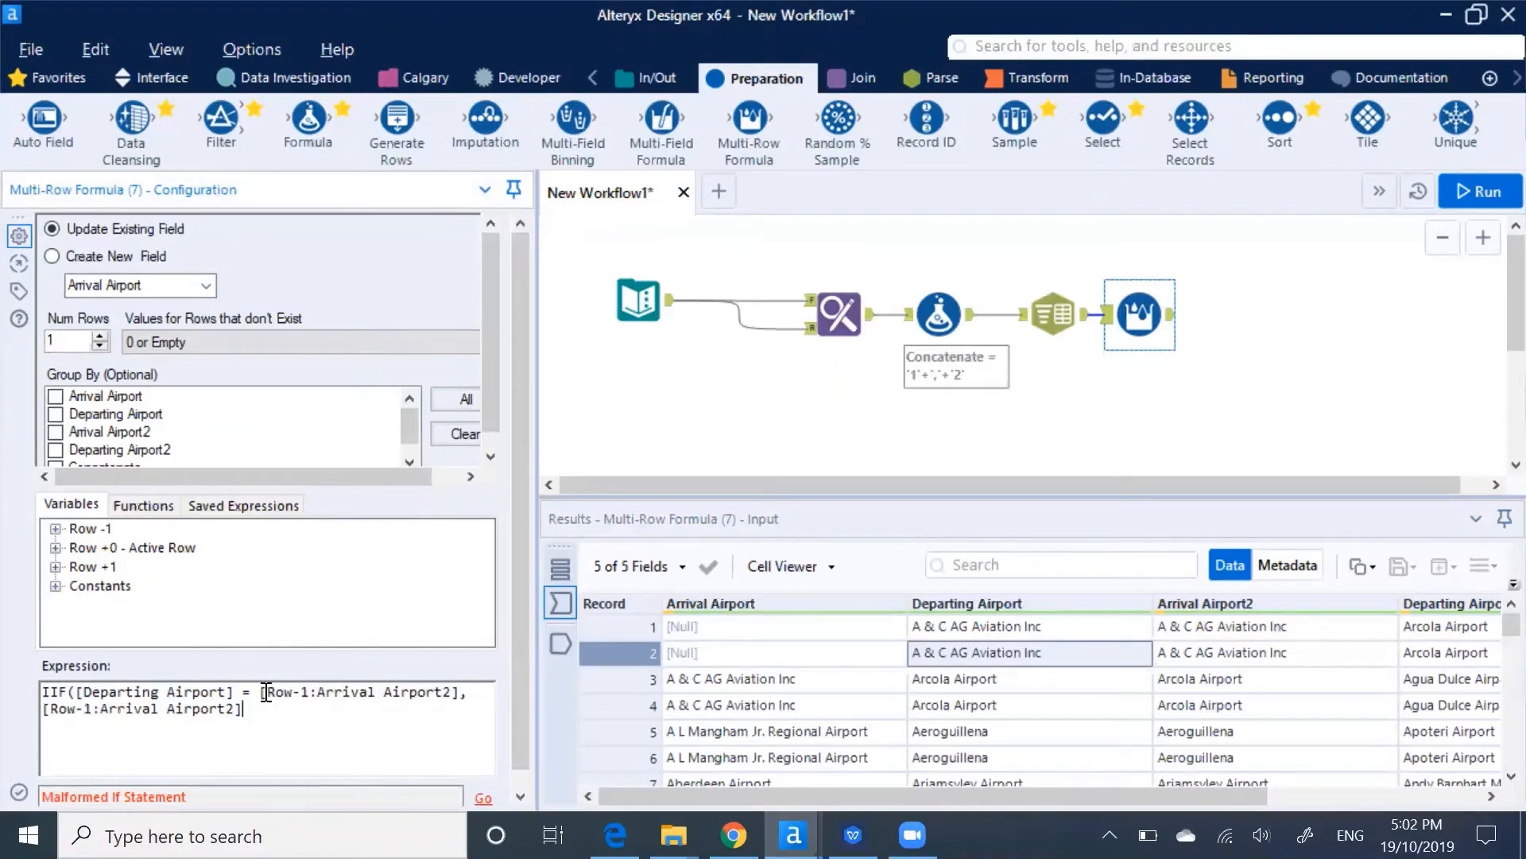
# Complete the IIF with the active row's [Arrival Airport] as the false result and apply the expression.
pyautogui.write(',')
pyautogui.click(55, 547)
pyautogui.moveTo(101, 549); pyautogui.dragTo(267, 709)
pyautogui.write(')')
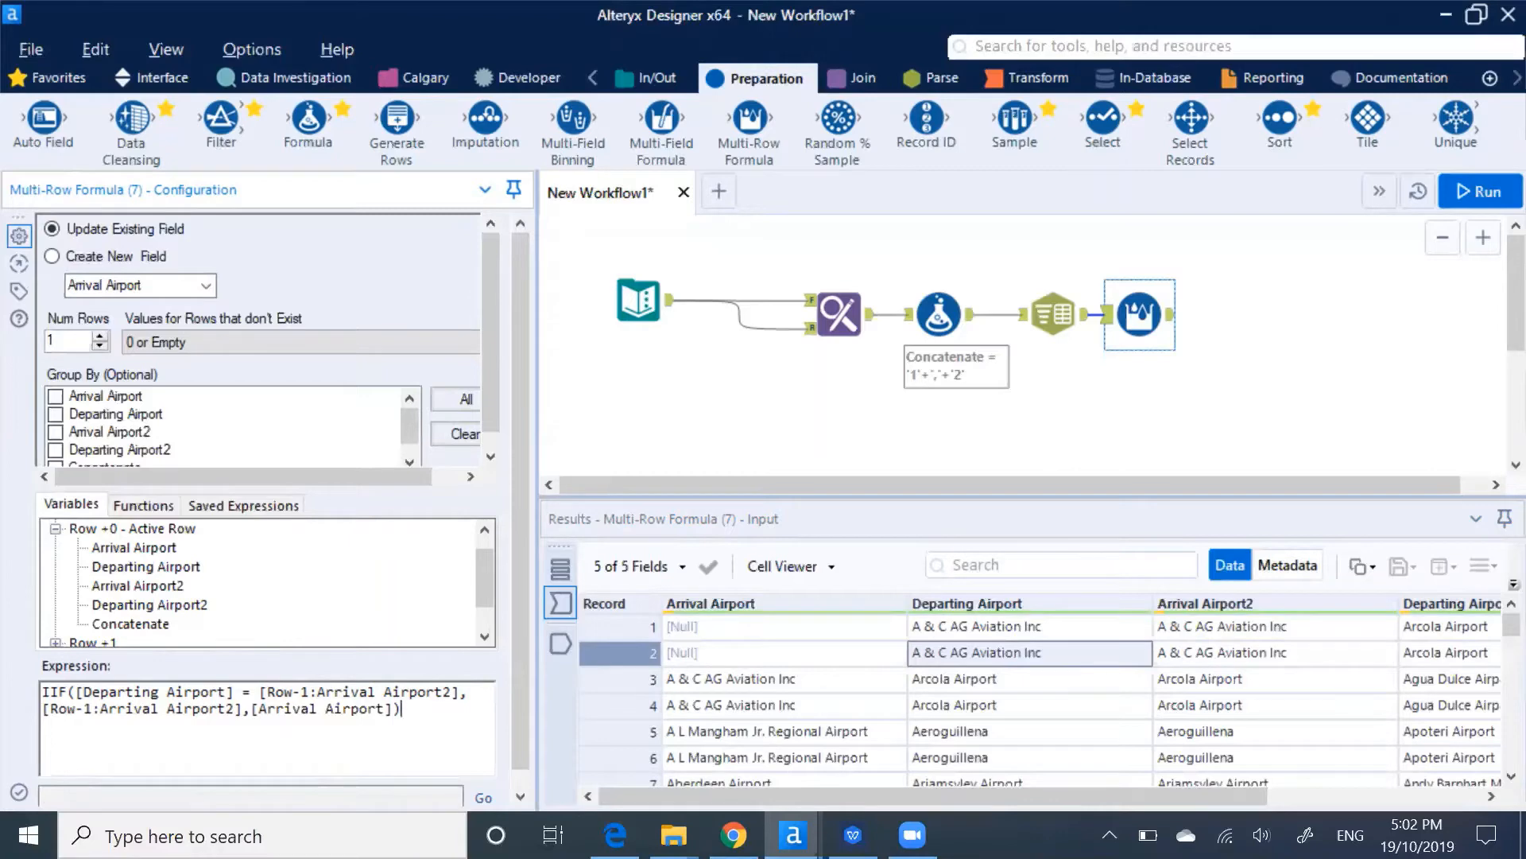
pyautogui.click(19, 792)
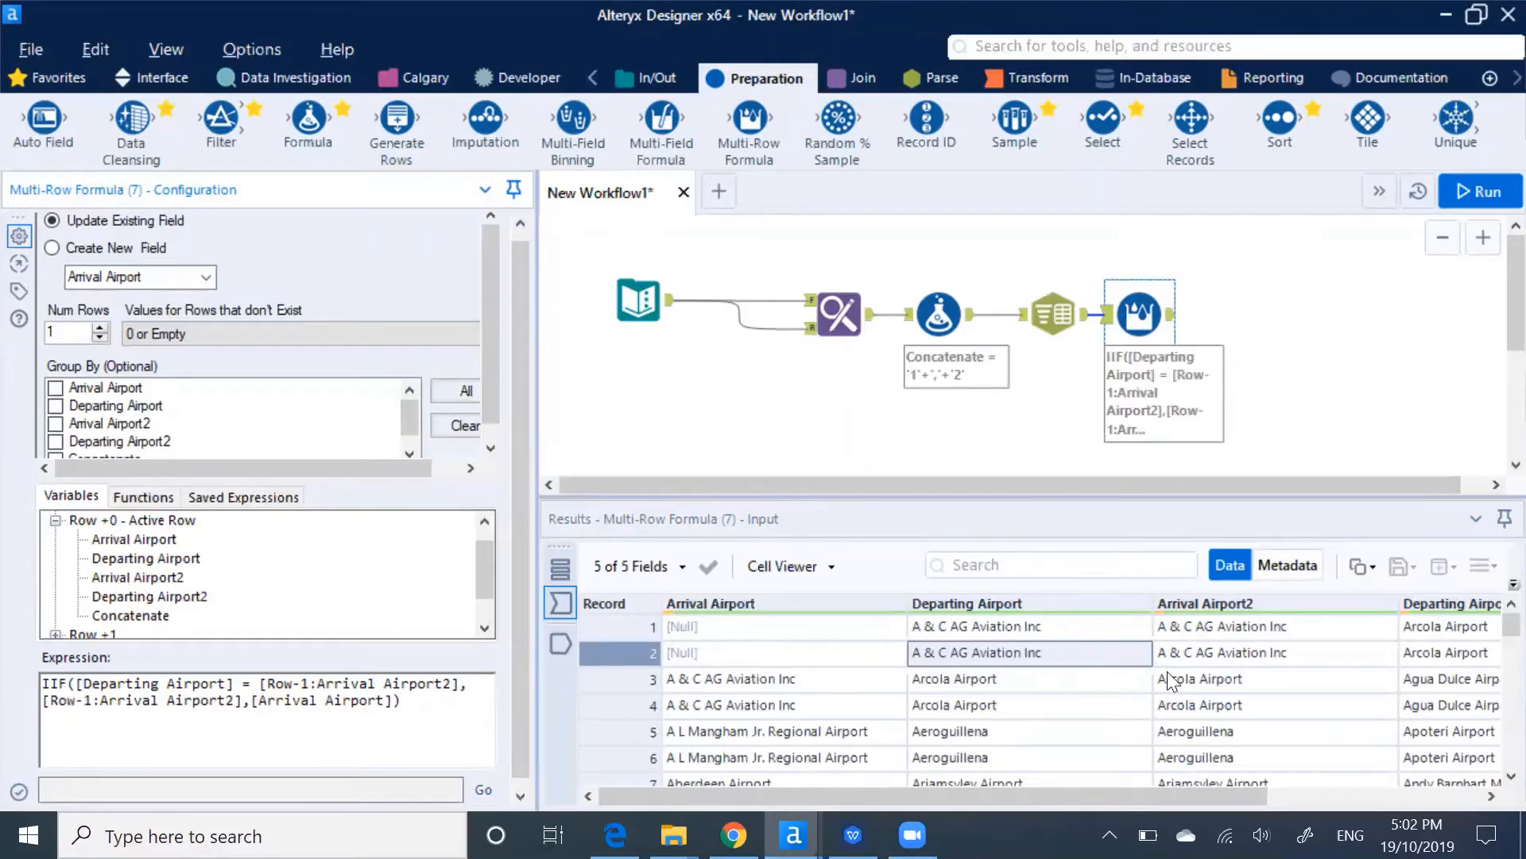
# Review the airport columns in the Multi-Row Formula's input against the completed expression.
pyautogui.moveTo(1109, 800); pyautogui.dragTo(1078, 792)
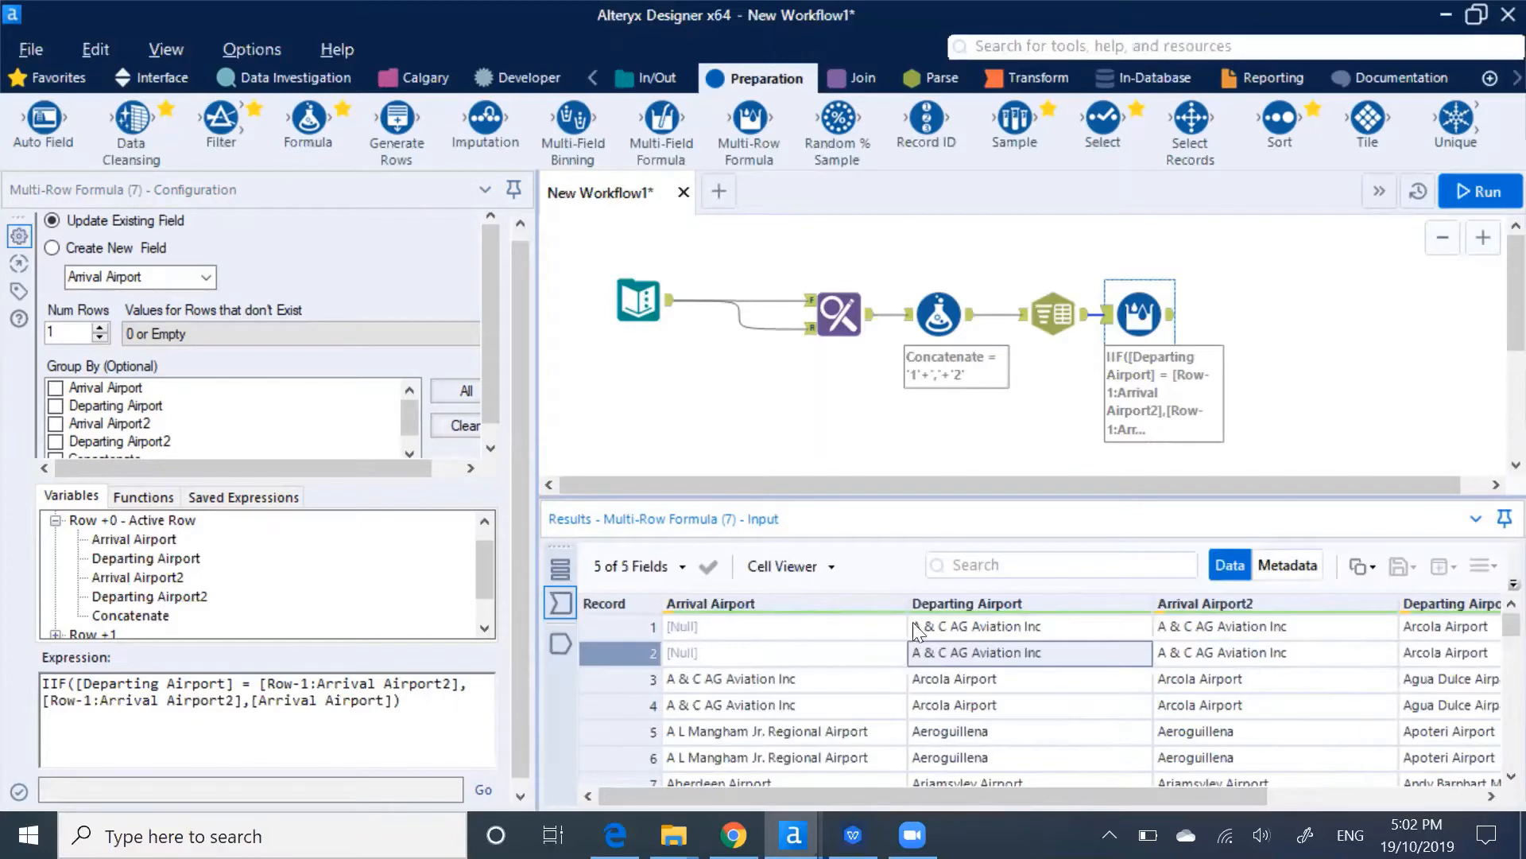
pyautogui.moveTo(1231, 610)
pyautogui.click(1009, 425)
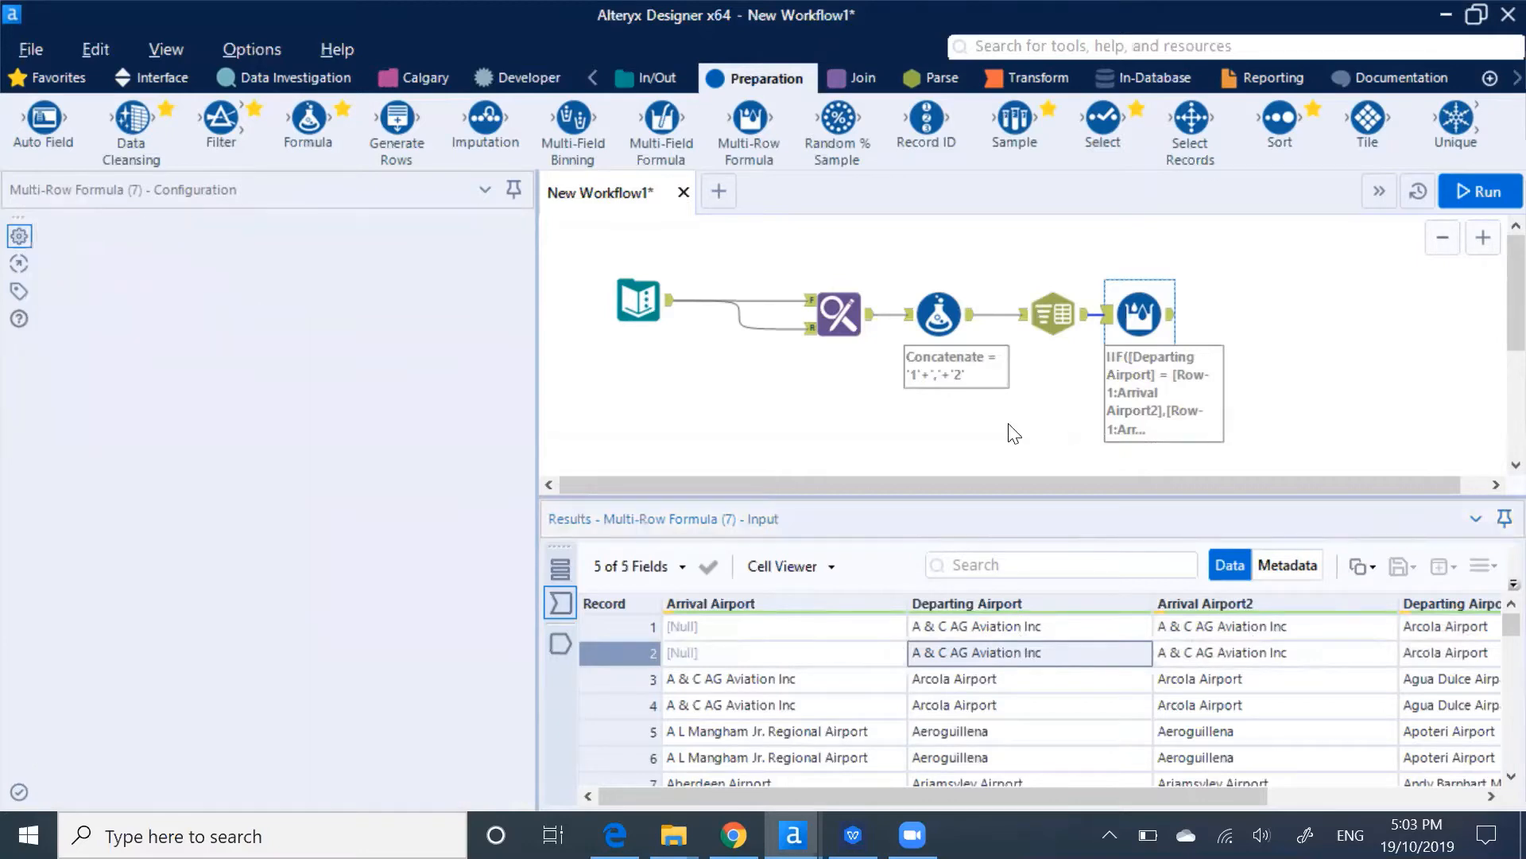
# Hide the tool annotations on the workflow canvas.
pyautogui.click(235, 355)
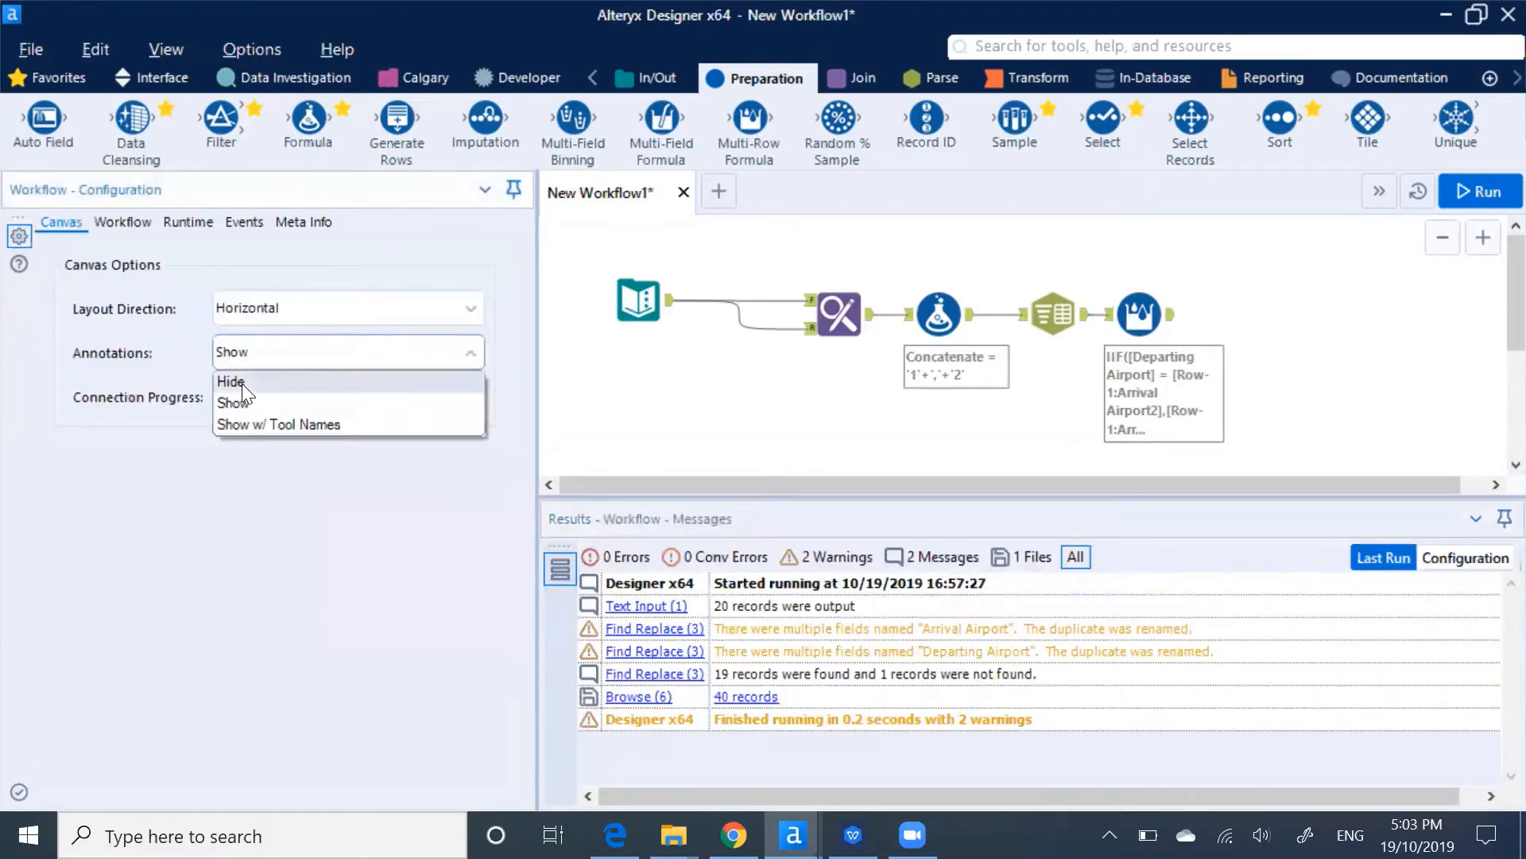
pyautogui.click(240, 382)
pyautogui.click(1134, 316)
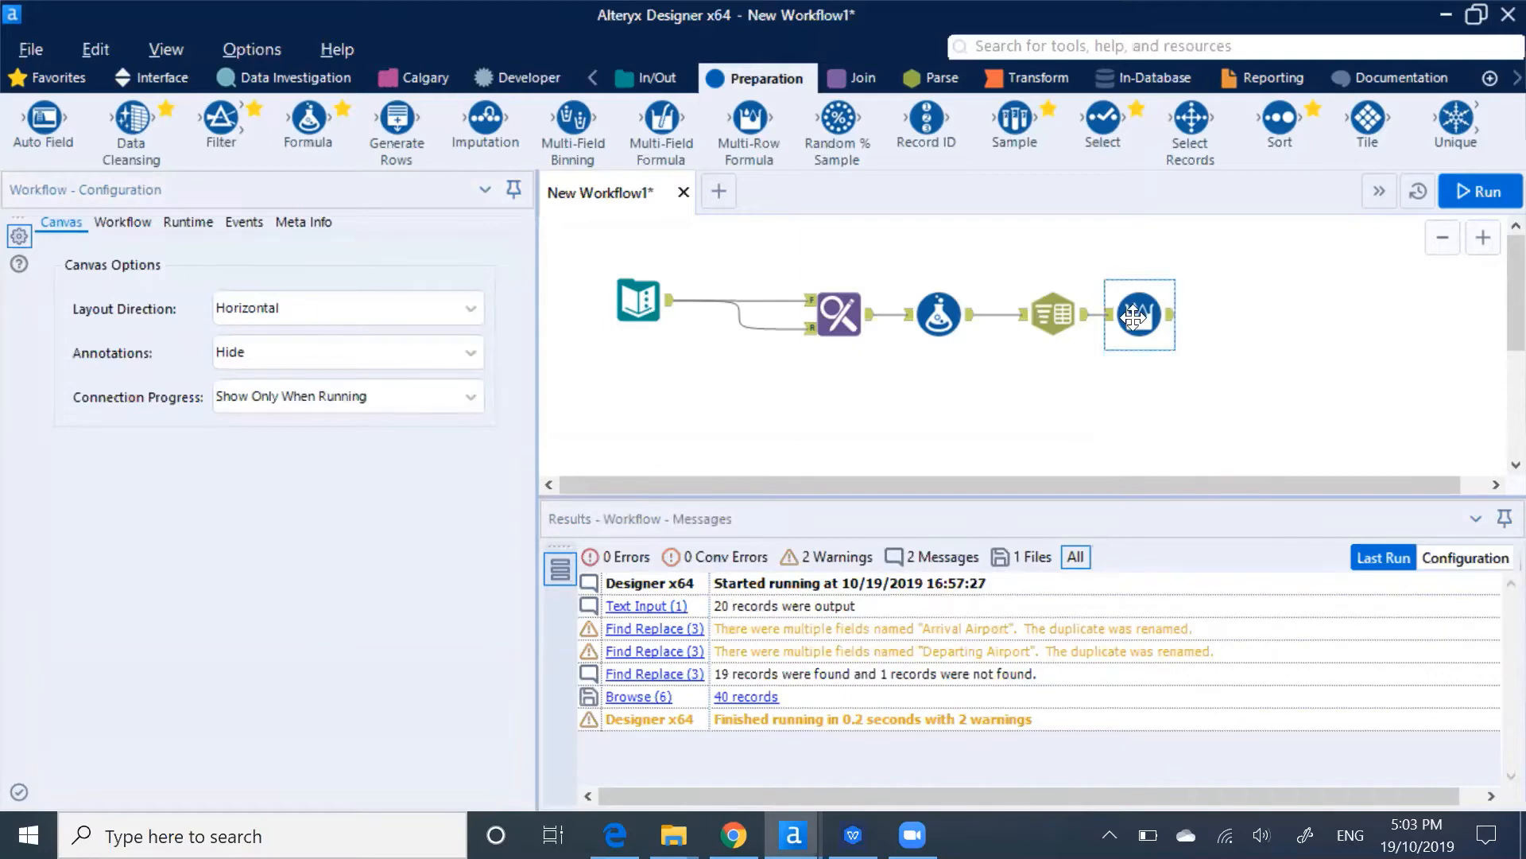
pyautogui.click(858, 424)
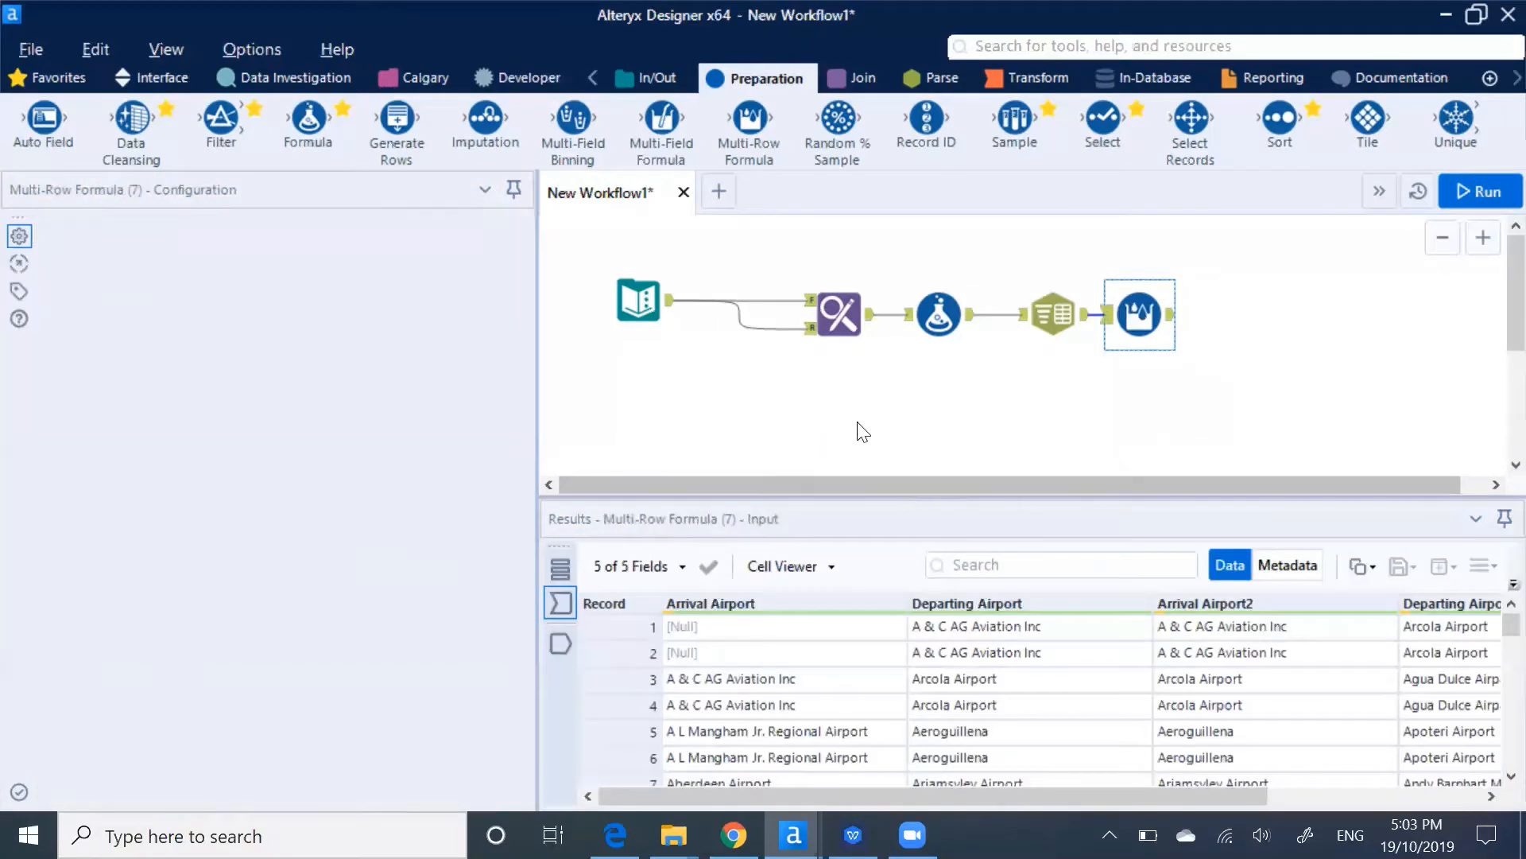
# Attach a Browse tool after the Multi-Row Formula and run the workflow.
pyautogui.hotkey('ctrl', 'r')
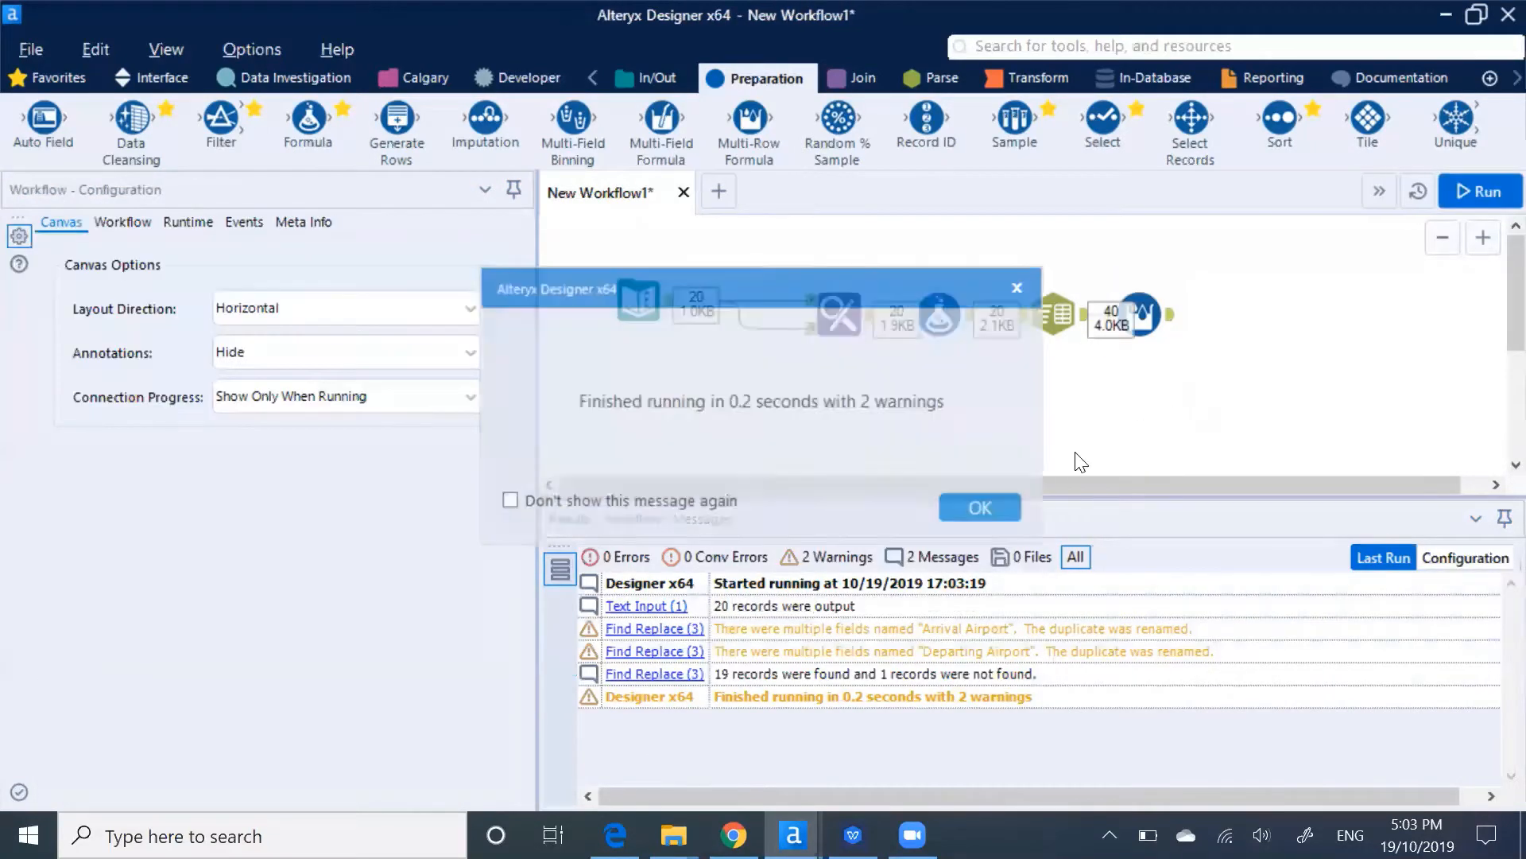
pyautogui.click(986, 507)
pyautogui.rightClick(1222, 388)
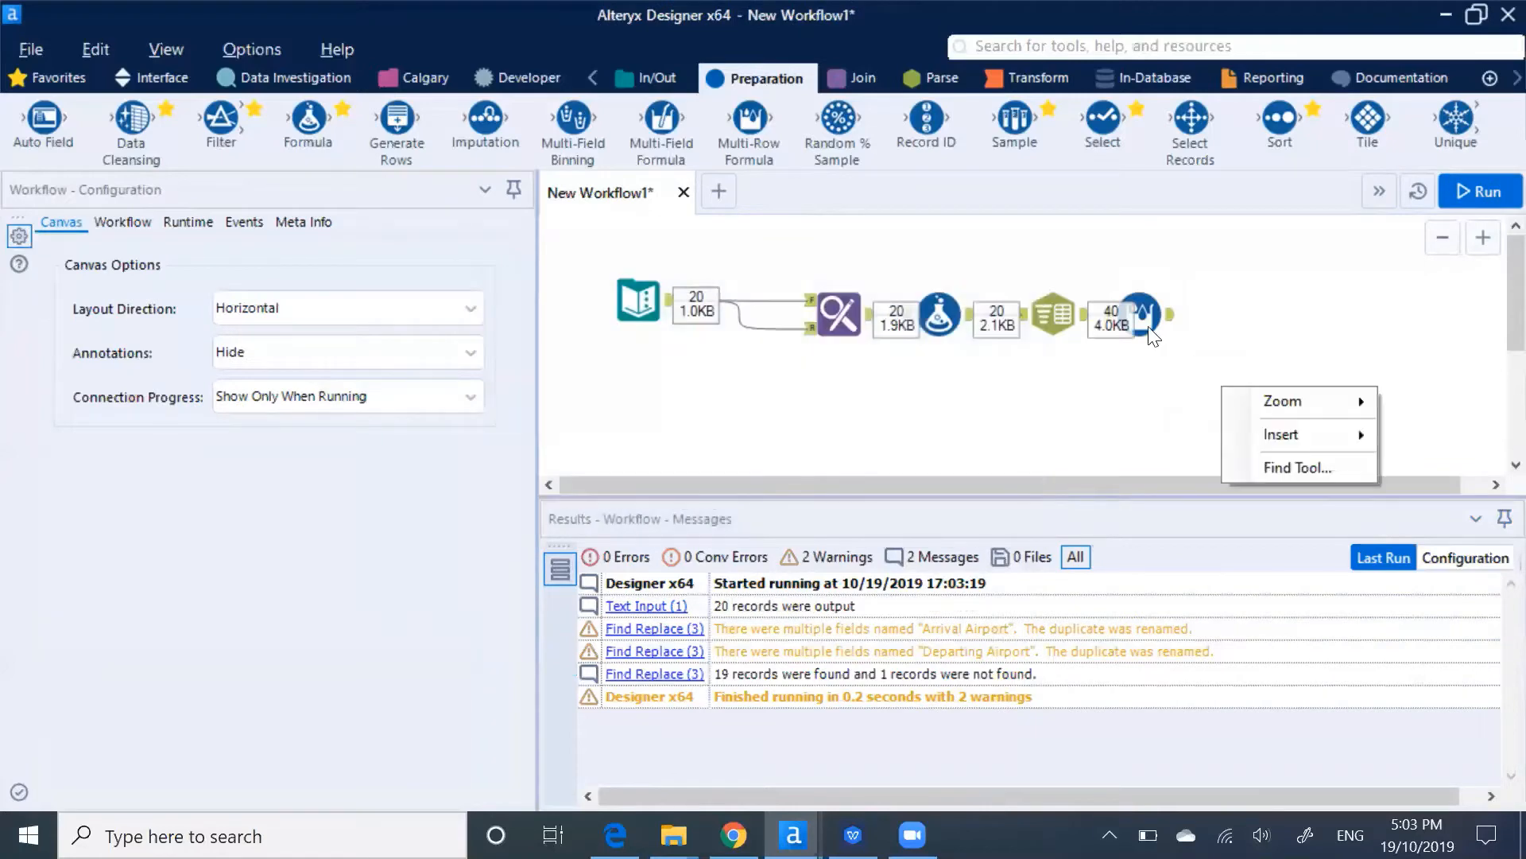
pyautogui.click(1148, 322)
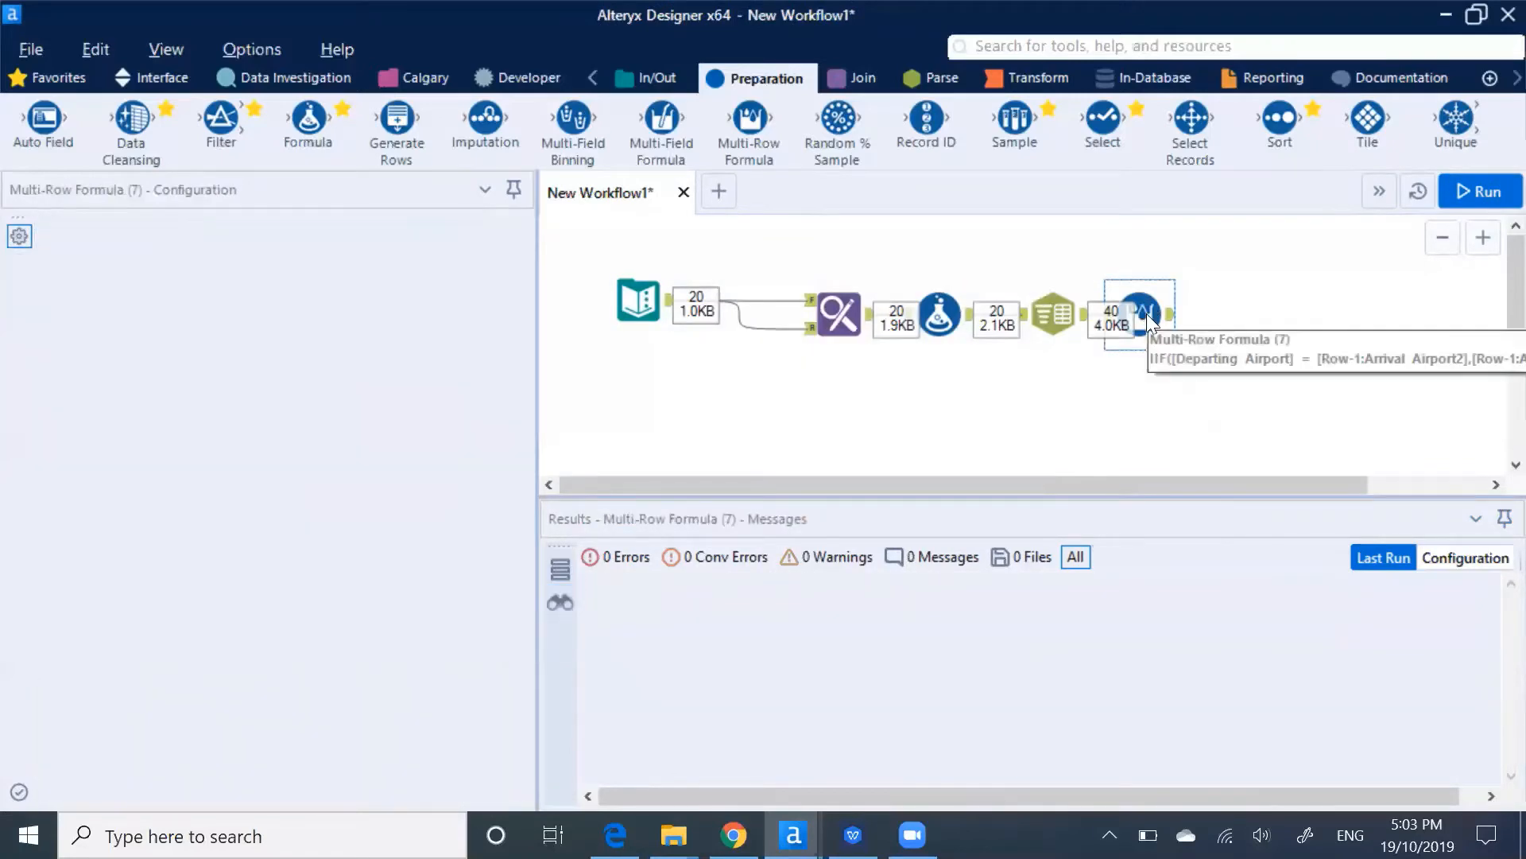
pyautogui.hotkey('ctrl', 'shift', 'b')
pyautogui.click(1152, 395)
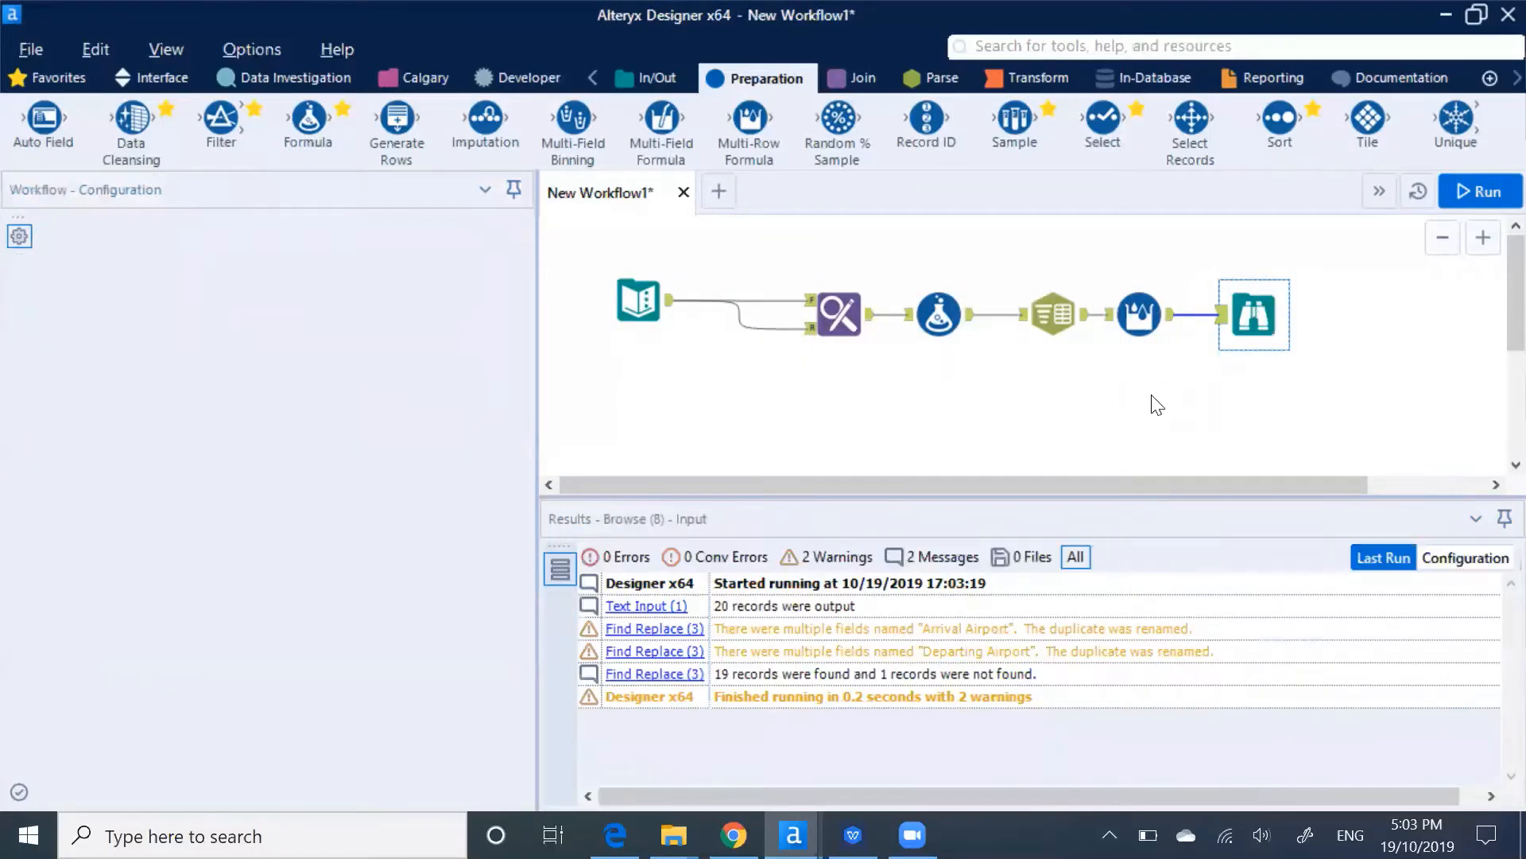
pyautogui.hotkey('ctrl', 'r')
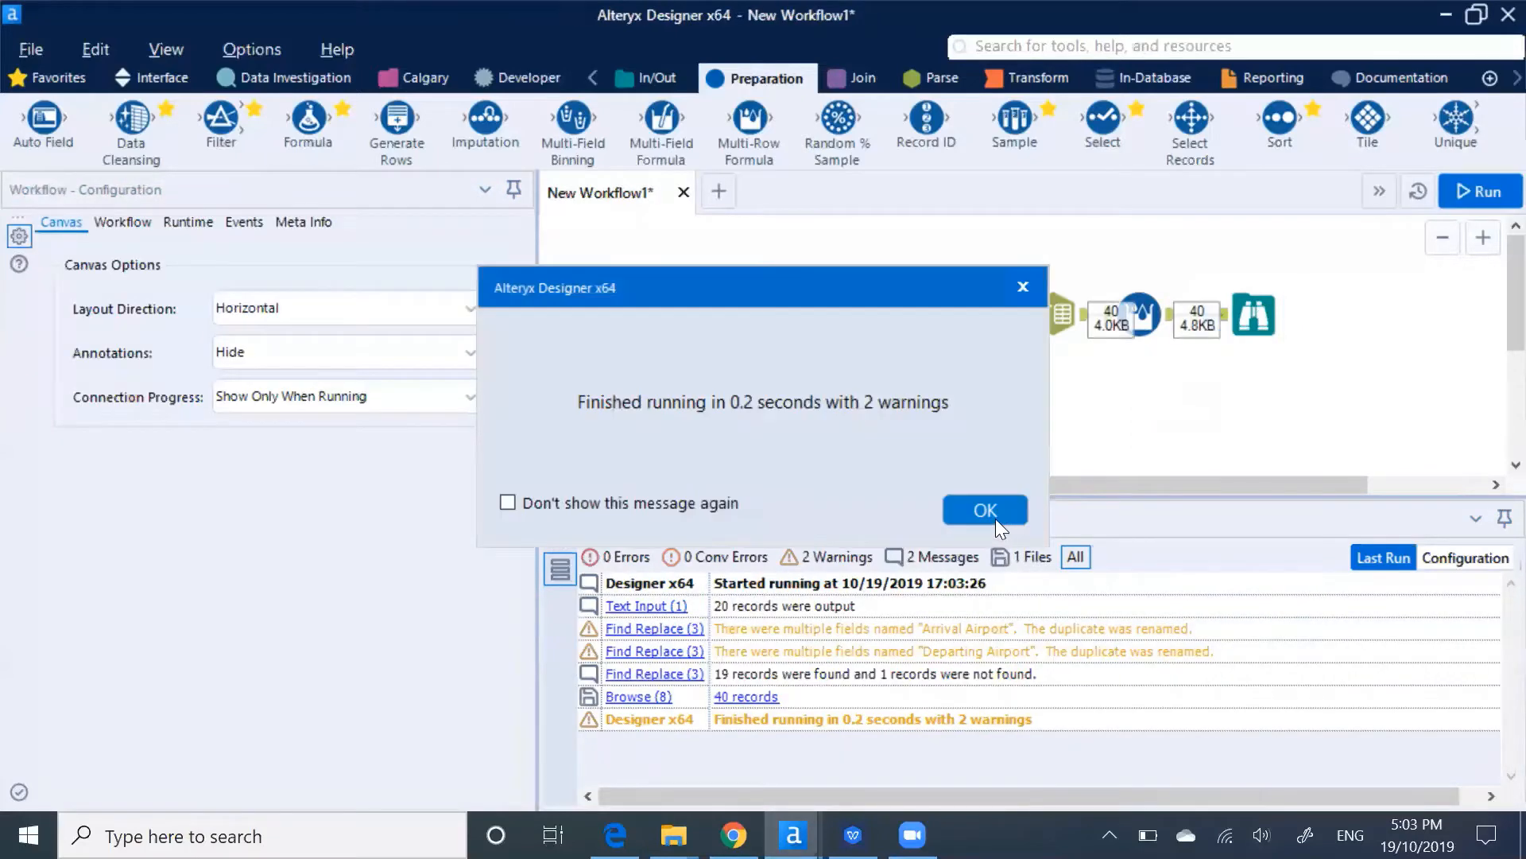
pyautogui.click(996, 519)
# Open all the Browse tool's records in a maximized new window and examine the updated Arrival Airport column.
pyautogui.click(1254, 314)
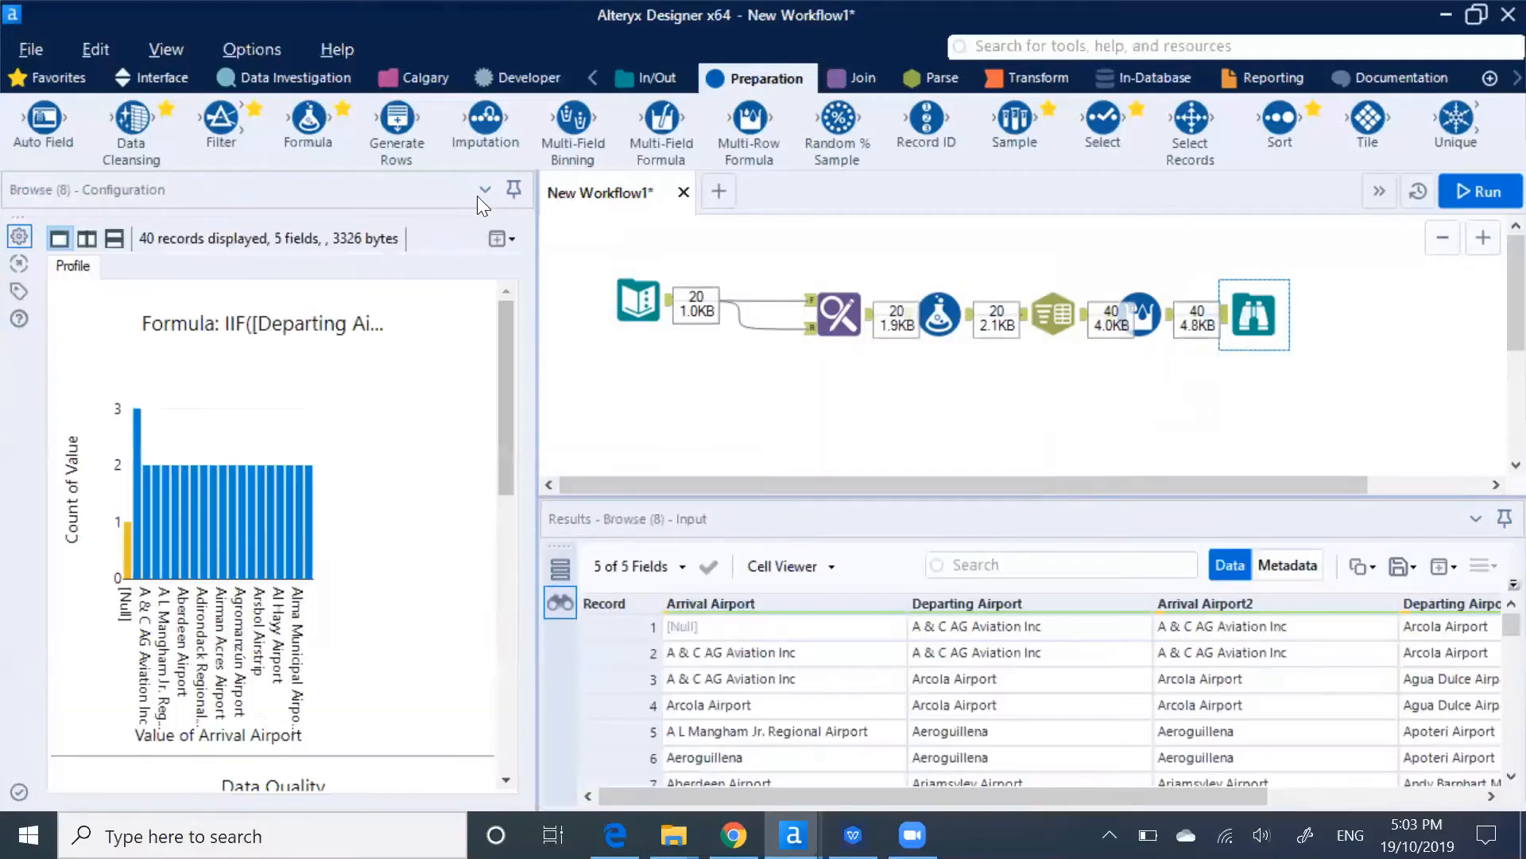
pyautogui.click(513, 240)
pyautogui.click(445, 262)
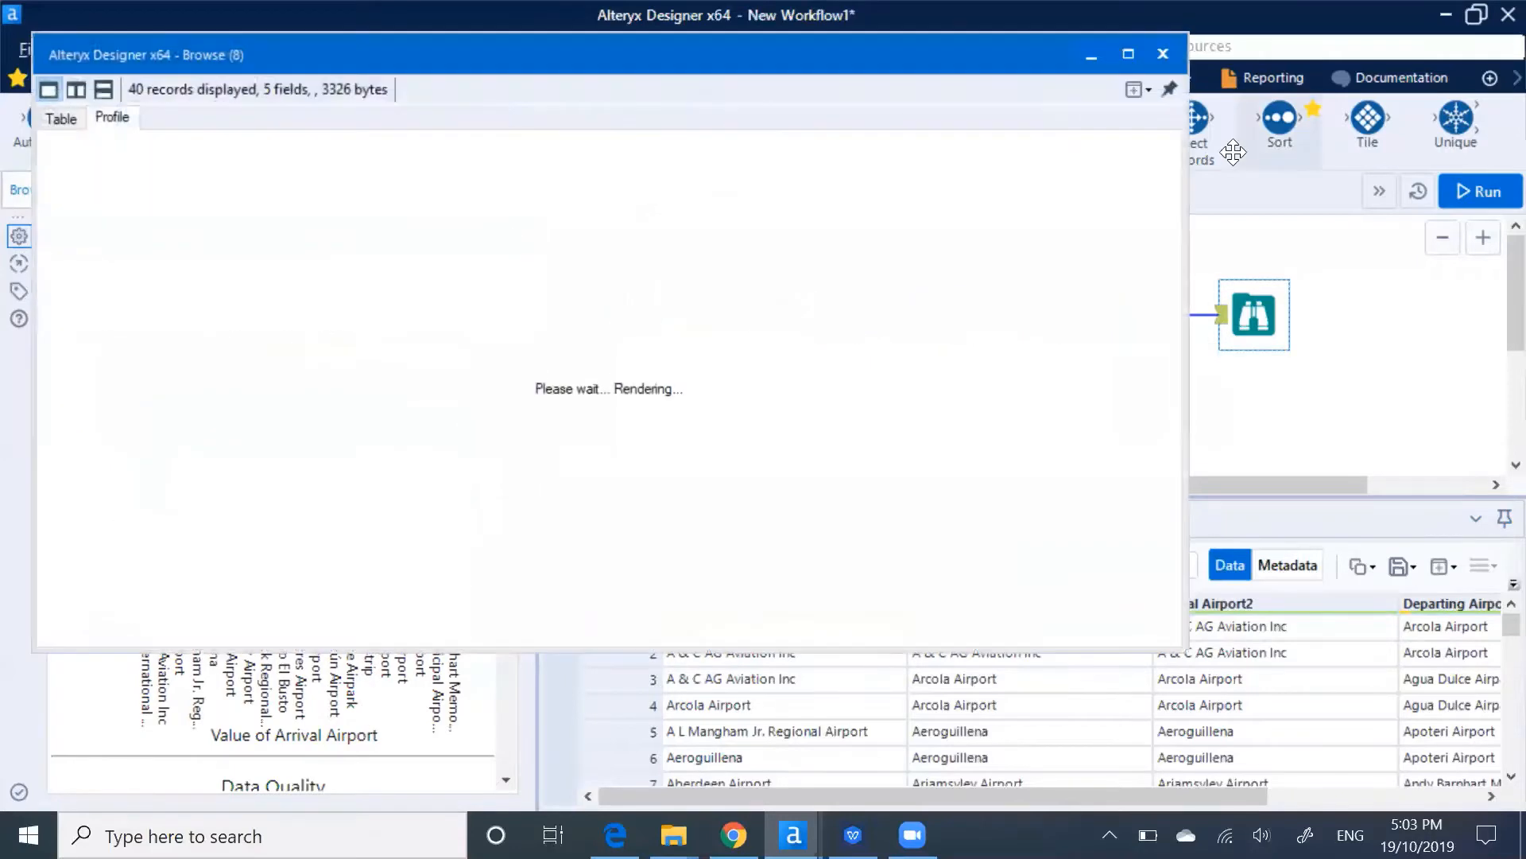
pyautogui.click(1128, 53)
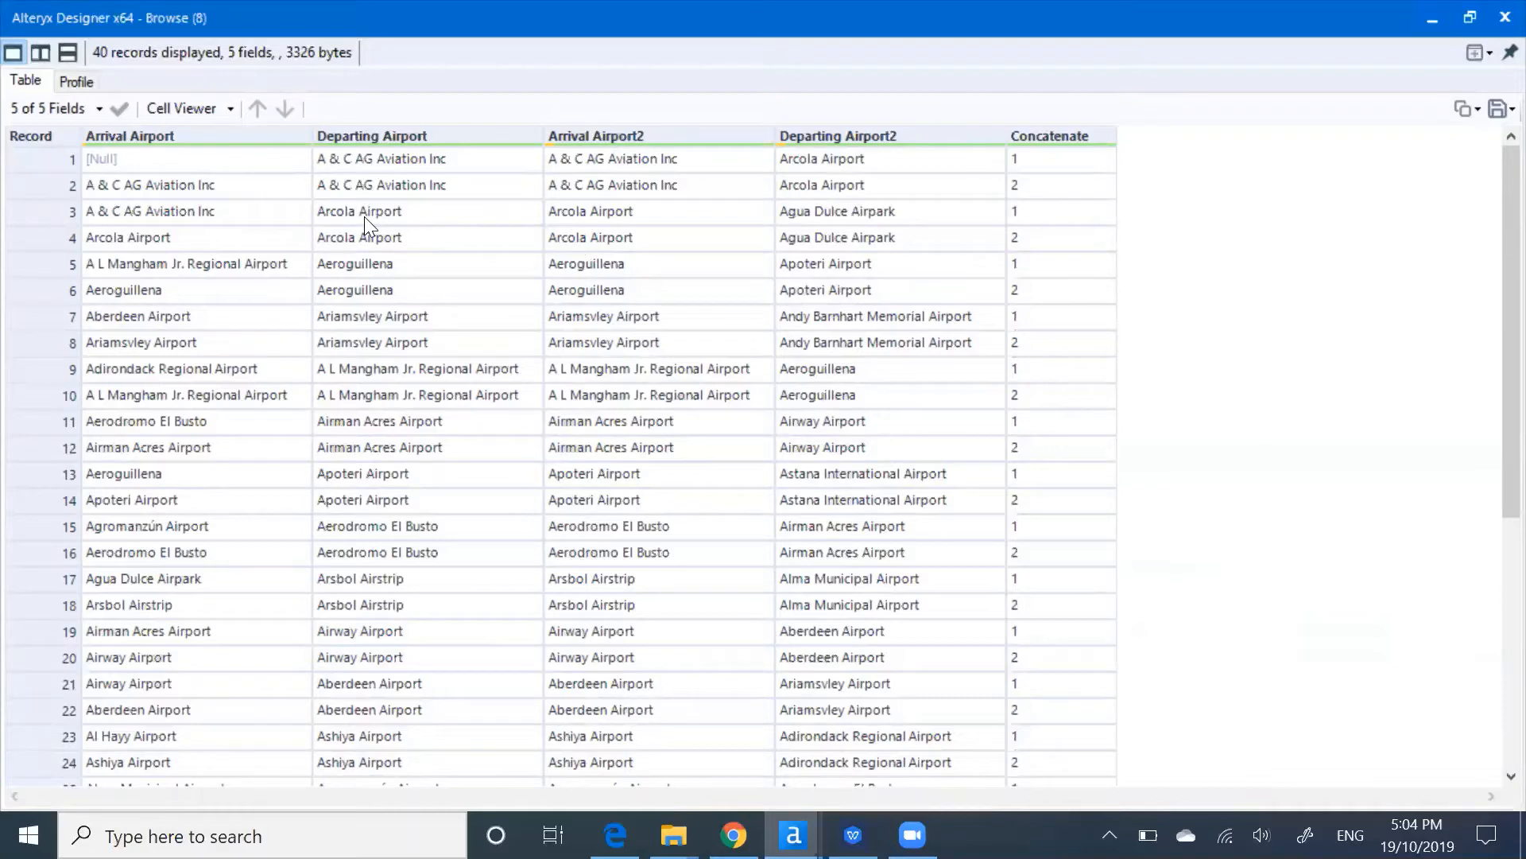
pyautogui.click(1496, 23)
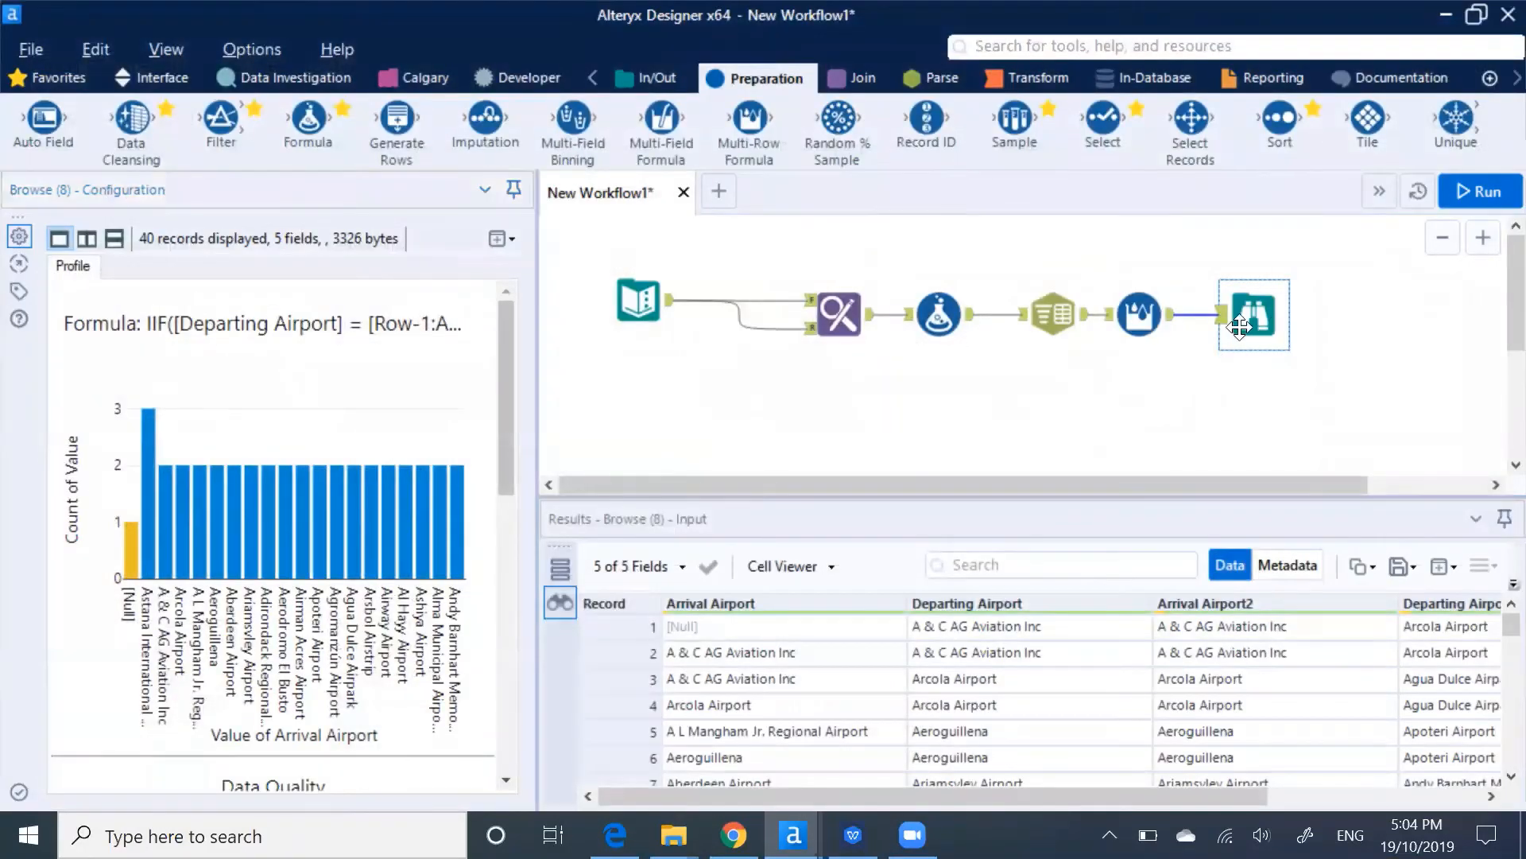
# Replace the Browse tool with a copy of the Multi-Row Formula tool connected to the original's output.
pyautogui.press('Delete')
pyautogui.click(1140, 322)
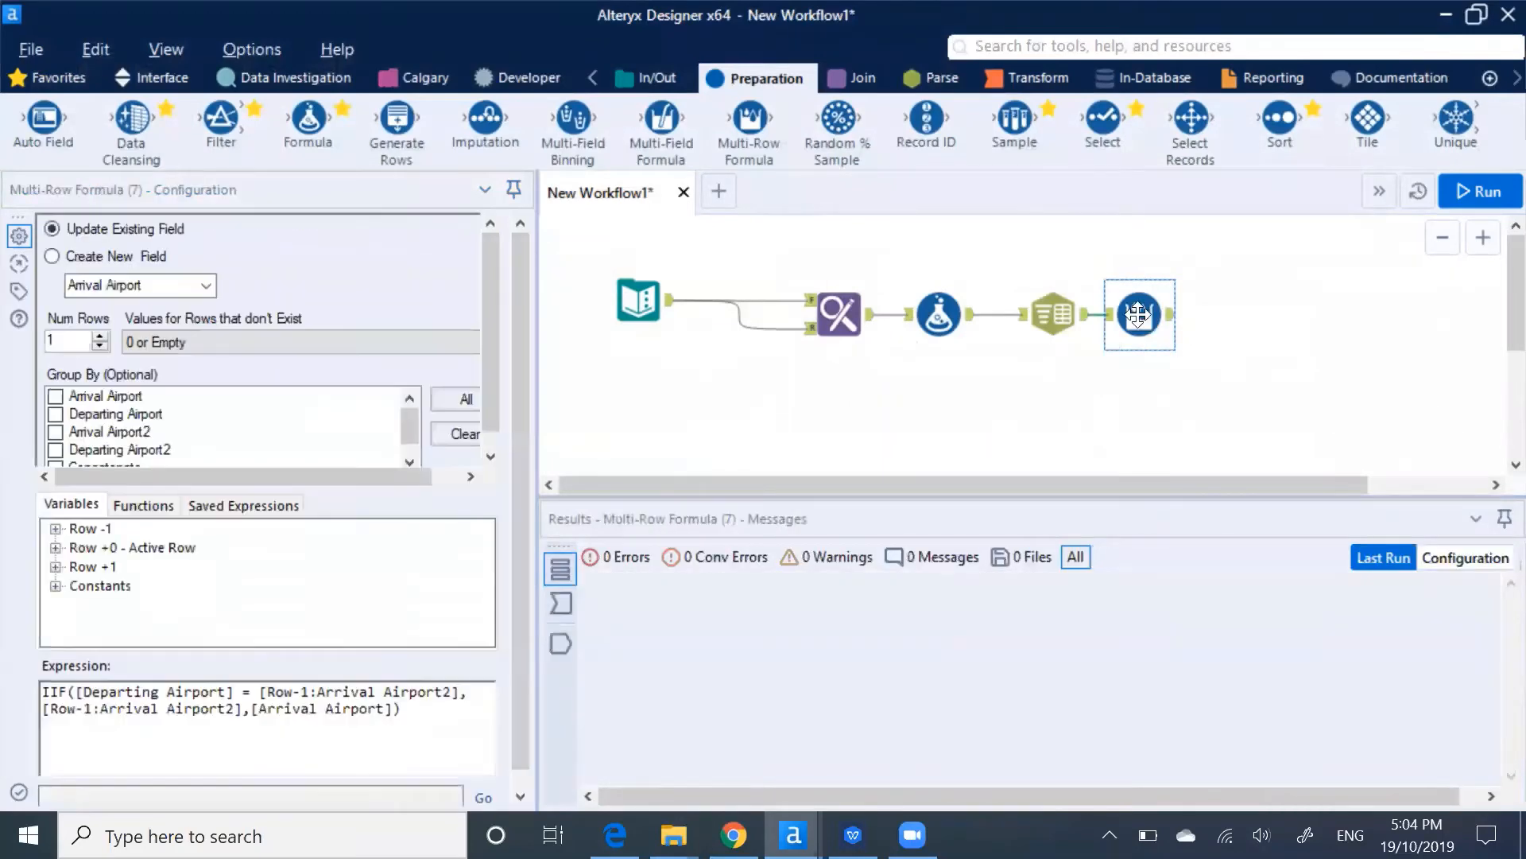
pyautogui.click(1216, 368)
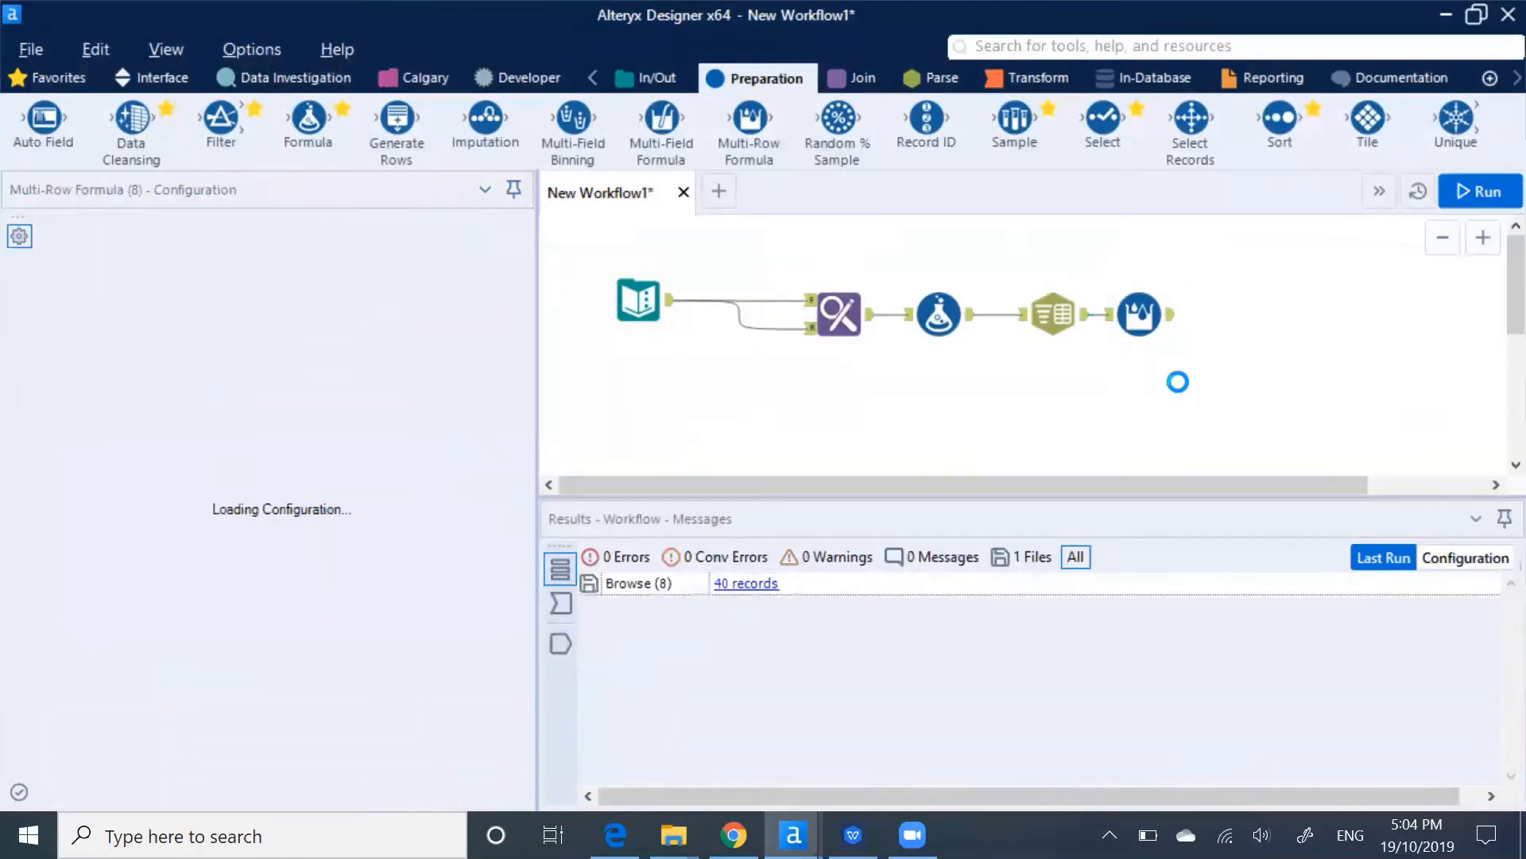
pyautogui.moveTo(1248, 381); pyautogui.dragTo(1234, 294)
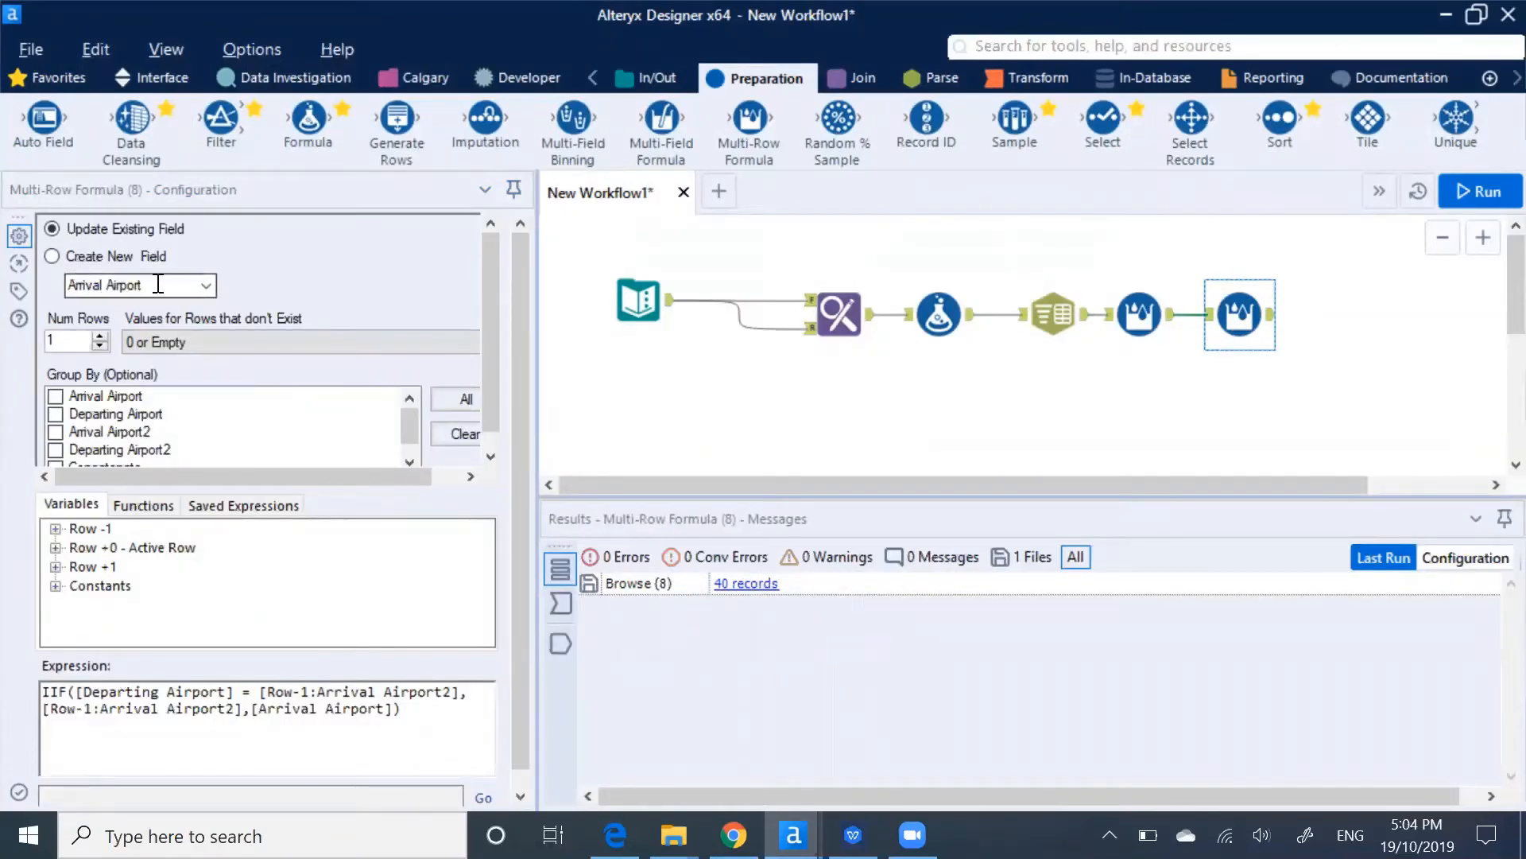
# Set the second Multi-Row Formula to update the existing Departing Airport field and show its input data.
pyautogui.click(205, 284)
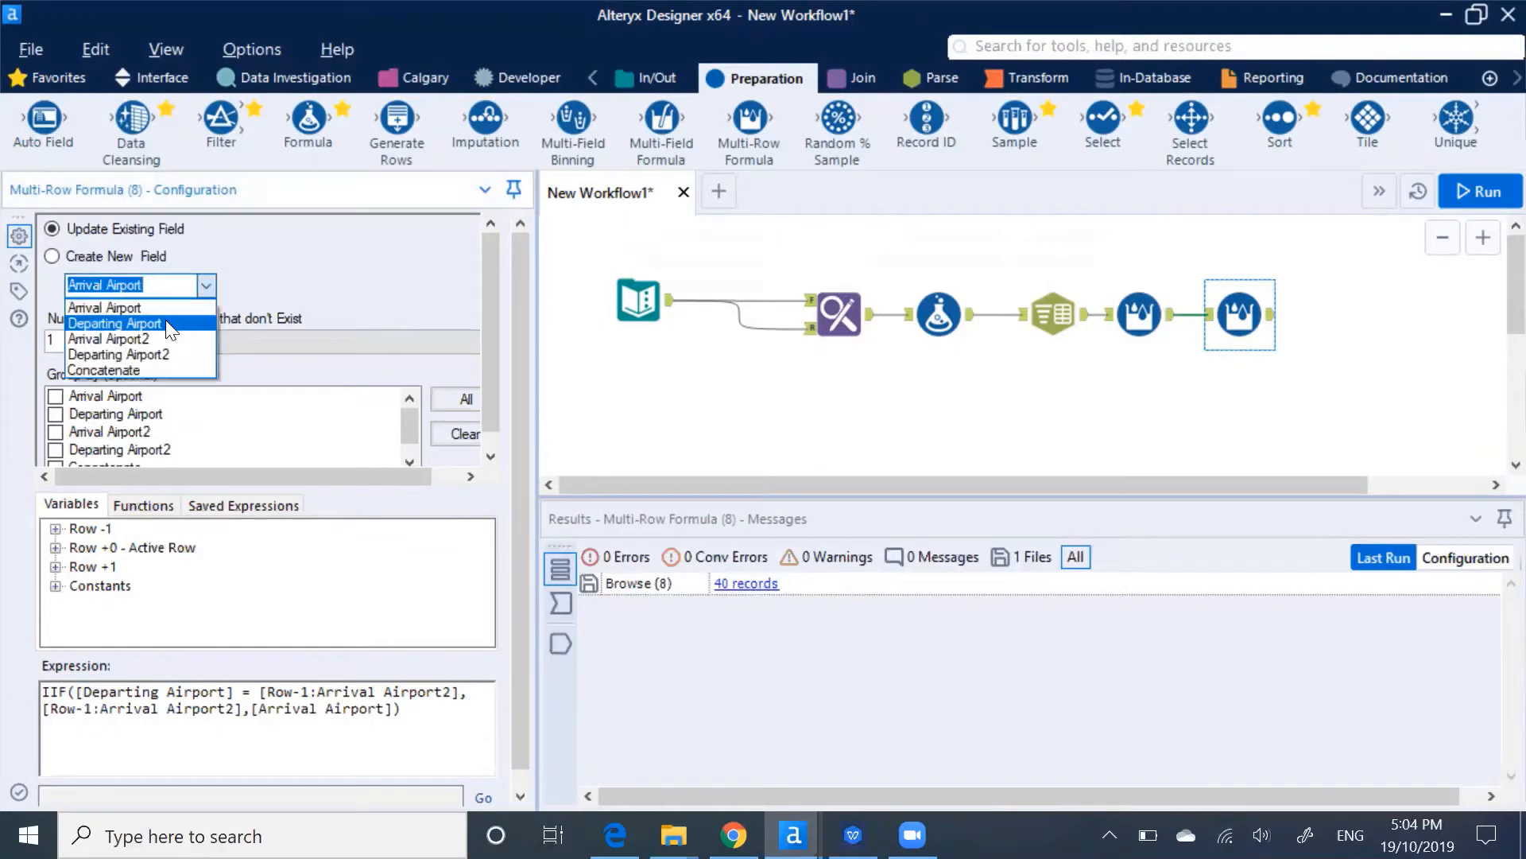
pyautogui.click(175, 325)
pyautogui.click(127, 696)
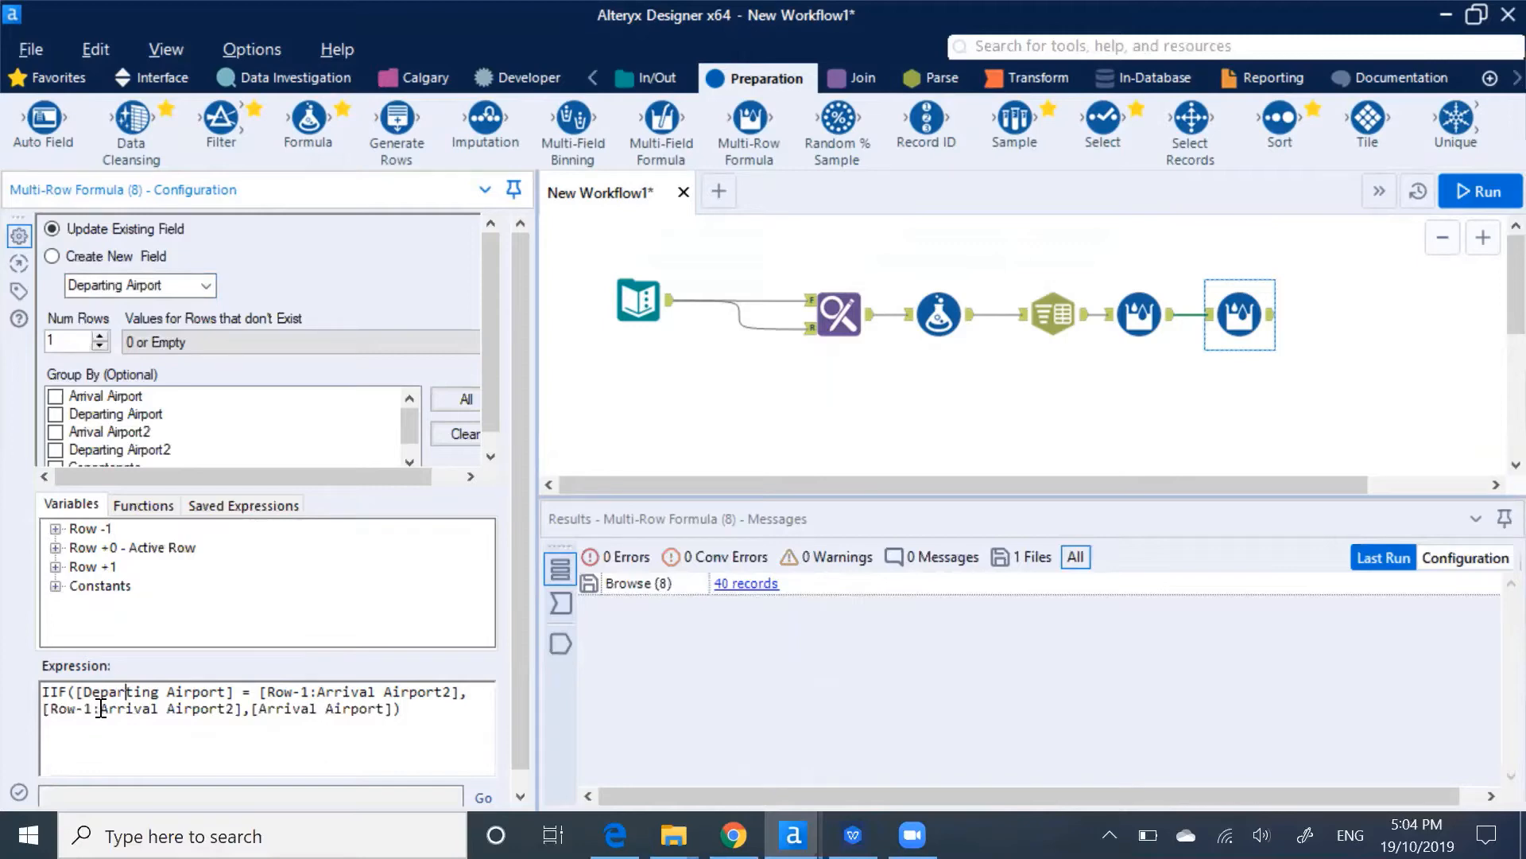
pyautogui.click(560, 602)
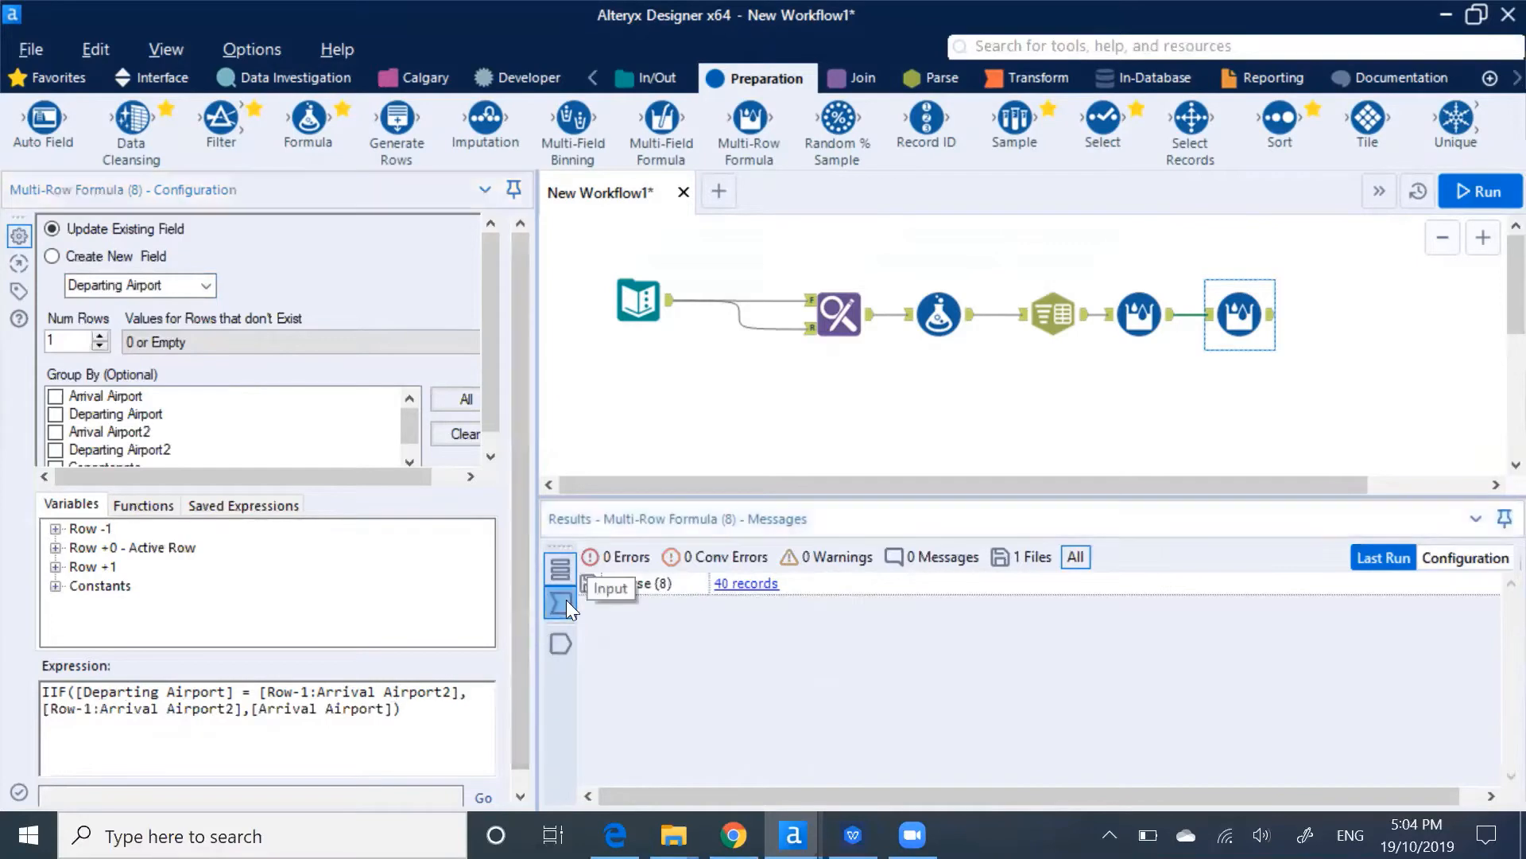
pyautogui.moveTo(1228, 791); pyautogui.dragTo(1386, 779)
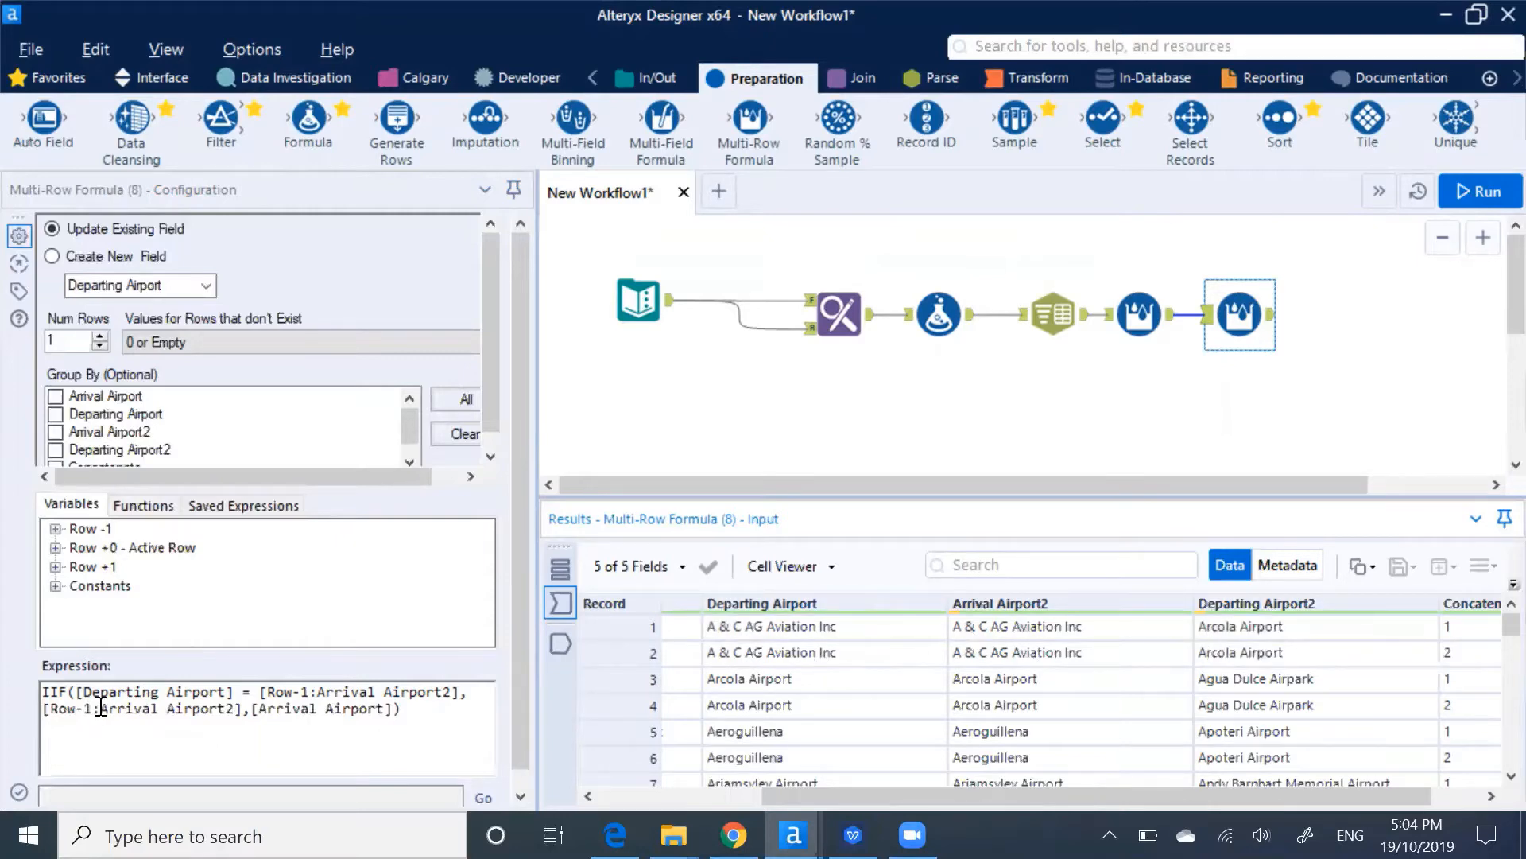
# Change the IIF's true result to [Row-1:Departing Airport2] and its false result to [Departing Airport].
pyautogui.moveTo(101, 706); pyautogui.dragTo(158, 702)
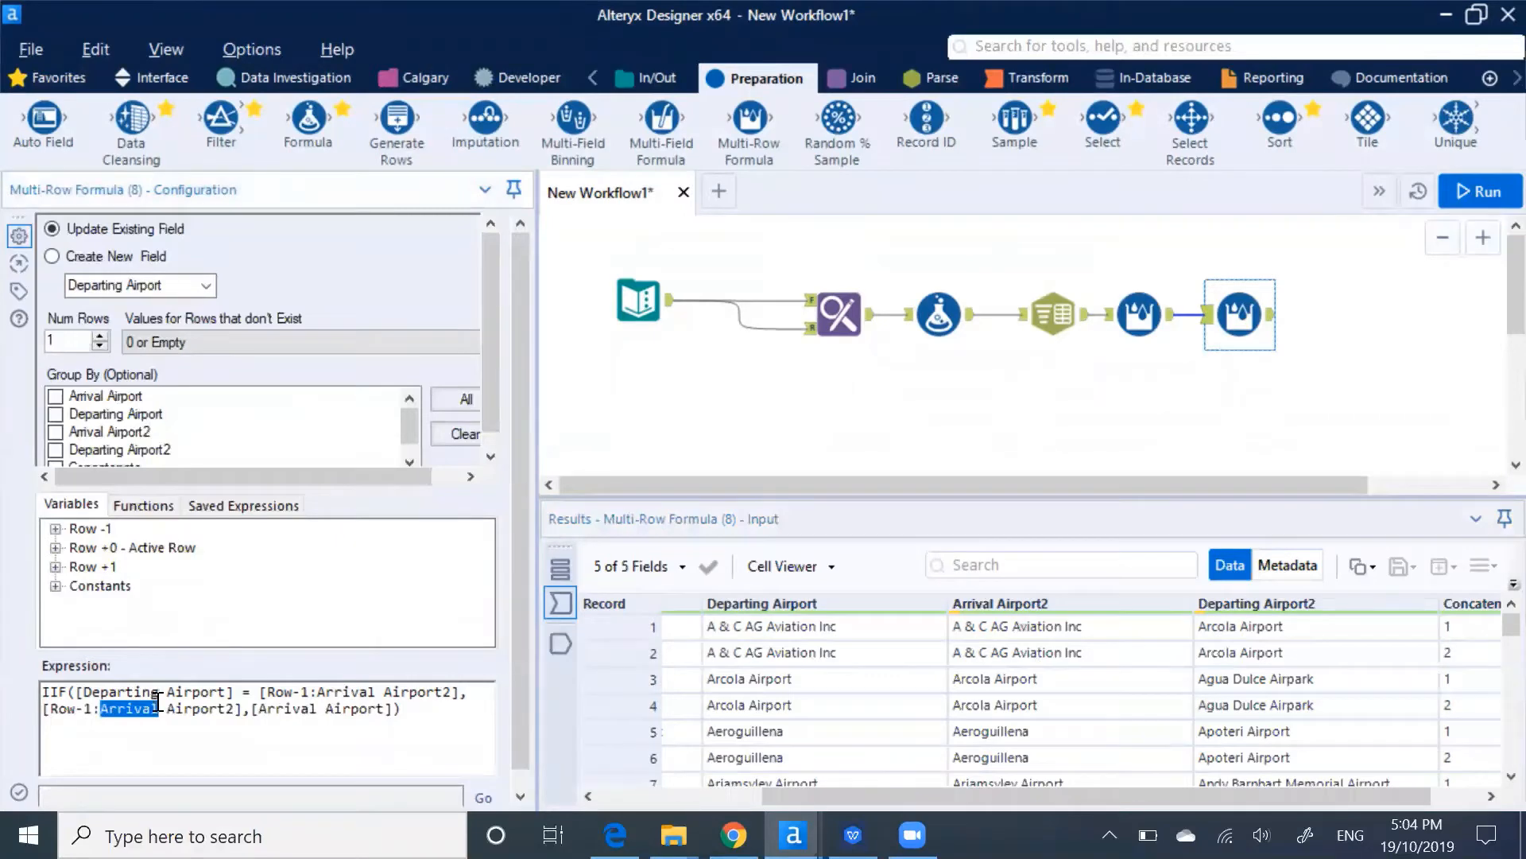
pyautogui.write('Departing')
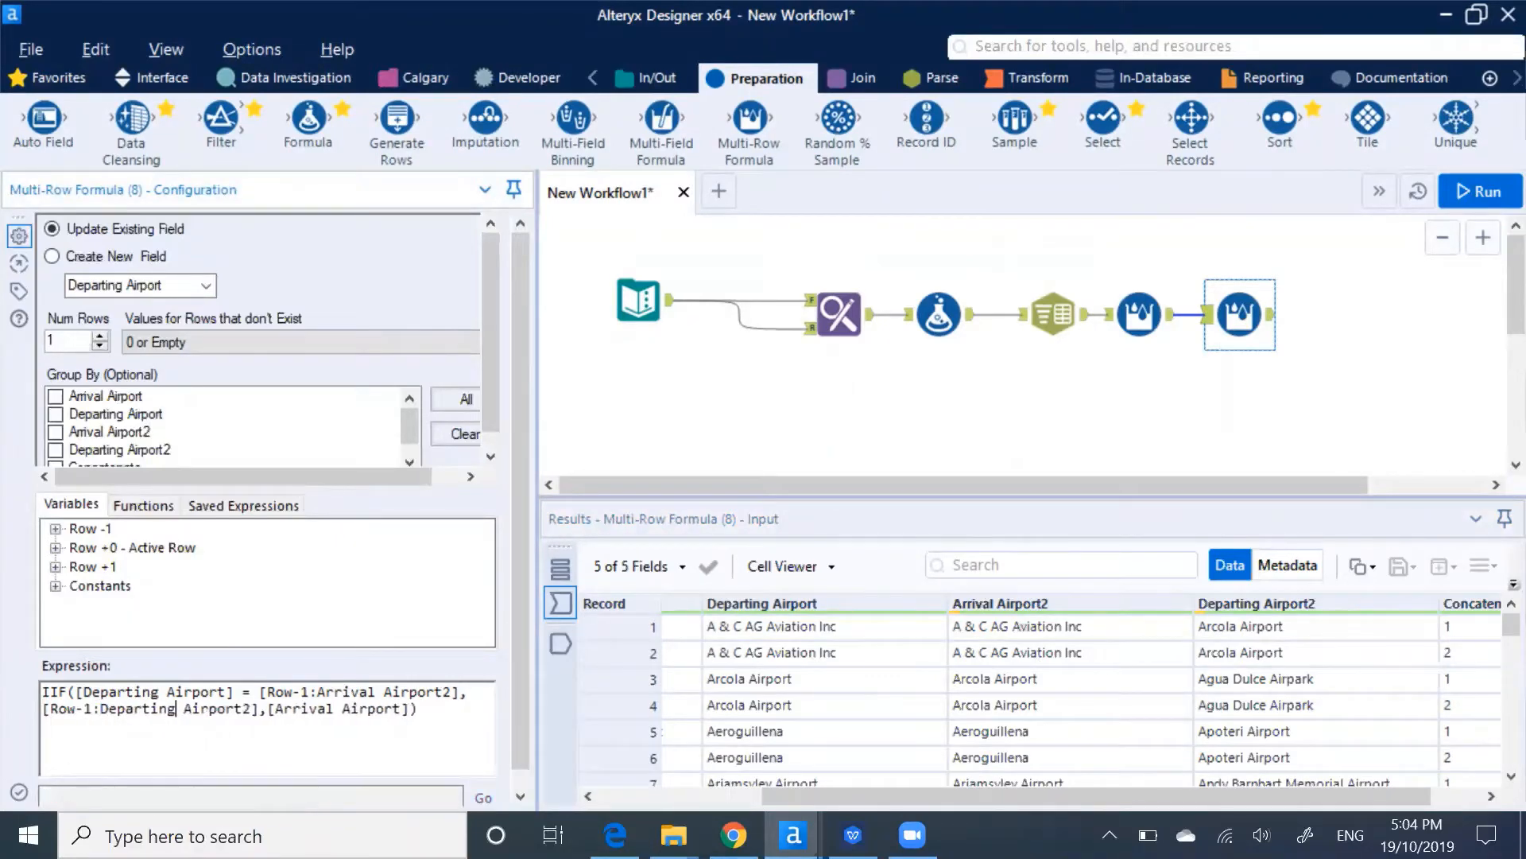
pyautogui.press('Delete')
pyautogui.moveTo(275, 708); pyautogui.dragTo(335, 707)
pyautogui.write('Depar')
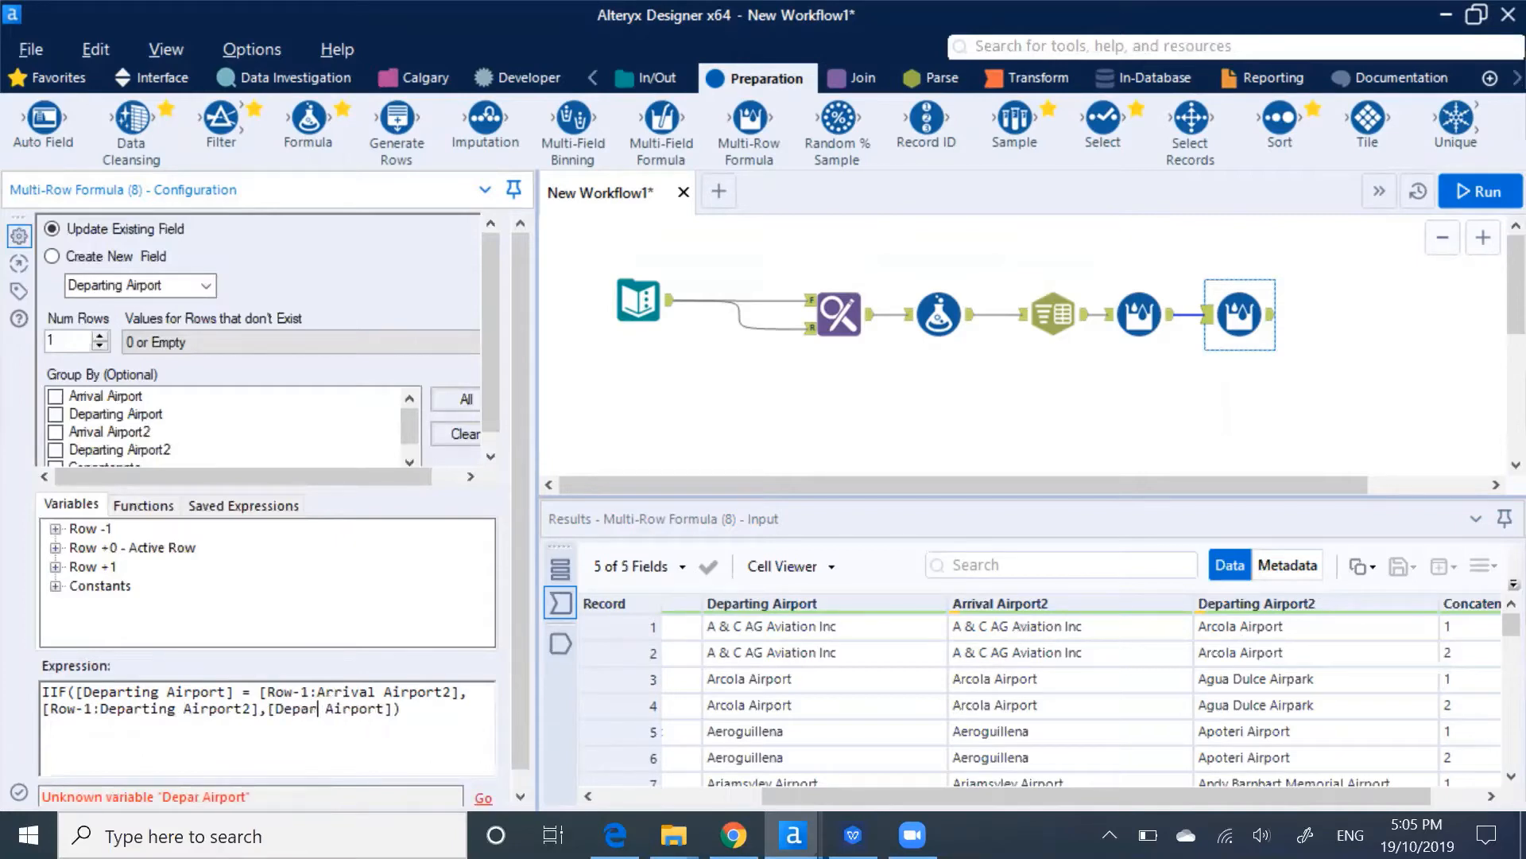
pyautogui.write('ting')
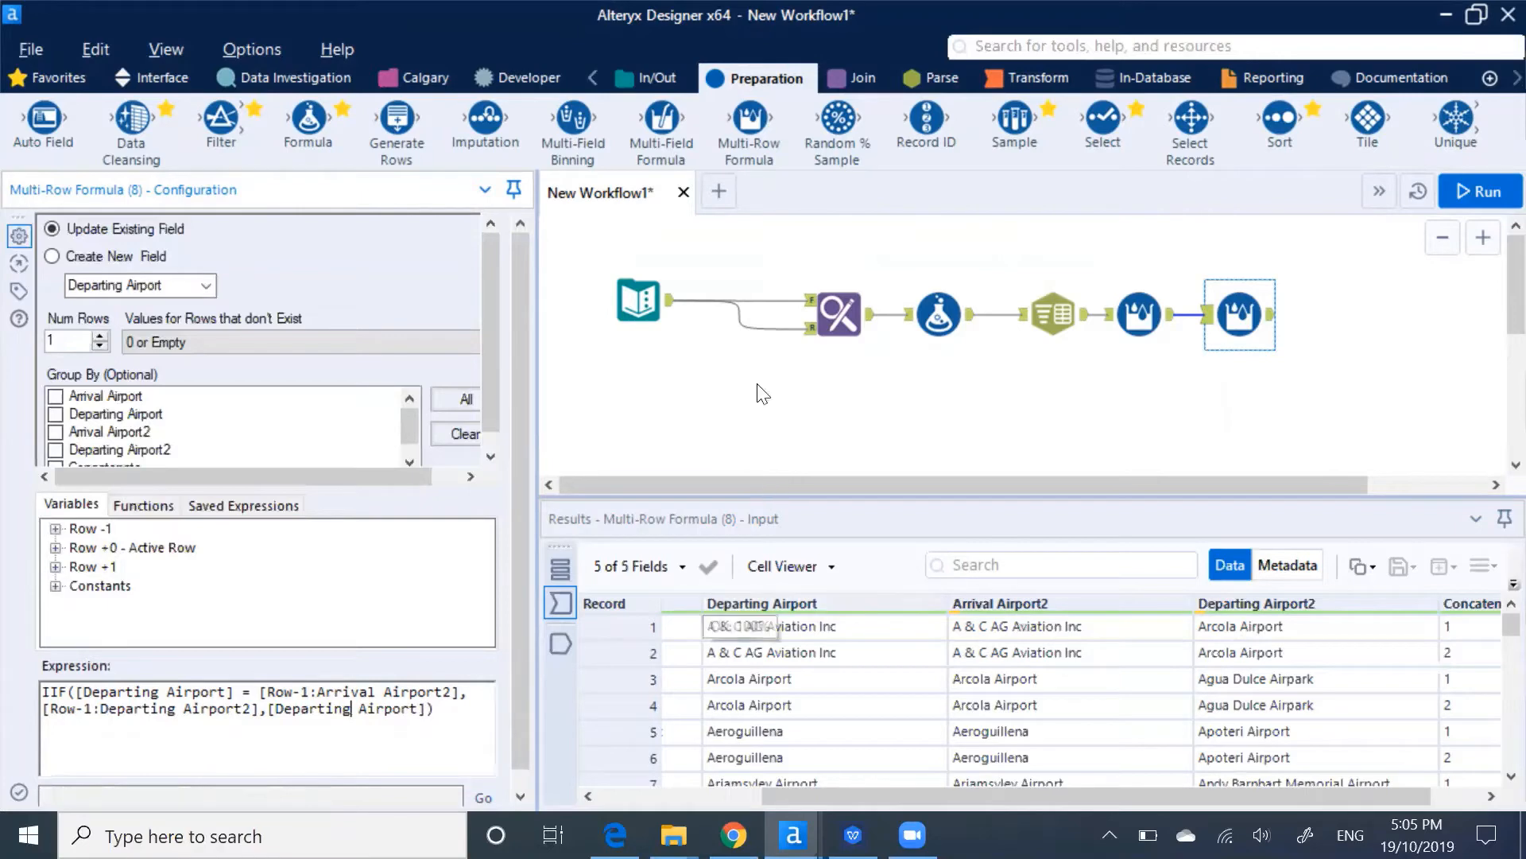
# Attach a Browse tool to the second Multi-Row Formula's output and run the workflow.
pyautogui.hotkey('ctrl', 'r')
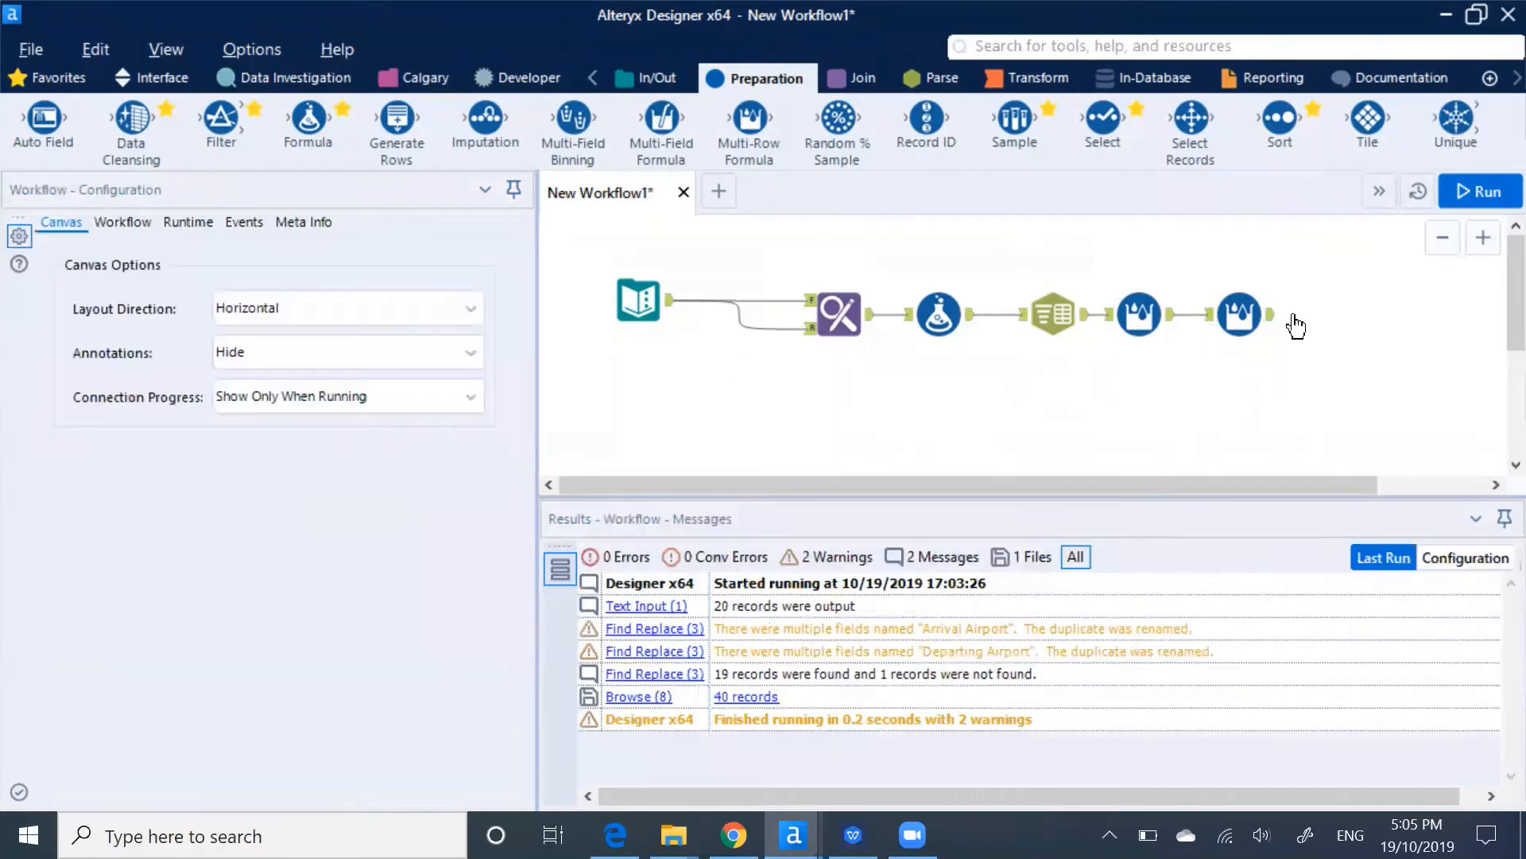
pyautogui.hotkey('ctrl', 'shift', 'b')
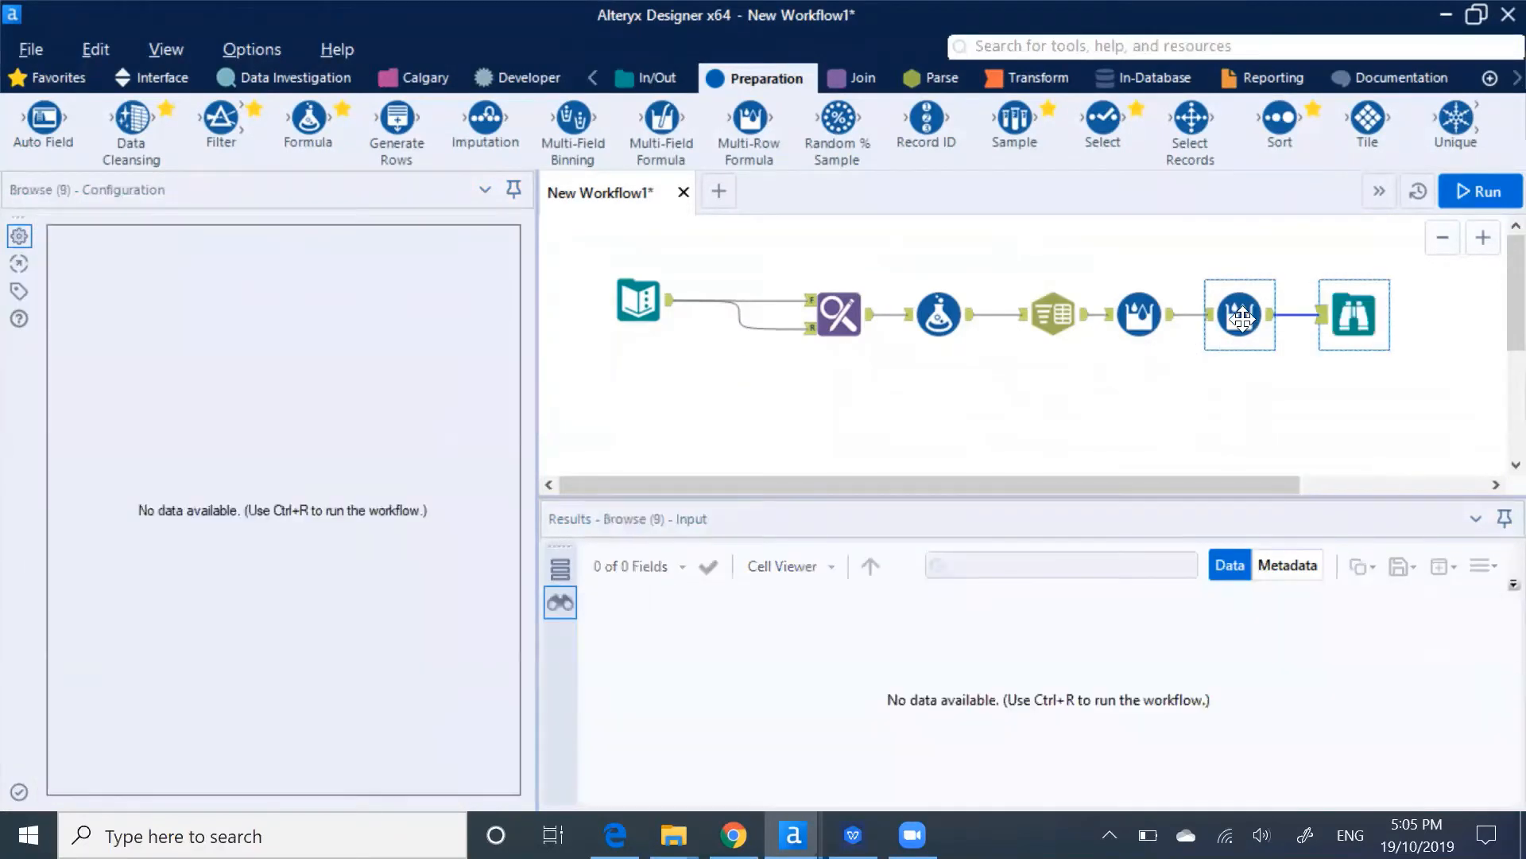
pyautogui.click(992, 401)
pyautogui.hotkey('ctrl', 'r')
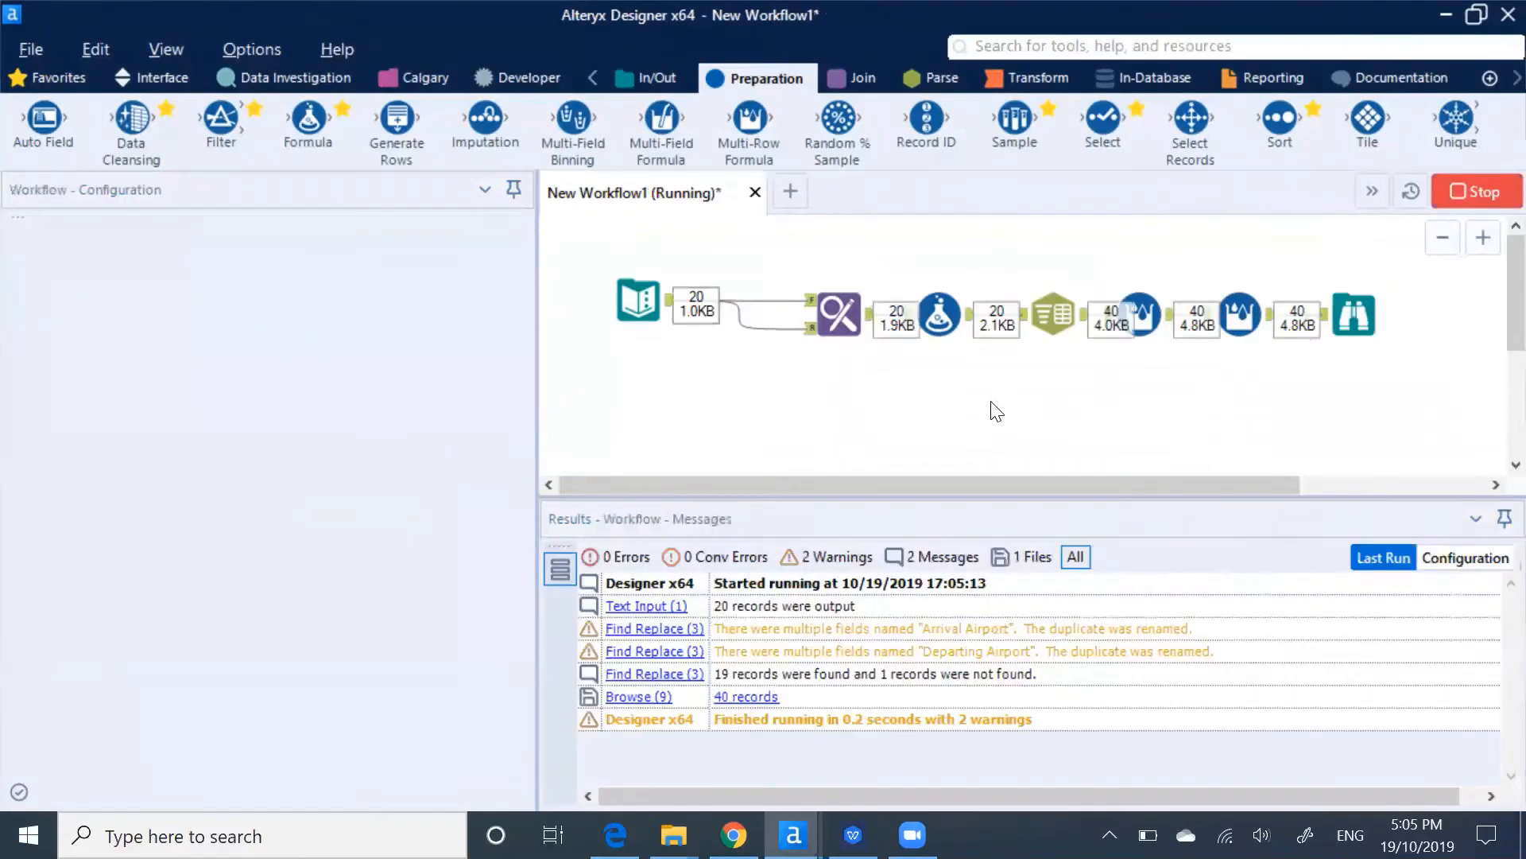
pyautogui.click(983, 509)
# Open all of the new Browse tool's records as a table in a maximized new window.
pyautogui.click(1354, 314)
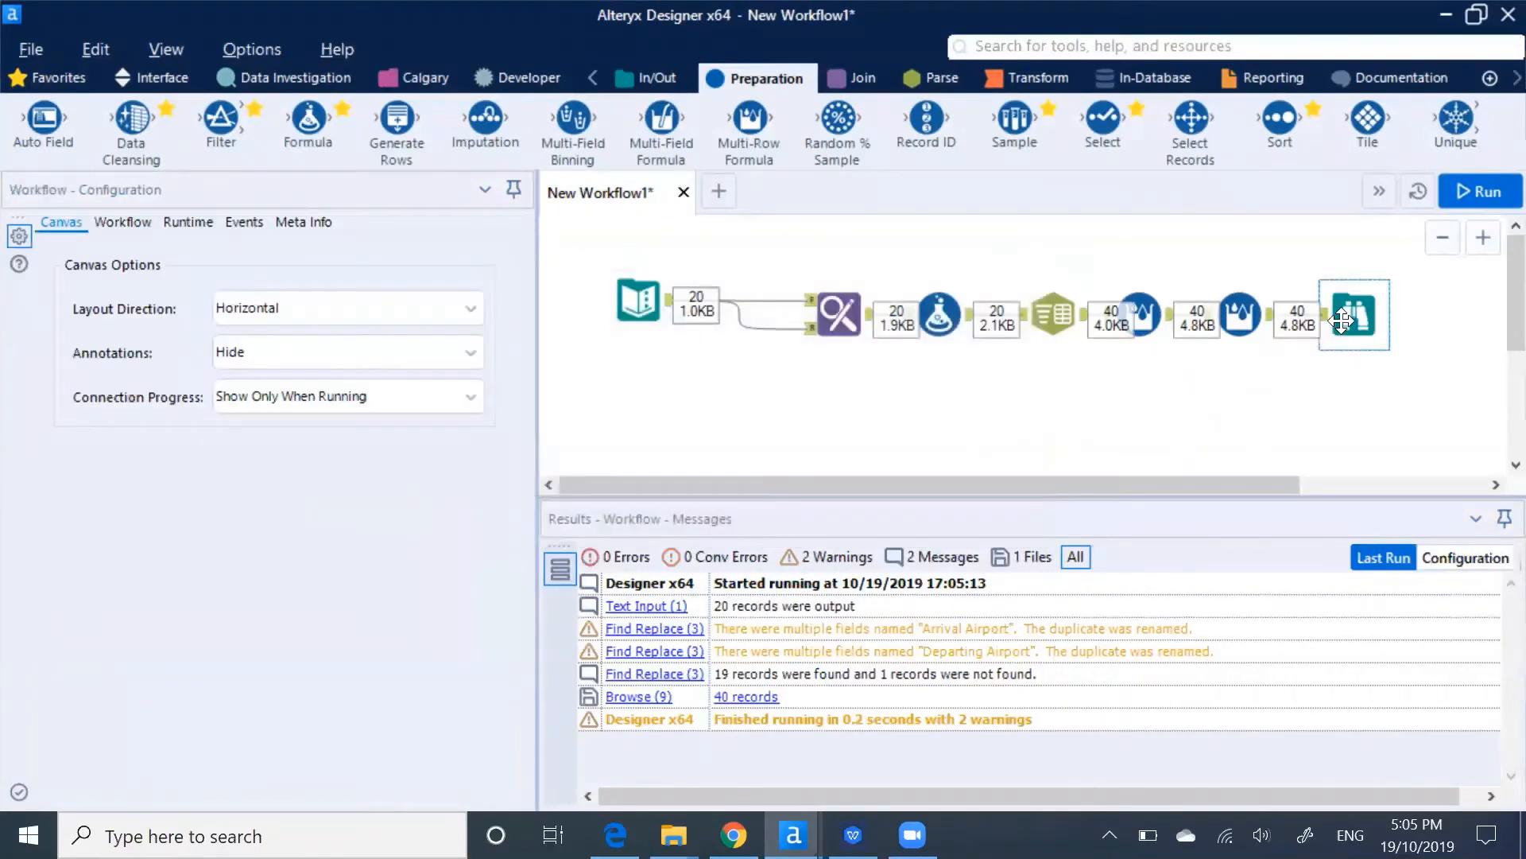
pyautogui.click(505, 238)
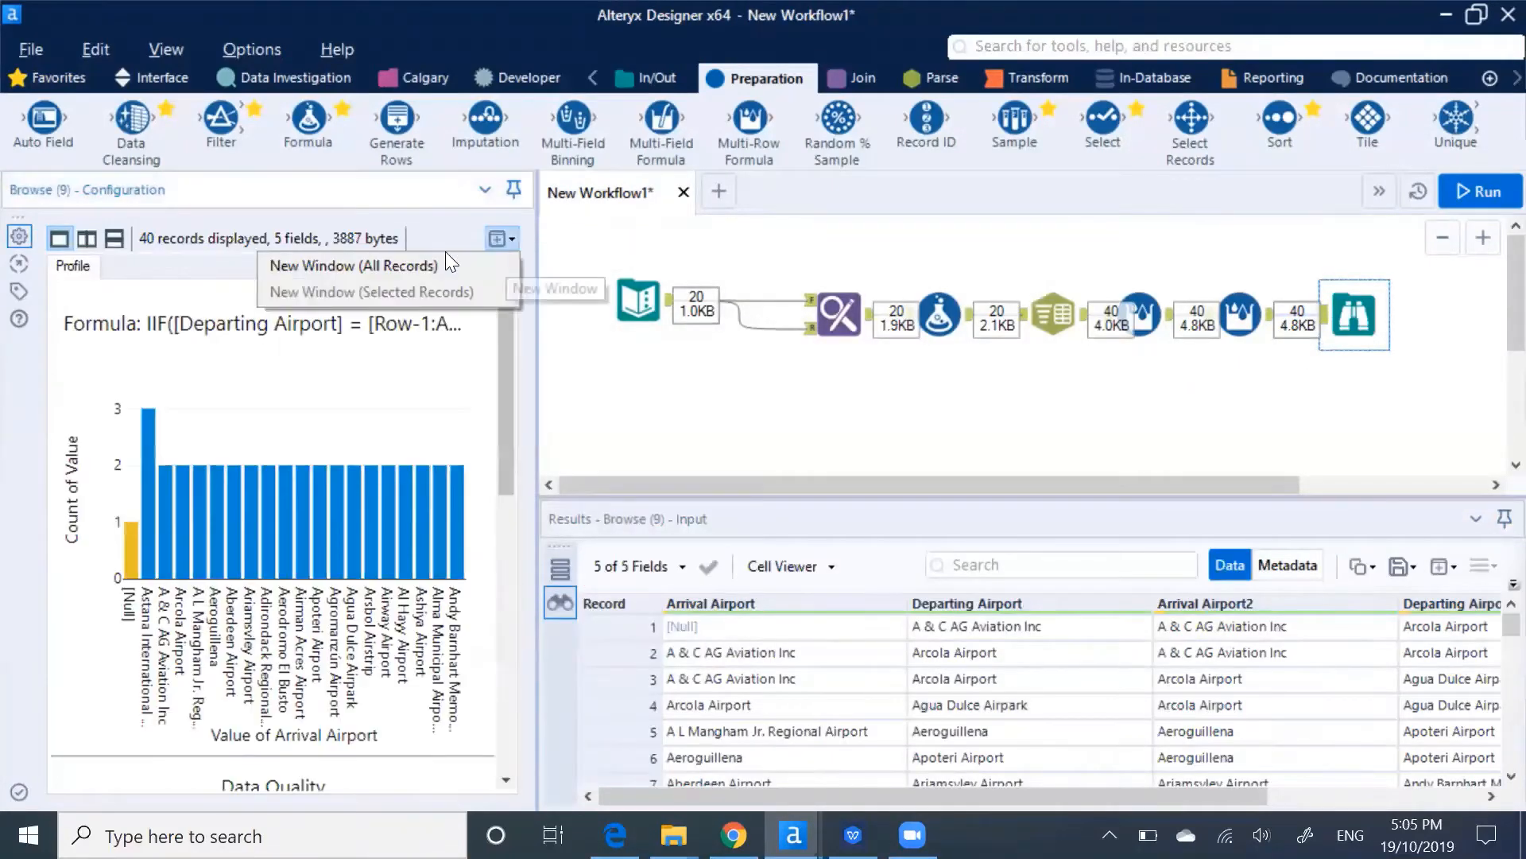
pyautogui.click(446, 261)
pyautogui.click(1190, 117)
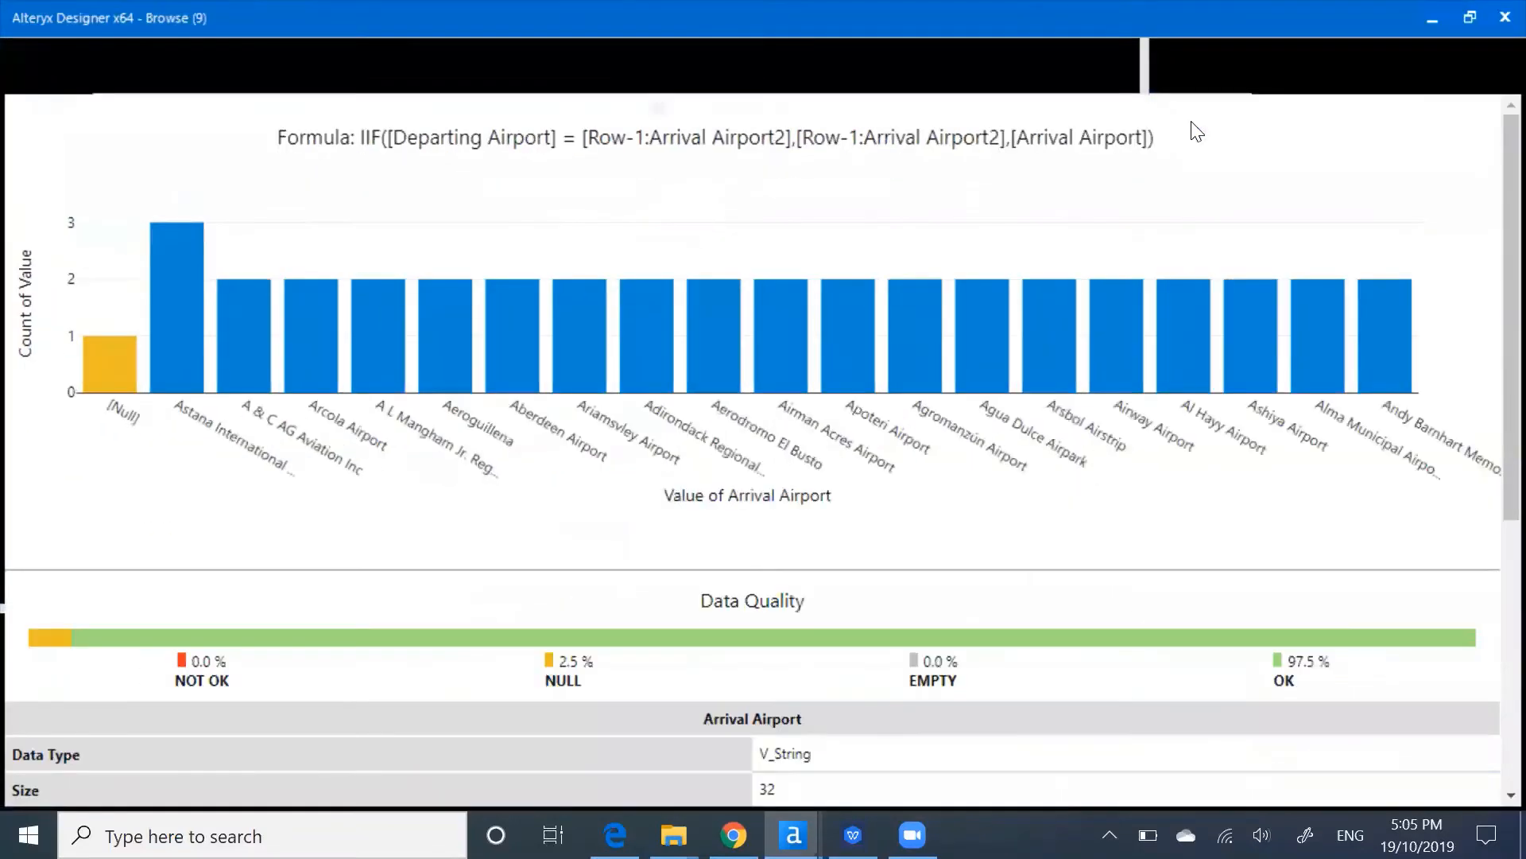
pyautogui.click(26, 81)
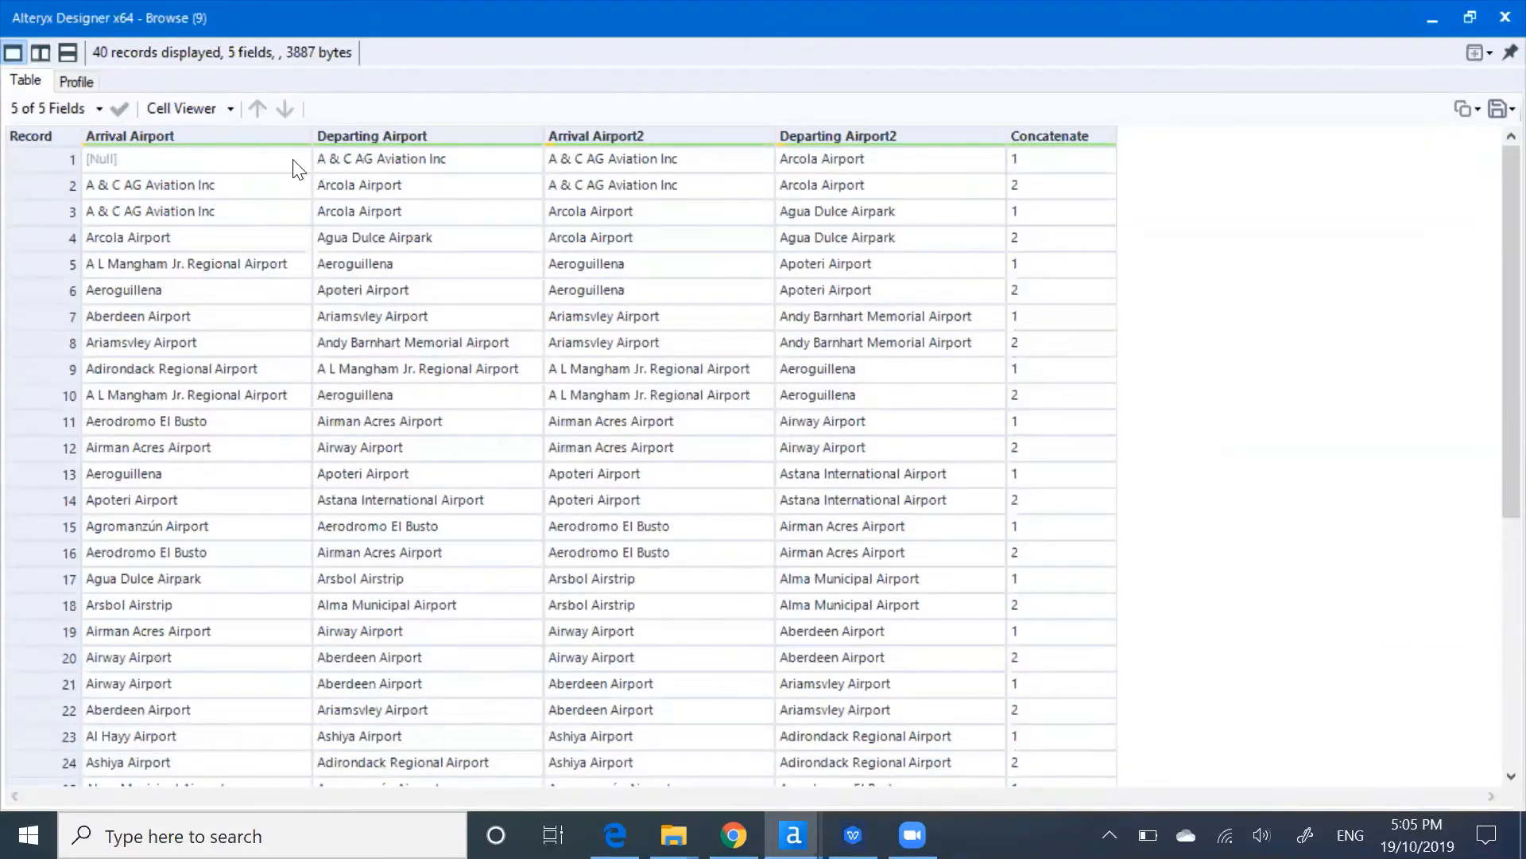
# Compare the Arrival Airport and Departing Airport values across the first four records.
pyautogui.click(358, 159)
pyautogui.click(225, 195)
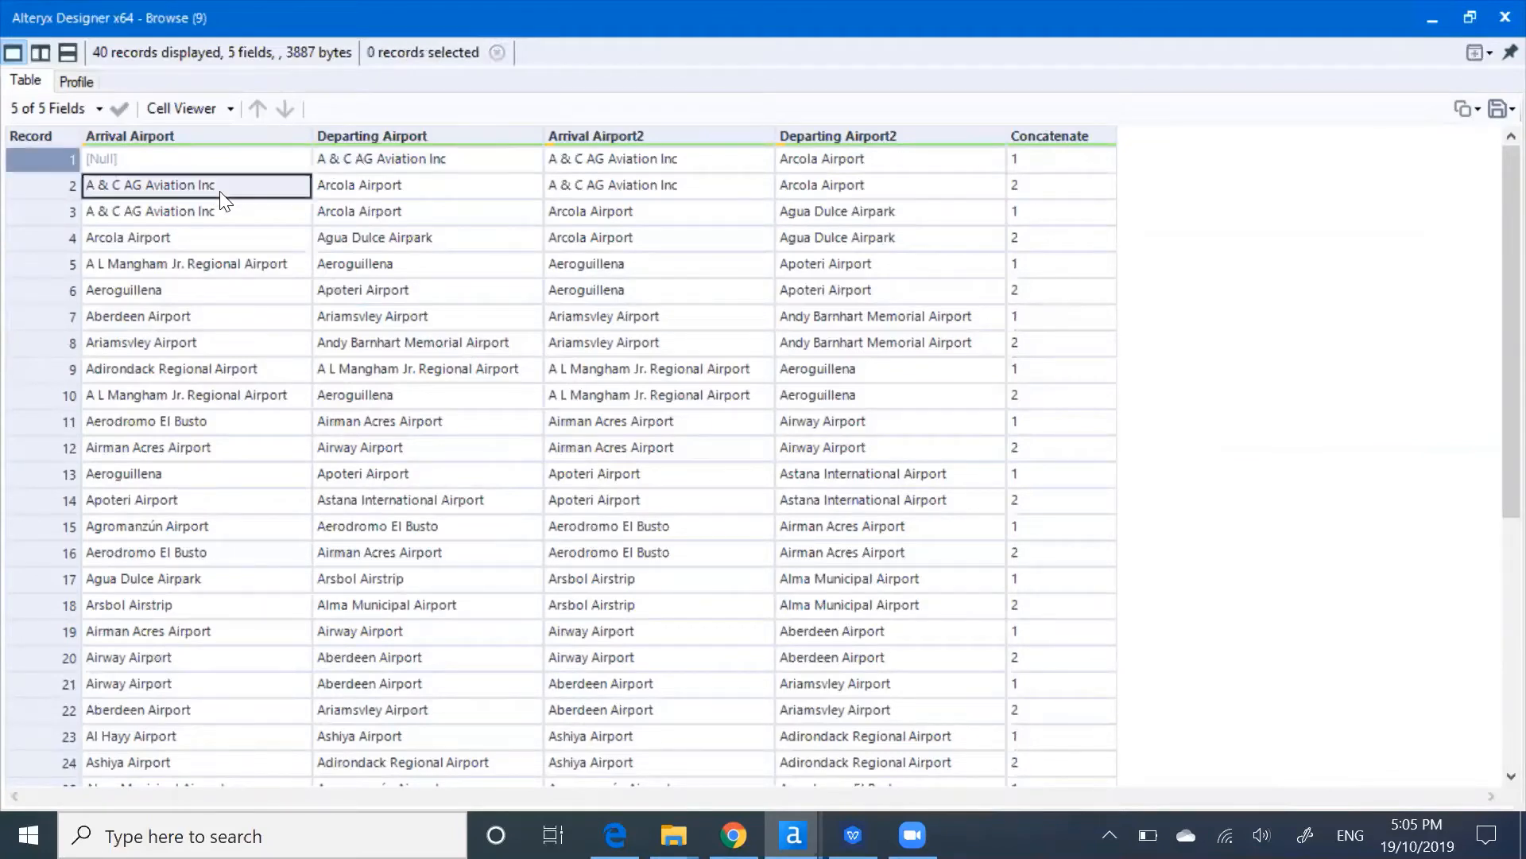
pyautogui.click(339, 186)
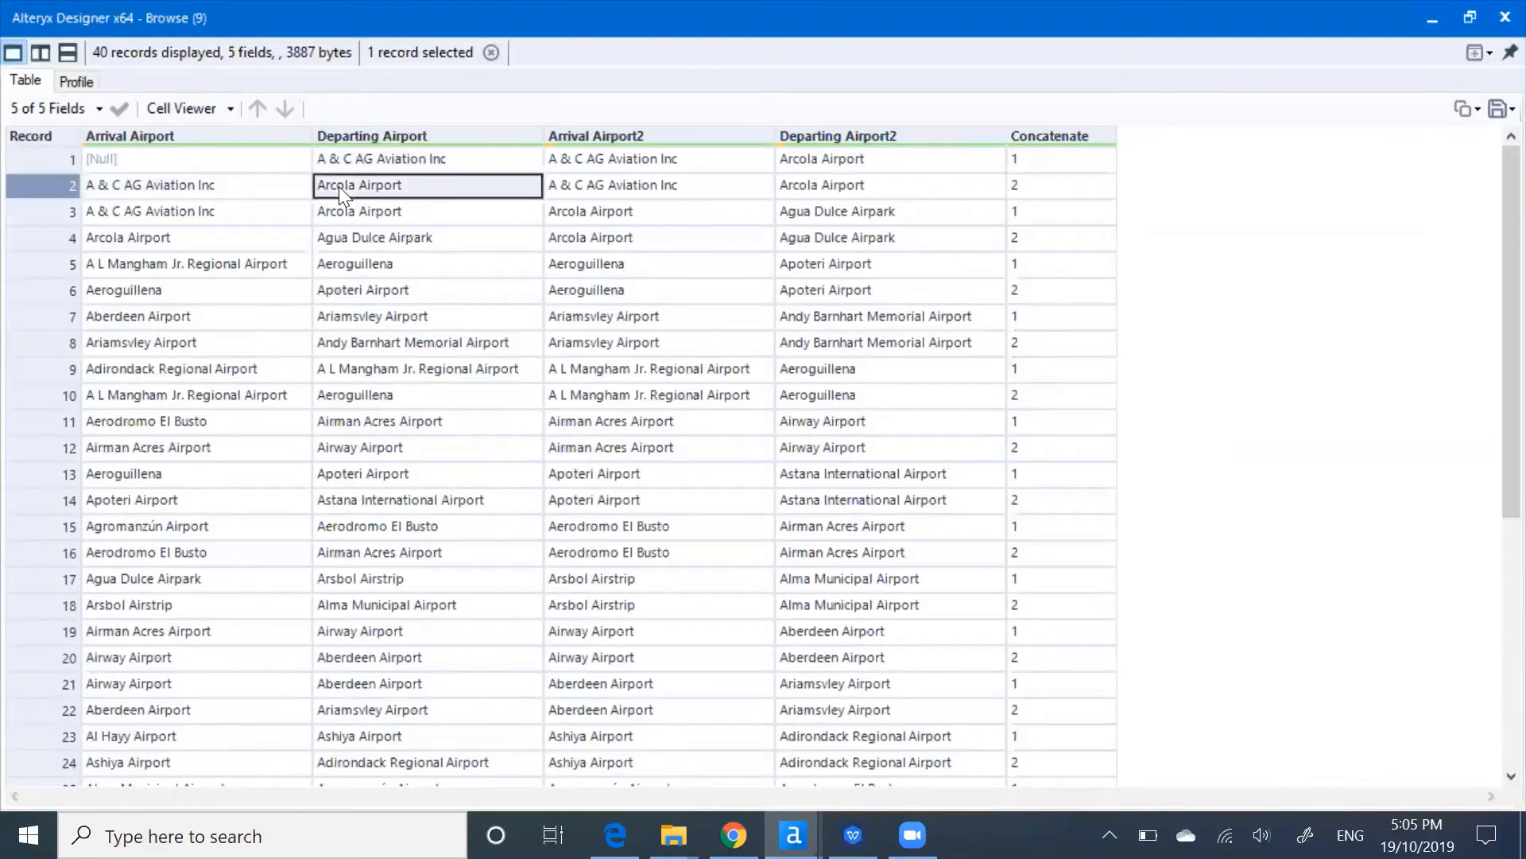
pyautogui.click(237, 220)
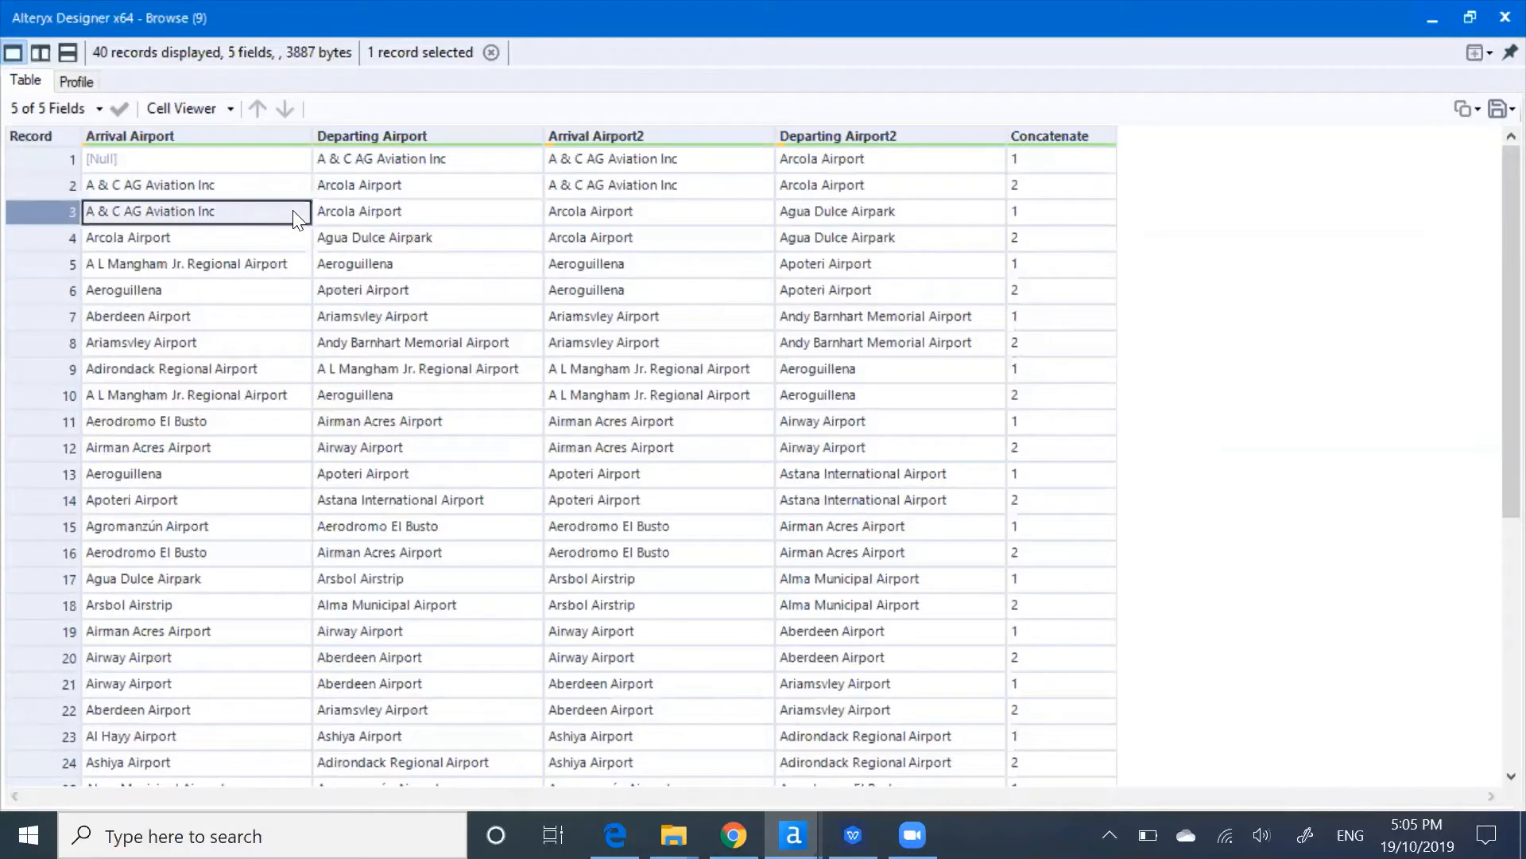
pyautogui.click(328, 219)
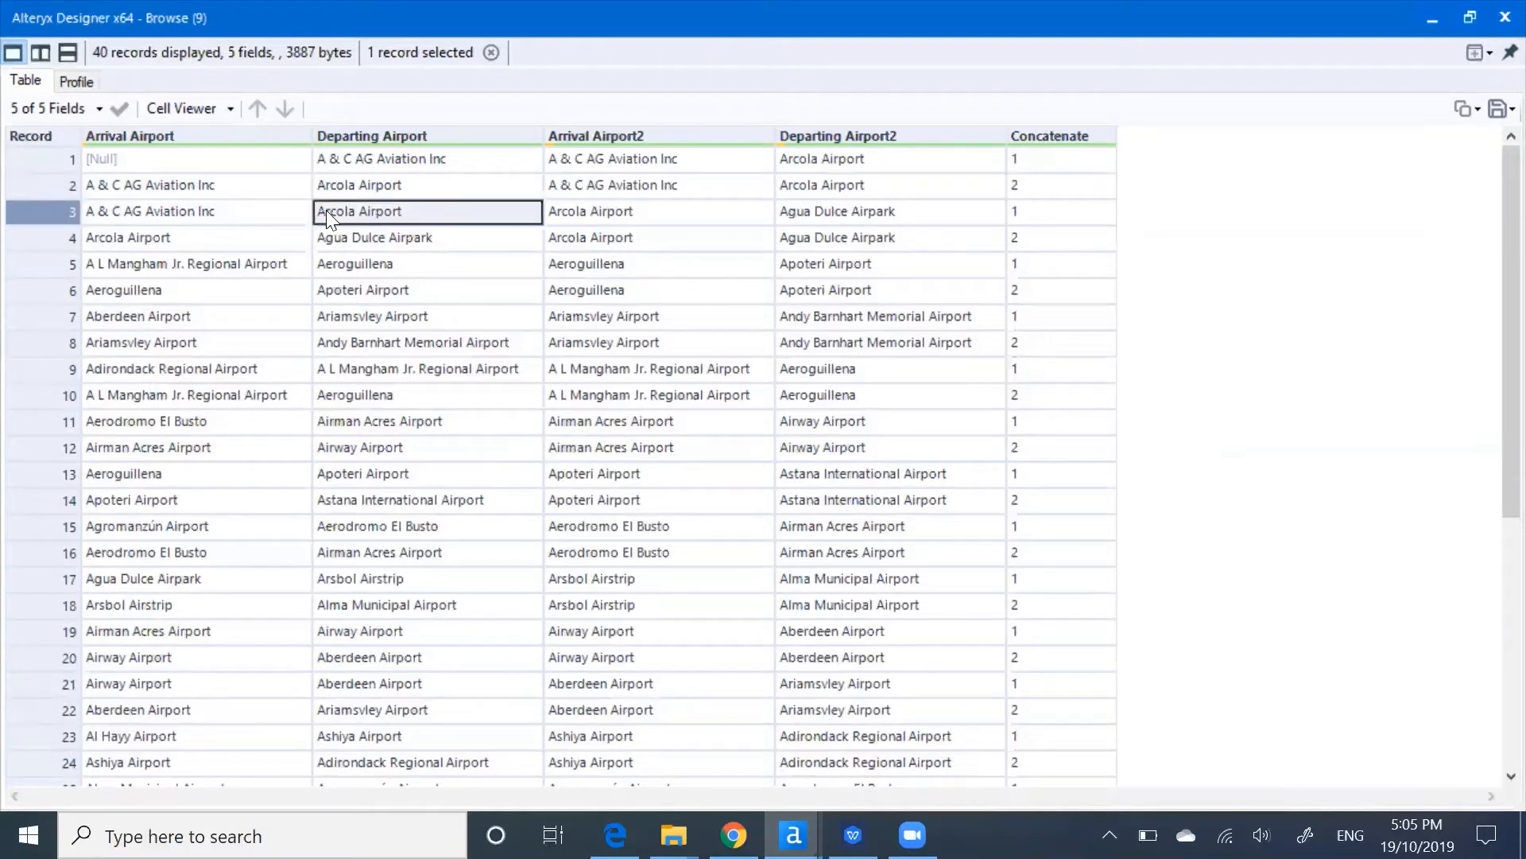
pyautogui.click(198, 245)
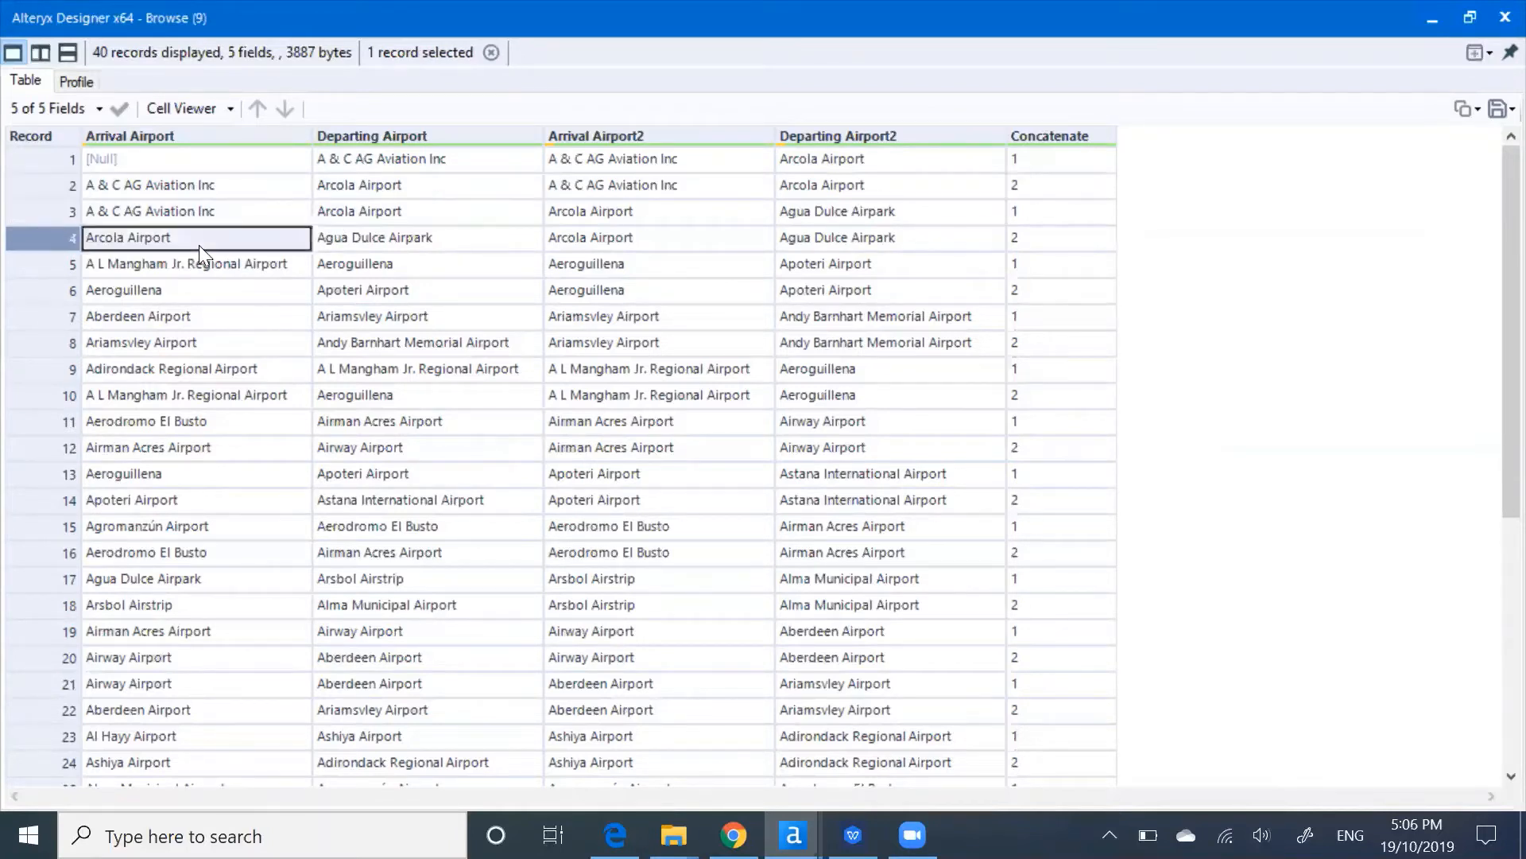
# Close the separate table window and delete the Browse tool after the second Multi-Row Formula.
pyautogui.click(363, 241)
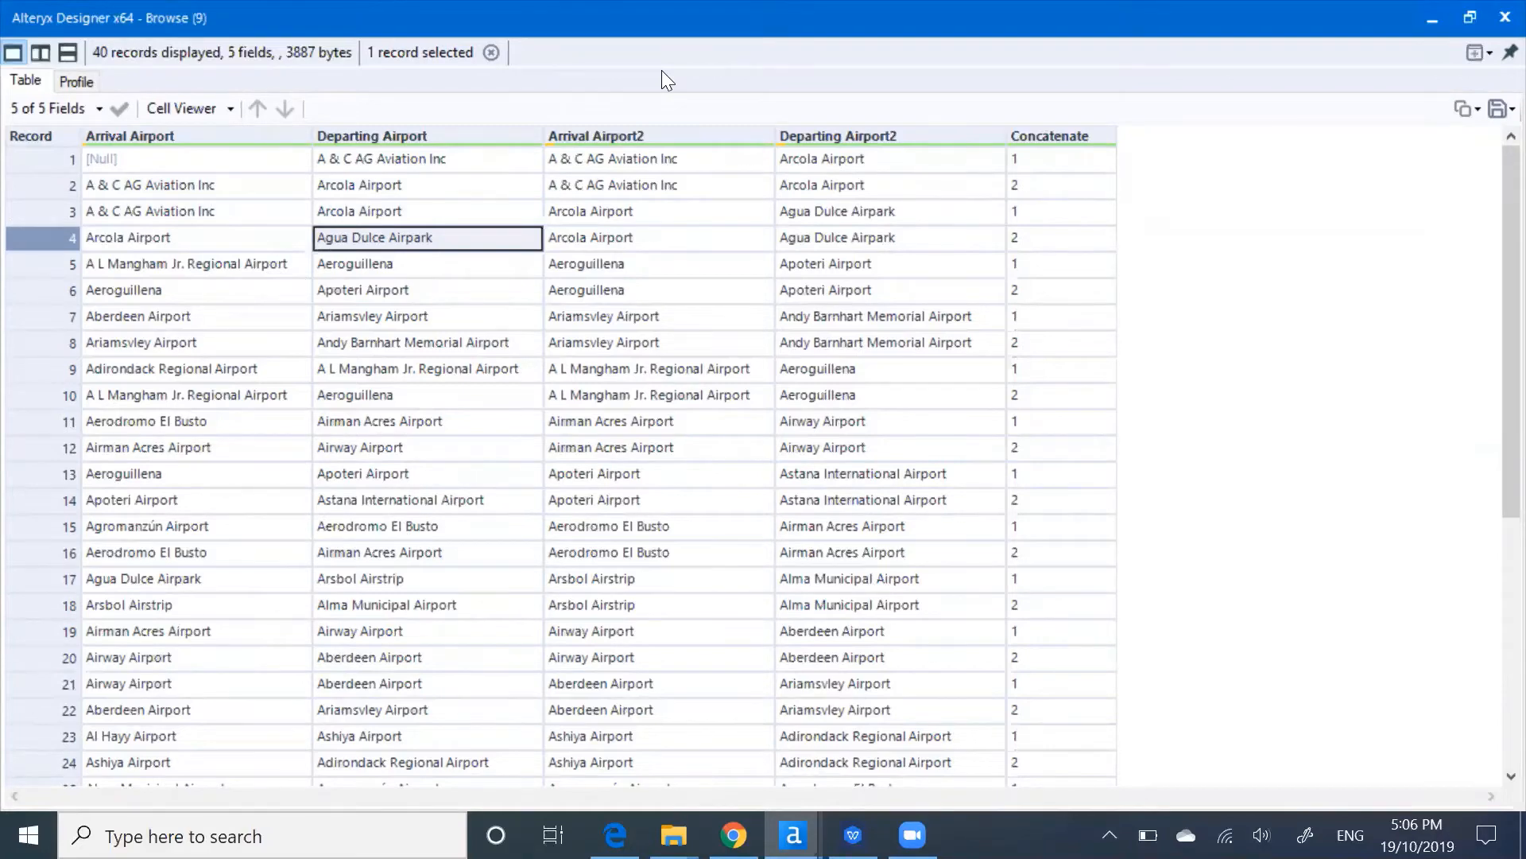
pyautogui.click(1505, 17)
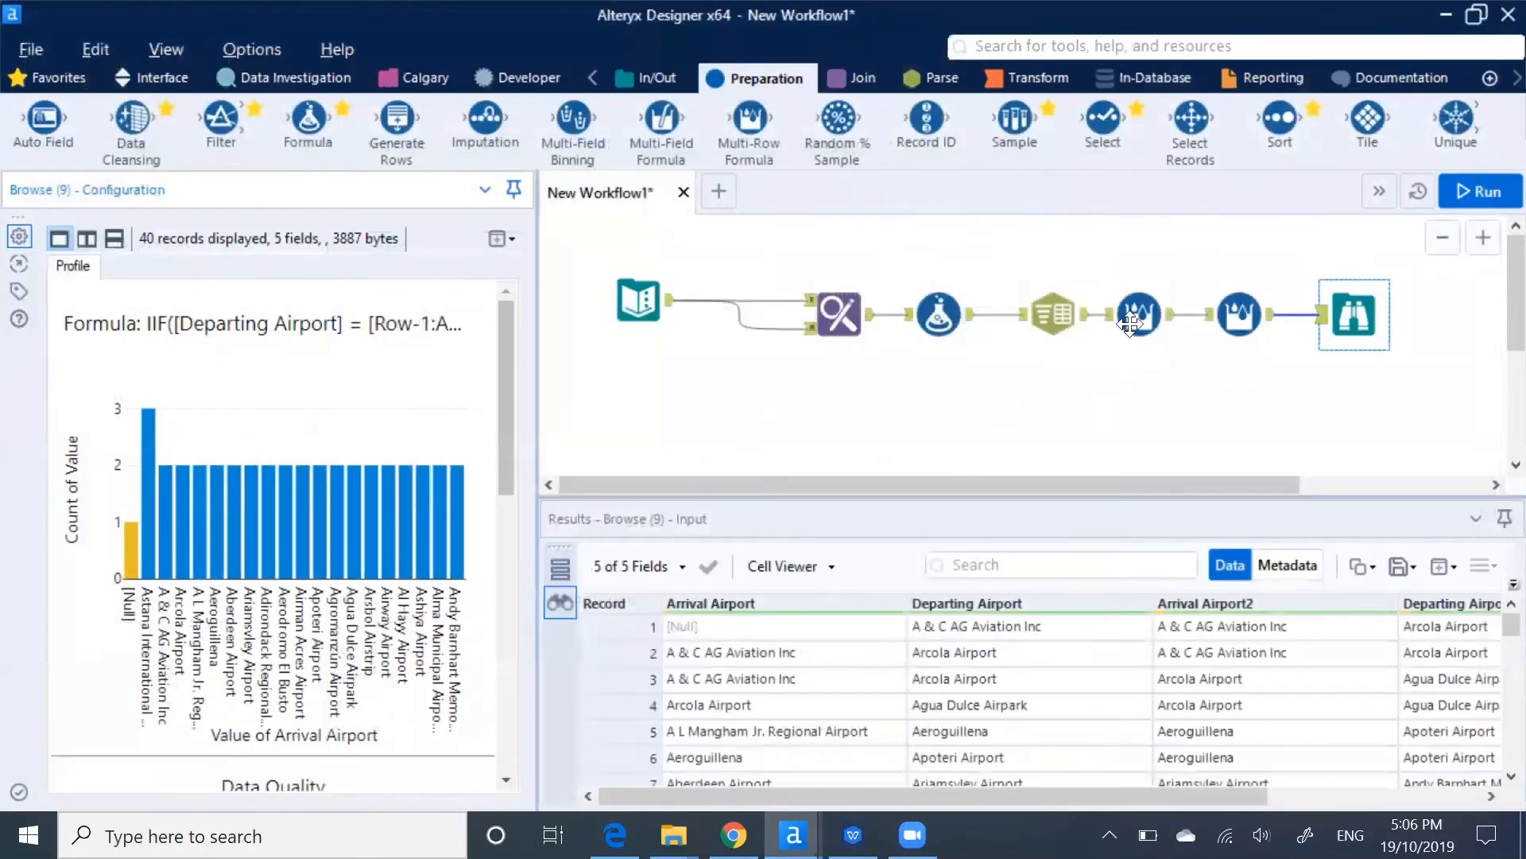
pyautogui.click(1042, 417)
pyautogui.moveTo(1024, 486); pyautogui.dragTo(1213, 450)
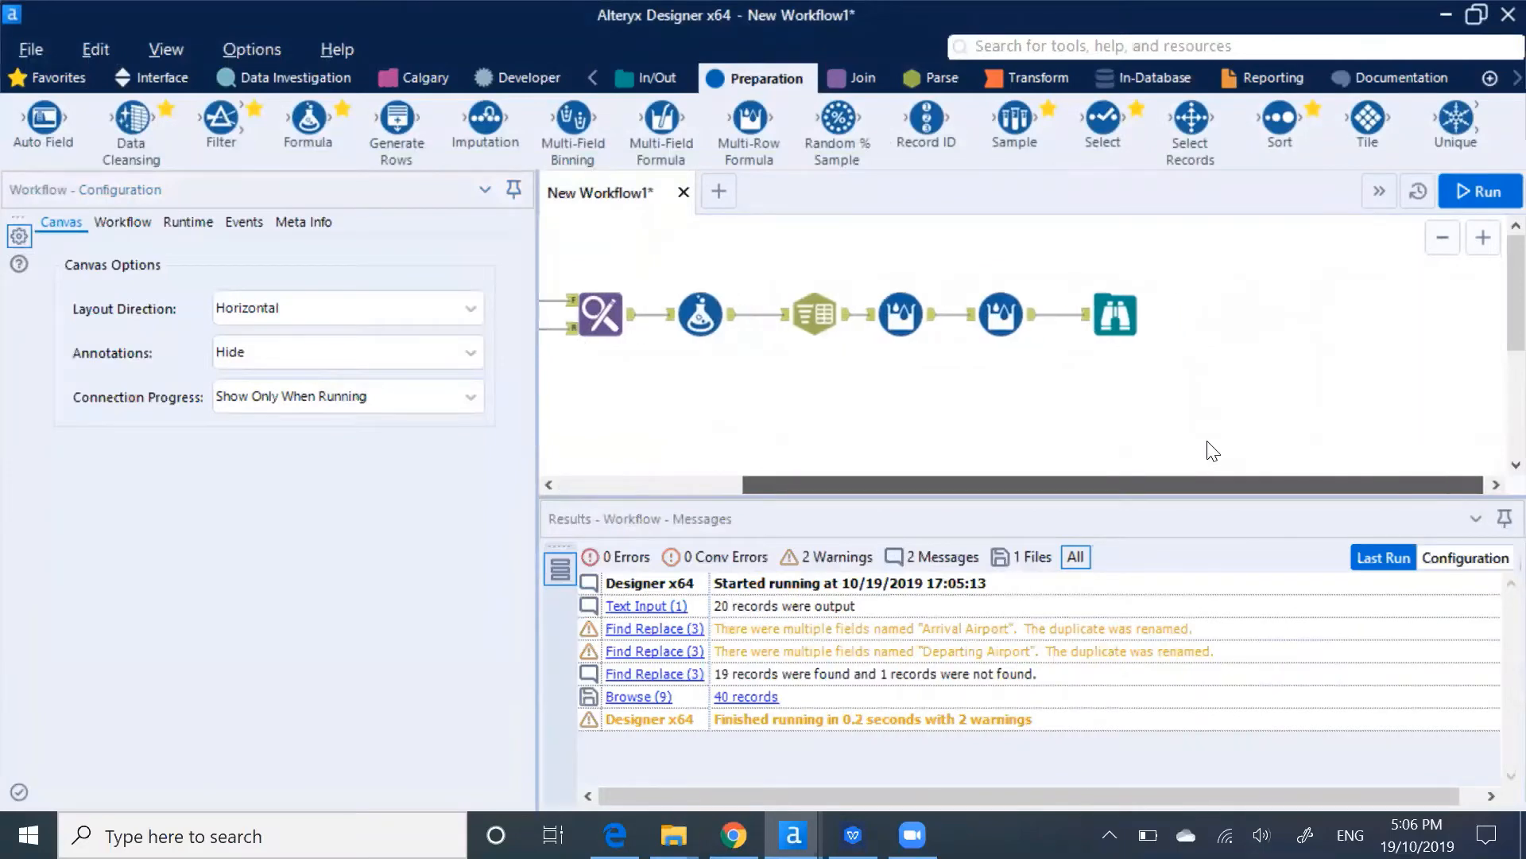
pyautogui.click(1000, 318)
pyautogui.keyDown('ctrl'); pyautogui.click(1111, 316); pyautogui.keyUp('ctrl')
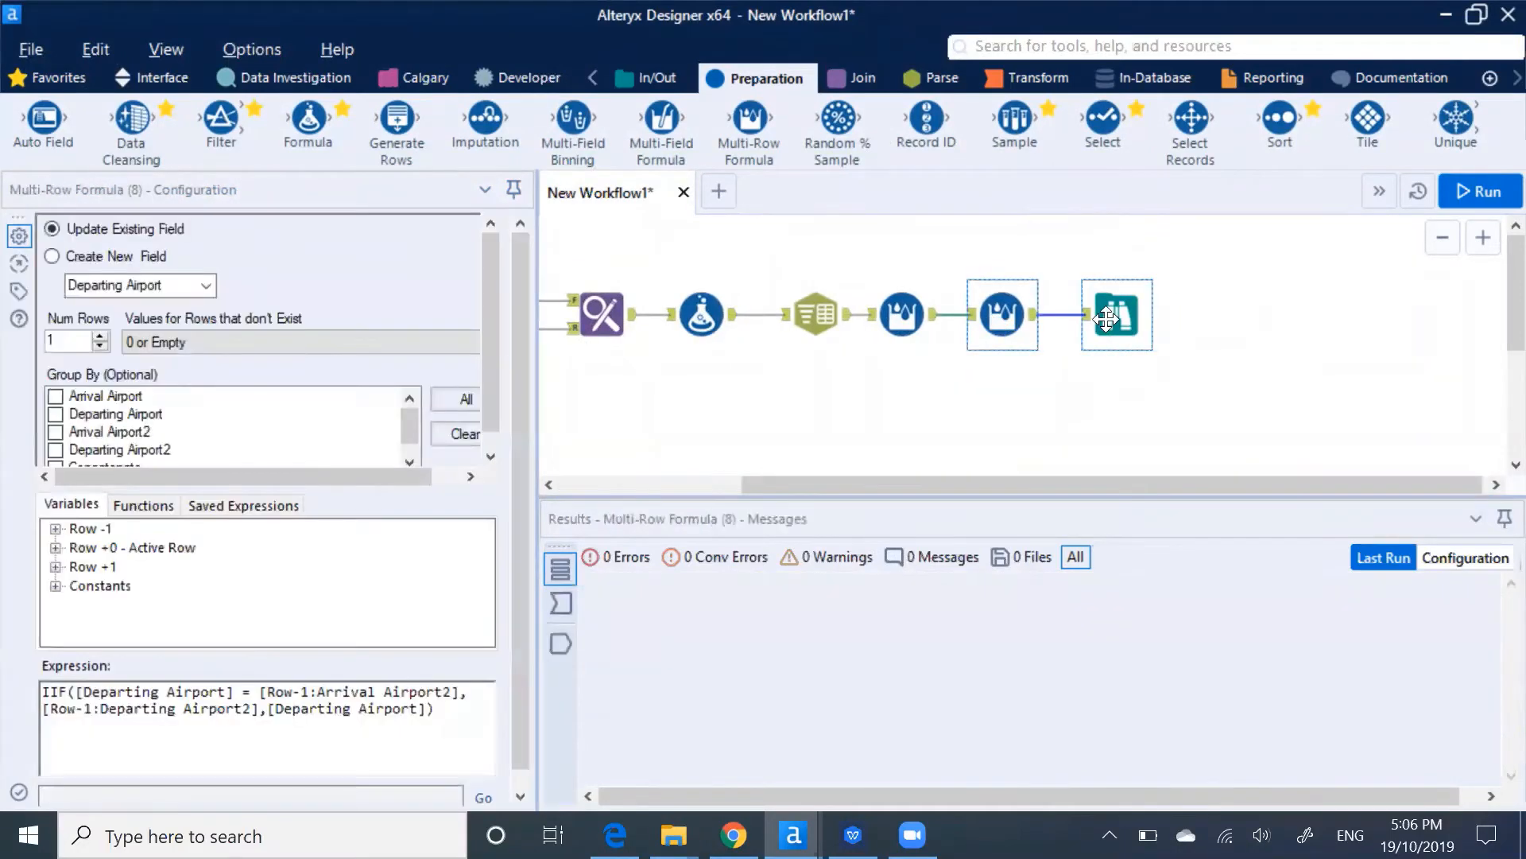
pyautogui.press('Delete')
# Connect a Unique tool with Browse tools on both outputs to the second Multi-Row Formula and run the workflow.
pyautogui.click(1004, 318)
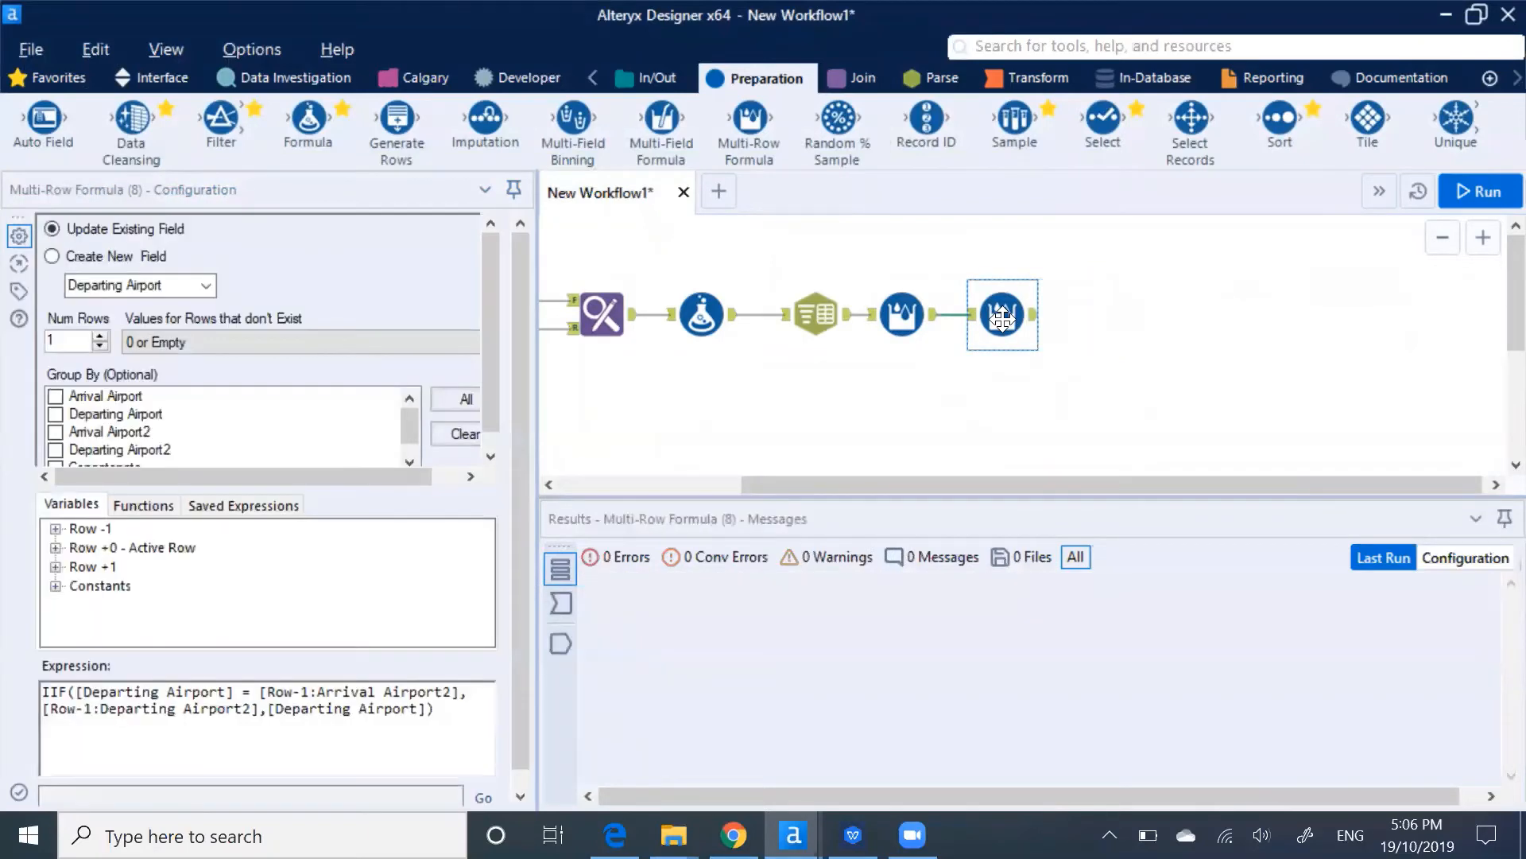
pyautogui.click(560, 602)
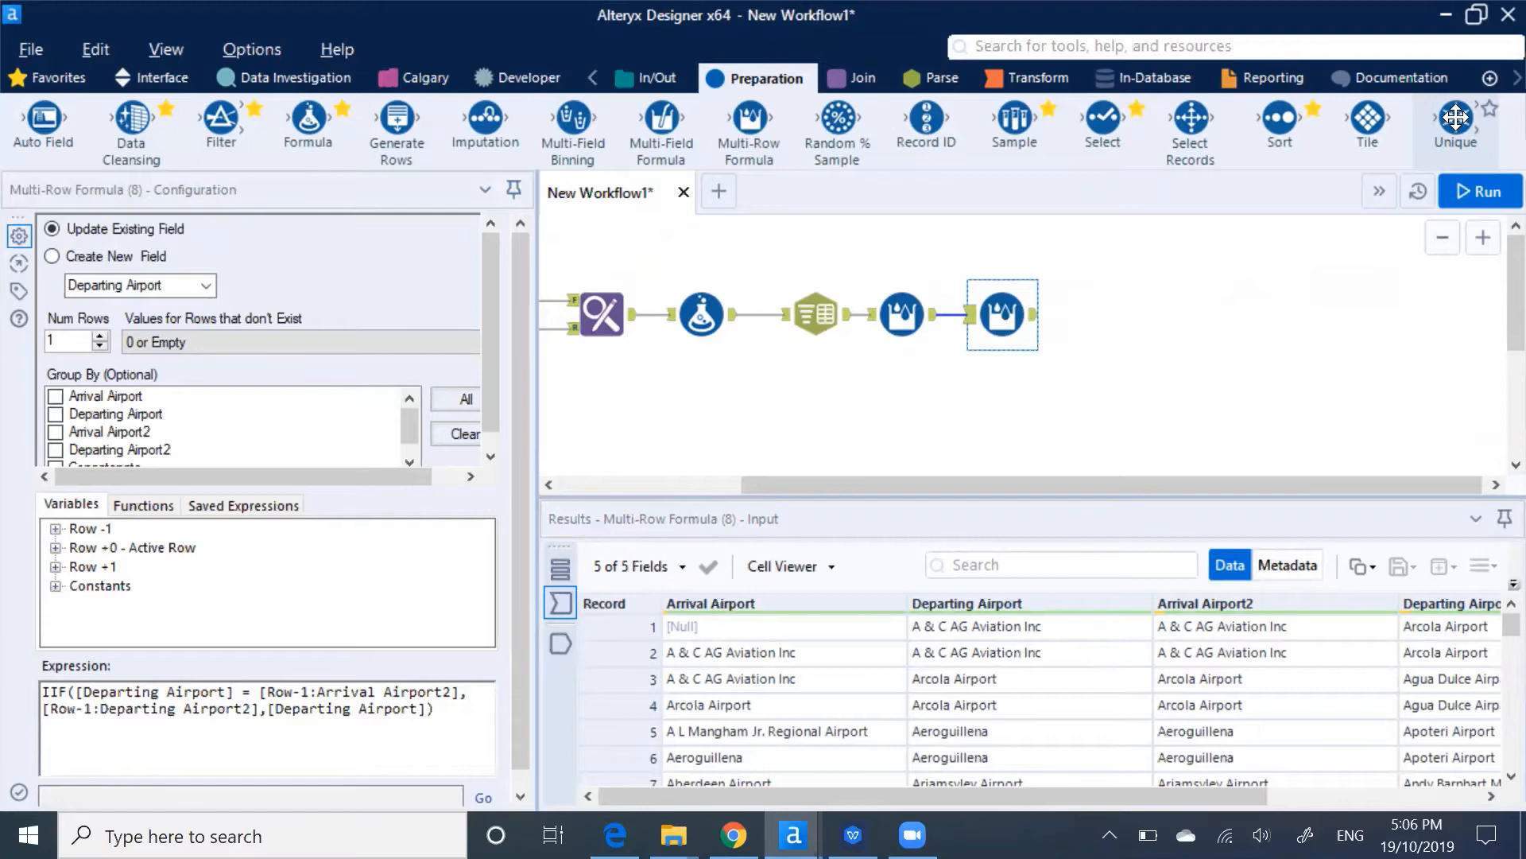
pyautogui.moveTo(1455, 118); pyautogui.dragTo(1093, 310)
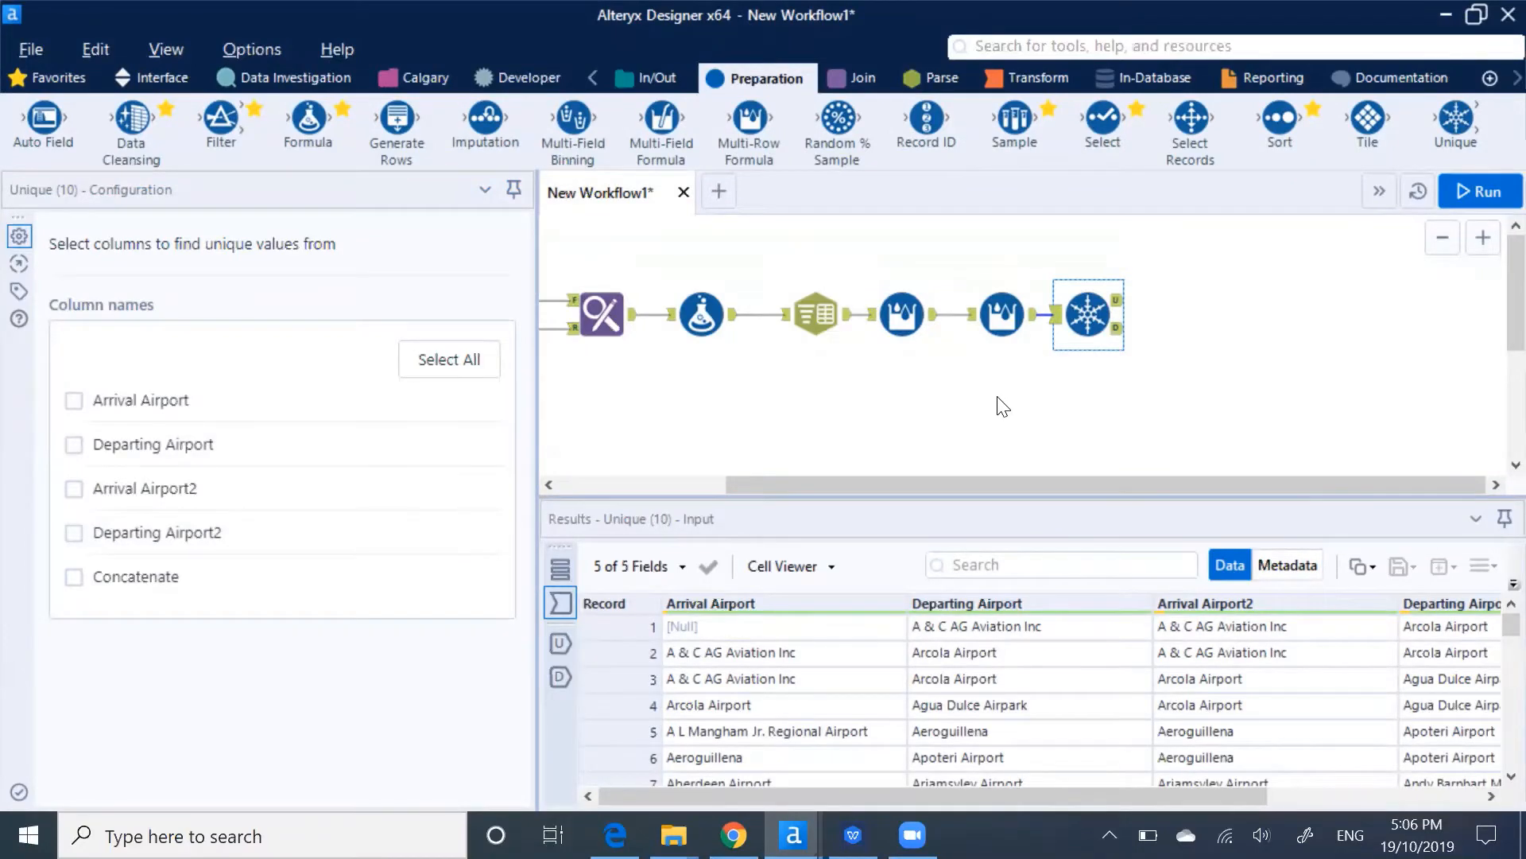
pyautogui.hotkey('ctrl', 'shift', 'b')
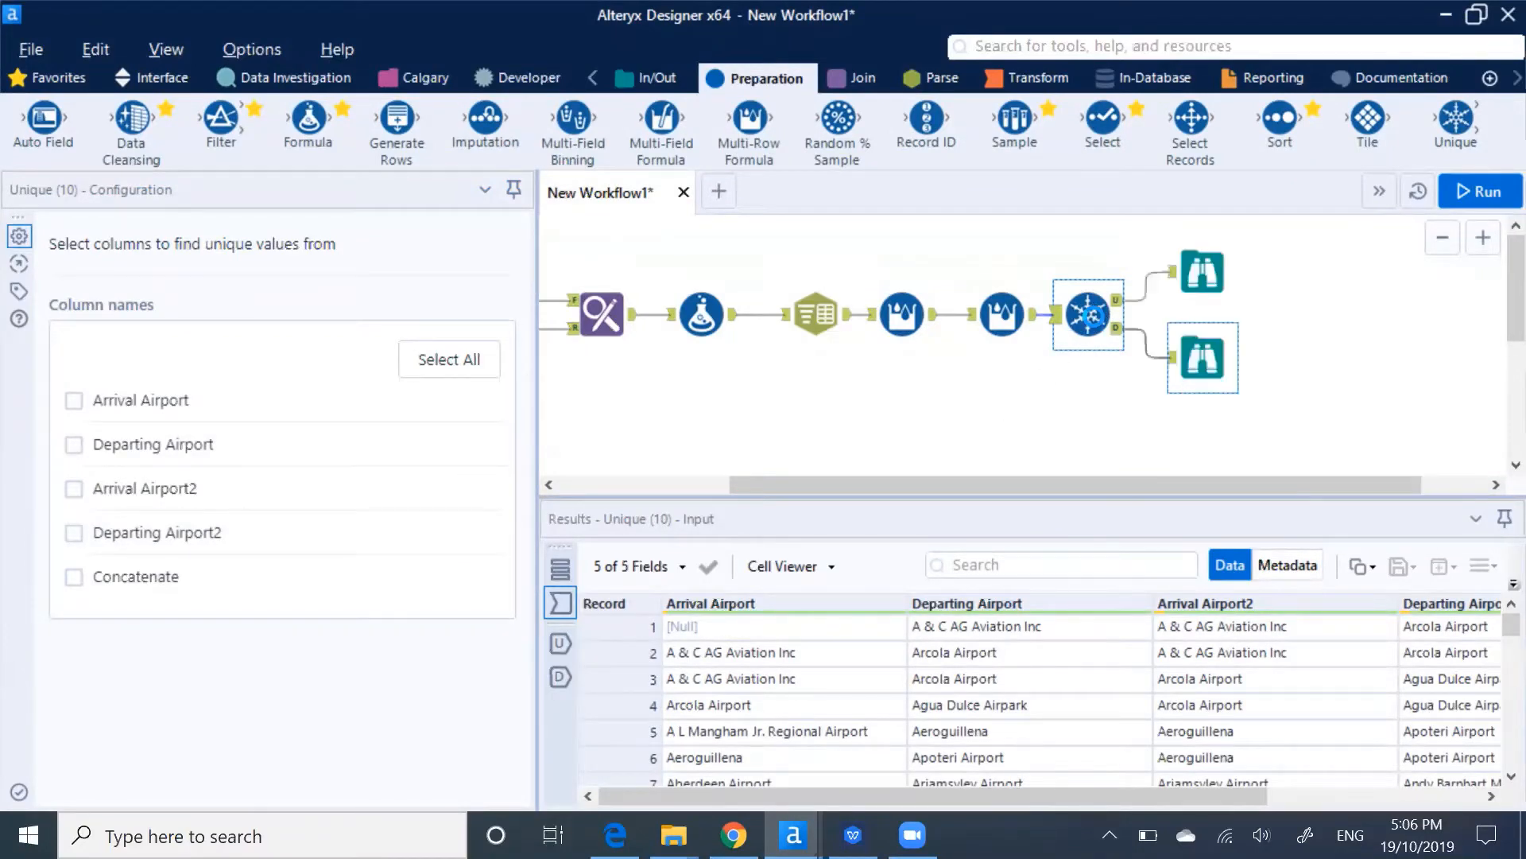
pyautogui.hotkey('ctrl', 'r')
pyautogui.hotkey('ctrl', 'r')
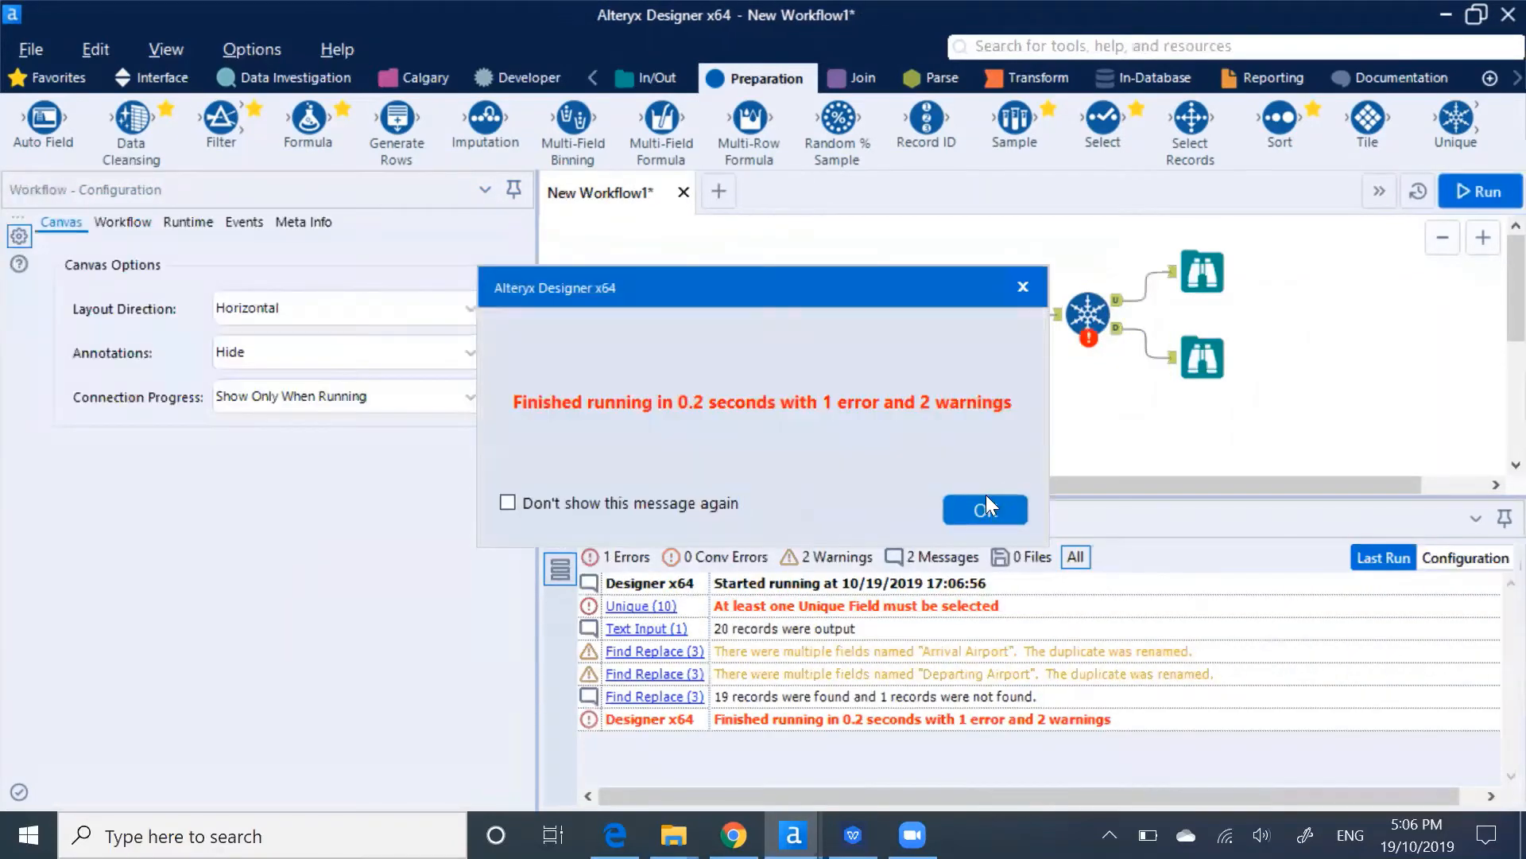
pyautogui.click(985, 507)
# Set the Unique tool to find unique values from Arrival Airport and Departing Airport, and rerun the workflow.
pyautogui.click(1090, 313)
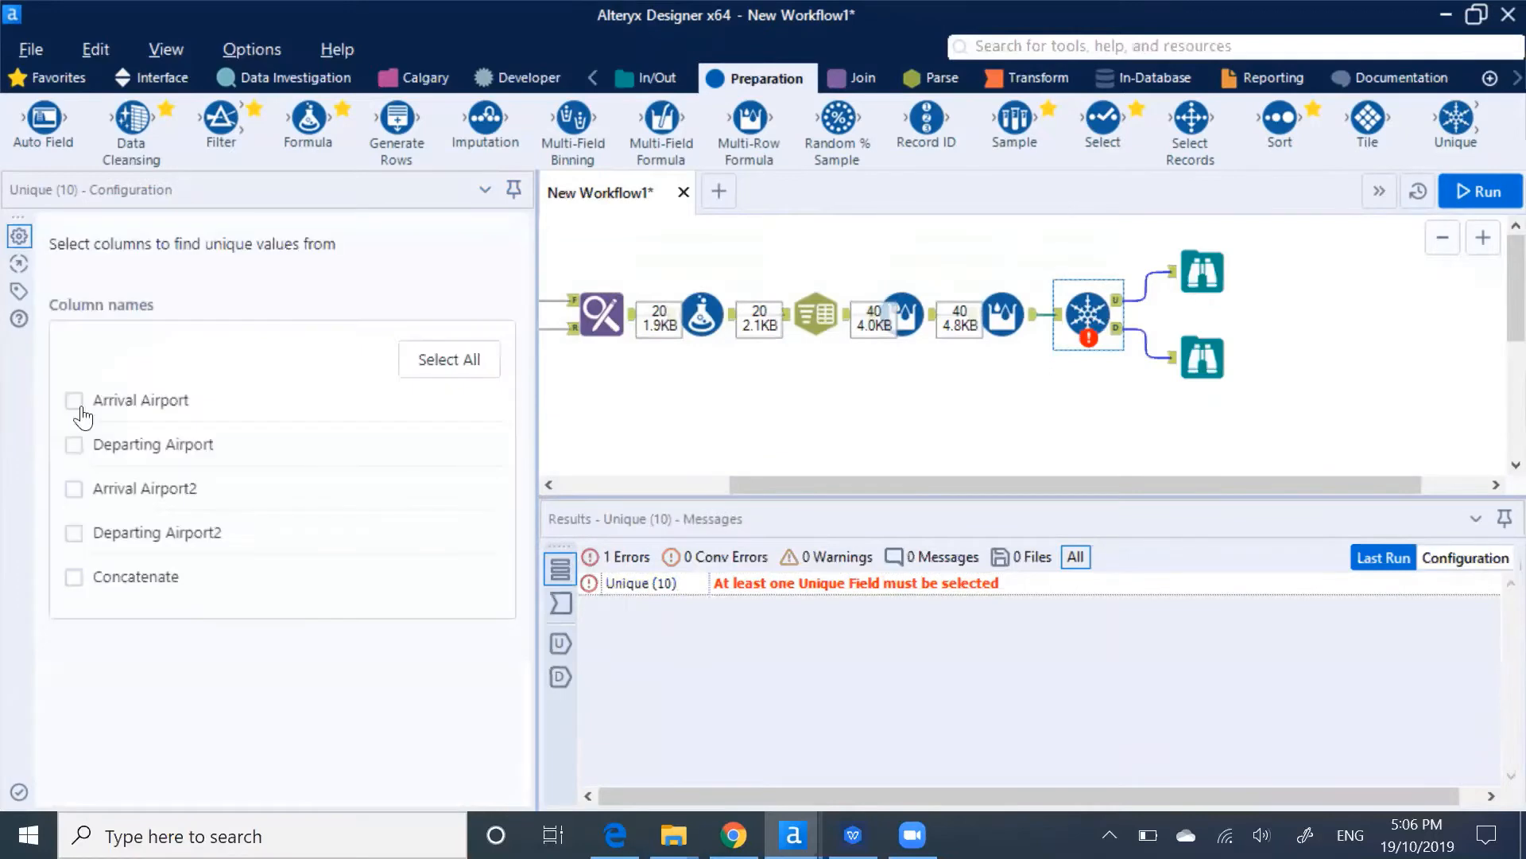
pyautogui.click(73, 400)
pyautogui.click(73, 444)
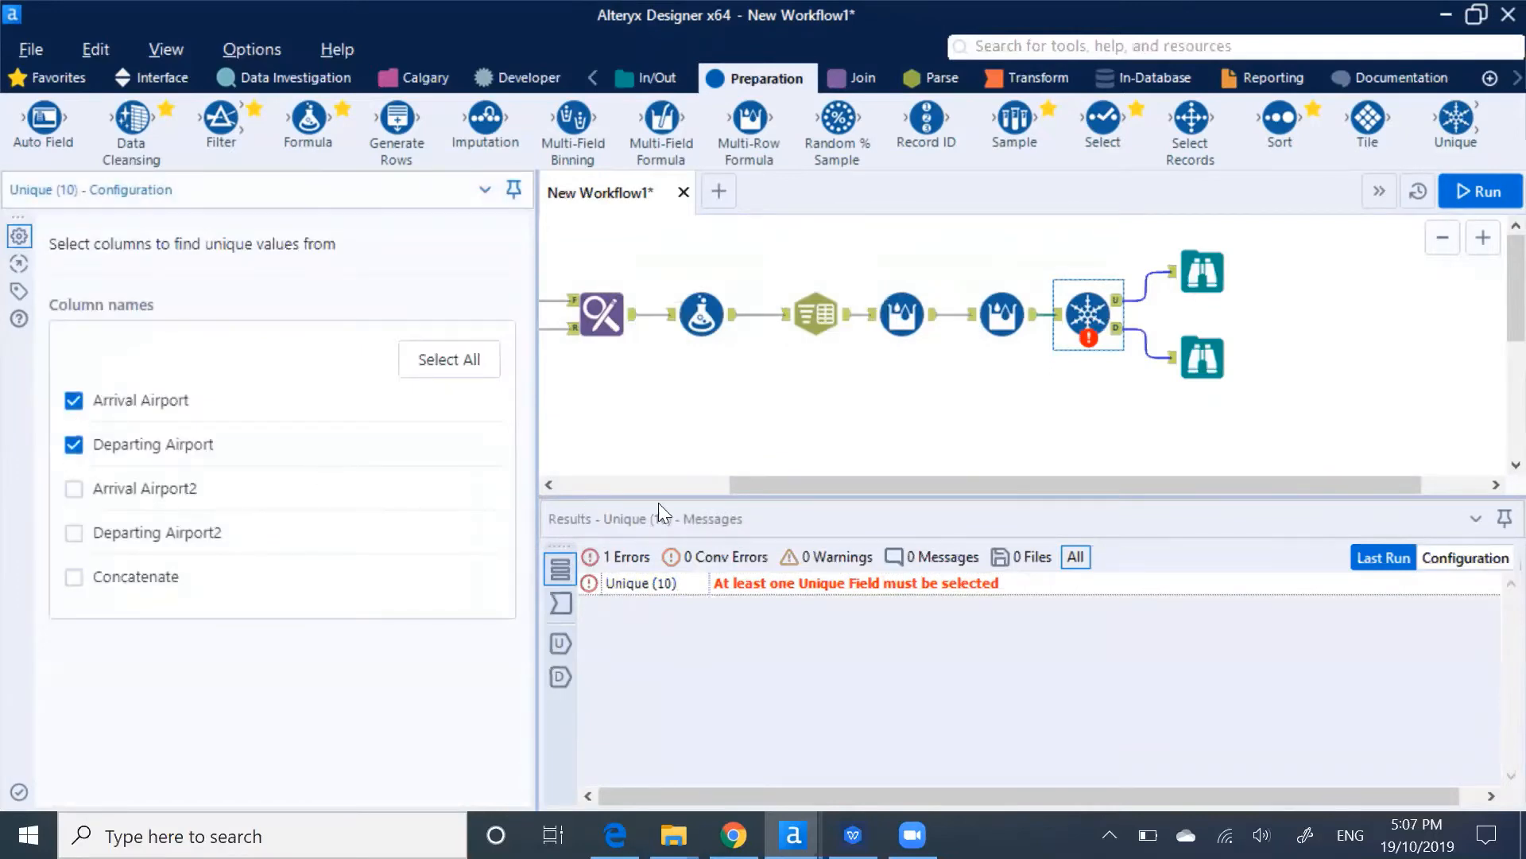
pyautogui.click(710, 411)
pyautogui.hotkey('ctrl', 'r')
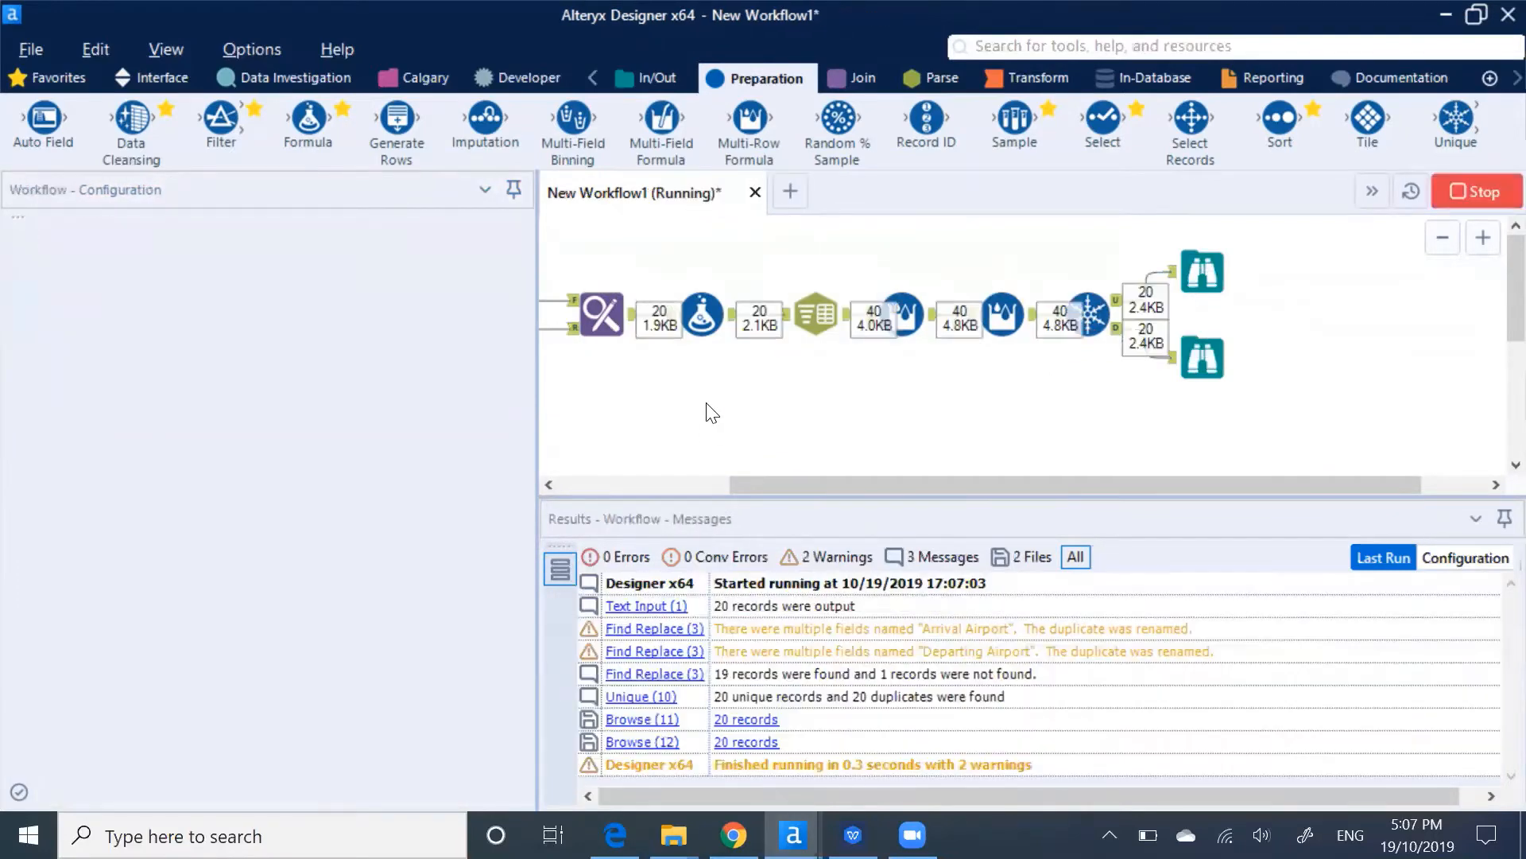
pyautogui.click(974, 515)
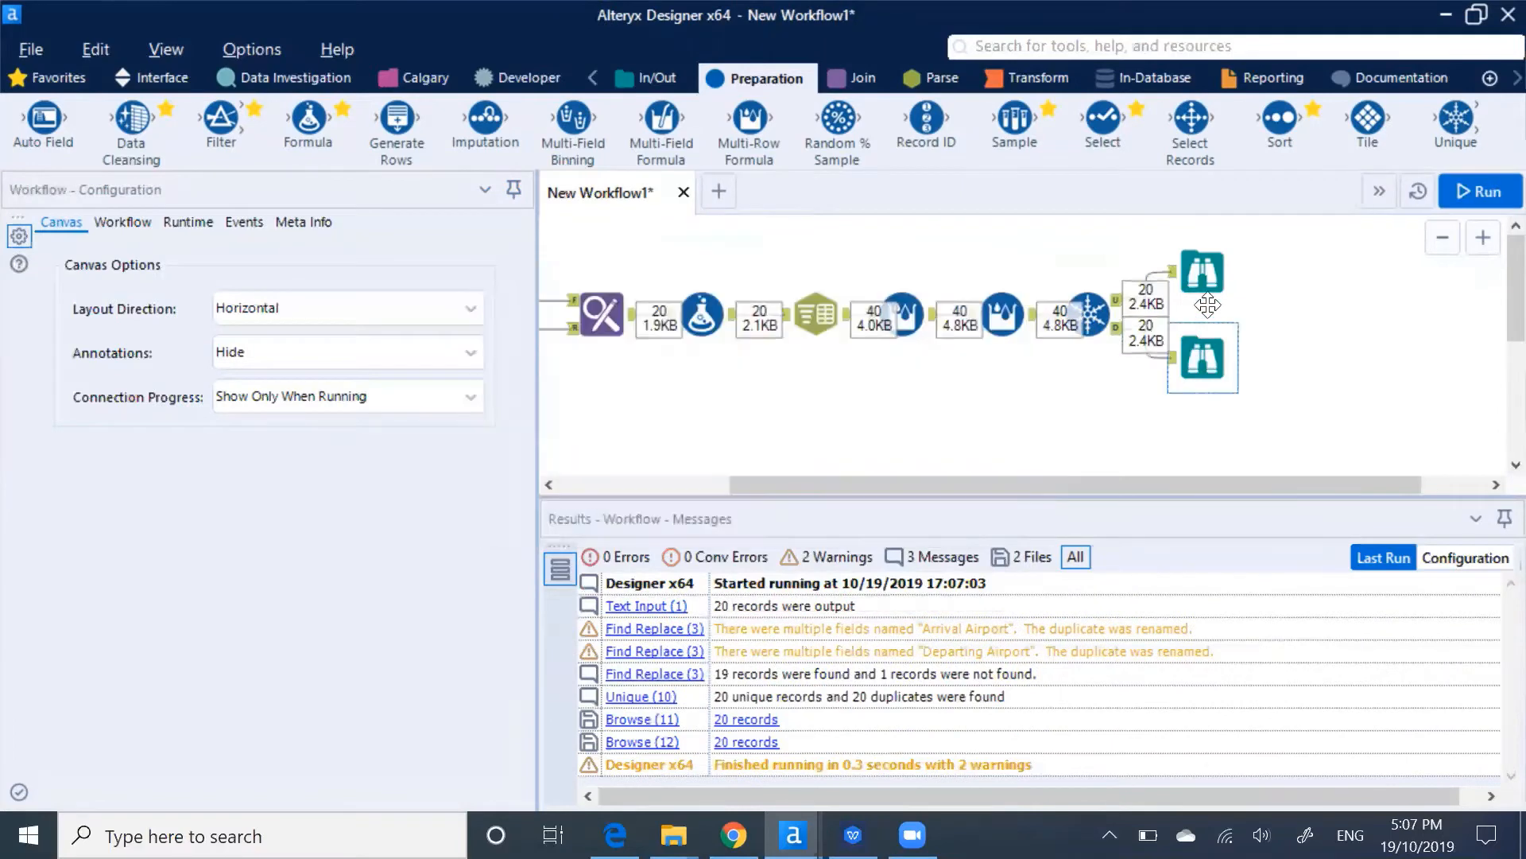
# Open the records from the Unique tool's U output as a table in a maximized new window.
pyautogui.click(1202, 272)
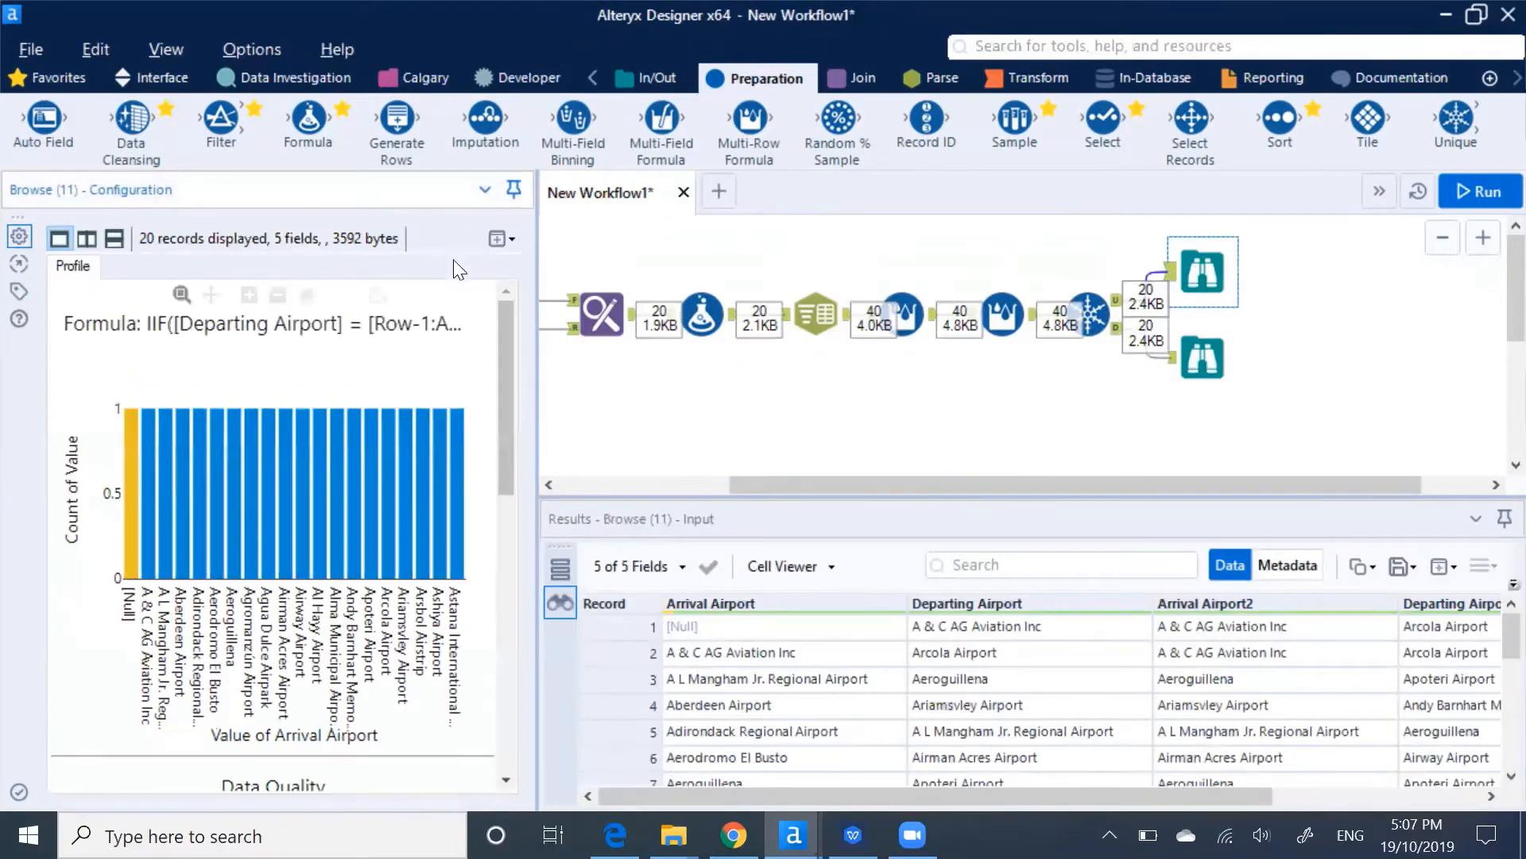
pyautogui.click(514, 242)
pyautogui.click(419, 274)
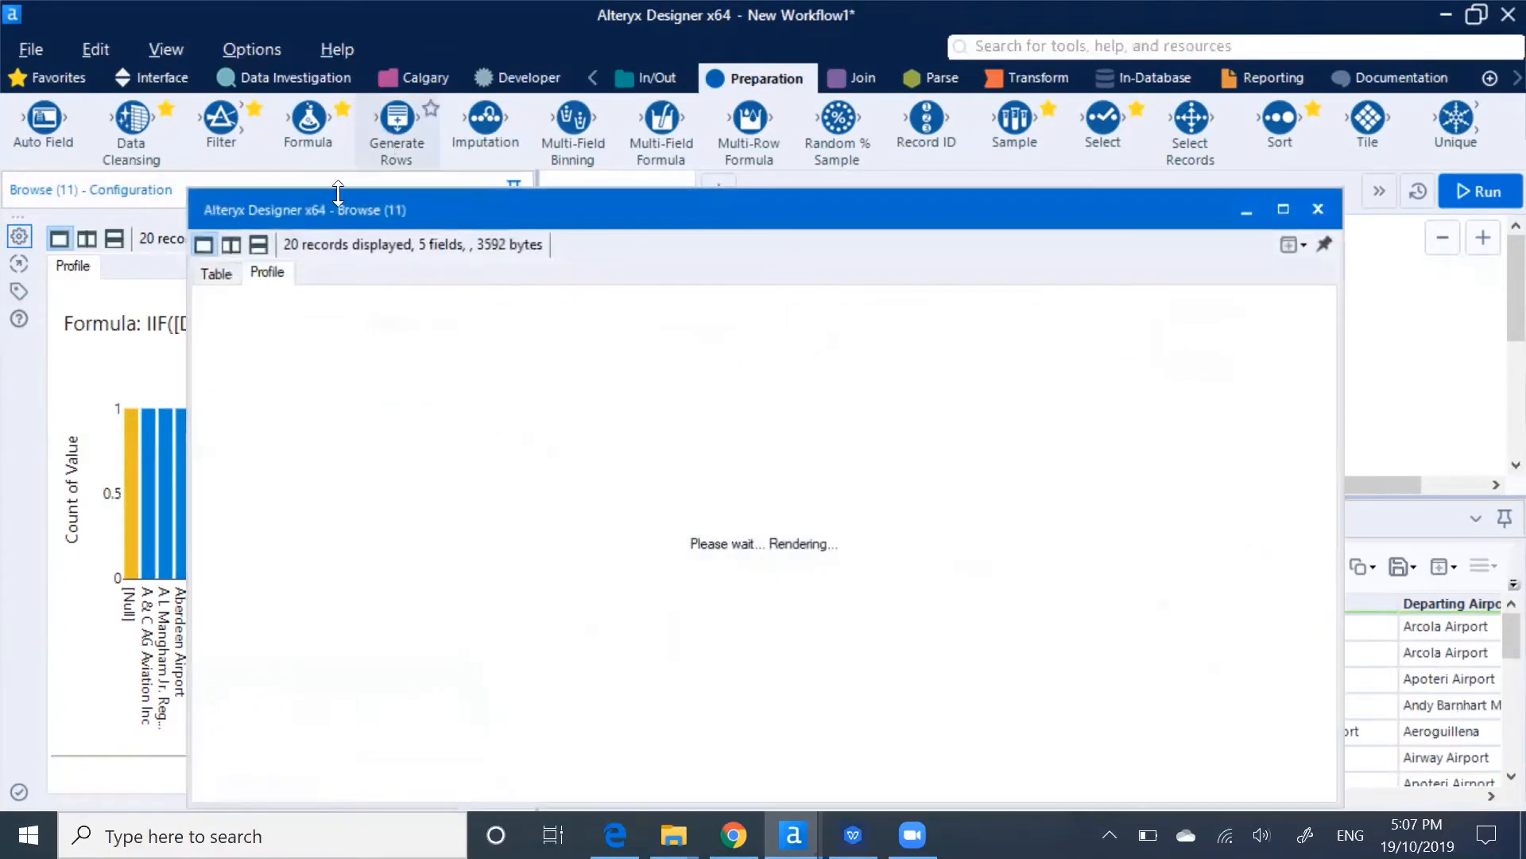
pyautogui.click(216, 272)
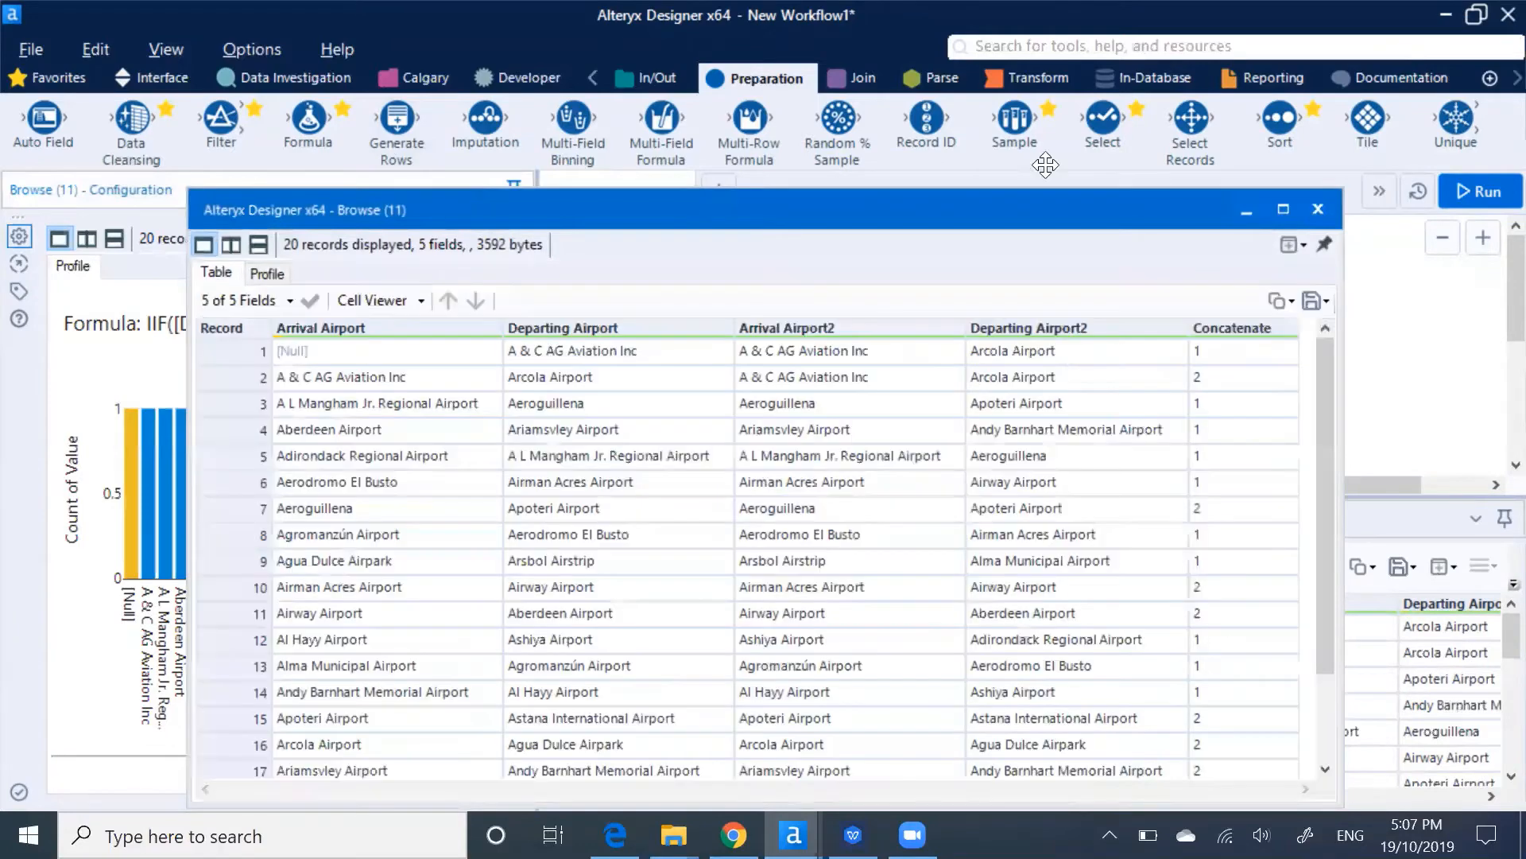
pyautogui.click(1285, 210)
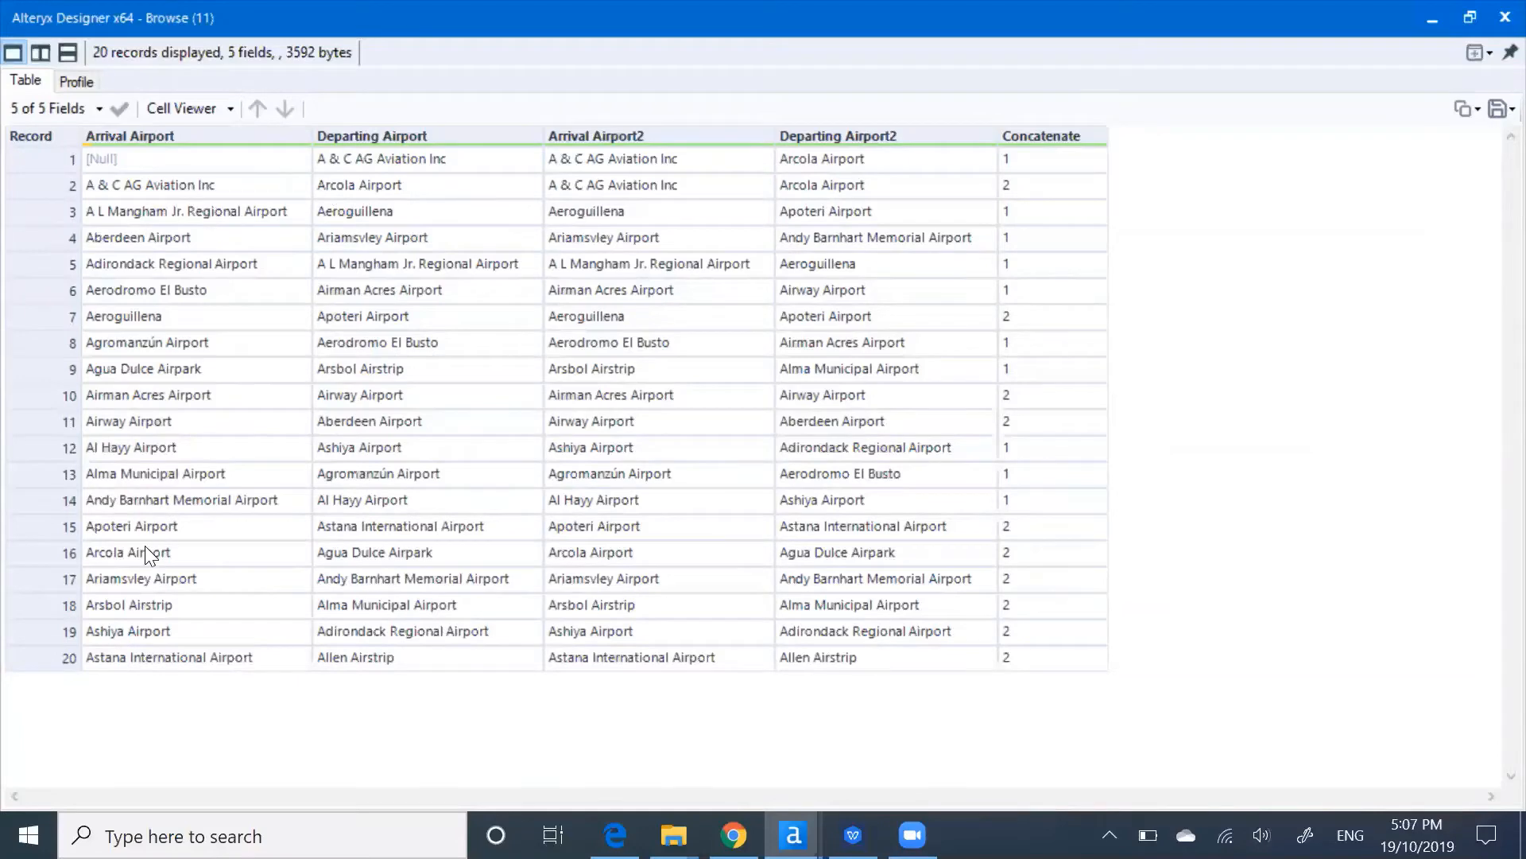
# Close the table window and delete both Browse tools attached to the Unique tool.
pyautogui.click(1488, 19)
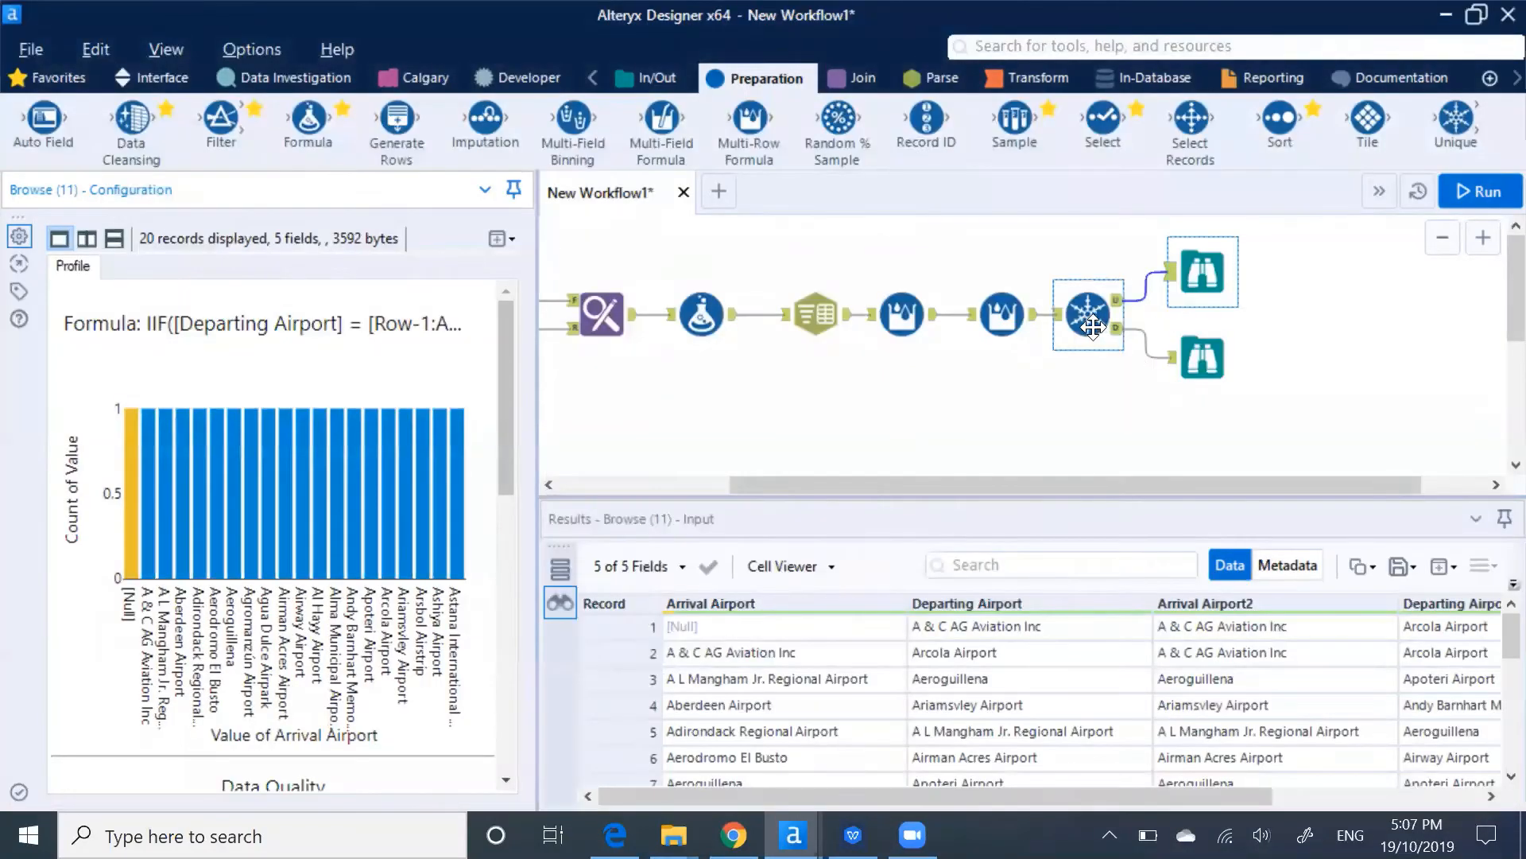
pyautogui.click(1196, 364)
pyautogui.press('Delete')
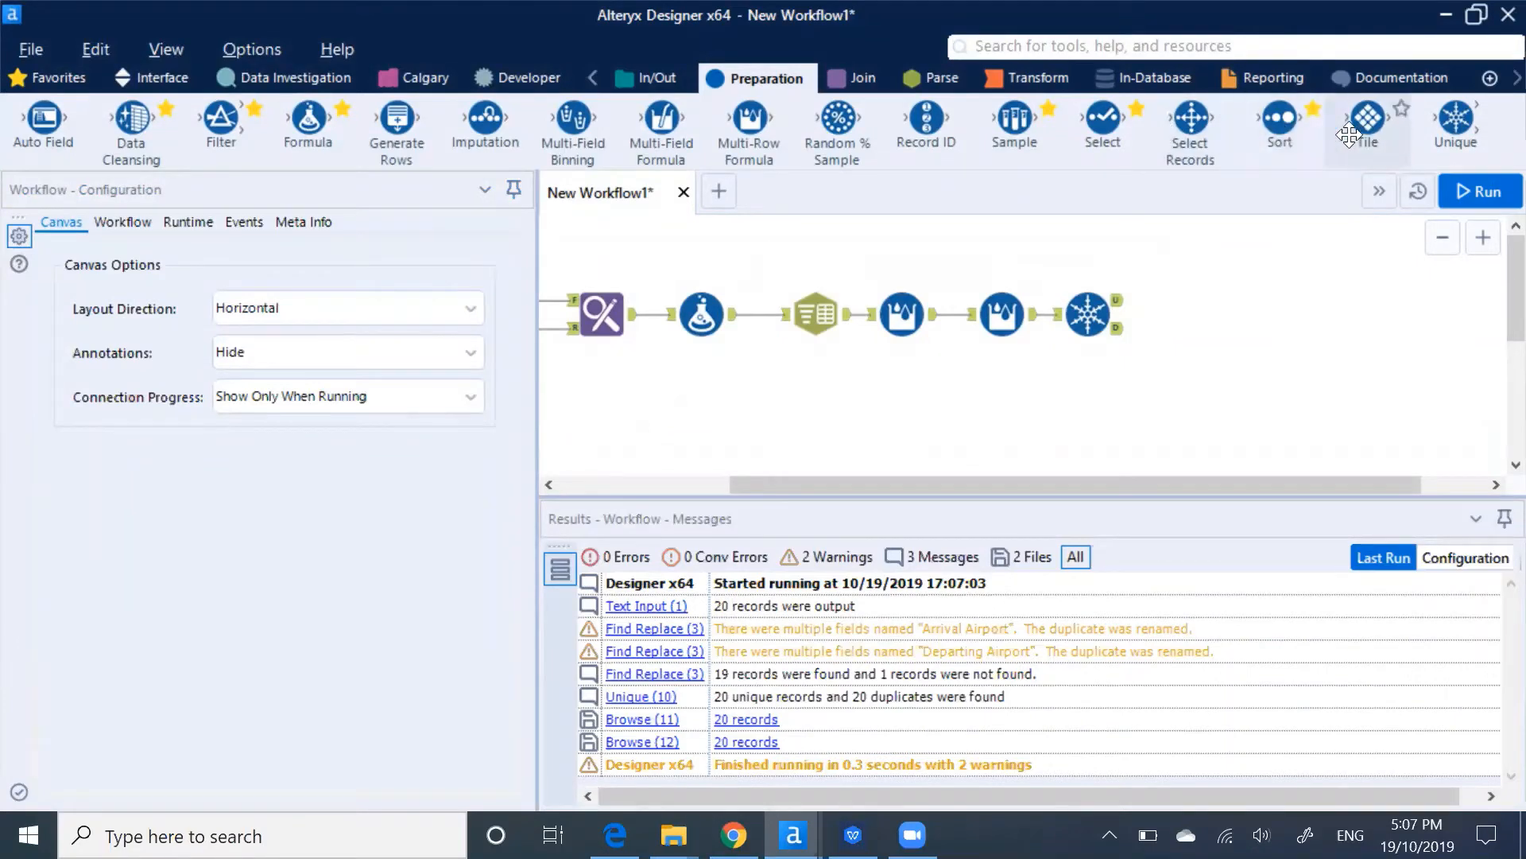
# Insert a Record ID tool between the second Multi-Row Formula and the Unique tool, naming its new column LEG.
pyautogui.moveTo(927, 119); pyautogui.dragTo(1043, 314)
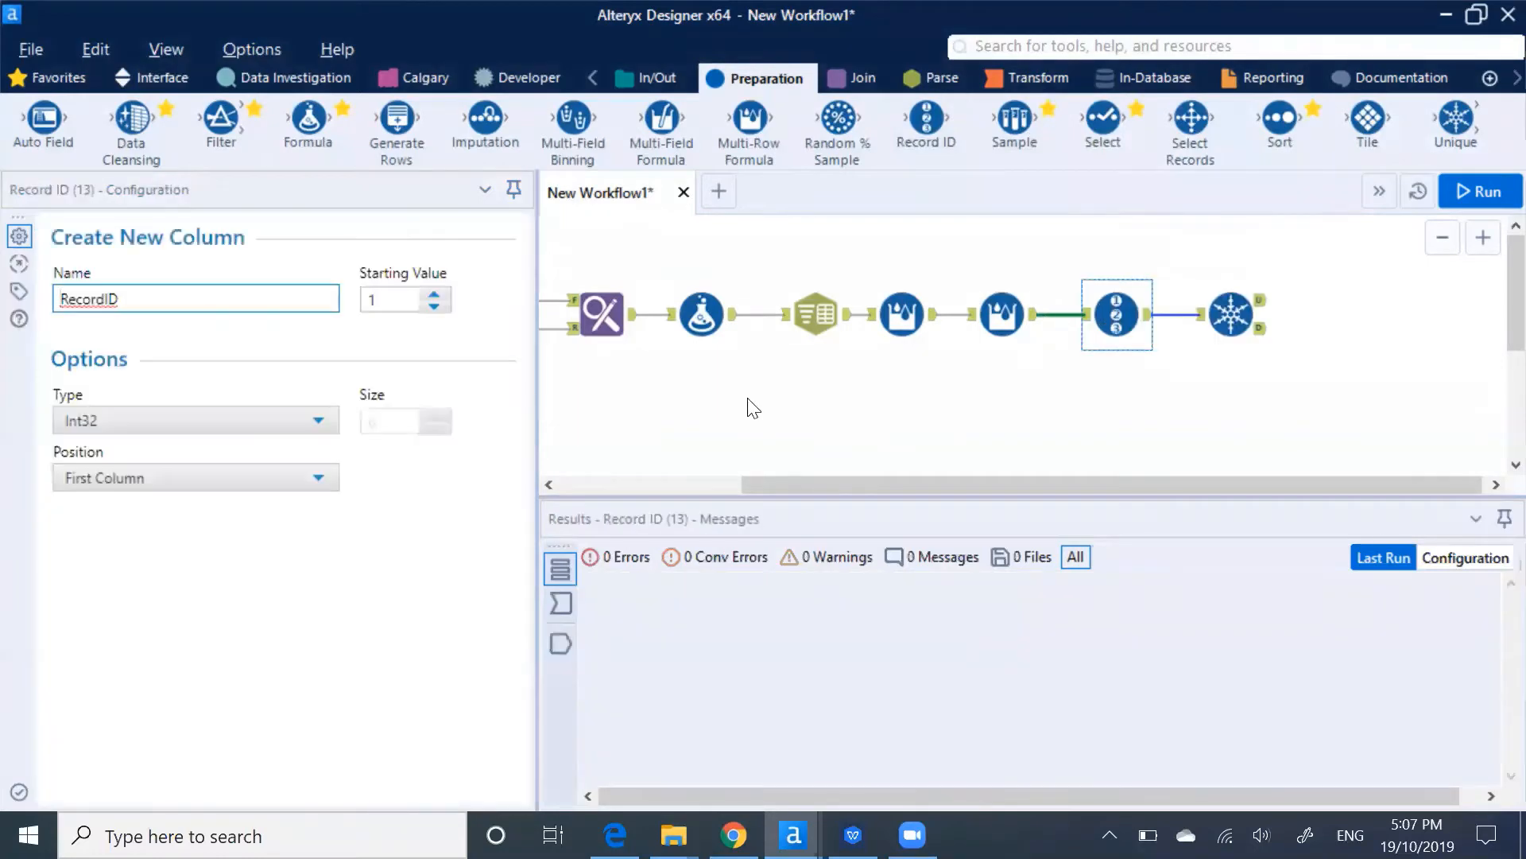
pyautogui.click(214, 307)
pyautogui.hotkey('ctrl', 'a')
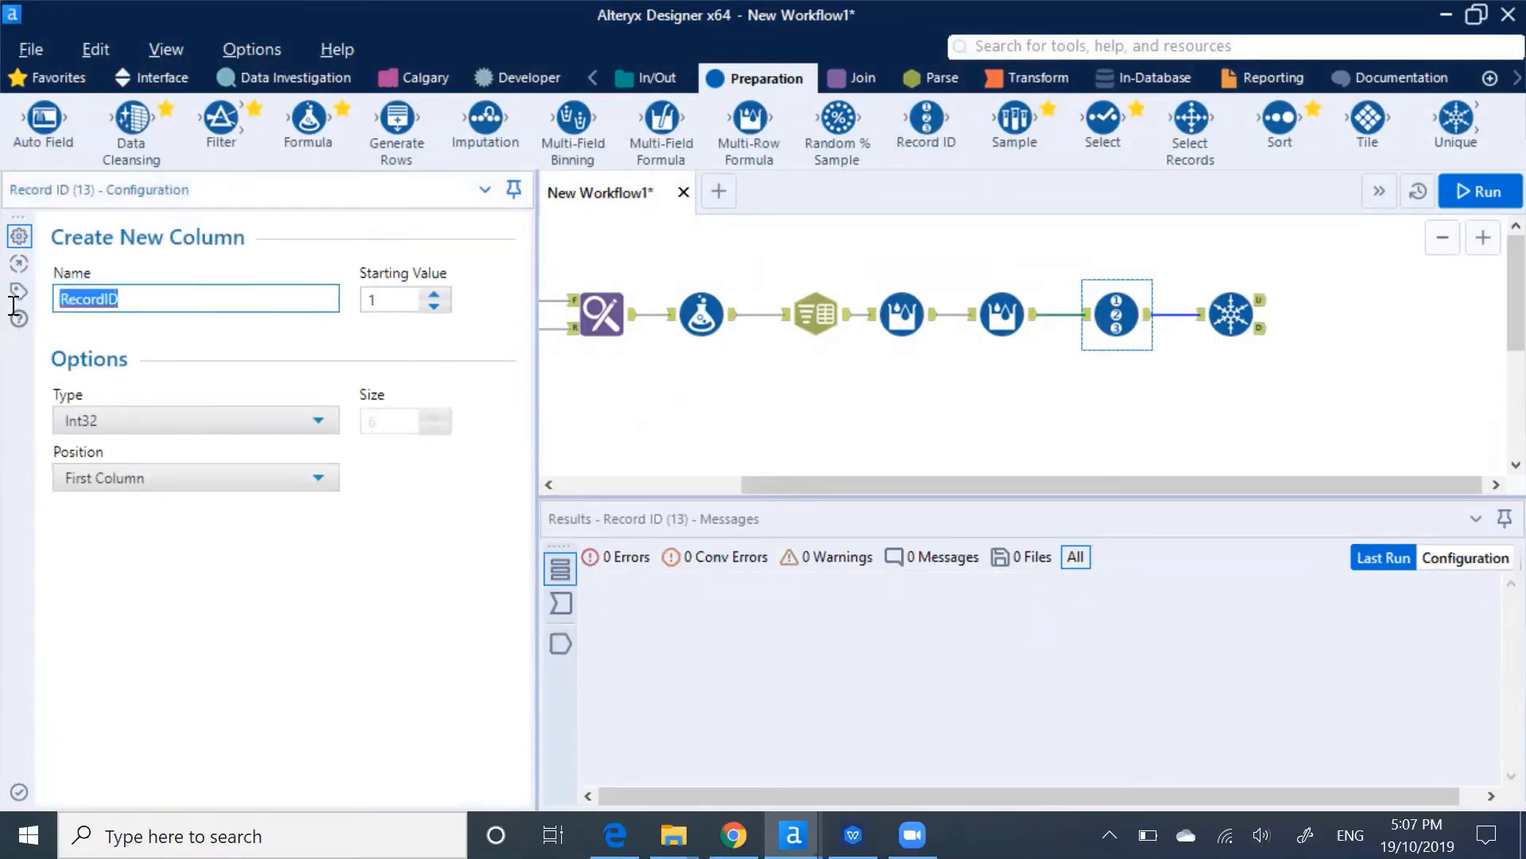
pyautogui.write('LEG')
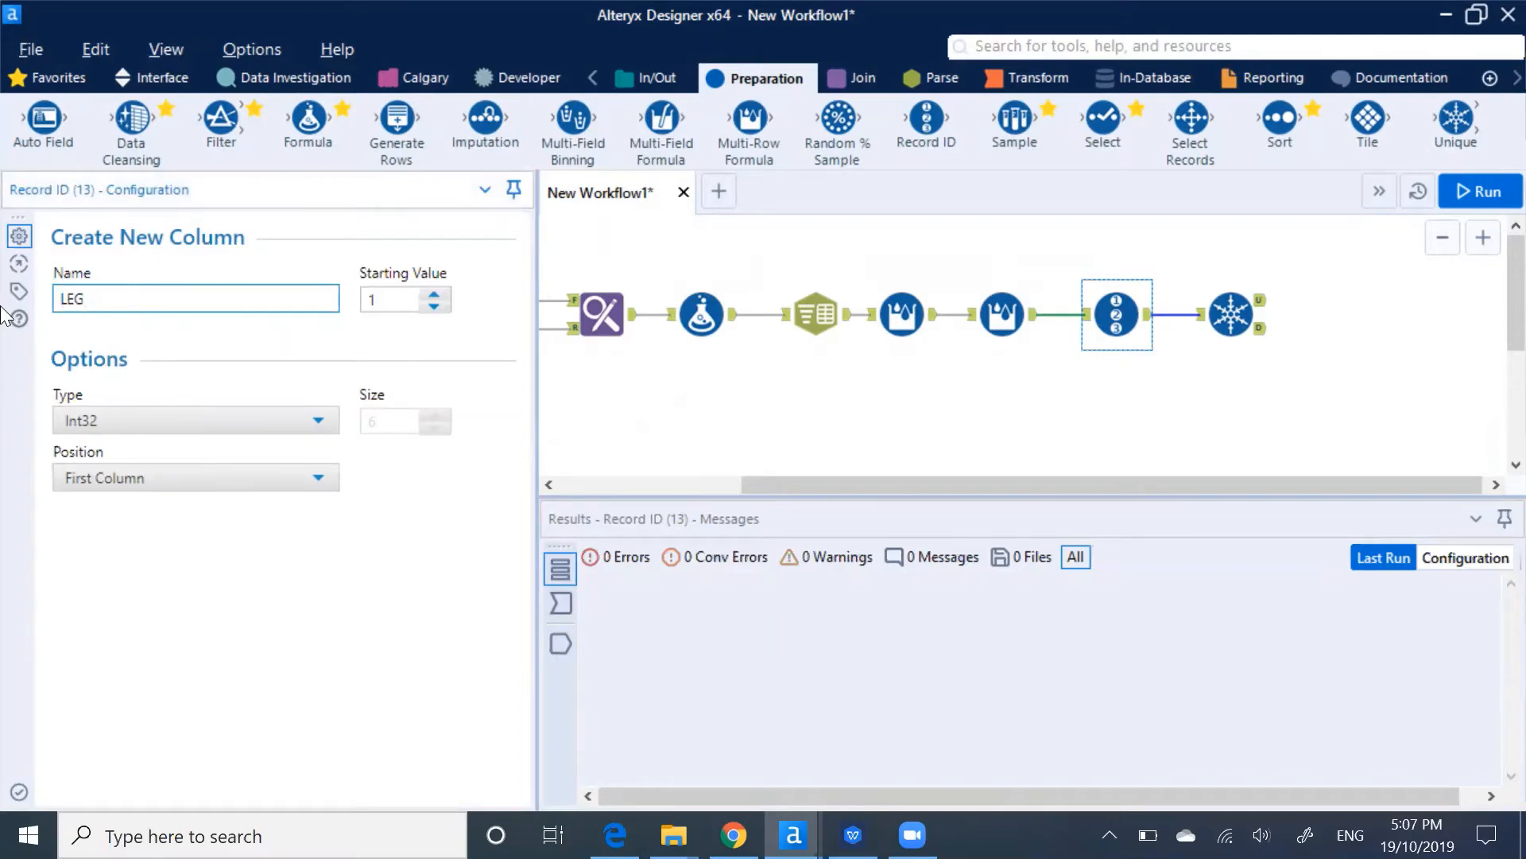
pyautogui.hotkey('ctrl', 'r')
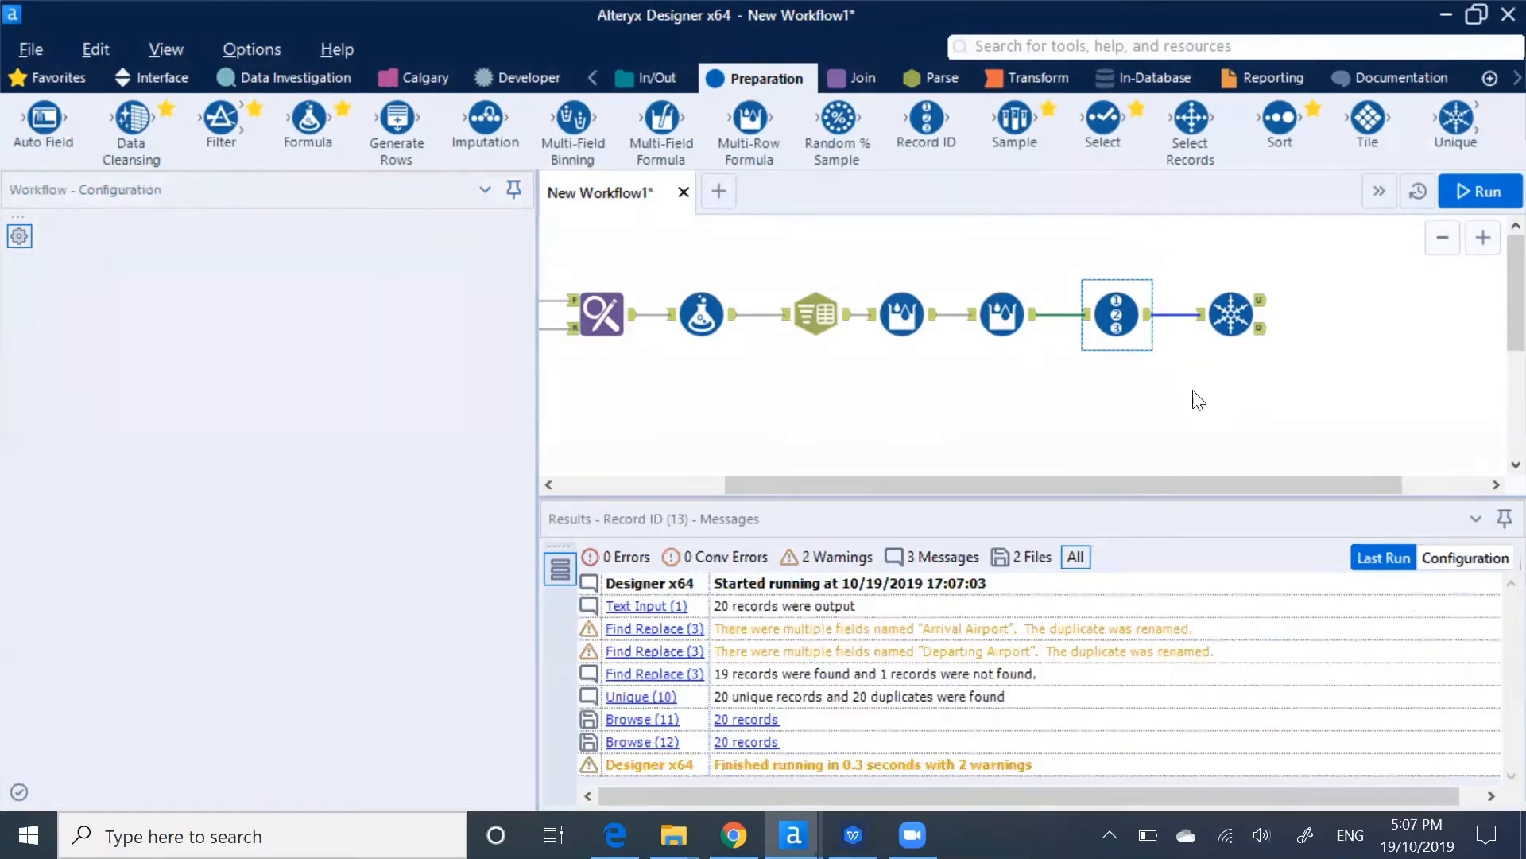
# Attach Browse tools to both outputs of the Unique tool and run the workflow with the LEG column included.
pyautogui.click(1232, 310)
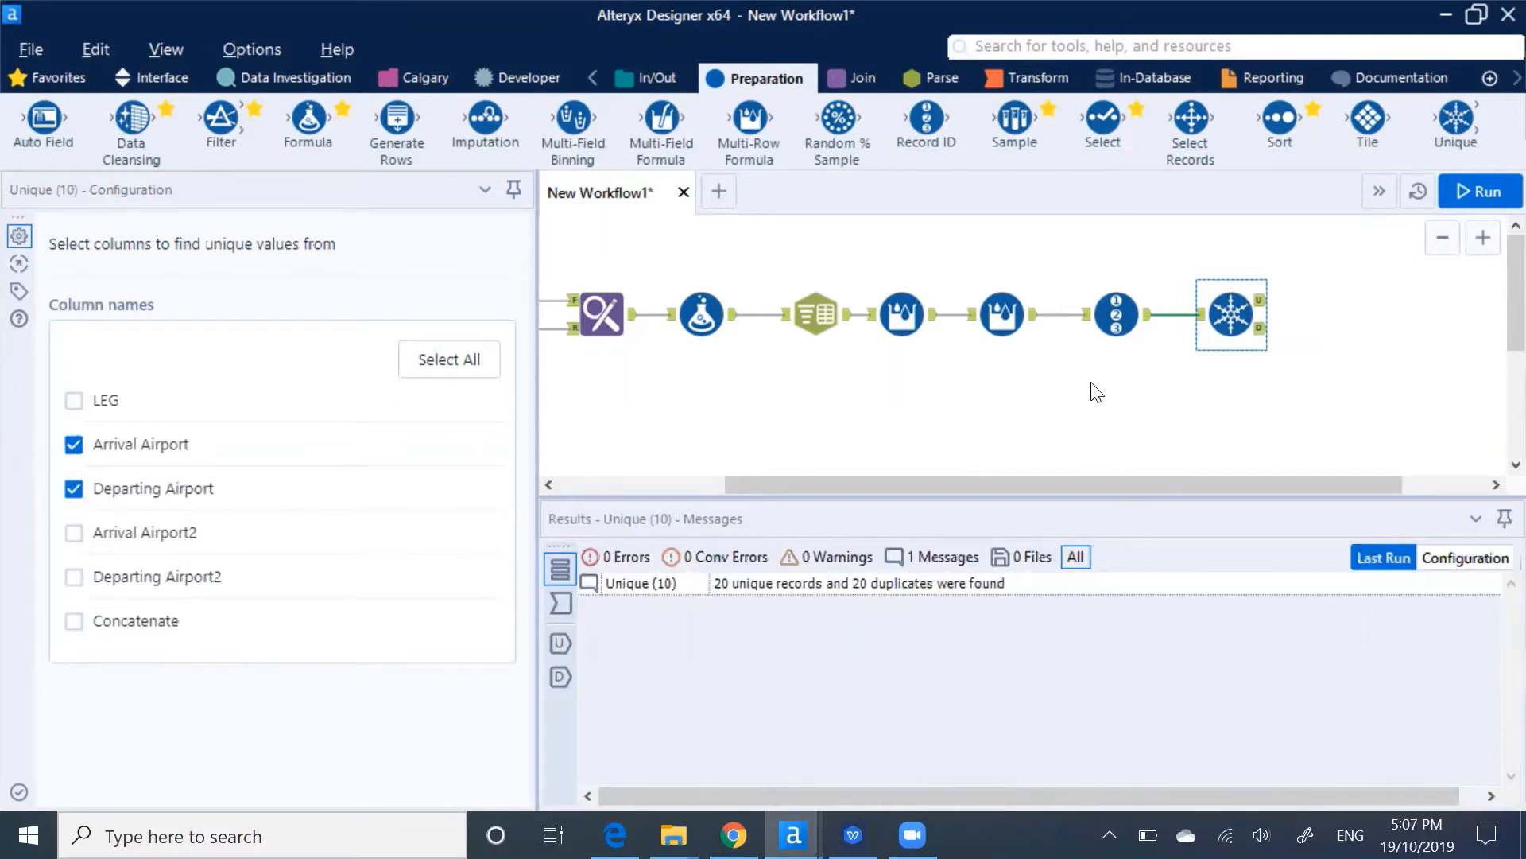
pyautogui.click(1000, 440)
pyautogui.click(1231, 314)
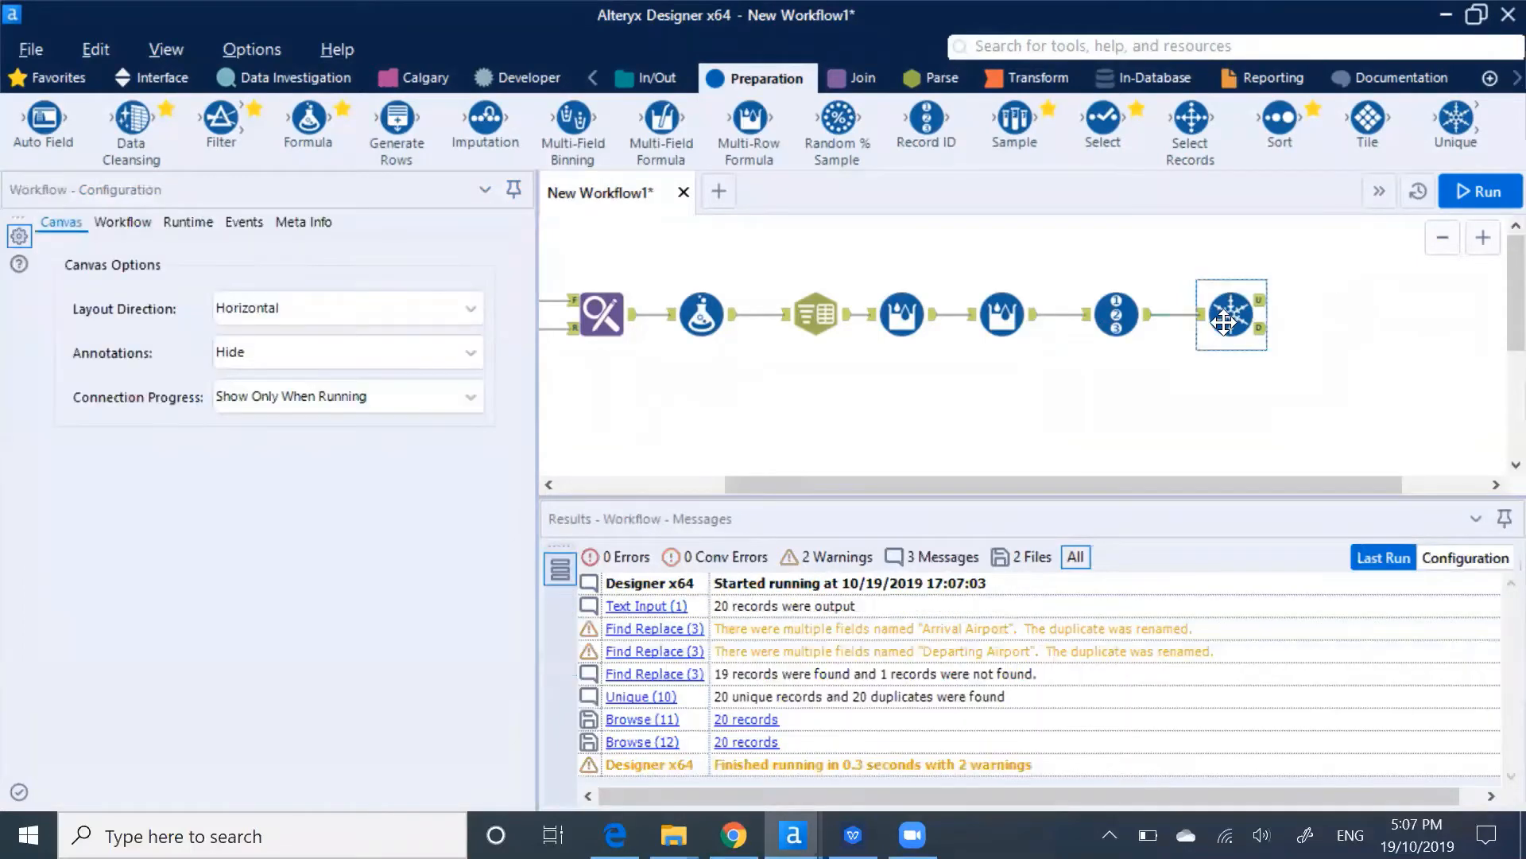
pyautogui.hotkey('ctrl', 'shift', 'b')
pyautogui.click(1072, 419)
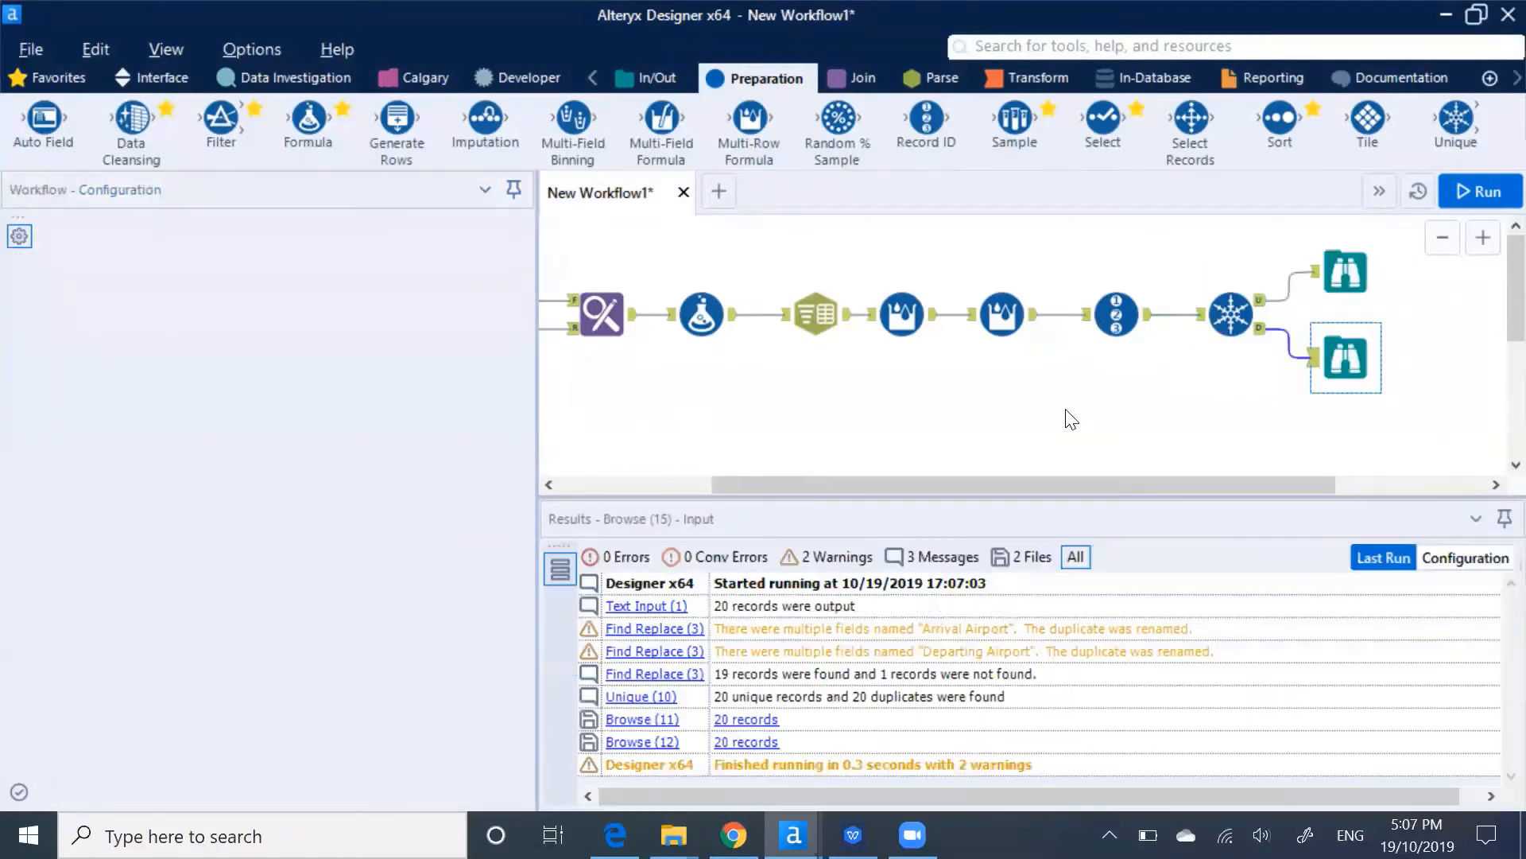
pyautogui.hotkey('ctrl', 'r')
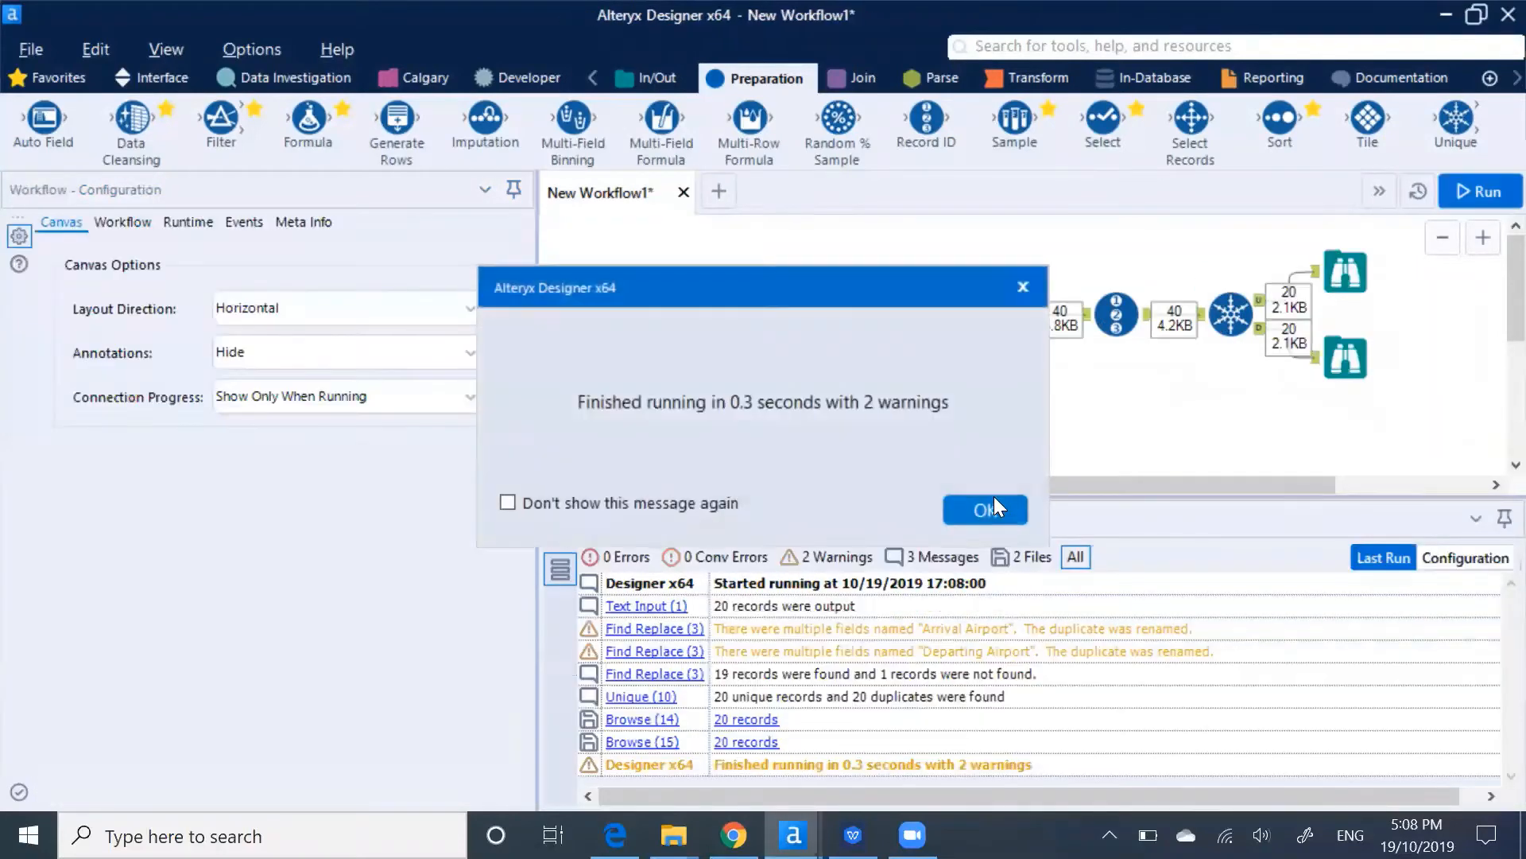
pyautogui.click(990, 506)
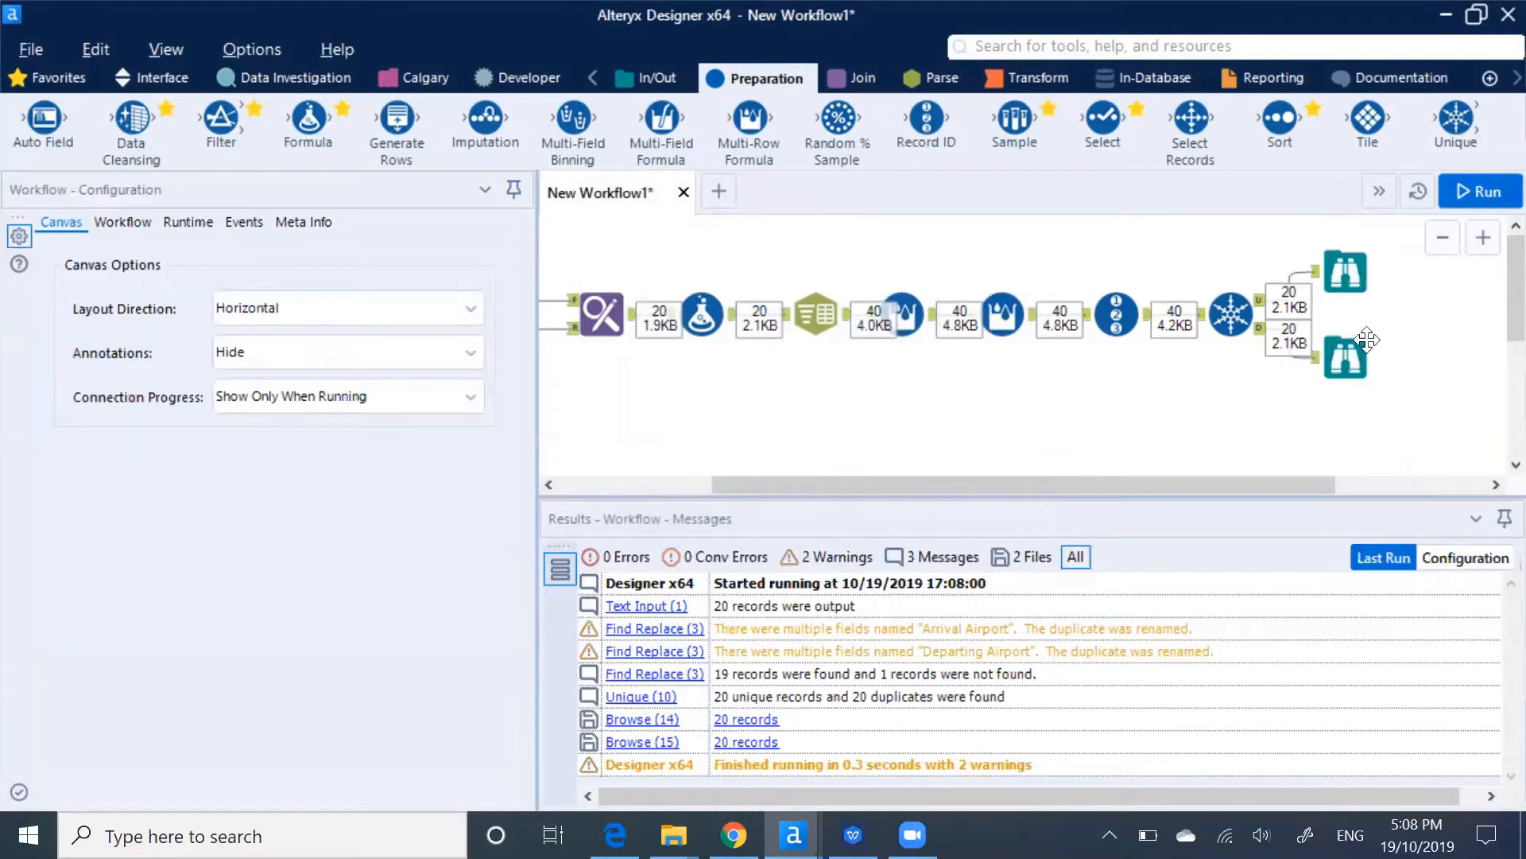
# Replace both Browse tools with a Sort tool on the Unique tool's U output, sorting by LEG in ascending order.
pyautogui.click(1345, 275)
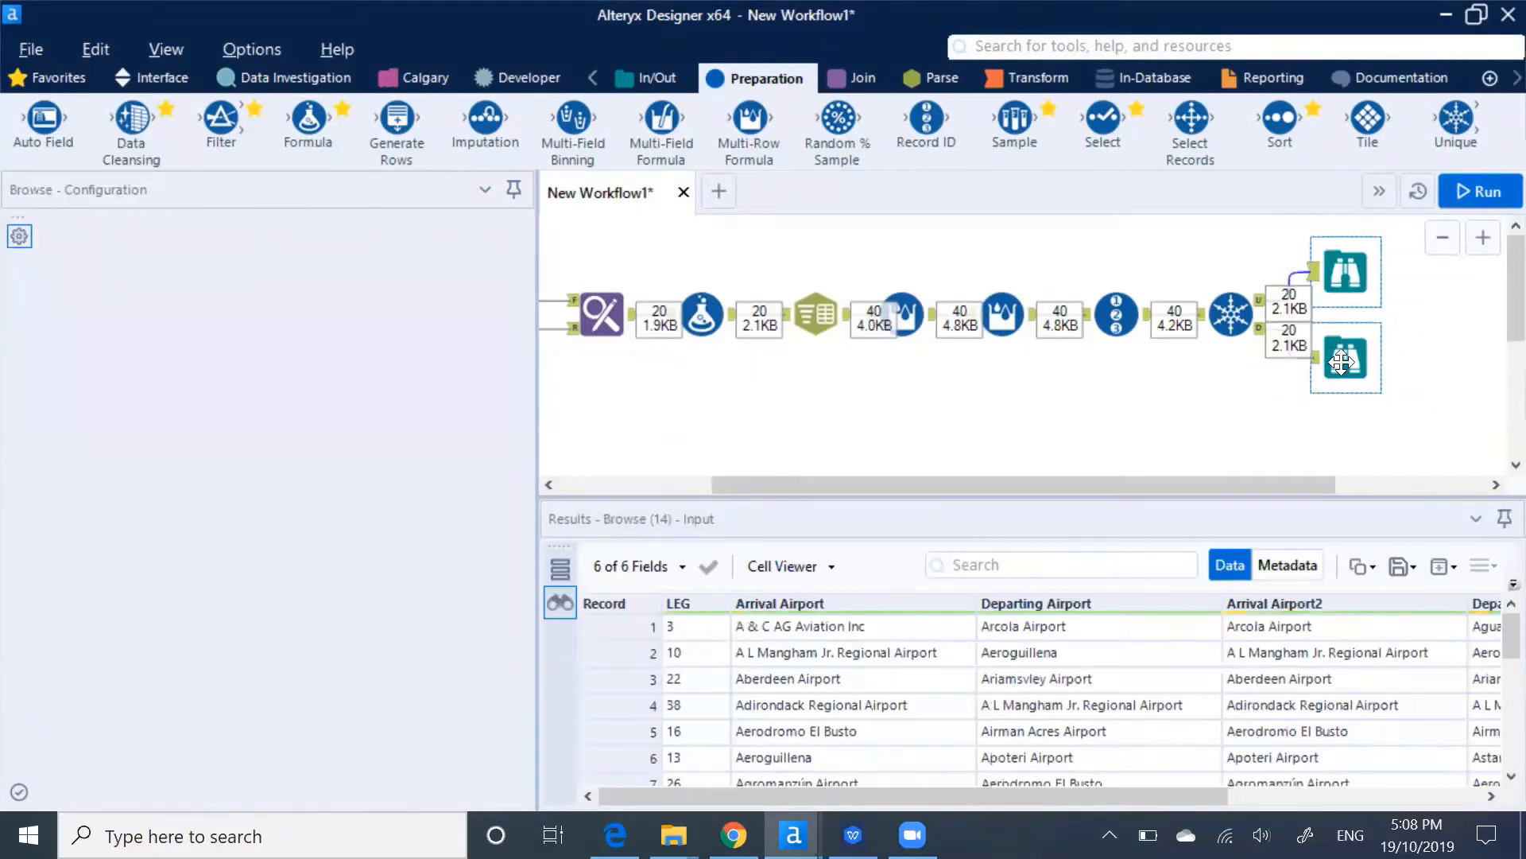
pyautogui.press('Delete')
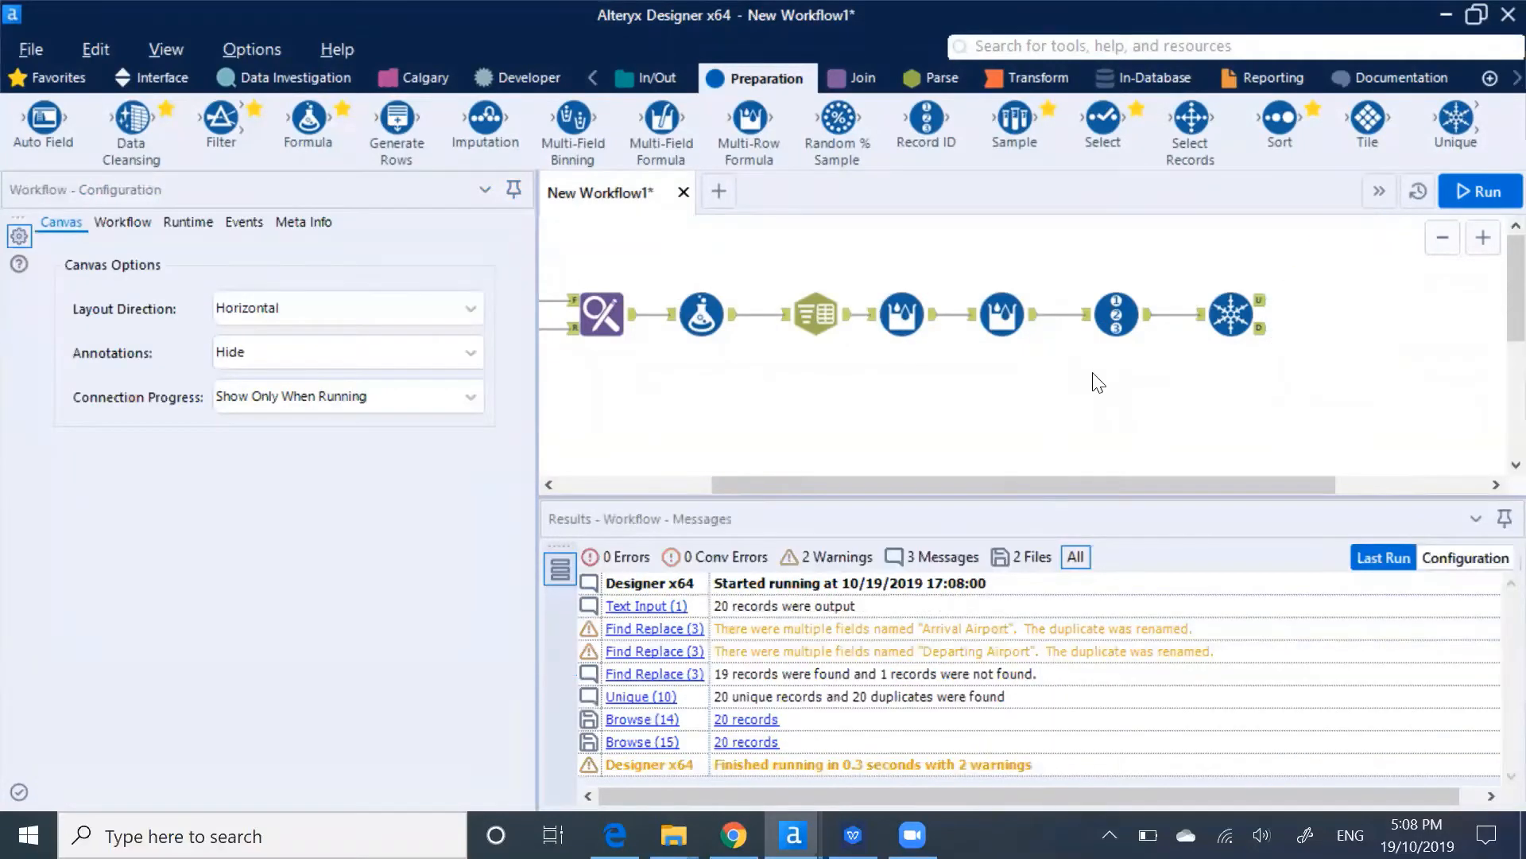
pyautogui.moveTo(1280, 119); pyautogui.dragTo(1317, 300)
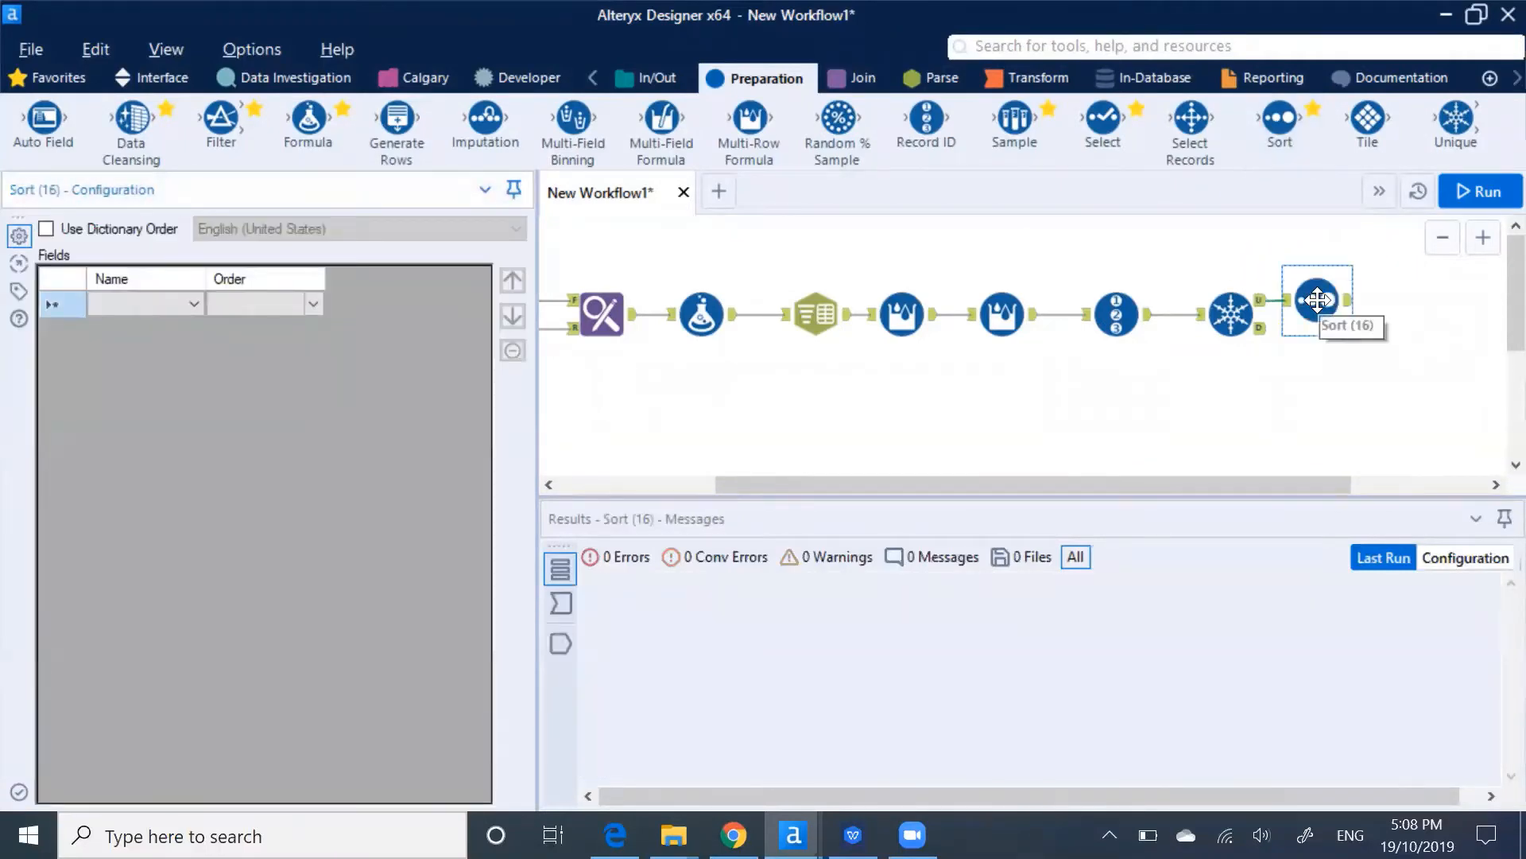
pyautogui.click(194, 305)
pyautogui.click(150, 322)
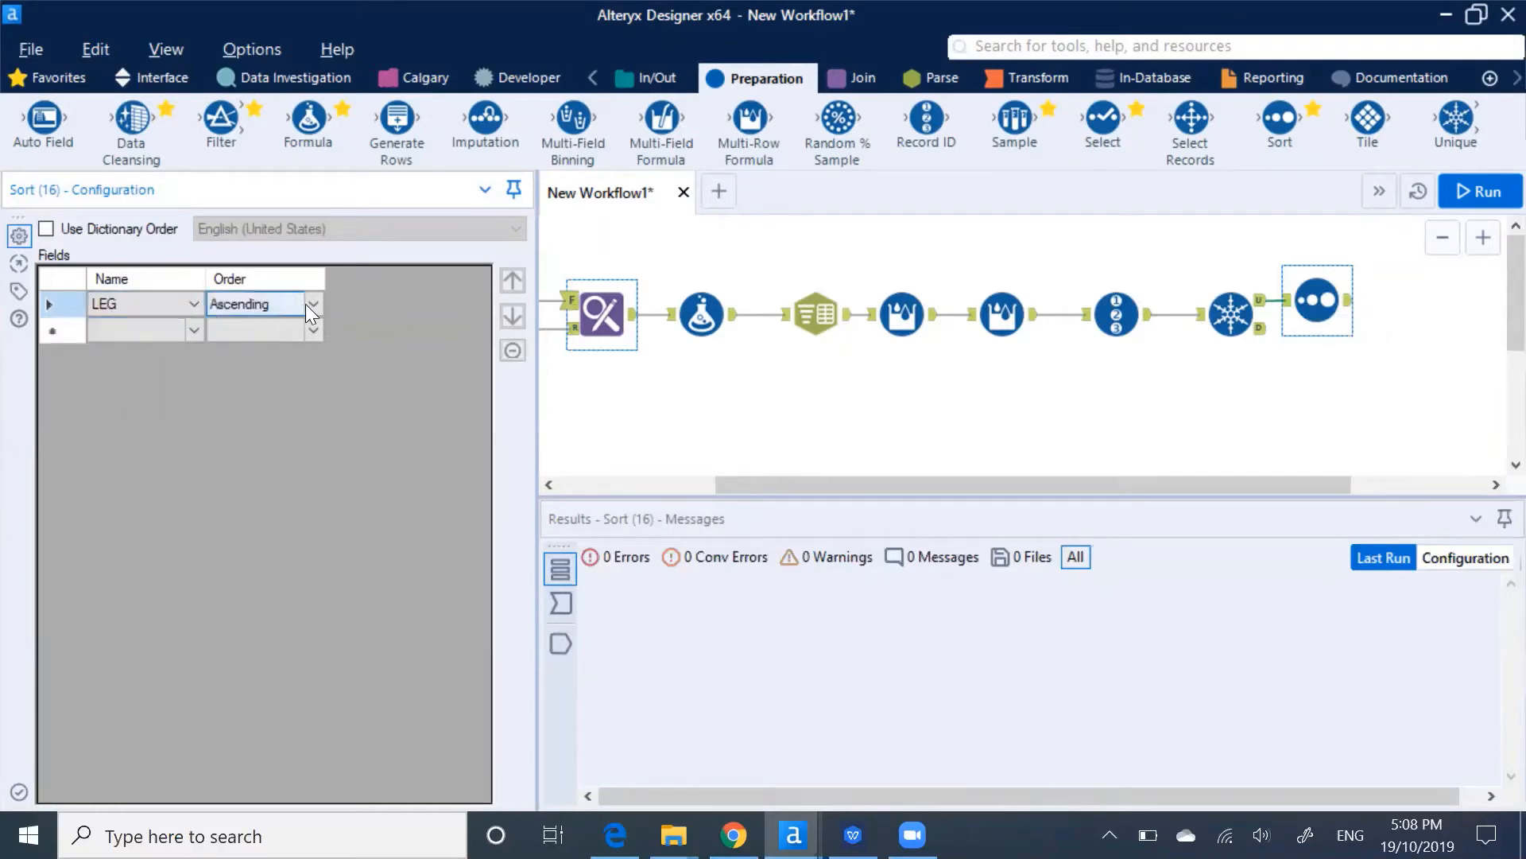
# Attach a Browse tool to the Sort tool's output and run the workflow.
pyautogui.click(920, 437)
pyautogui.hotkey('ctrl', 'r')
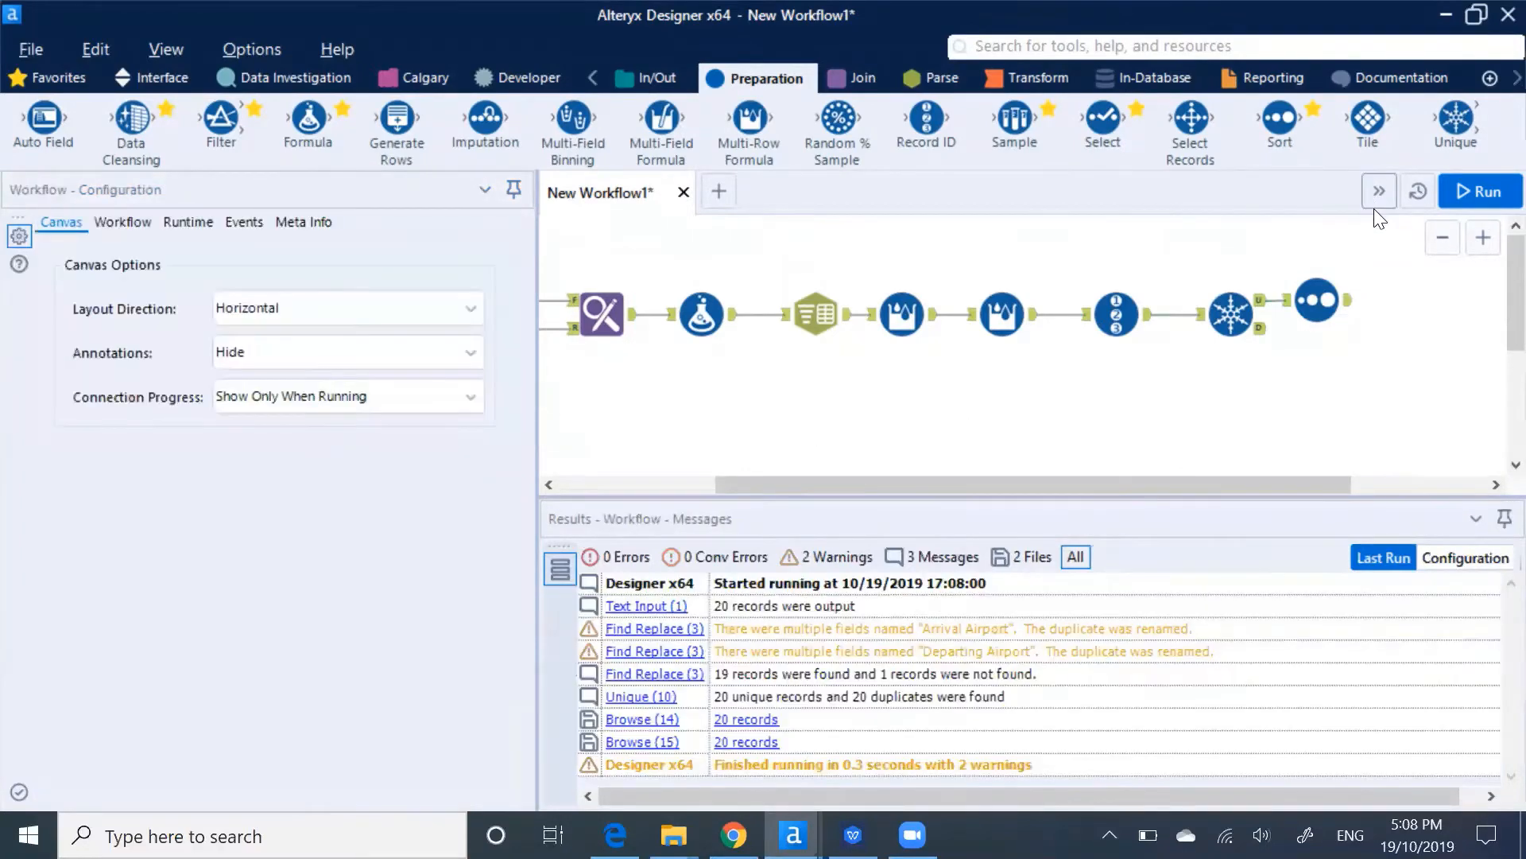
pyautogui.click(1321, 288)
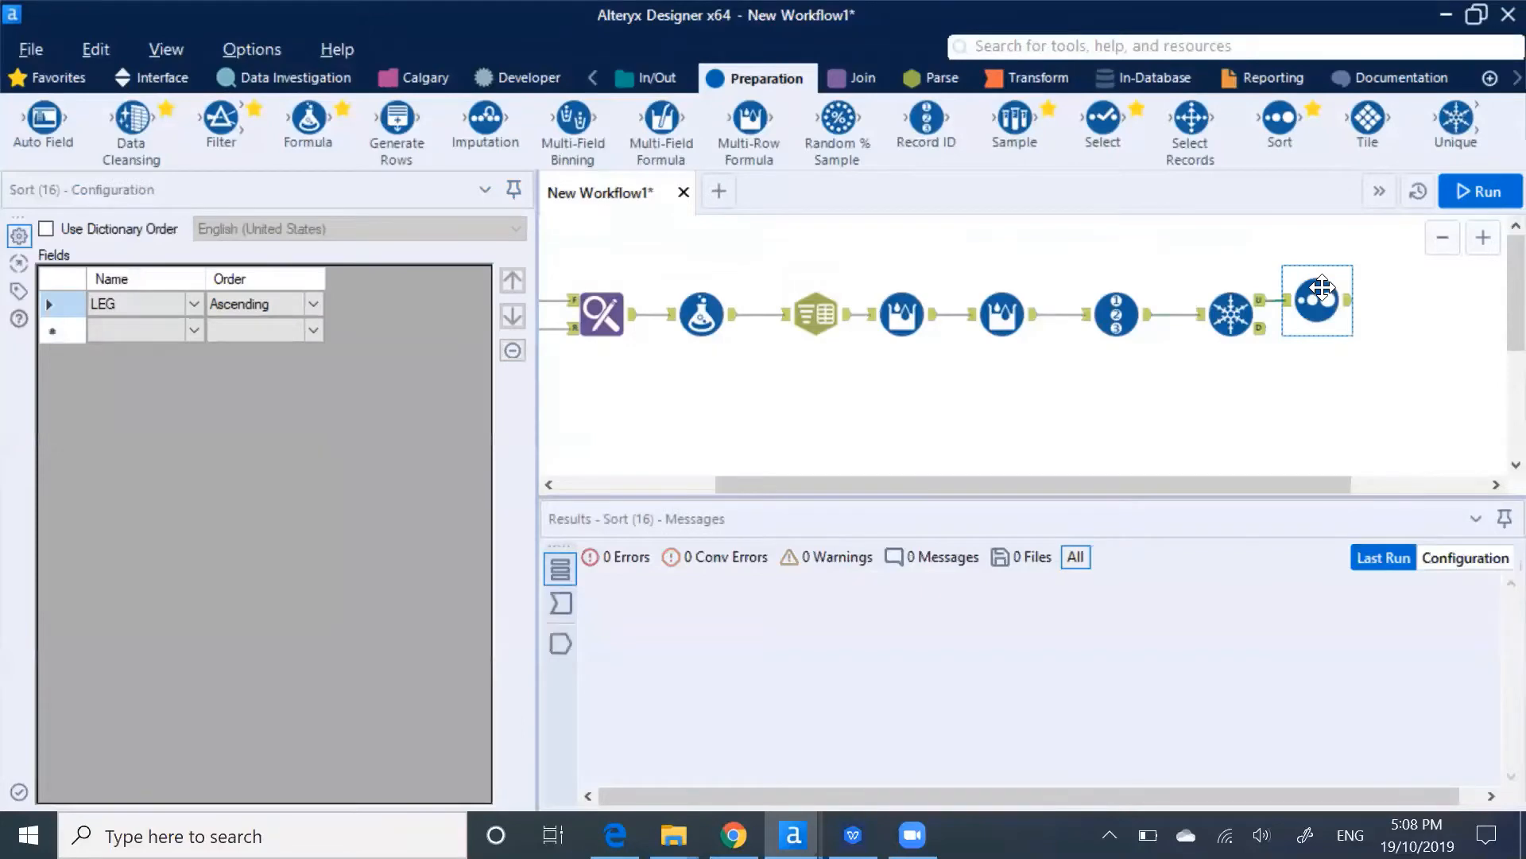
pyautogui.hotkey('ctrl', 'shift', 'b')
pyautogui.hotkey('ctrl', 'r')
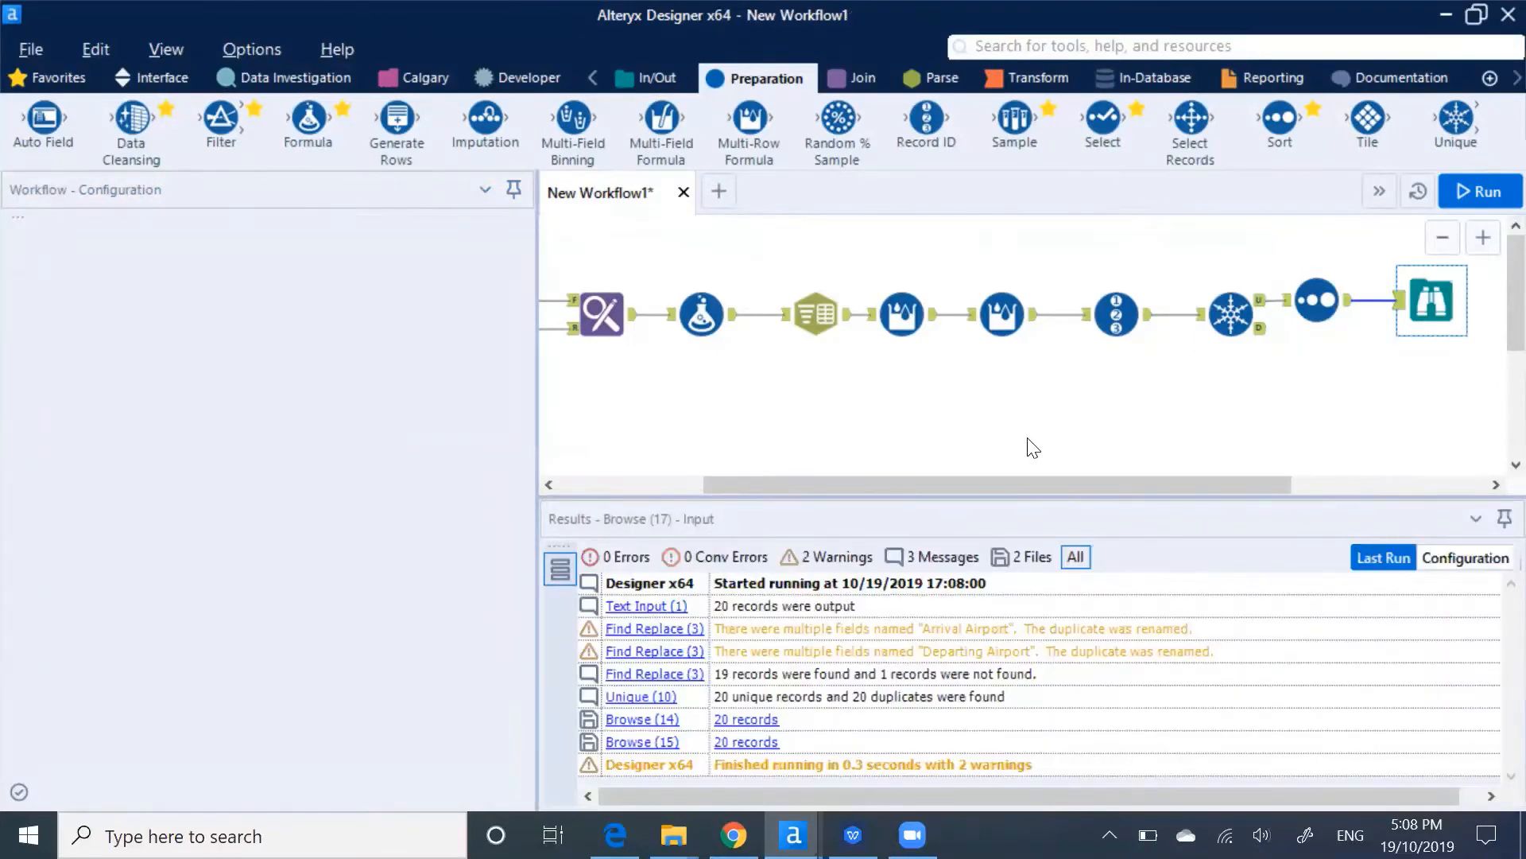
# Examine the sorted records from the Sort tool's Browse as a full-size table, then close the results window.
pyautogui.click(994, 504)
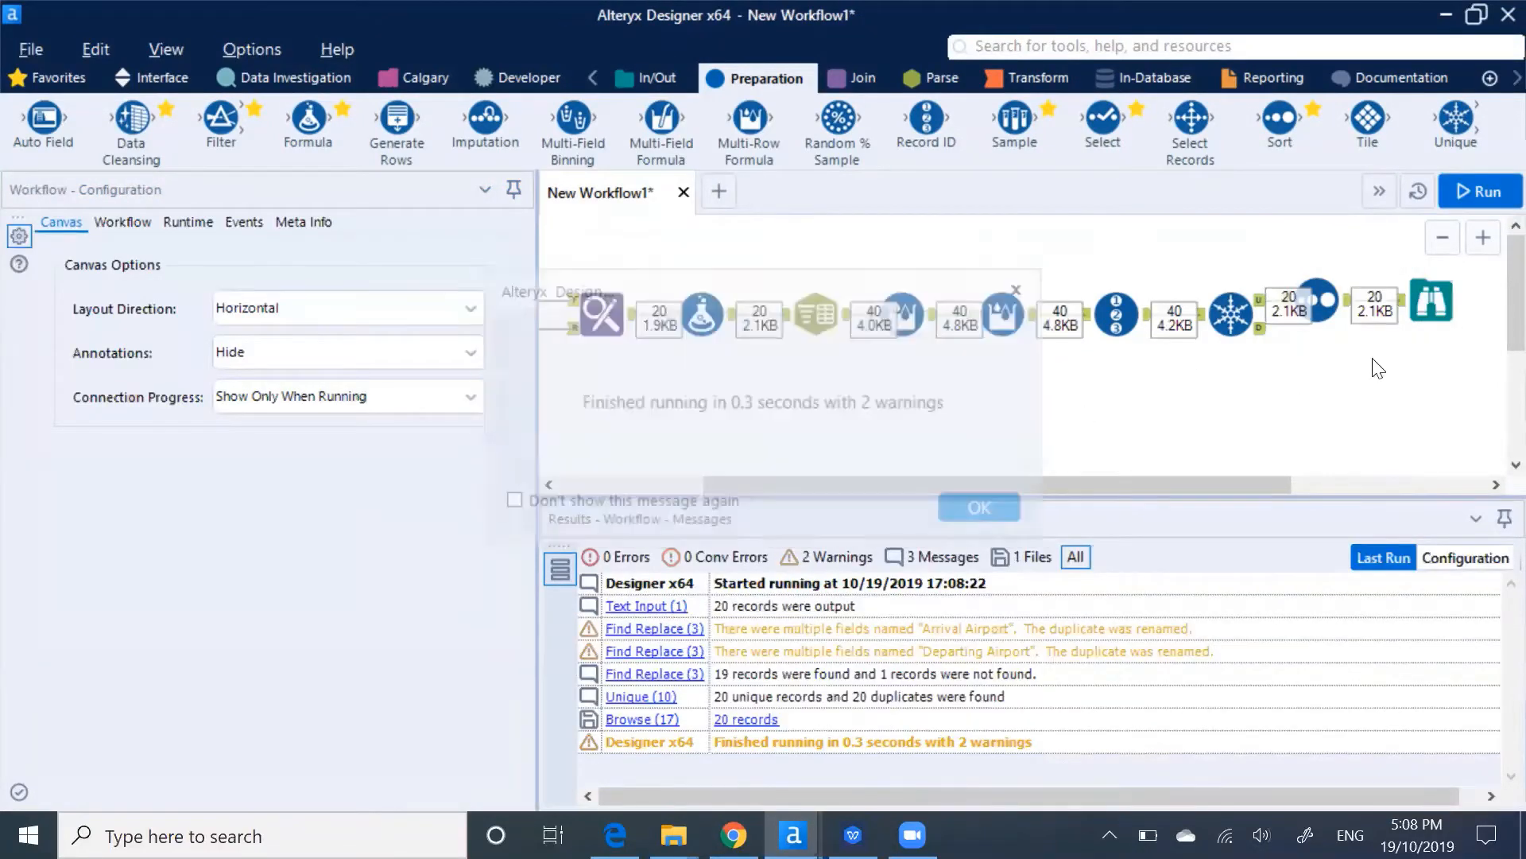
pyautogui.click(1321, 287)
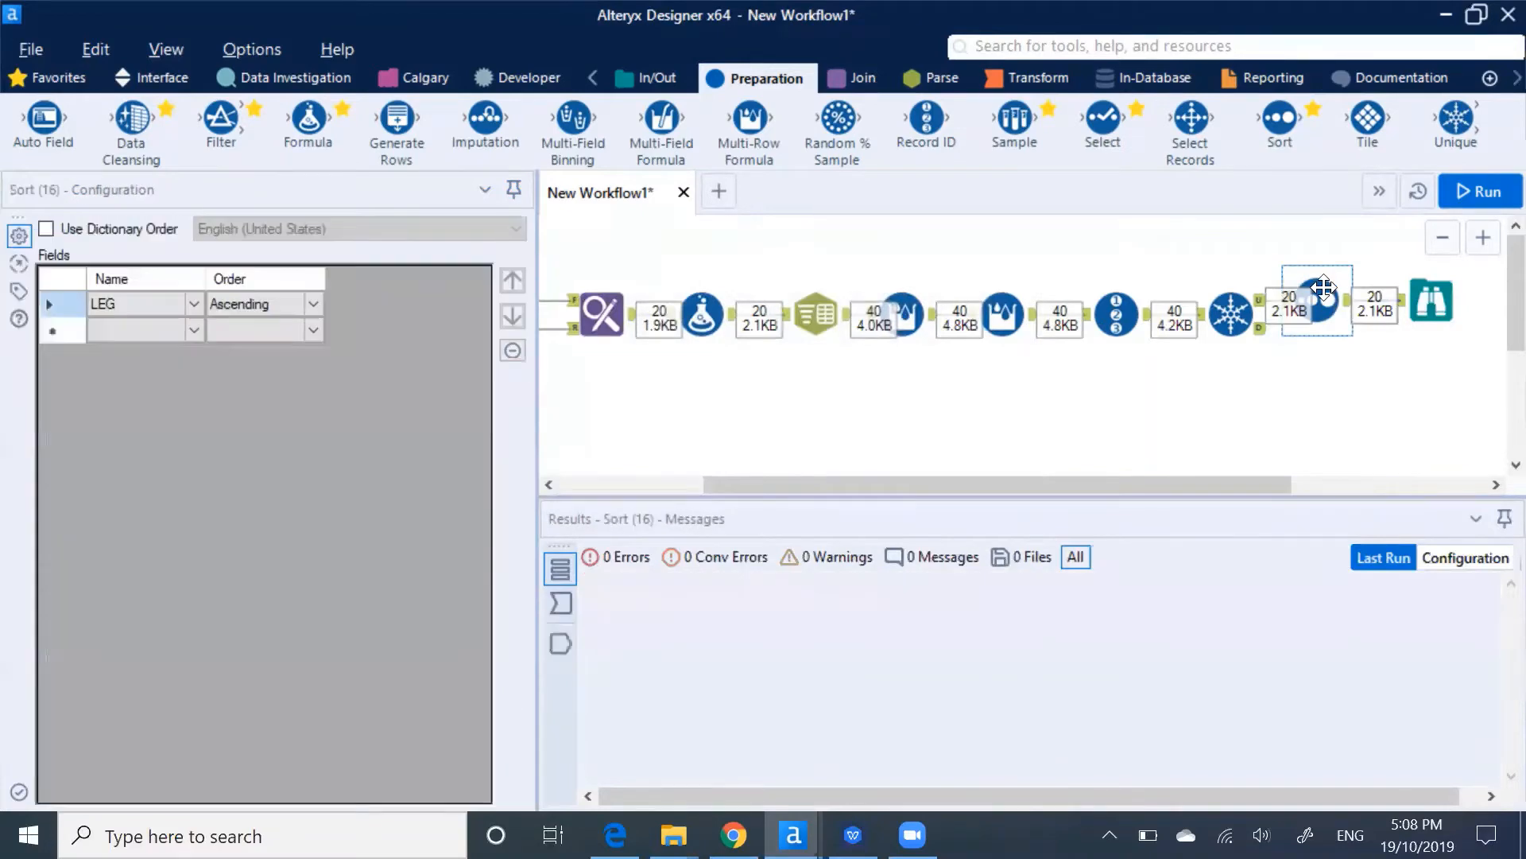
pyautogui.click(1431, 300)
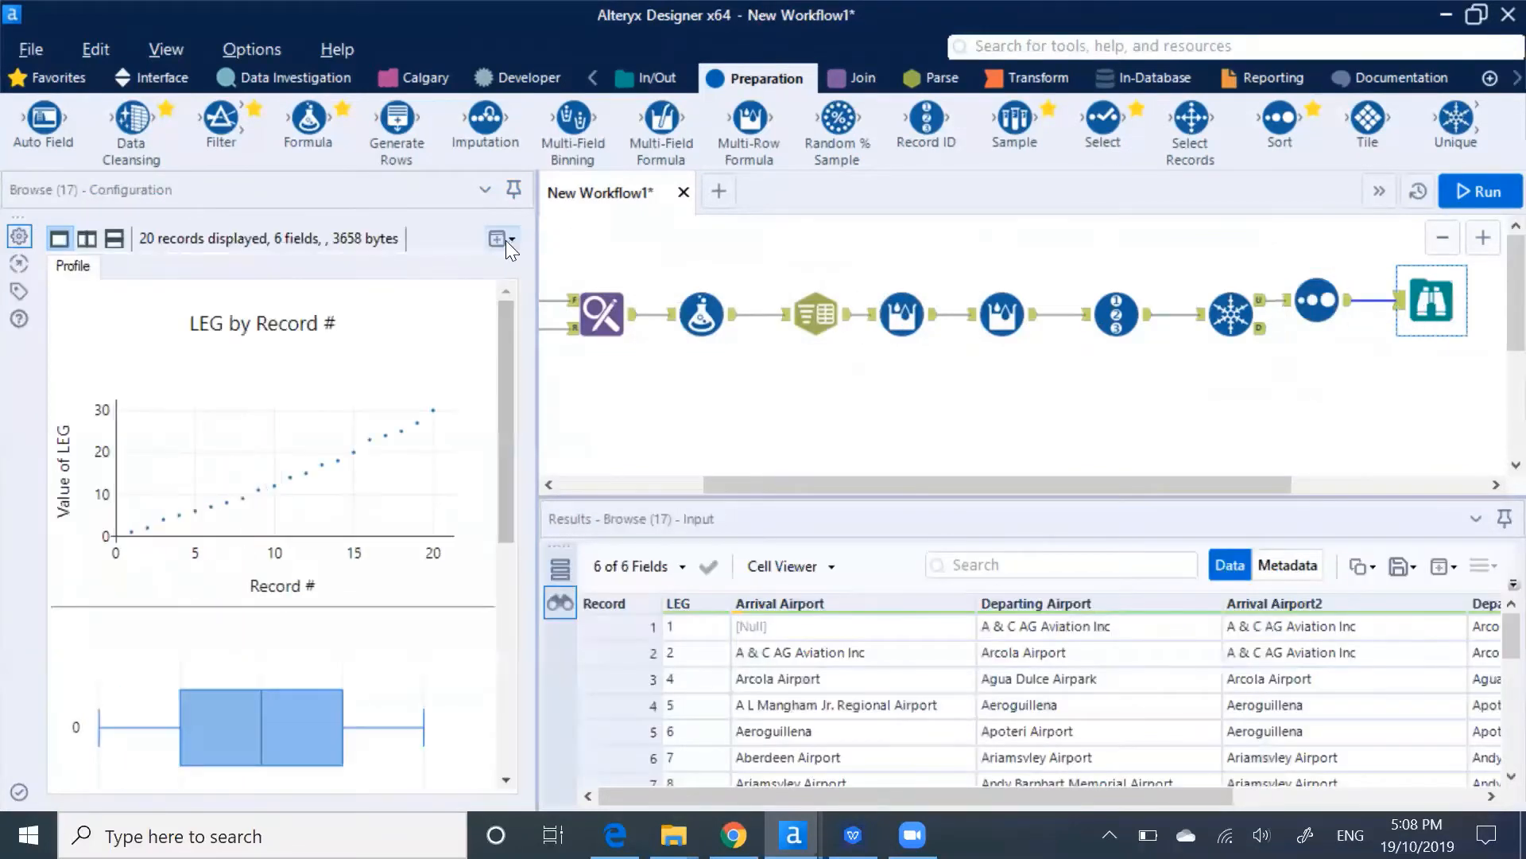
pyautogui.click(505, 240)
pyautogui.click(382, 257)
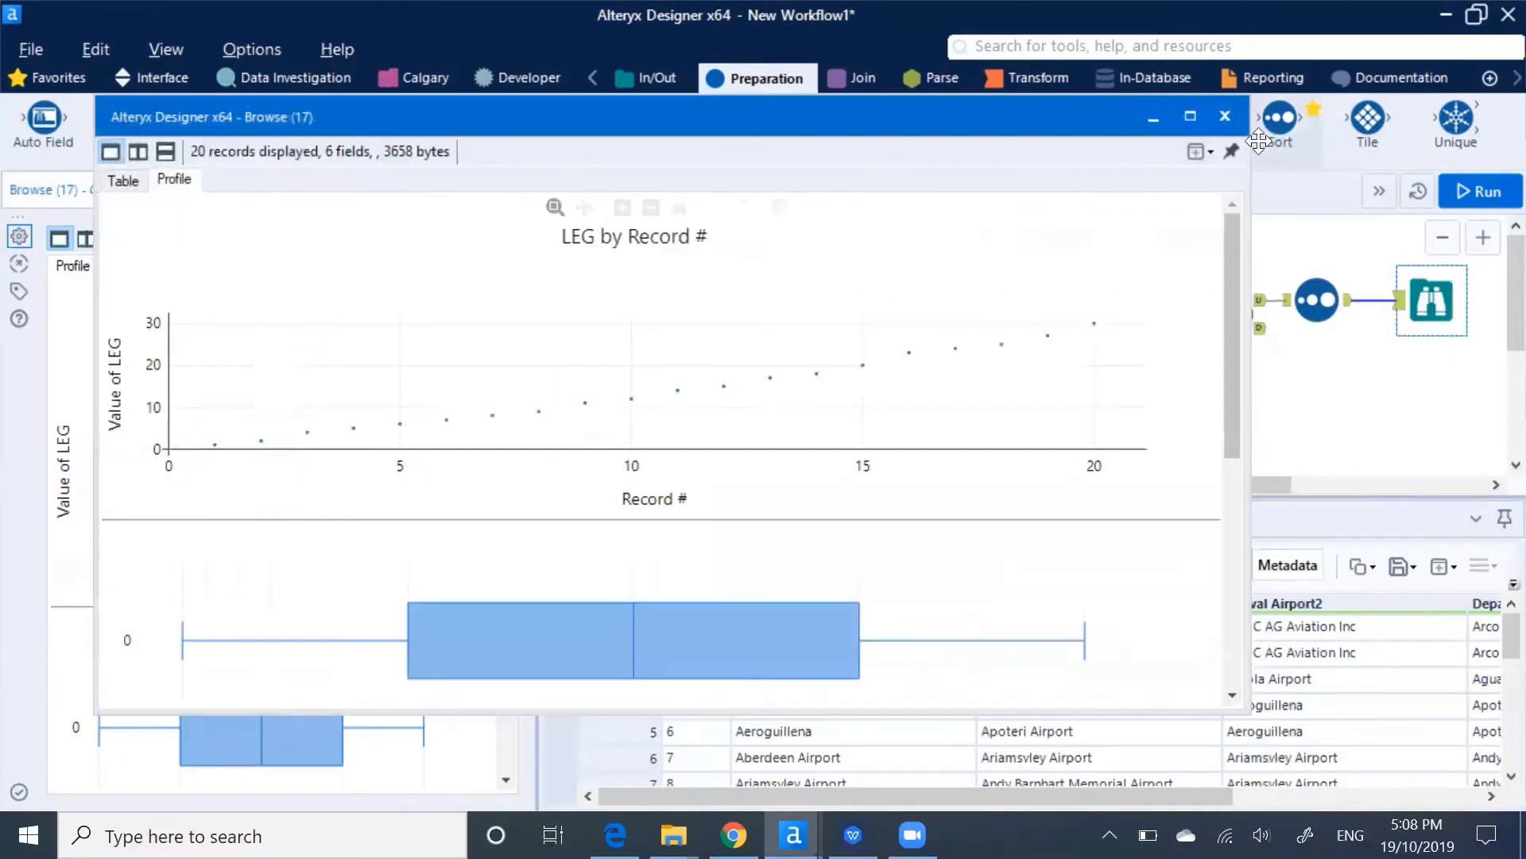
pyautogui.click(1190, 116)
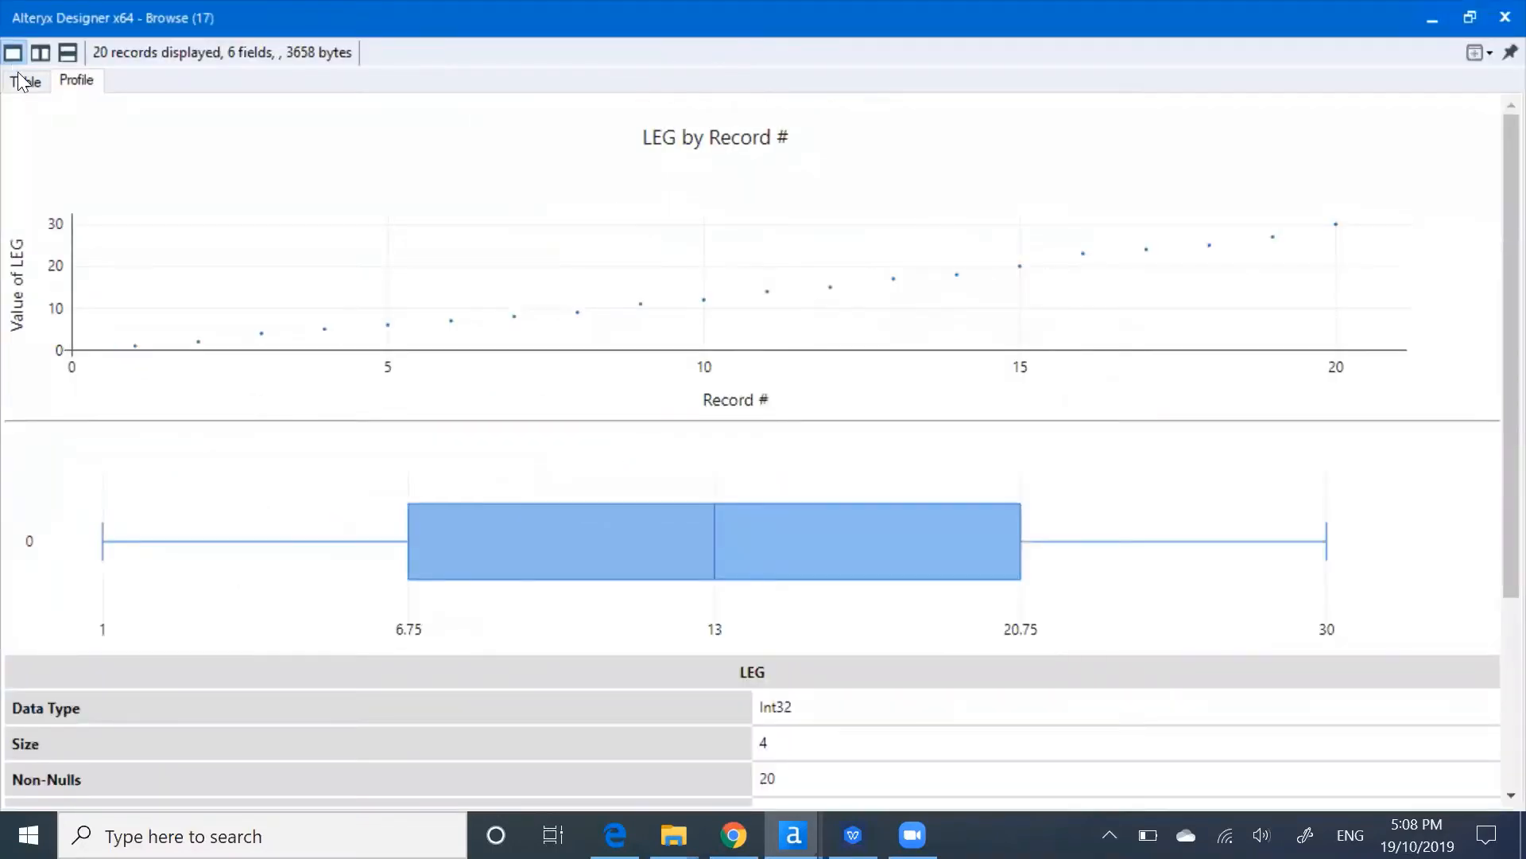
pyautogui.click(24, 81)
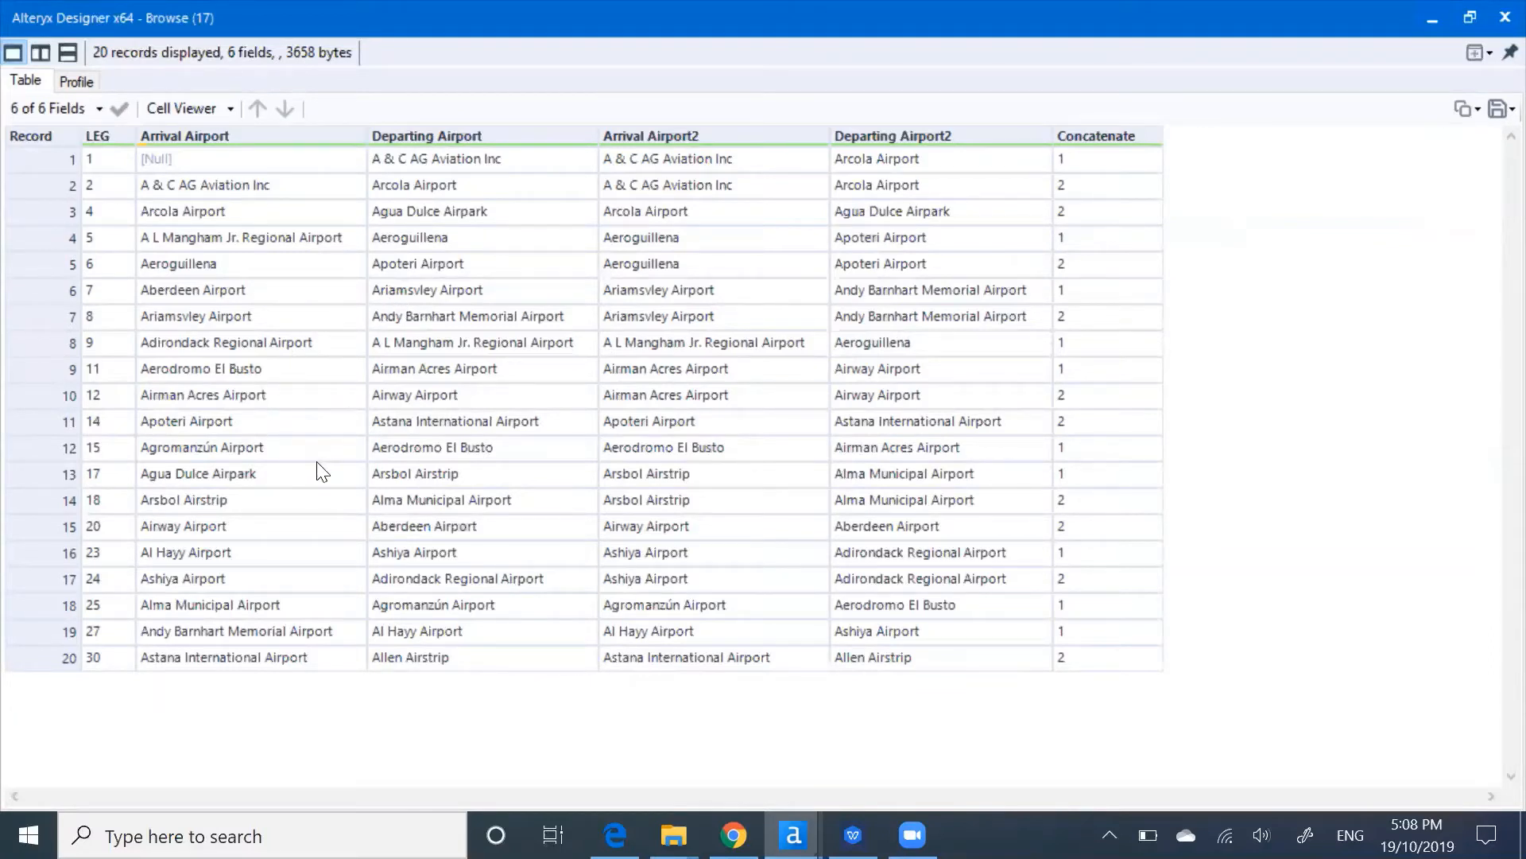
pyautogui.click(1489, 26)
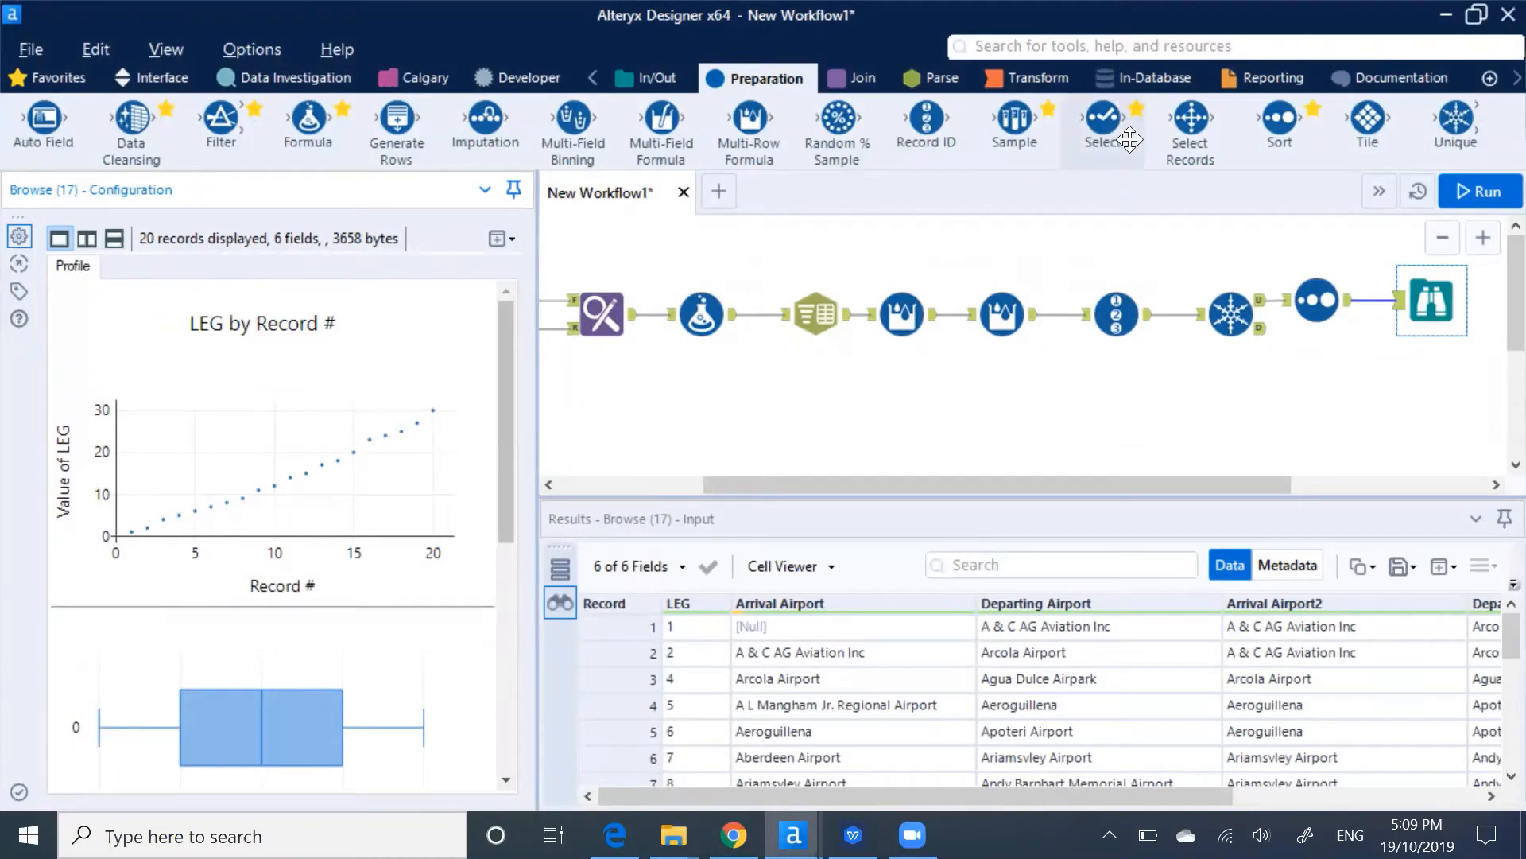
# Remove the Browse tool from the Sort tool's output.
pyautogui.moveTo(1126, 480); pyautogui.dragTo(1288, 469)
pyautogui.press('Delete')
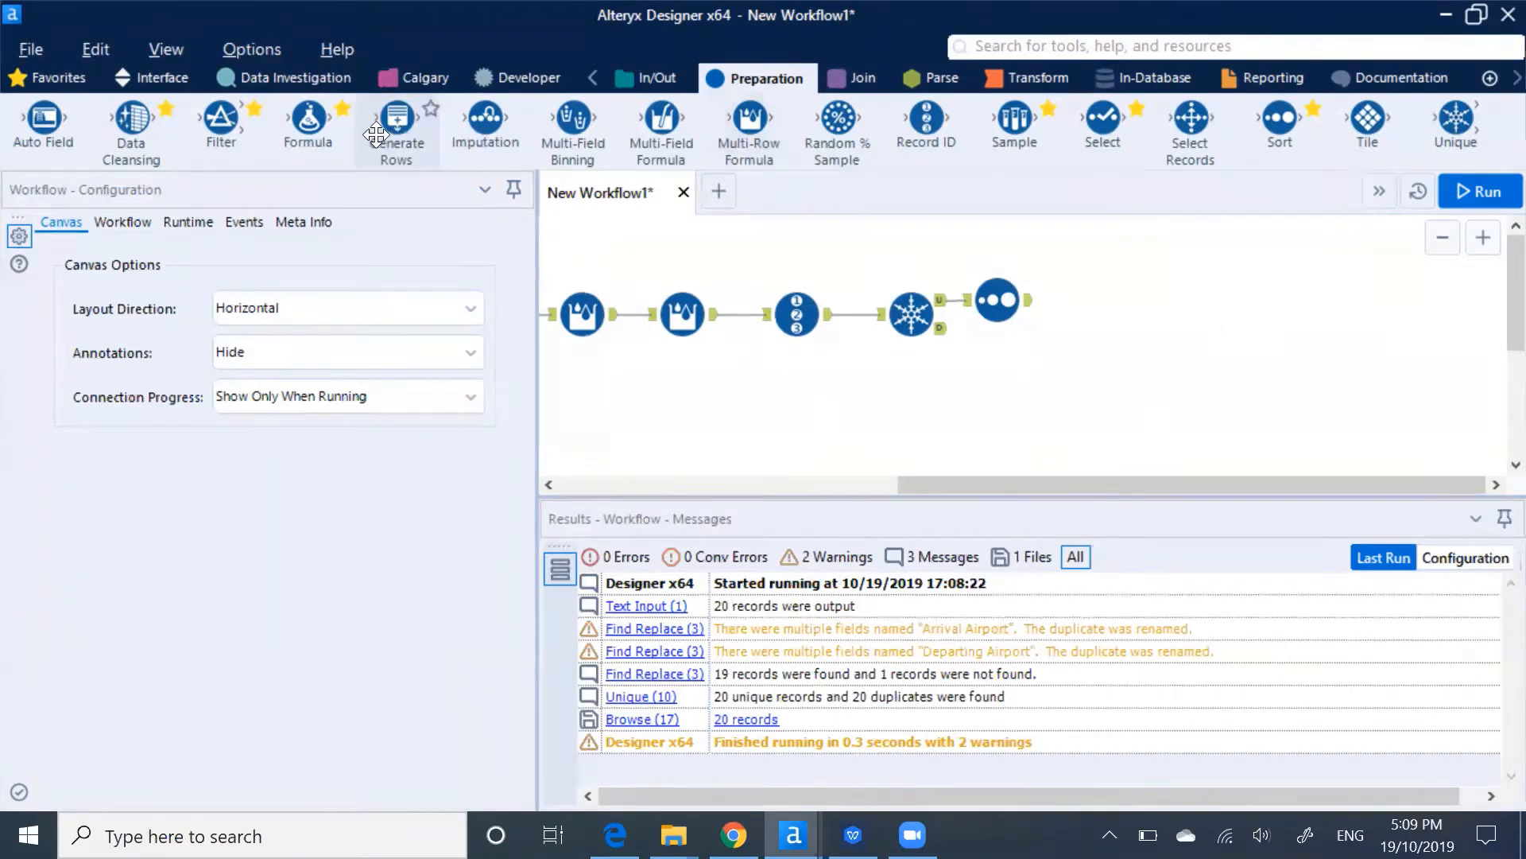
pyautogui.moveTo(308, 119); pyautogui.dragTo(1098, 300)
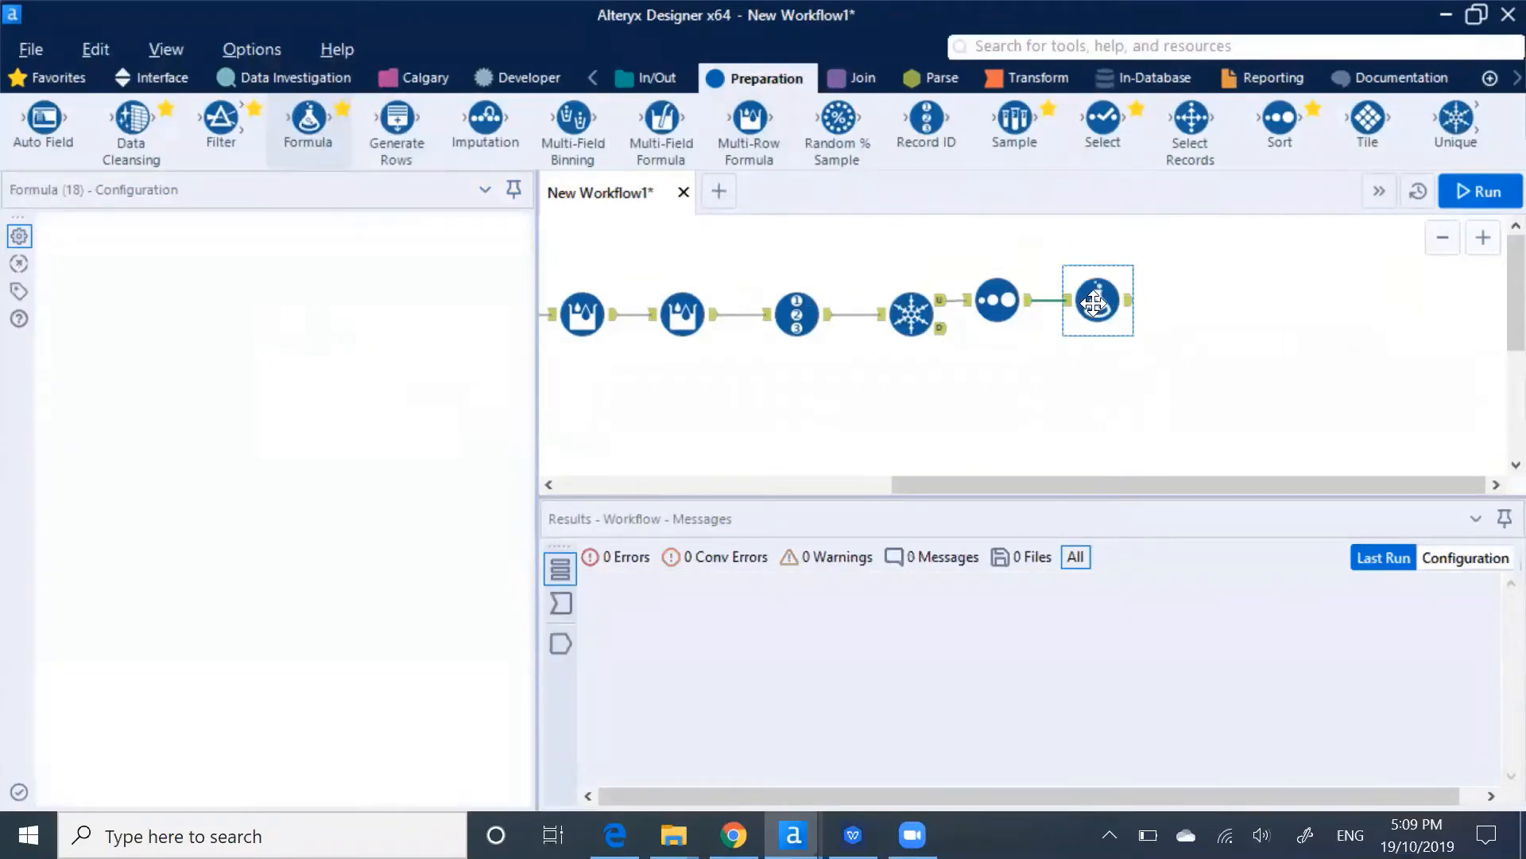
pyautogui.click(235, 252)
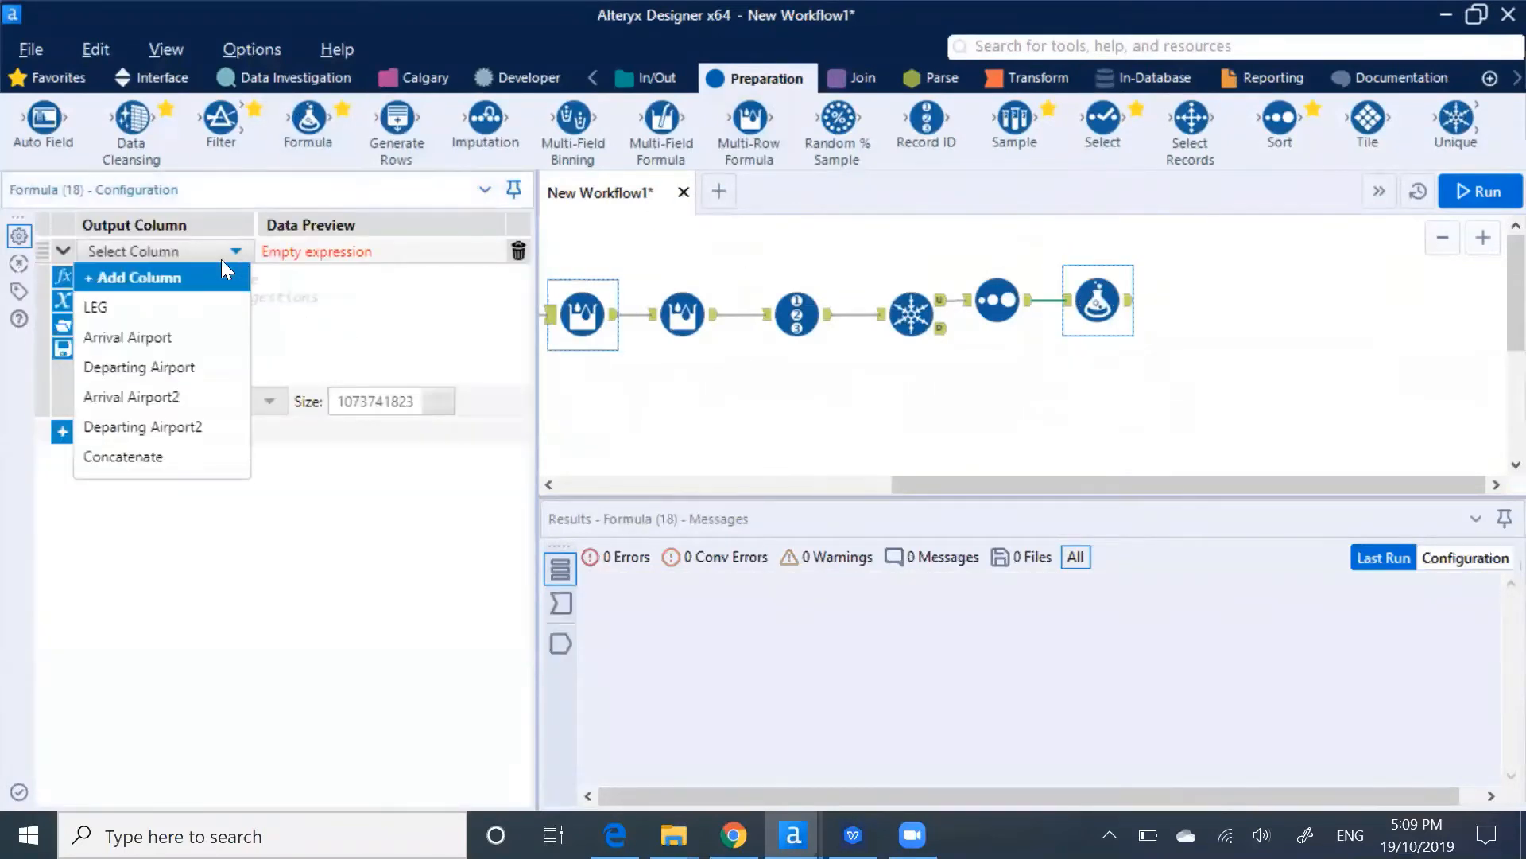
pyautogui.click(198, 279)
pyautogui.write('Sorted')
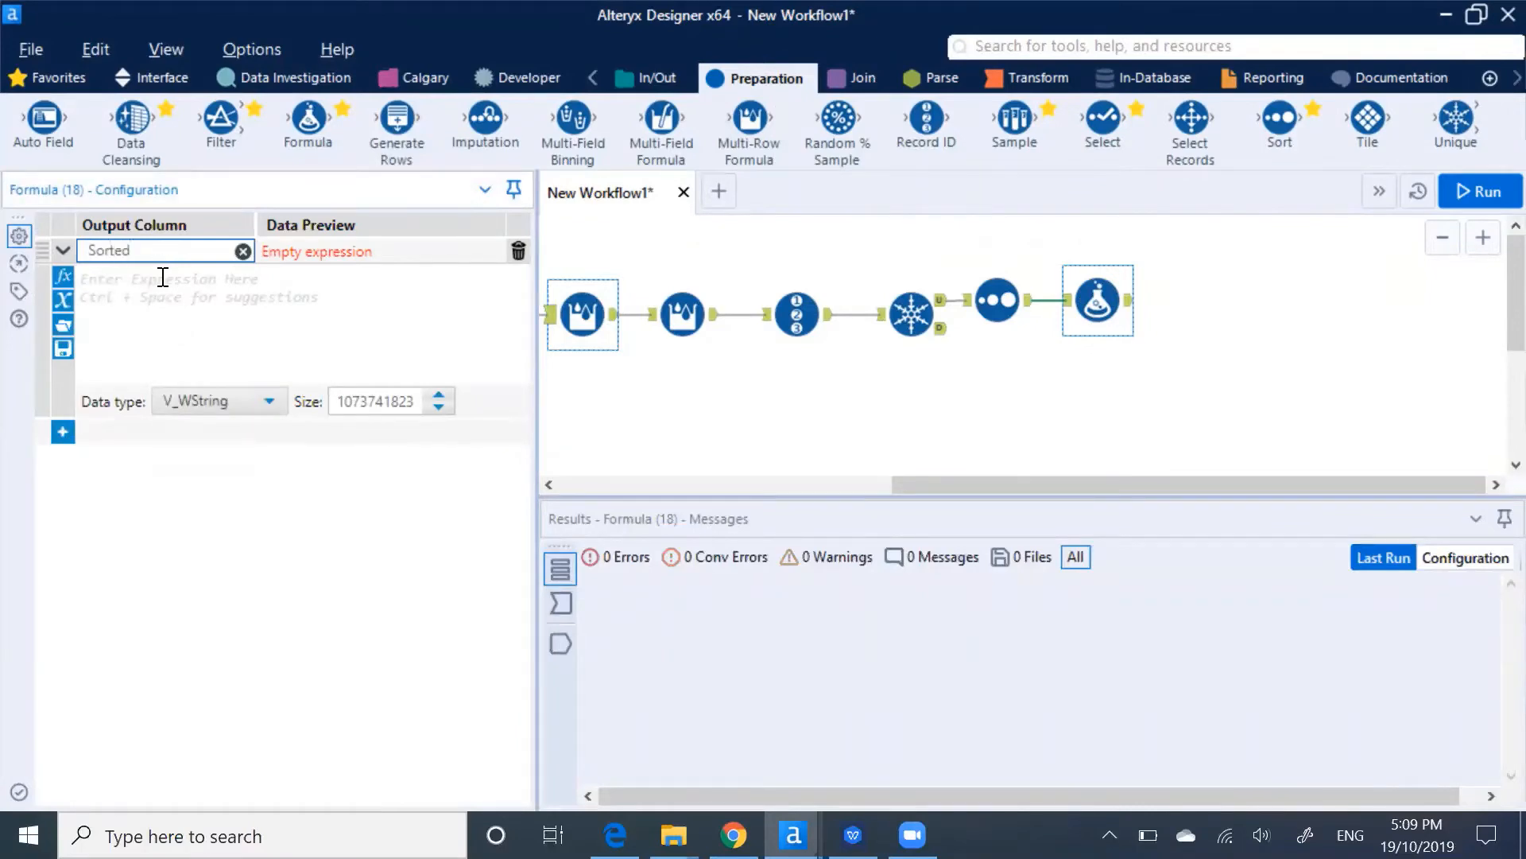
pyautogui.click(162, 276)
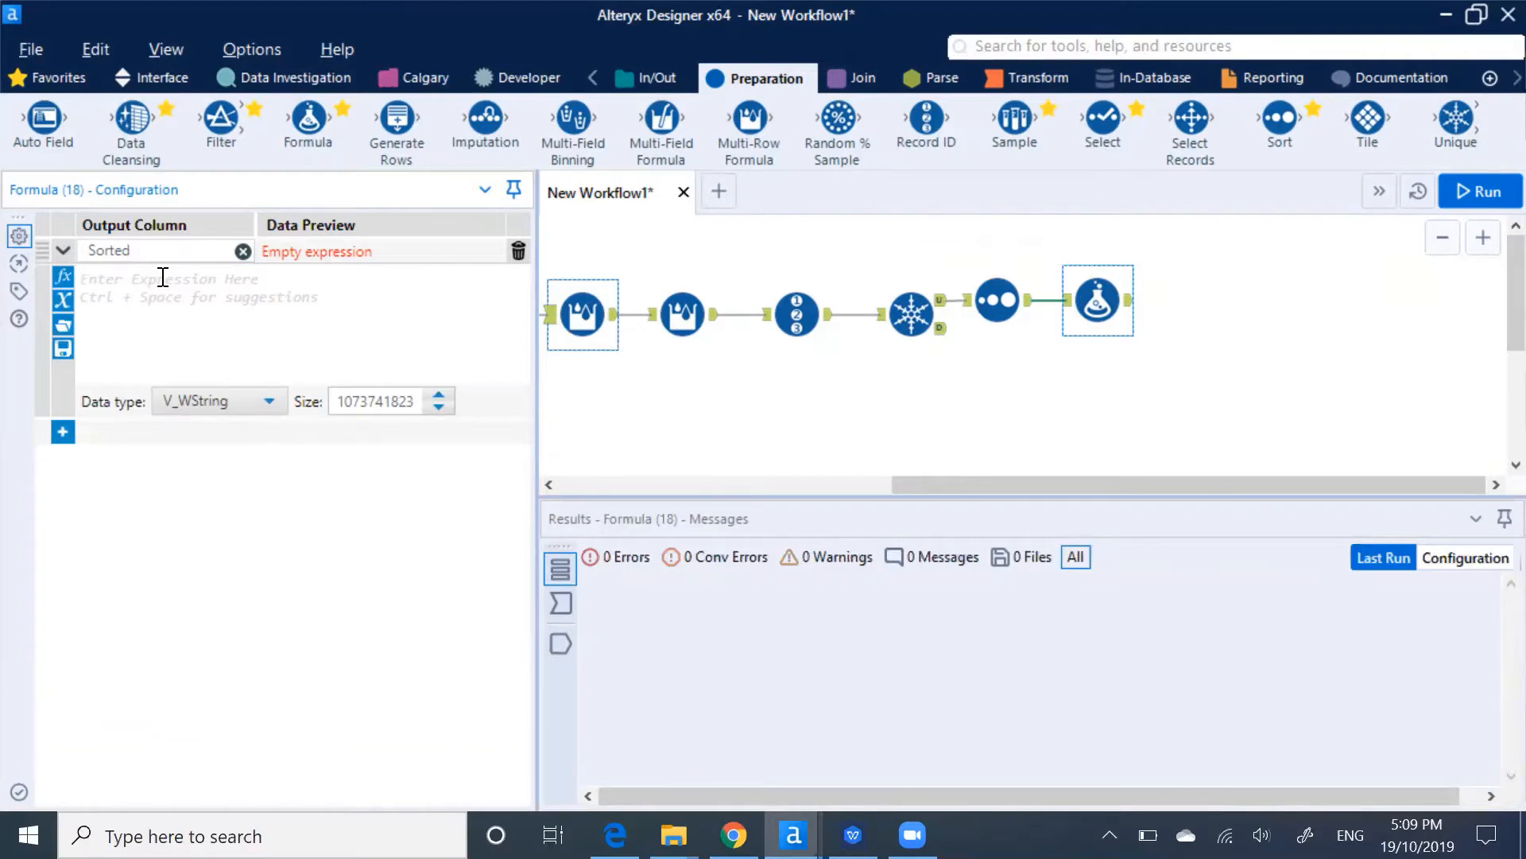
pyautogui.click(560, 601)
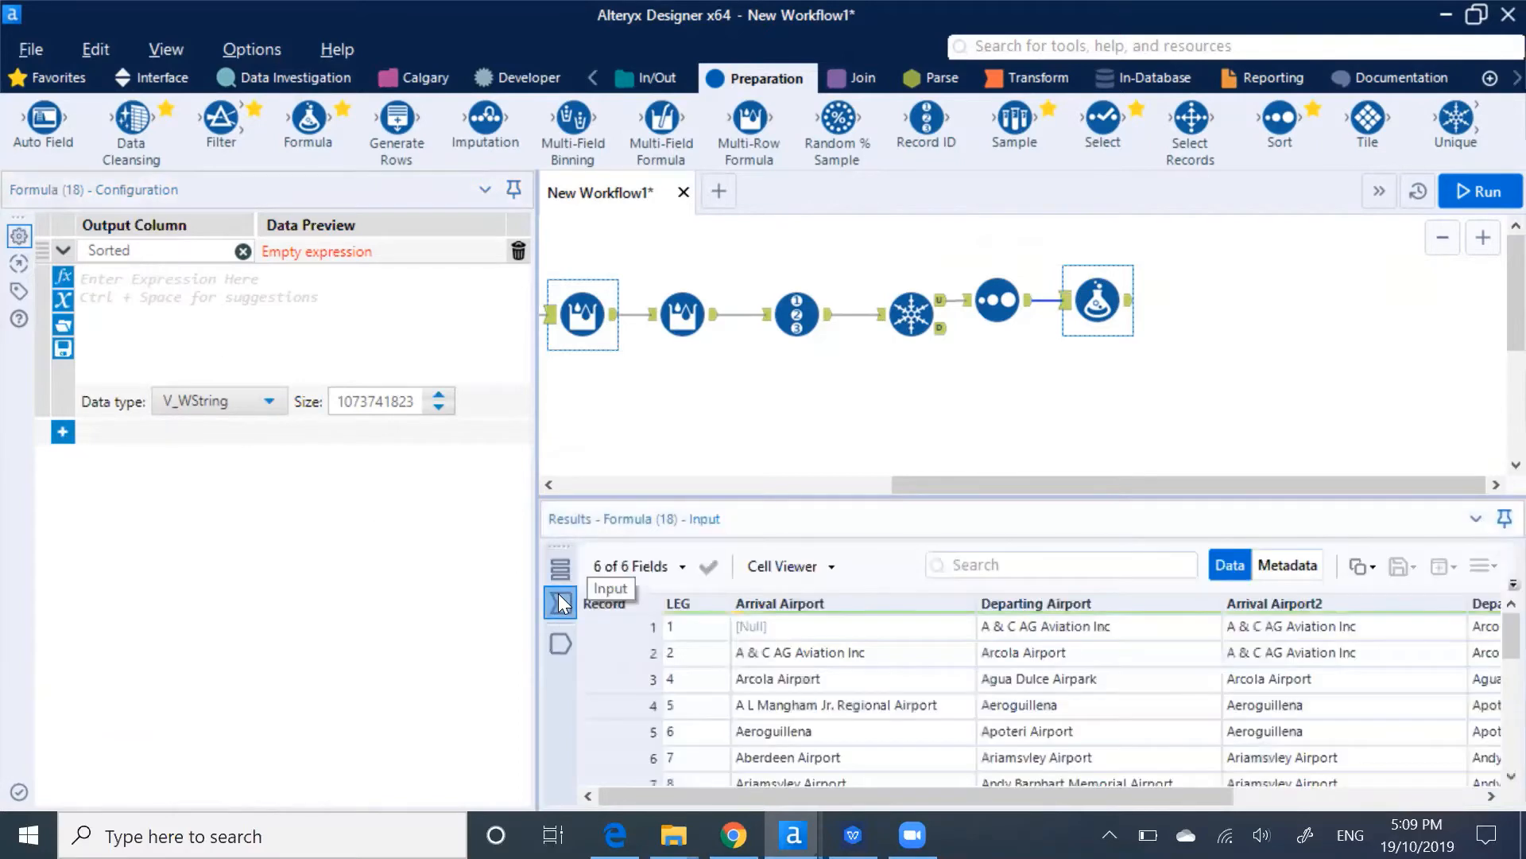
pyautogui.moveTo(759, 793)
pyautogui.mouseDown()
pyautogui.moveTo(1041, 798)
pyautogui.moveTo(787, 800)
pyautogui.mouseUp()
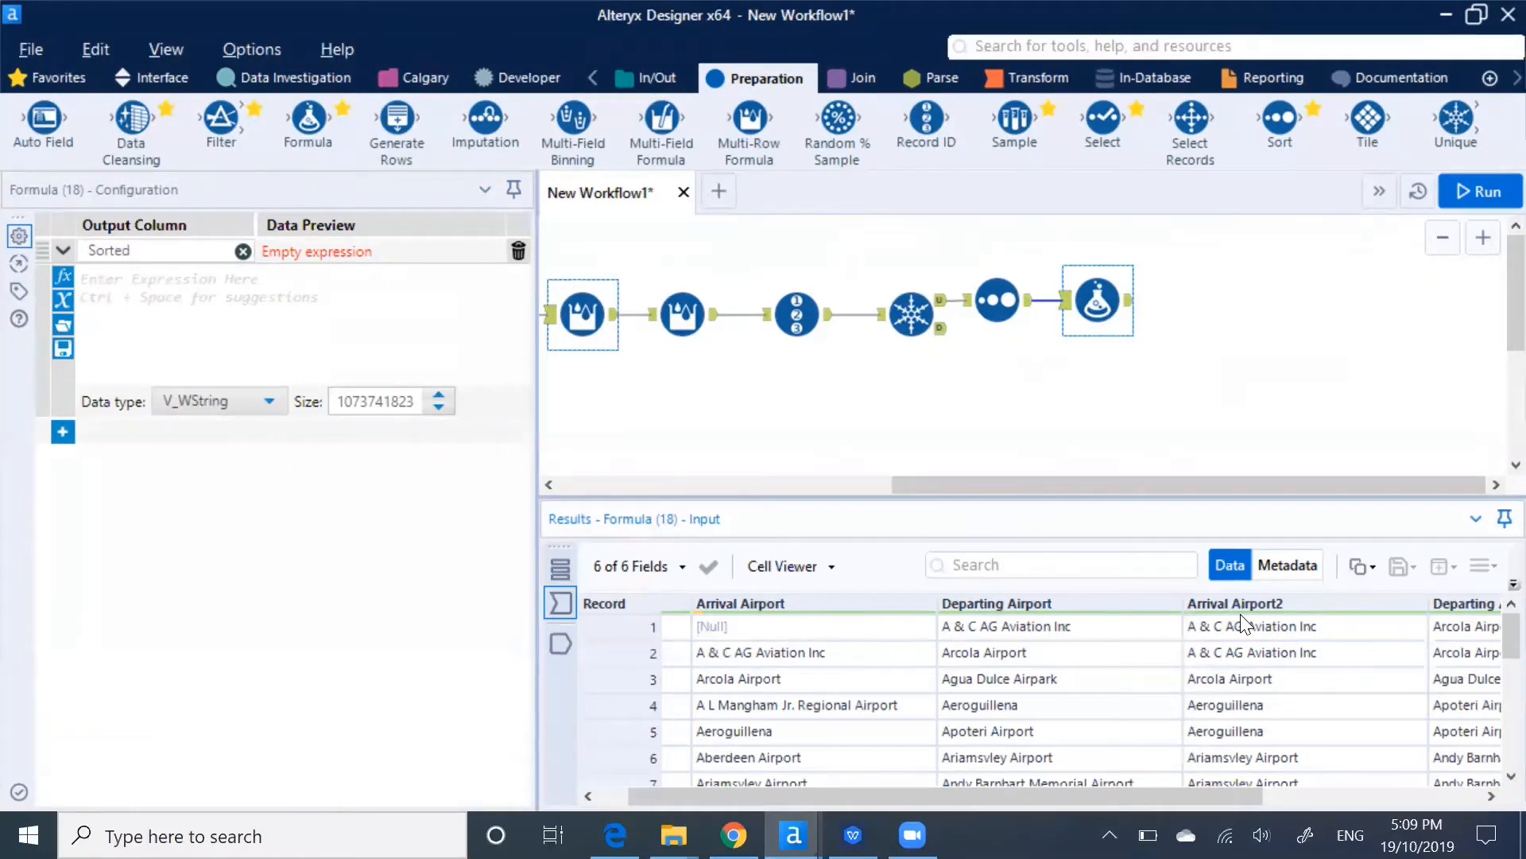
pyautogui.click(1096, 310)
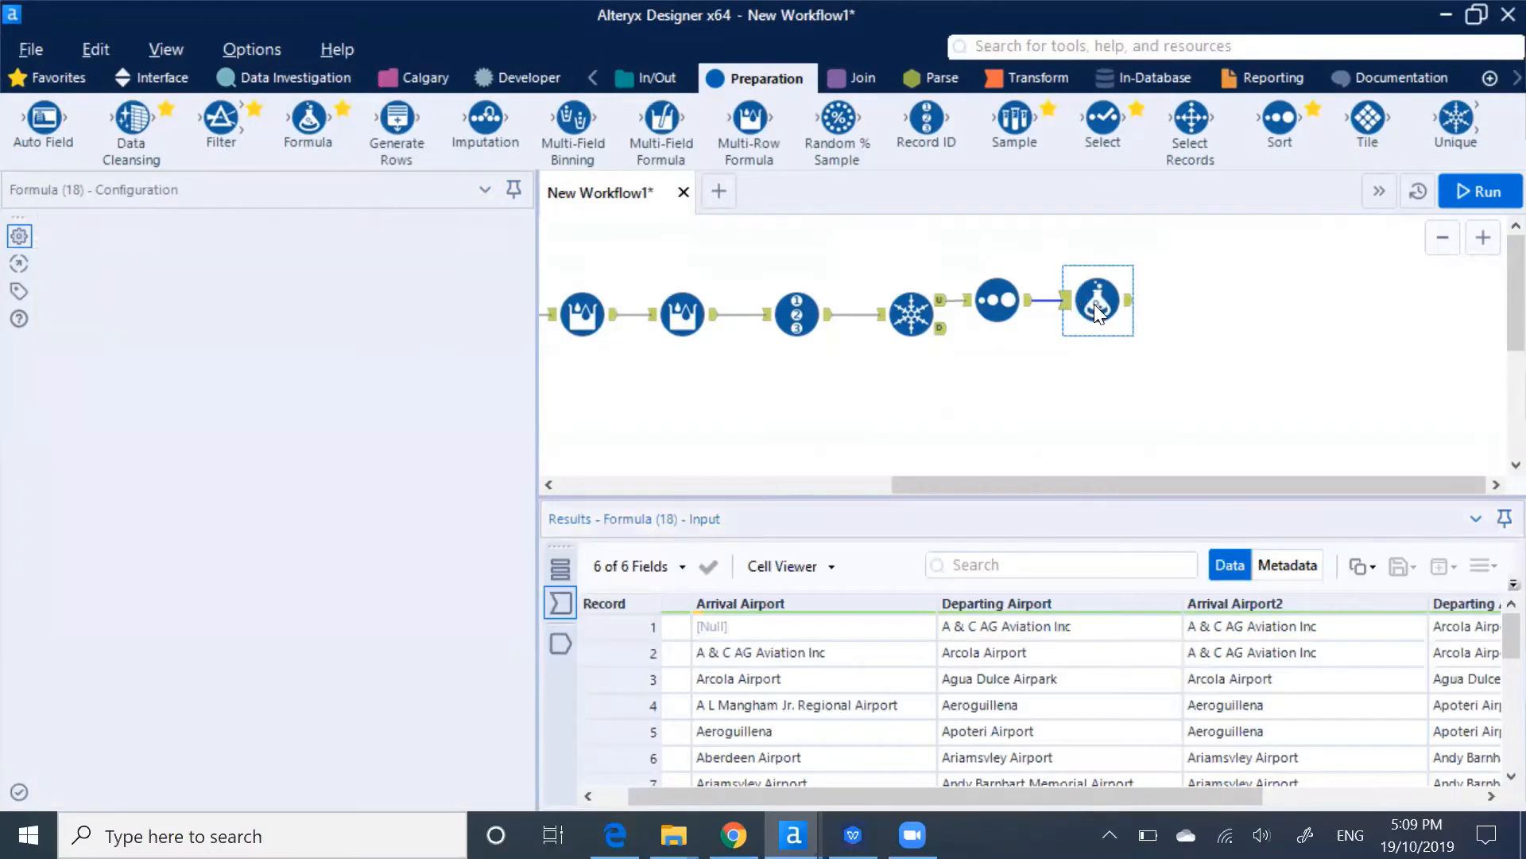
pyautogui.press('Delete')
# Connect a Multi-Row Formula tool to the Sort tool's output and set it to create a new Bool field named Sorted.
pyautogui.moveTo(751, 130); pyautogui.dragTo(1099, 300)
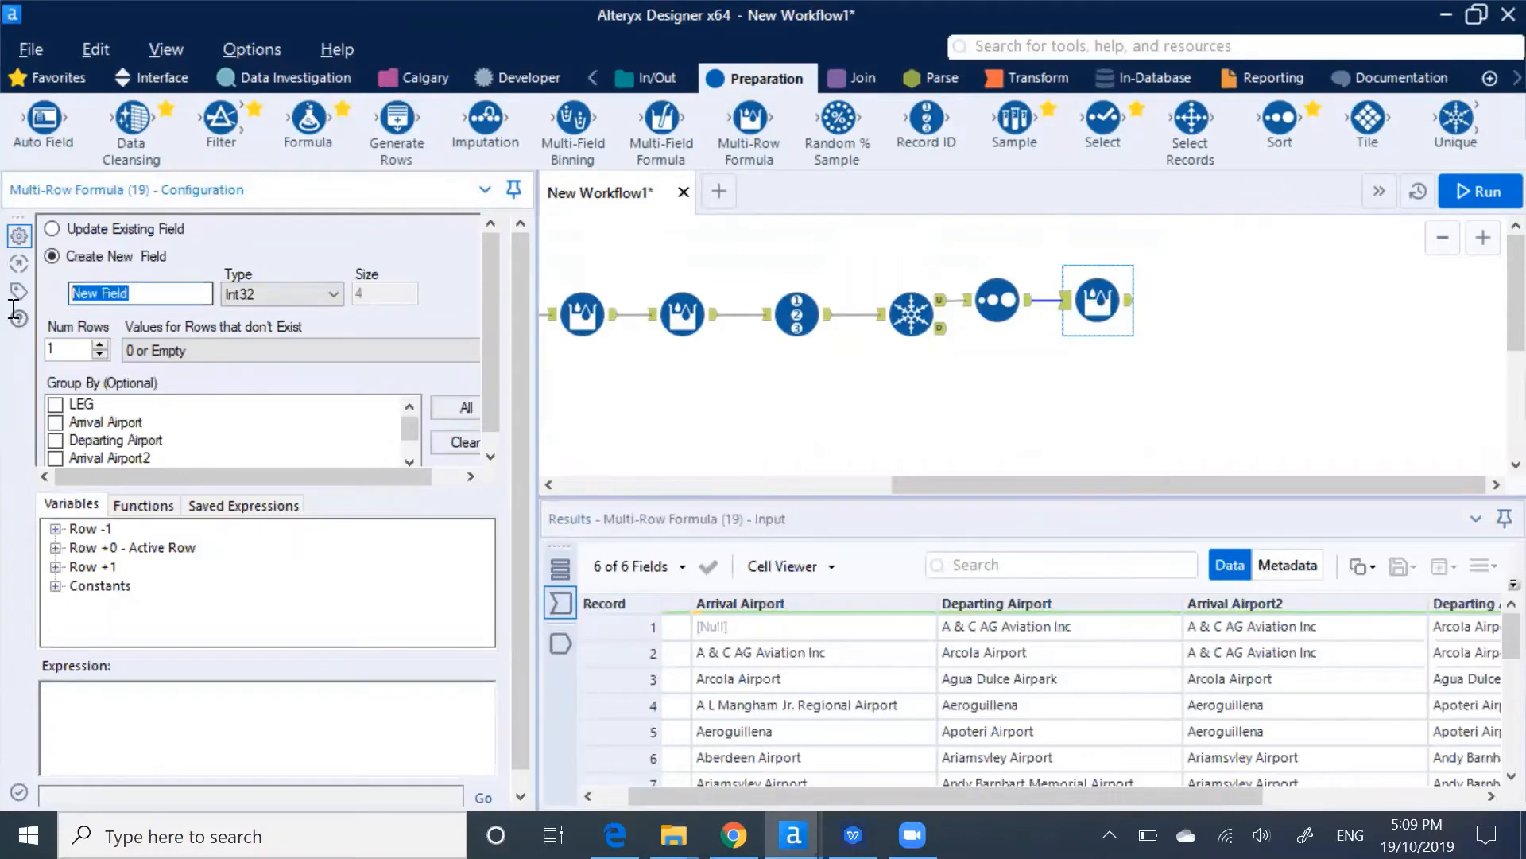
pyautogui.write('Sort')
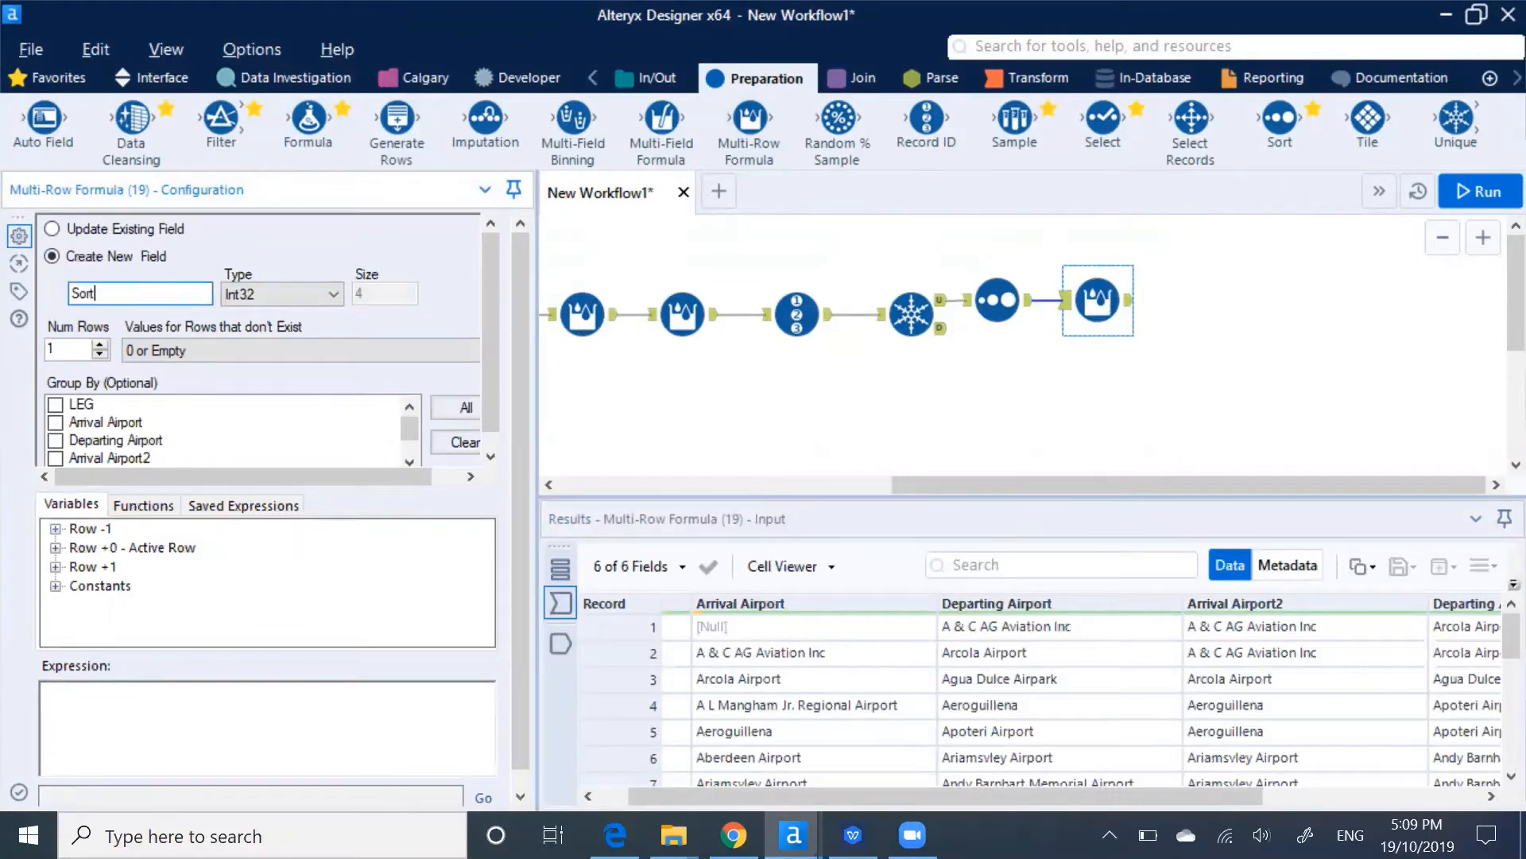
pyautogui.write('ed')
pyautogui.click(337, 292)
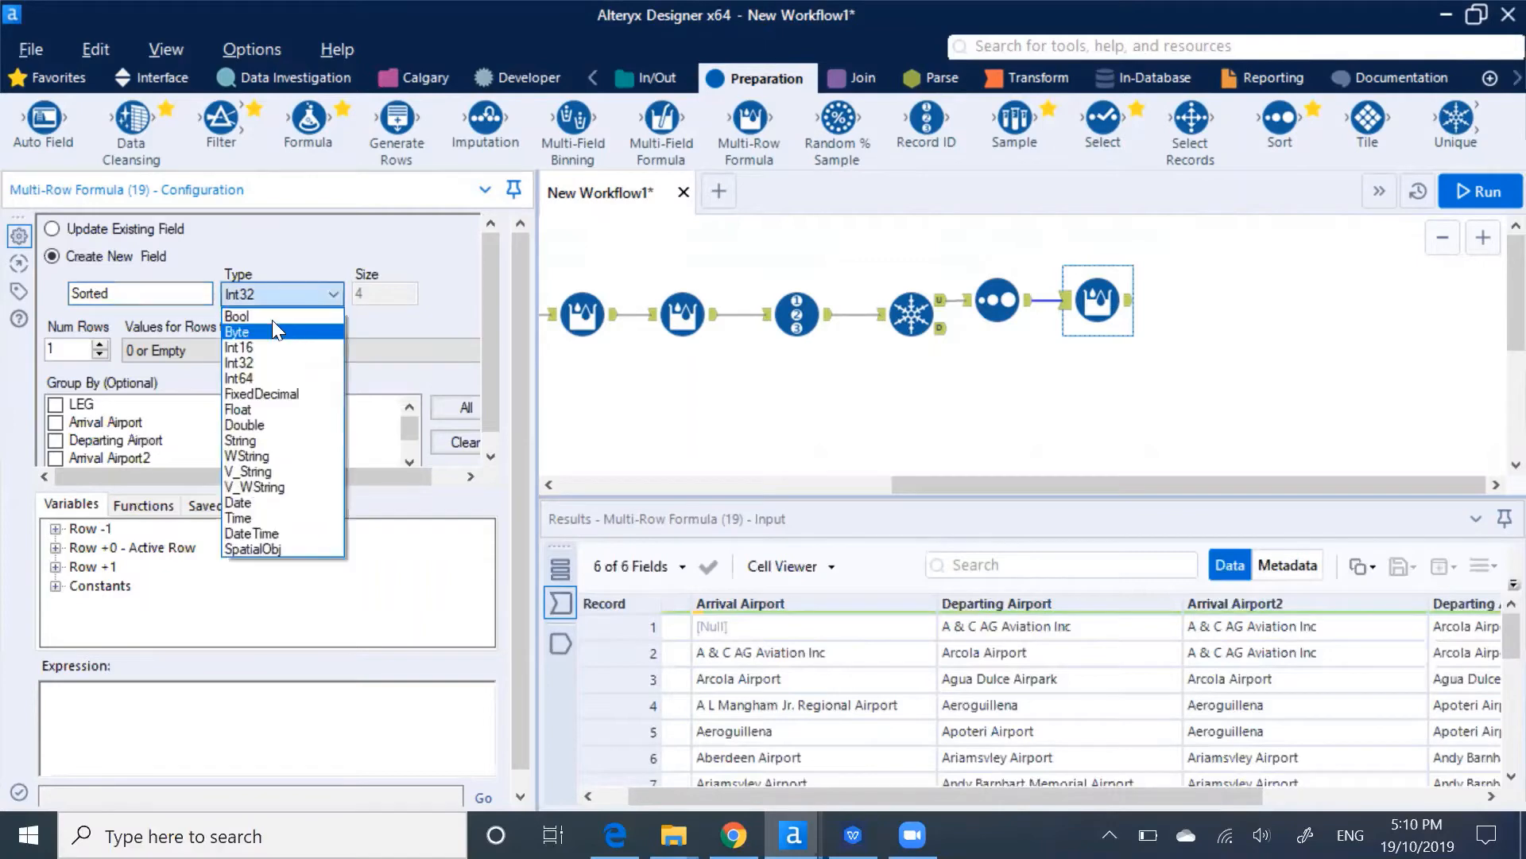
pyautogui.click(269, 314)
# Begin the Sorted expression with an IF condition using ISNULL on the Arrival Airport field.
pyautogui.click(178, 698)
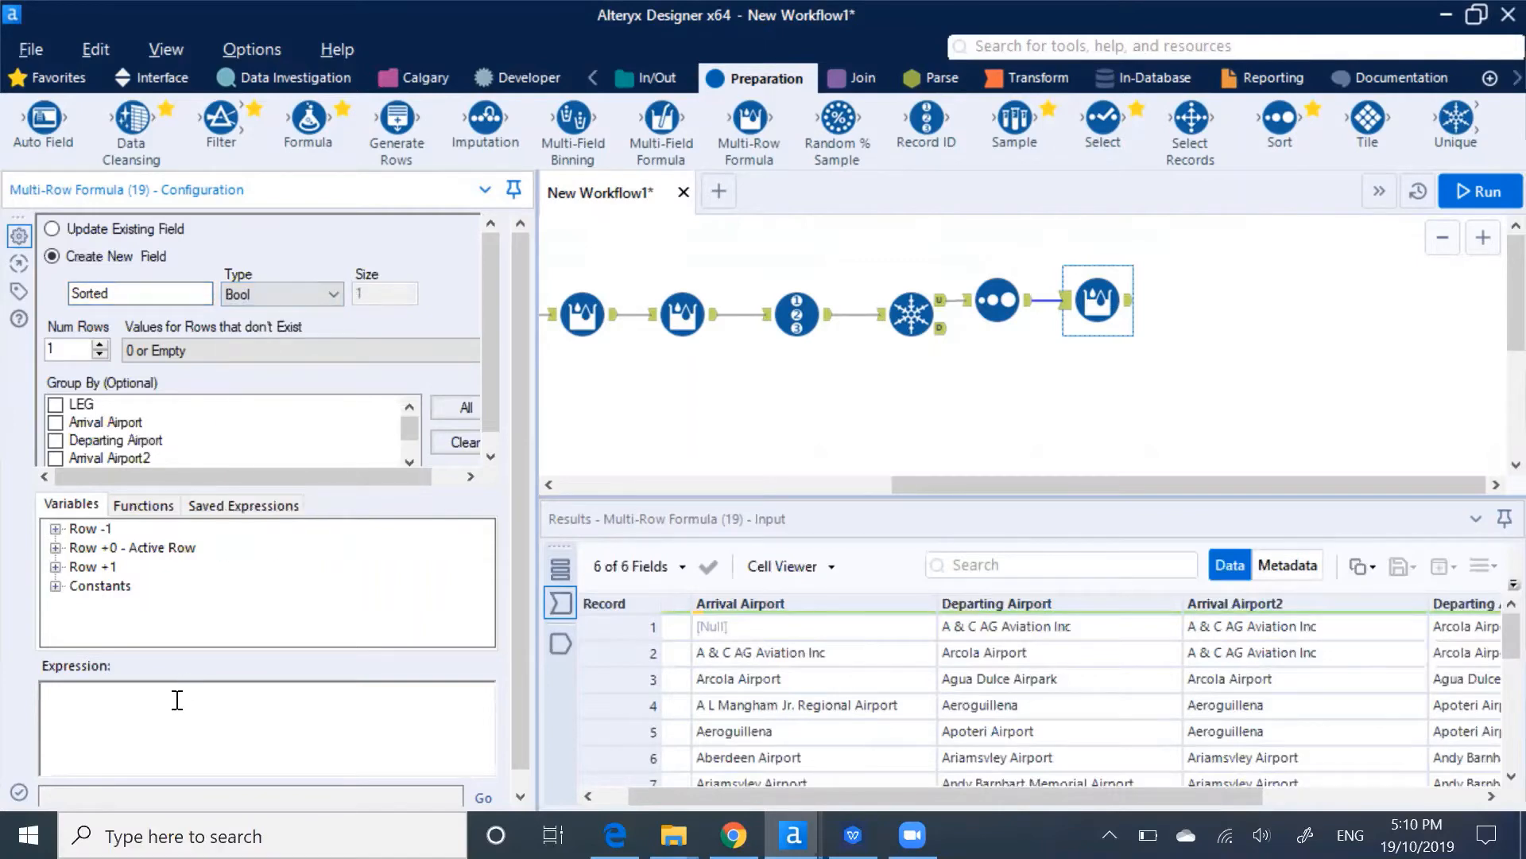
pyautogui.write('If ISNULL')
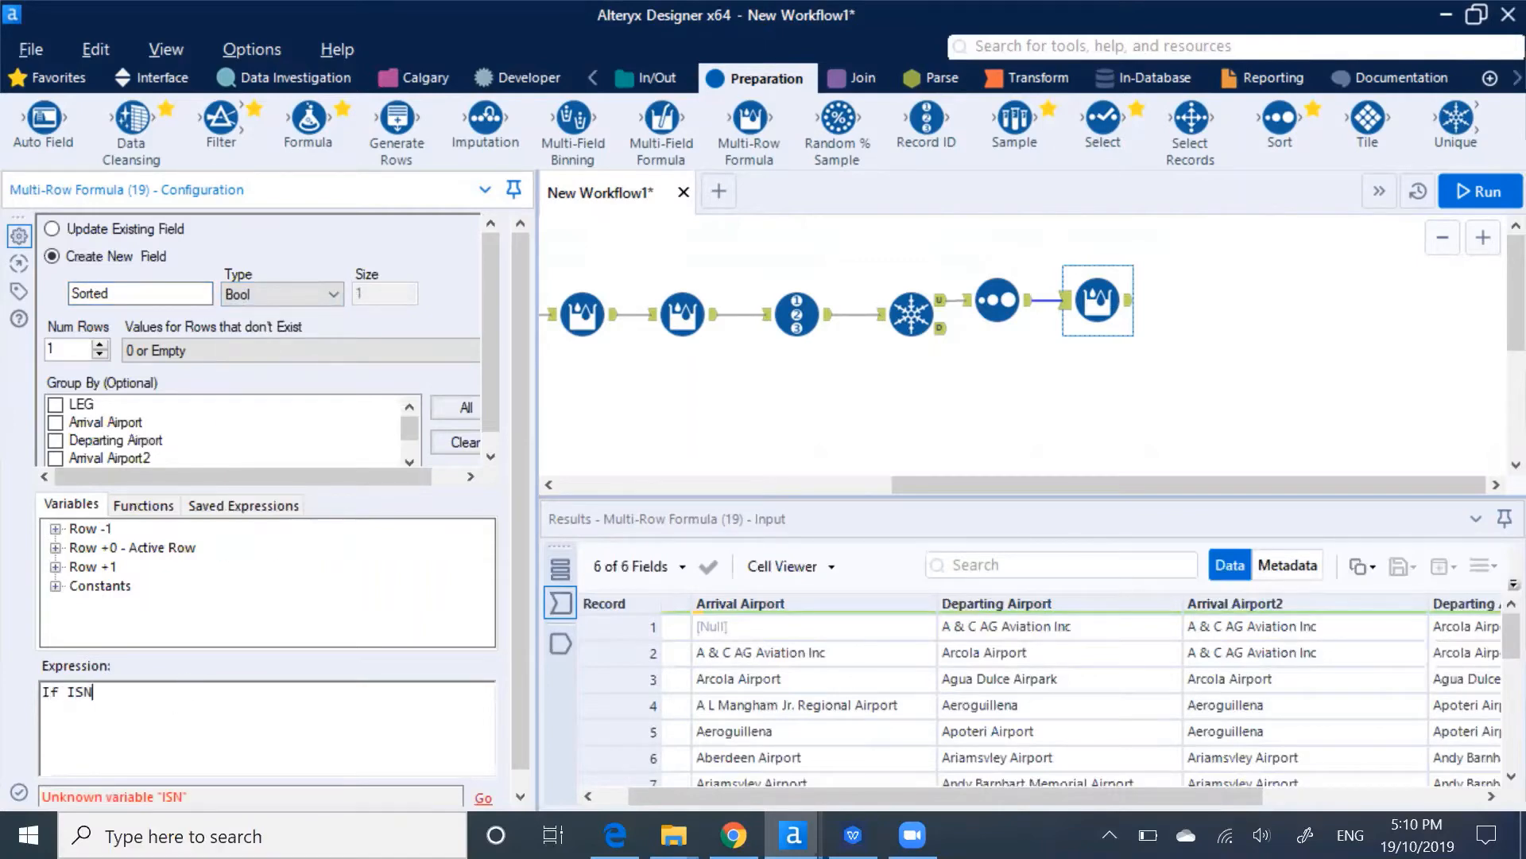
pyautogui.press('Left')
pyautogui.press('Left')
pyautogui.press('Left')
pyautogui.press('Left')
pyautogui.press('Left')
pyautogui.press('Left')
pyautogui.press('Left')
pyautogui.press('End')
pyautogui.write('([A')
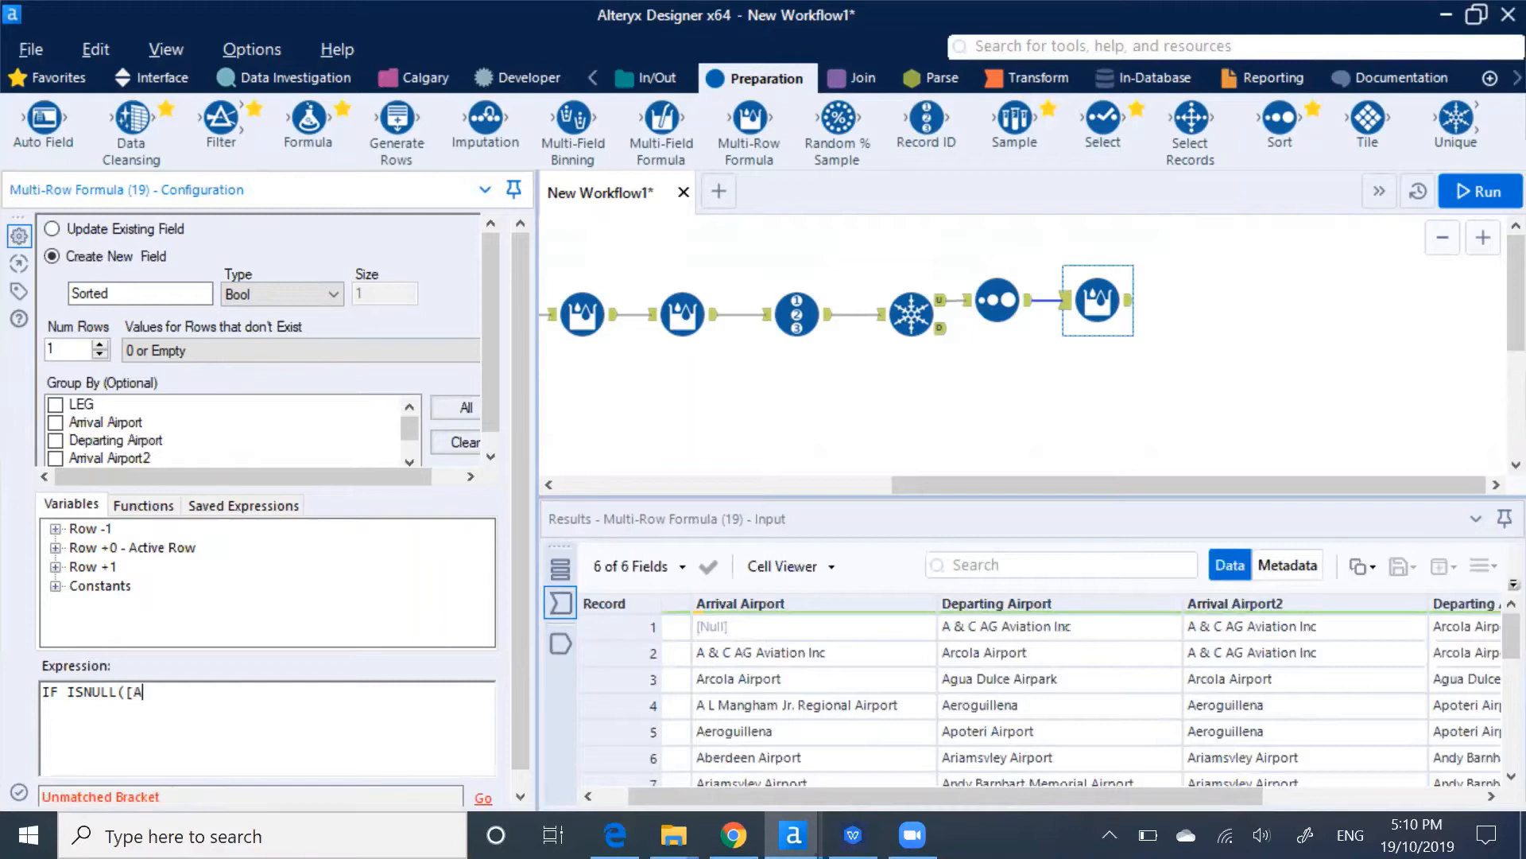
pyautogui.write('rraival Airport]')
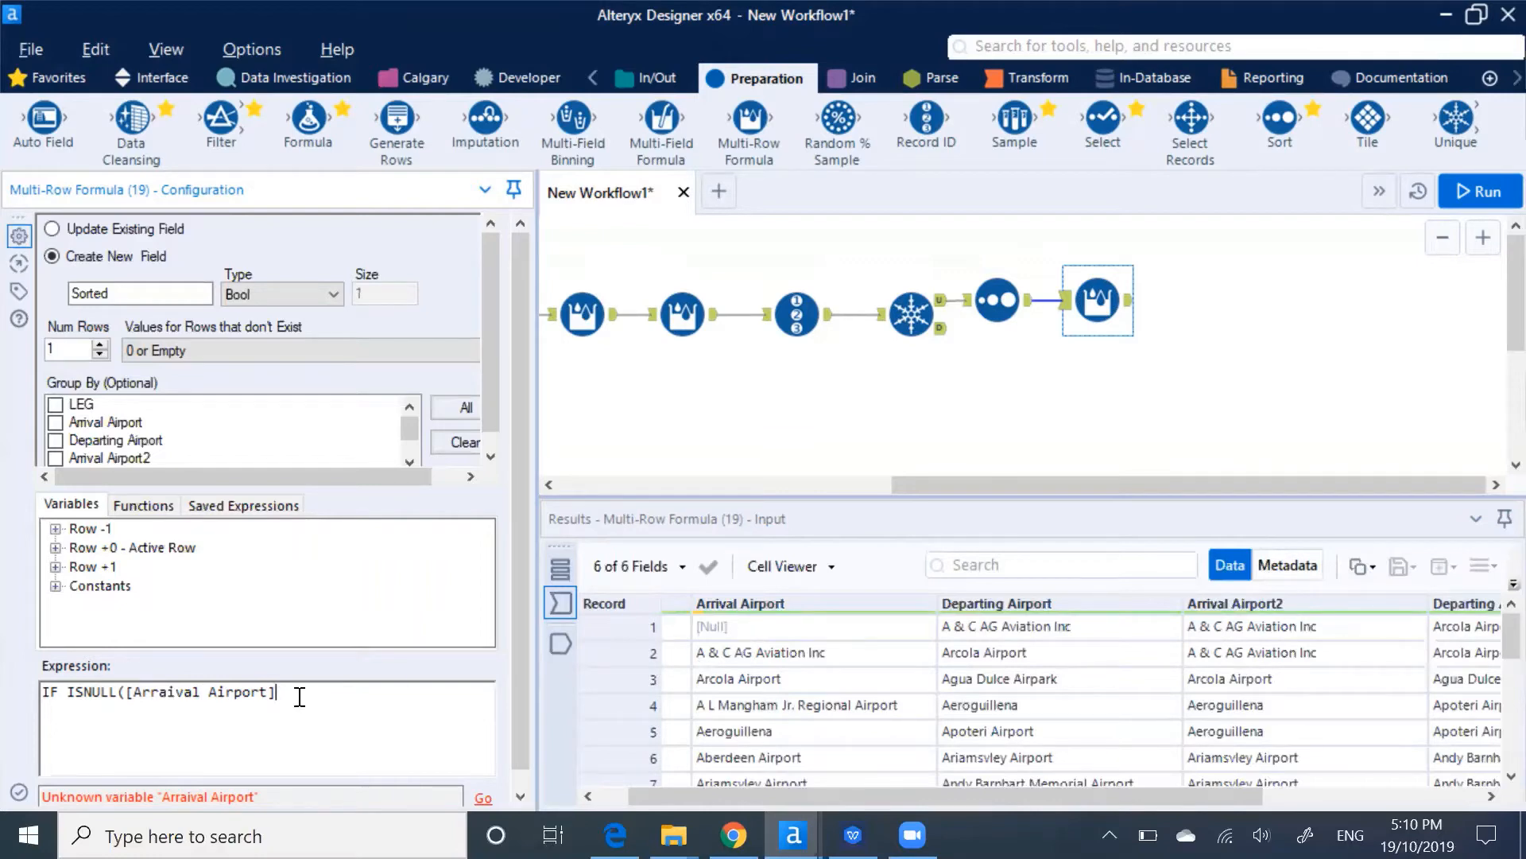
pyautogui.write('or')
pyautogui.press('Left')
pyautogui.press('Left')
pyautogui.press('Left')
pyautogui.write(')')
# Extend the IF condition with OR [Arrival Airport]=[Row-1:Departing Airport].
pyautogui.press('Right')
pyautogui.hotkey('shift', 'Right')
pyautogui.hotkey('shift', 'Right')
pyautogui.write('OR [Arrival Ari')
pyautogui.press('BackSpace')
pyautogui.press('BackSpace')
pyautogui.write('irport')
pyautogui.write(']')
pyautogui.write('=')
pyautogui.write('[')
pyautogui.press('BackSpace')
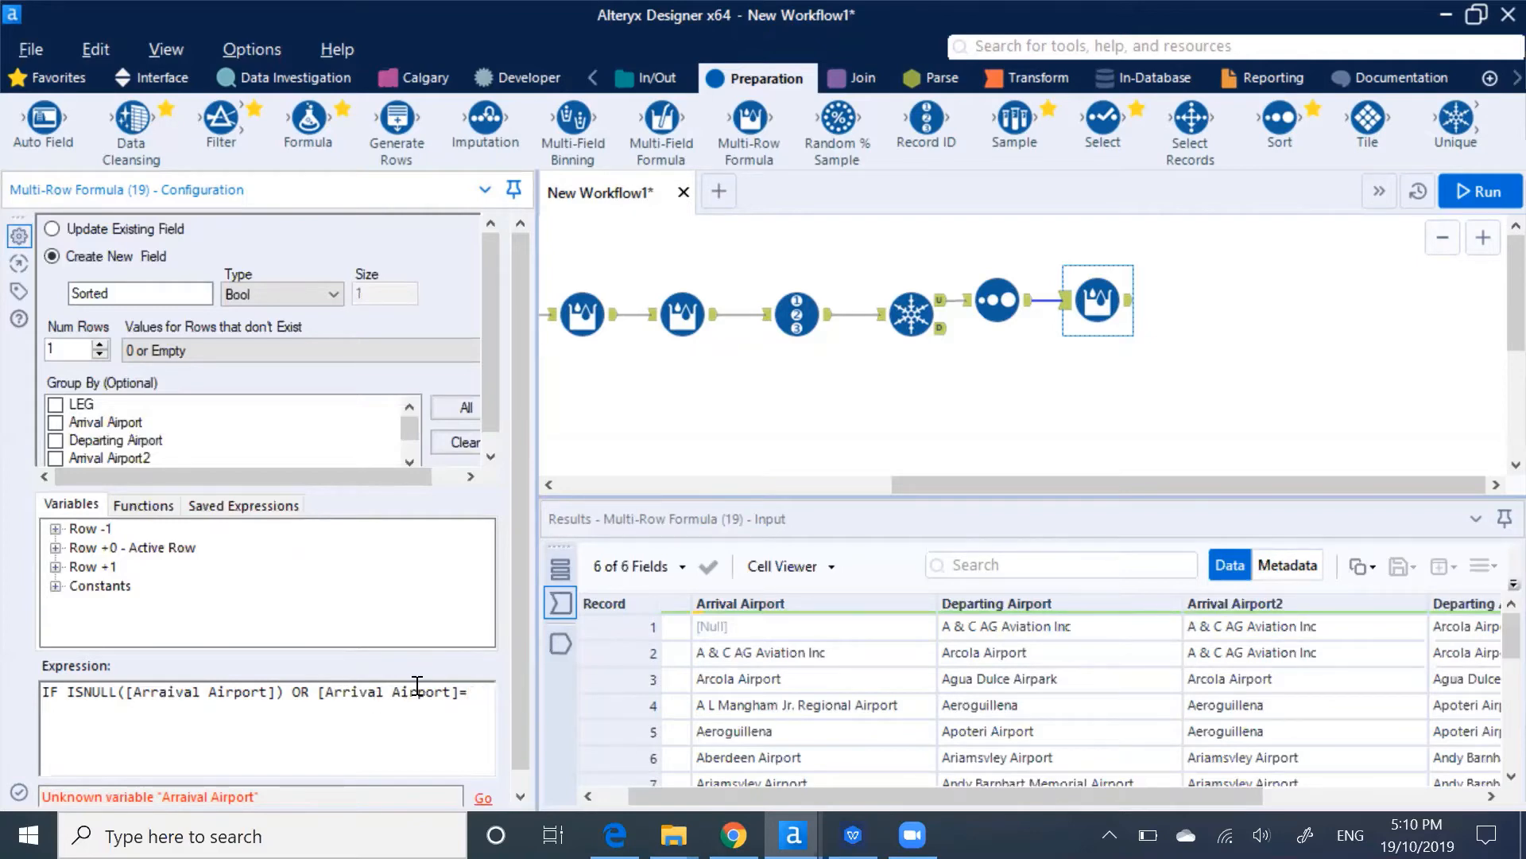
pyautogui.click(55, 528)
pyautogui.moveTo(168, 585); pyautogui.dragTo(483, 698)
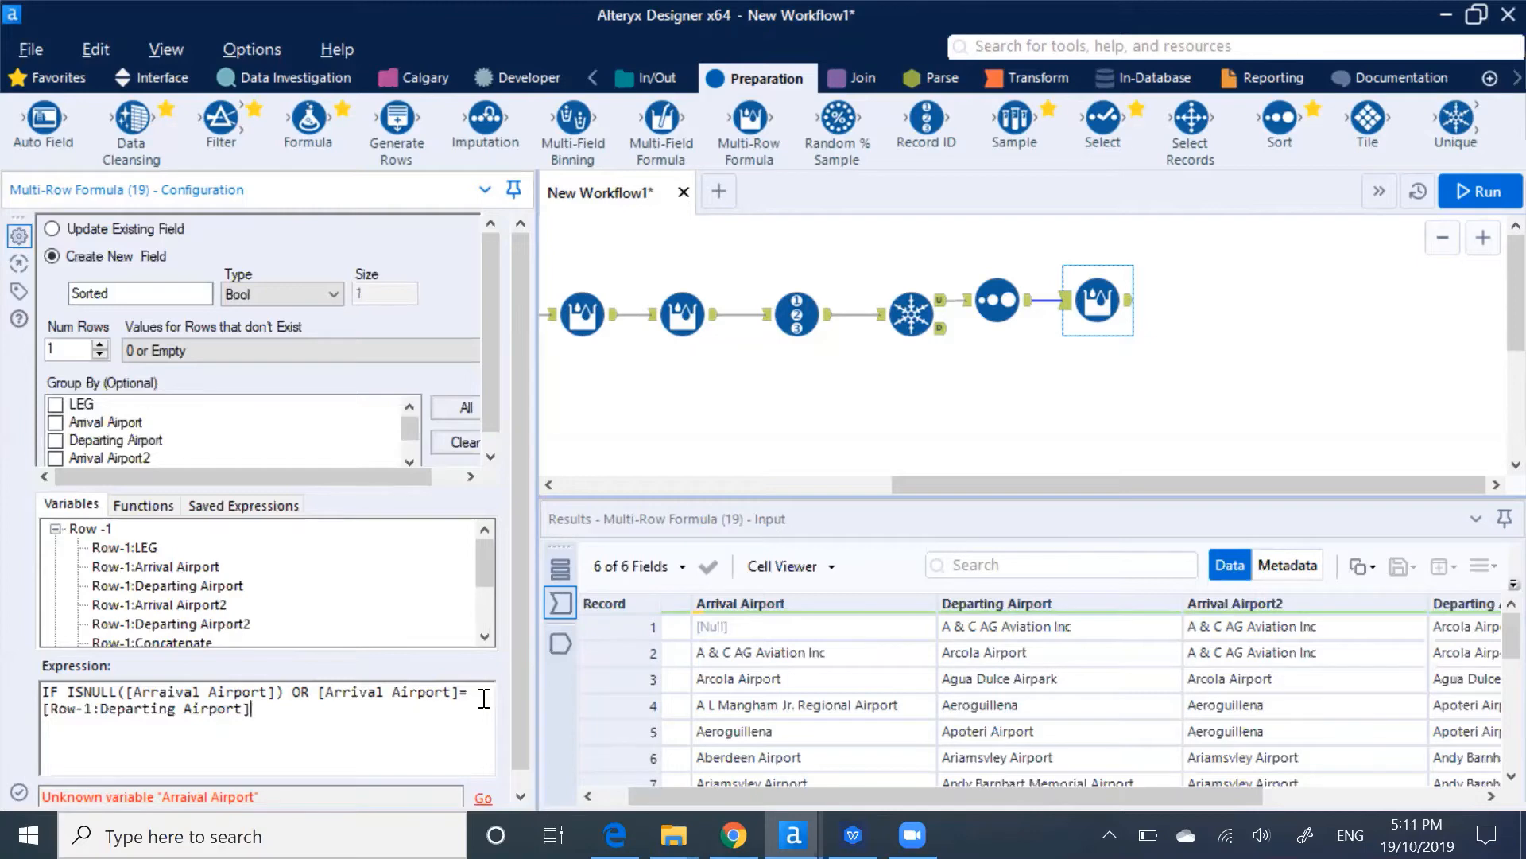
# Complete the Sorted expression with THEN 1, ELSE 0 and ENDIF on separate lines, and apply the configuration.
pyautogui.press('Return')
pyautogui.write('THEN 1')
pyautogui.press('Return')
pyautogui.write('ELSE ')
pyautogui.write('0 ')
pyautogui.write('ENDIF')
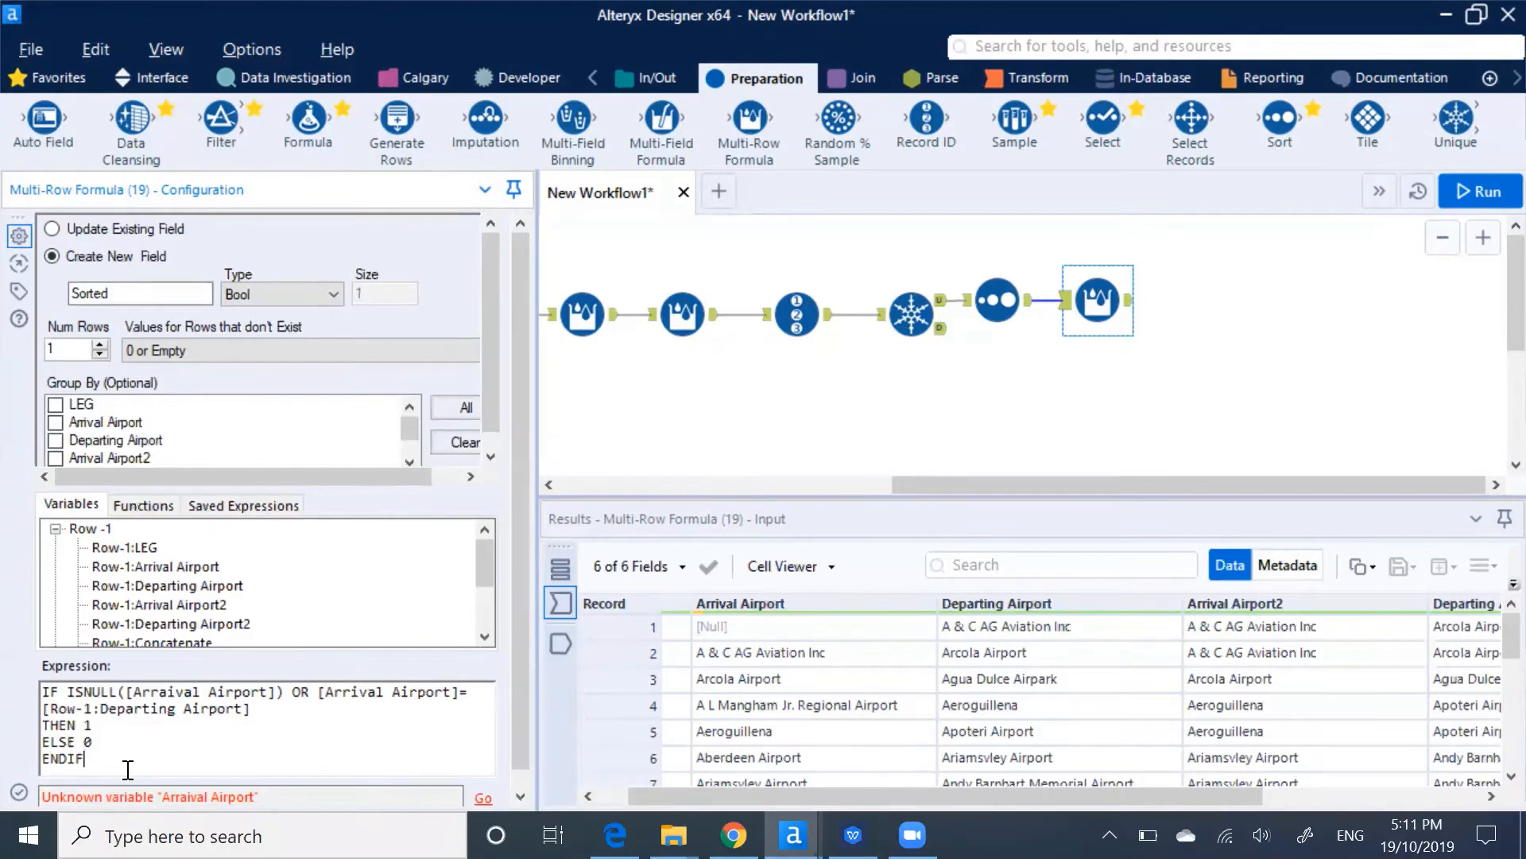
pyautogui.click(21, 795)
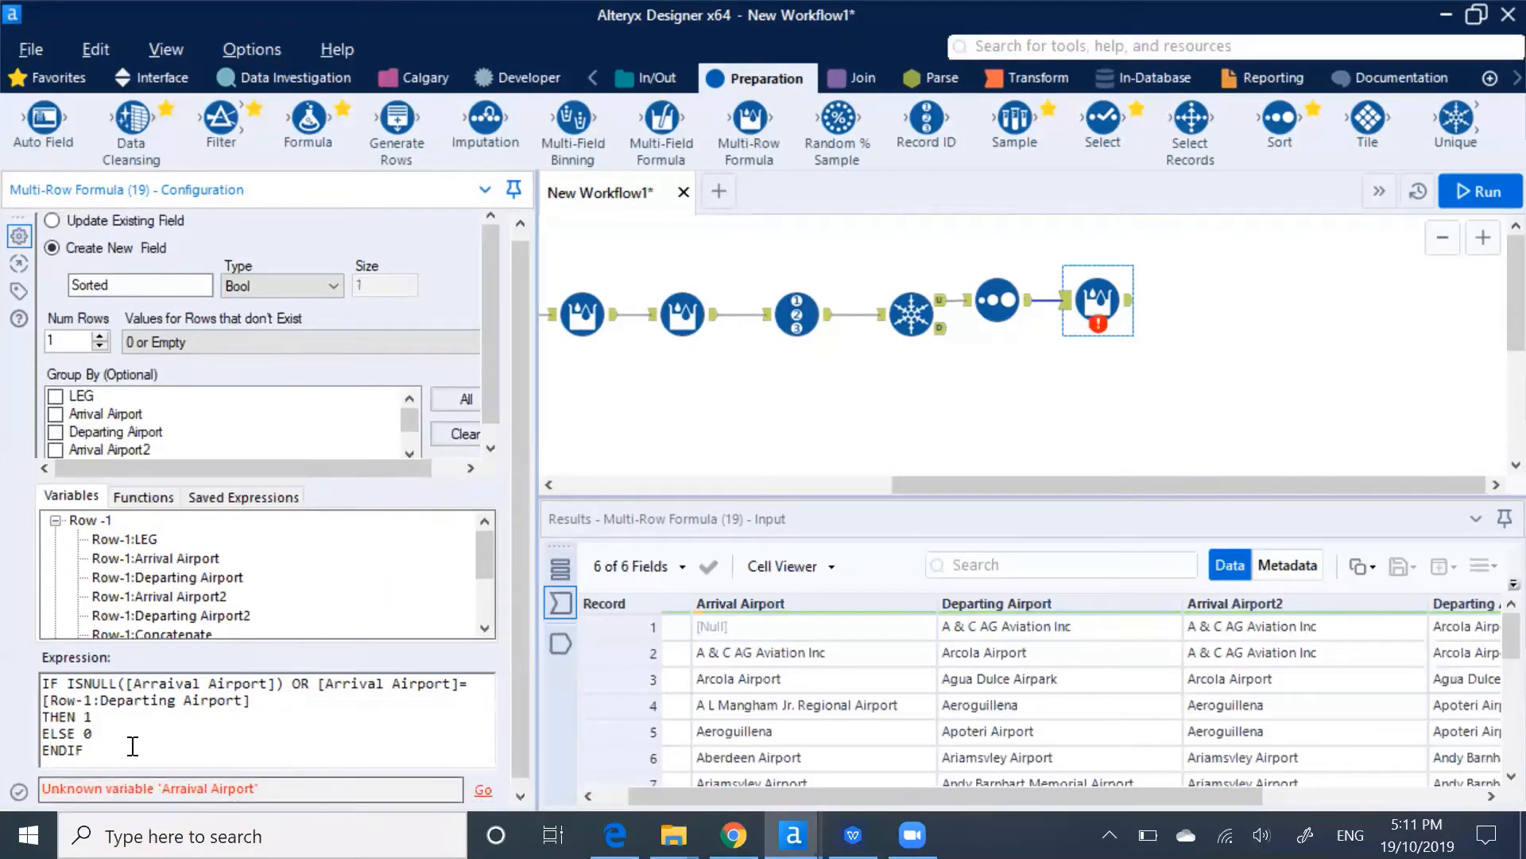
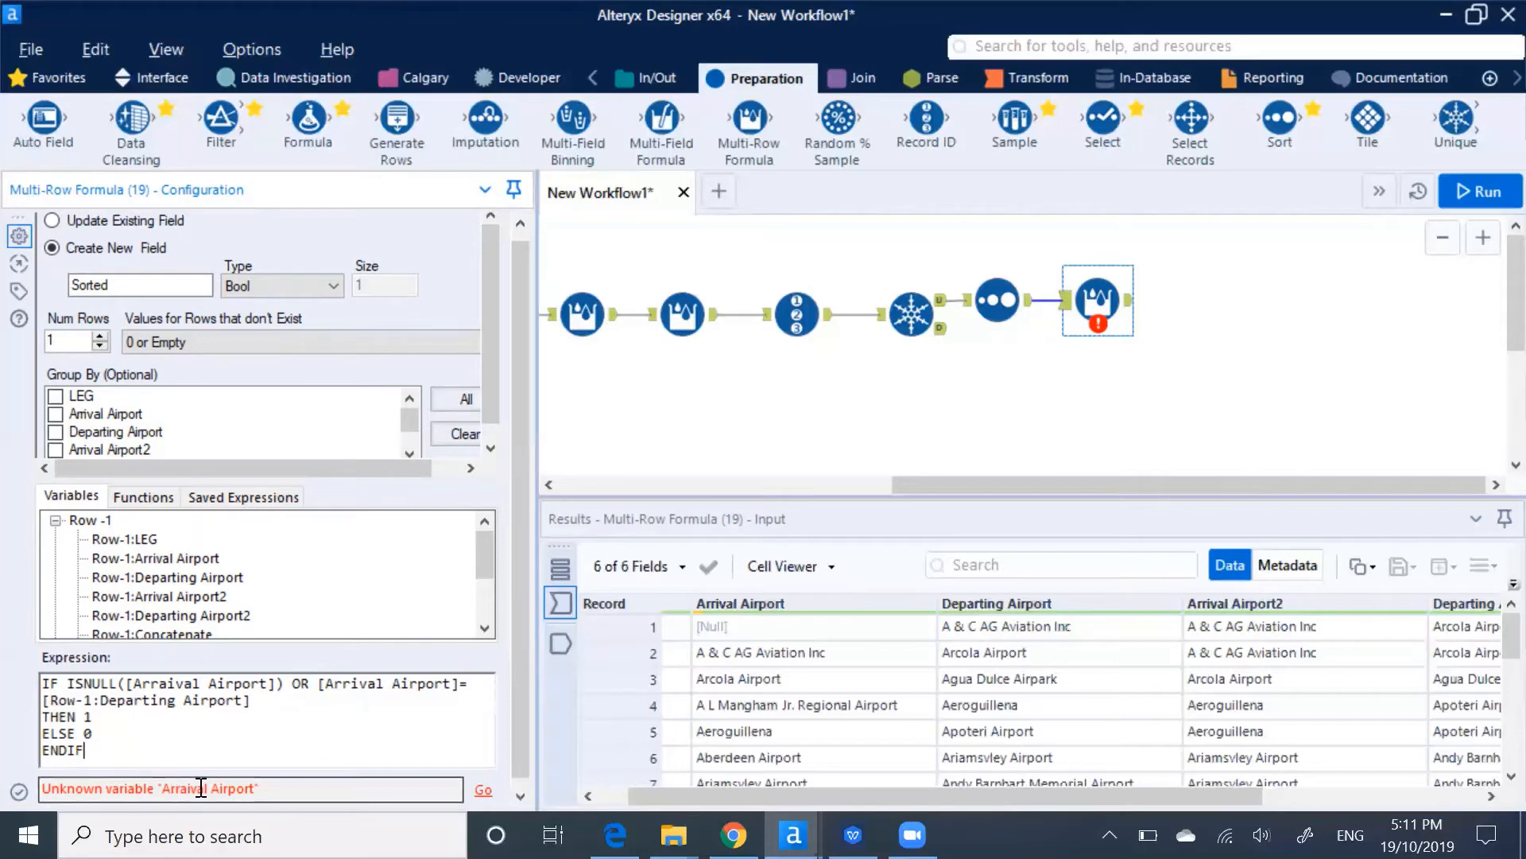
# Correct the misspelled field name inside ISNULL to [Arrival Airport] and apply the expression.
pyautogui.click(167, 684)
pyautogui.press('BackSpace')
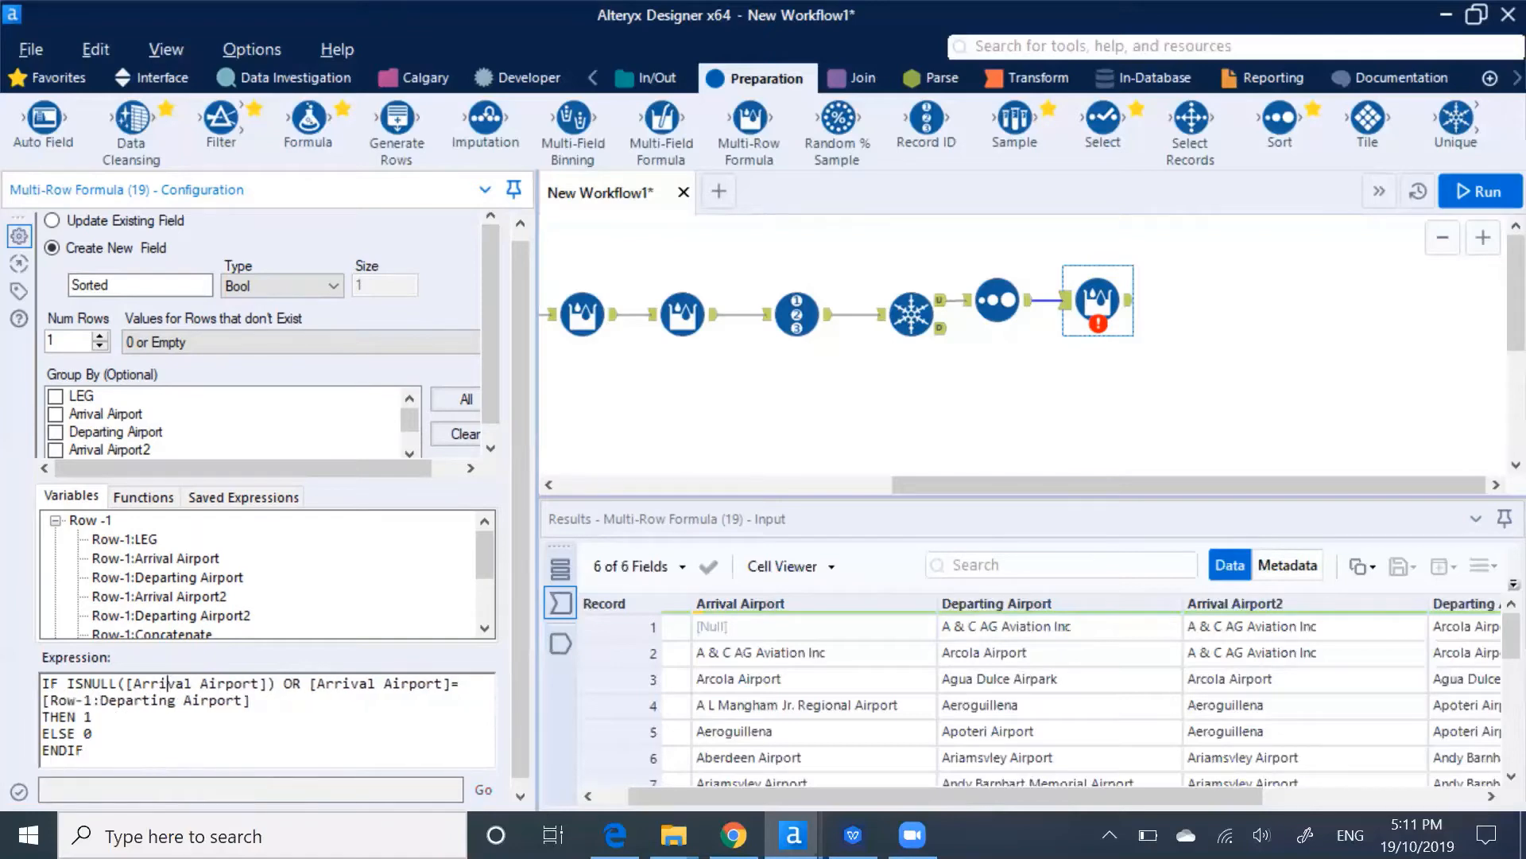
pyautogui.click(207, 753)
pyautogui.click(1154, 306)
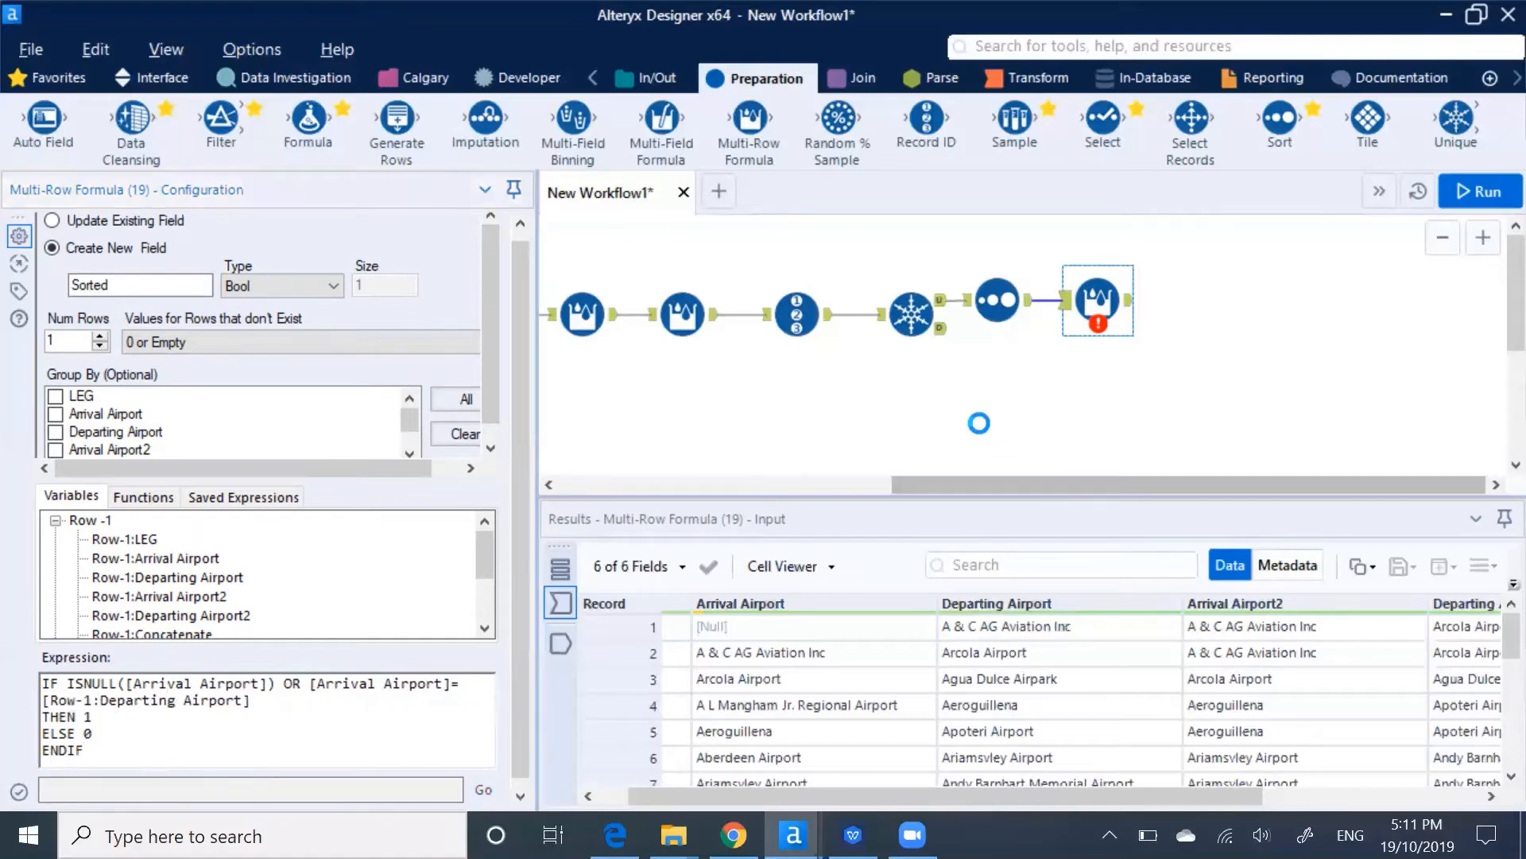
# Attach a Browse tool to the new Multi-Row Formula's output and run the workflow.
pyautogui.click(1096, 318)
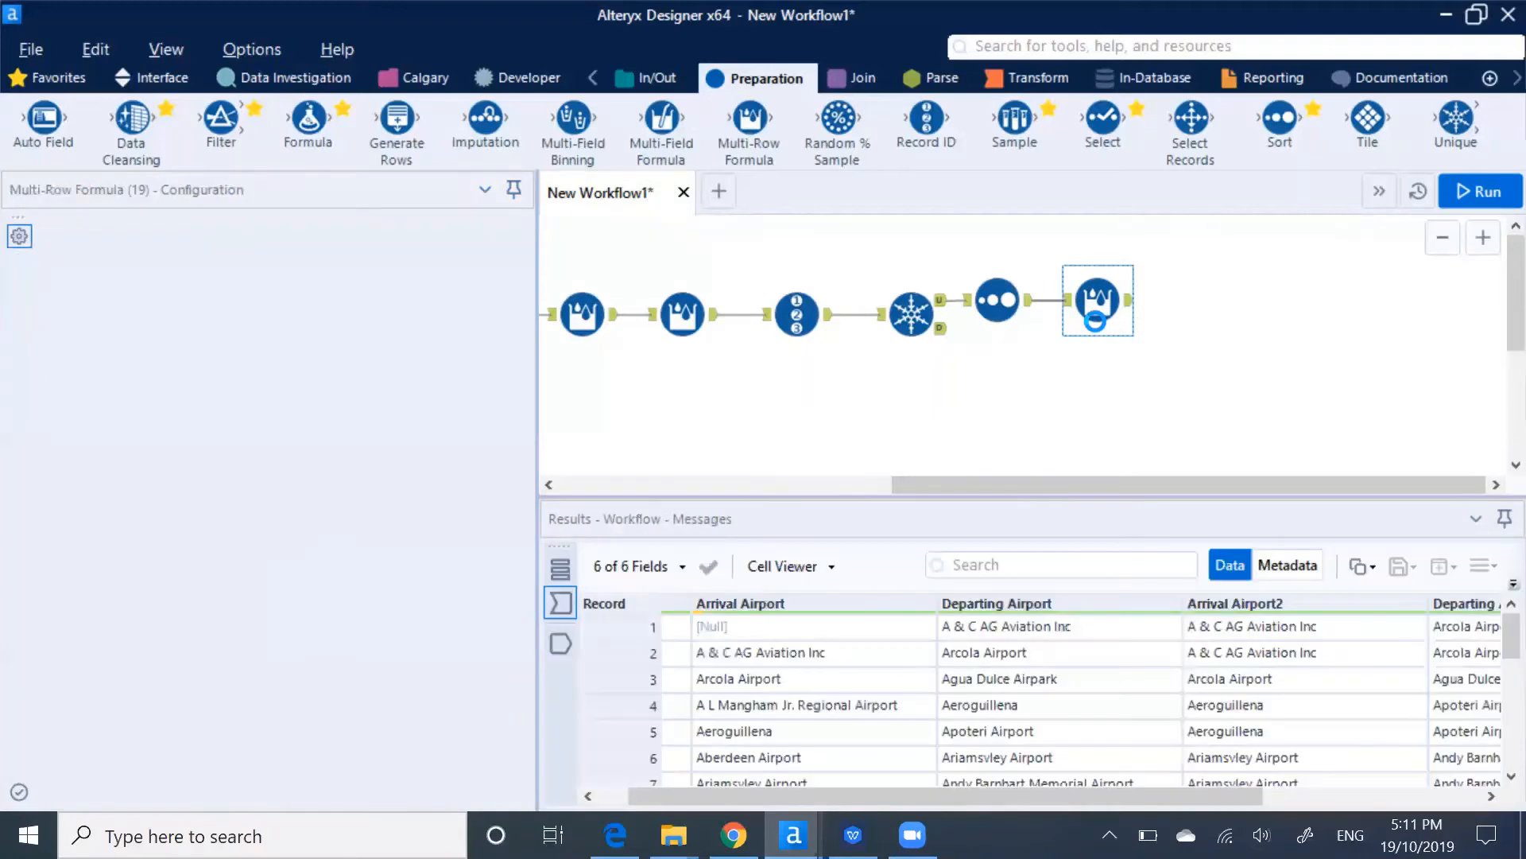
pyautogui.hotkey('ctrl', 'shift', 'b')
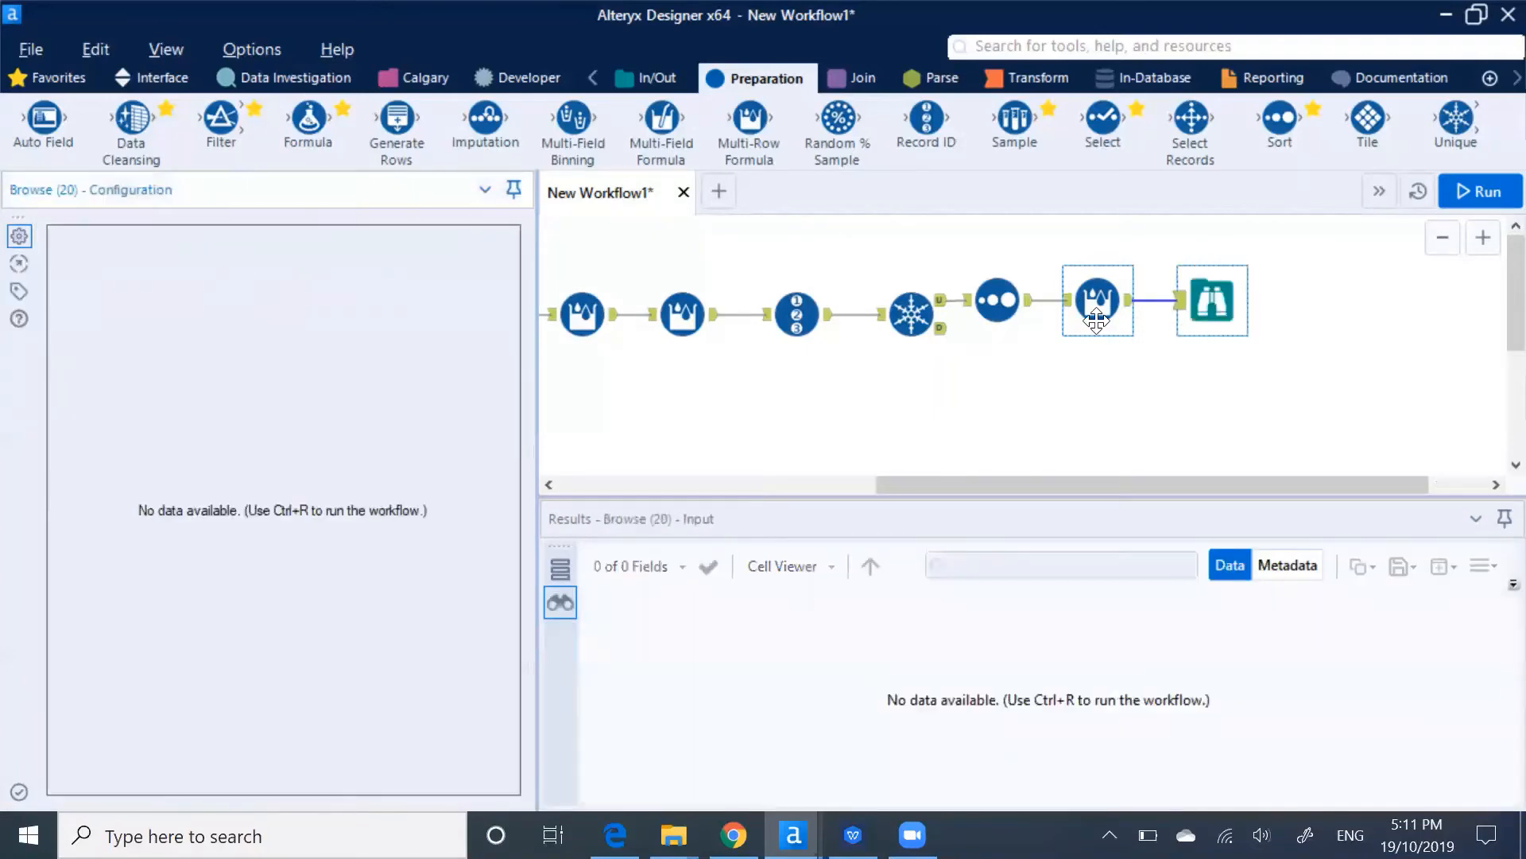
pyautogui.click(952, 417)
pyautogui.hotkey('ctrl', 'r')
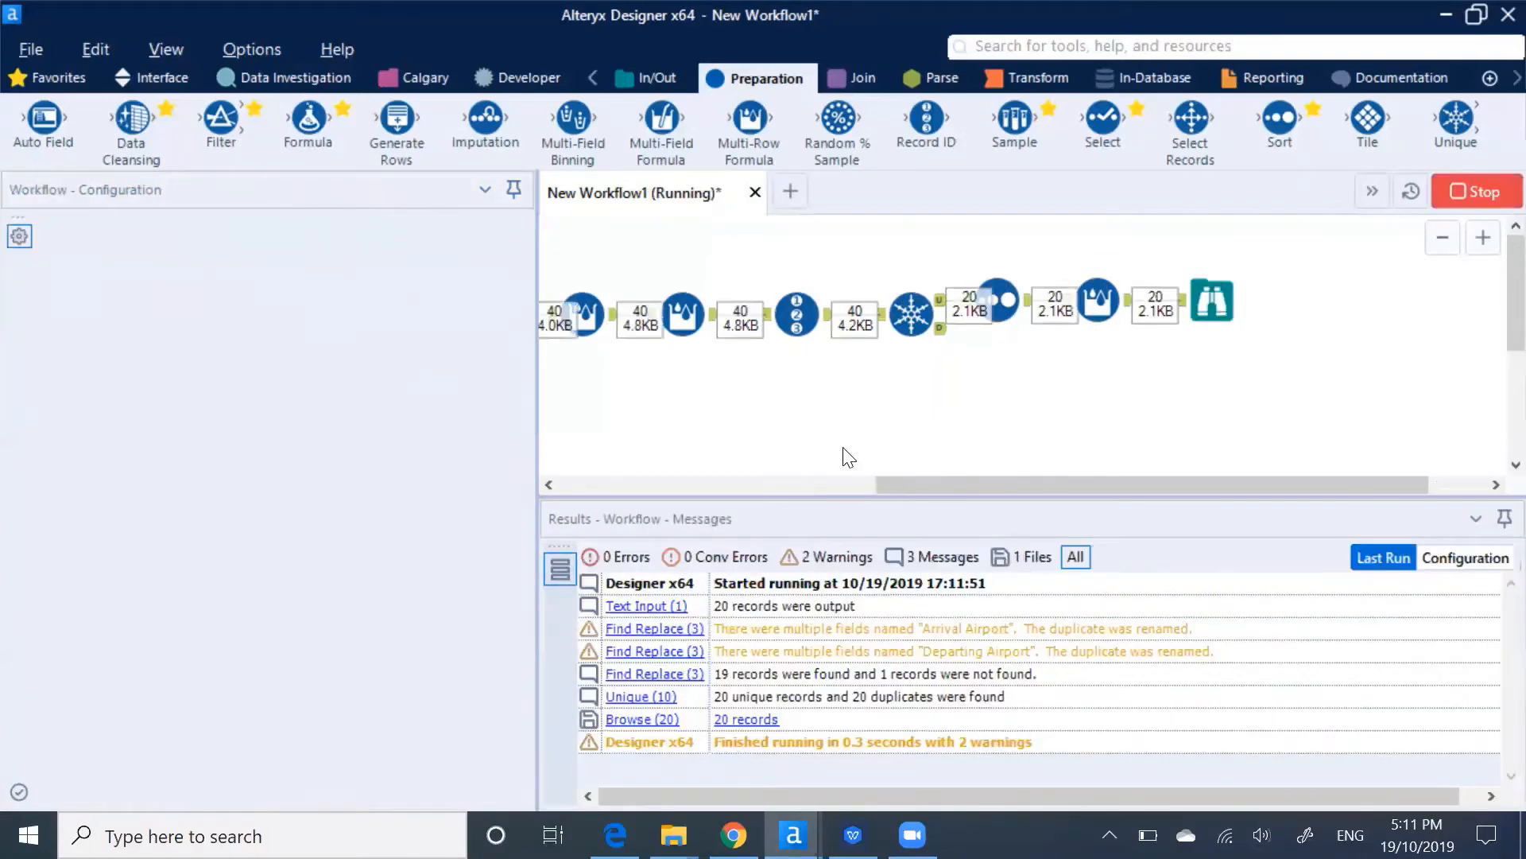
pyautogui.click(985, 509)
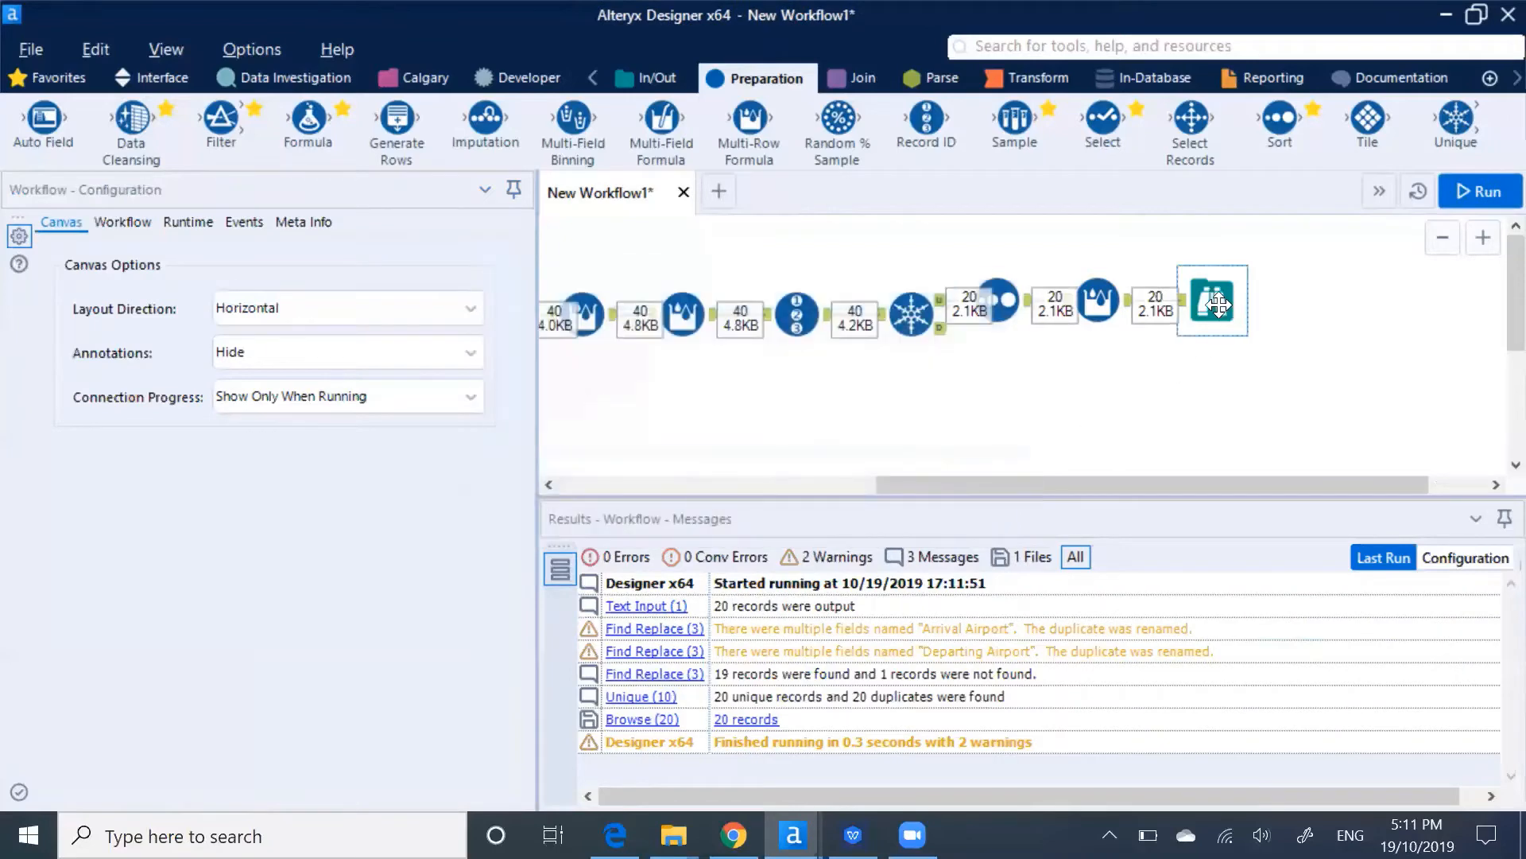
# Examine the Browse tool's full output table in a separate maximized window, checking the Sorted values, and close it.
pyautogui.click(1216, 305)
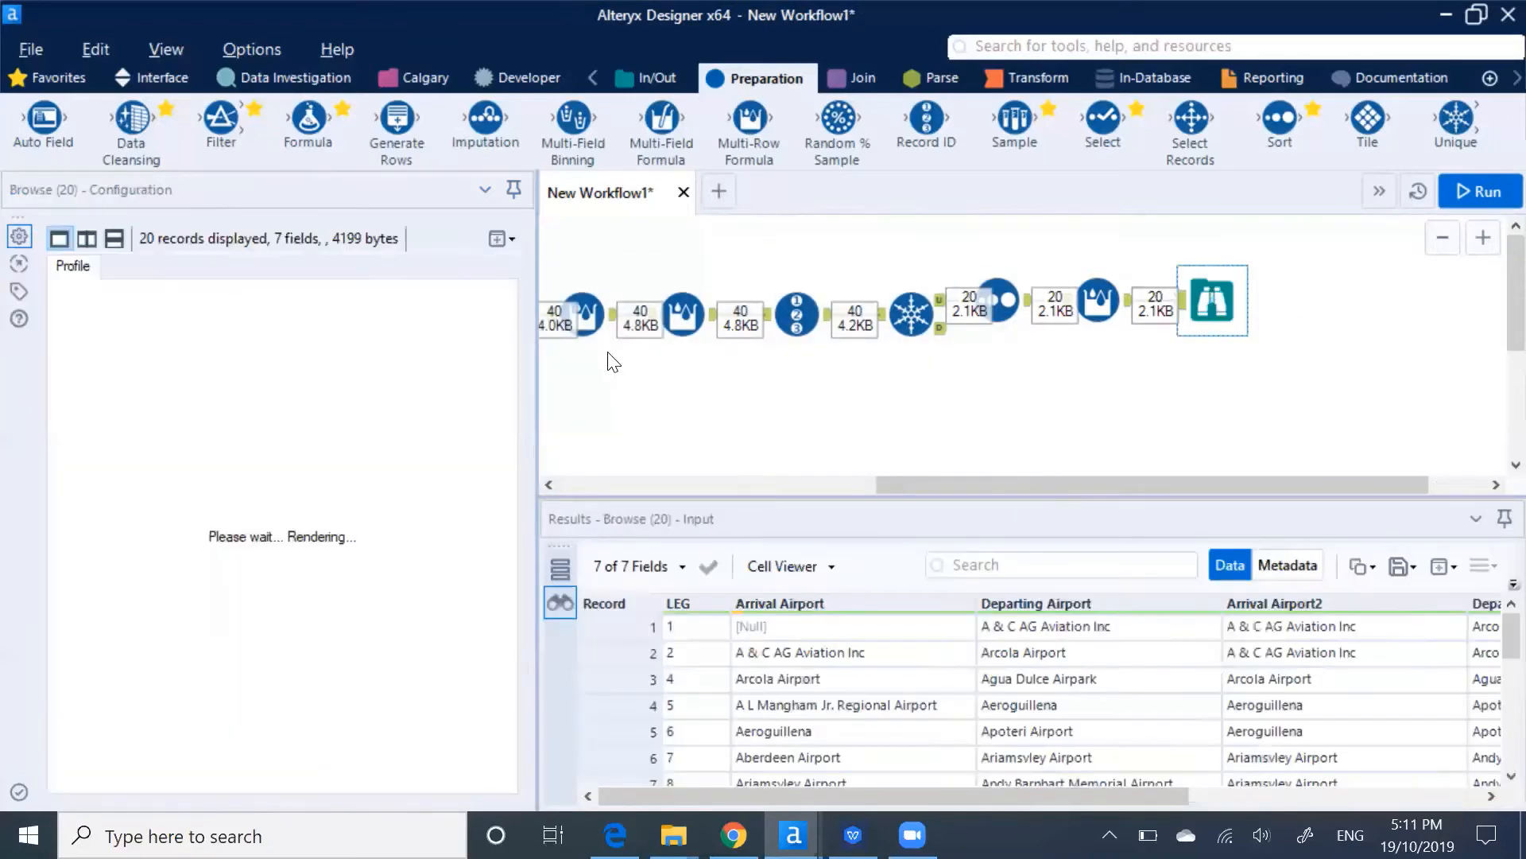
pyautogui.click(497, 239)
pyautogui.click(556, 264)
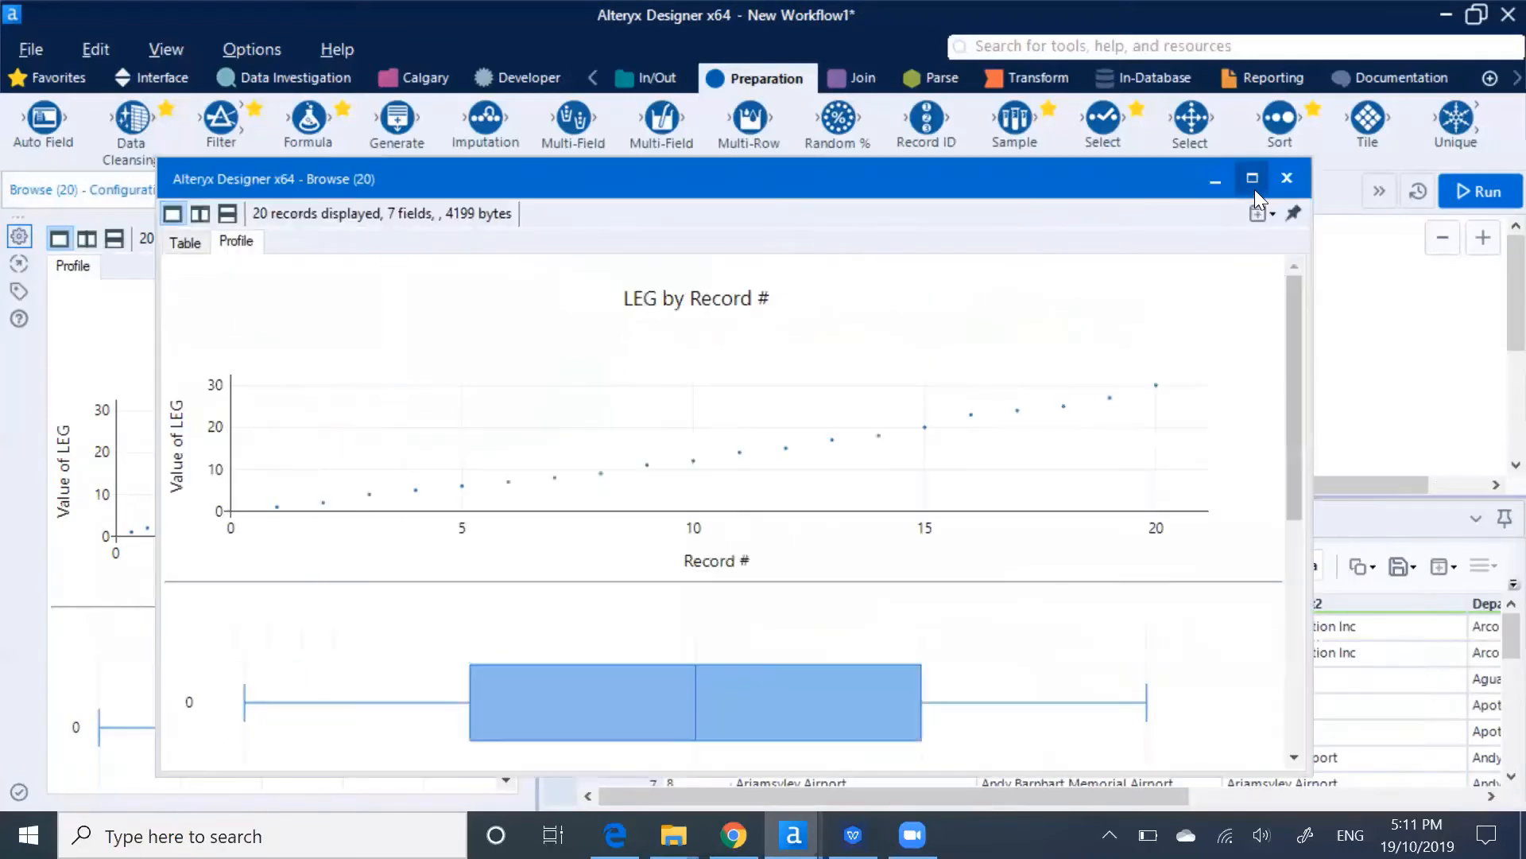
pyautogui.click(1246, 182)
pyautogui.click(12, 79)
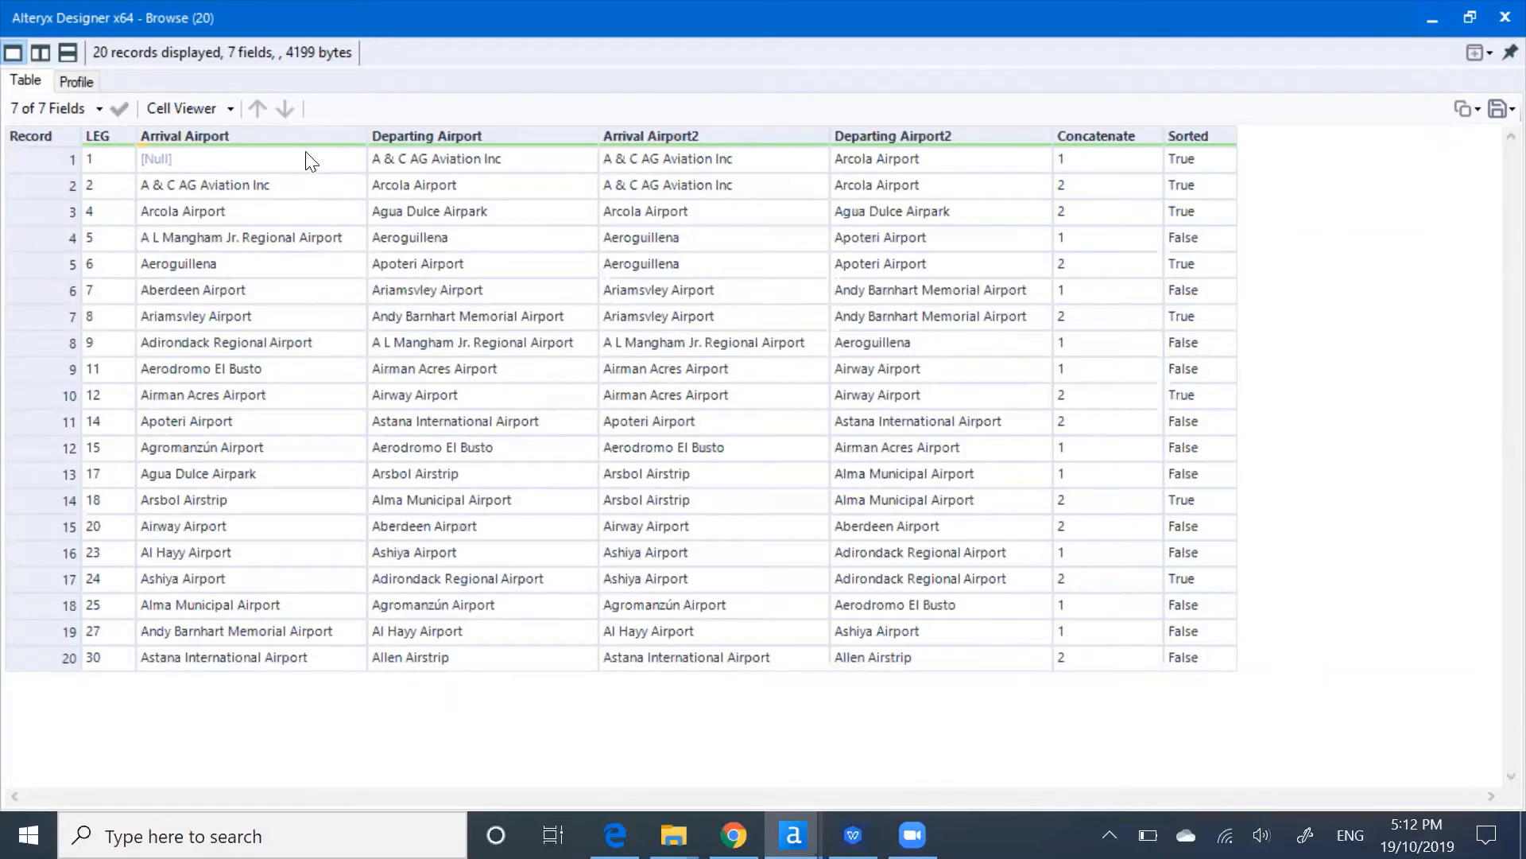
pyautogui.click(1222, 161)
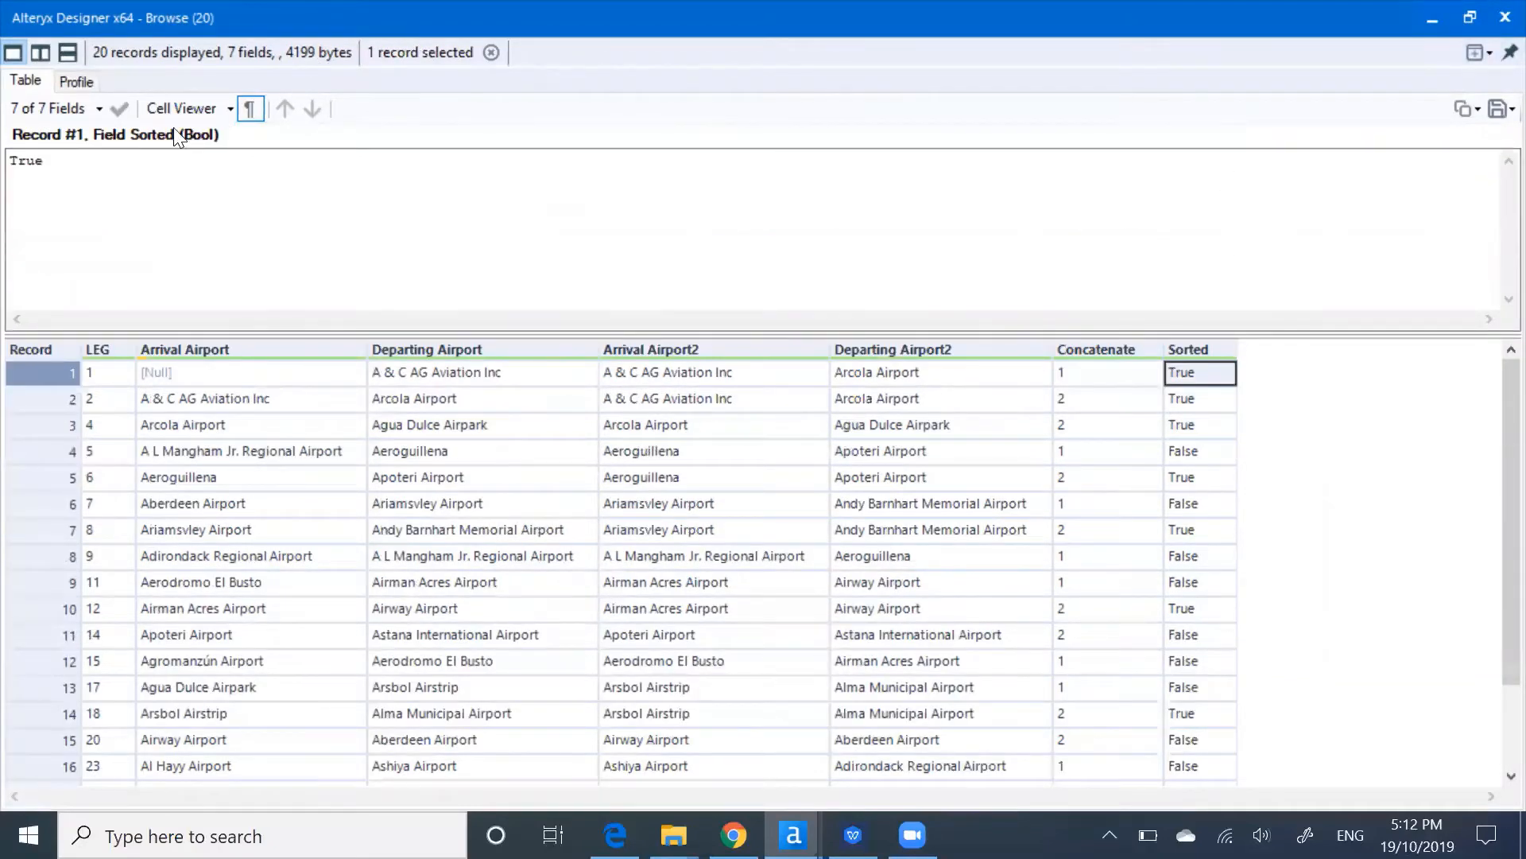
pyautogui.click(215, 108)
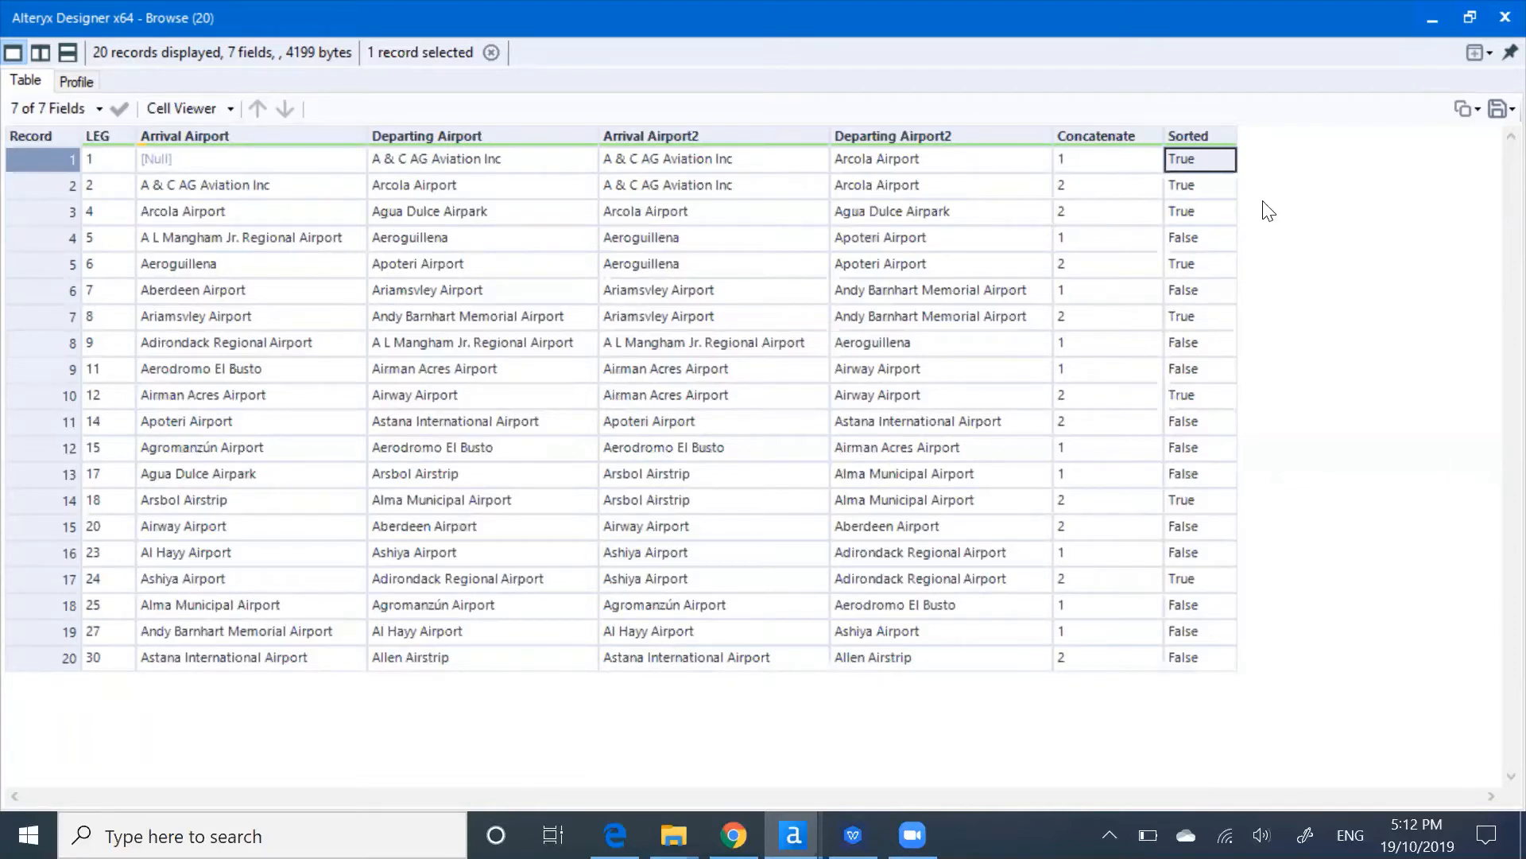
pyautogui.click(1503, 18)
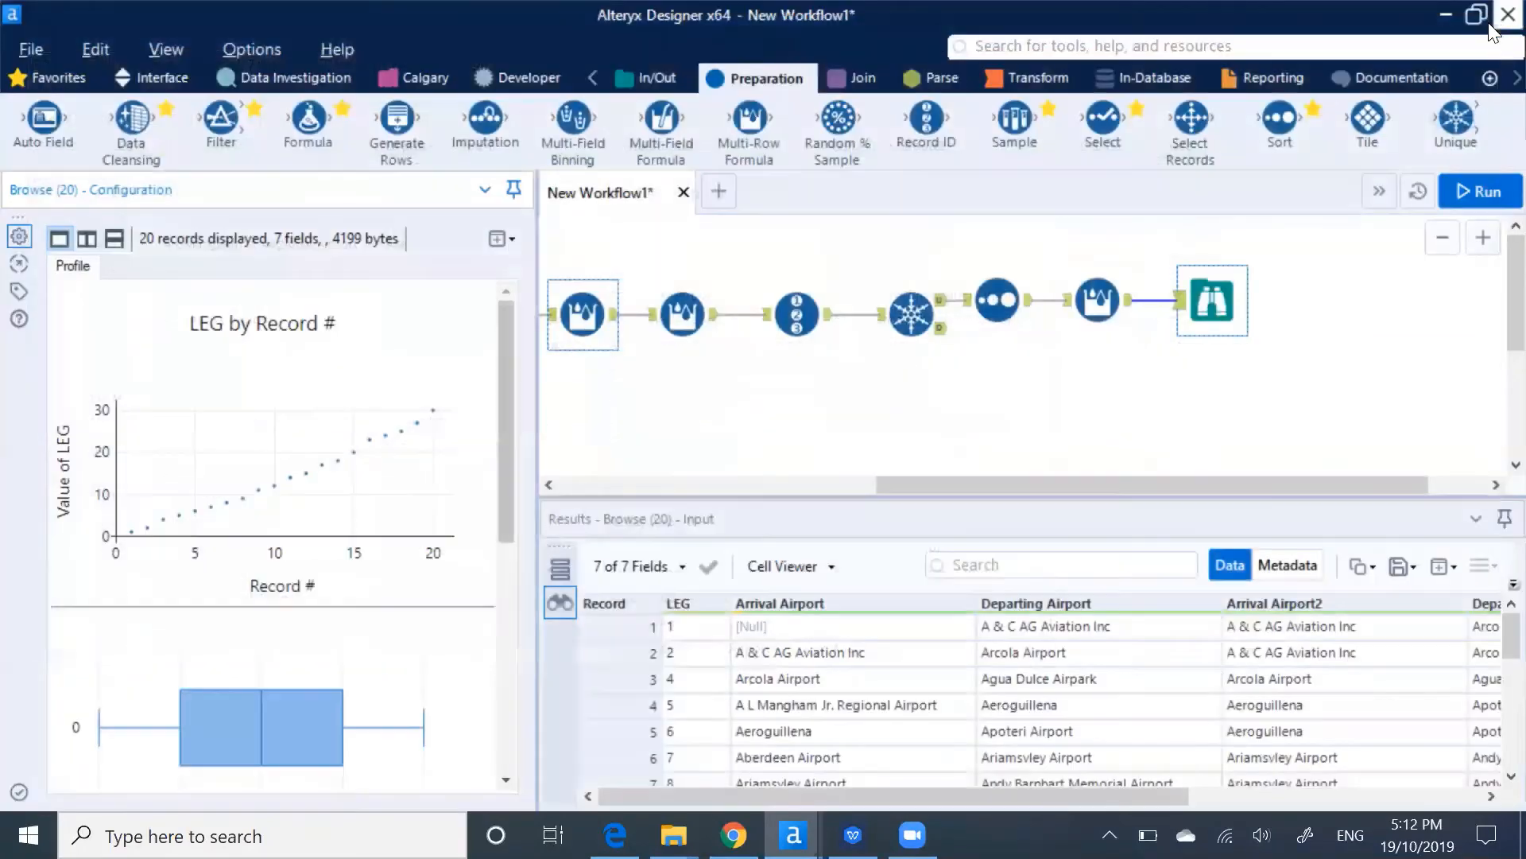
pyautogui.click(1101, 398)
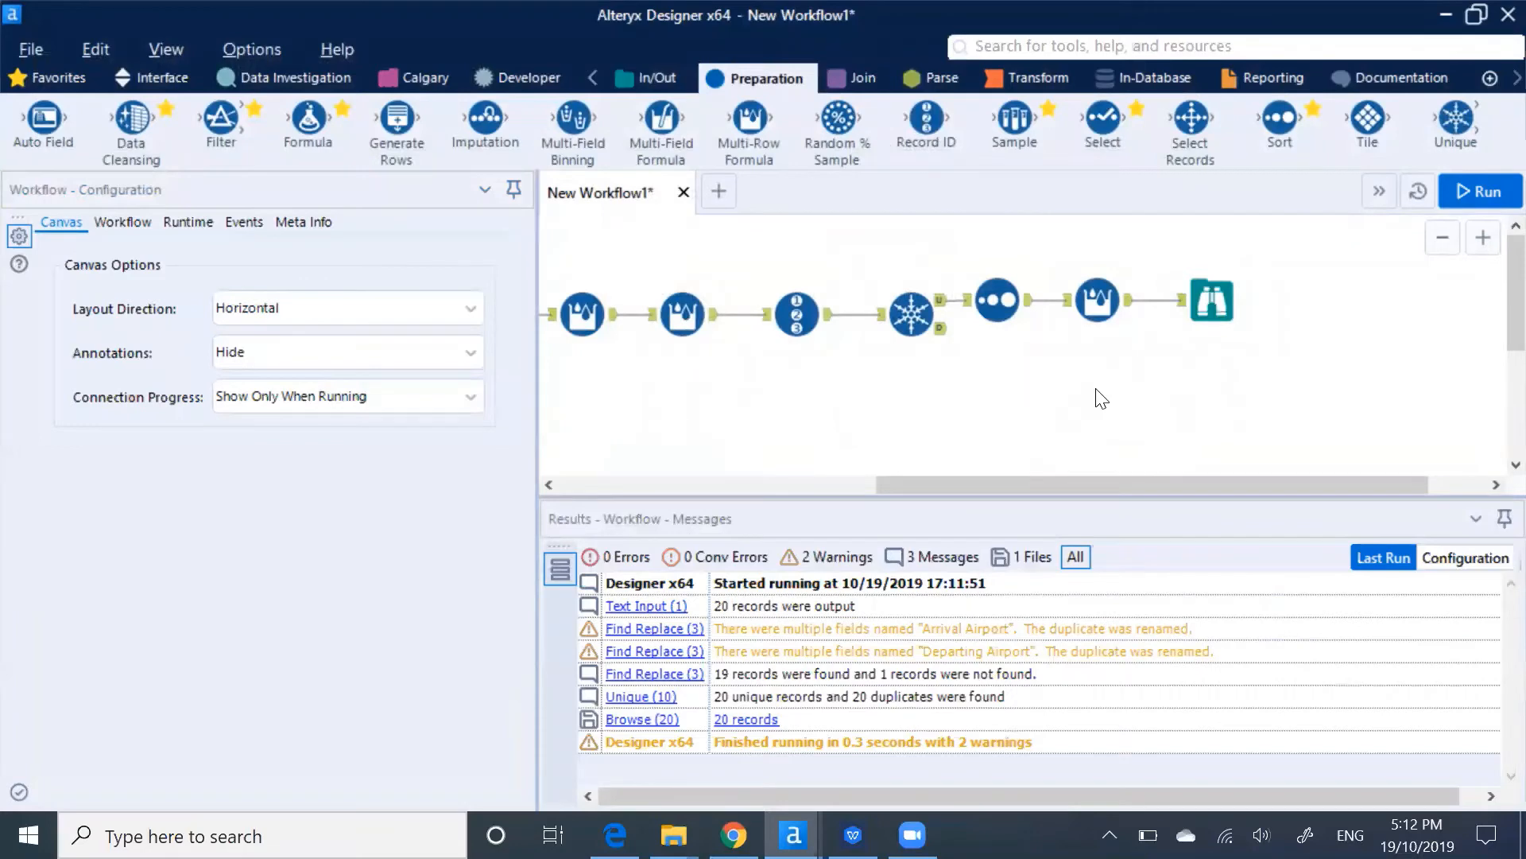
# Delete the Browse tool attached to the final Multi-Row Formula.
pyautogui.moveTo(1070, 484); pyautogui.dragTo(842, 491)
pyautogui.moveTo(745, 497); pyautogui.dragTo(776, 496)
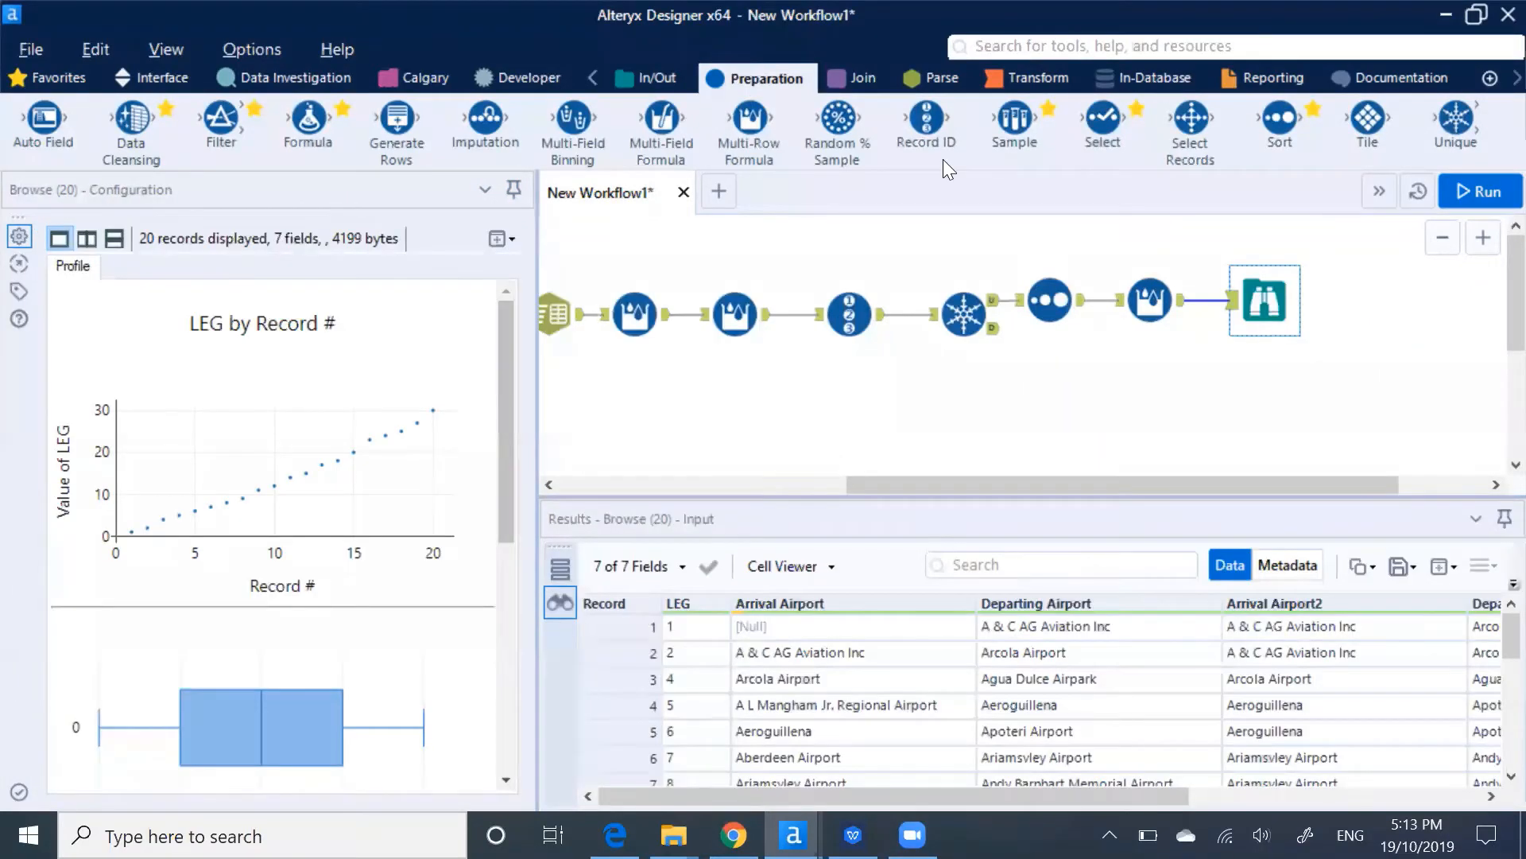
pyautogui.press('Delete')
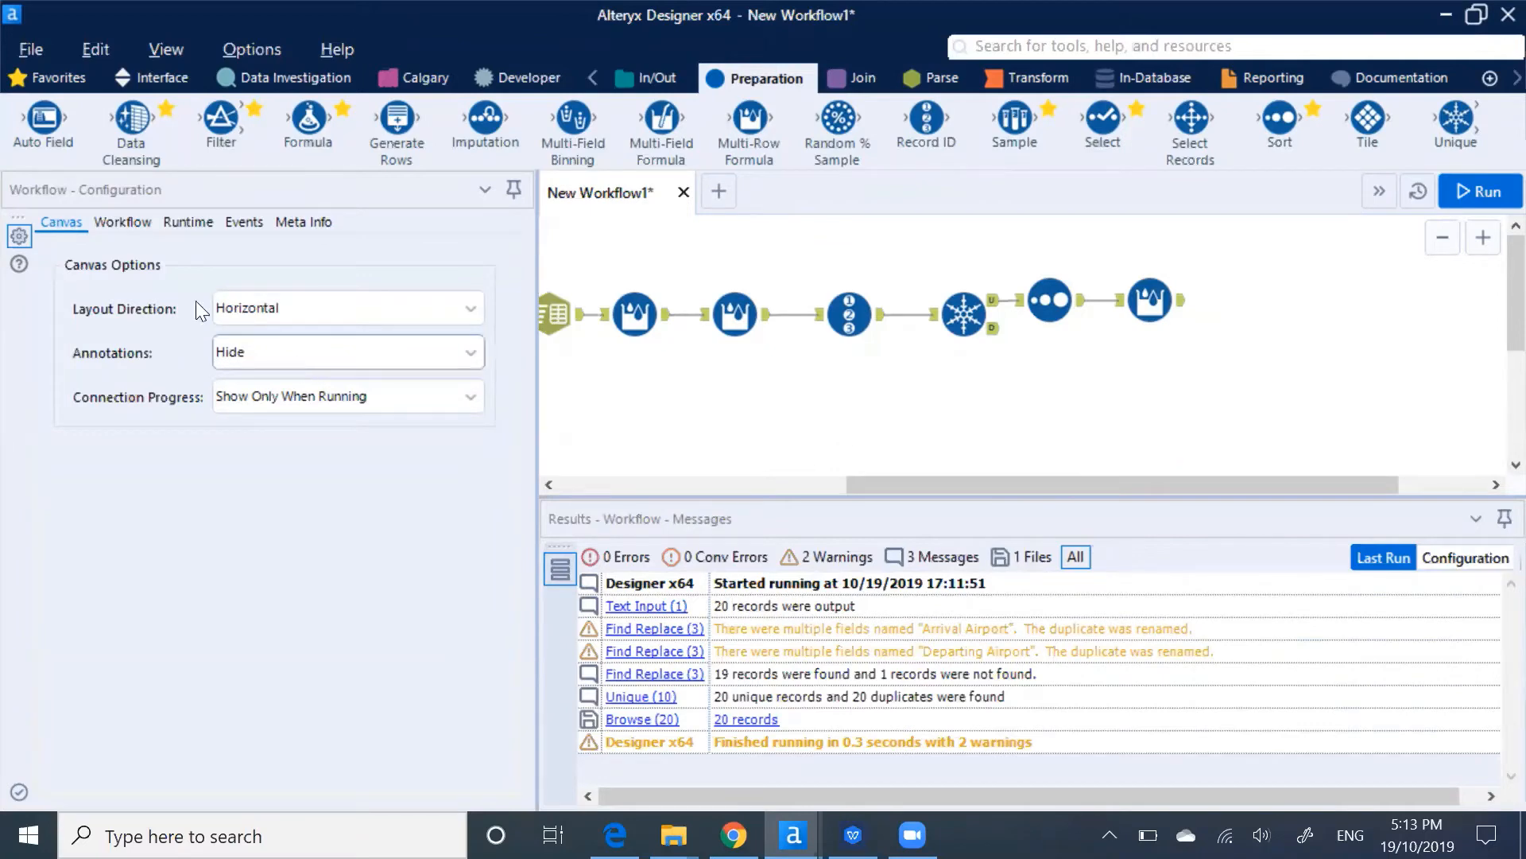
# Change the workflow type from a standard workflow to an Iterative Macro.
pyautogui.click(120, 226)
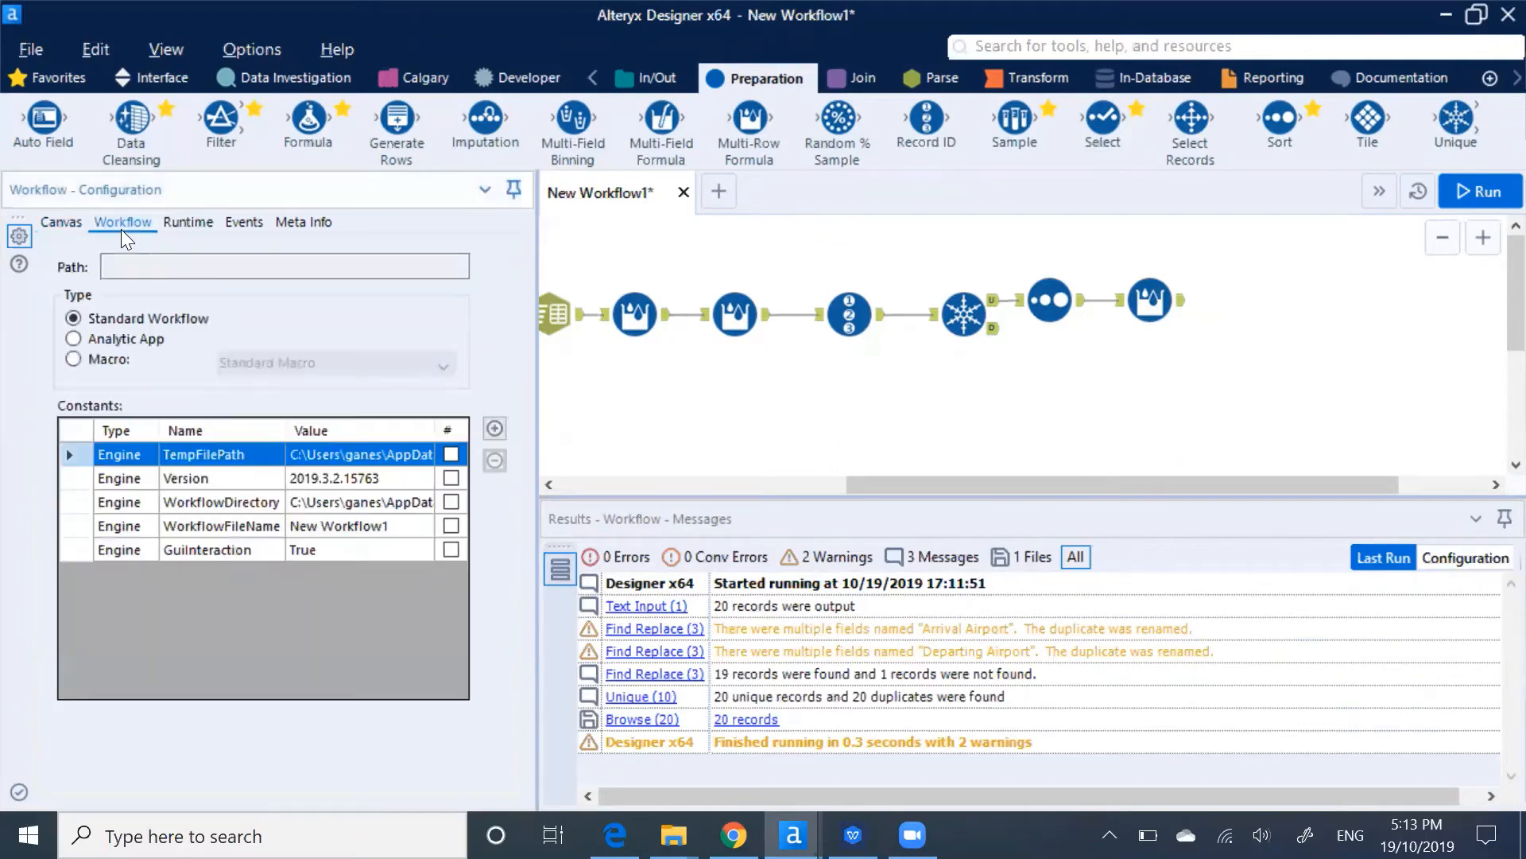
pyautogui.click(72, 358)
pyautogui.click(444, 366)
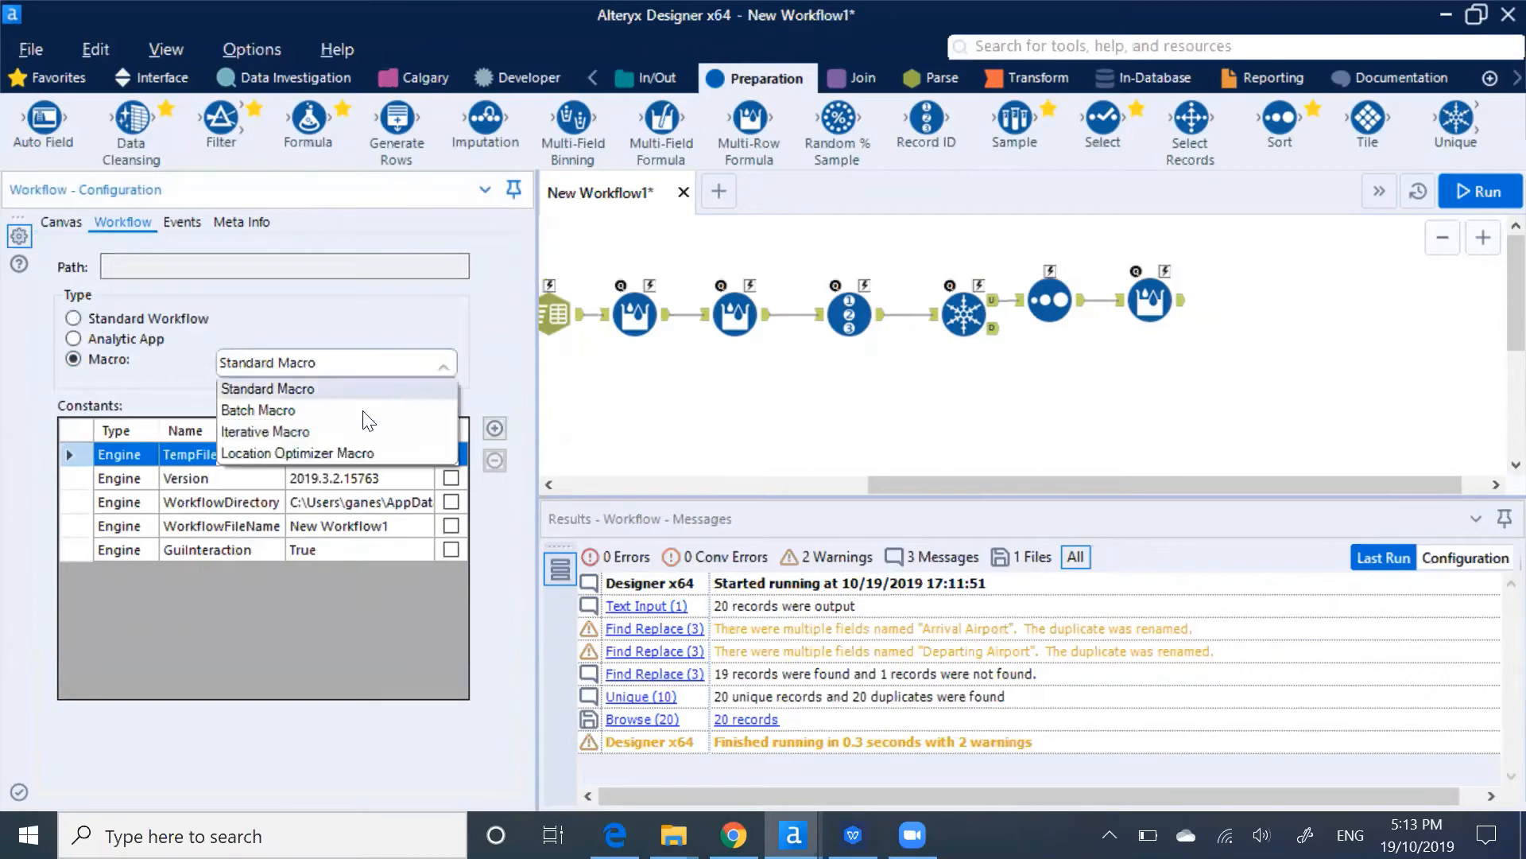
pyautogui.click(280, 429)
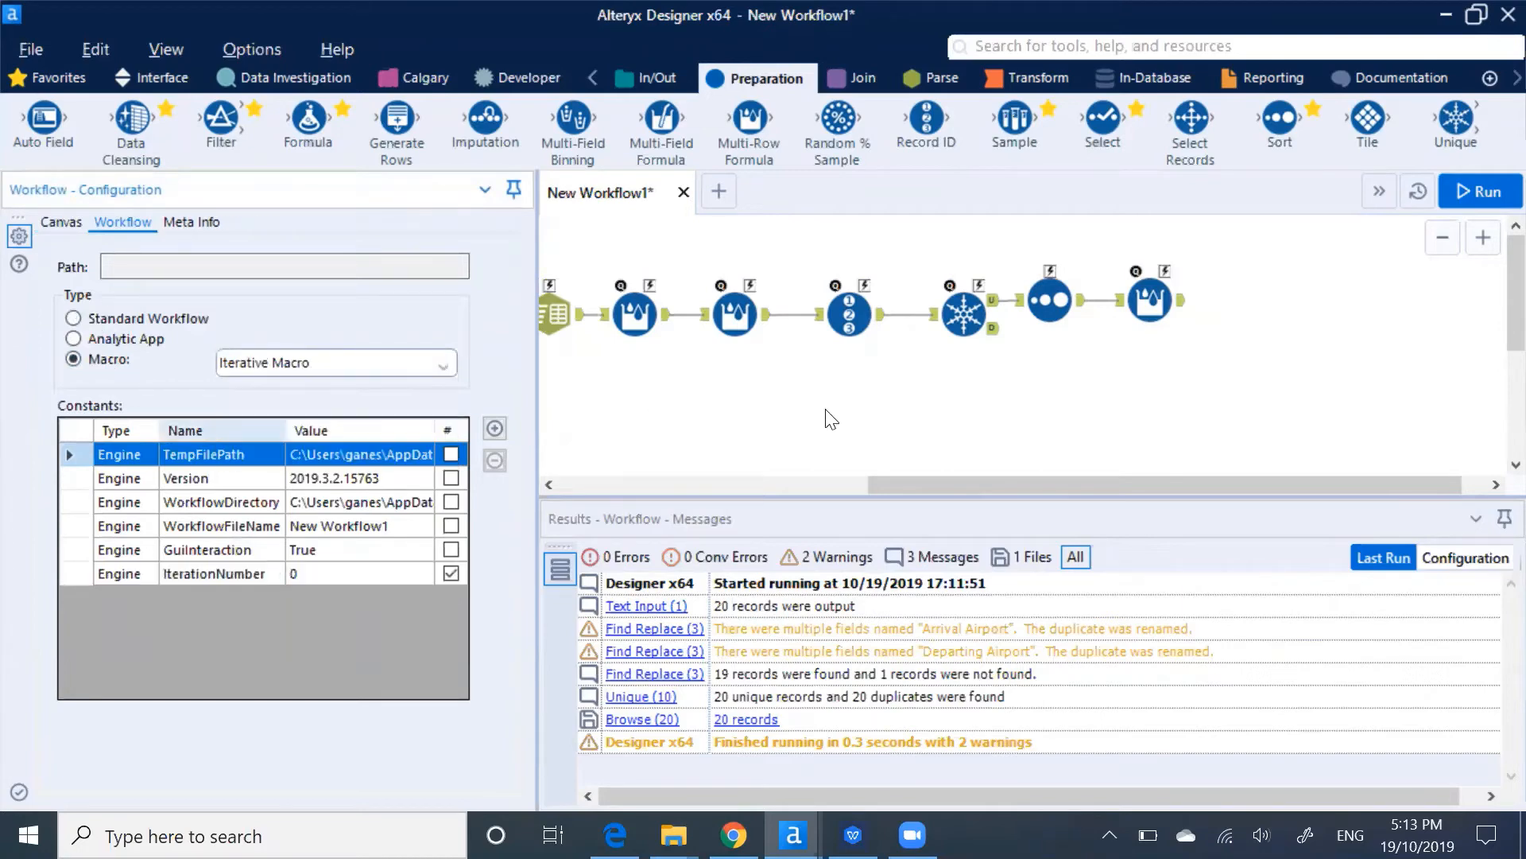
# Convert the Text Input tool at the start of the workflow to a Macro Input.
pyautogui.moveTo(970, 484); pyautogui.dragTo(649, 498)
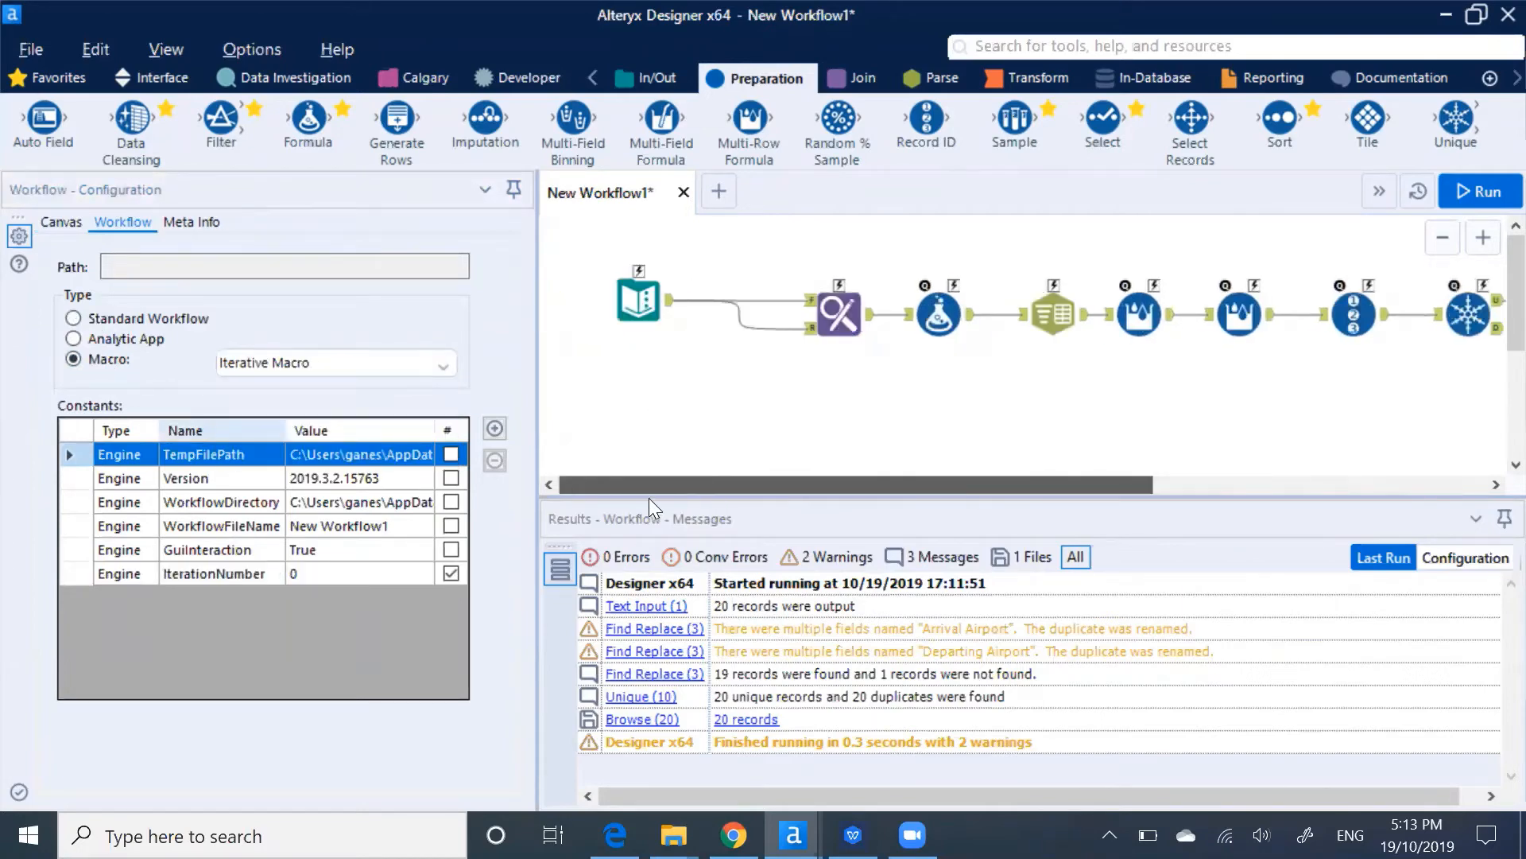
pyautogui.click(637, 308)
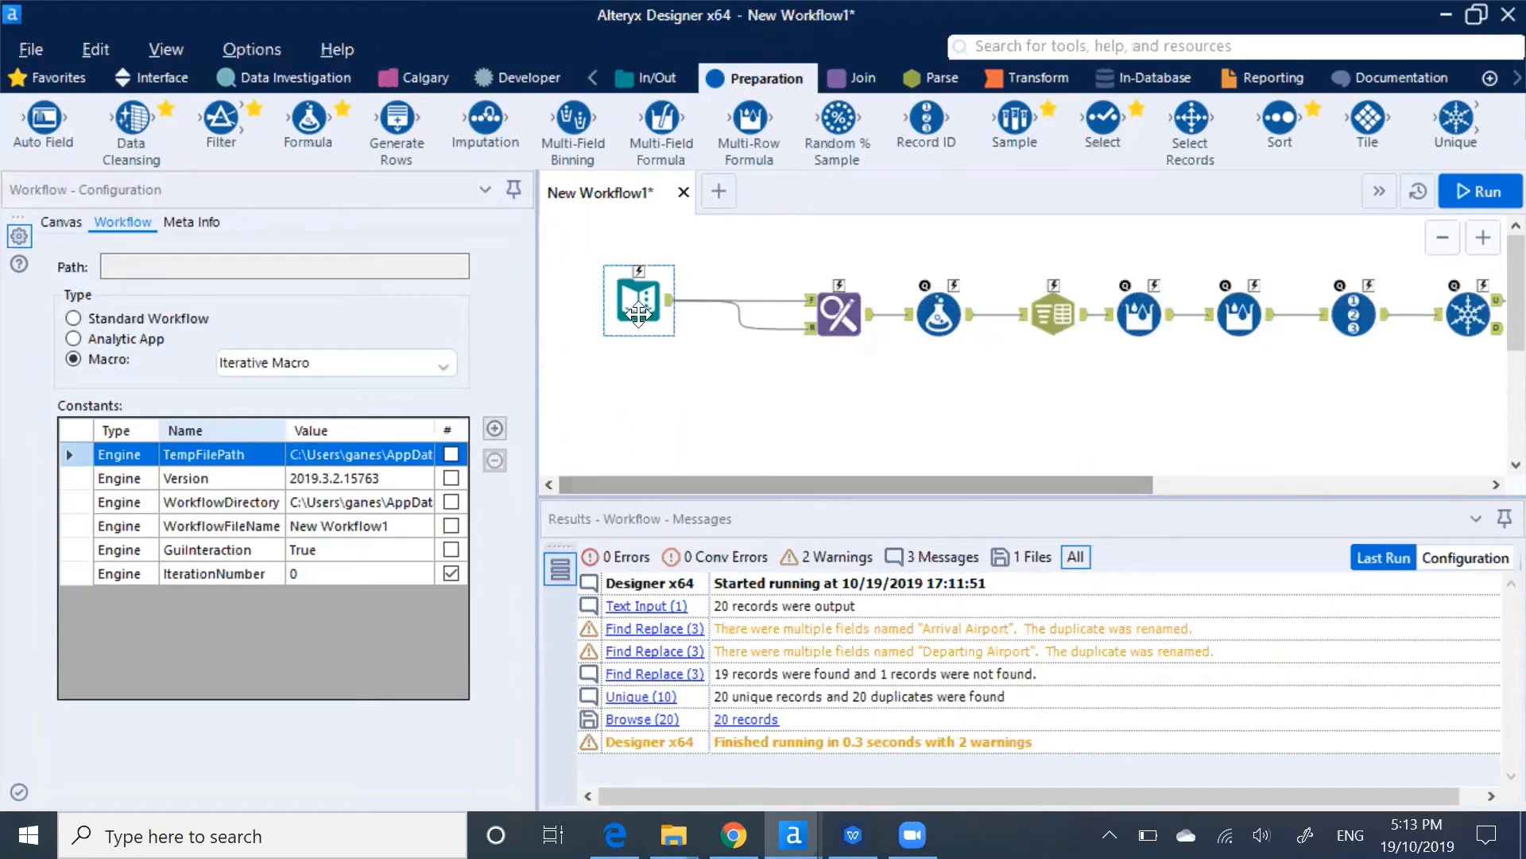
pyautogui.rightClick(638, 308)
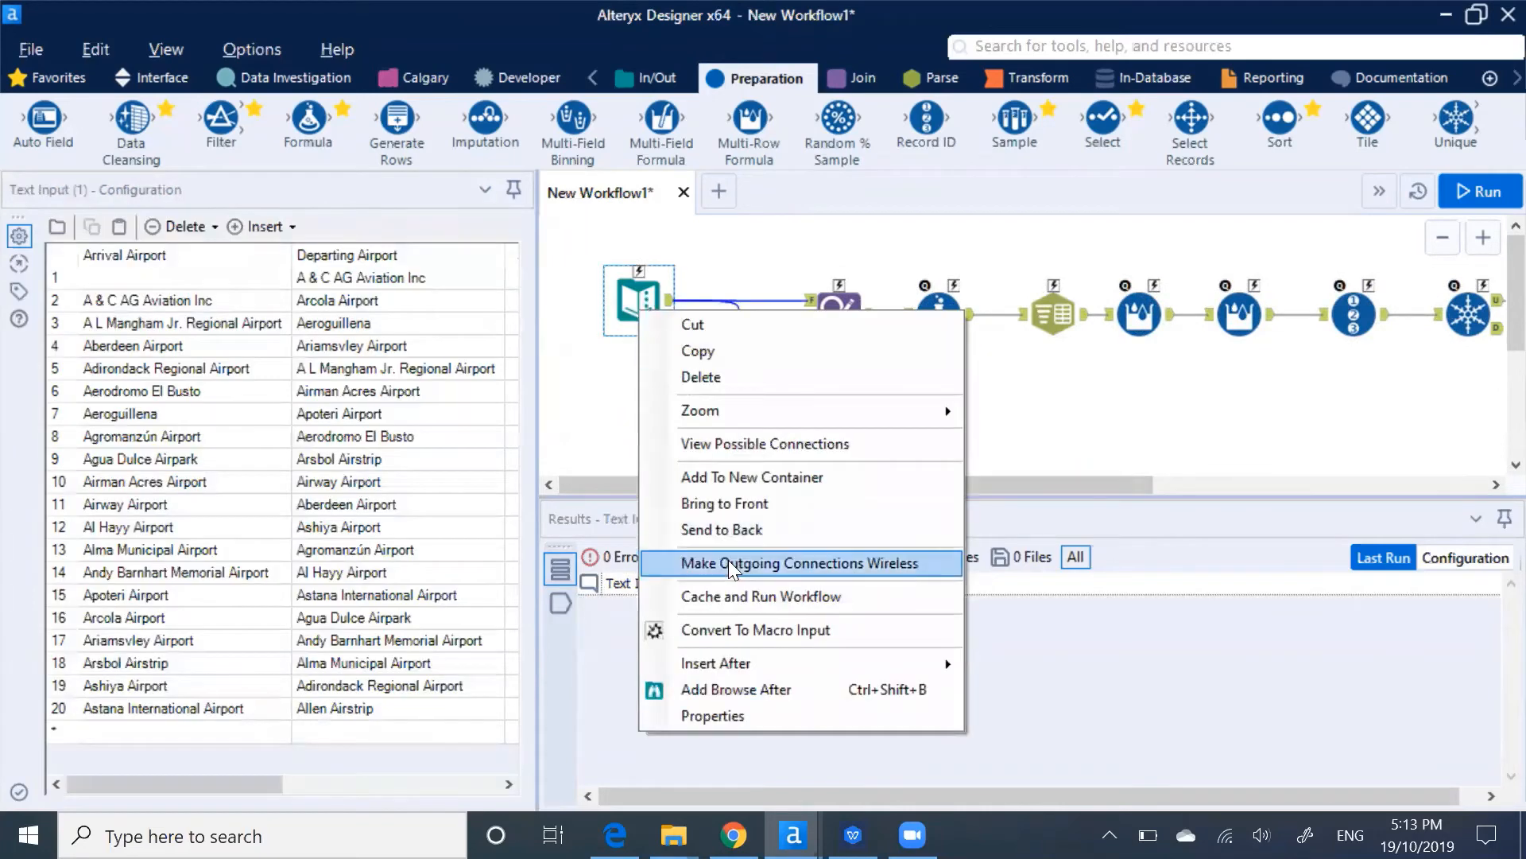
pyautogui.click(742, 622)
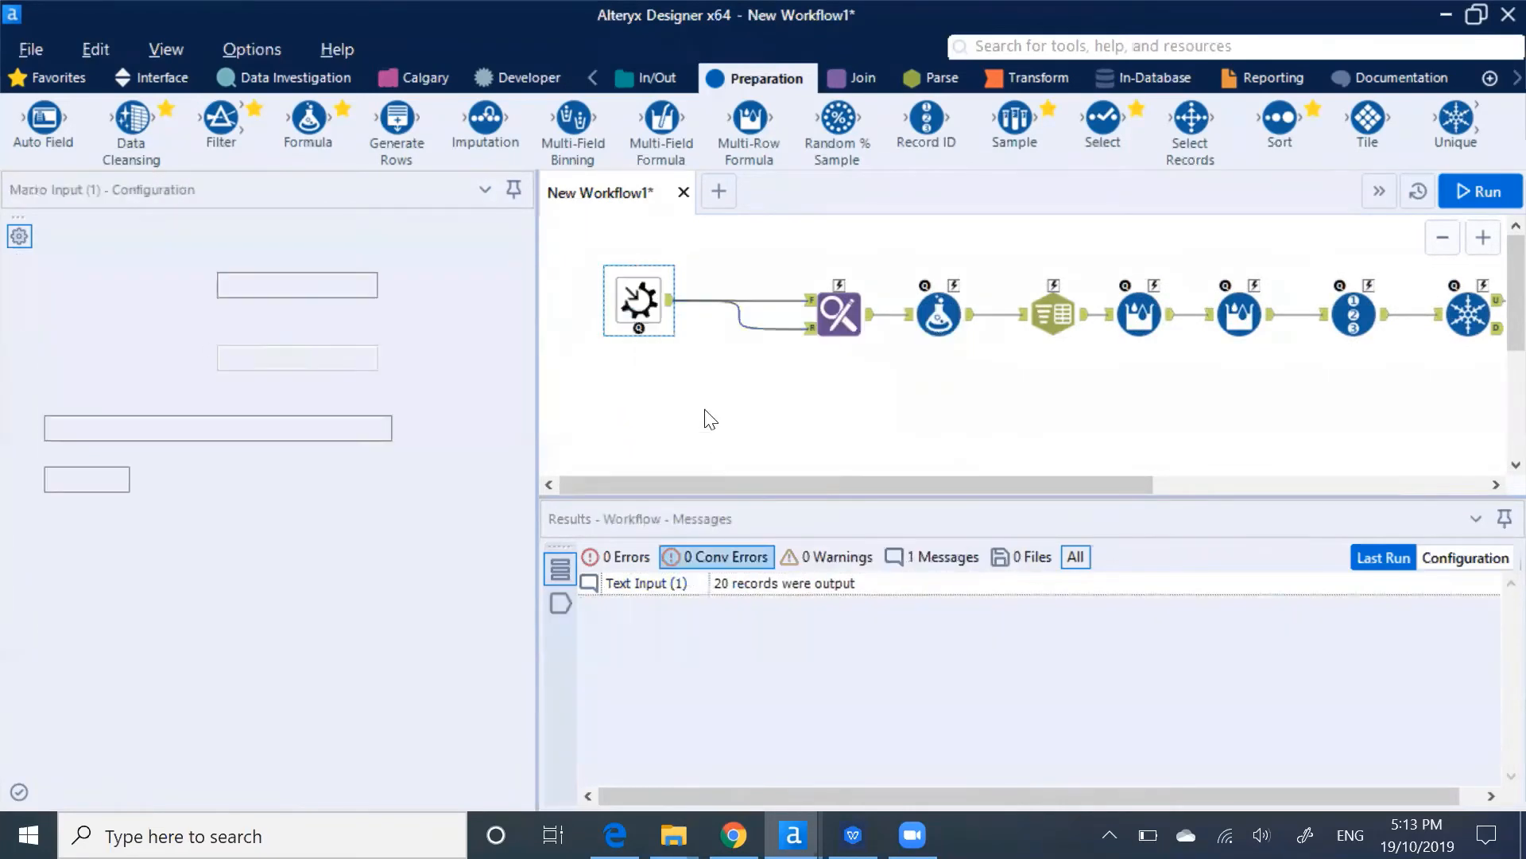
pyautogui.click(709, 419)
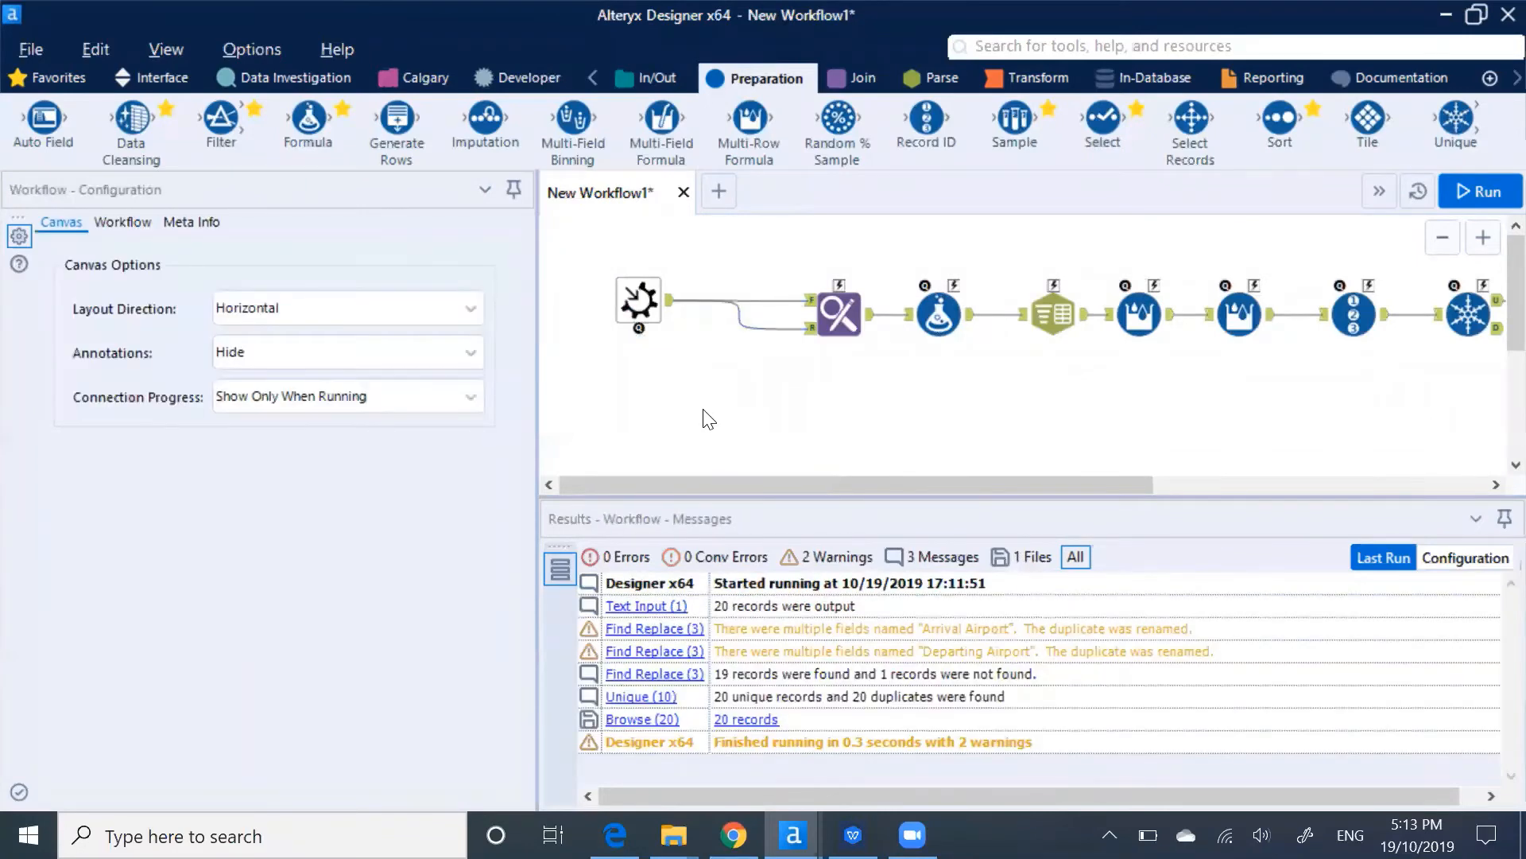
pyautogui.moveTo(771, 487); pyautogui.dragTo(1110, 456)
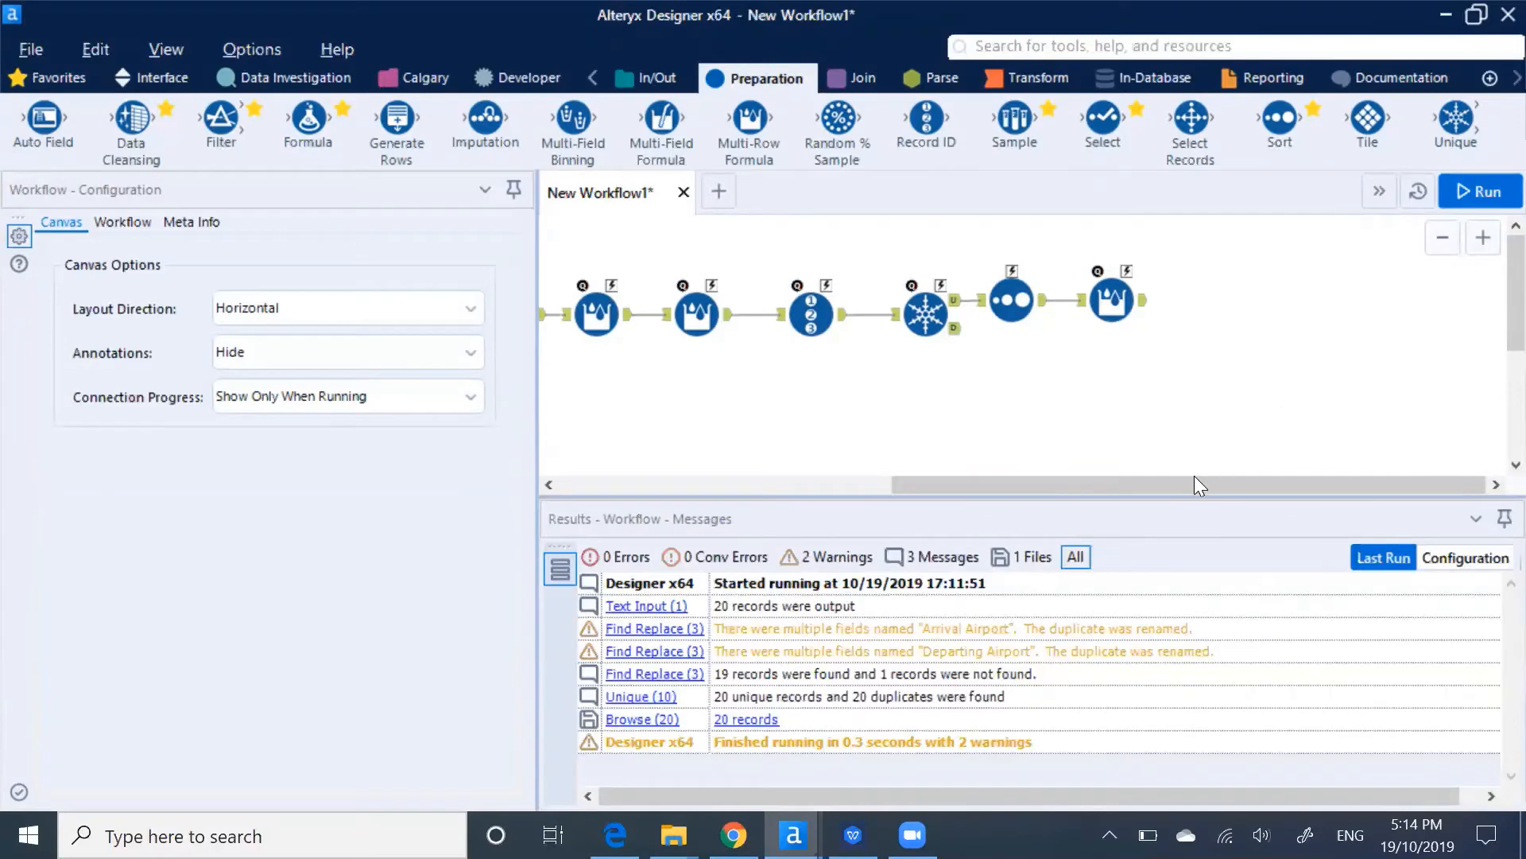
pyautogui.moveTo(1194, 475); pyautogui.dragTo(1105, 485)
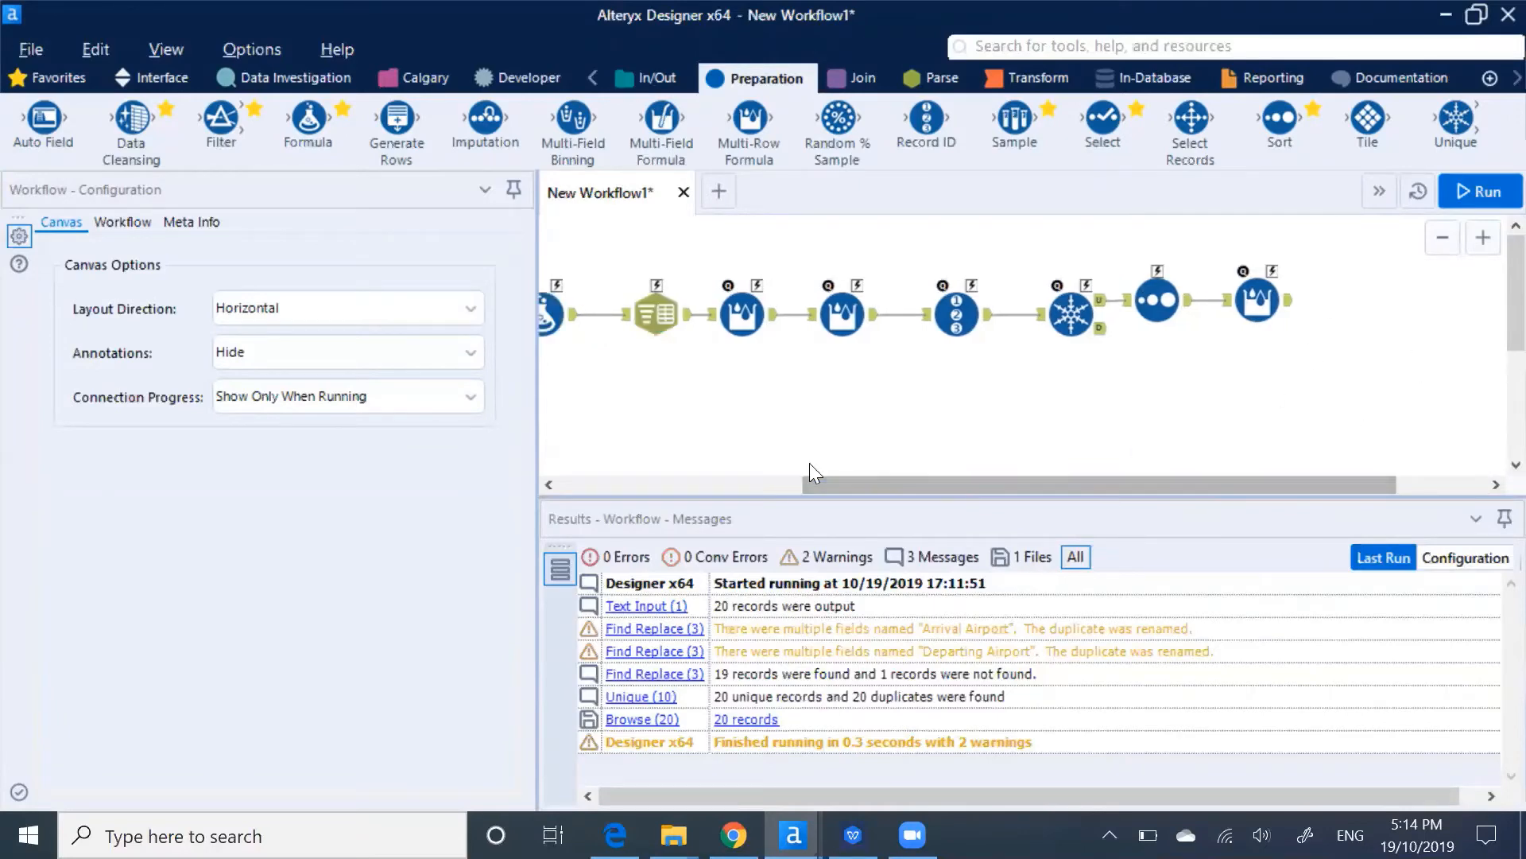
pyautogui.moveTo(875, 483); pyautogui.dragTo(596, 483)
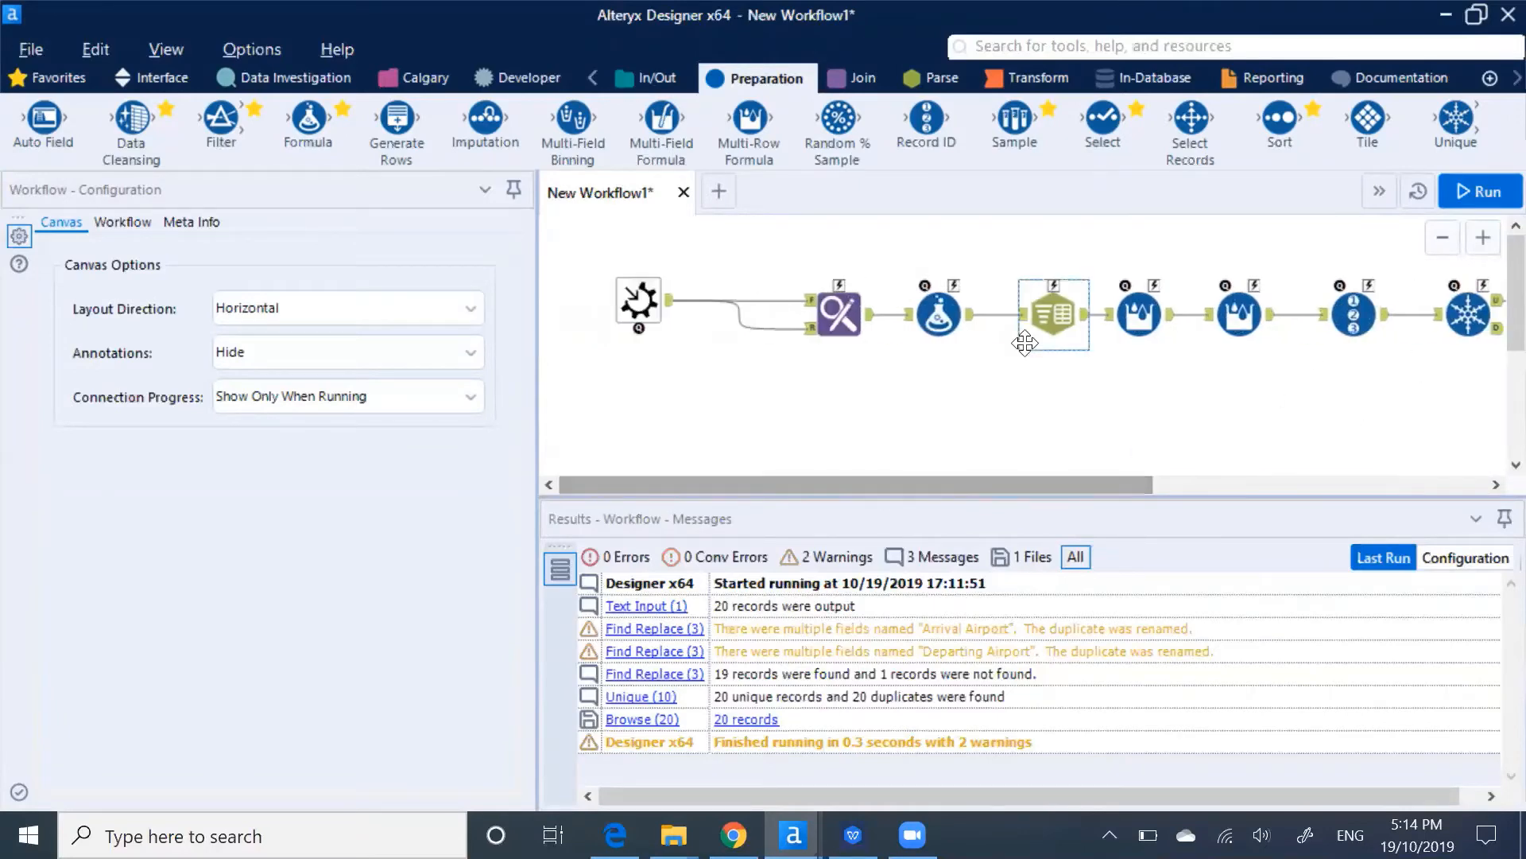
pyautogui.click(763, 327)
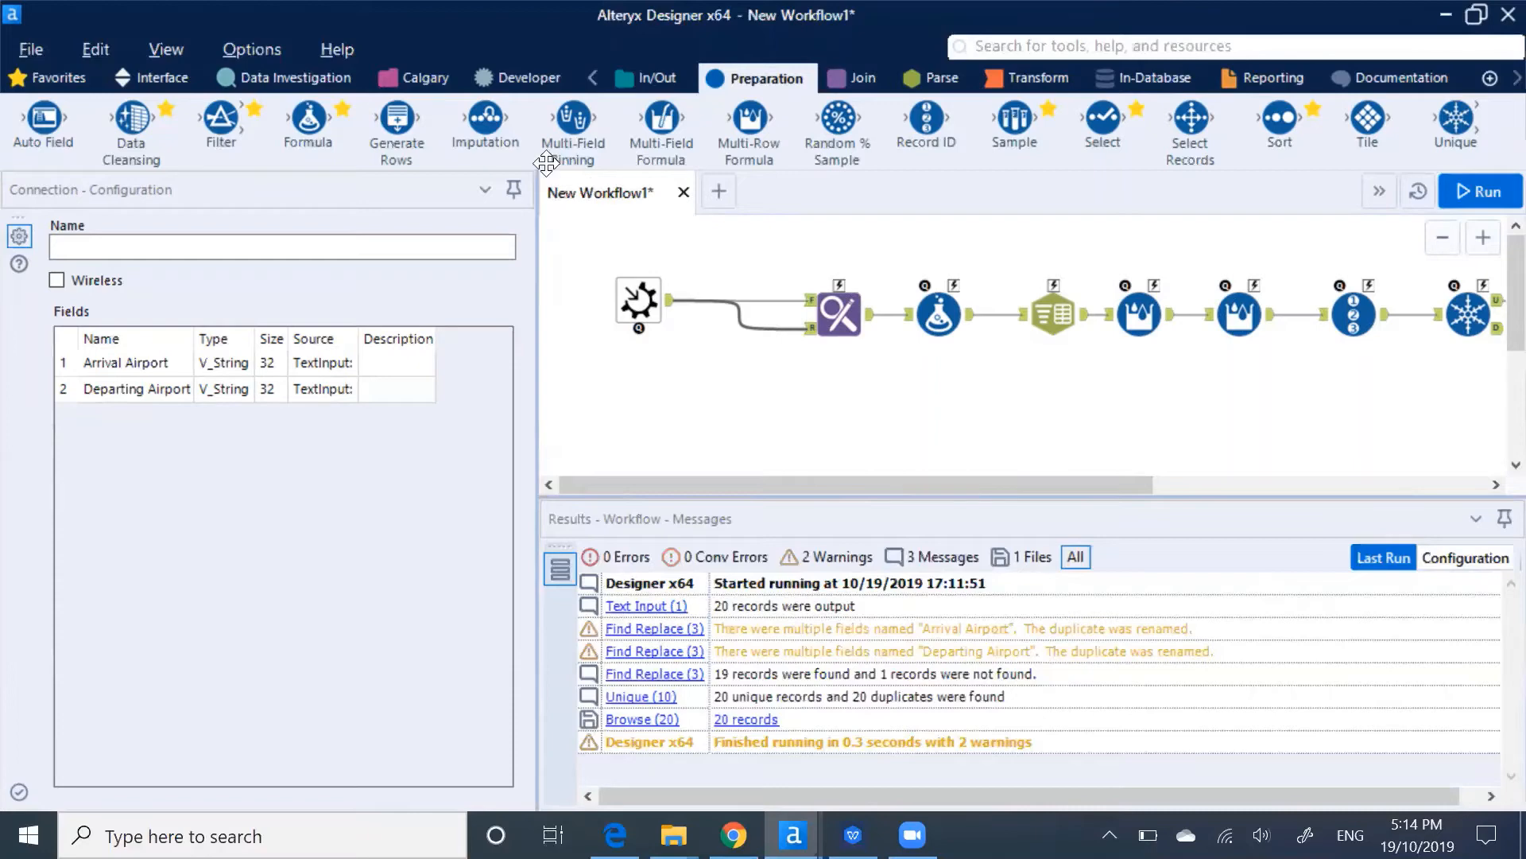
pyautogui.moveTo(309, 119); pyautogui.dragTo(760, 337)
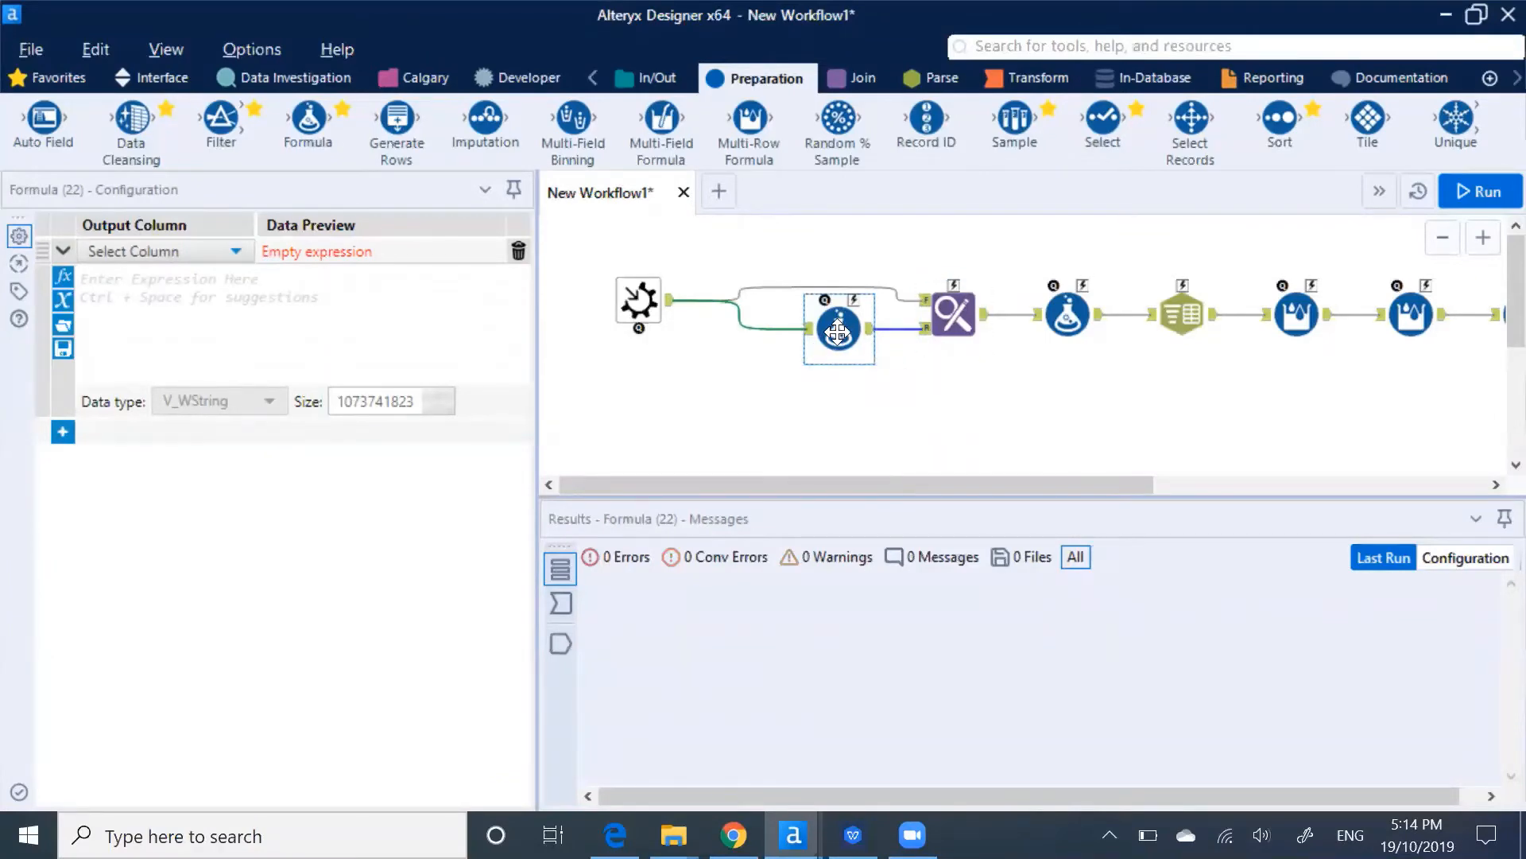
pyautogui.press('Delete')
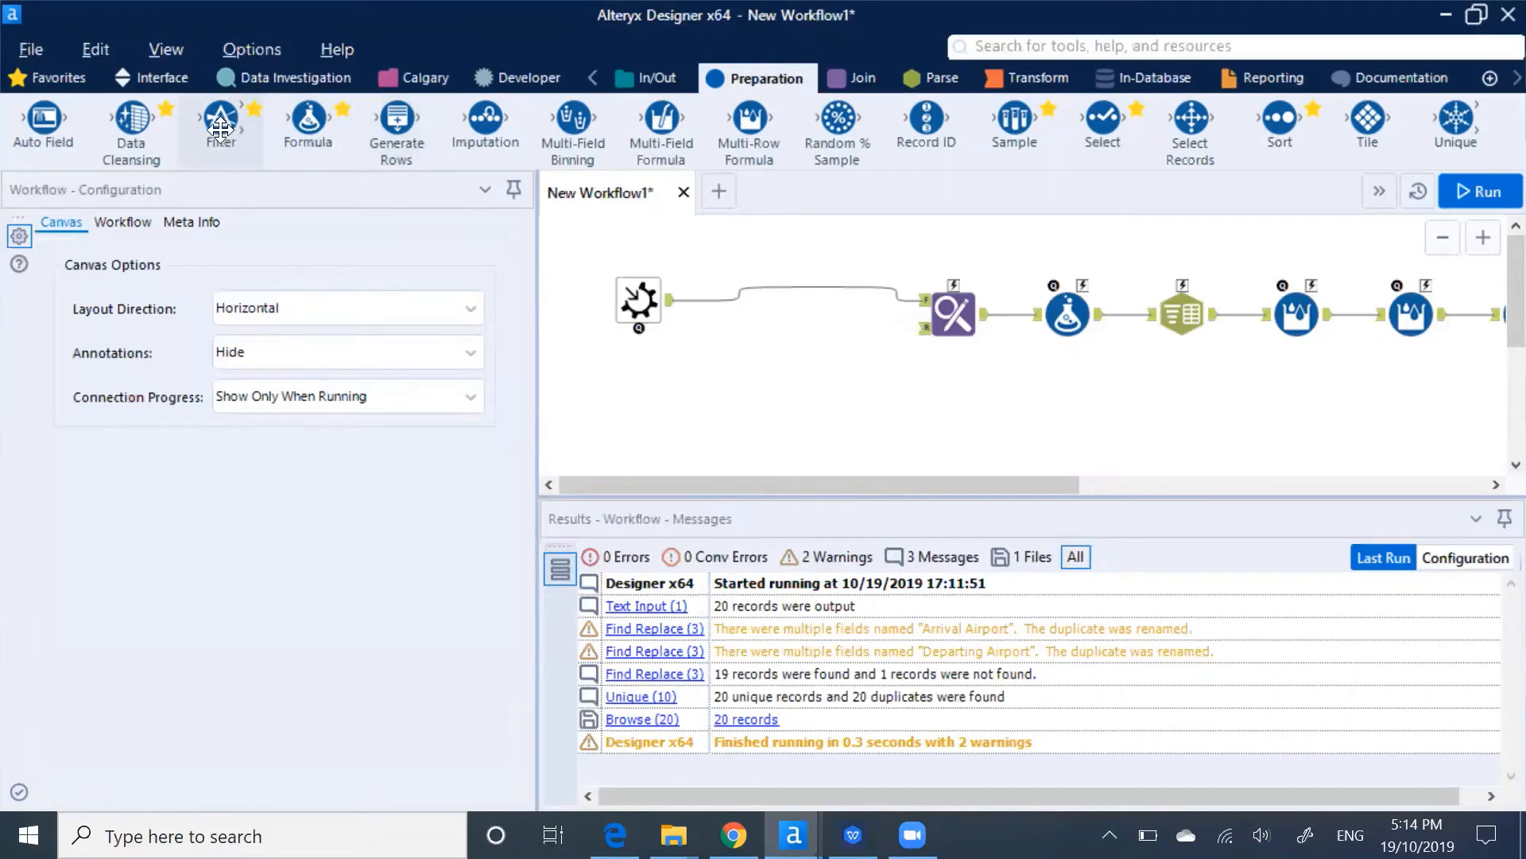
# Insert a Filter tool between the Macro Input and the Find Replace tool's R input, fed through the Filter's True output.
pyautogui.moveTo(221, 120); pyautogui.dragTo(824, 340)
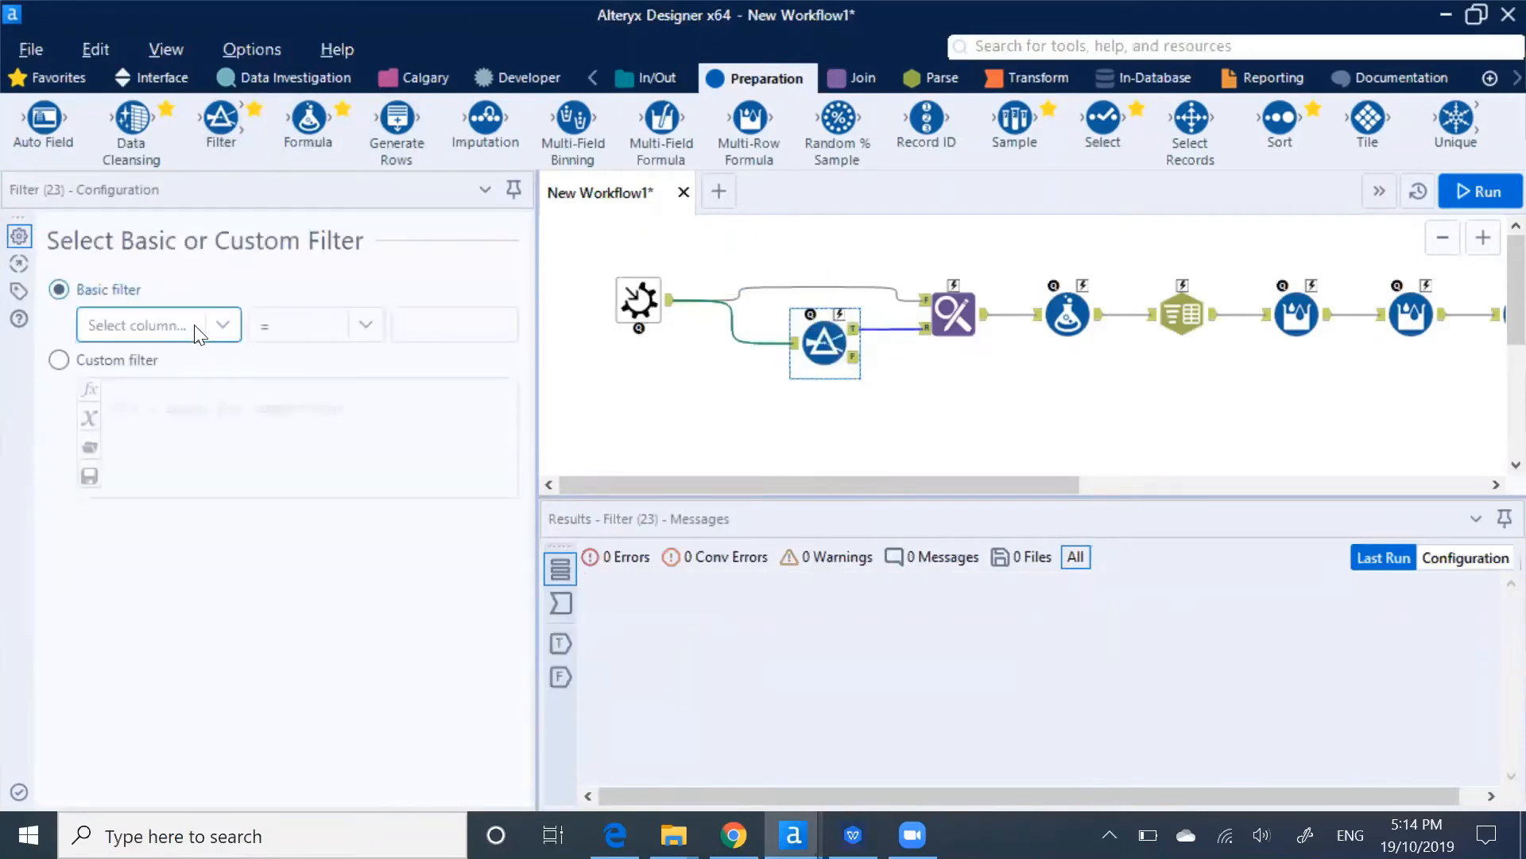
pyautogui.click(196, 326)
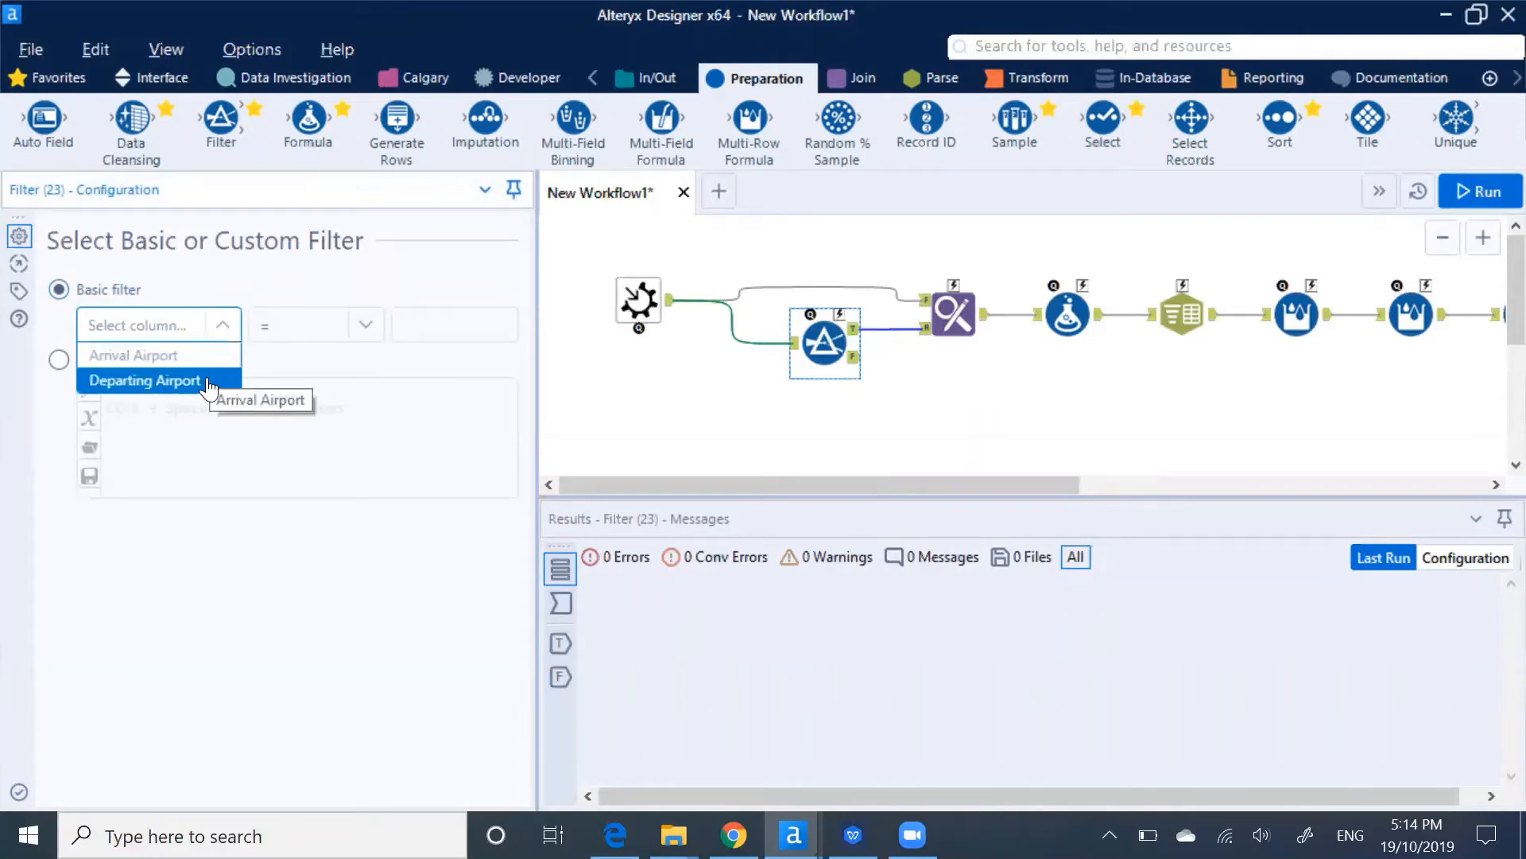
pyautogui.click(776, 453)
# Add a third column named Sorted to the Macro Input's template text data.
pyautogui.click(636, 301)
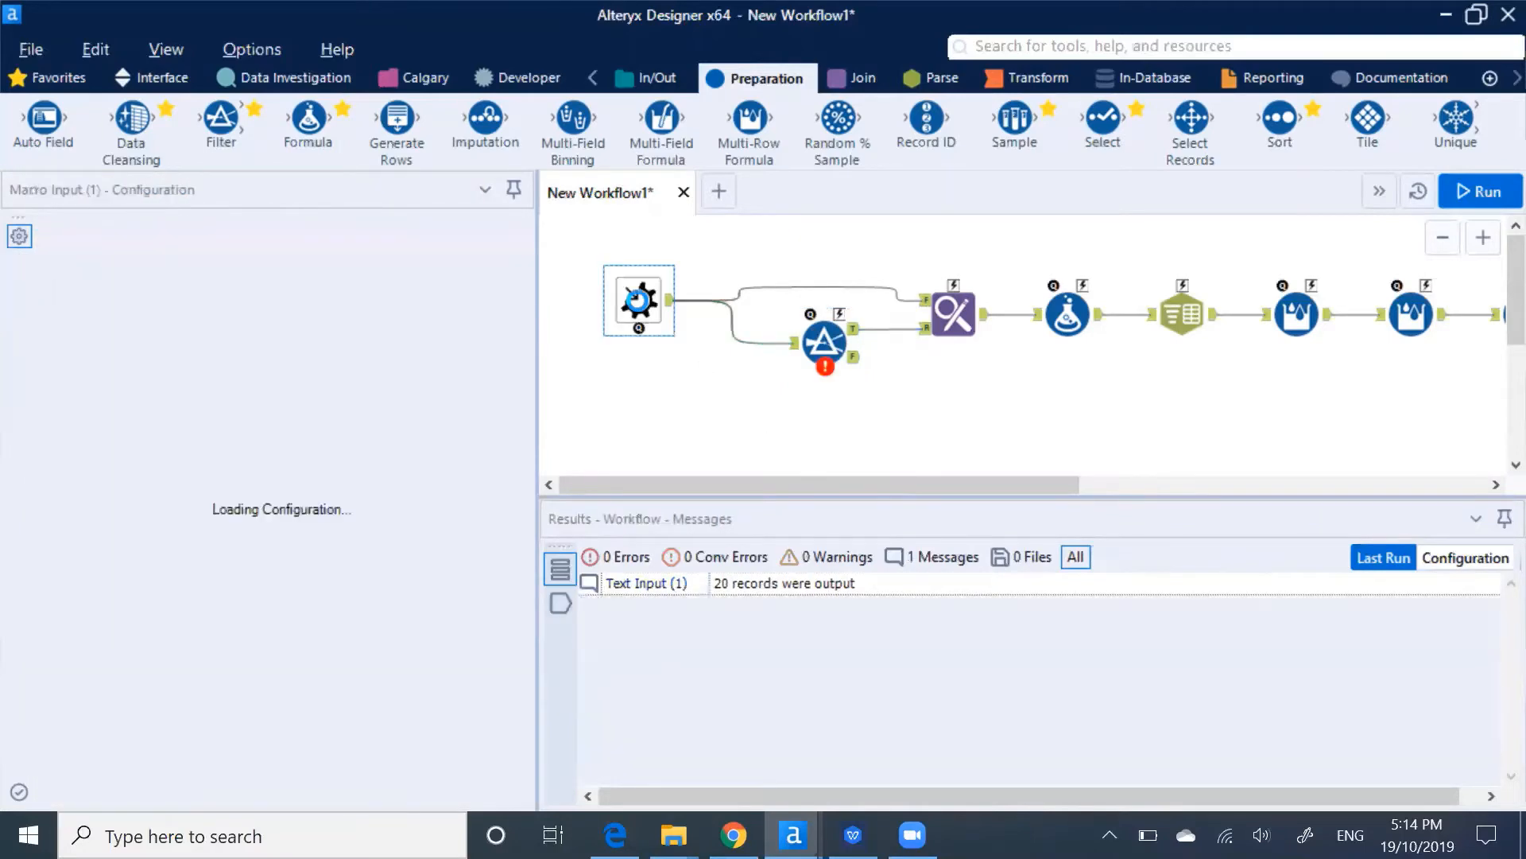
pyautogui.click(170, 285)
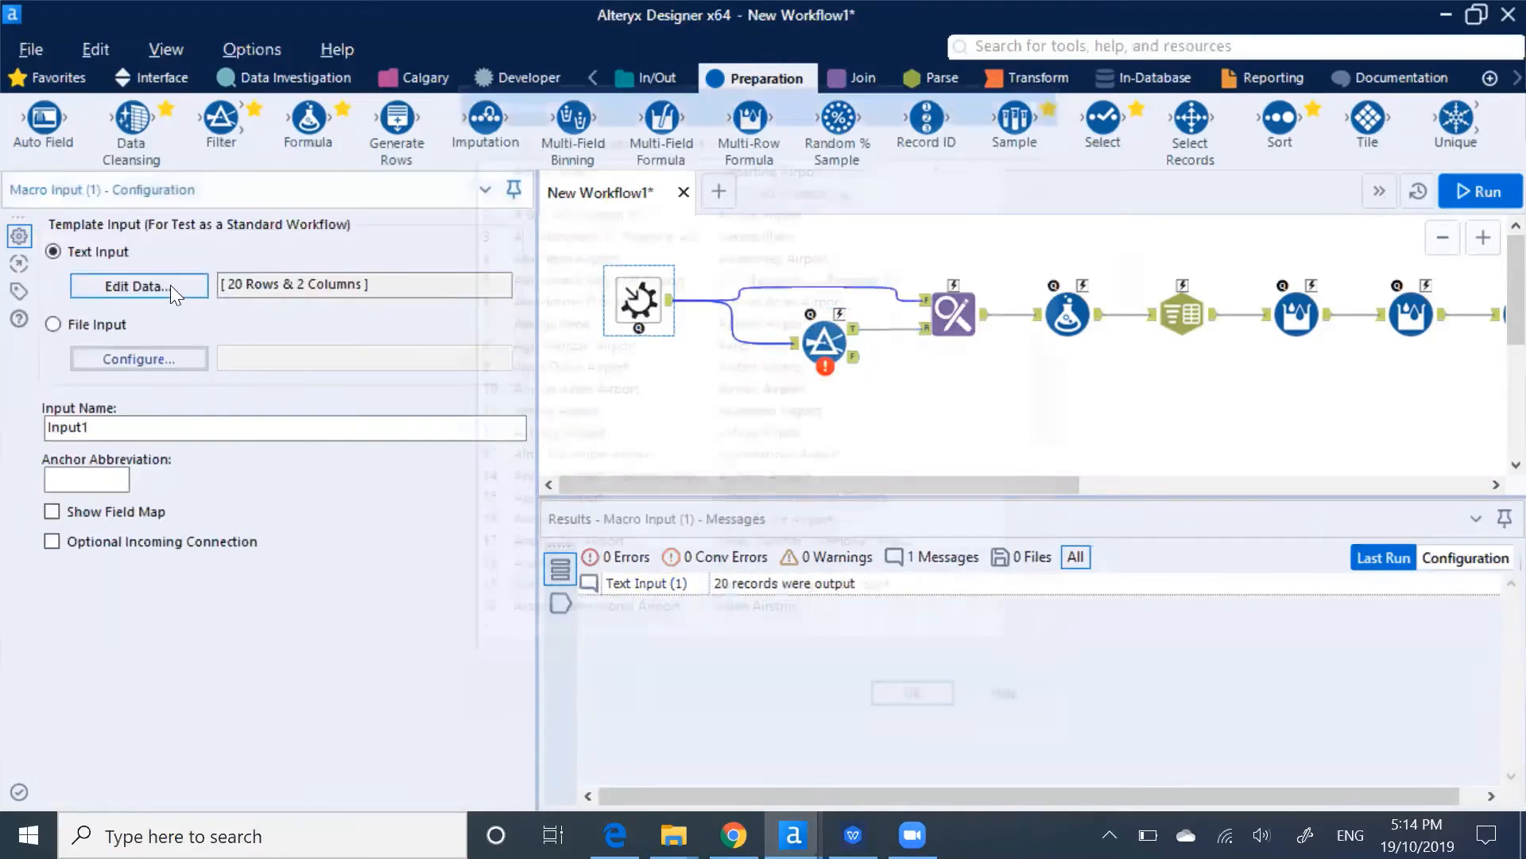
pyautogui.click(958, 164)
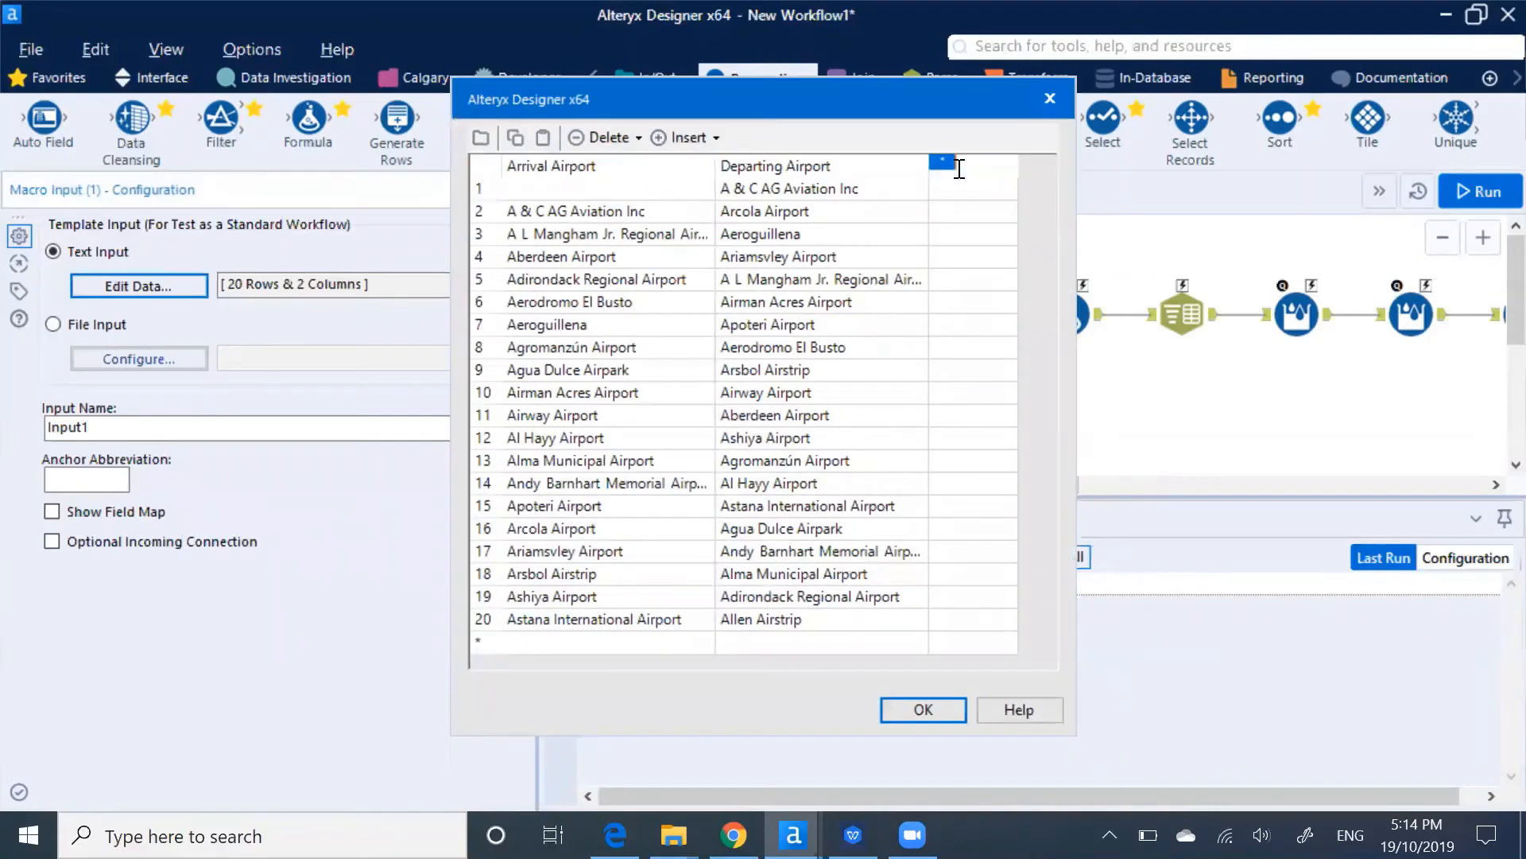
pyautogui.write('Sorted')
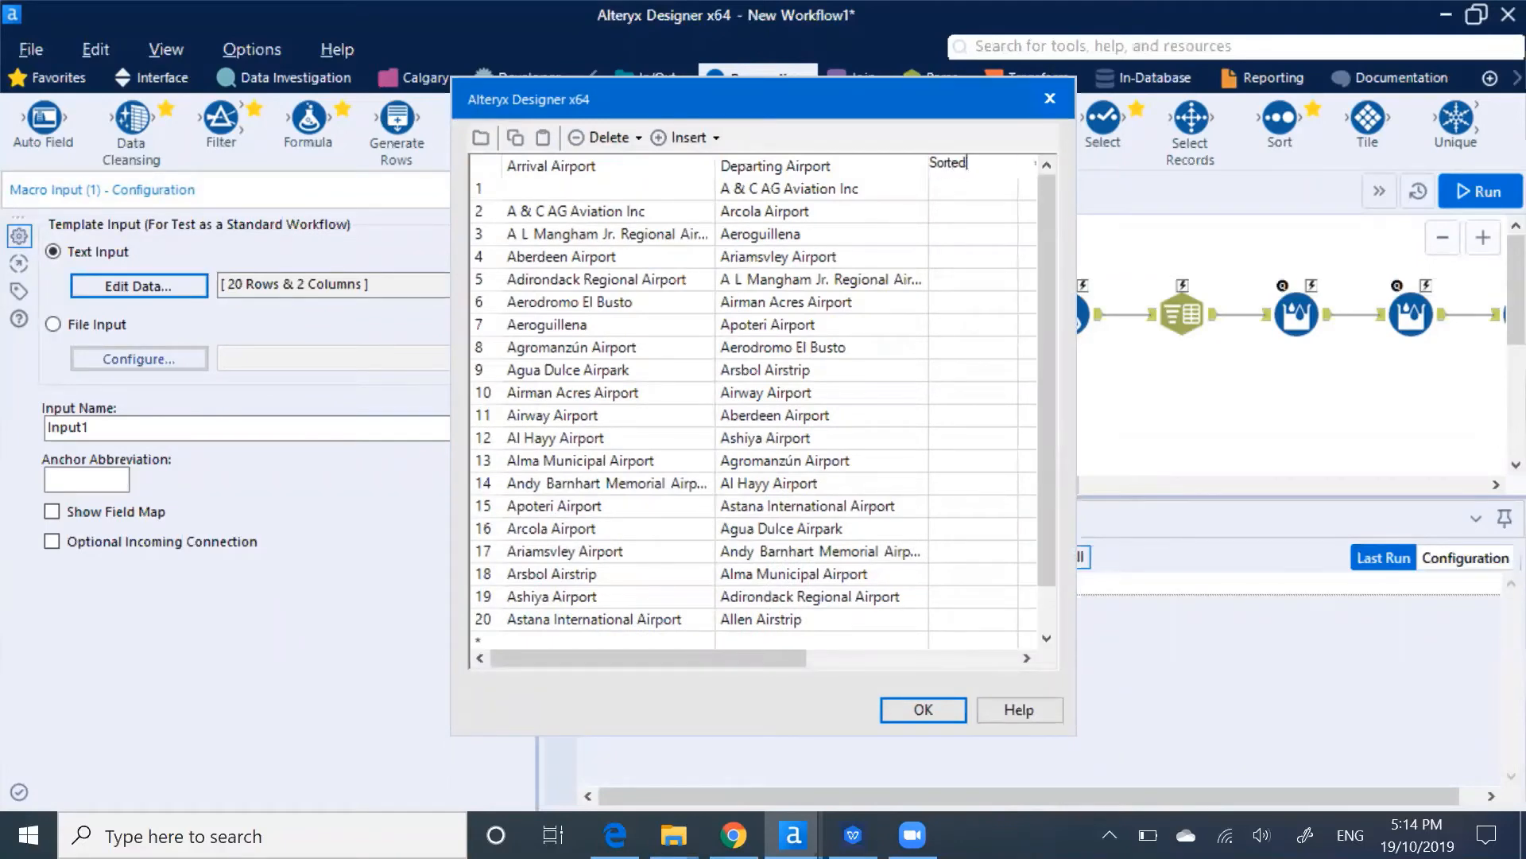
# Fill the Sorted column with False in all 20 rows and confirm the edited template data.
pyautogui.click(948, 213)
pyautogui.click(949, 190)
pyautogui.press('Return')
pyautogui.press('Down')
pyautogui.write('False')
pyautogui.press('Return')
pyautogui.write('Fals')
pyautogui.hotkey('ctrl', 'a')
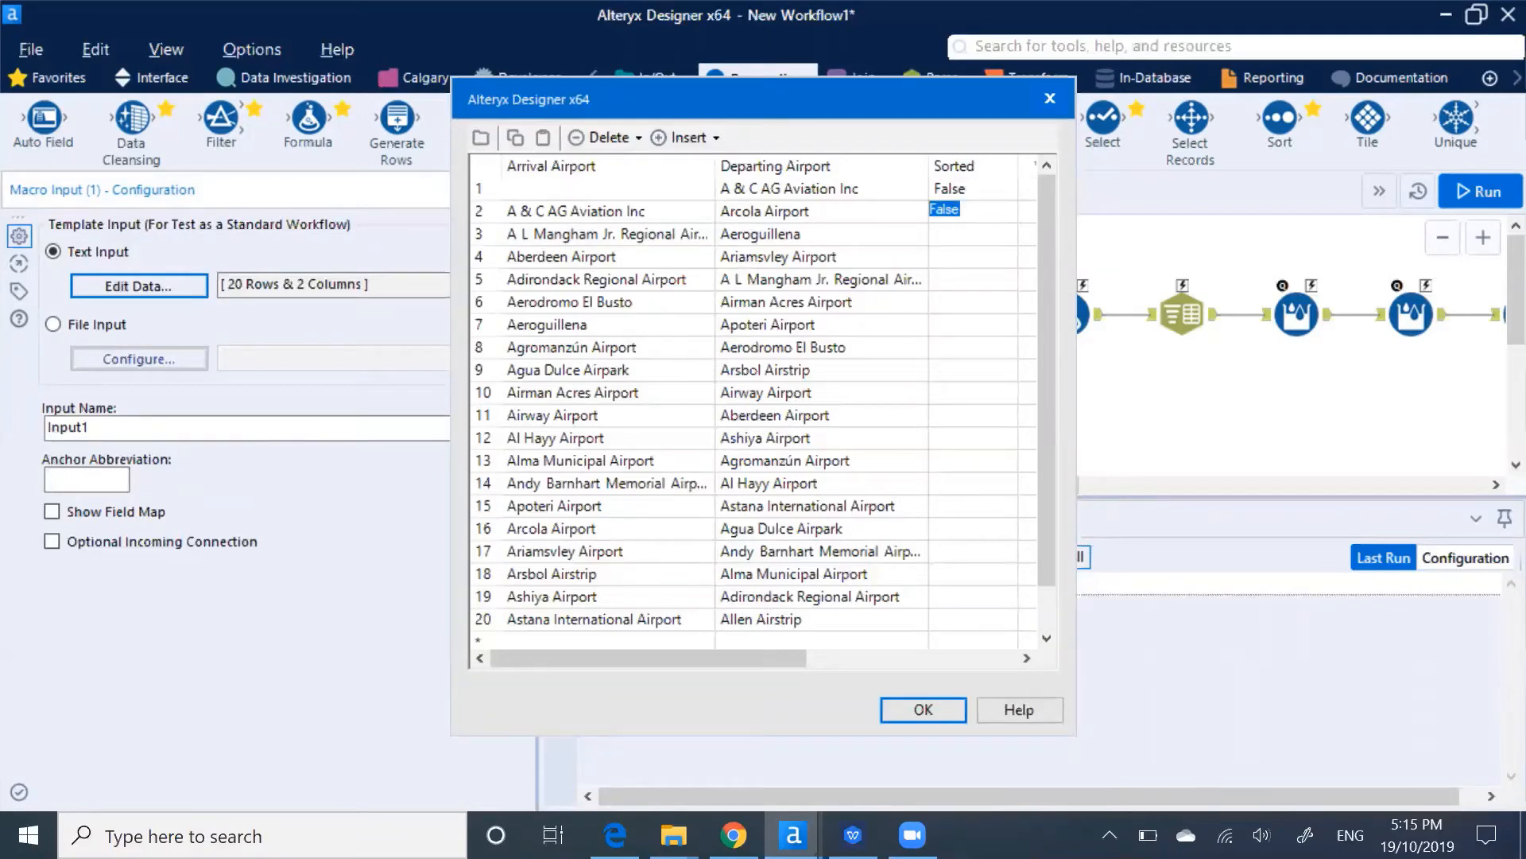
pyautogui.hotkey('ctrl', 'c')
pyautogui.press('Down')
pyautogui.hotkey('ctrl', 'v')
pyautogui.press('Up')
pyautogui.hotkey('ctrl', 'v')
pyautogui.press('Down')
pyautogui.hotkey('ctrl', 'v')
pyautogui.press('Down')
pyautogui.hotkey('ctrl', 'v')
pyautogui.press('Down')
pyautogui.hotkey('ctrl', 'v')
pyautogui.press('Down')
pyautogui.hotkey('ctrl', 'v')
pyautogui.press('Down')
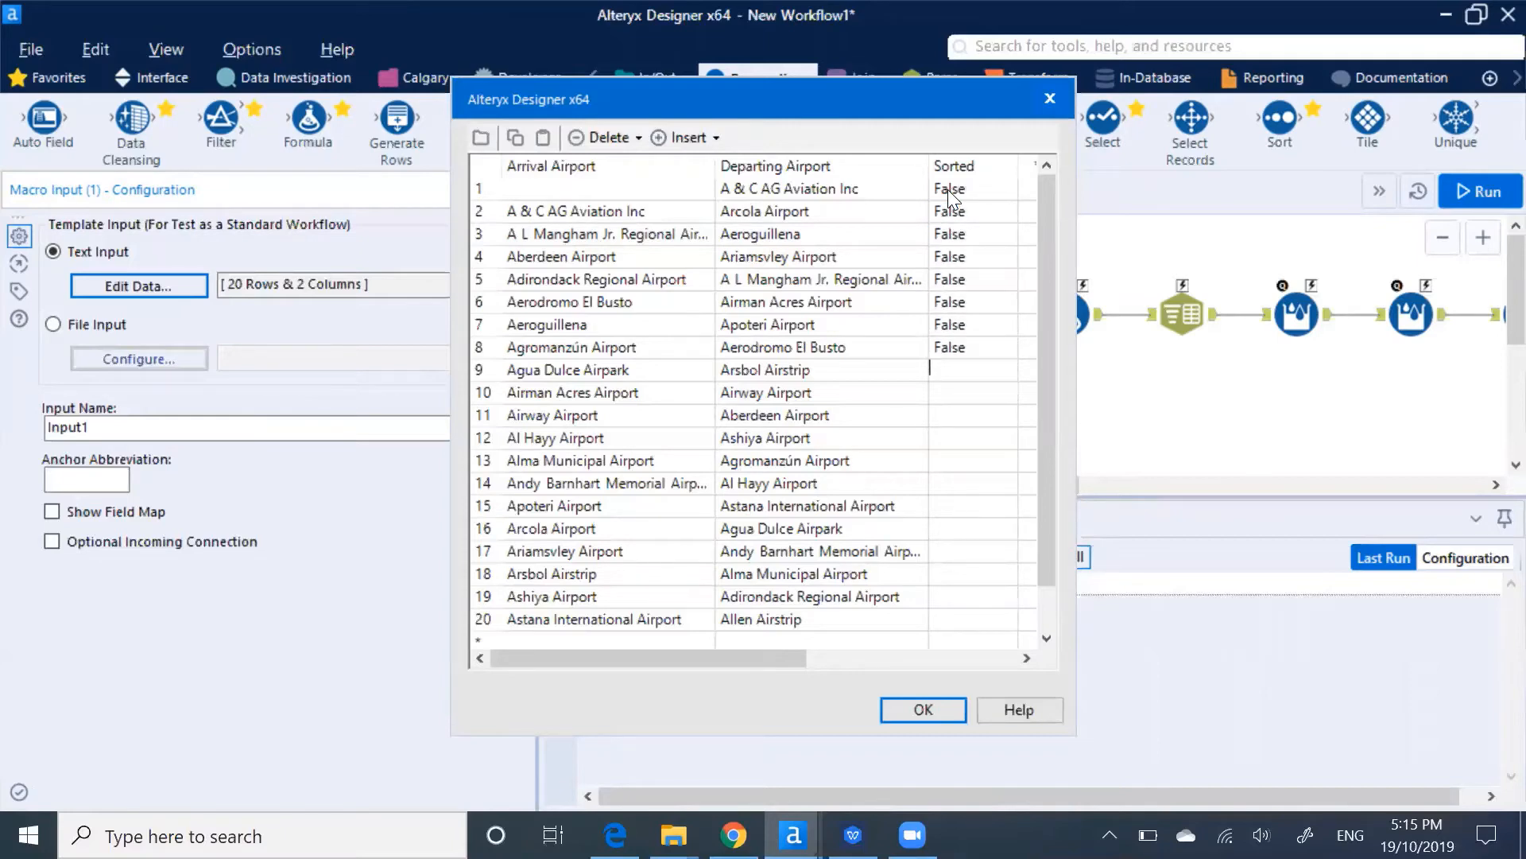
pyautogui.hotkey('ctrl', 'v')
pyautogui.press('Down')
pyautogui.hotkey('ctrl', 'v')
pyautogui.press('Down')
pyautogui.hotkey('ctrl', 'v')
pyautogui.press('Down')
pyautogui.hotkey('ctrl', 'v')
pyautogui.press('Down')
pyautogui.hotkey('ctrl', 'v')
pyautogui.press('Down')
pyautogui.hotkey('ctrl', 'v')
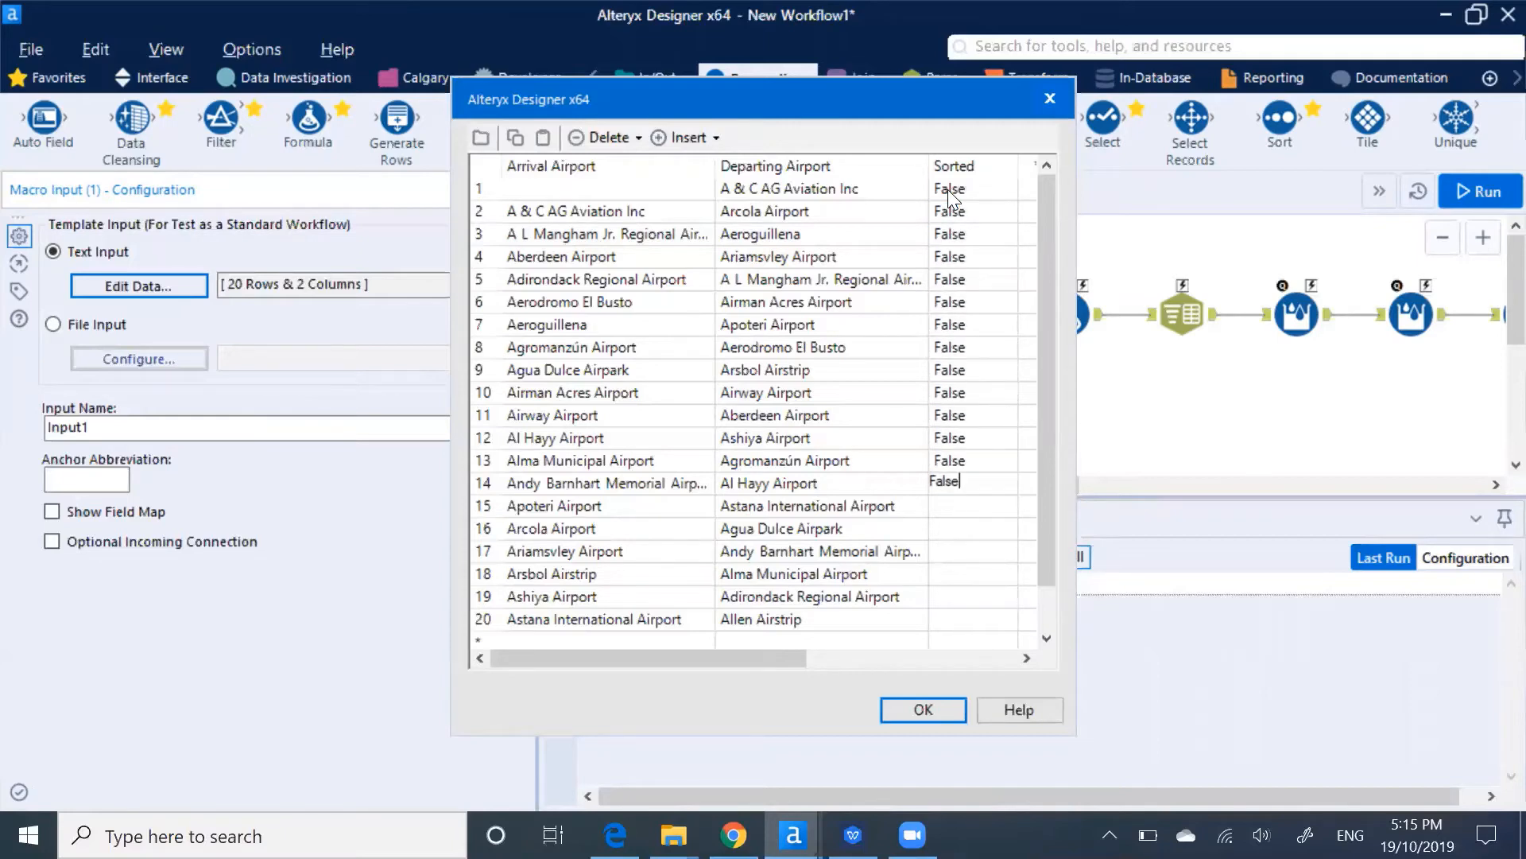
pyautogui.press('Down')
pyautogui.hotkey('ctrl', 'v')
pyautogui.press('Down')
pyautogui.hotkey('ctrl', 'v')
pyautogui.press('Down')
pyautogui.hotkey('ctrl', 'v')
pyautogui.press('Down')
pyautogui.hotkey('ctrl', 'v')
pyautogui.press('Down')
pyautogui.hotkey('ctrl', 'v')
pyautogui.press('Down')
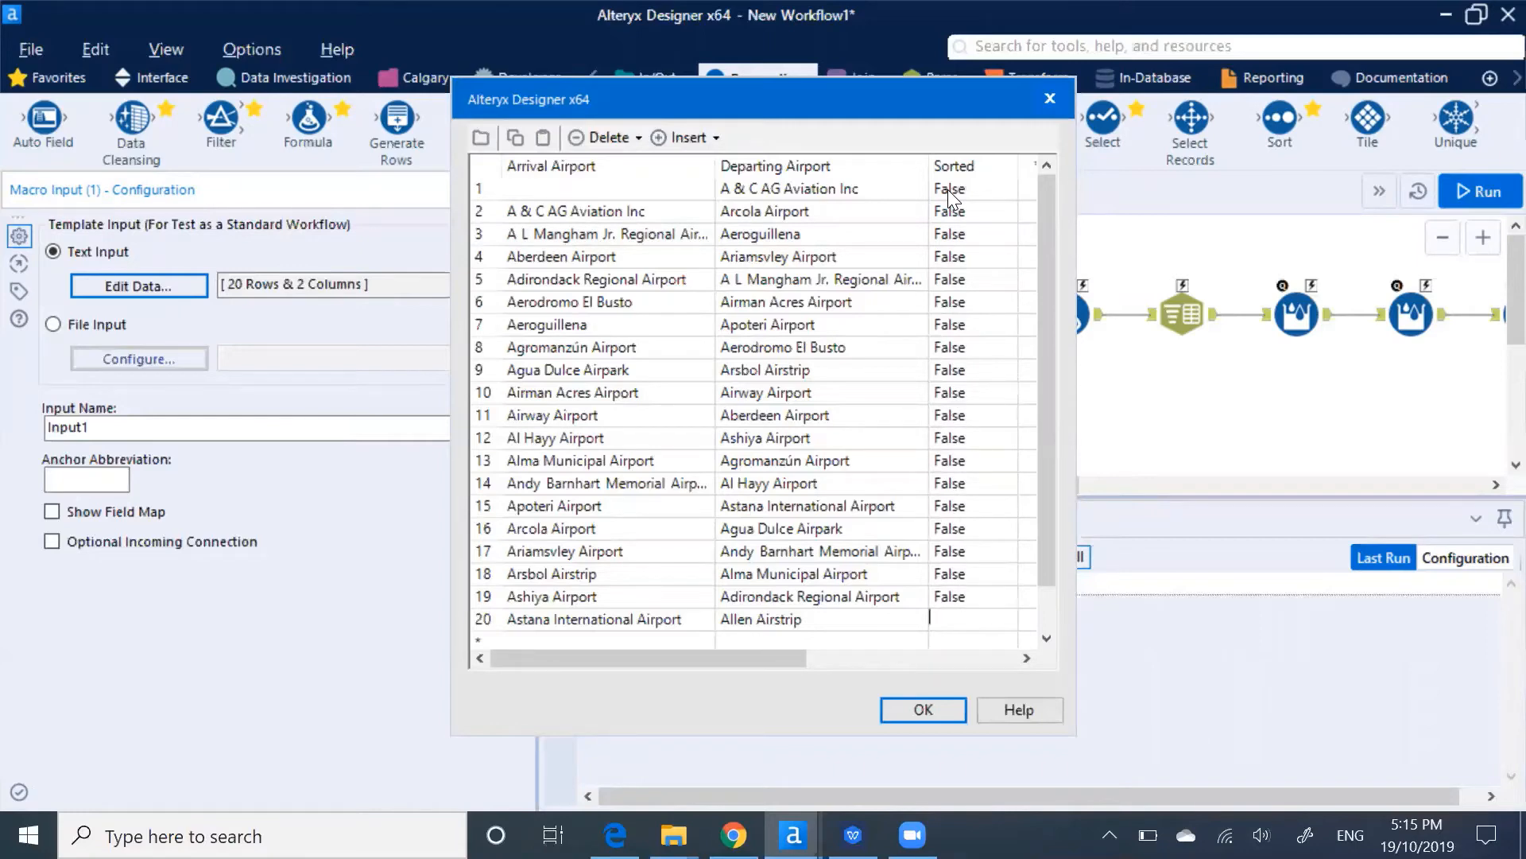
pyautogui.hotkey('ctrl', 'v')
pyautogui.click(924, 709)
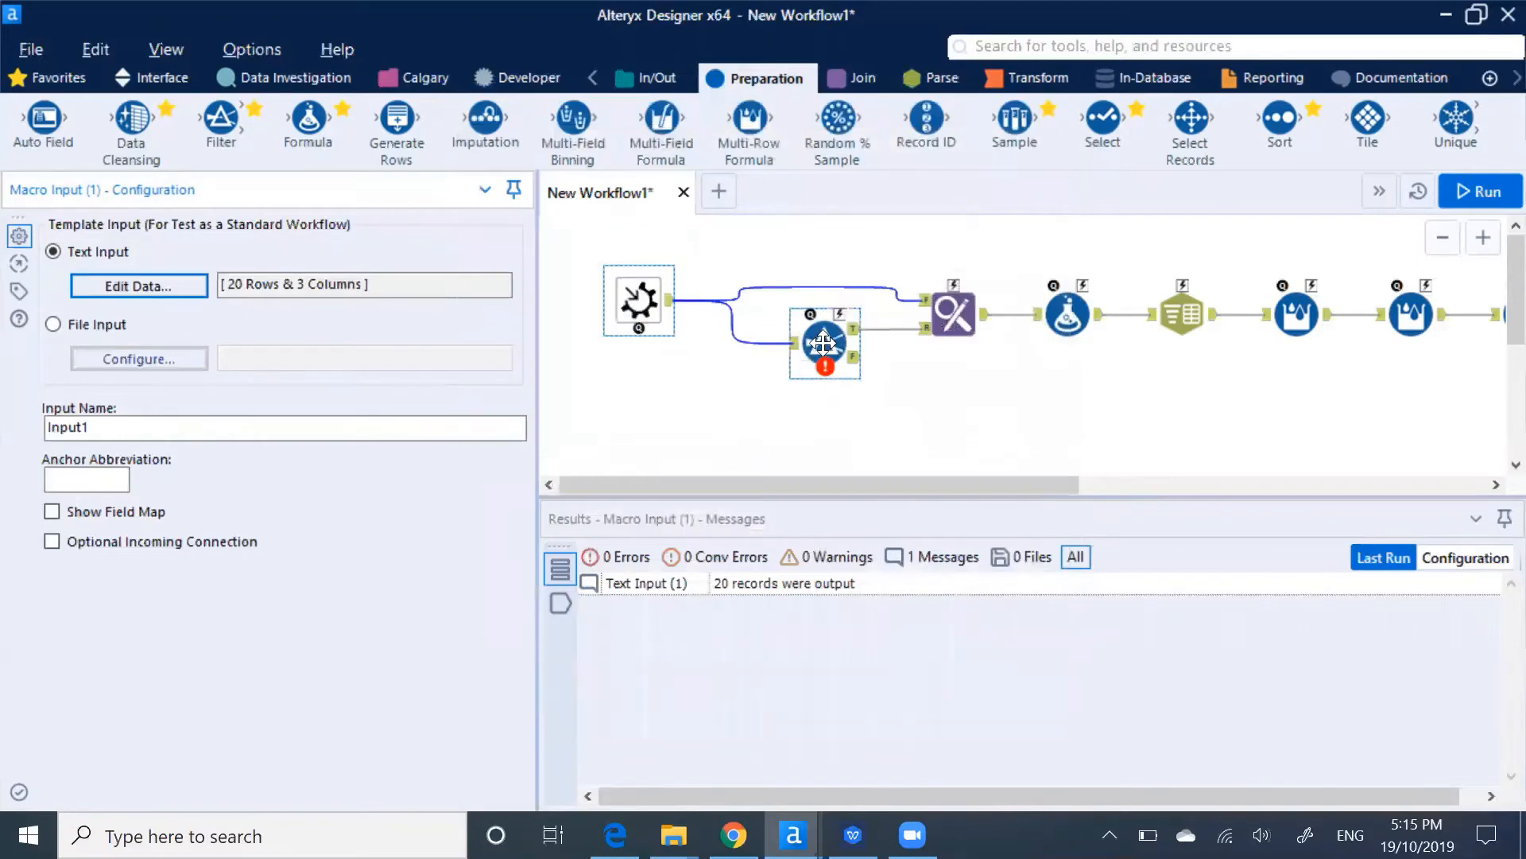
# Configure the Filter tool after the Macro Input with a basic filter passing rows where Sorted is false.
pyautogui.click(824, 340)
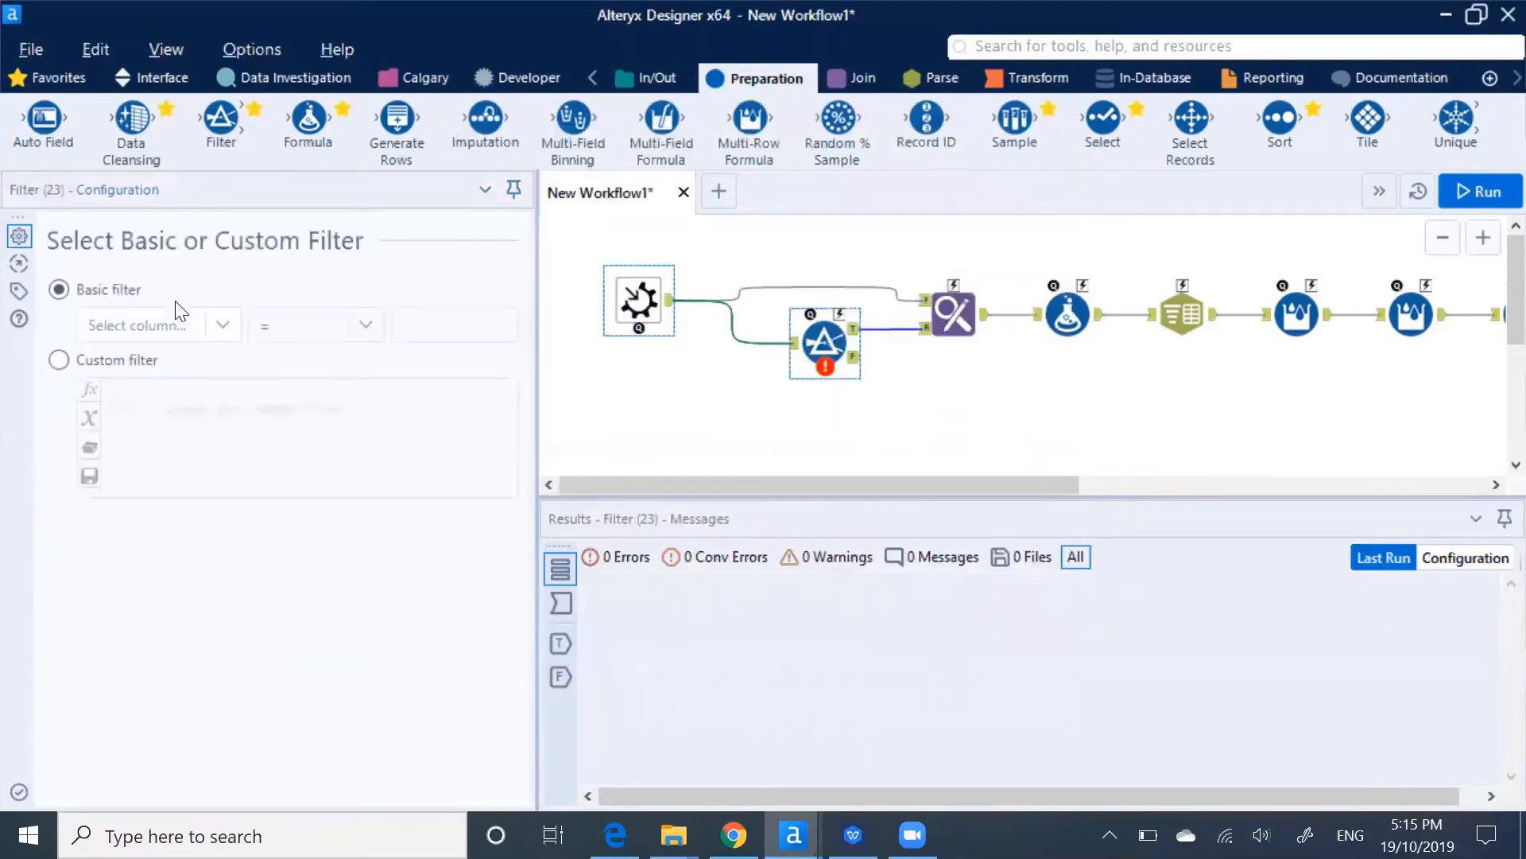
pyautogui.click(223, 326)
pyautogui.click(184, 406)
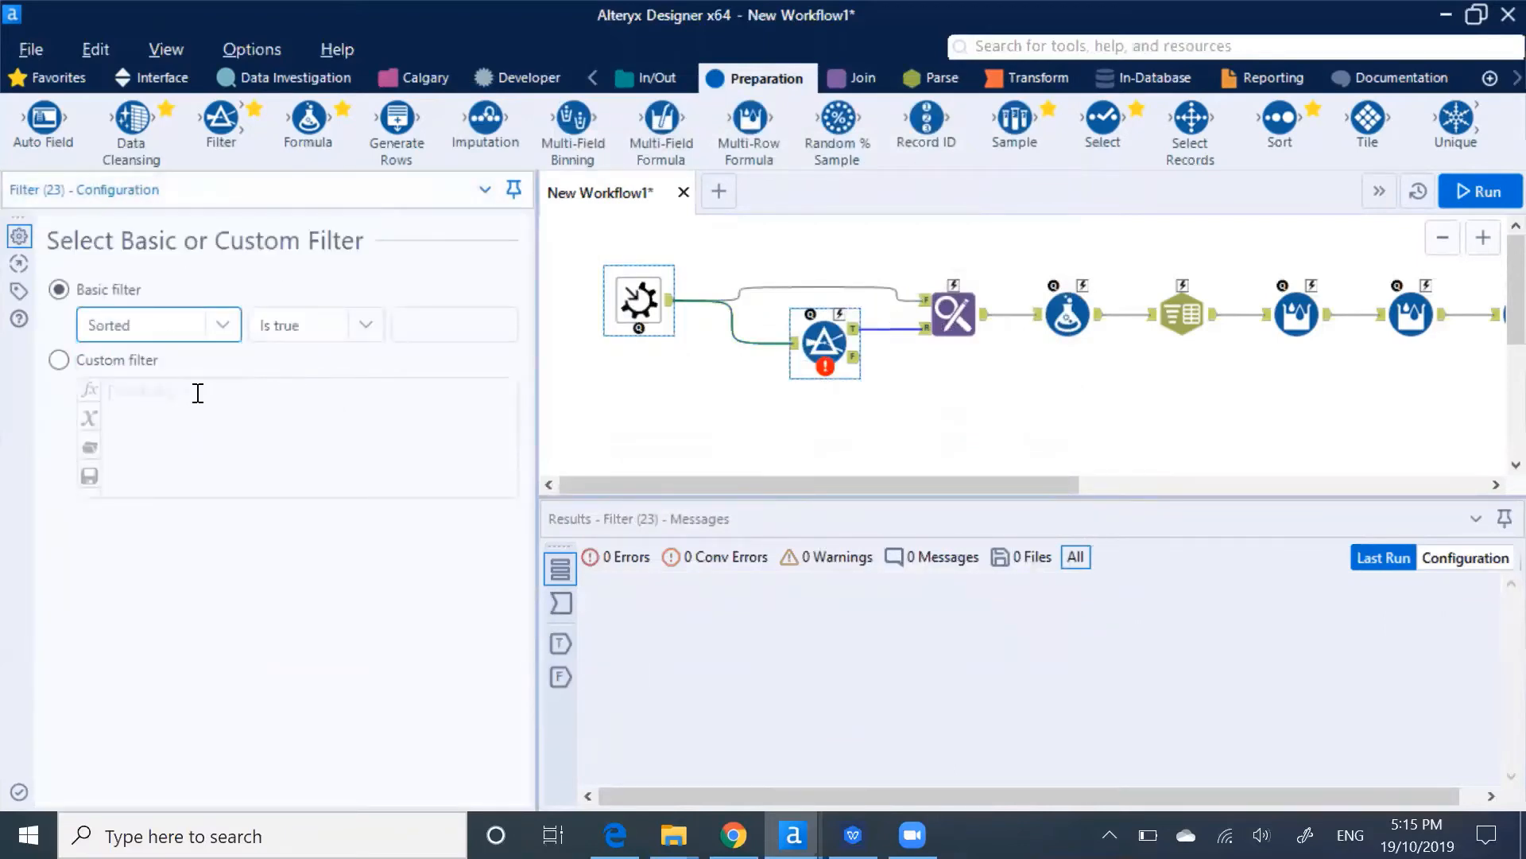
pyautogui.click(362, 329)
pyautogui.click(307, 378)
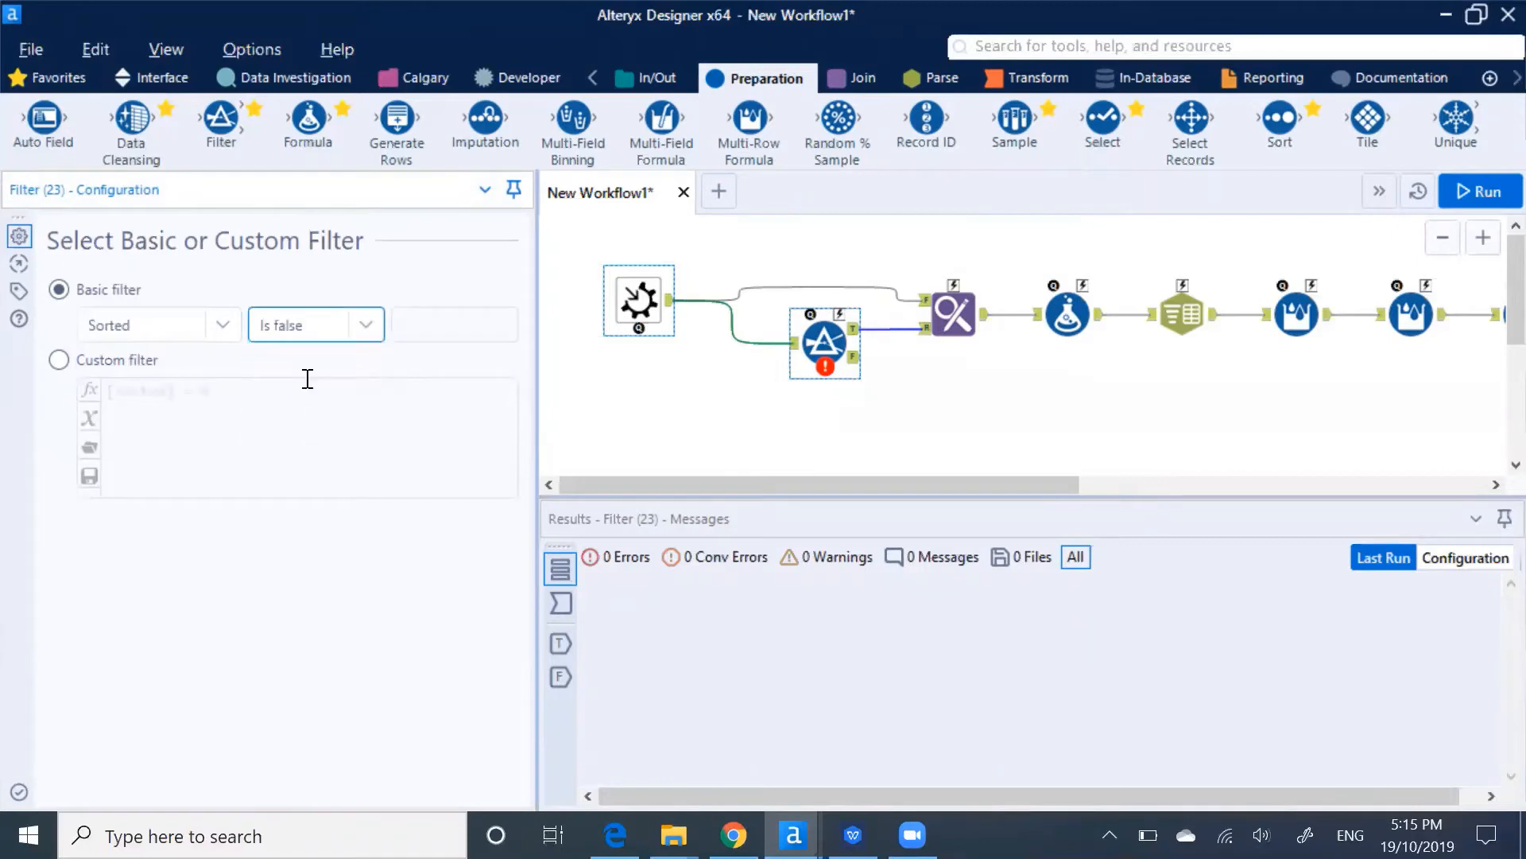
pyautogui.click(936, 402)
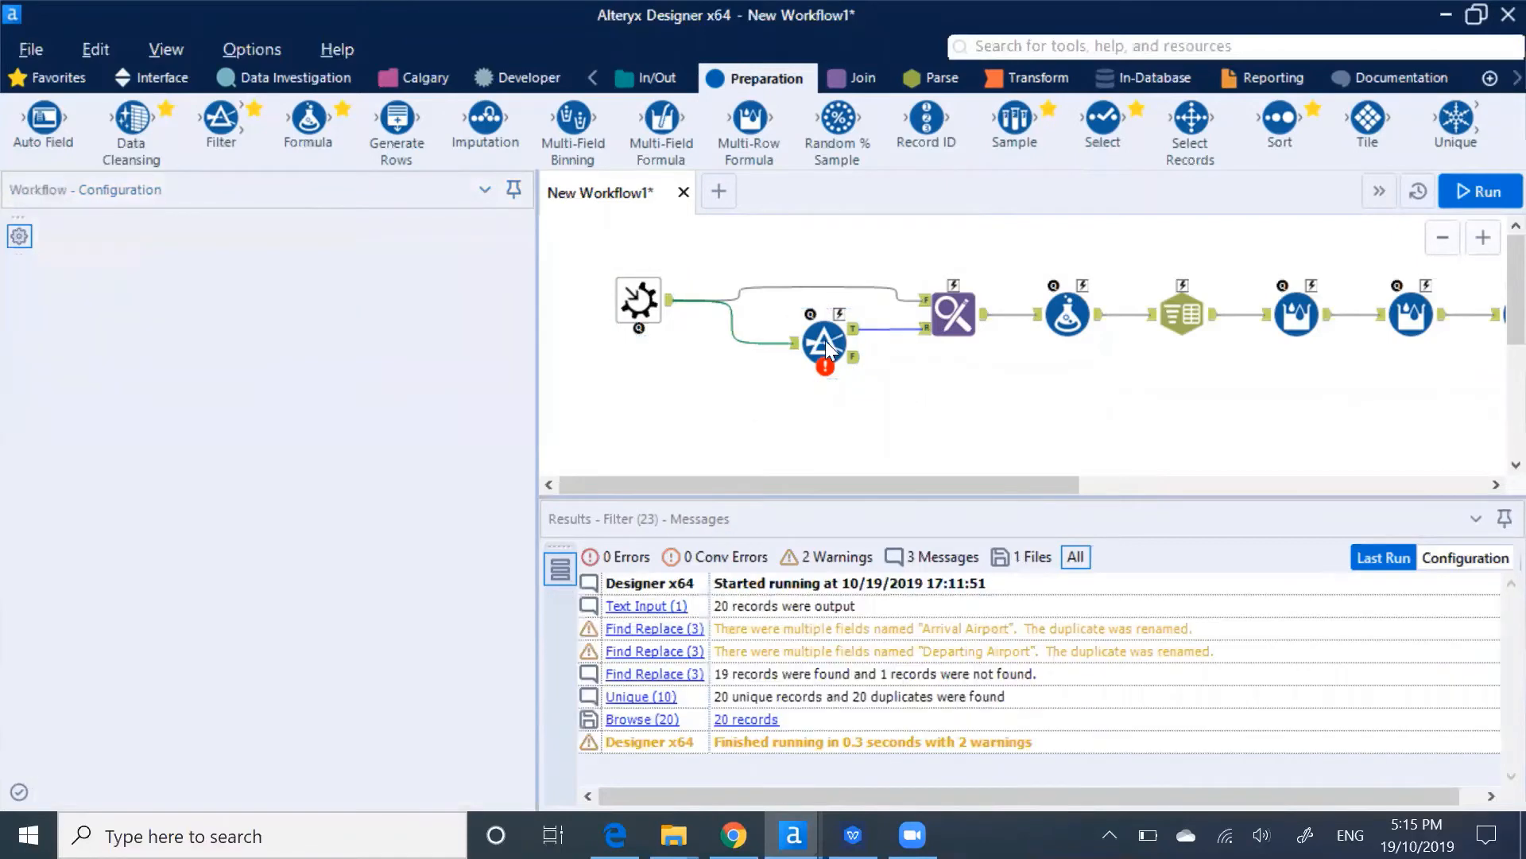
# Review the Filter, Find Replace and final Multi-Row Formula configurations and run the workflow to test it.
pyautogui.click(823, 339)
pyautogui.click(954, 318)
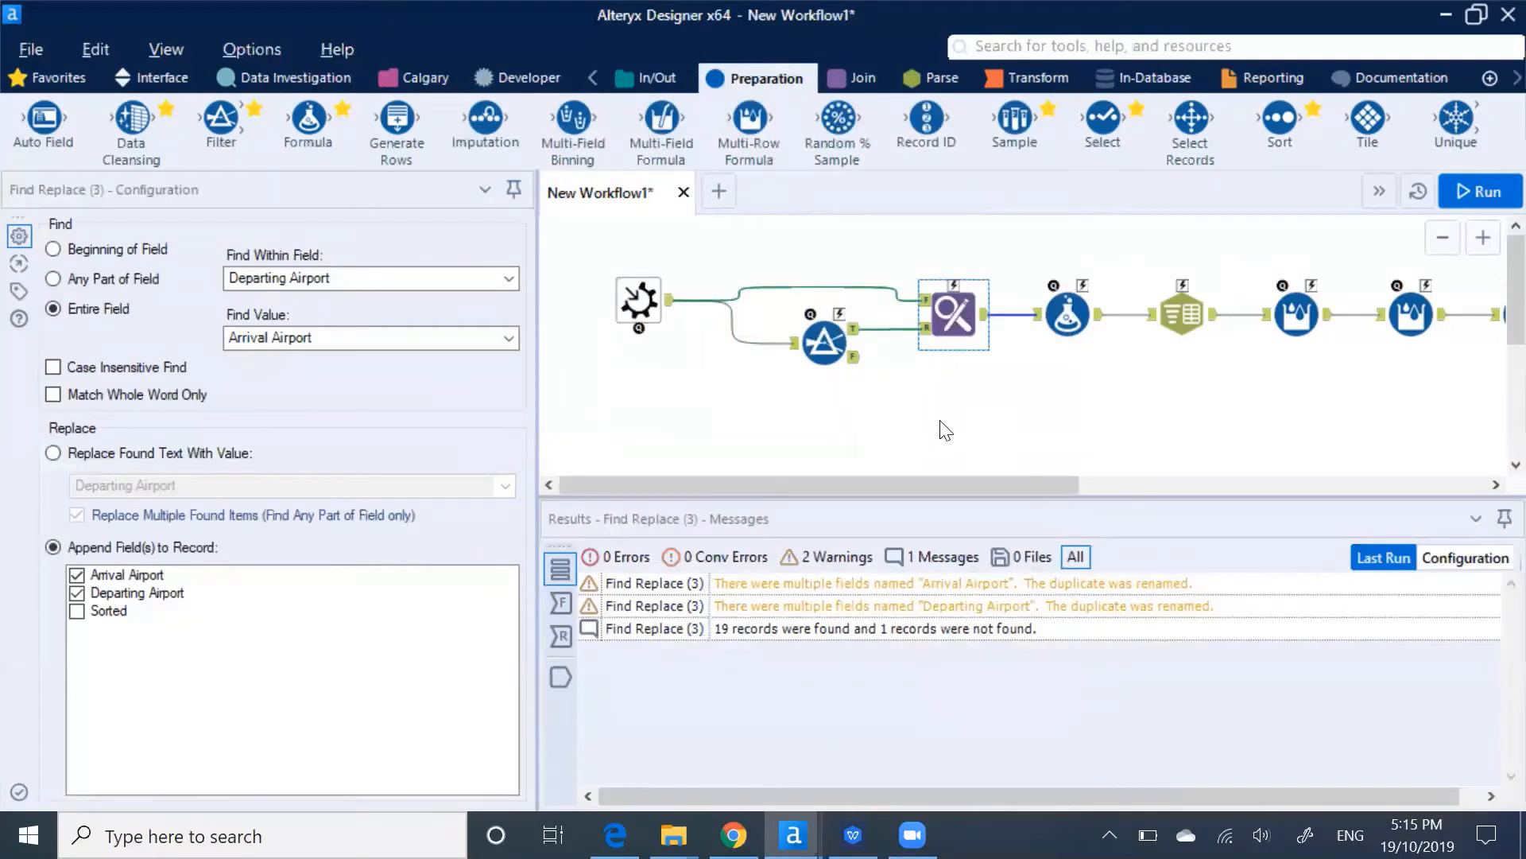
pyautogui.moveTo(913, 486); pyautogui.dragTo(1318, 487)
pyautogui.click(1113, 301)
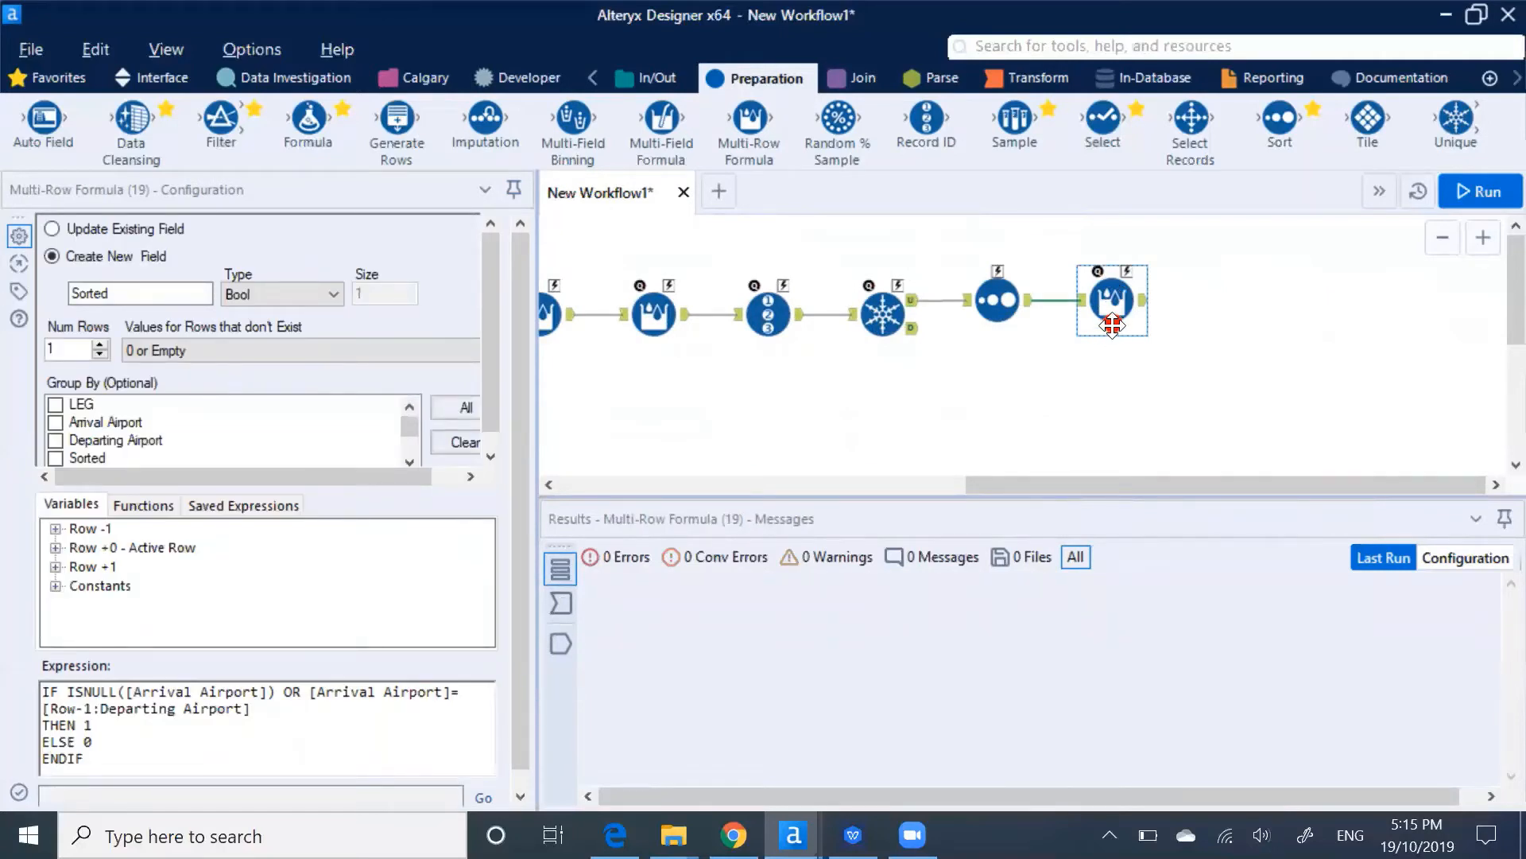
pyautogui.click(974, 389)
pyautogui.hotkey('ctrl', 'r')
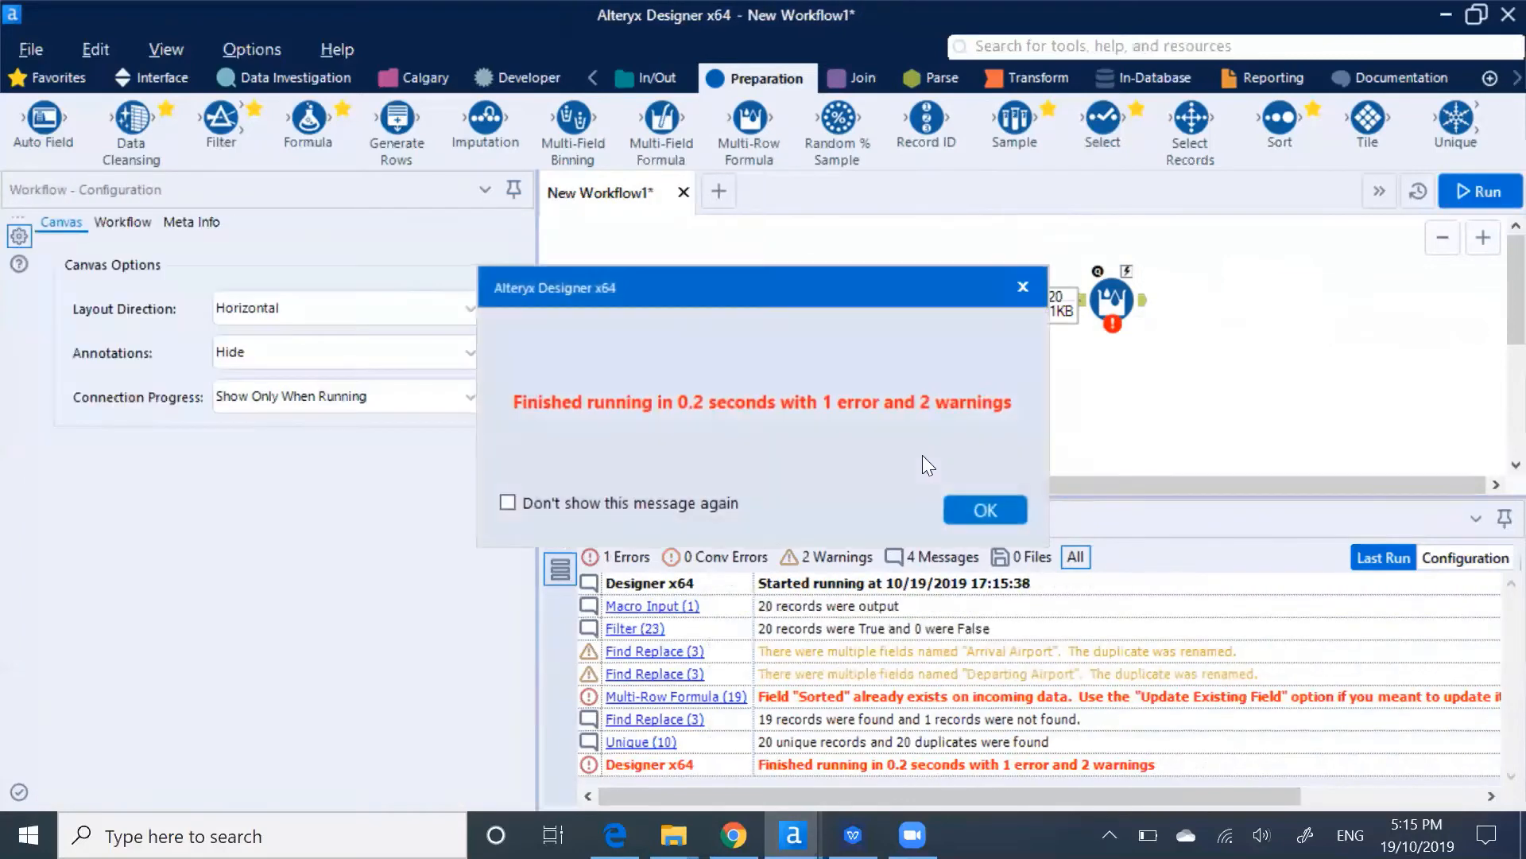
# Set the last Multi-Row Formula tool to update the existing Sorted field and rerun the workflow.
pyautogui.click(984, 509)
pyautogui.click(1114, 300)
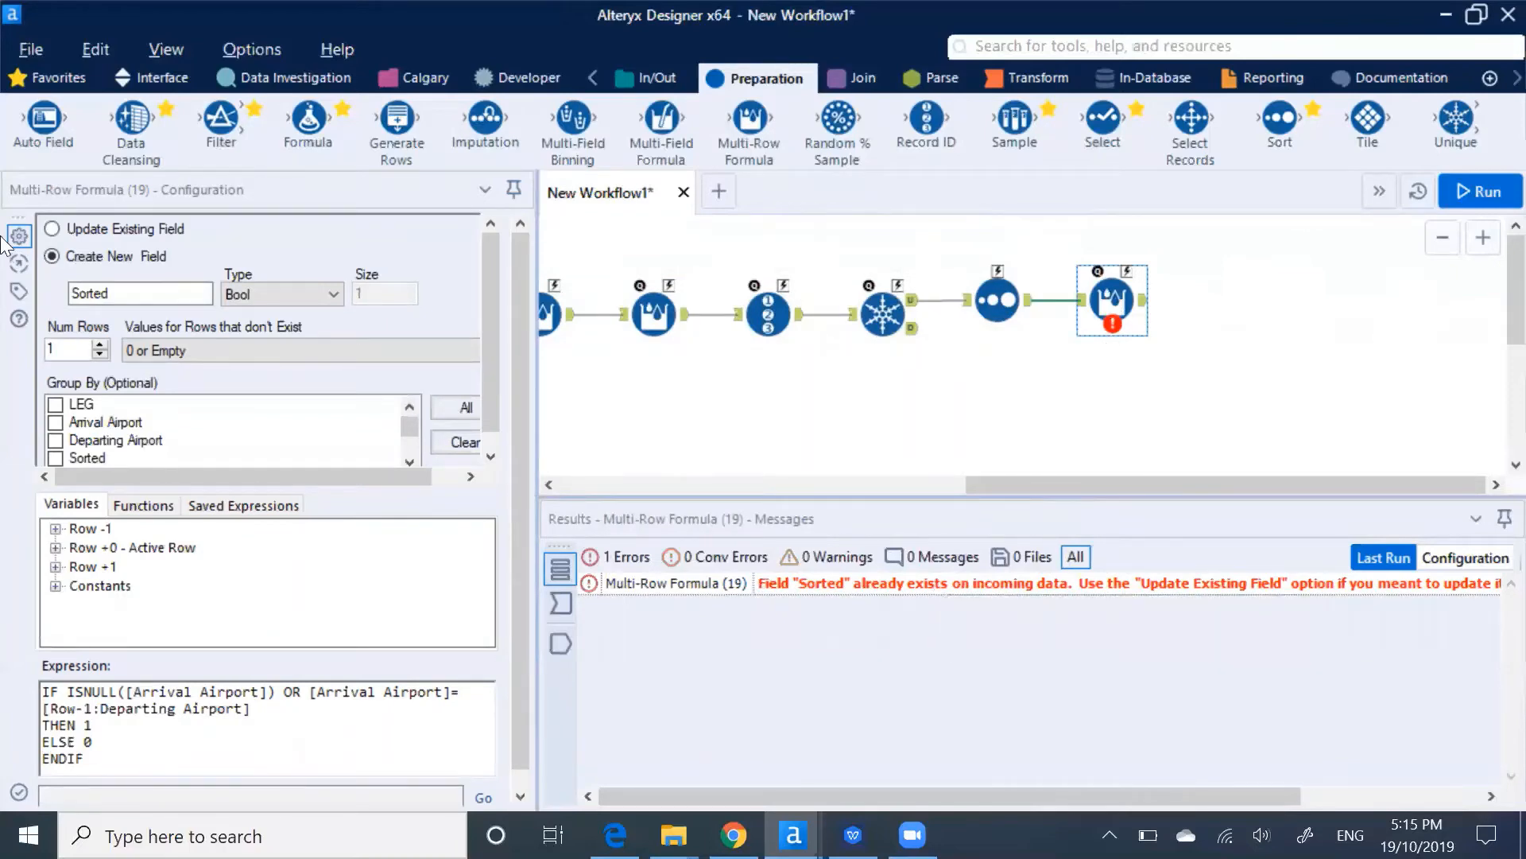
pyautogui.click(54, 229)
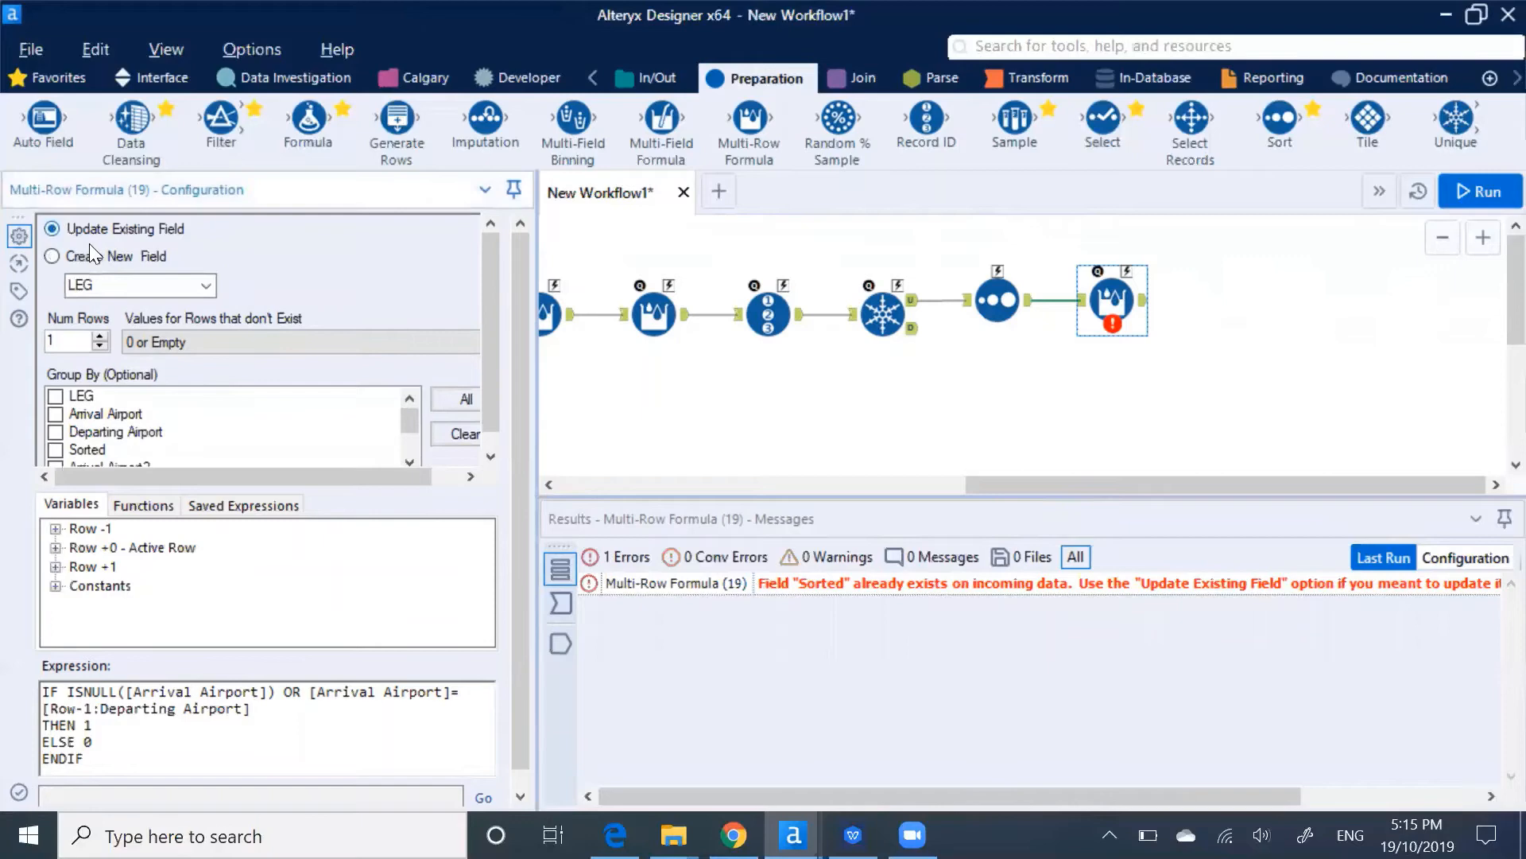
pyautogui.click(205, 285)
pyautogui.click(152, 374)
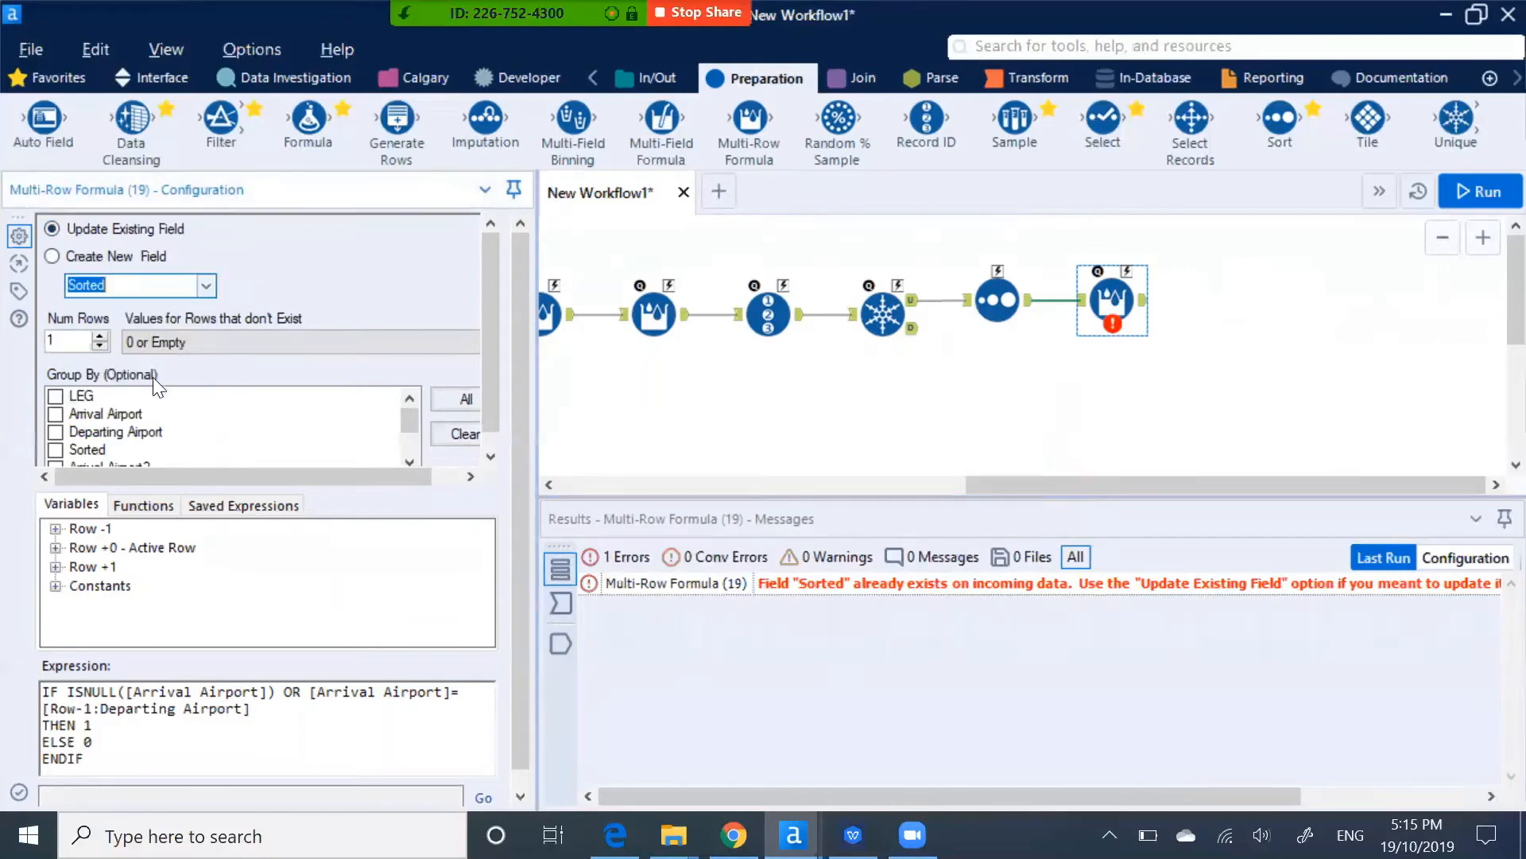
pyautogui.click(962, 450)
pyautogui.hotkey('ctrl', 'r')
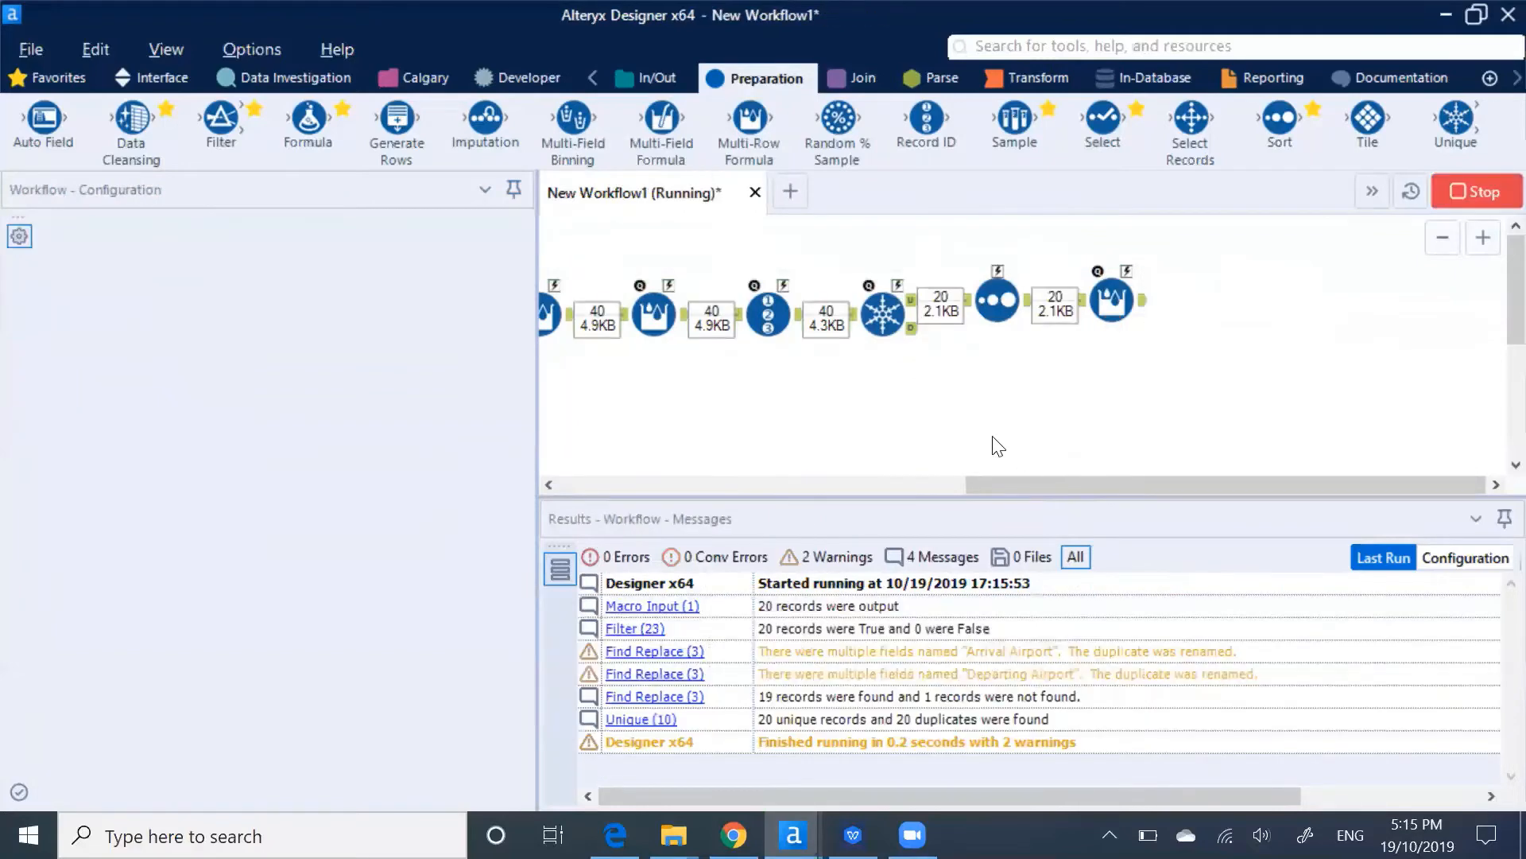
pyautogui.click(955, 498)
# Add a Browse tool after the last Multi-Row Formula tool and run the workflow.
pyautogui.click(1106, 304)
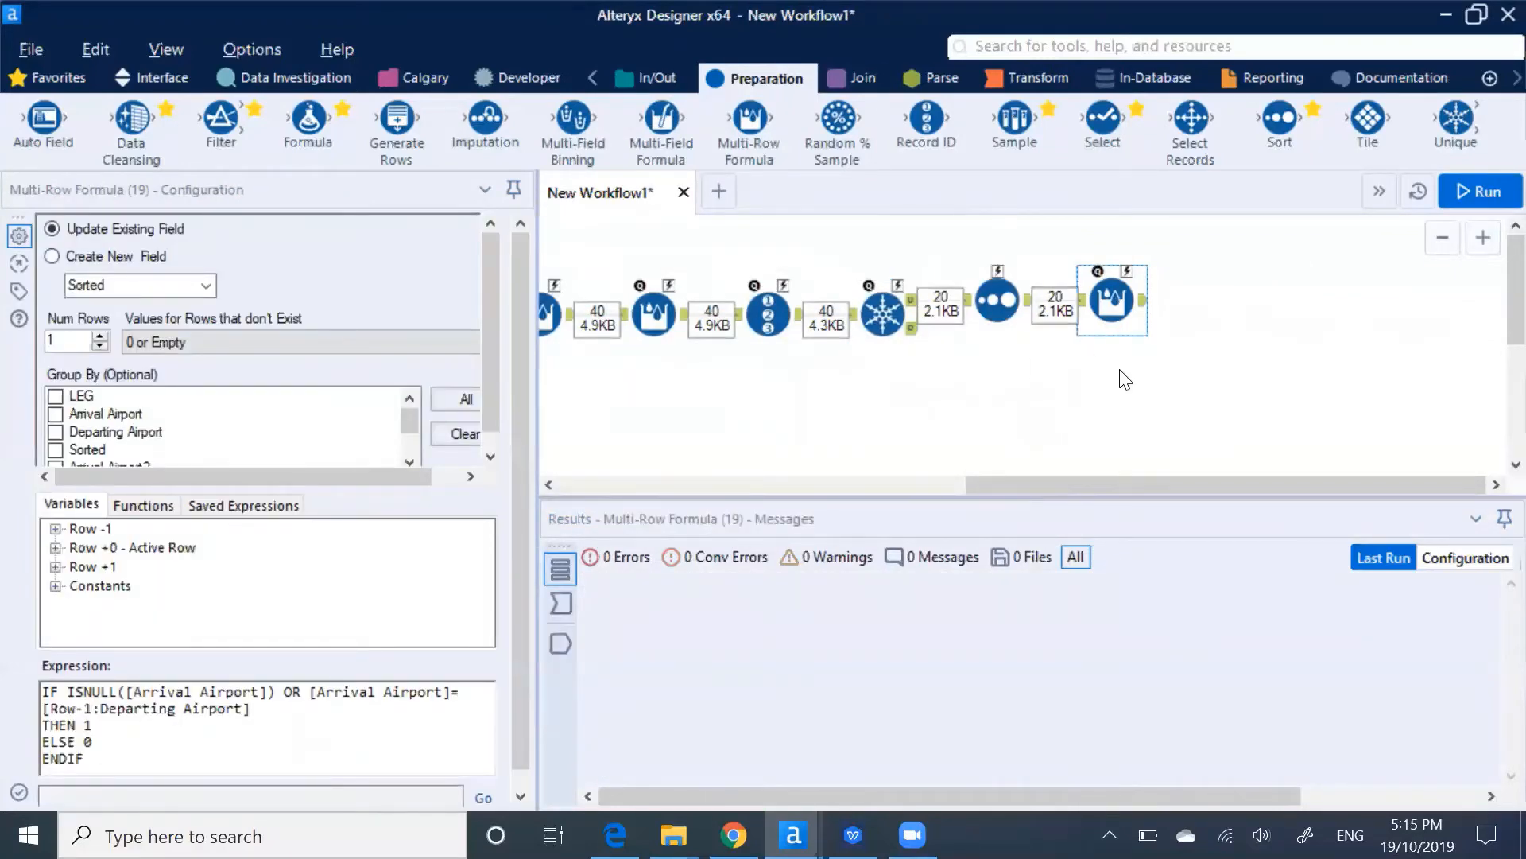
pyautogui.hotkey('ctrl', 'shift', 'b')
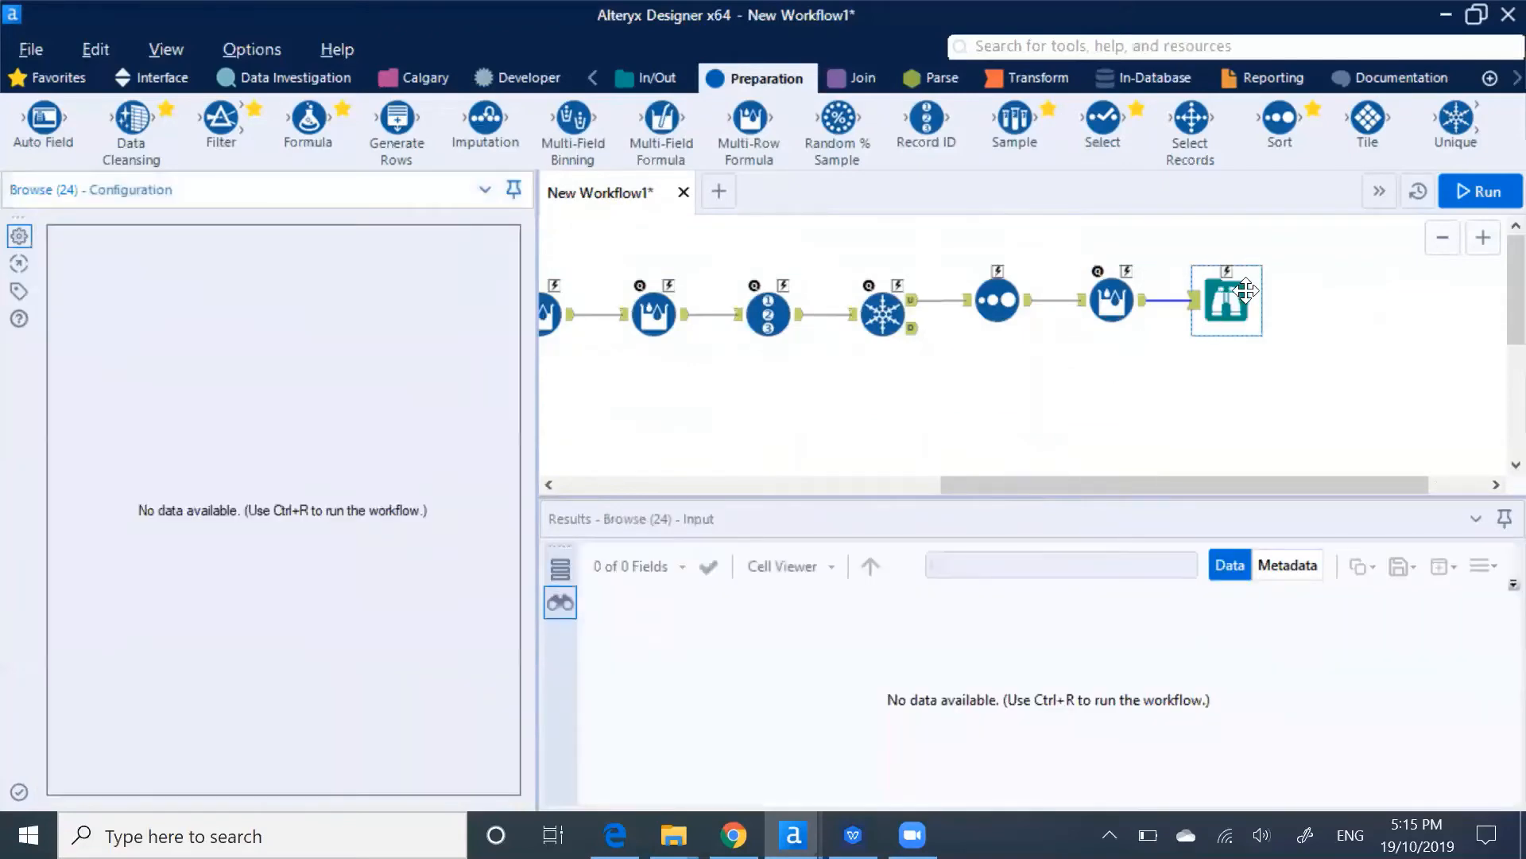
pyautogui.hotkey('ctrl', 'r')
pyautogui.hotkey('ctrl', 'r')
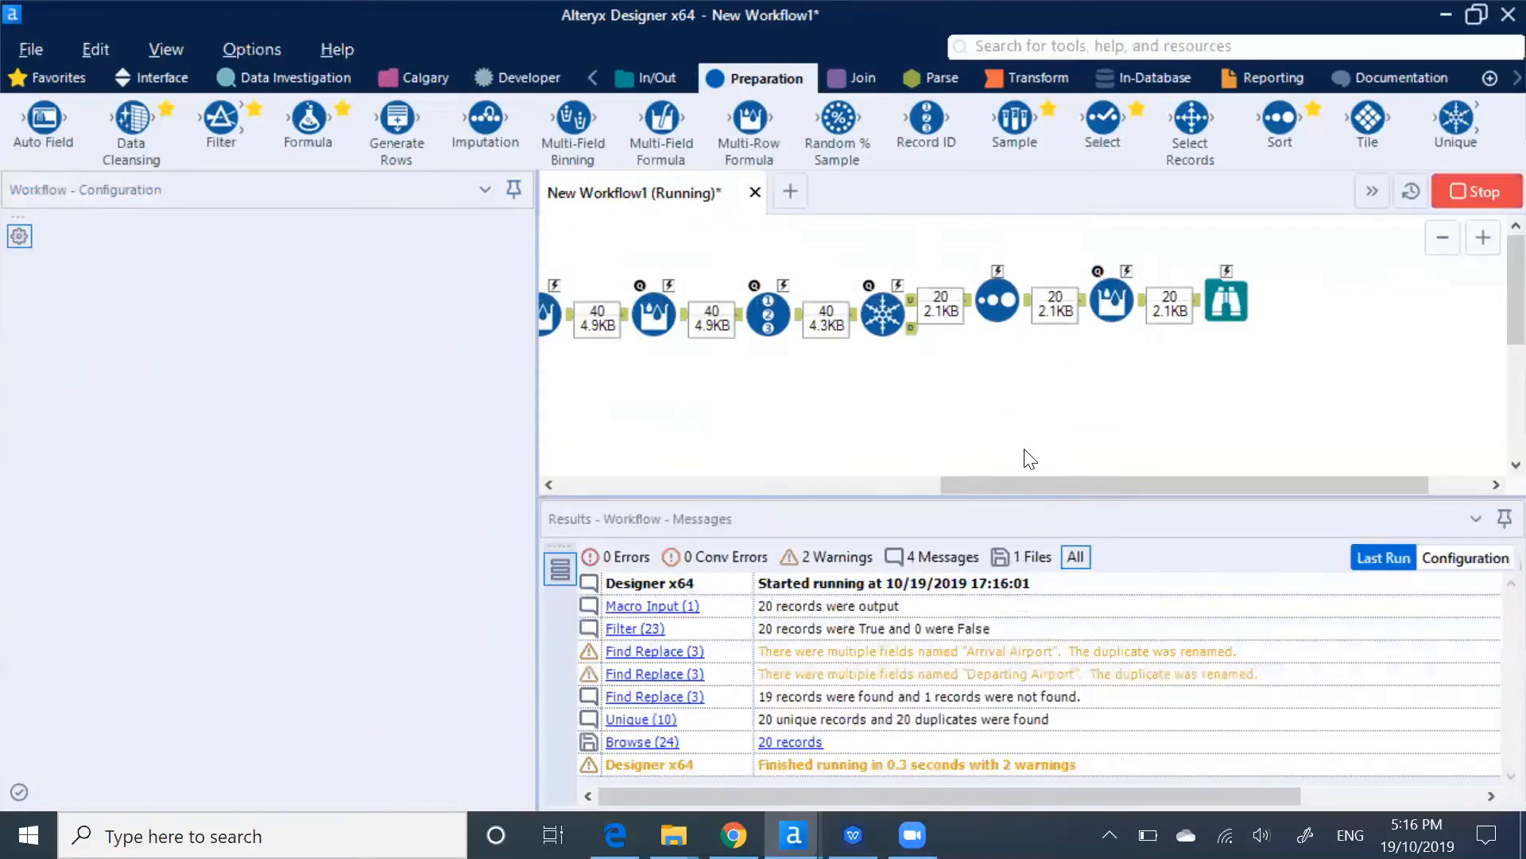
pyautogui.click(985, 509)
# Review the Browse tool's data as a table in its own window, and close that window.
pyautogui.click(1227, 300)
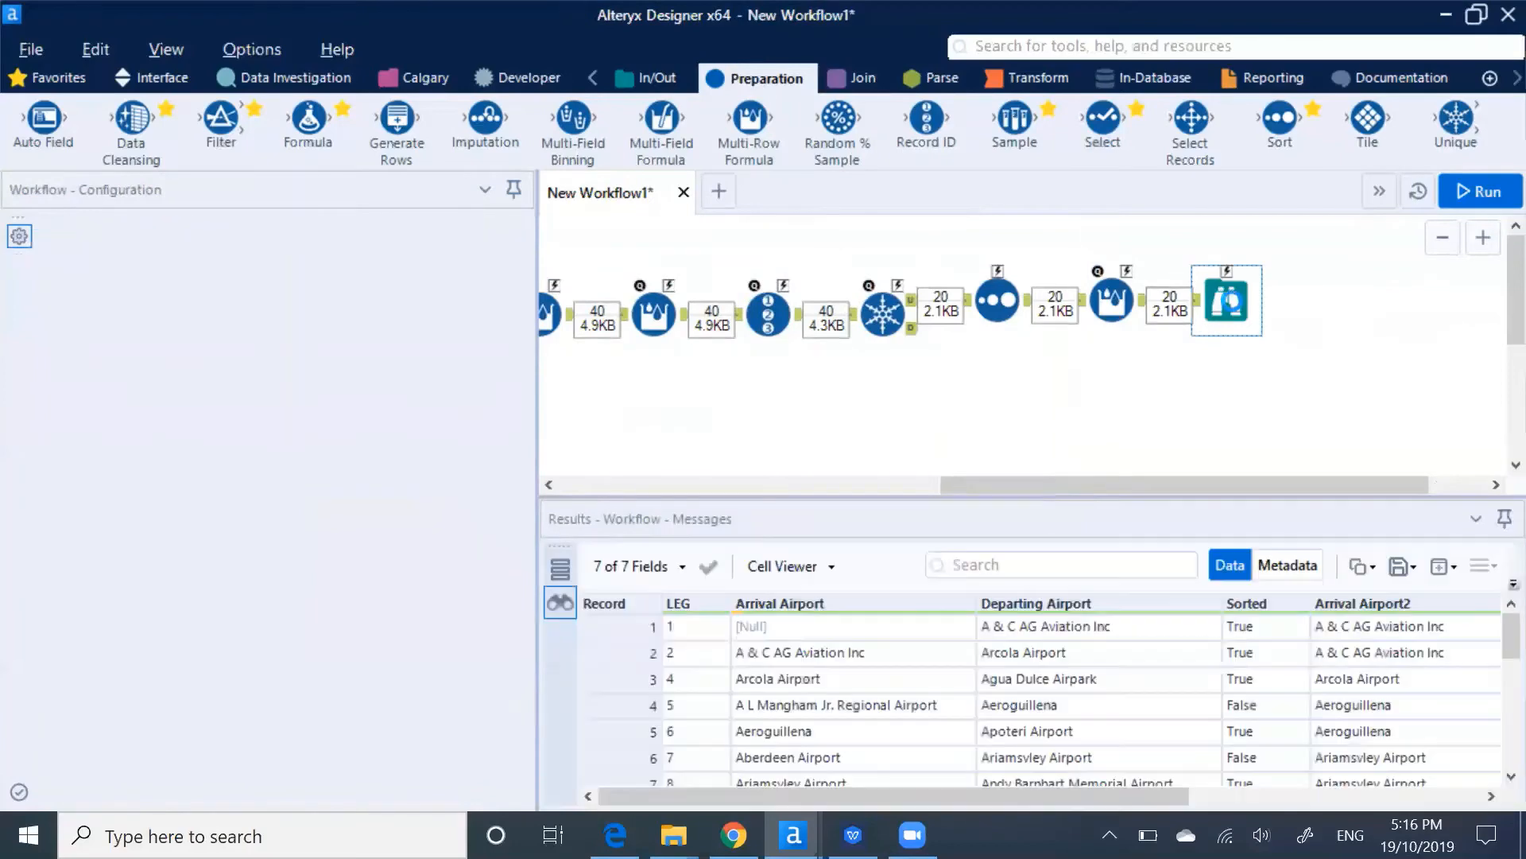
pyautogui.click(513, 241)
pyautogui.click(425, 260)
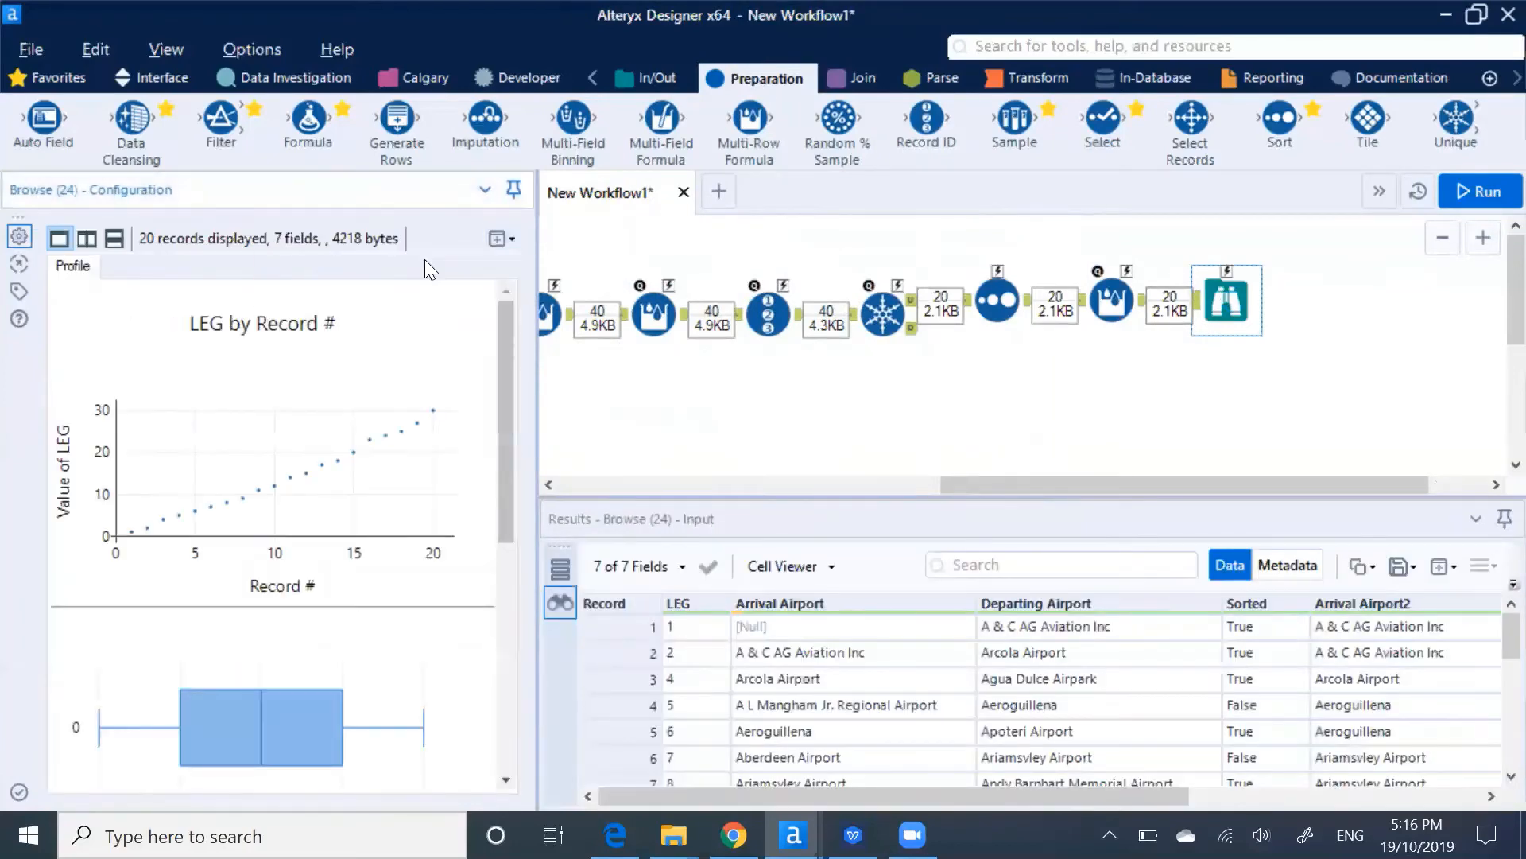
pyautogui.click(1222, 155)
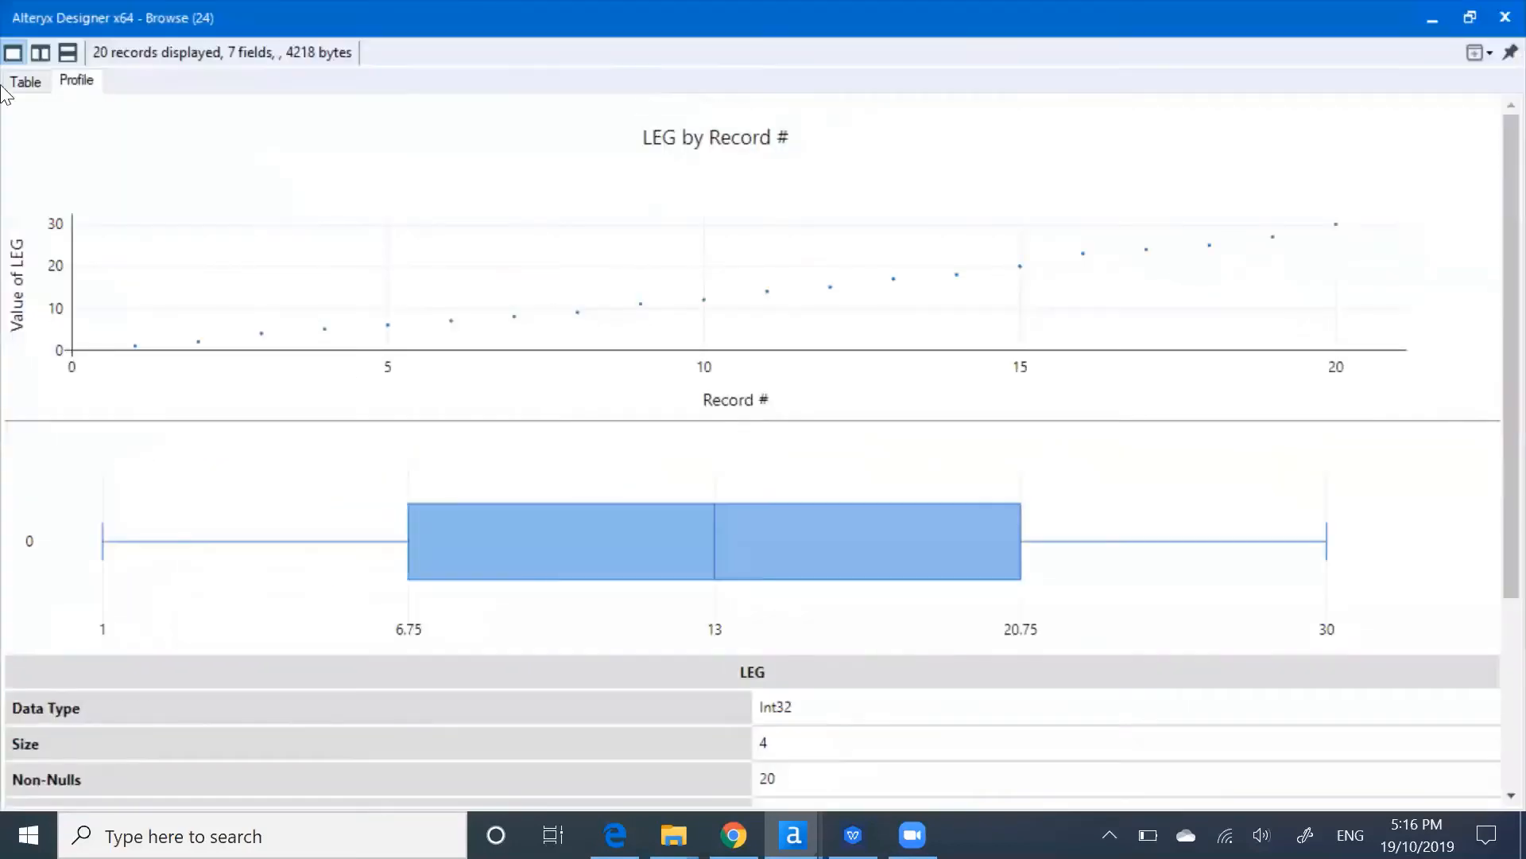
pyautogui.click(26, 81)
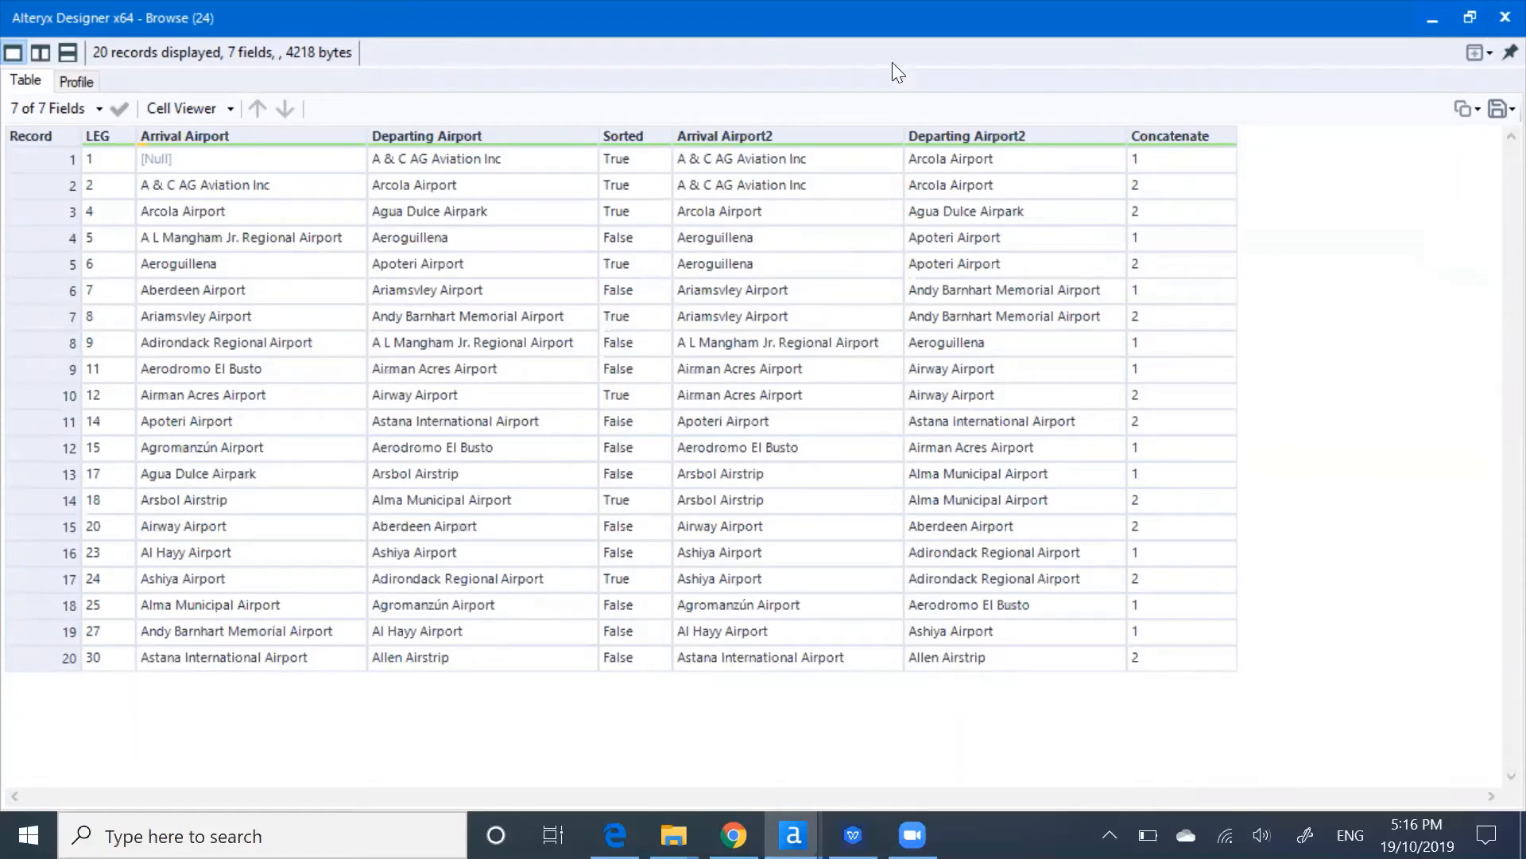
pyautogui.click(1499, 16)
# Inspect the configuration of the Macro Input tool at the start of the workflow.
pyautogui.click(1004, 397)
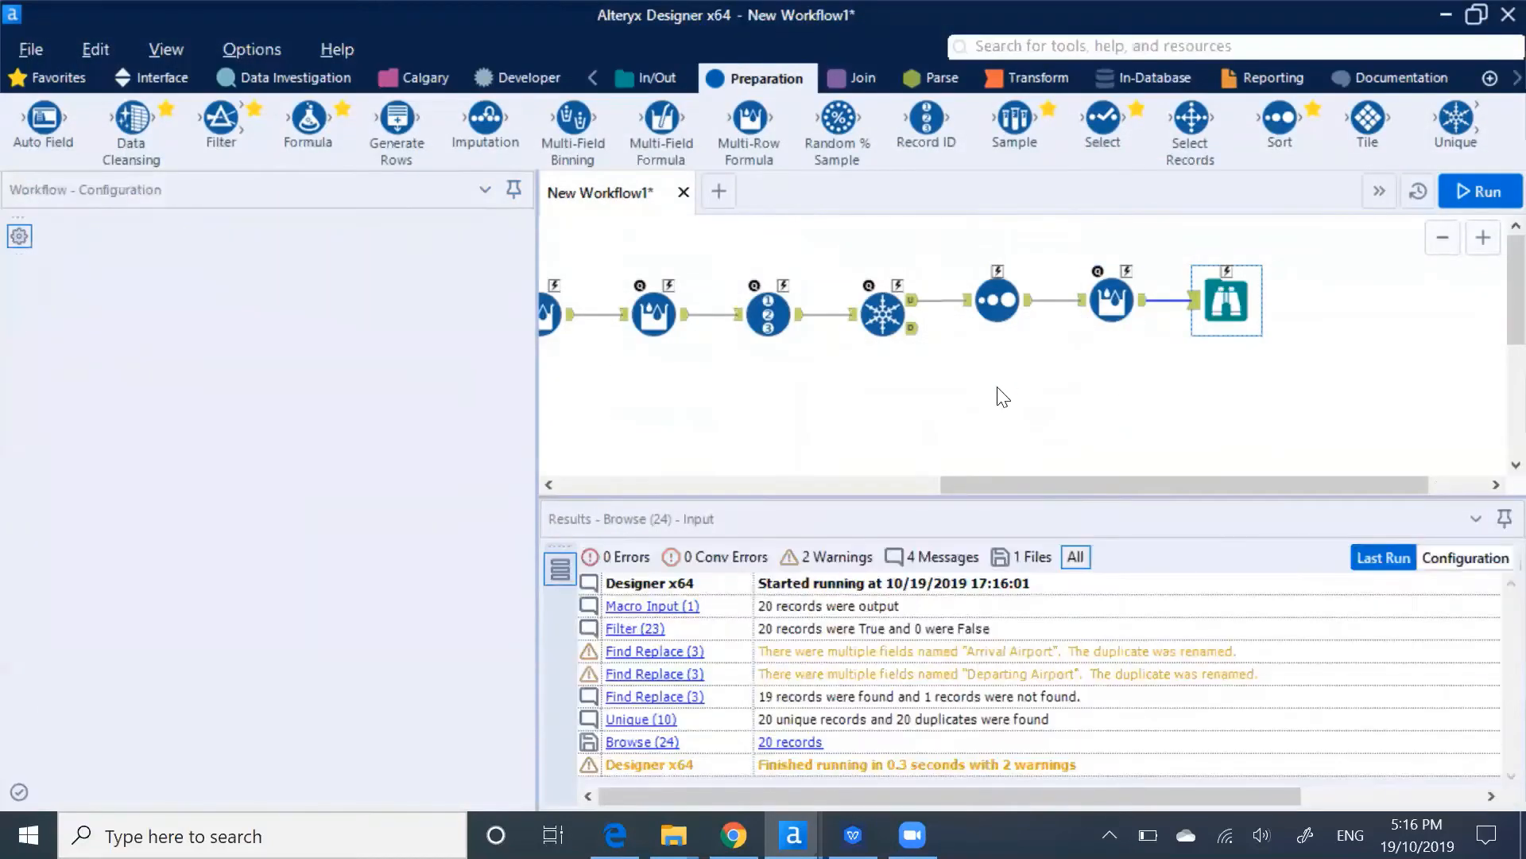
pyautogui.moveTo(1005, 480); pyautogui.dragTo(609, 504)
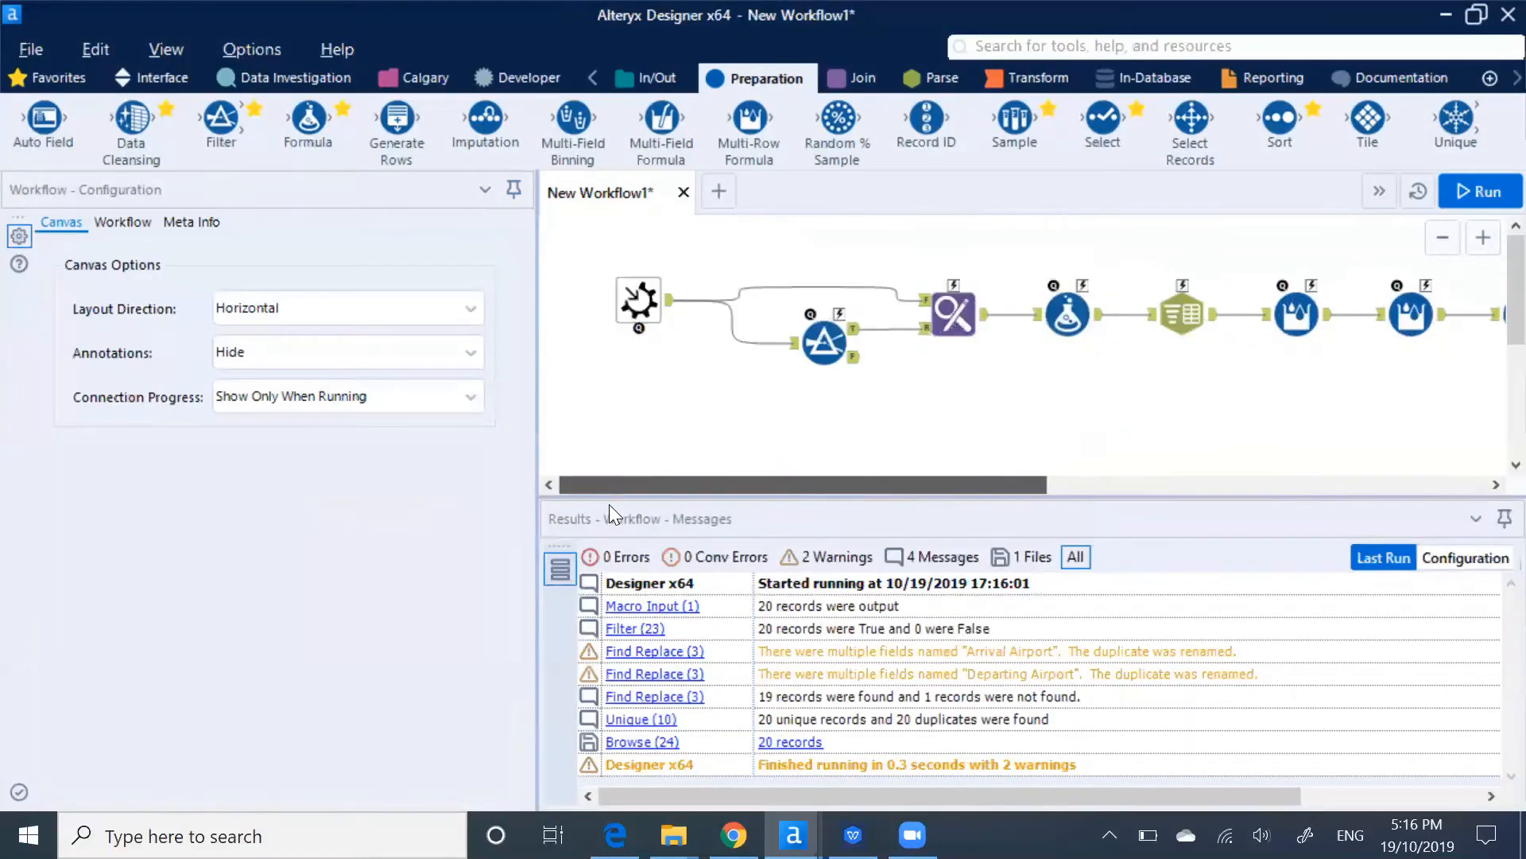
pyautogui.click(639, 302)
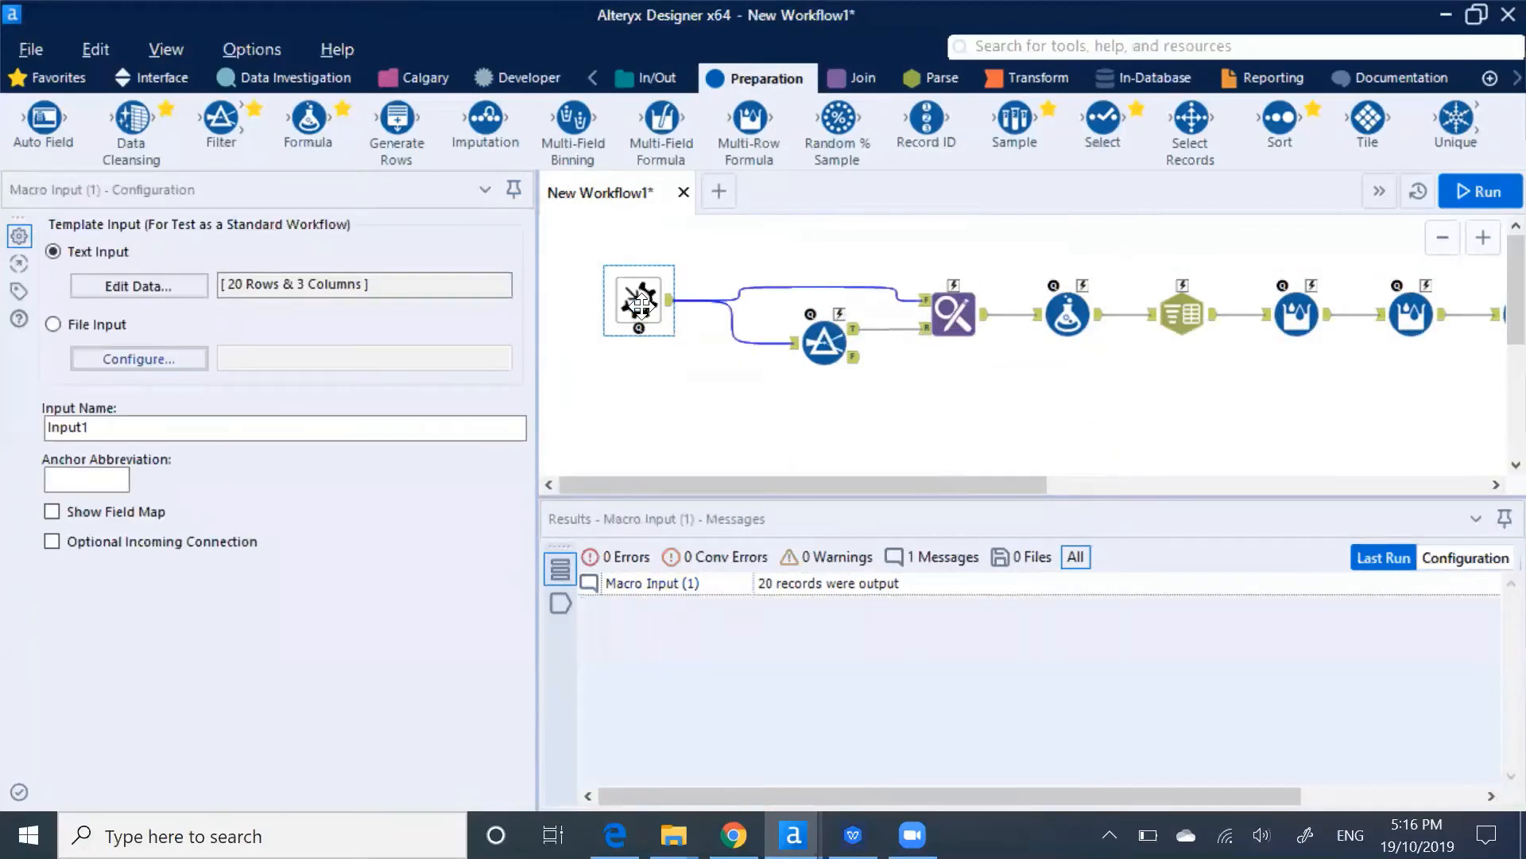
# Delete the Browse tool from the end of the workflow.
pyautogui.moveTo(727, 485); pyautogui.dragTo(1210, 459)
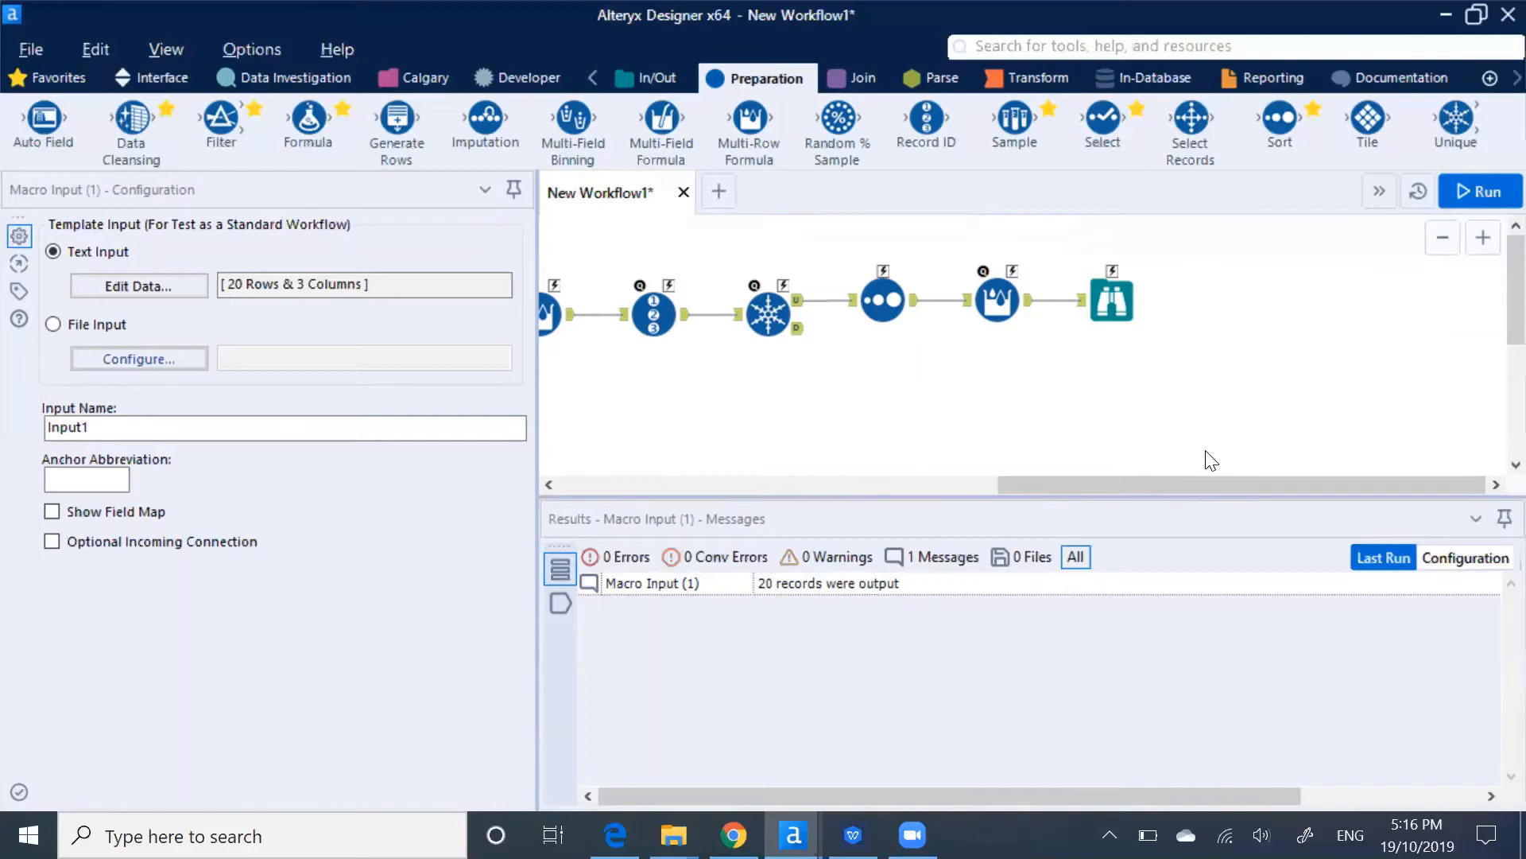
pyautogui.click(1103, 299)
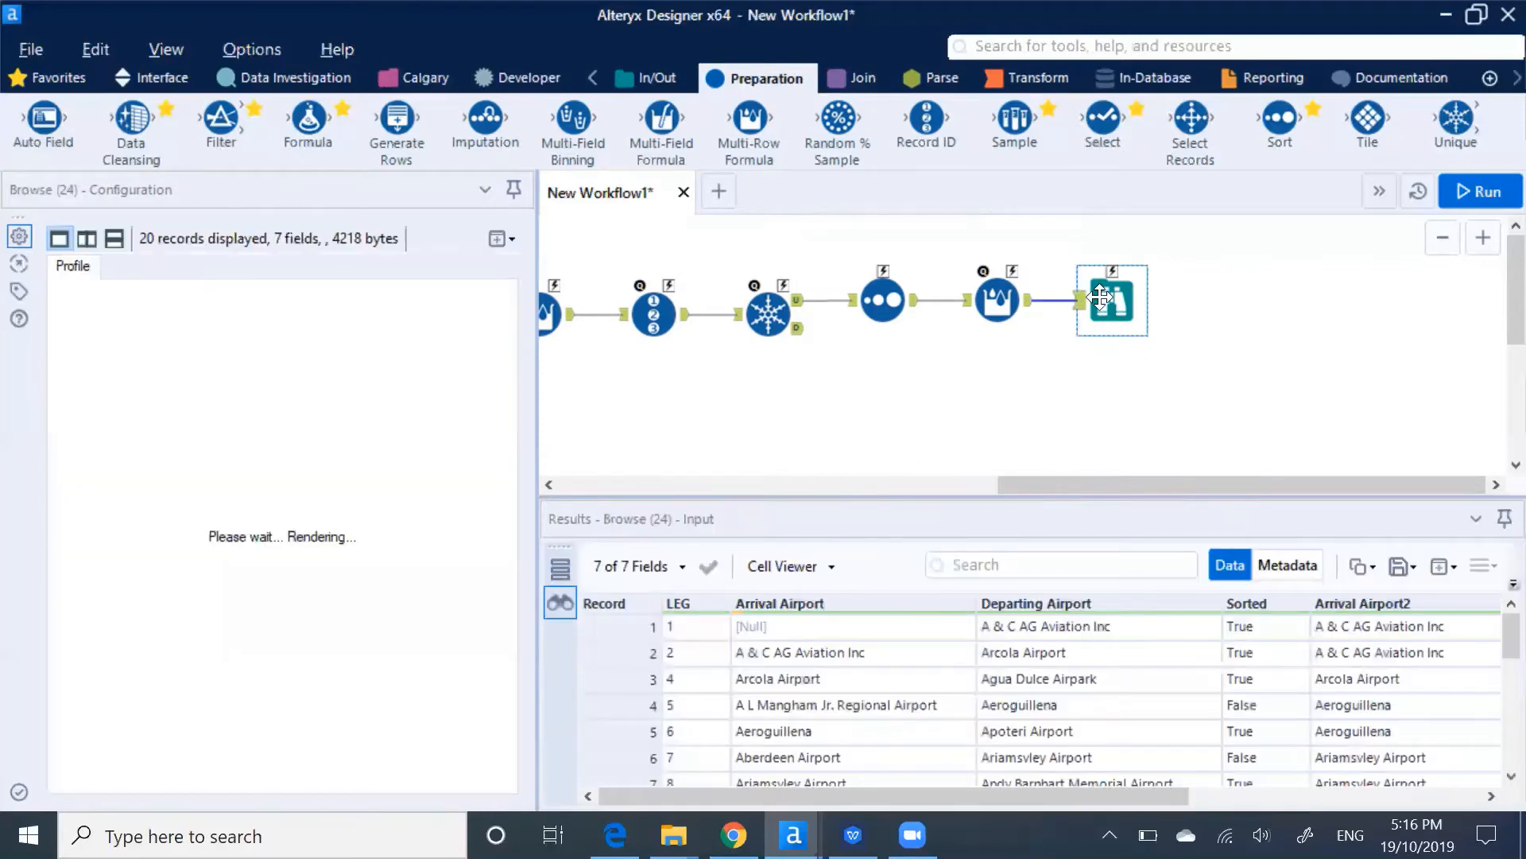
pyautogui.press('Delete')
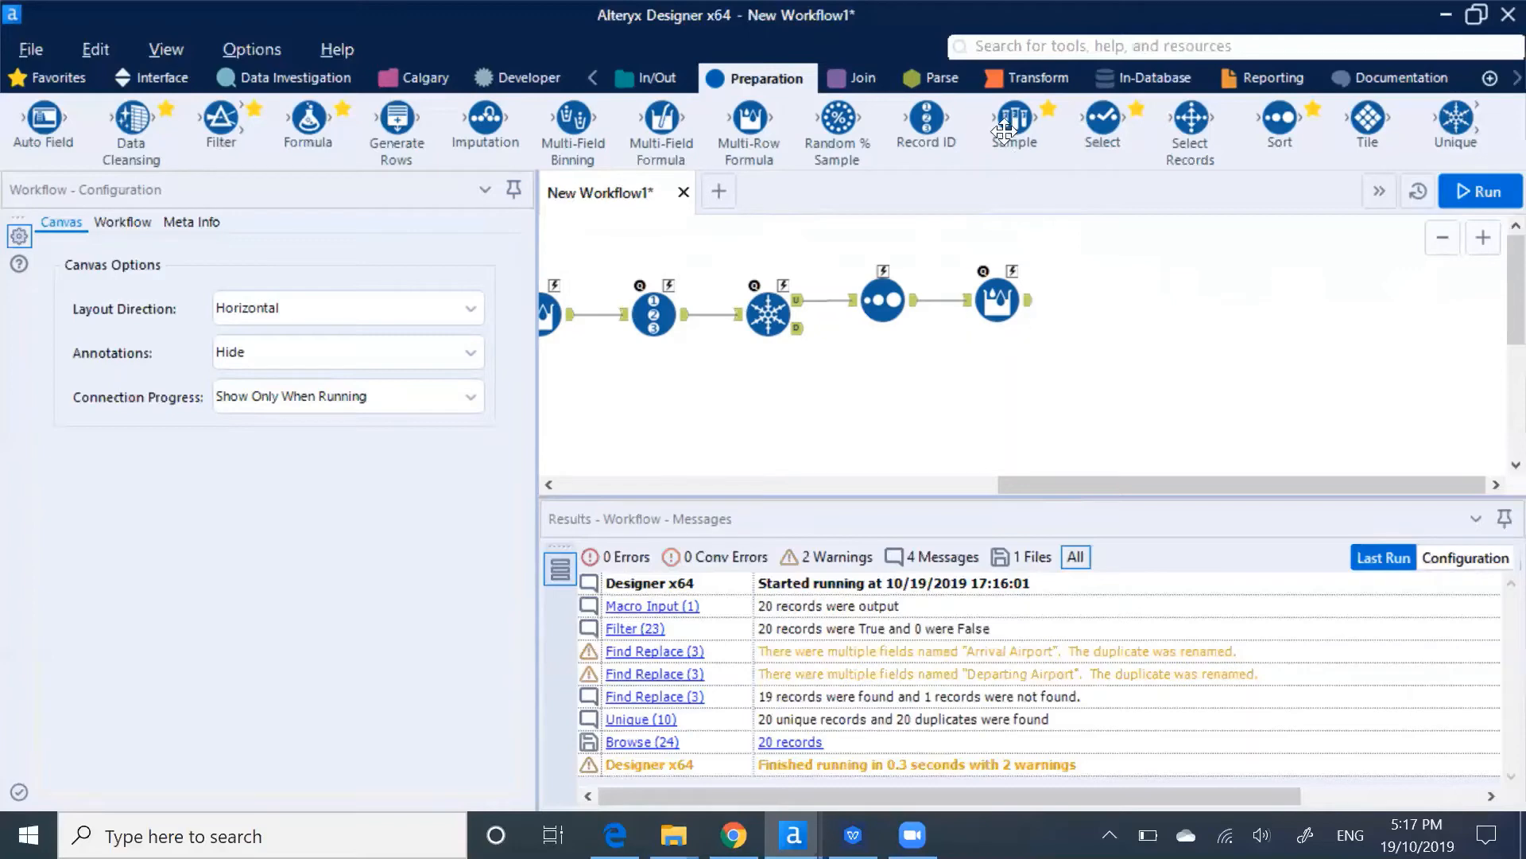
# Add a Summarize tool after the last Multi-Row Formula tool and group it by the Sorted field.
pyautogui.click(1004, 81)
pyautogui.moveTo(392, 140); pyautogui.dragTo(1100, 299)
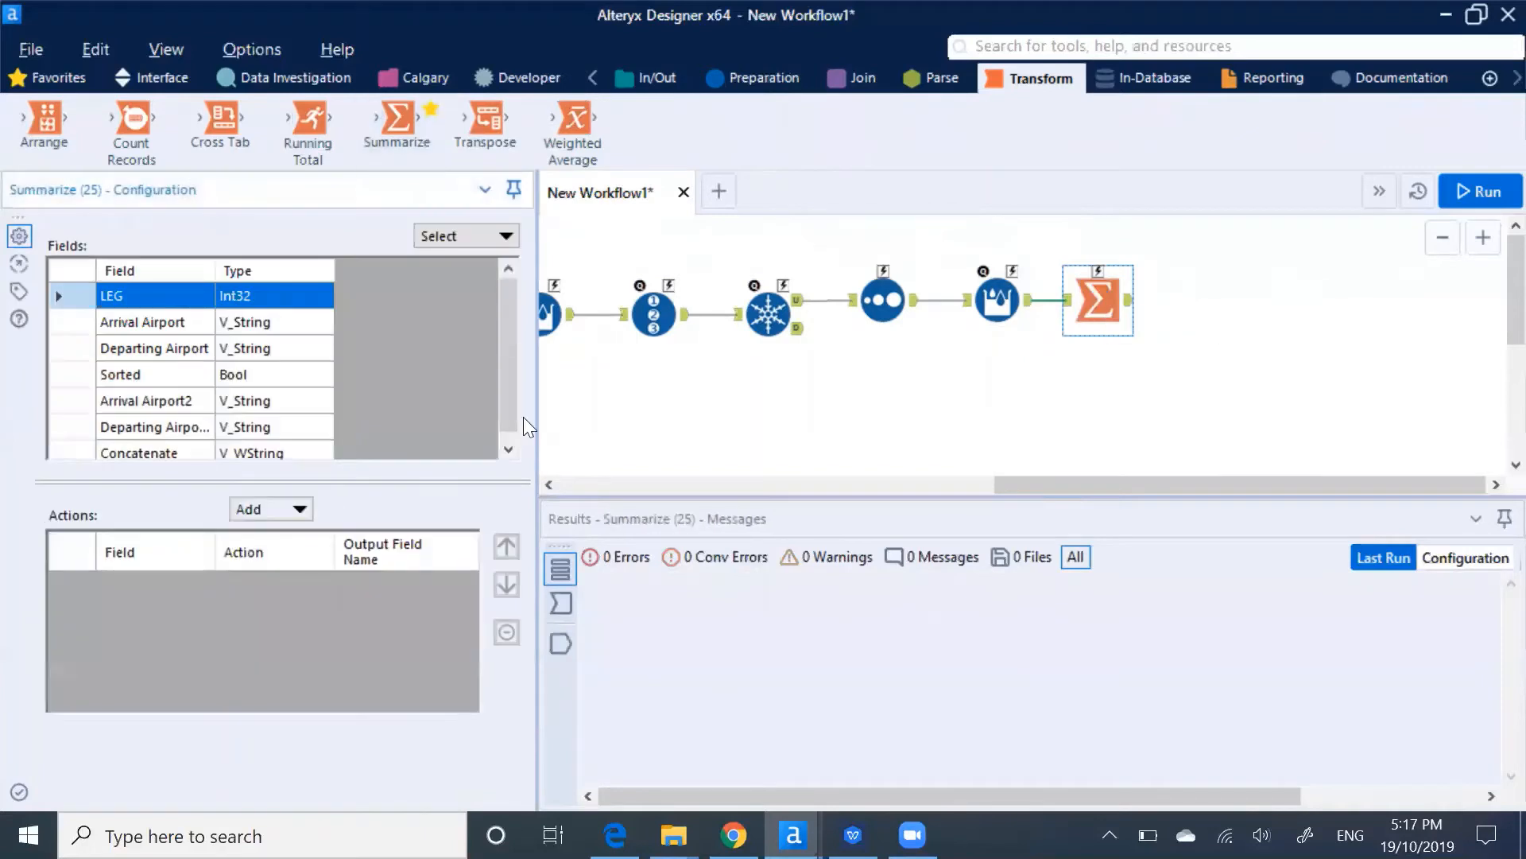
pyautogui.click(62, 371)
pyautogui.click(302, 509)
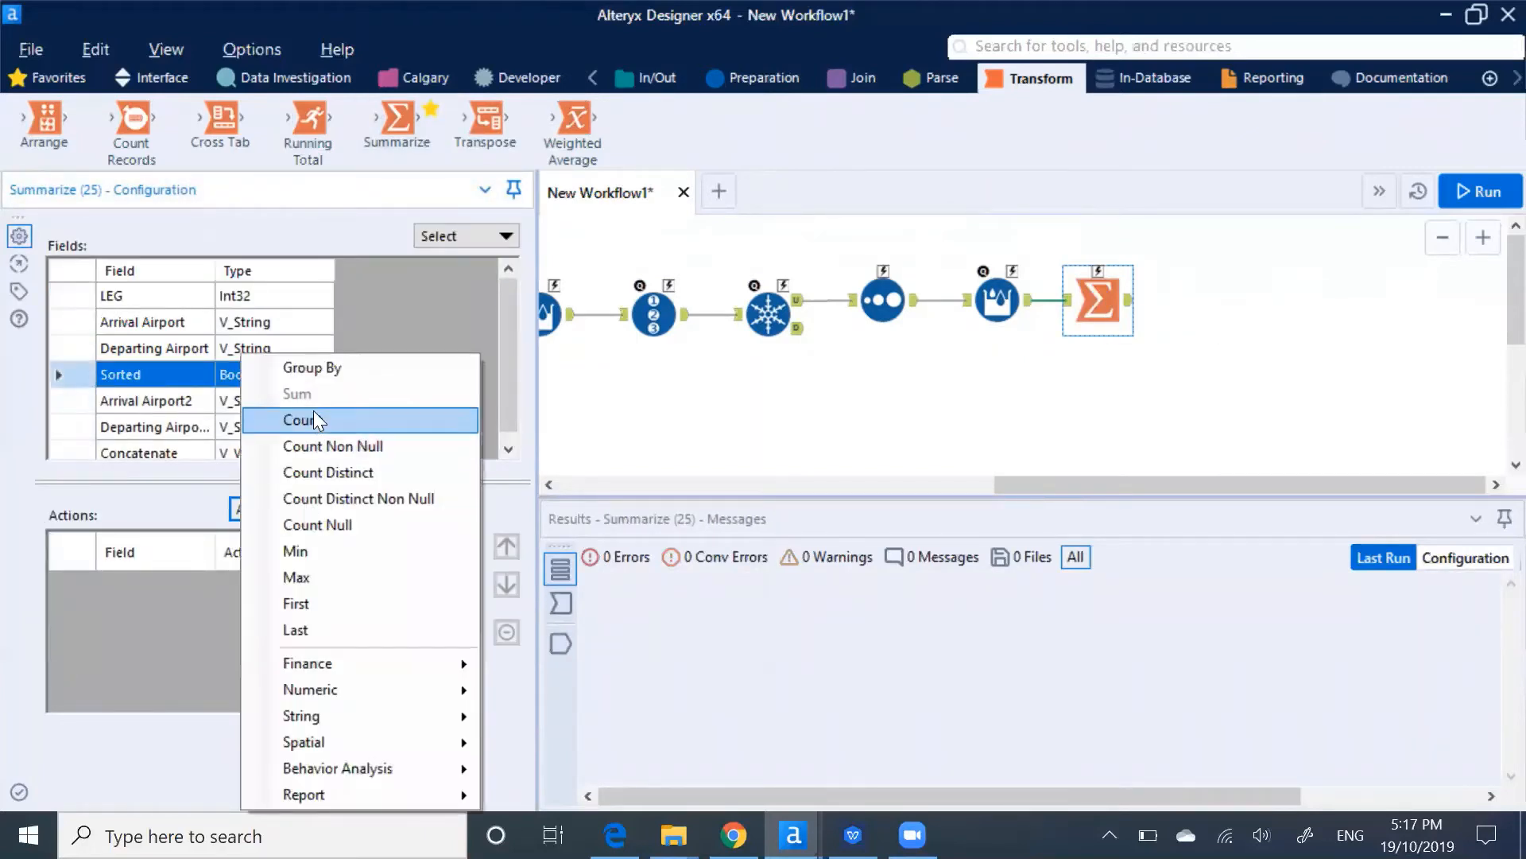
pyautogui.click(316, 374)
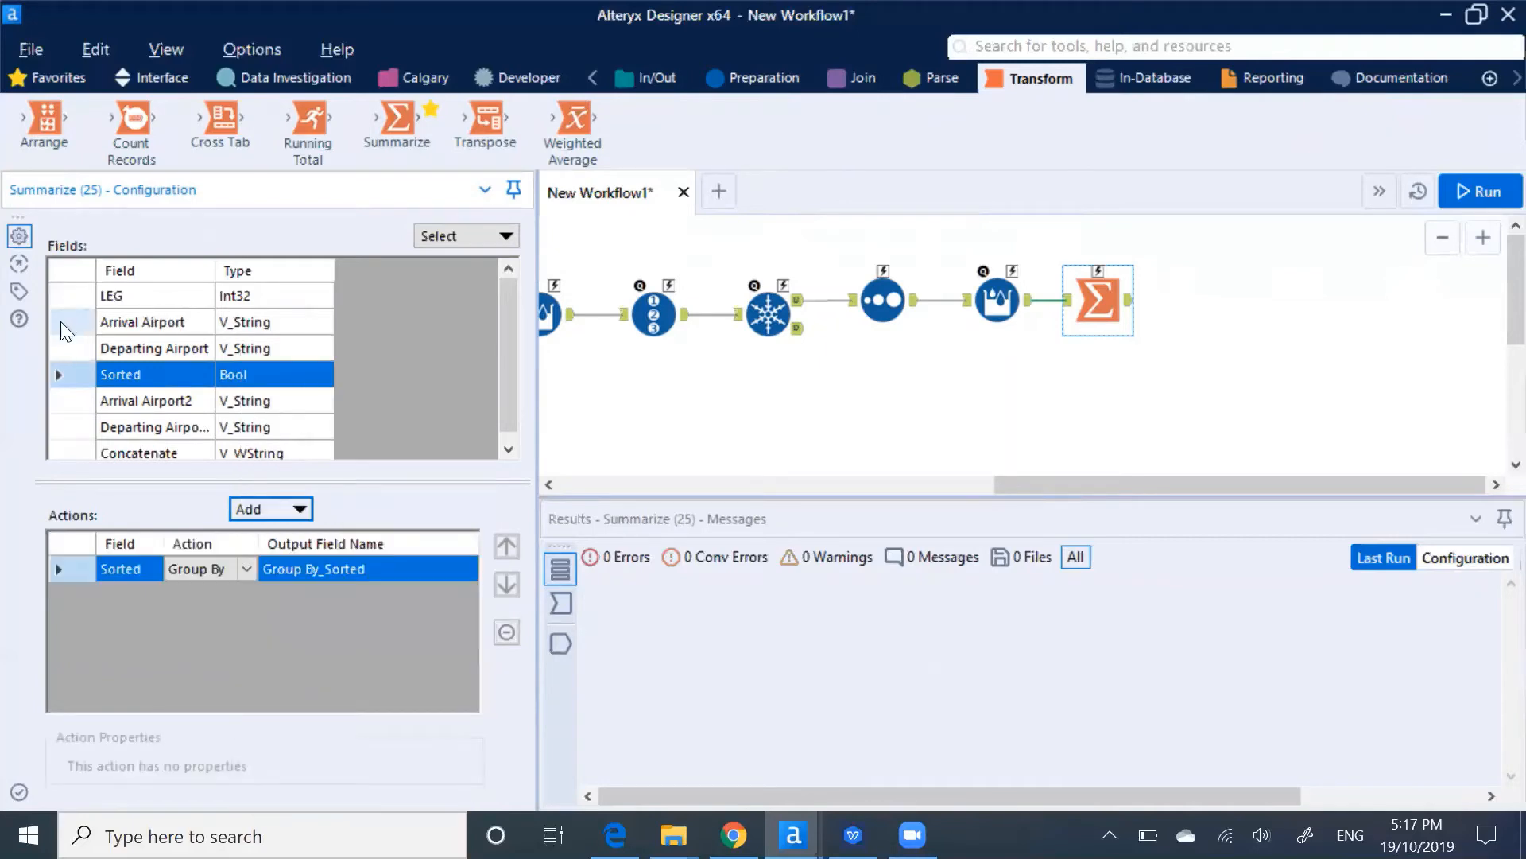
# Add a Count action on the LEG field to the Summarize tool.
pyautogui.click(64, 294)
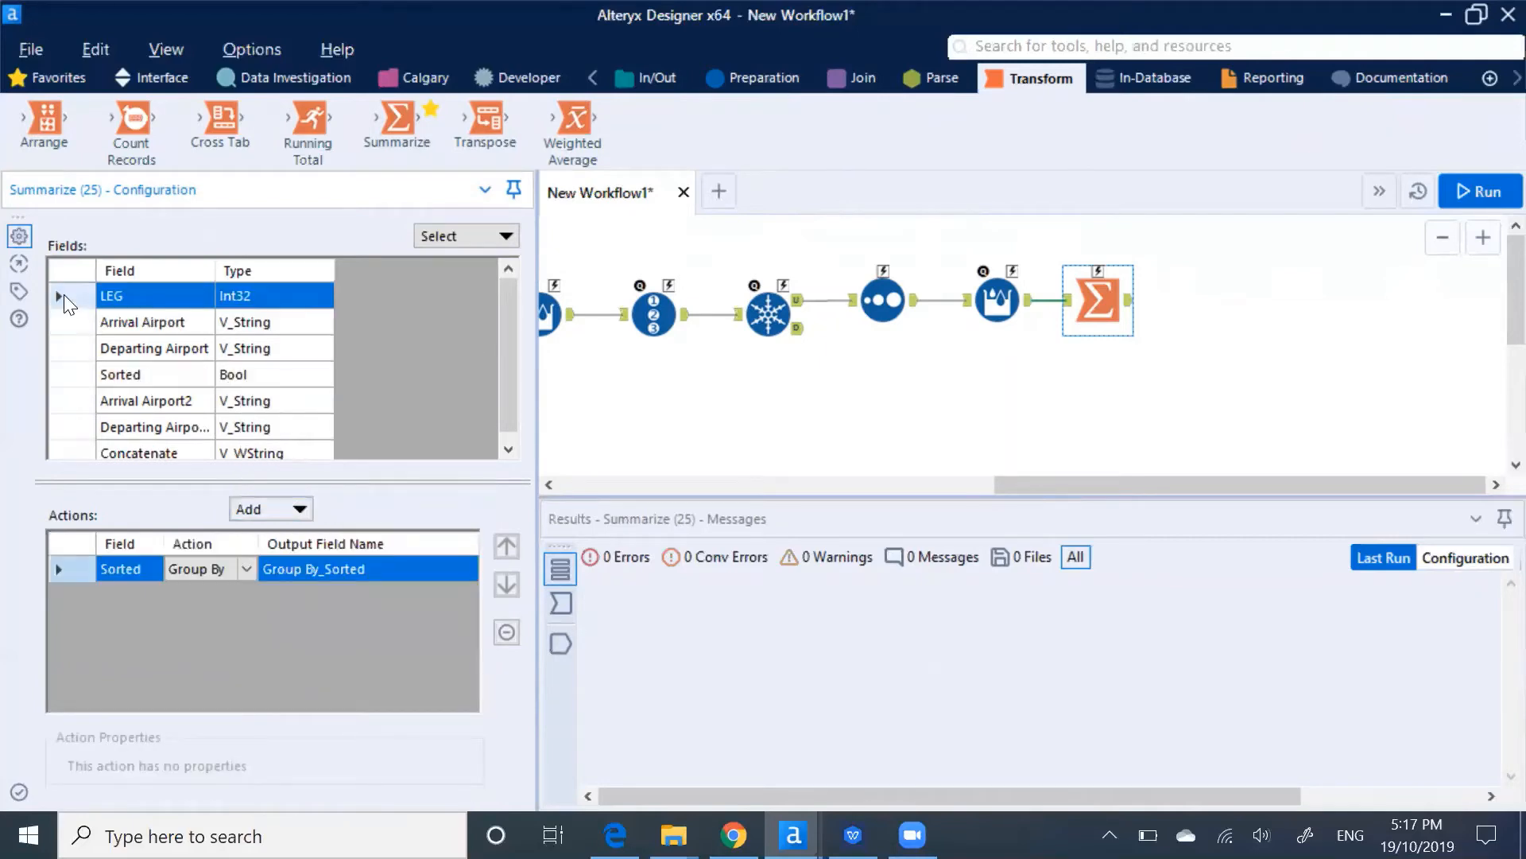
pyautogui.click(296, 513)
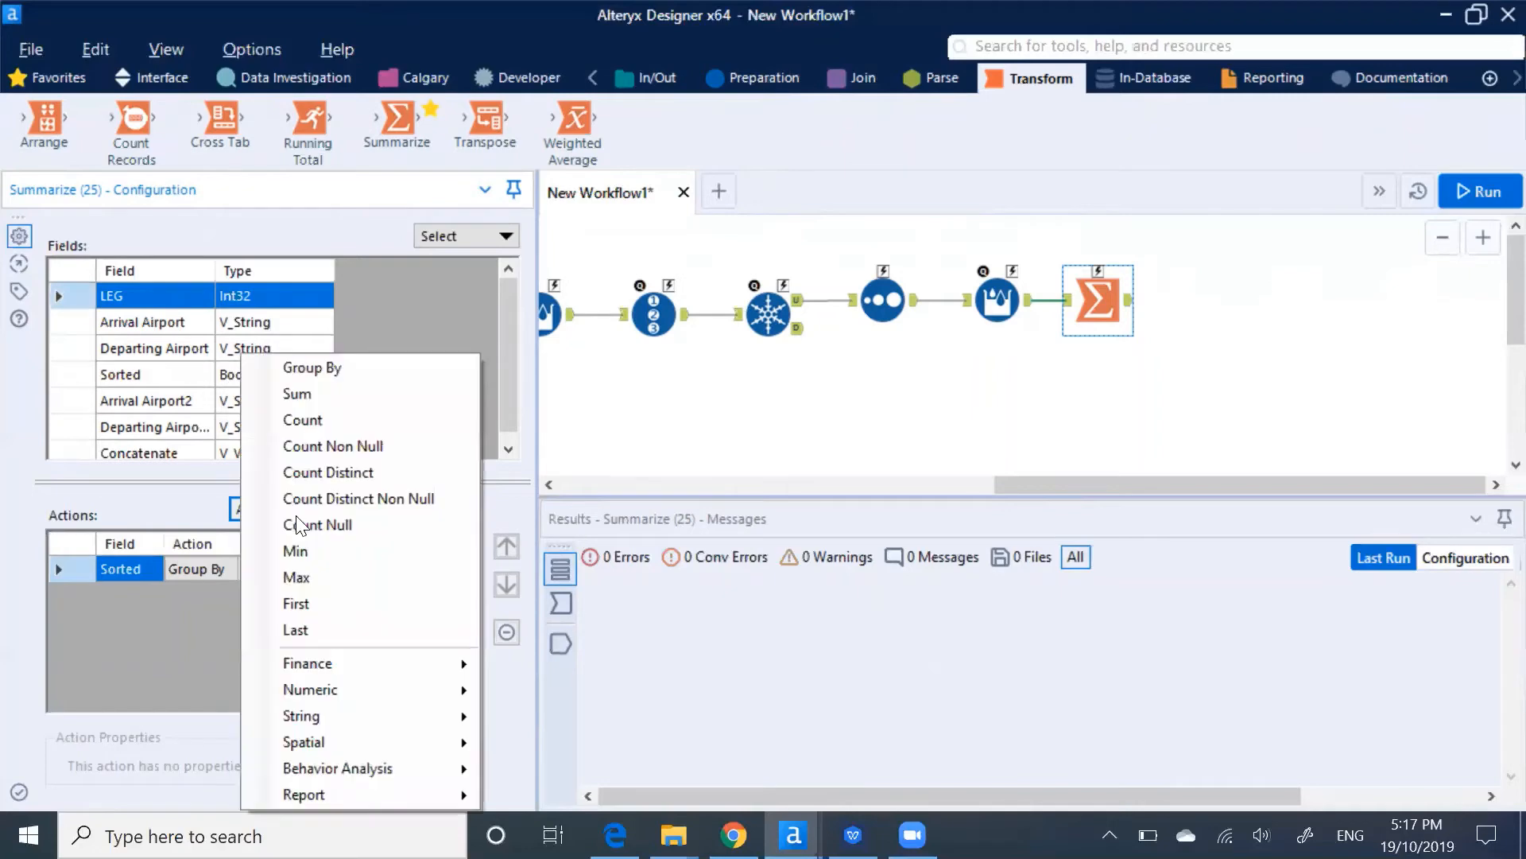
pyautogui.click(318, 418)
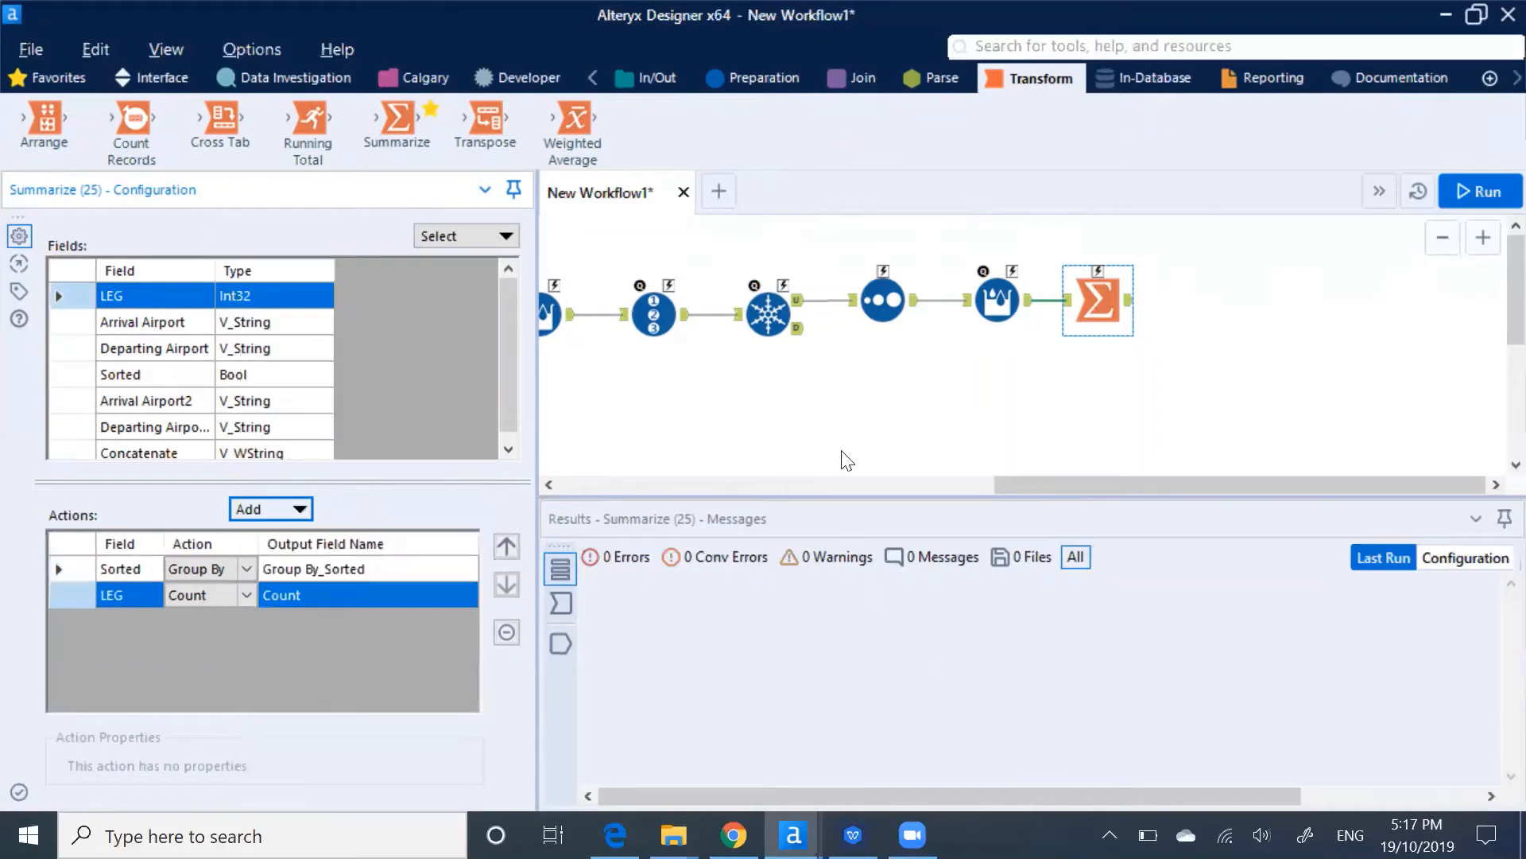
# Run the workflow and examine the output data of the Summarize tool.
pyautogui.click(892, 436)
pyautogui.hotkey('ctrl', 'r')
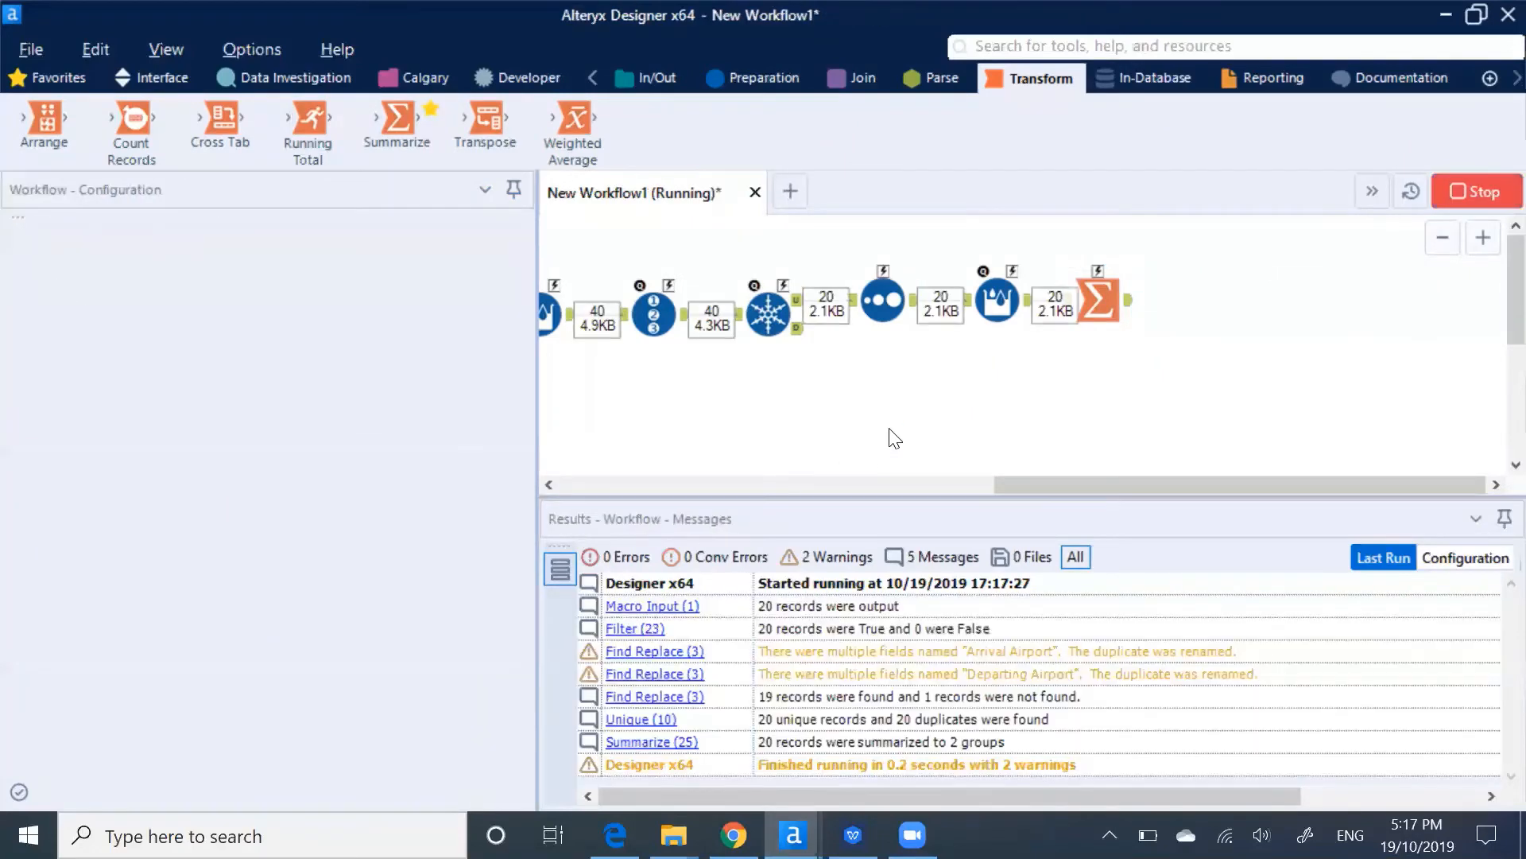
pyautogui.click(957, 506)
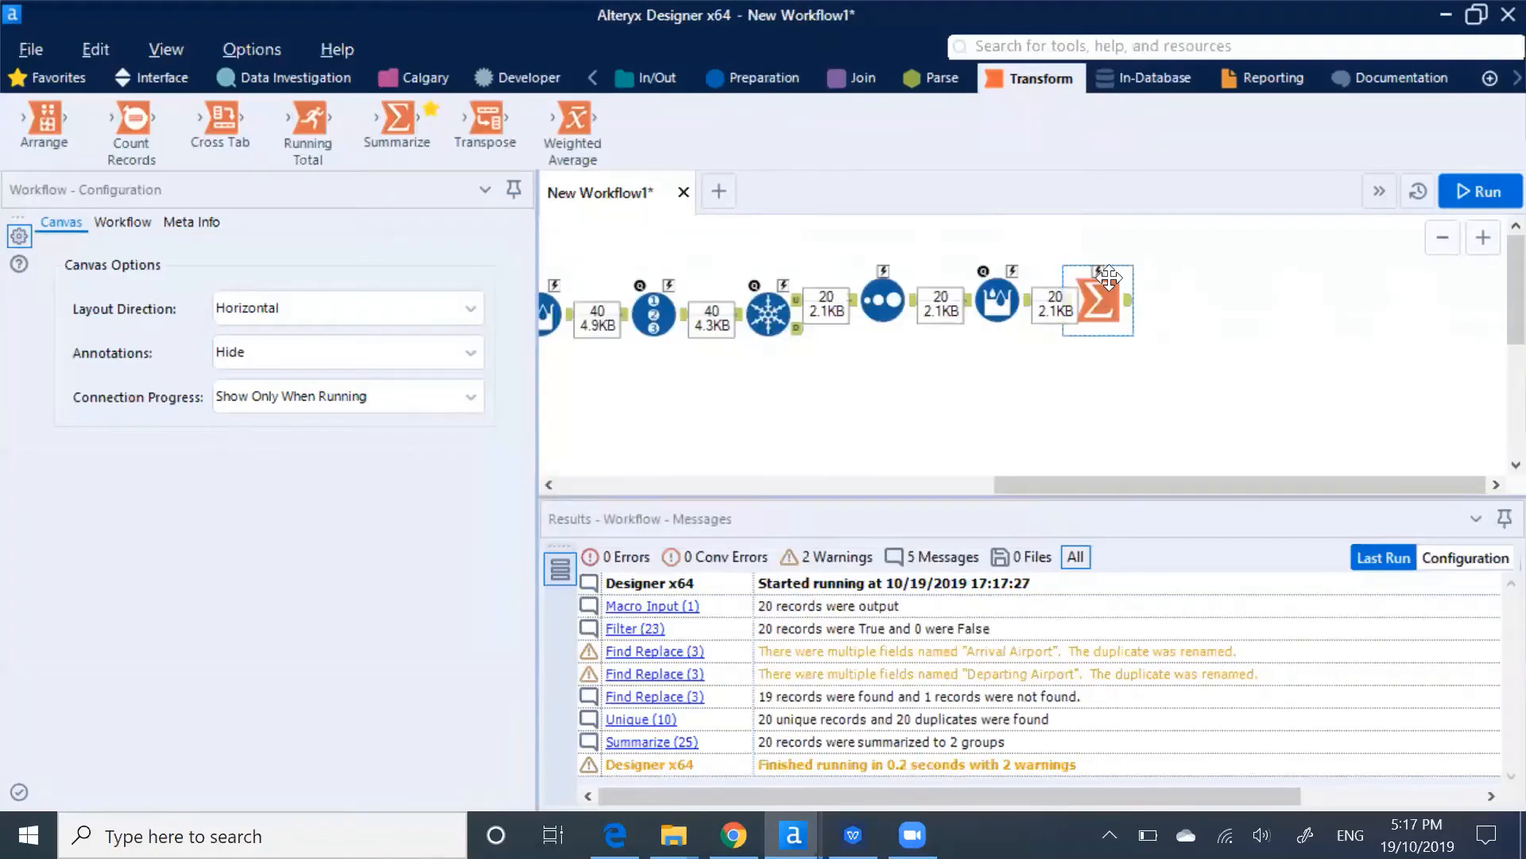
pyautogui.click(1098, 301)
pyautogui.click(556, 640)
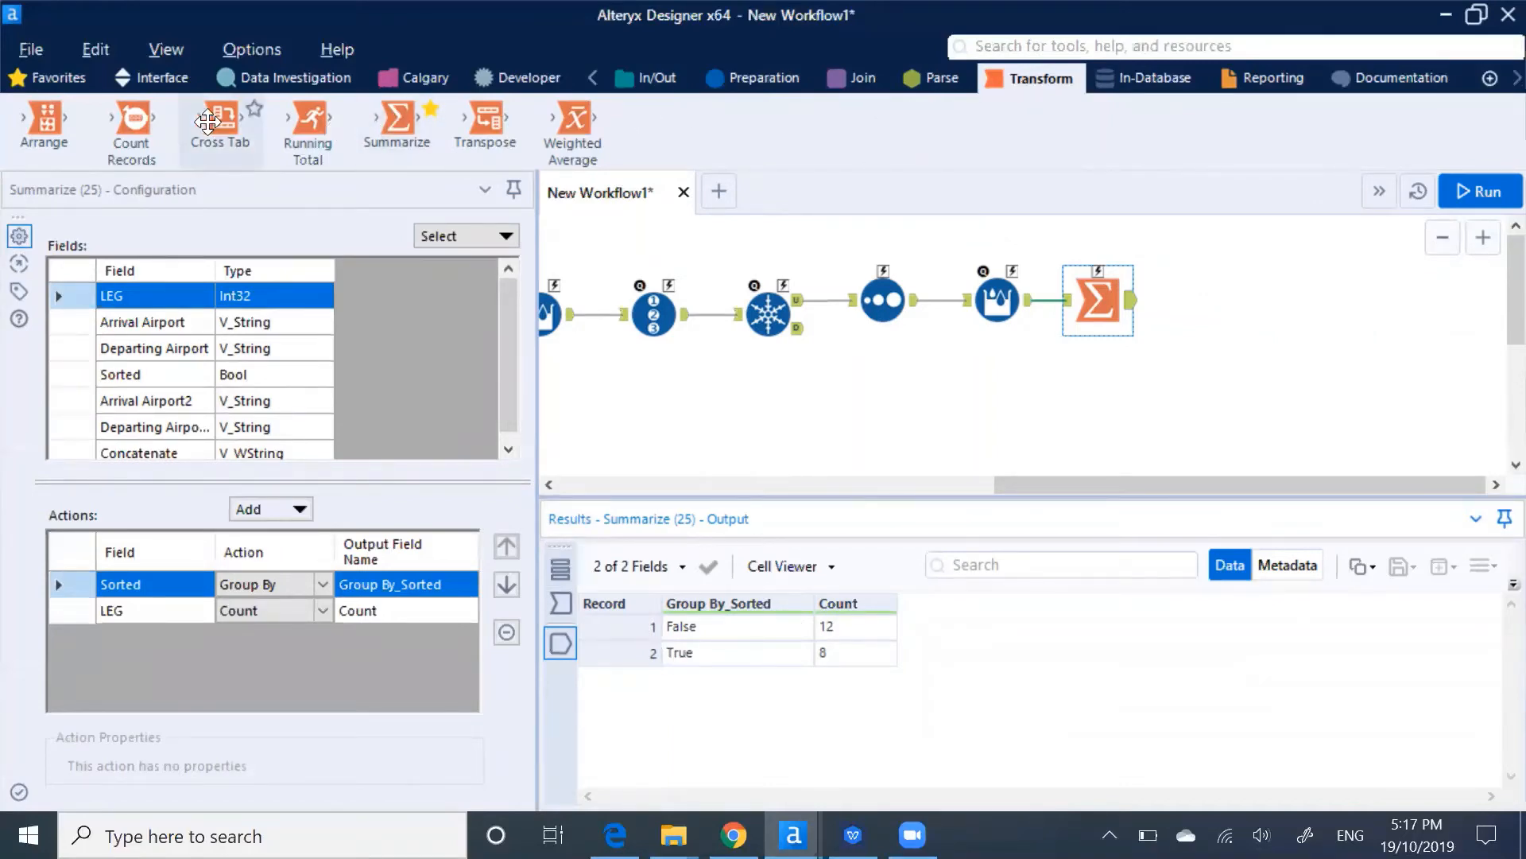
# Connect a Count Records tool to the Summarize output, and add Append Fields with Summarize as target and Count Records as source.
pyautogui.moveTo(132, 119); pyautogui.dragTo(1188, 377)
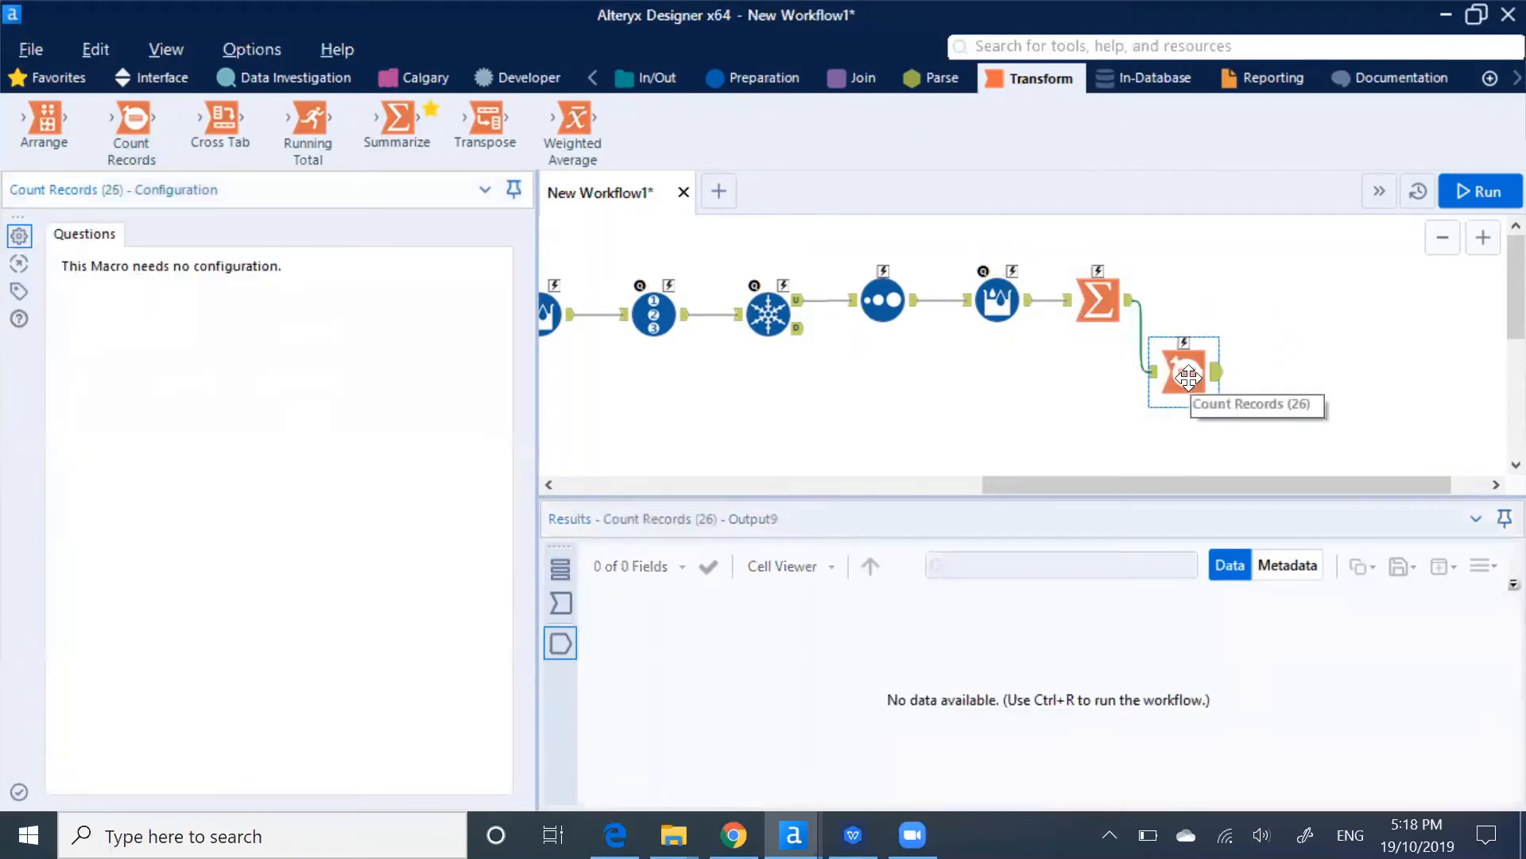
pyautogui.click(849, 77)
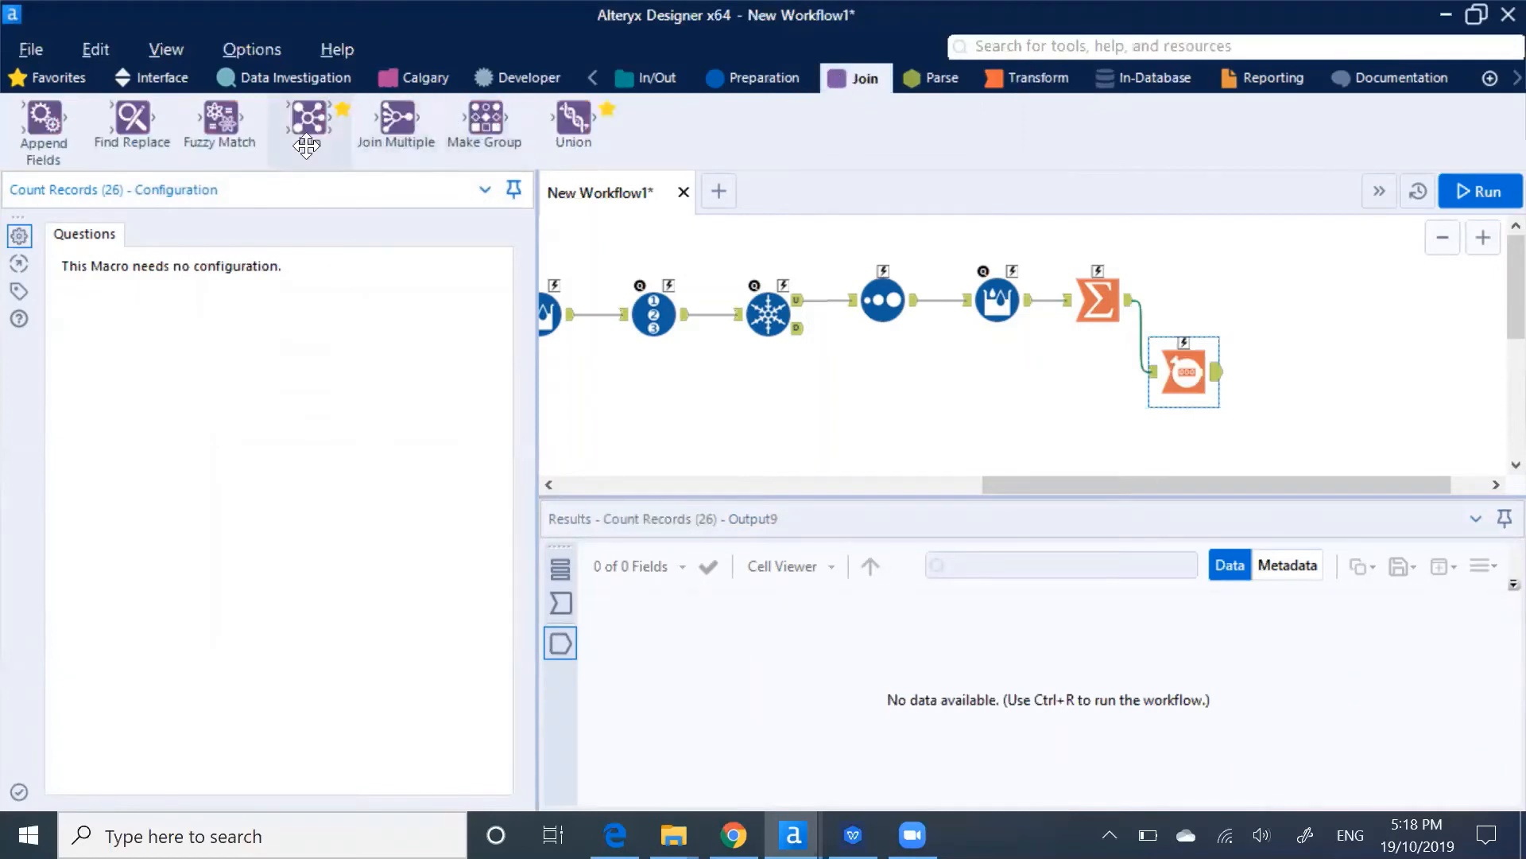
pyautogui.moveTo(44, 119); pyautogui.dragTo(1285, 288)
pyautogui.moveTo(1132, 306); pyautogui.dragTo(1285, 303)
# Run the workflow and examine the output data of the Append Fields tool.
pyautogui.click(922, 412)
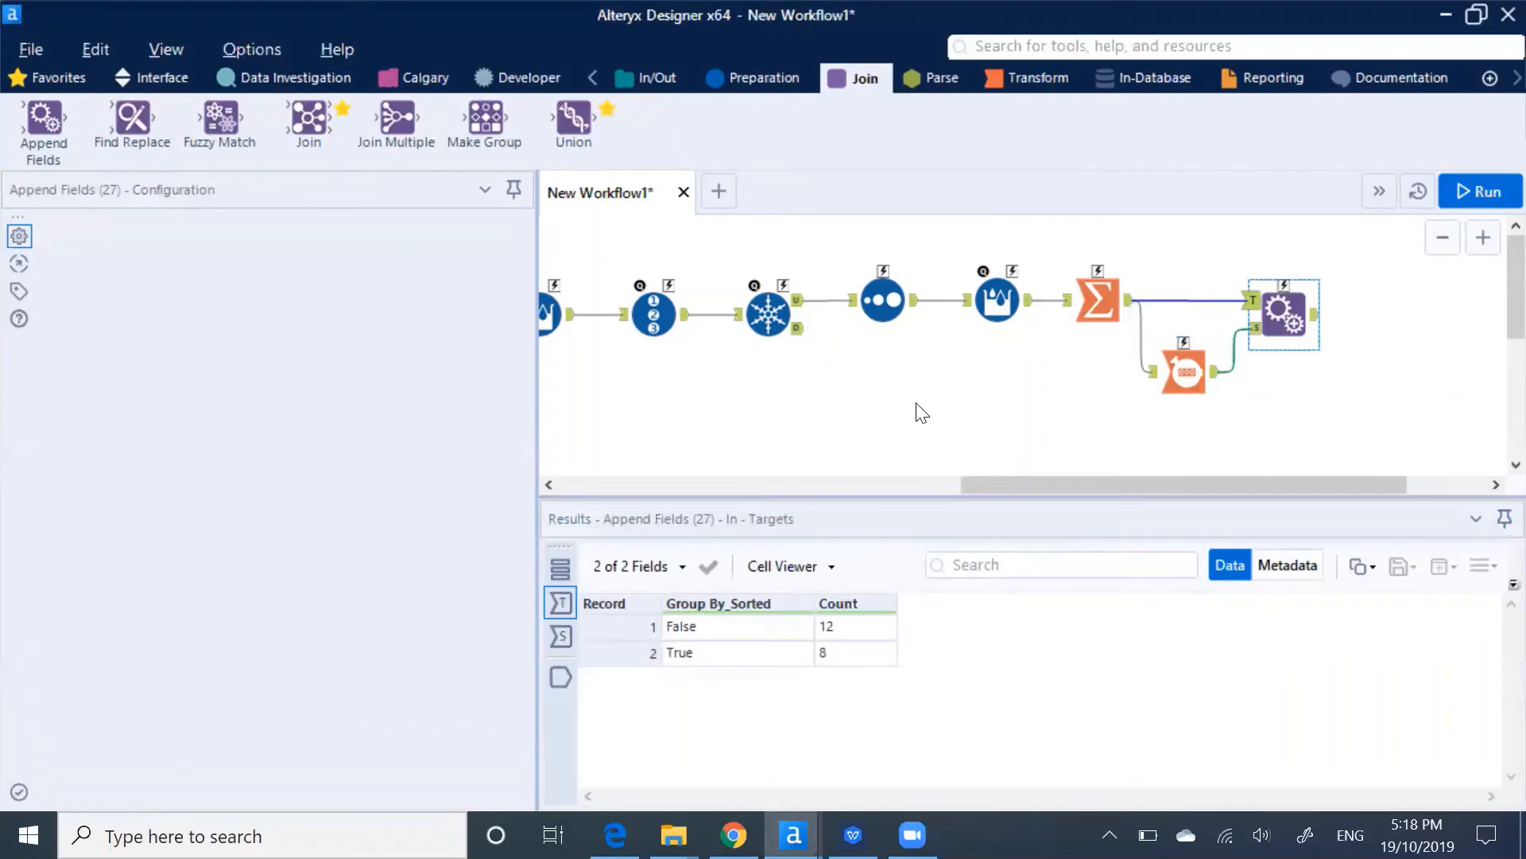
pyautogui.hotkey('ctrl', 'r')
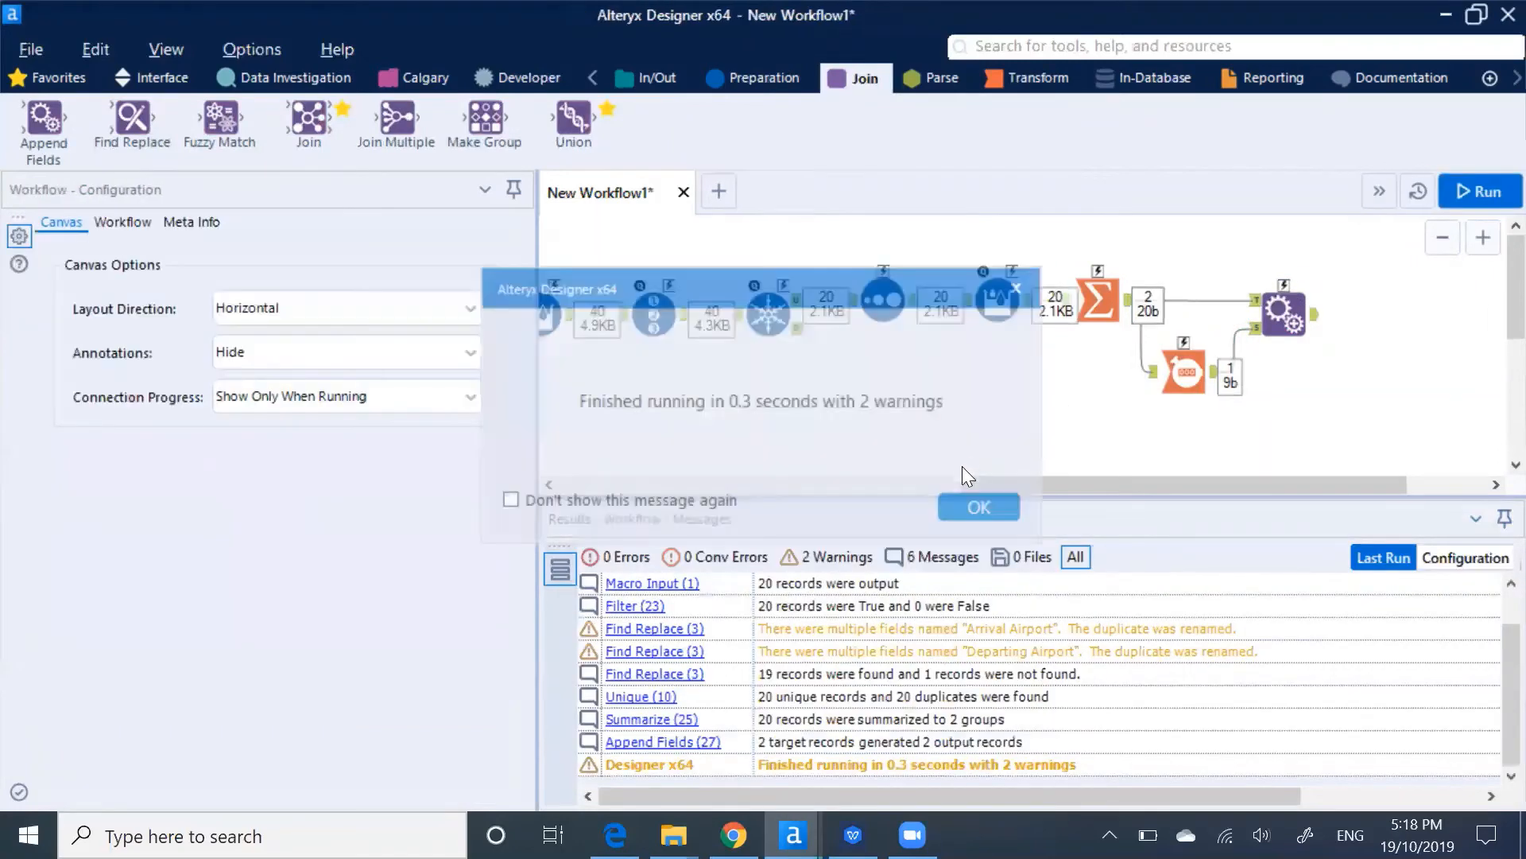
pyautogui.click(977, 509)
pyautogui.click(1282, 326)
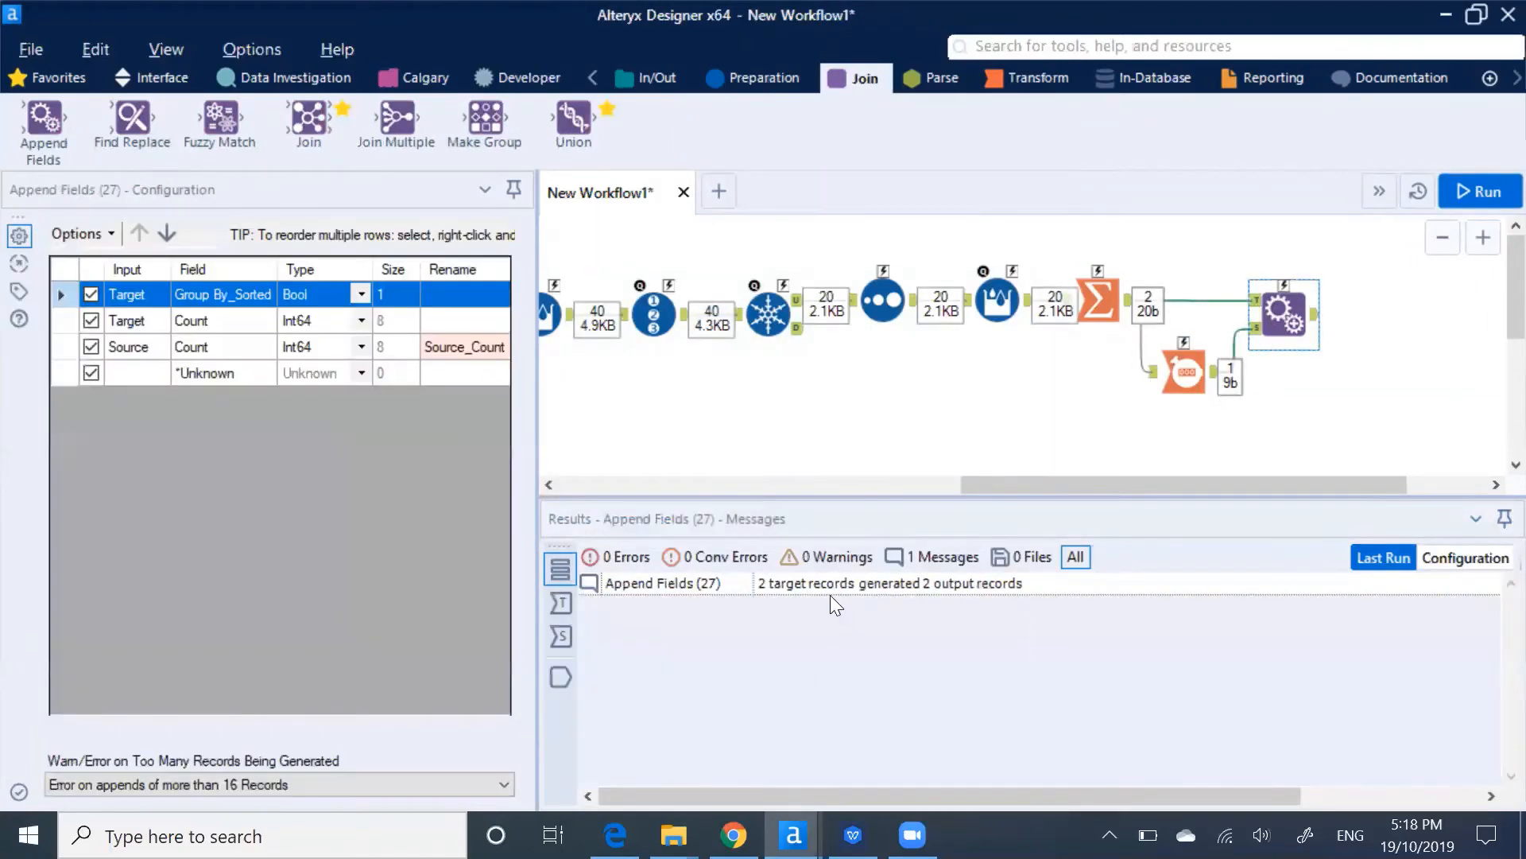
pyautogui.click(560, 676)
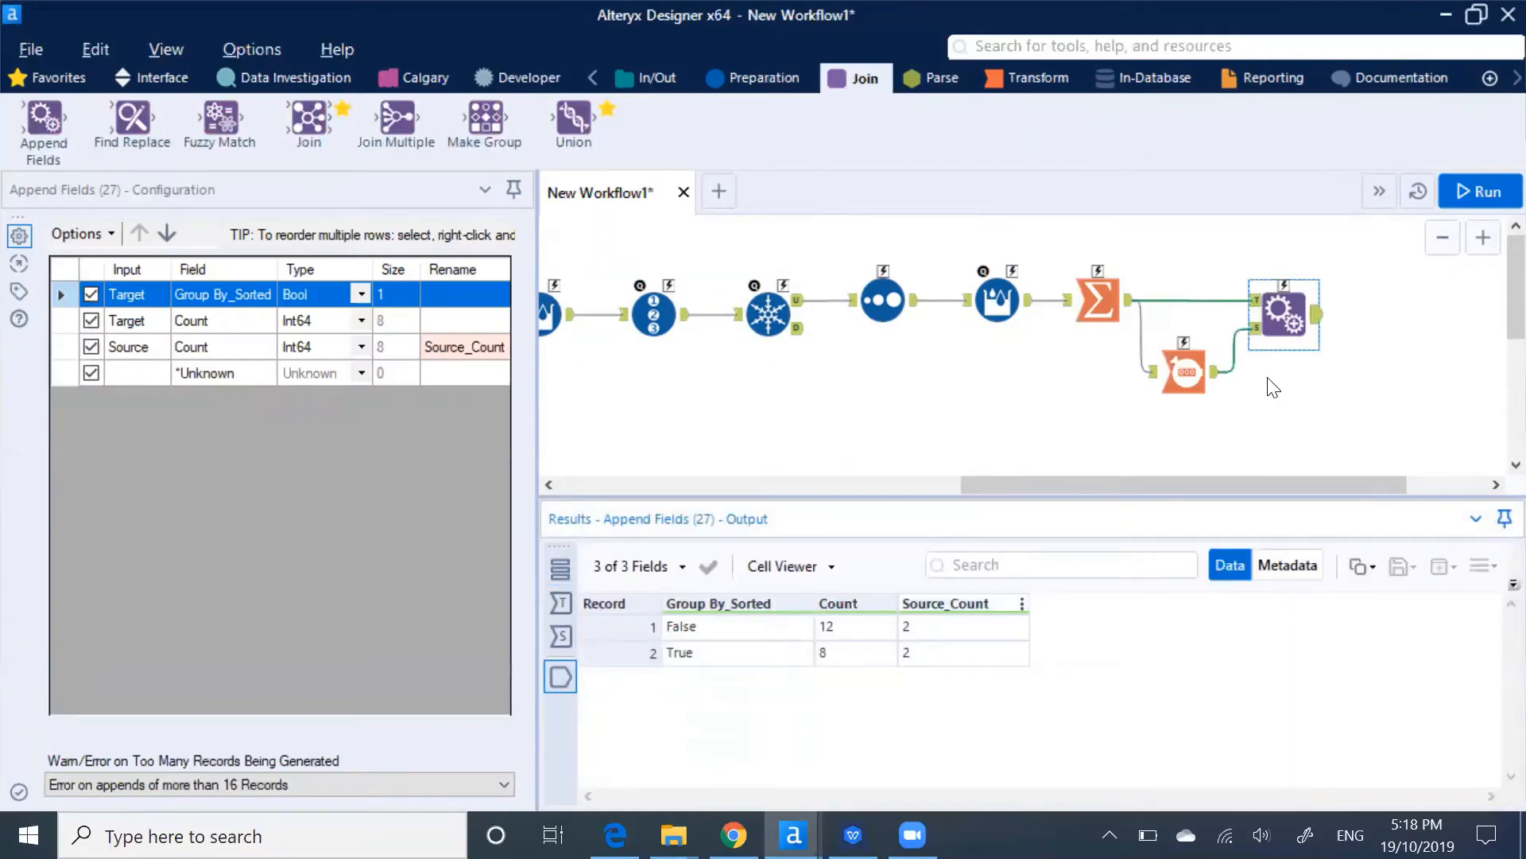
# Rename the source Count field in the Append Fields tool as Group_Count.
pyautogui.click(461, 347)
pyautogui.moveTo(463, 346); pyautogui.dragTo(275, 350)
pyautogui.write('Group')
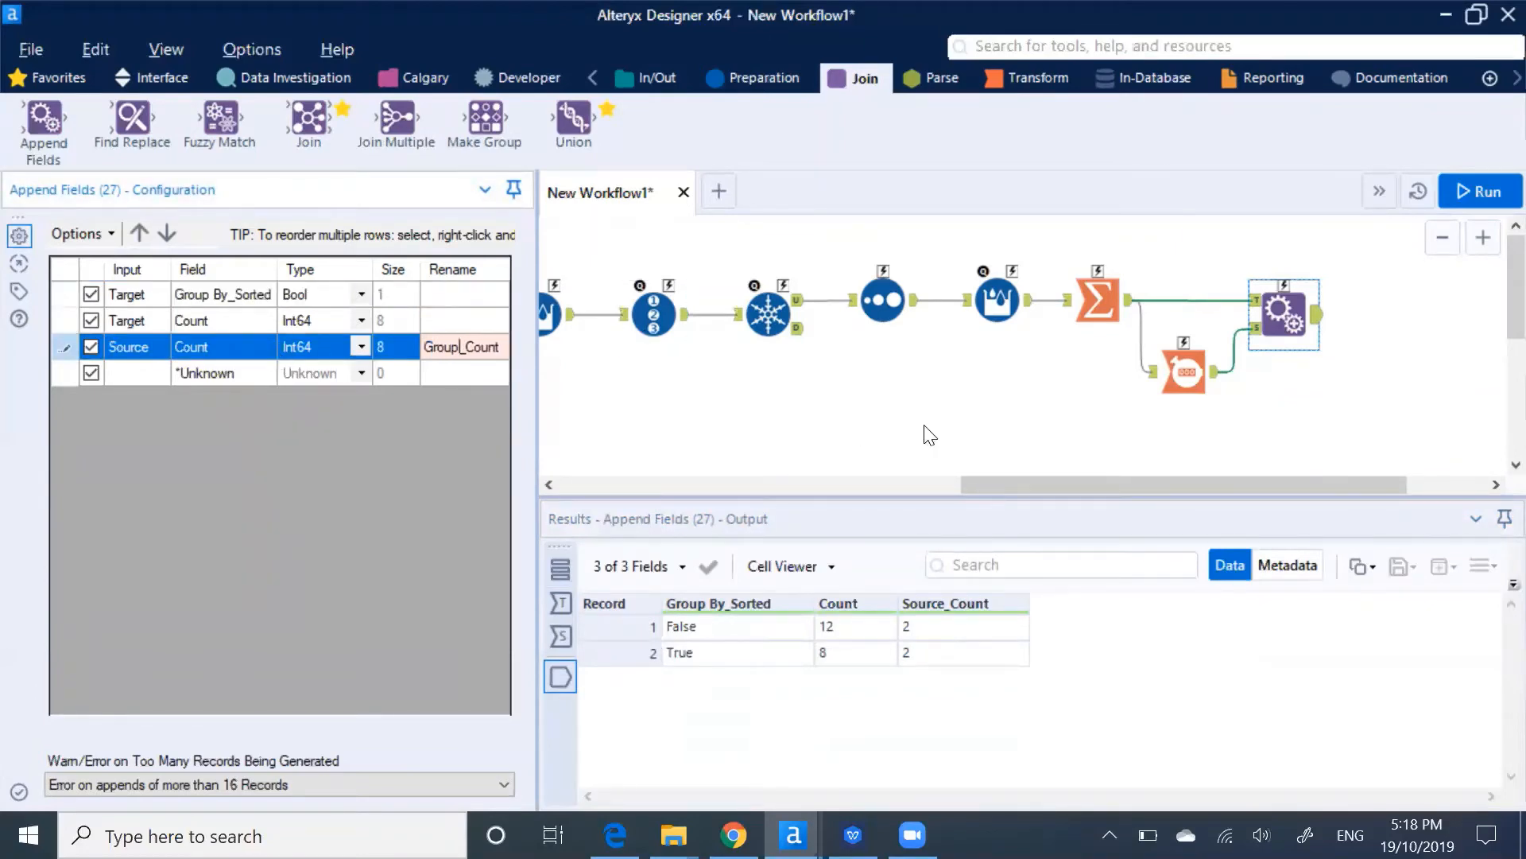
pyautogui.click(1003, 430)
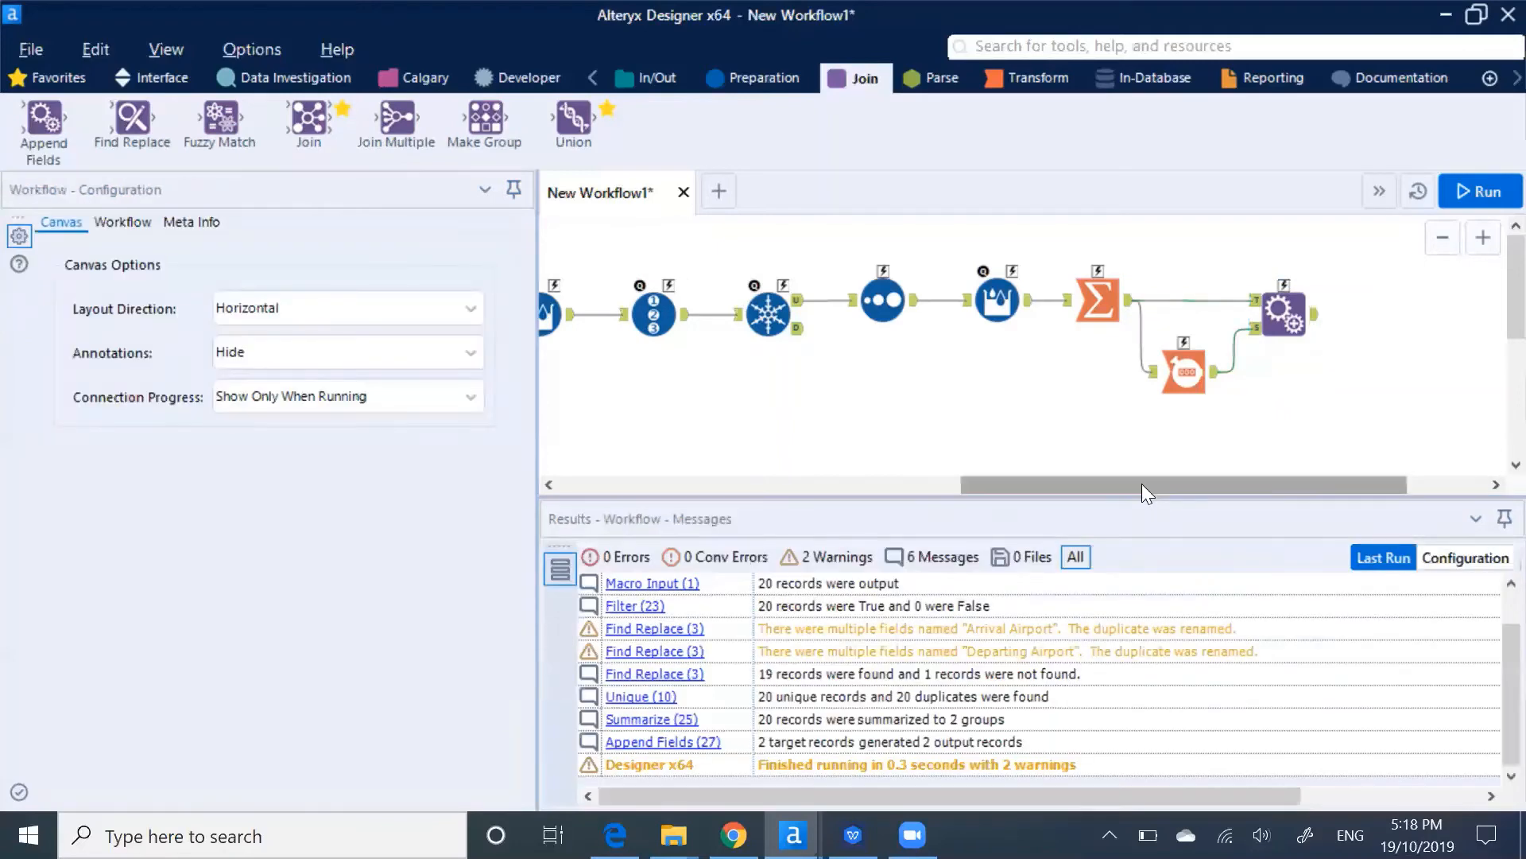
pyautogui.moveTo(1141, 484); pyautogui.dragTo(1255, 485)
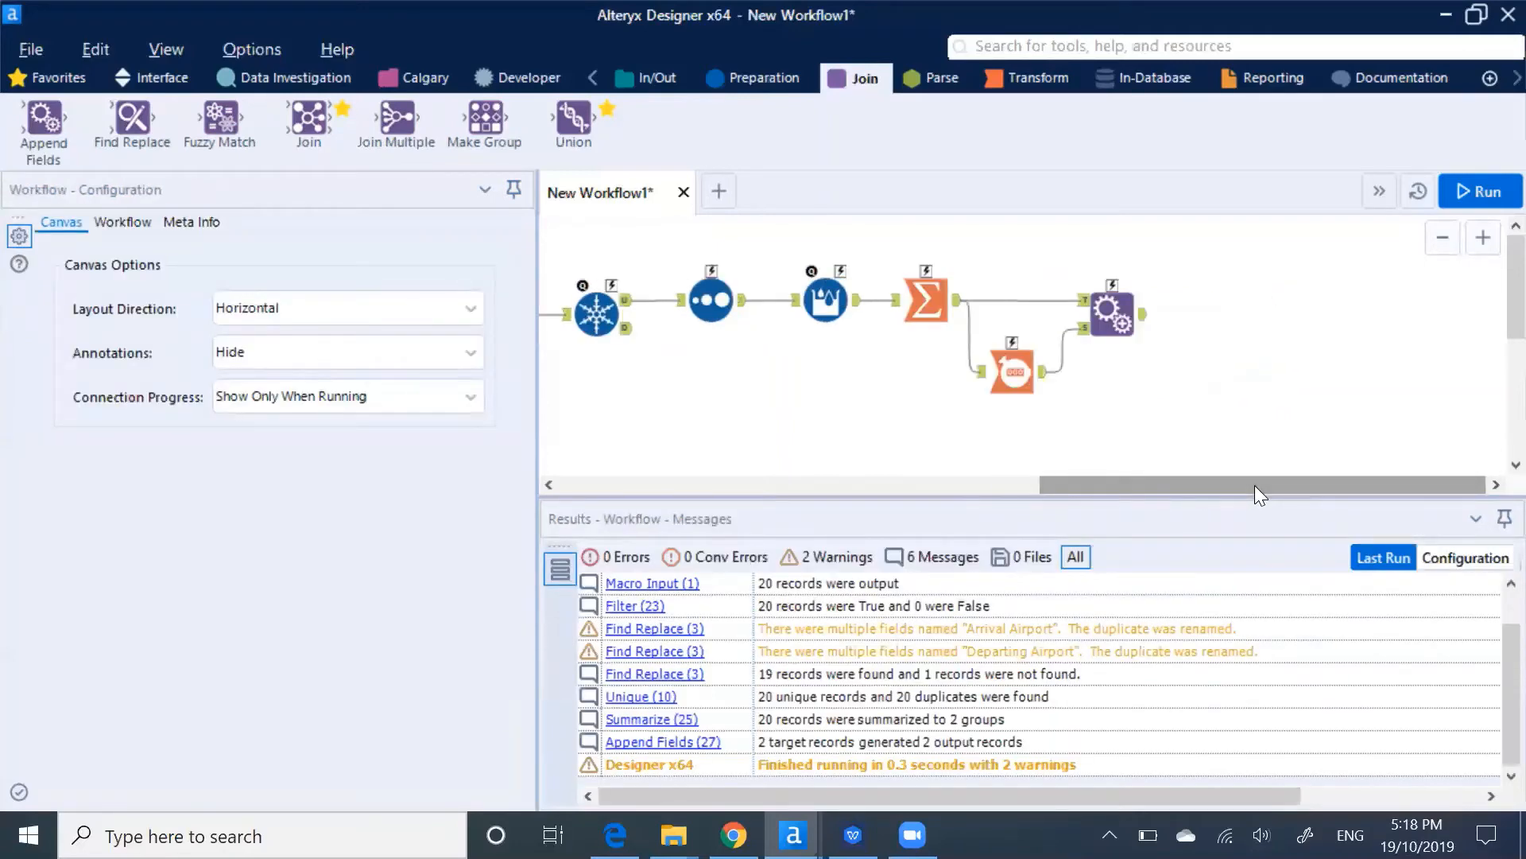
# Check the output of the Append Fields tool and connect a Filter tool to it.
pyautogui.click(1110, 315)
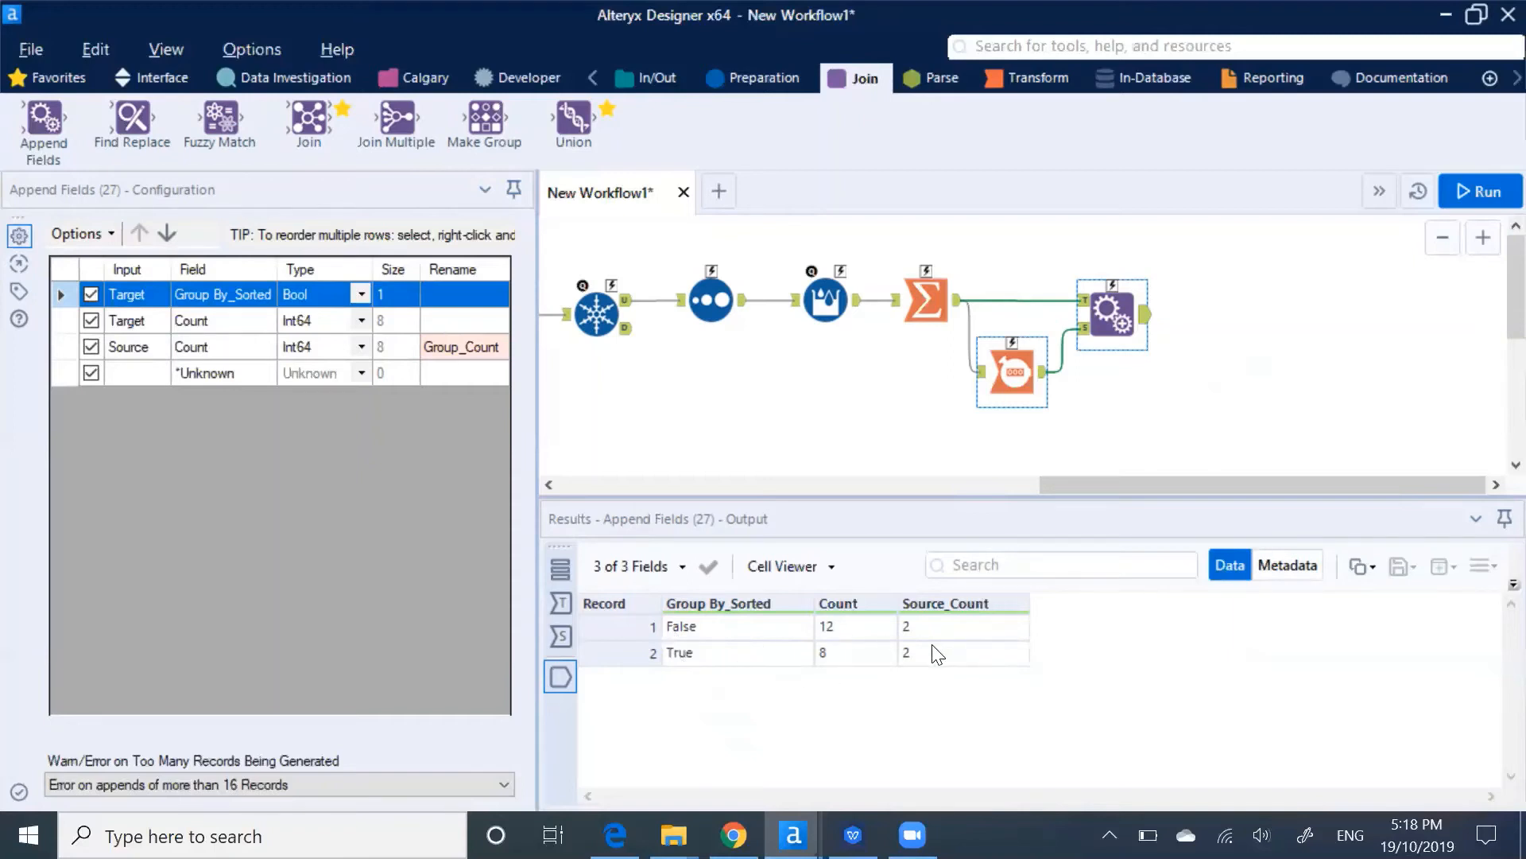
pyautogui.click(686, 631)
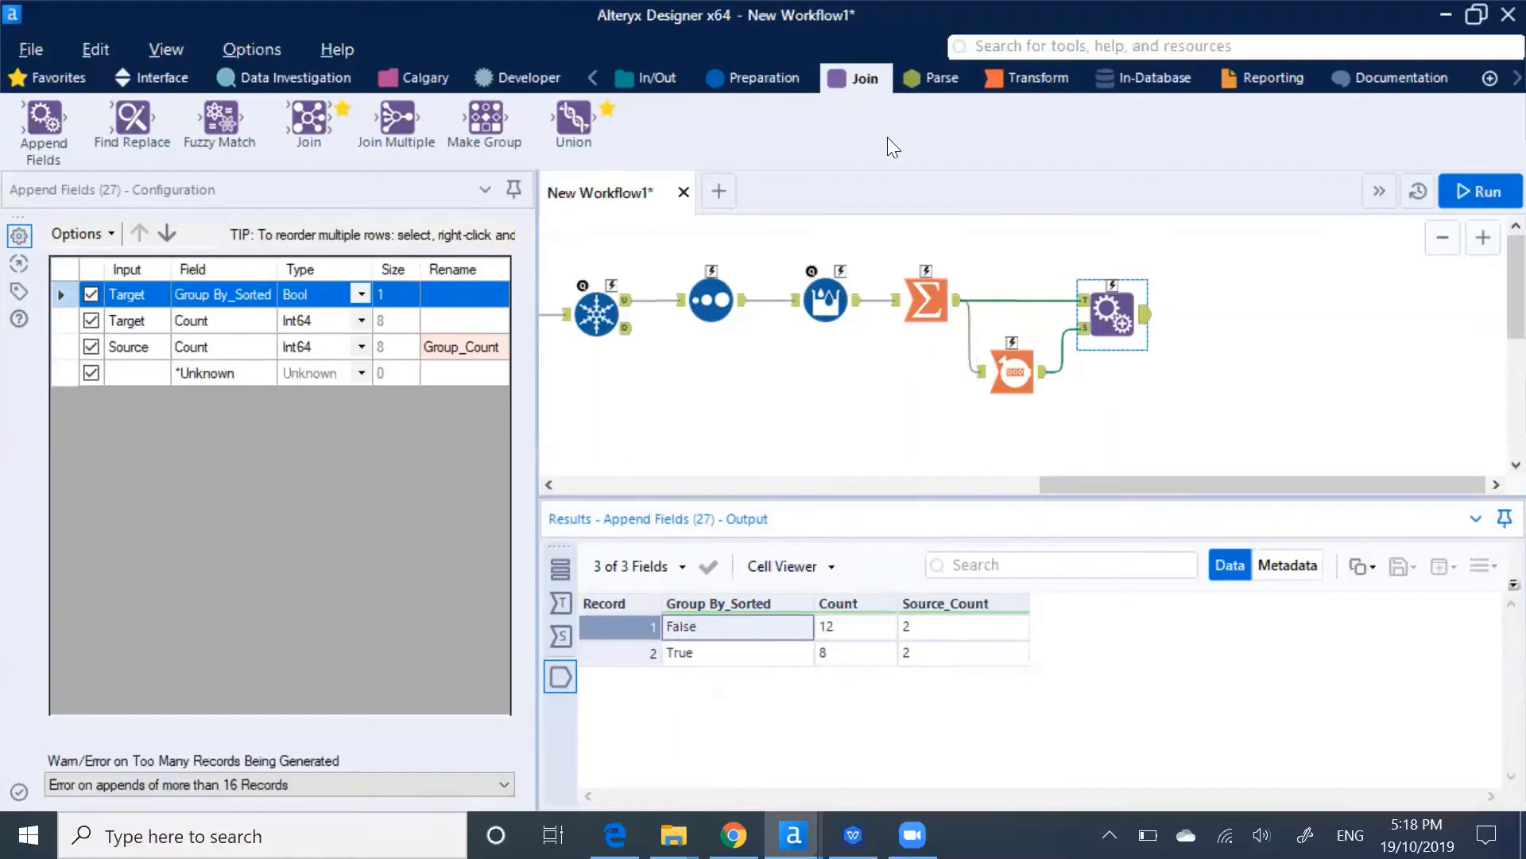
pyautogui.click(751, 80)
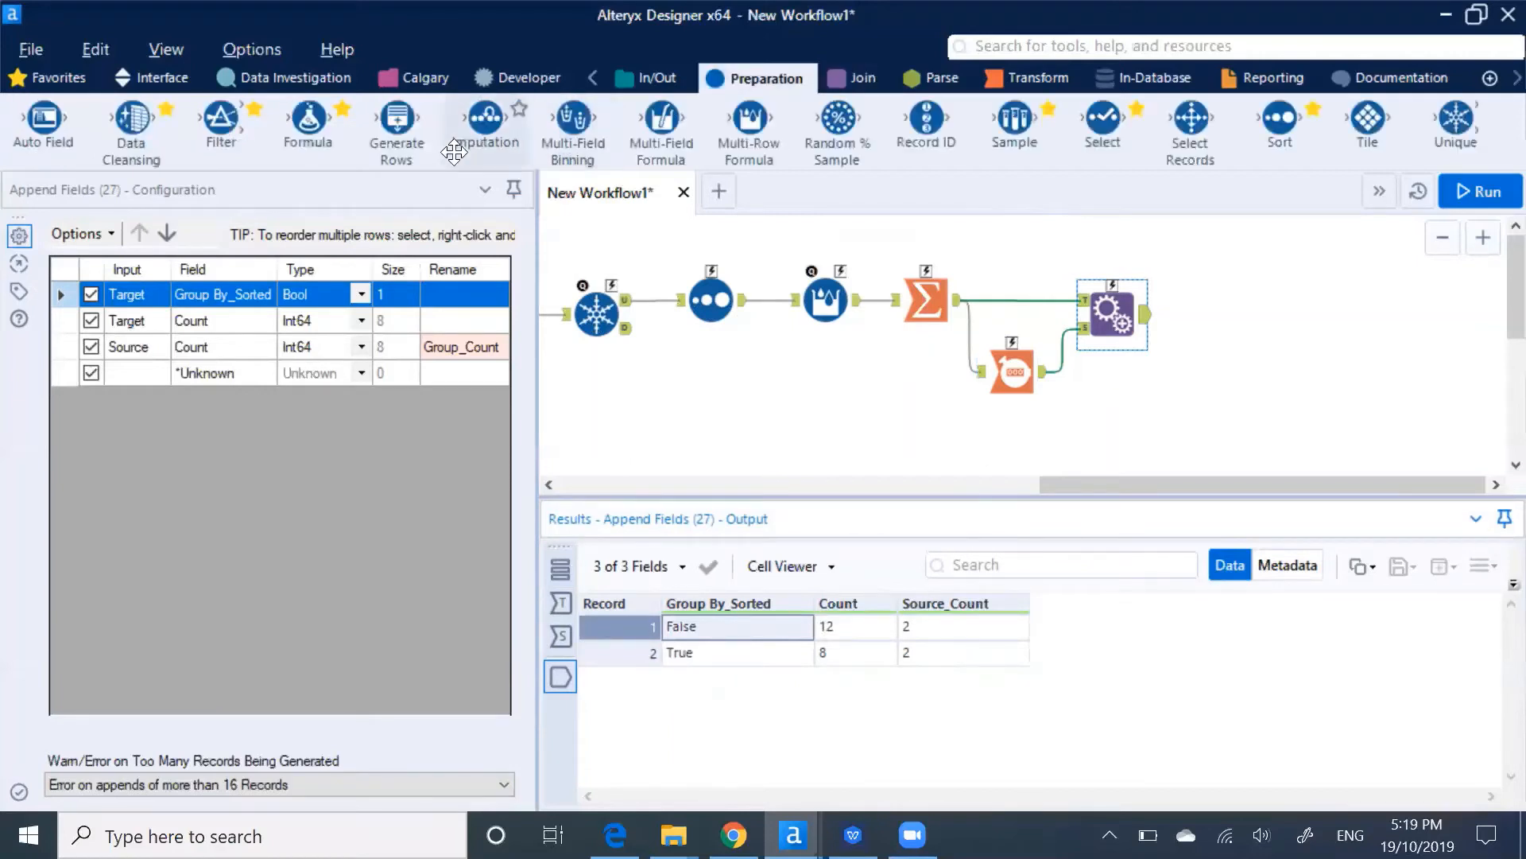
pyautogui.moveTo(221, 119); pyautogui.dragTo(1219, 305)
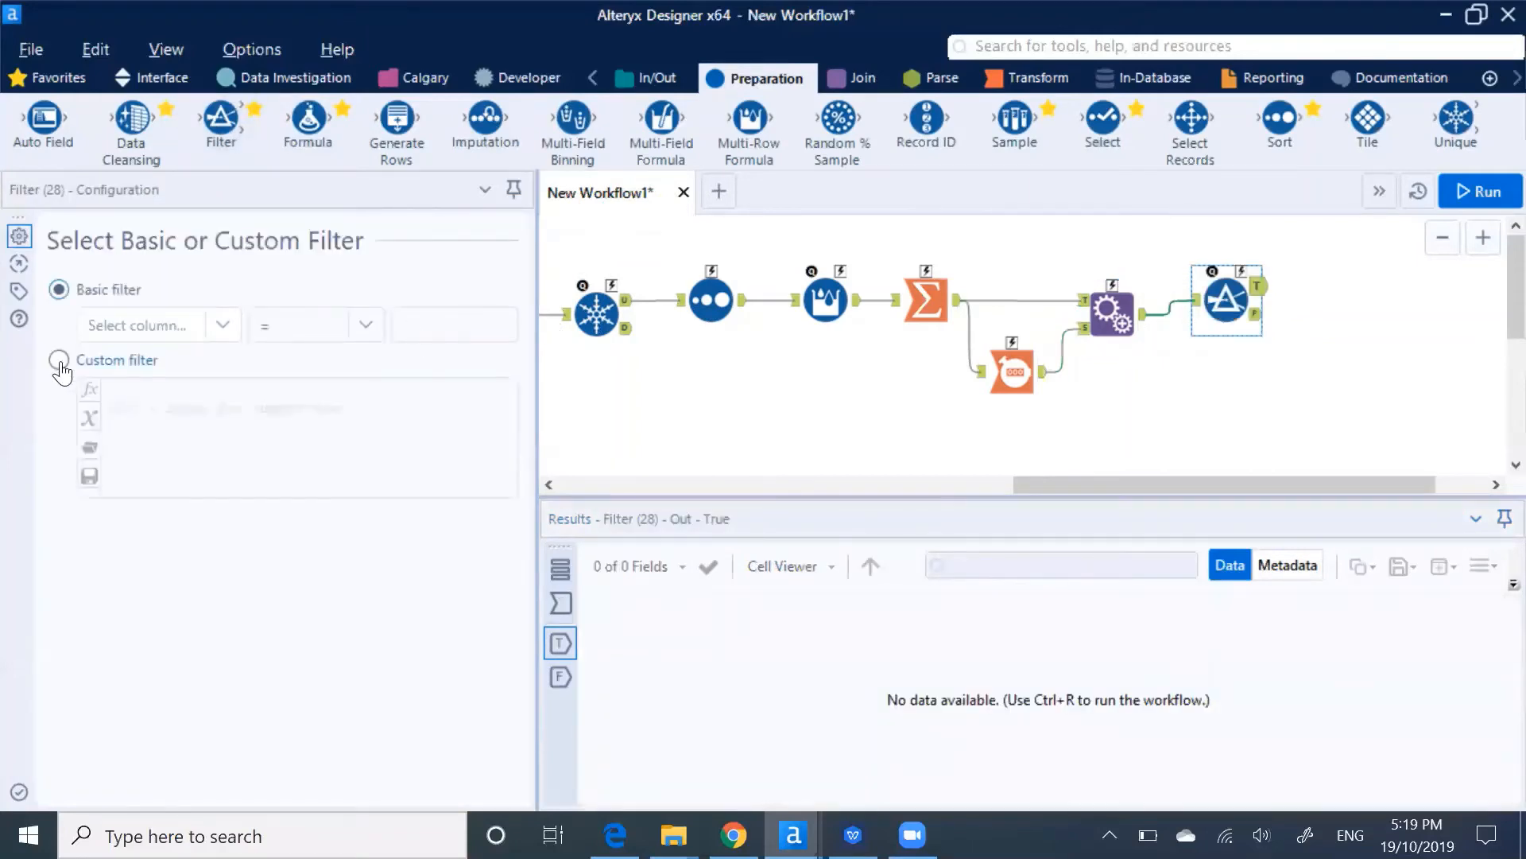
# Set the new Filter tool's basic condition to Group By_Sorted is true.
pyautogui.click(221, 329)
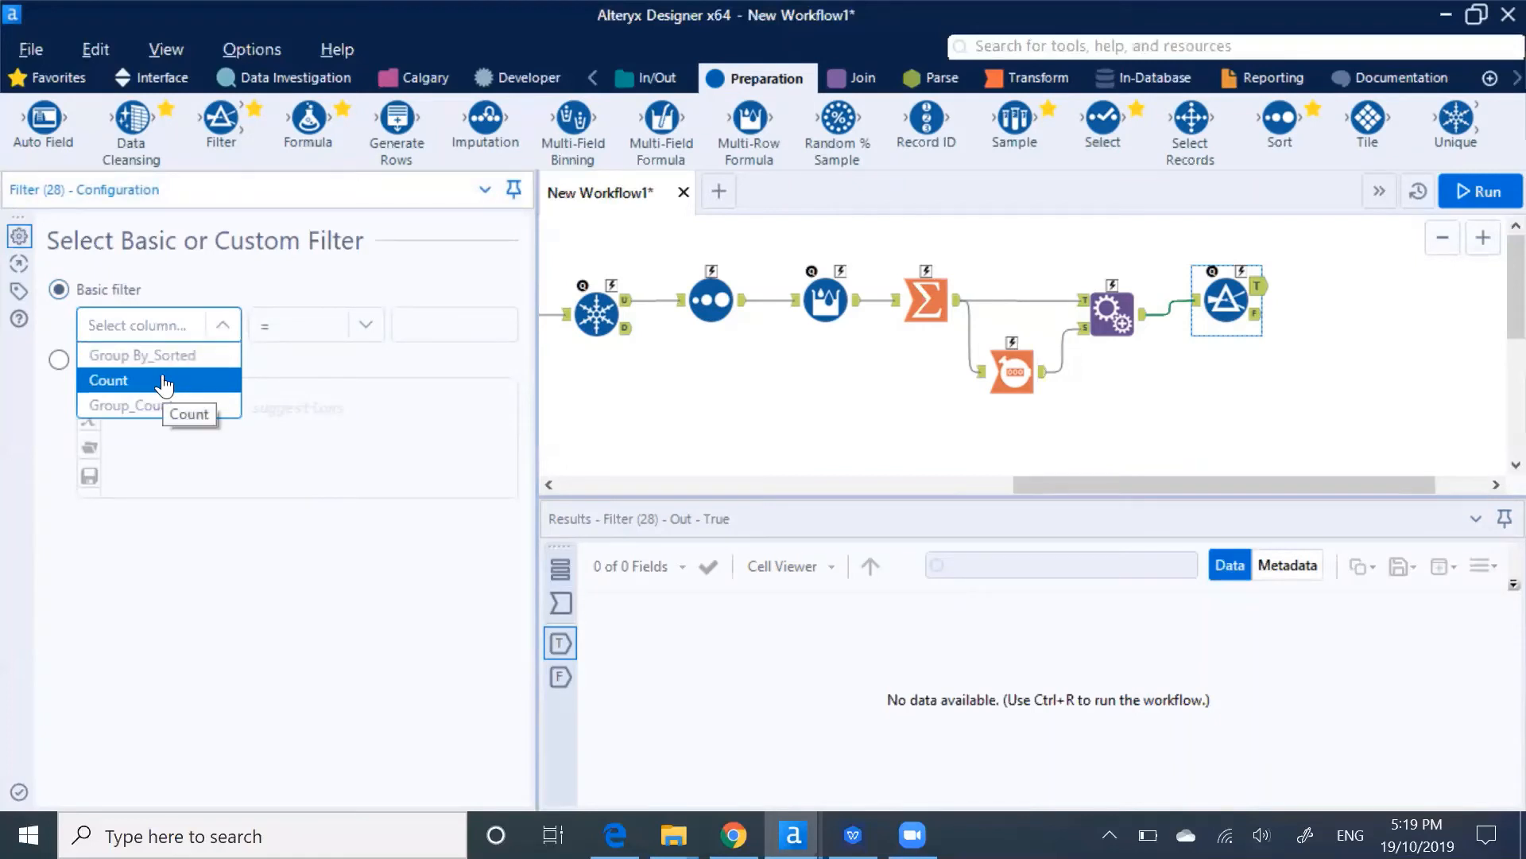
pyautogui.click(164, 382)
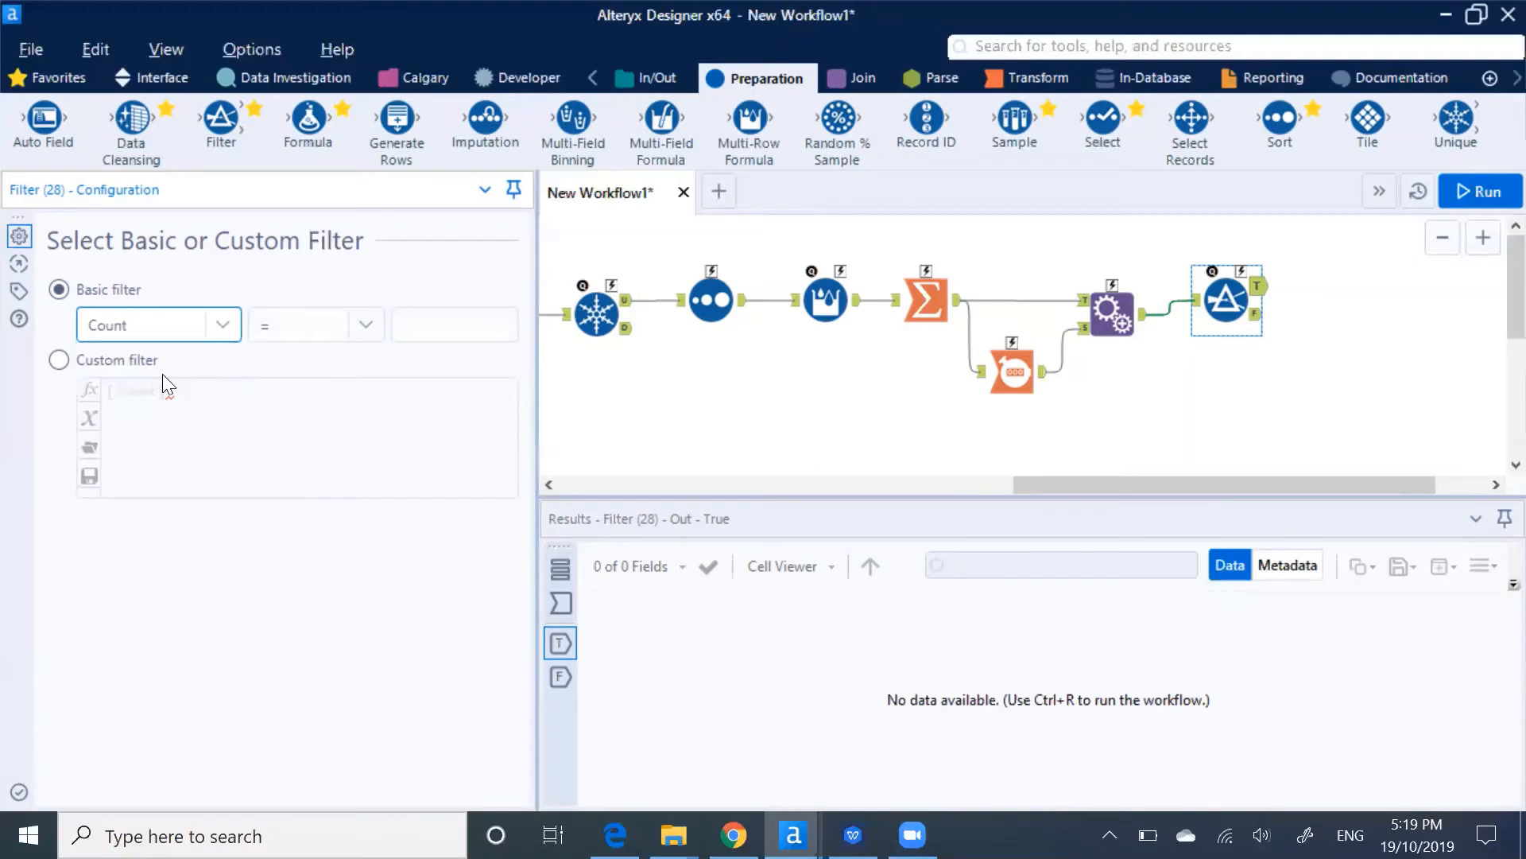
pyautogui.click(221, 326)
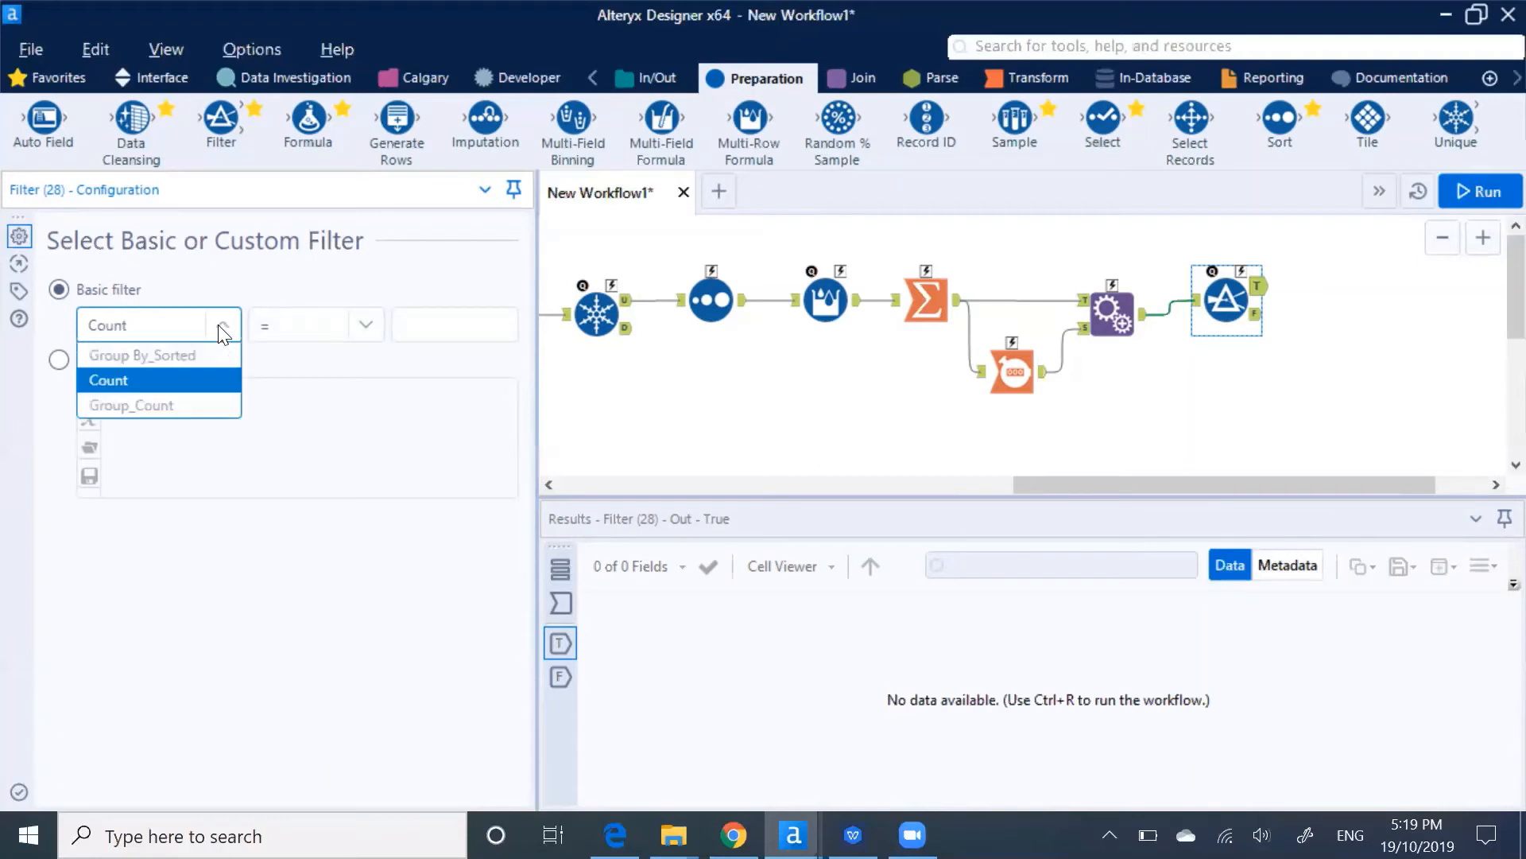
pyautogui.click(185, 362)
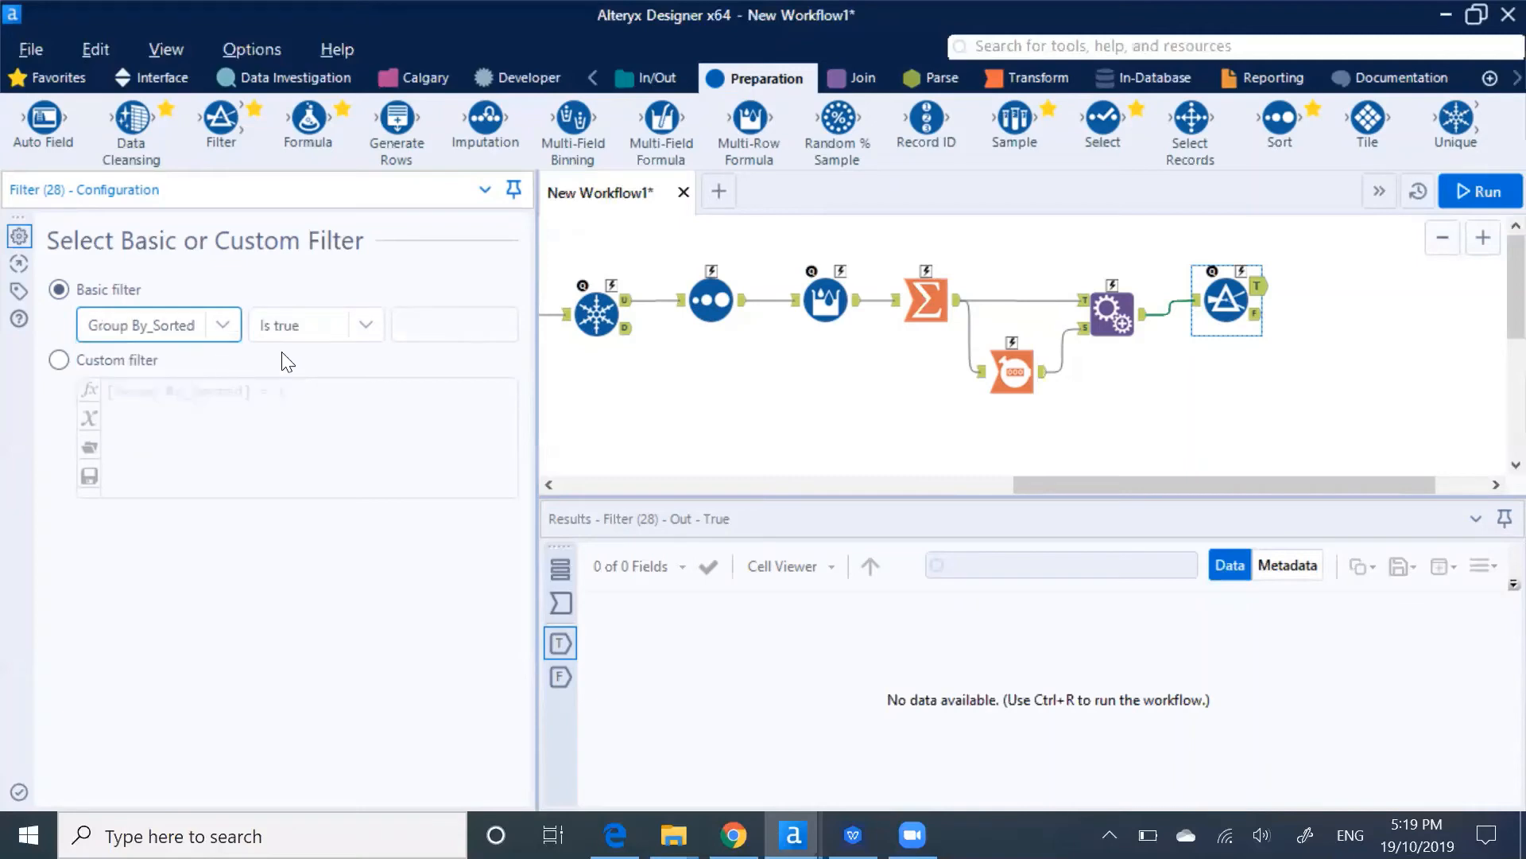
pyautogui.click(361, 337)
pyautogui.click(365, 346)
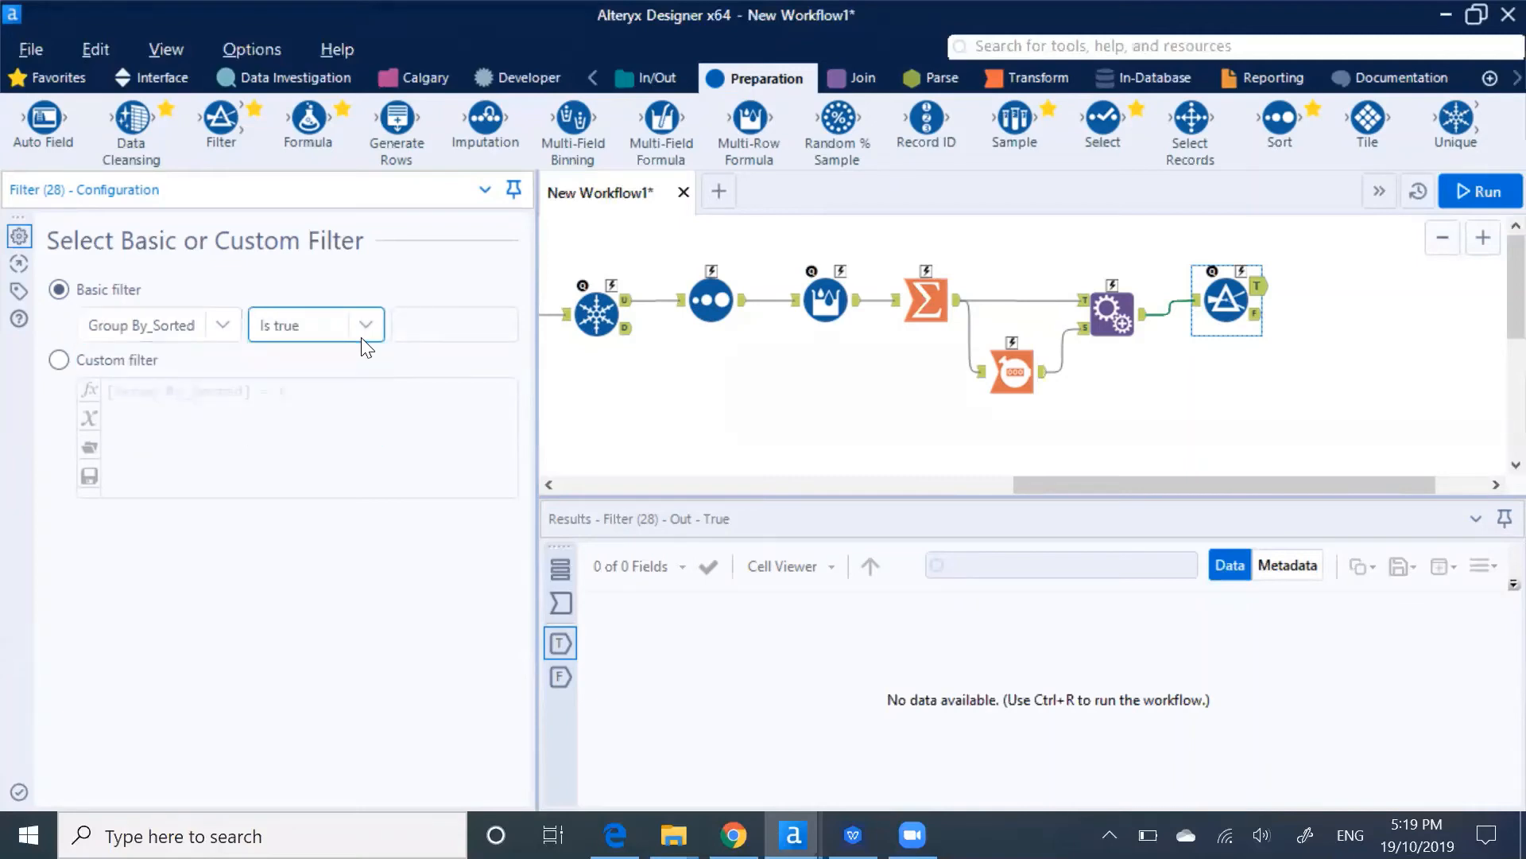
pyautogui.click(60, 361)
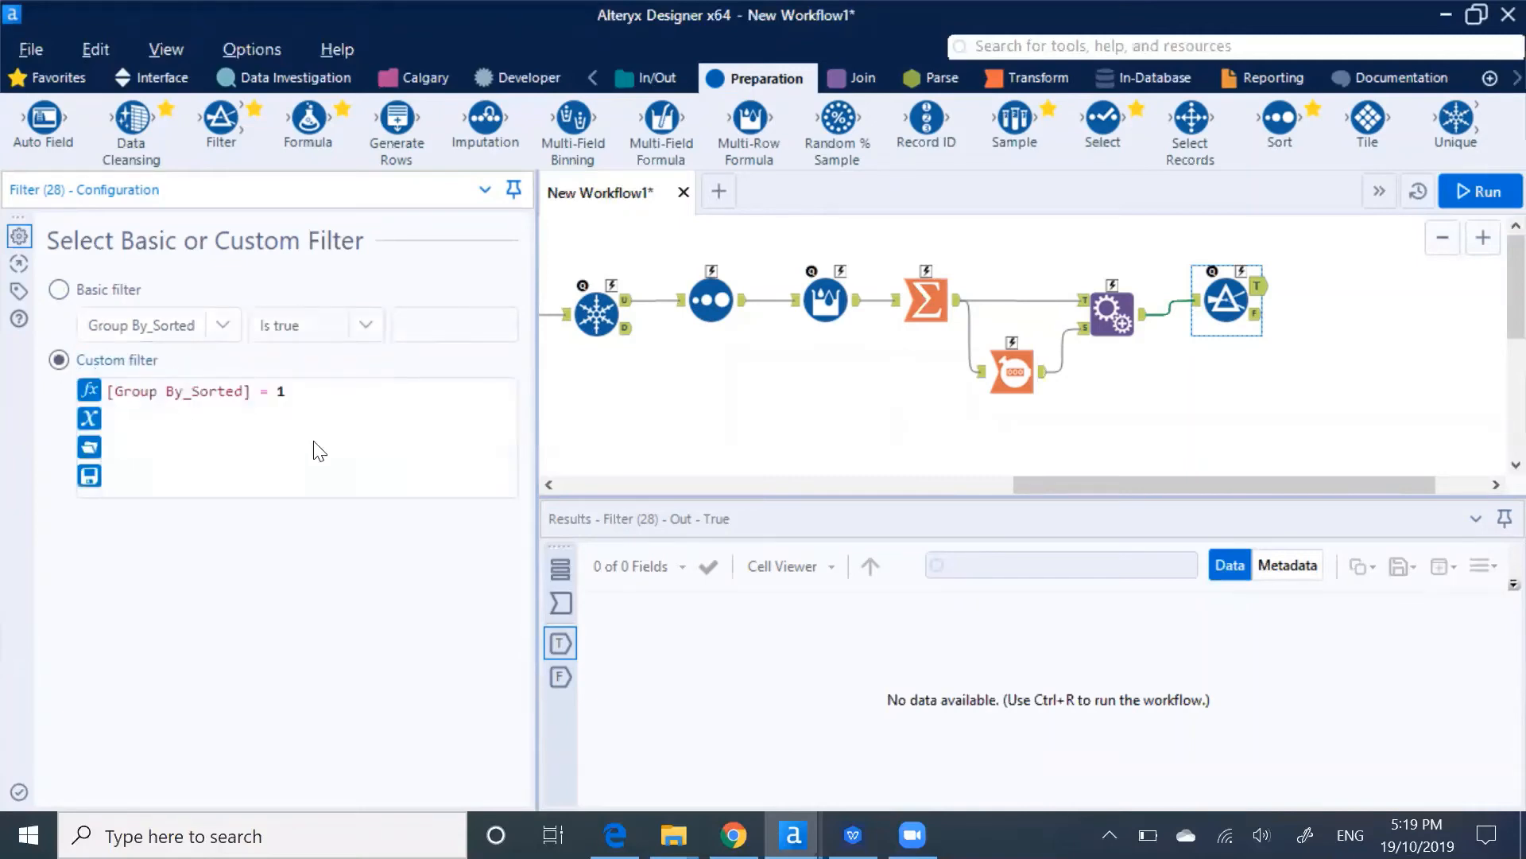
pyautogui.click(315, 383)
pyautogui.press('Home')
pyautogui.click(60, 290)
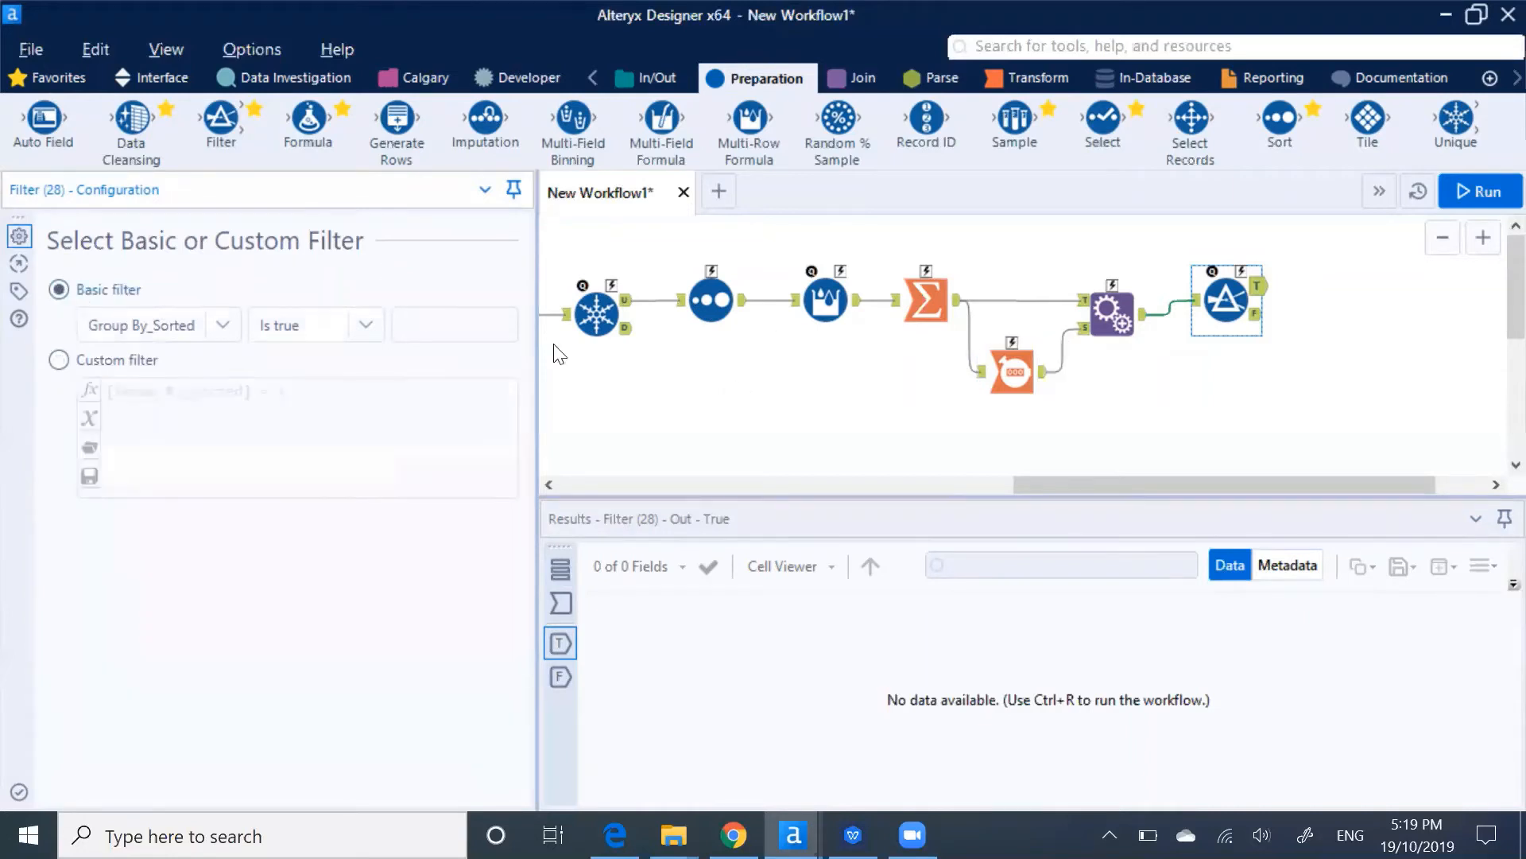
pyautogui.click(1225, 307)
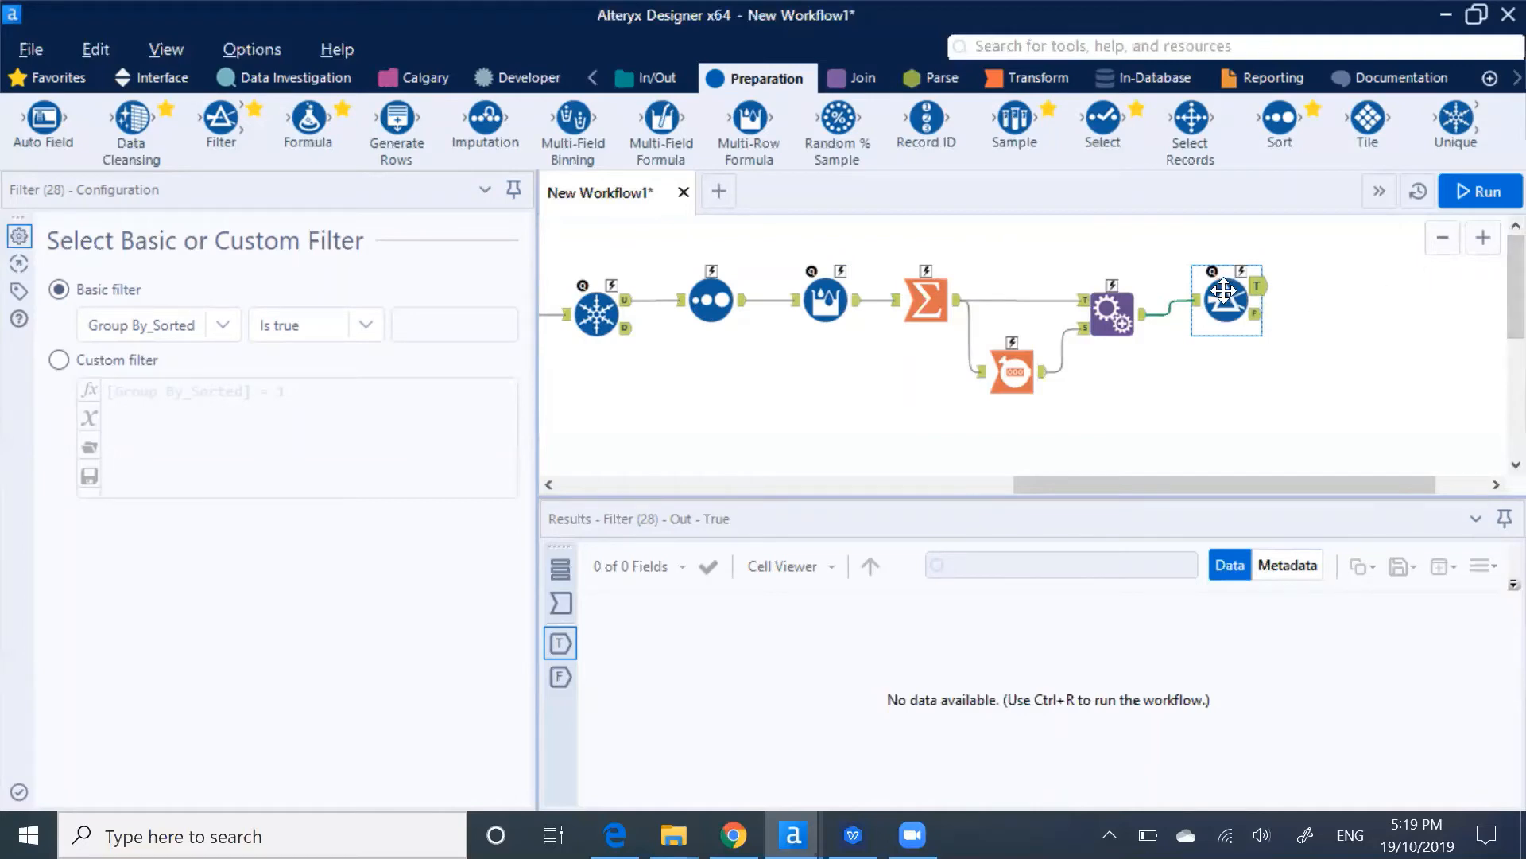
# Switch the filter to a custom expression and extend it to [Group By_Sorted] = 1 AND [Count]=1.
pyautogui.click(59, 361)
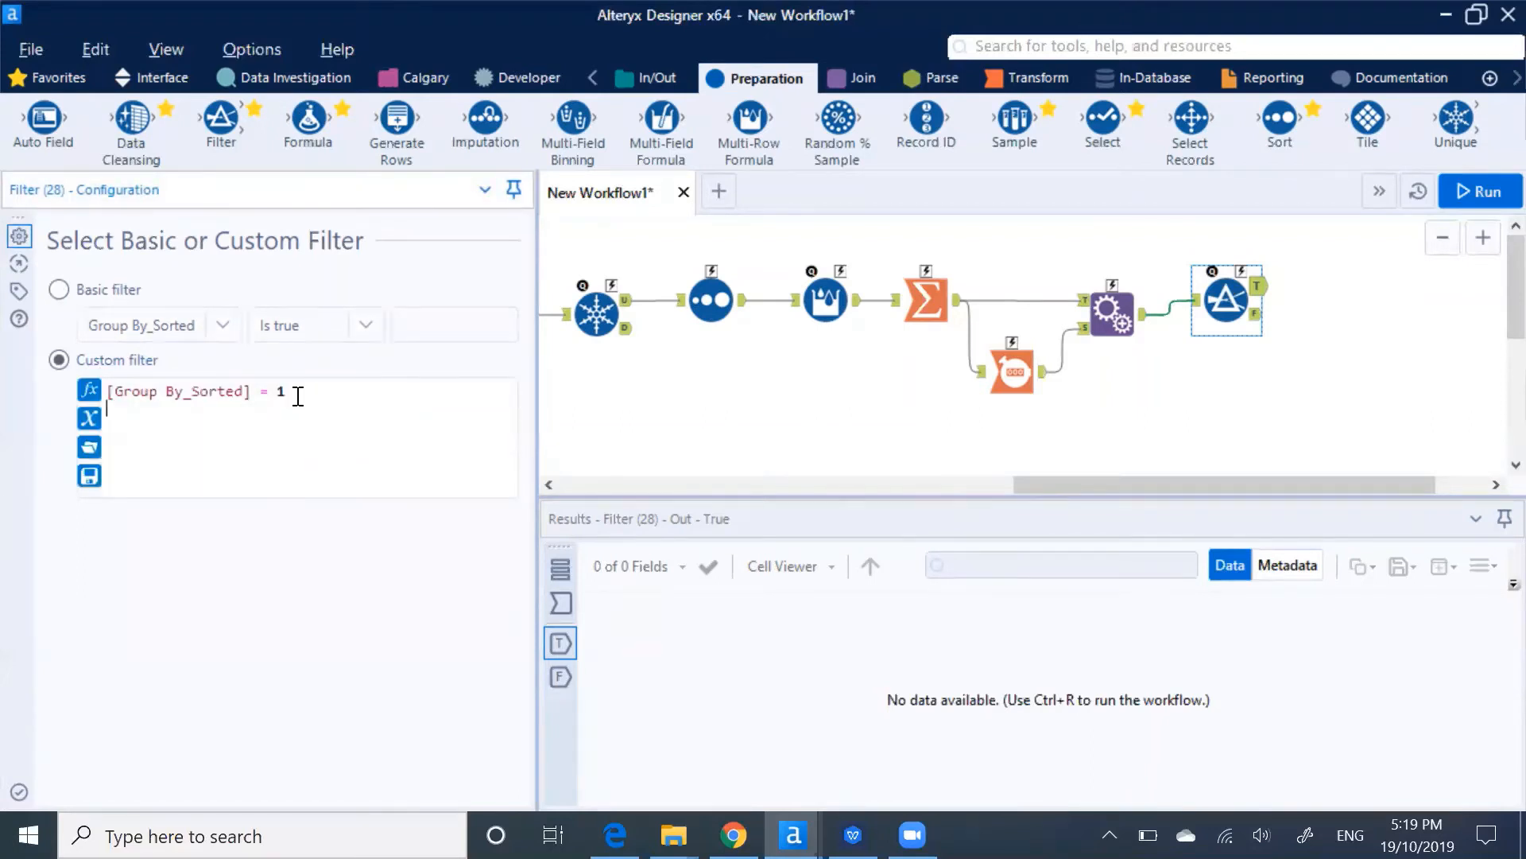
pyautogui.press('Return')
pyautogui.write('AND ')
pyautogui.write('[C')
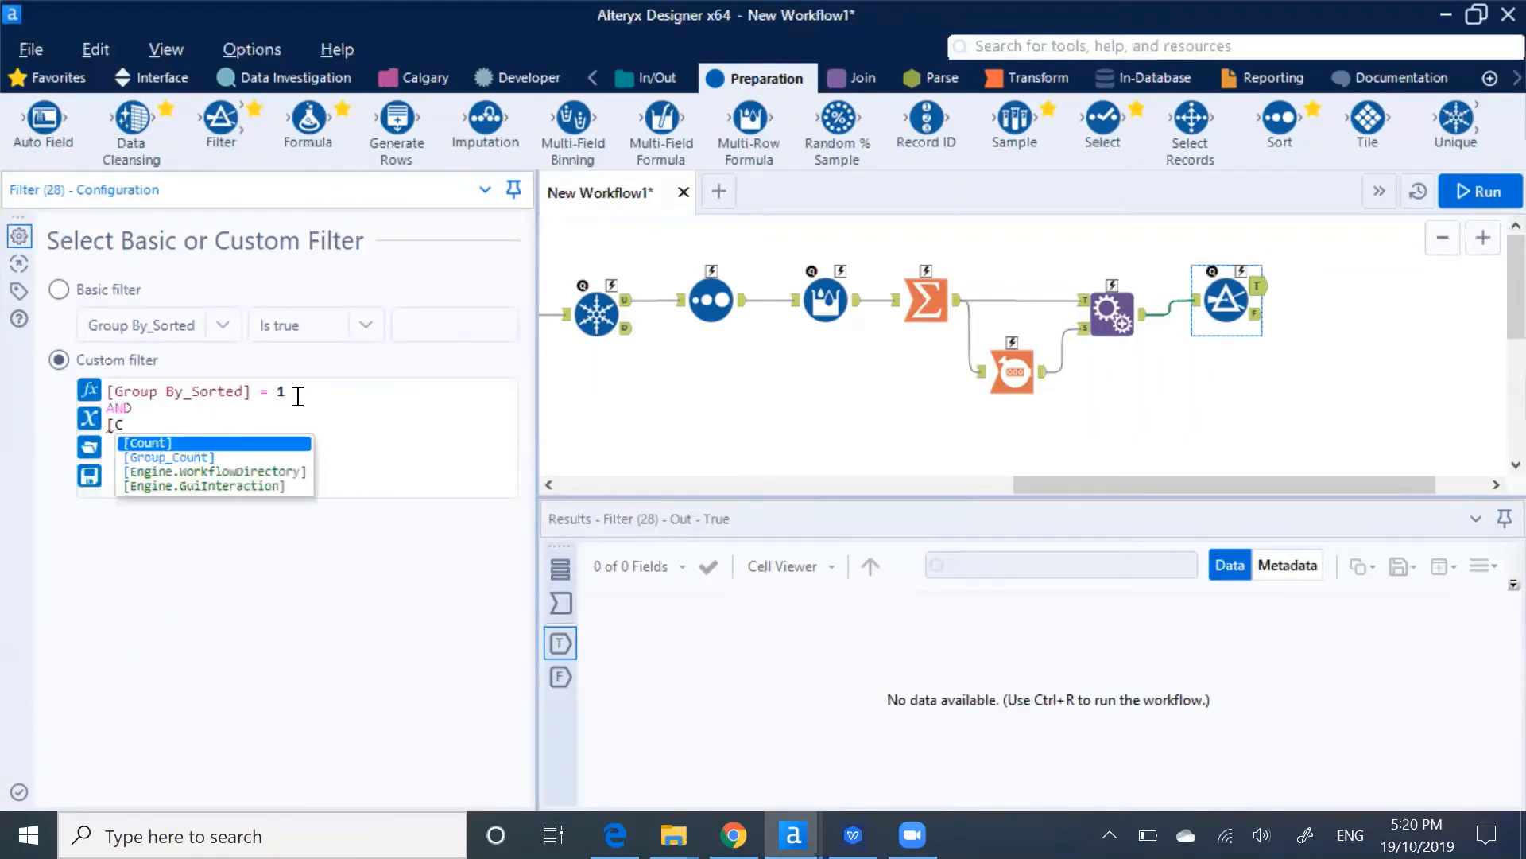
pyautogui.press('Return')
pyautogui.write('=1')
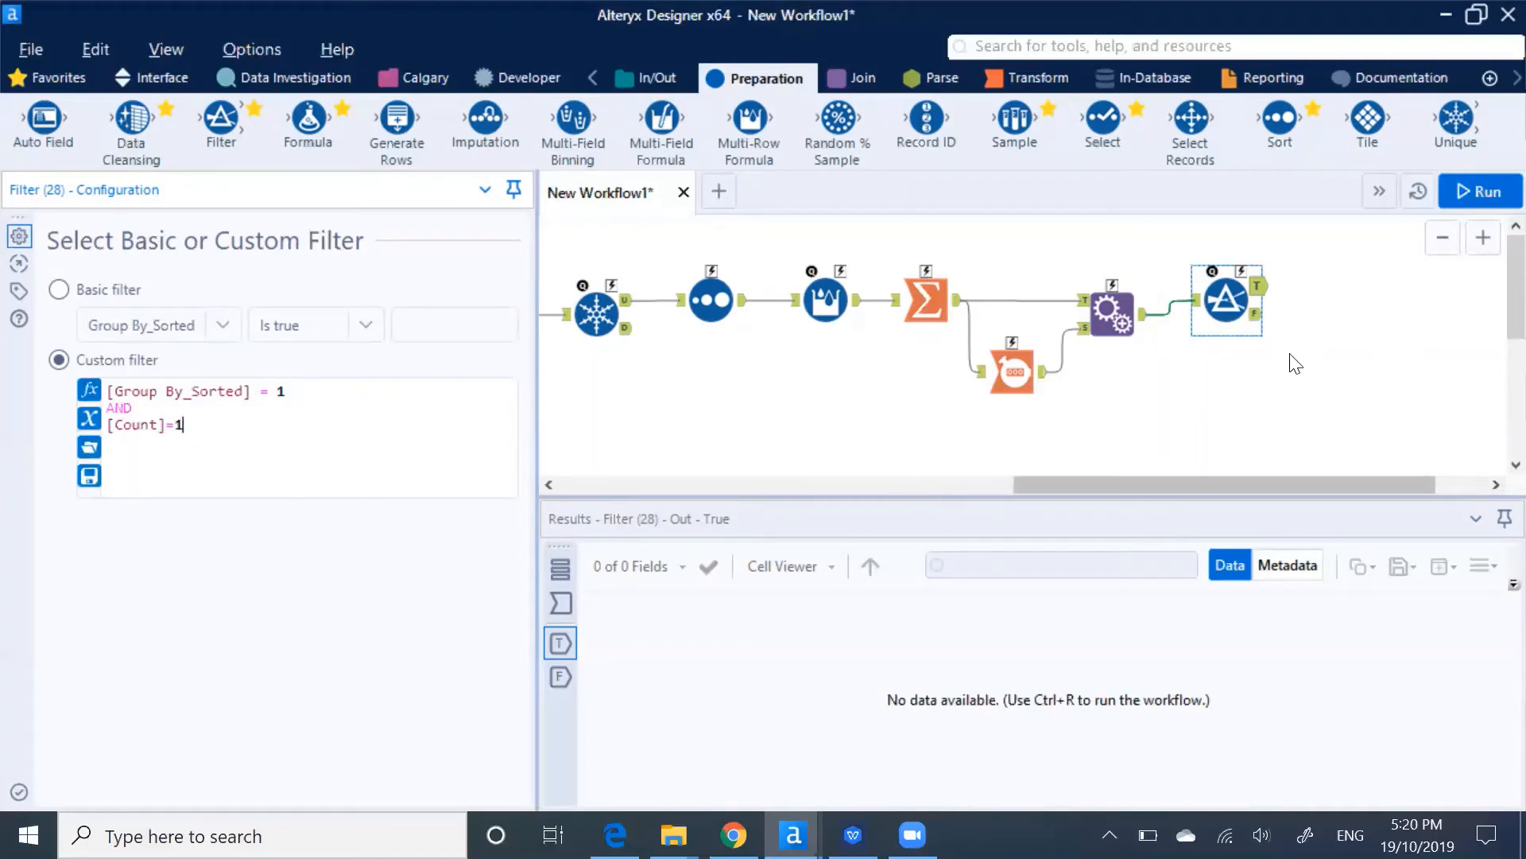
pyautogui.click(1222, 297)
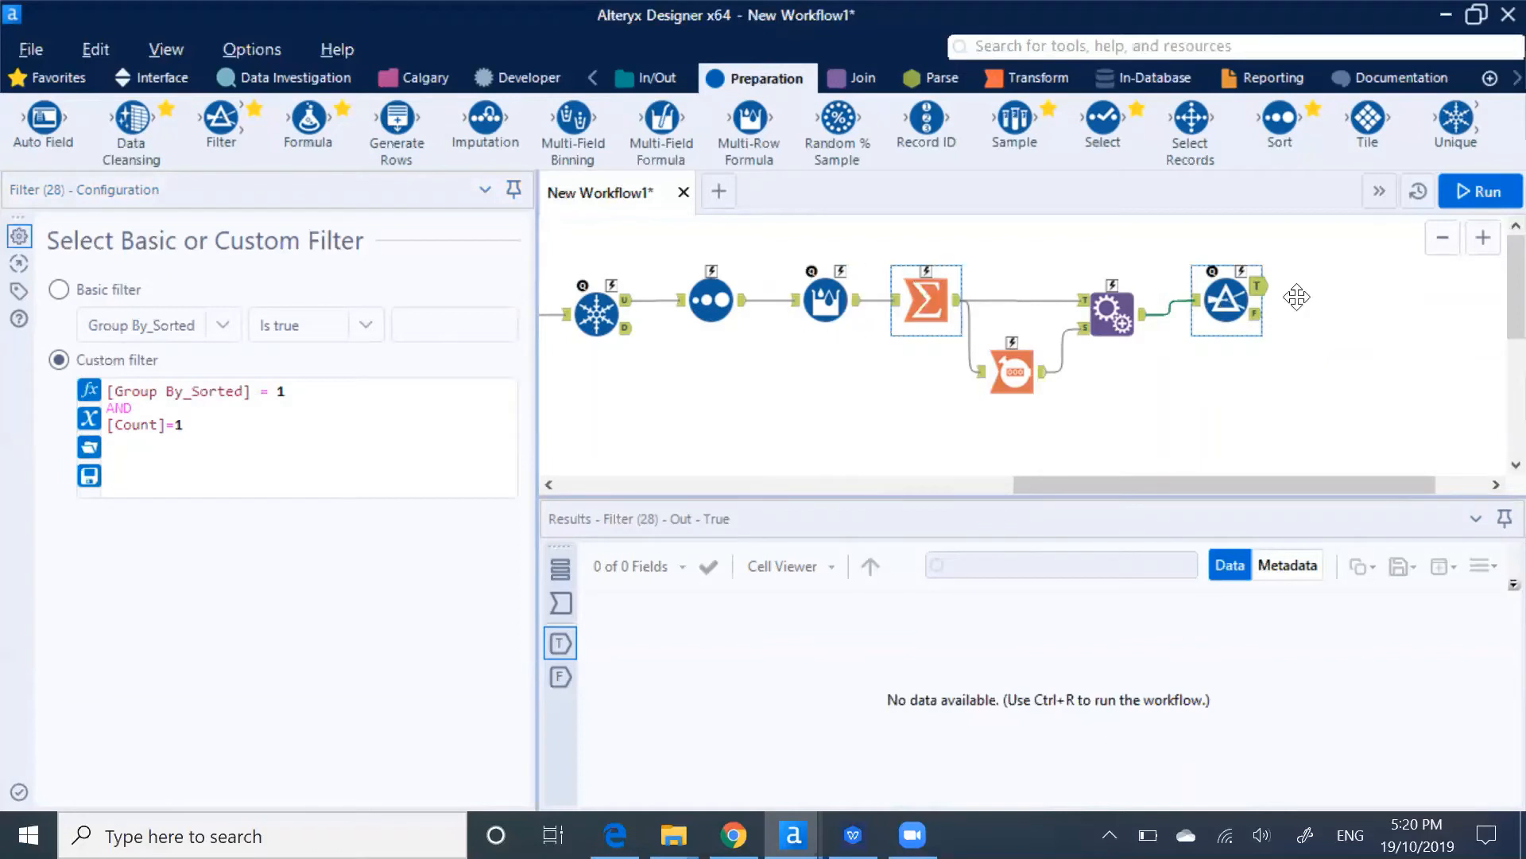
# Add an Append Fields tool with the Filter's True output as source and the Multi-Row Formula output as target.
pyautogui.click(849, 78)
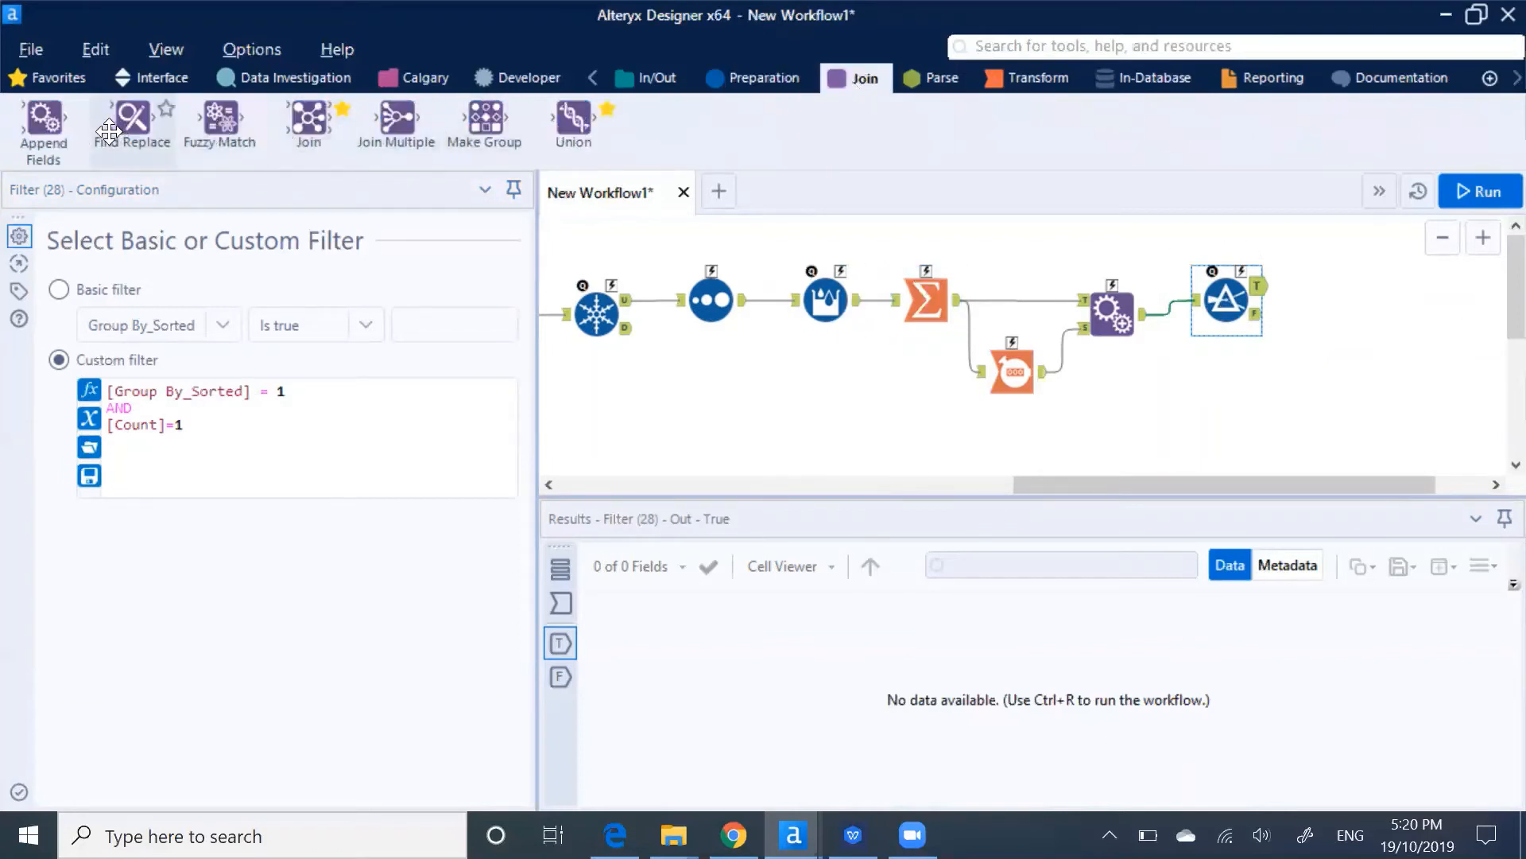
pyautogui.moveTo(43, 127); pyautogui.dragTo(1367, 261)
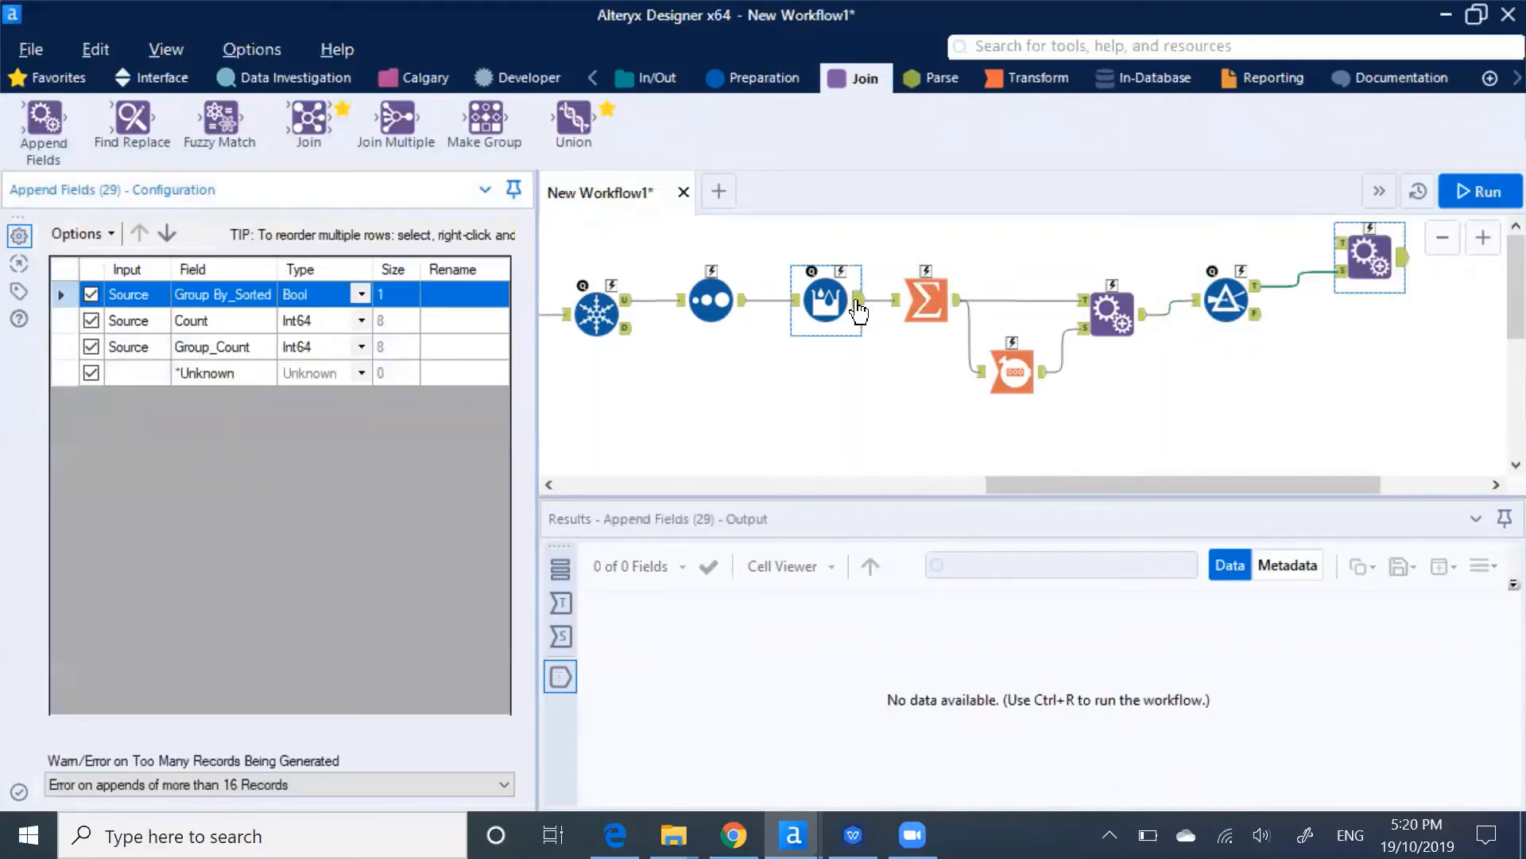
pyautogui.moveTo(859, 302); pyautogui.dragTo(1339, 243)
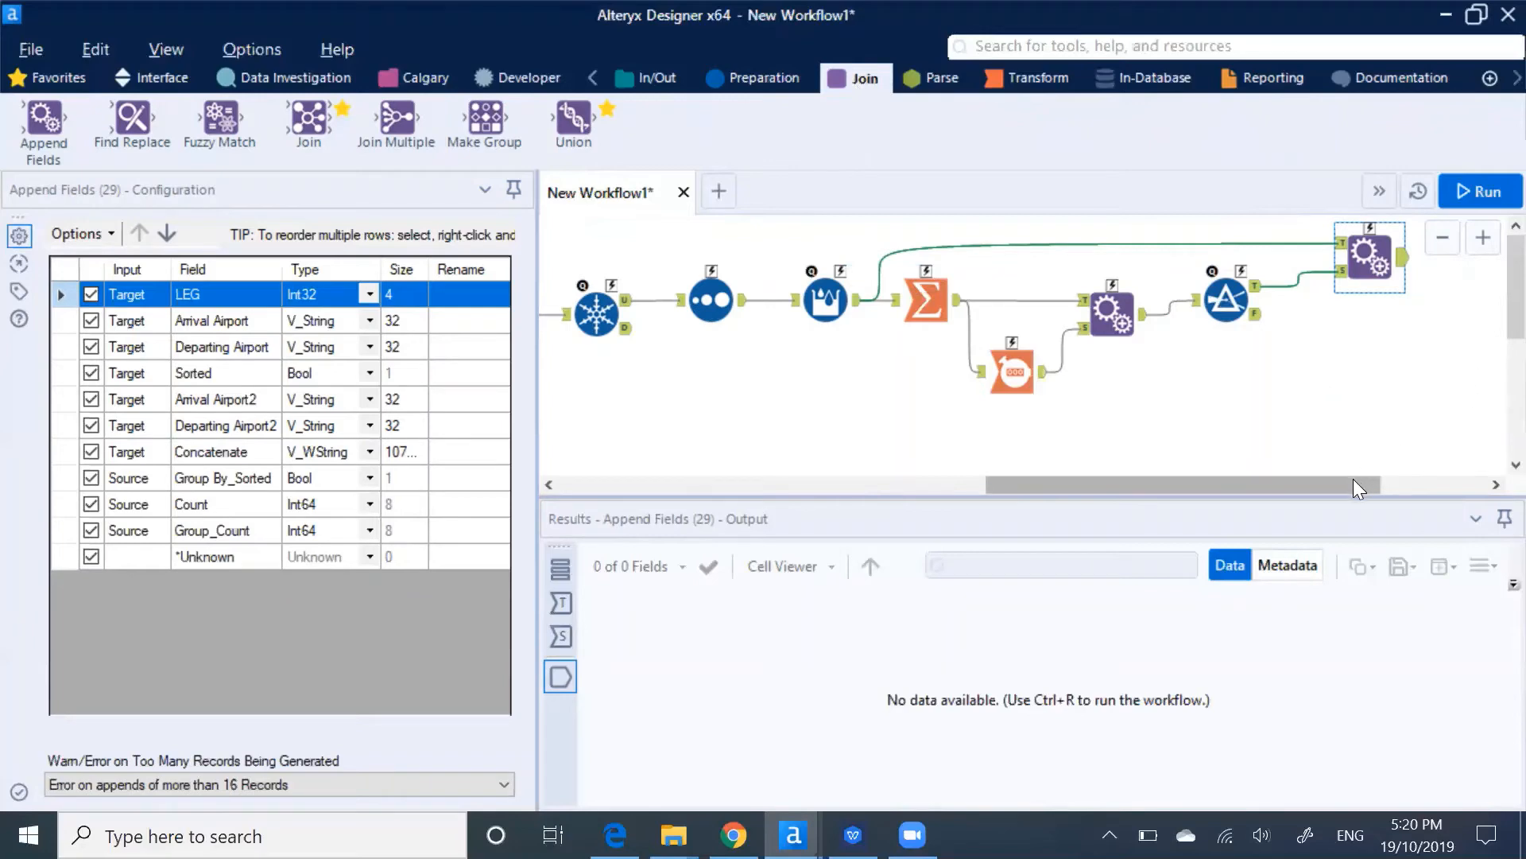
pyautogui.moveTo(1353, 479); pyautogui.dragTo(1415, 463)
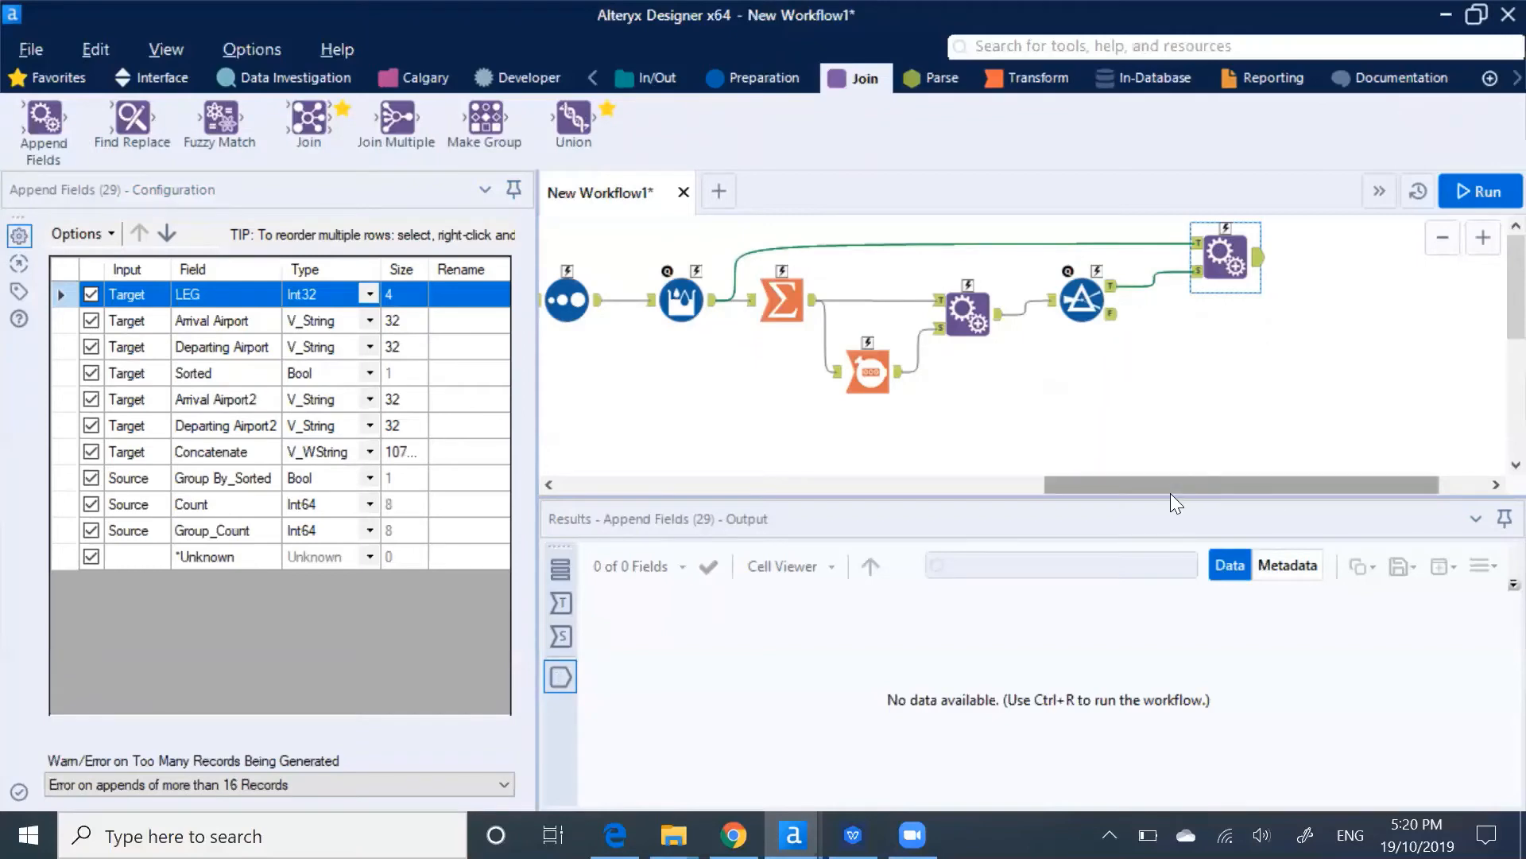
# Connect a second Filter tool to the first Filter's False output and set its condition to Group By_Sorted is false.
pyautogui.click(1082, 302)
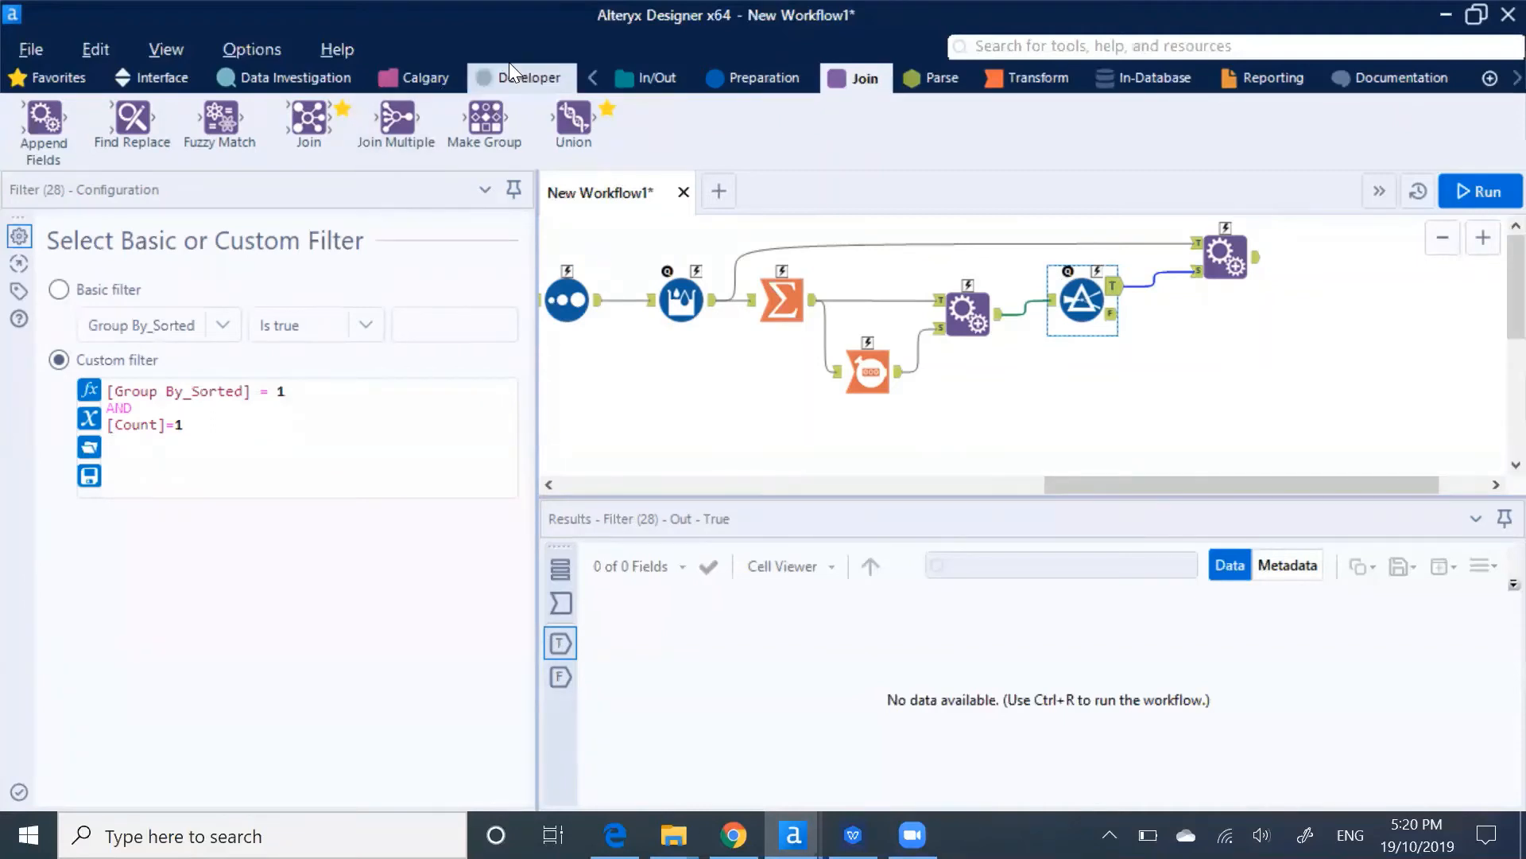
pyautogui.click(759, 78)
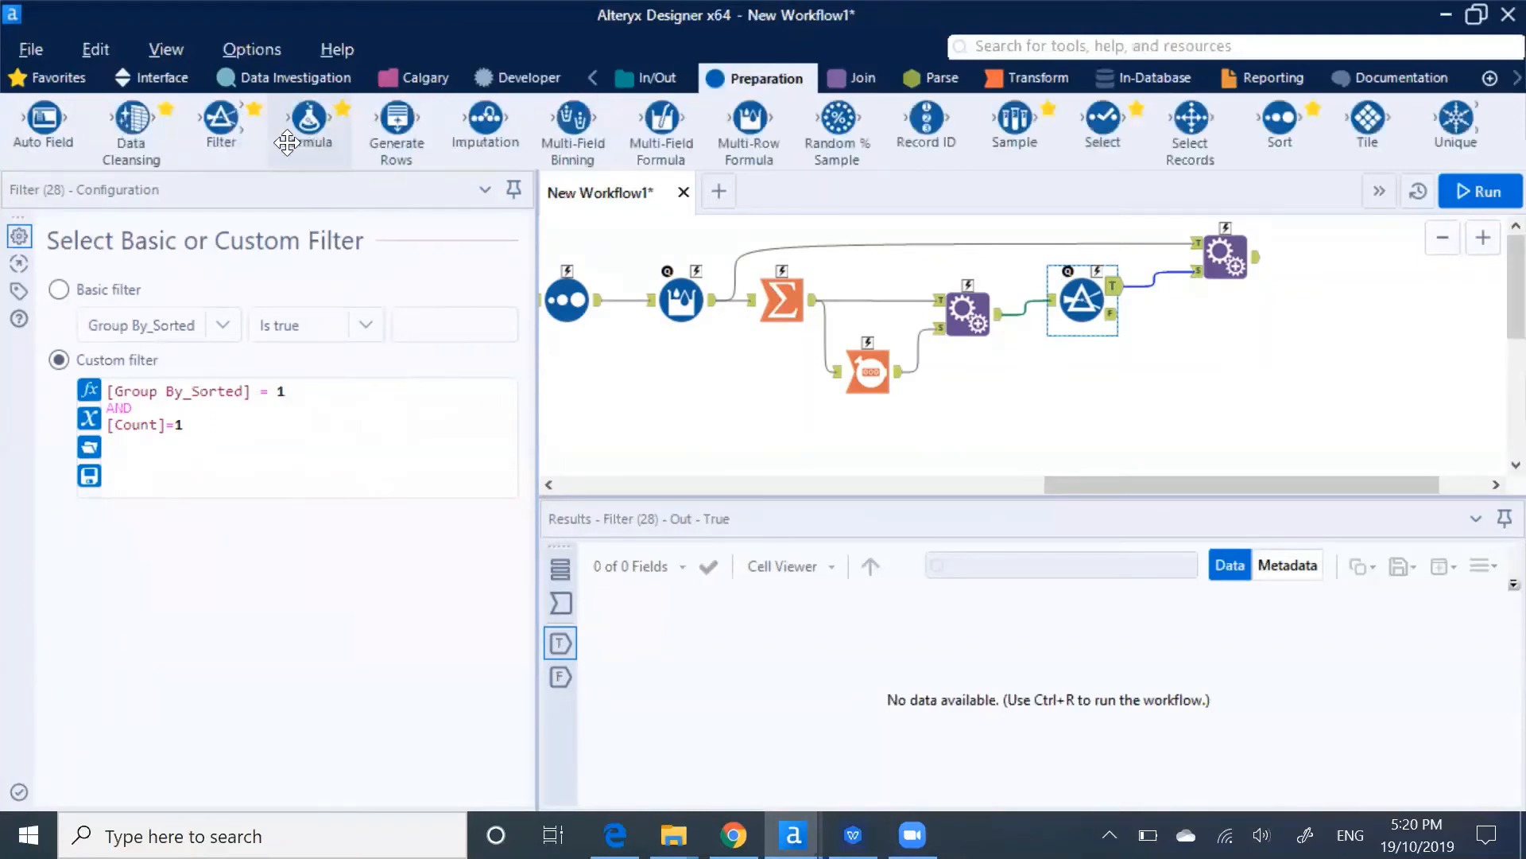
pyautogui.moveTo(221, 121); pyautogui.dragTo(1197, 323)
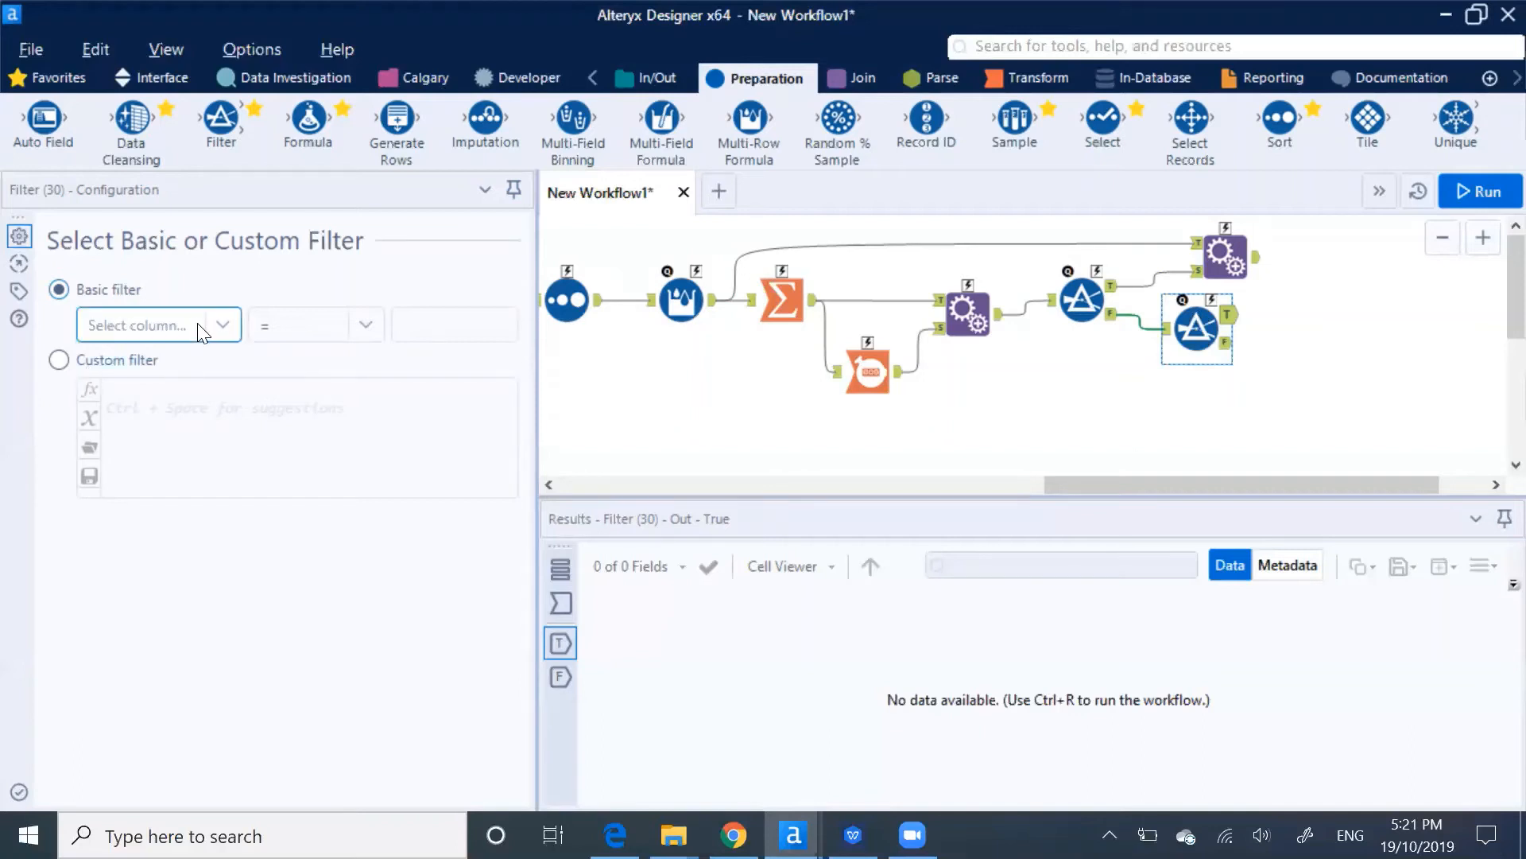
pyautogui.click(225, 332)
pyautogui.click(144, 355)
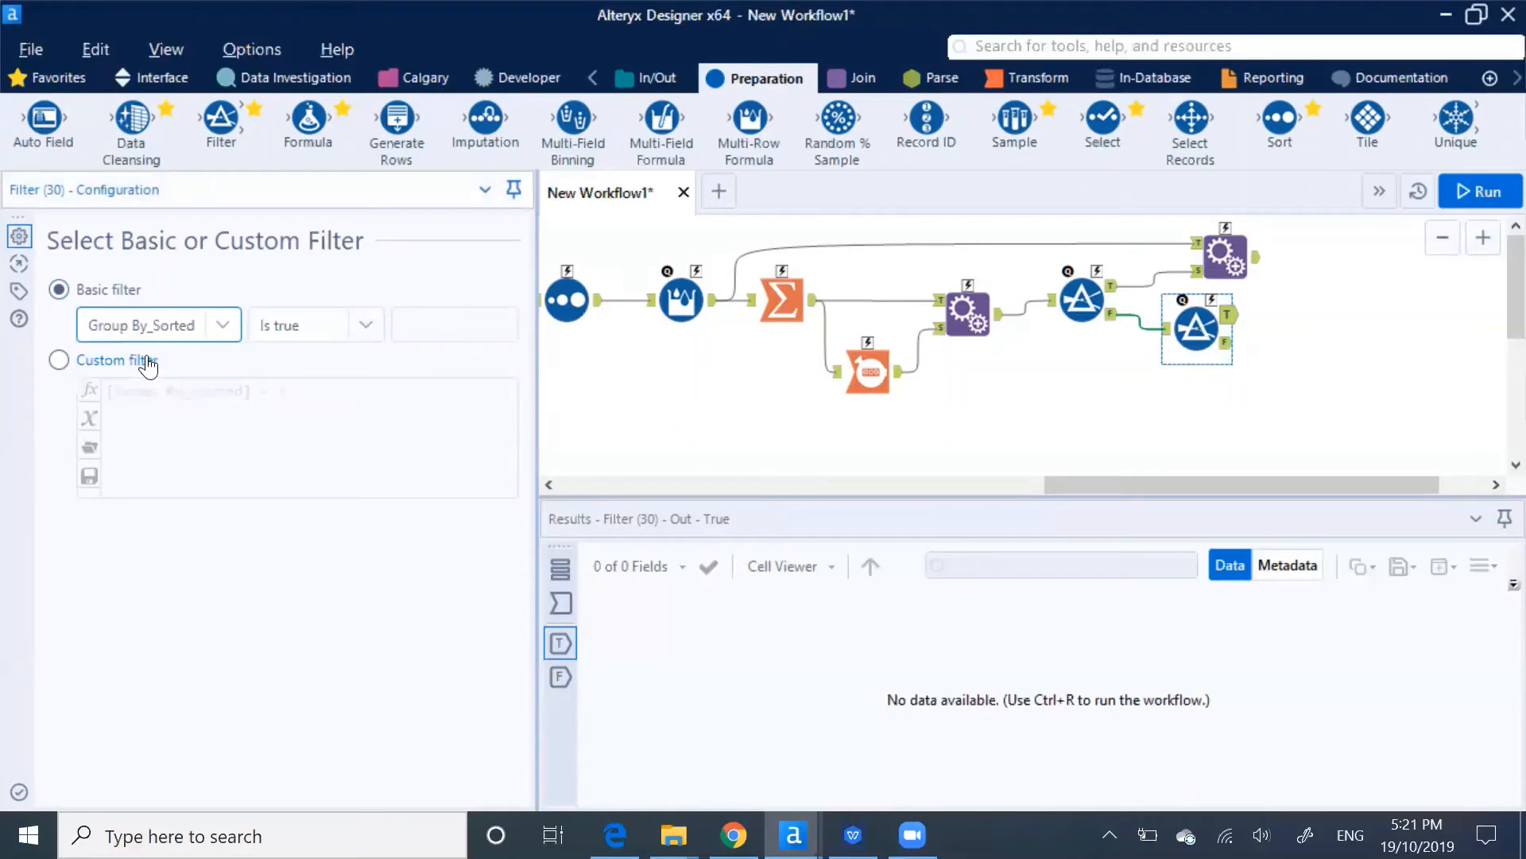
pyautogui.click(357, 327)
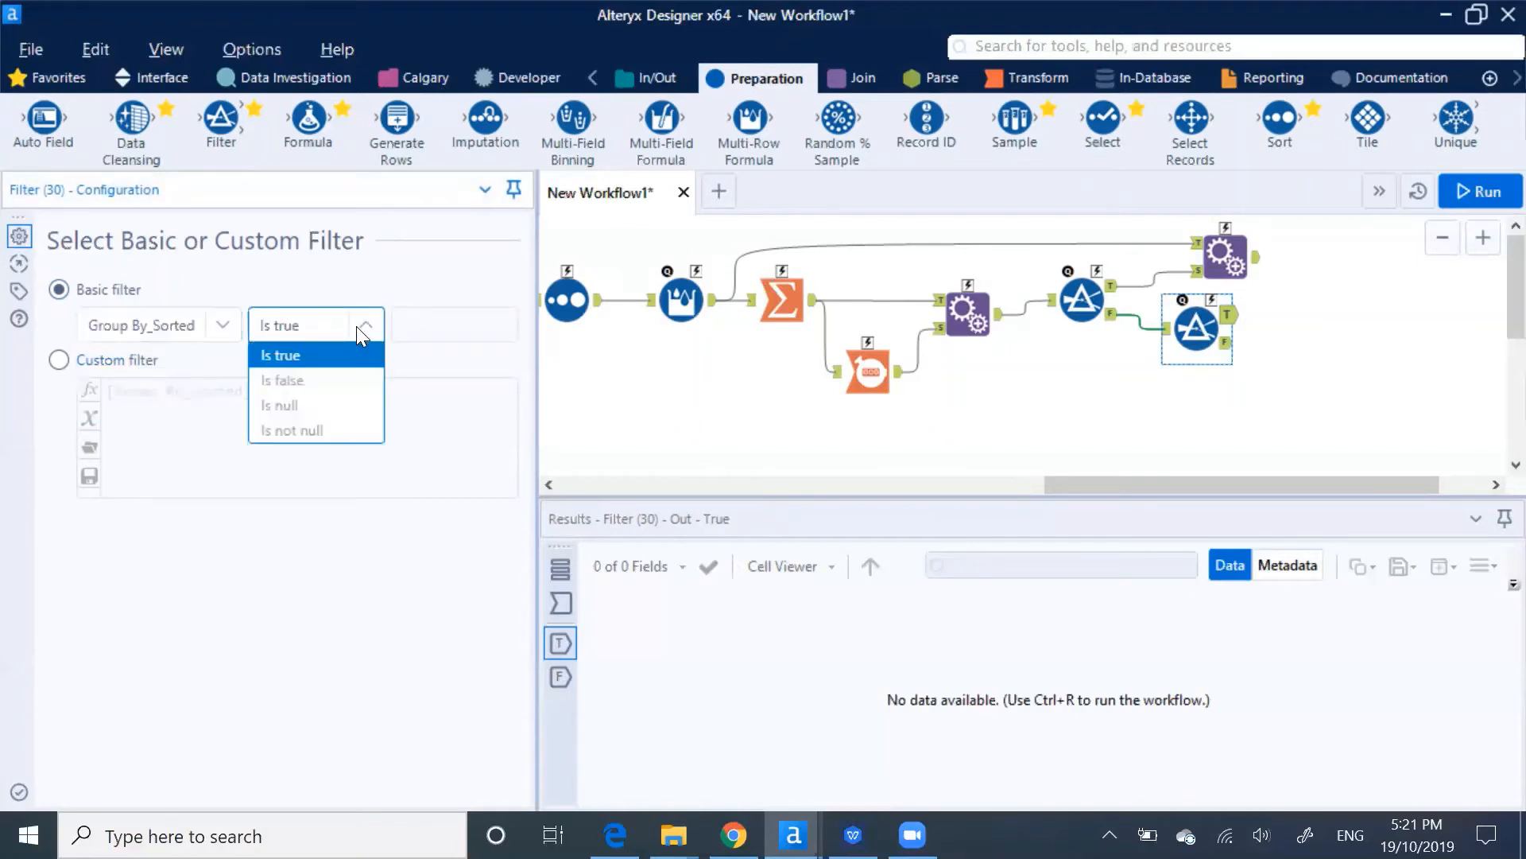
pyautogui.click(322, 380)
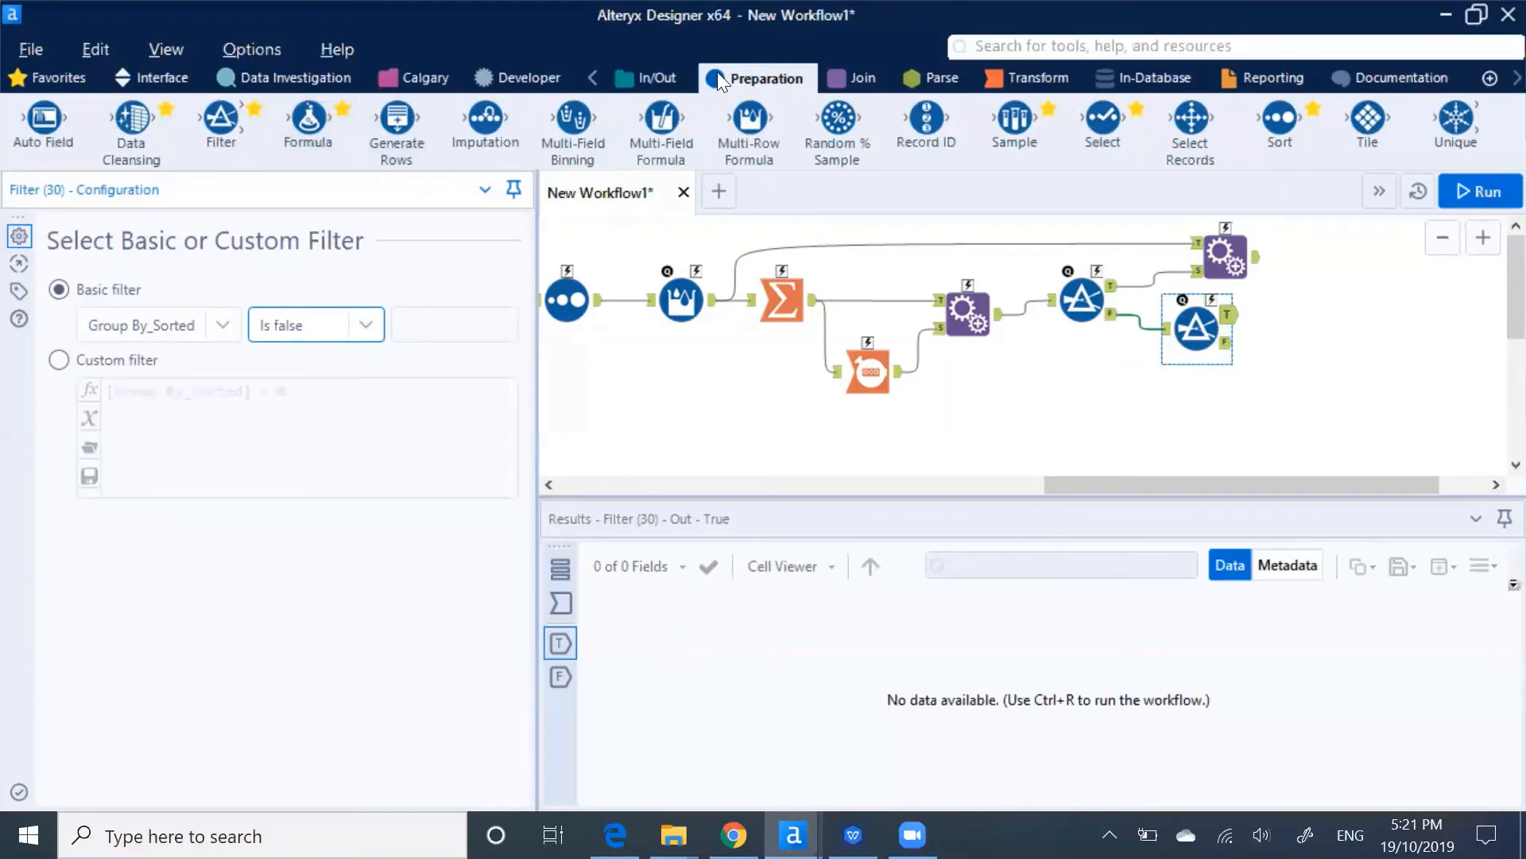
# Add another Append Fields tool, remove its automatic connection, and connect the second Filter's True output to its target input.
pyautogui.click(851, 79)
pyautogui.moveTo(43, 119); pyautogui.dragTo(1325, 341)
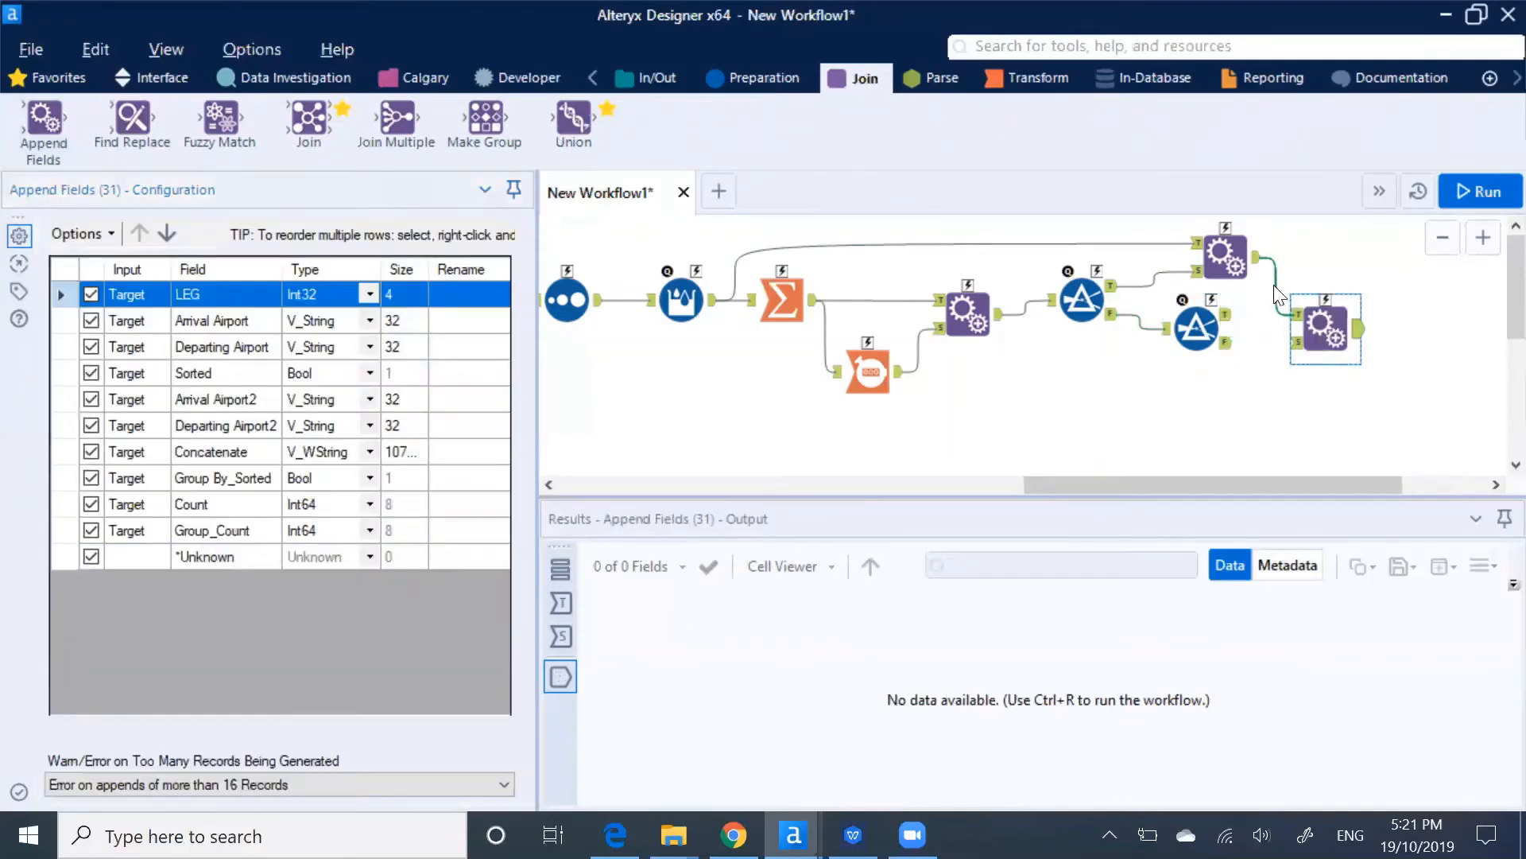
pyautogui.click(1272, 282)
pyautogui.press('Delete')
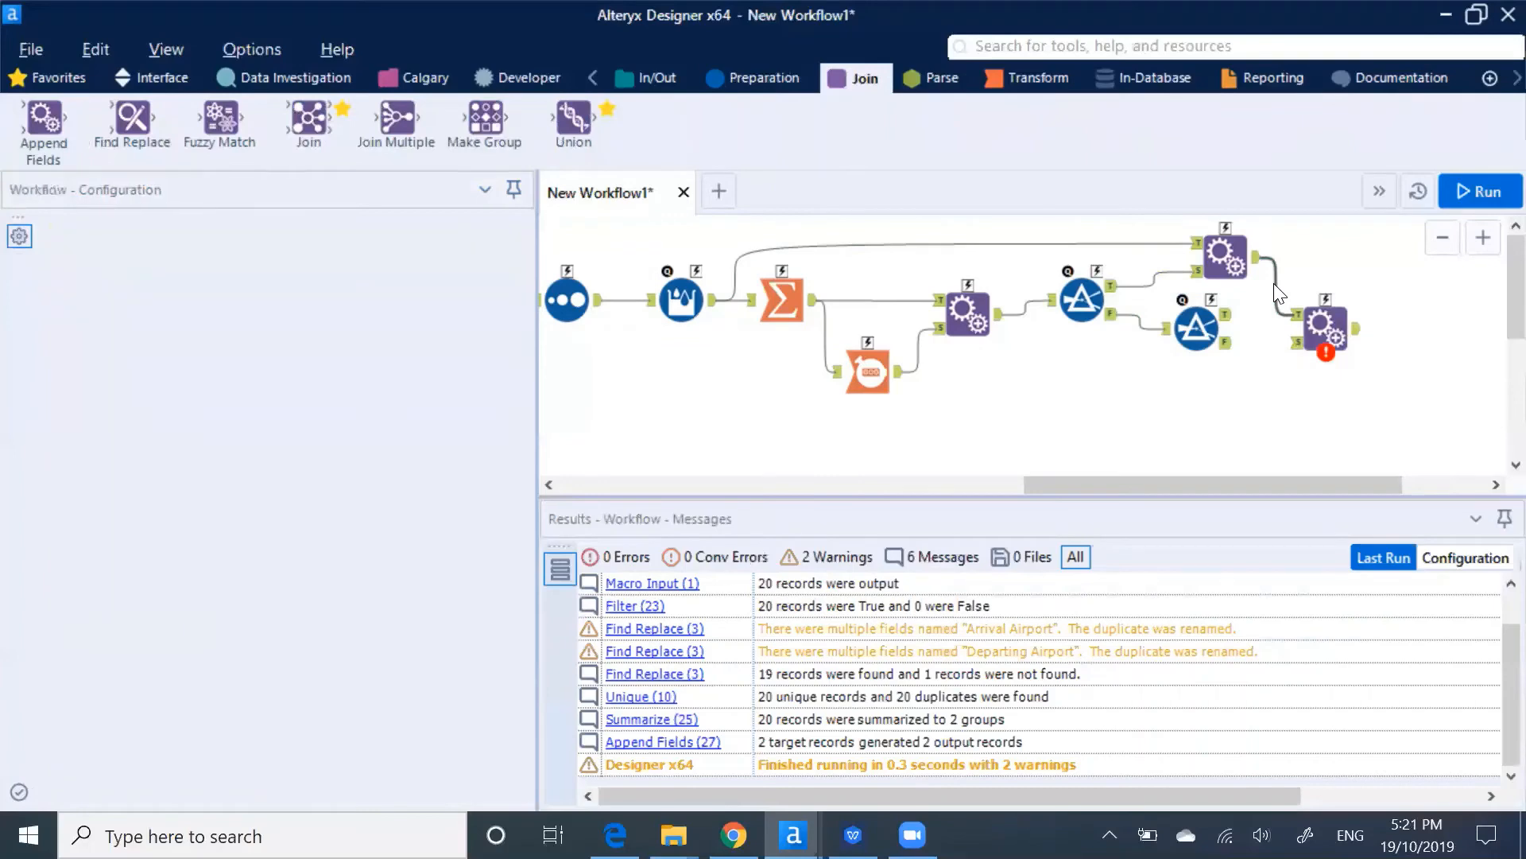
pyautogui.moveTo(1229, 315); pyautogui.dragTo(1297, 315)
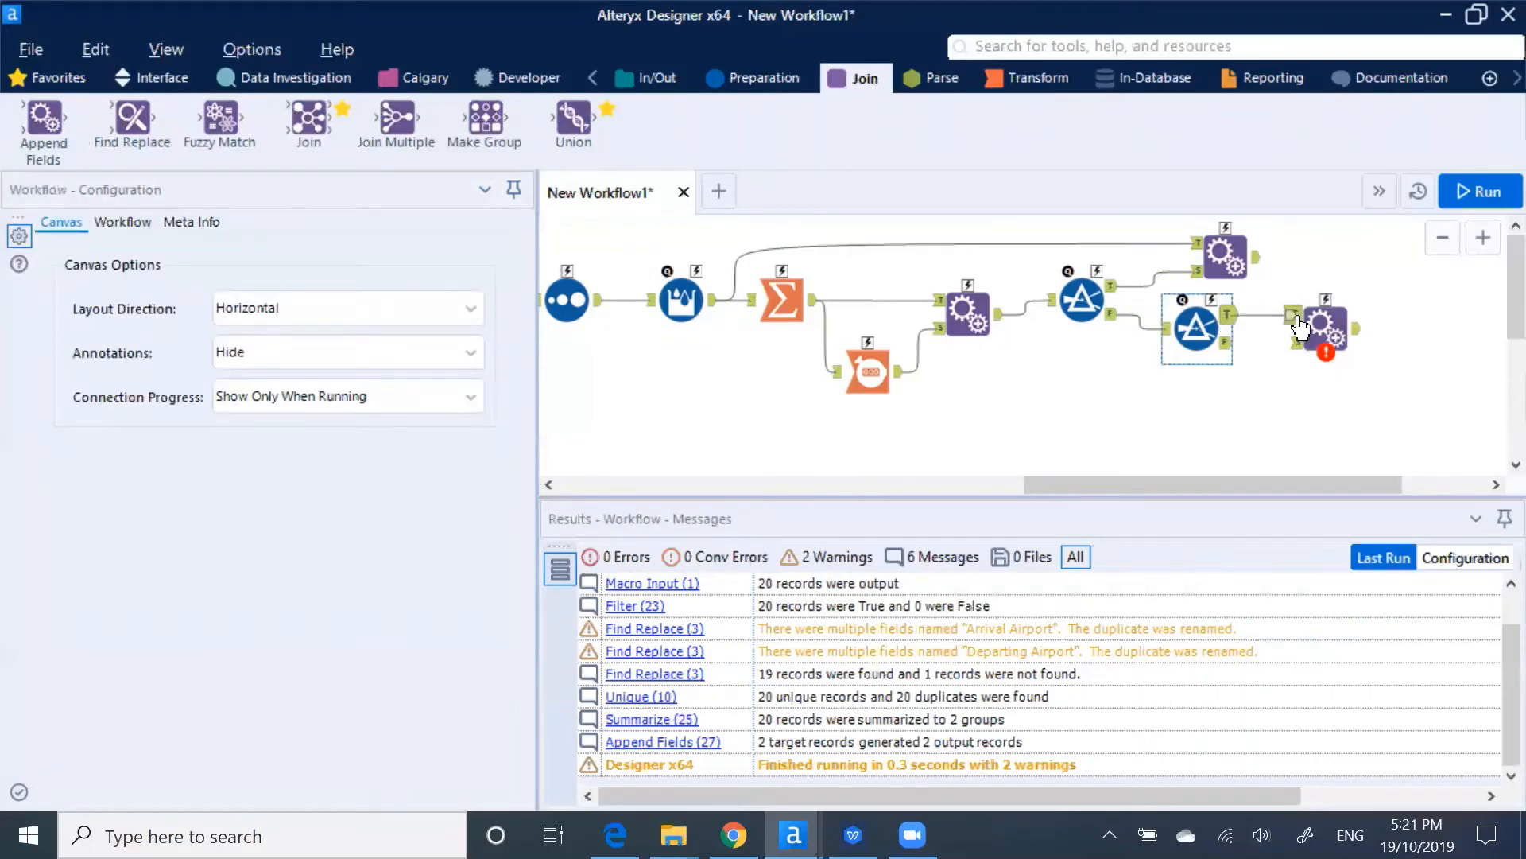
pyautogui.click(1197, 332)
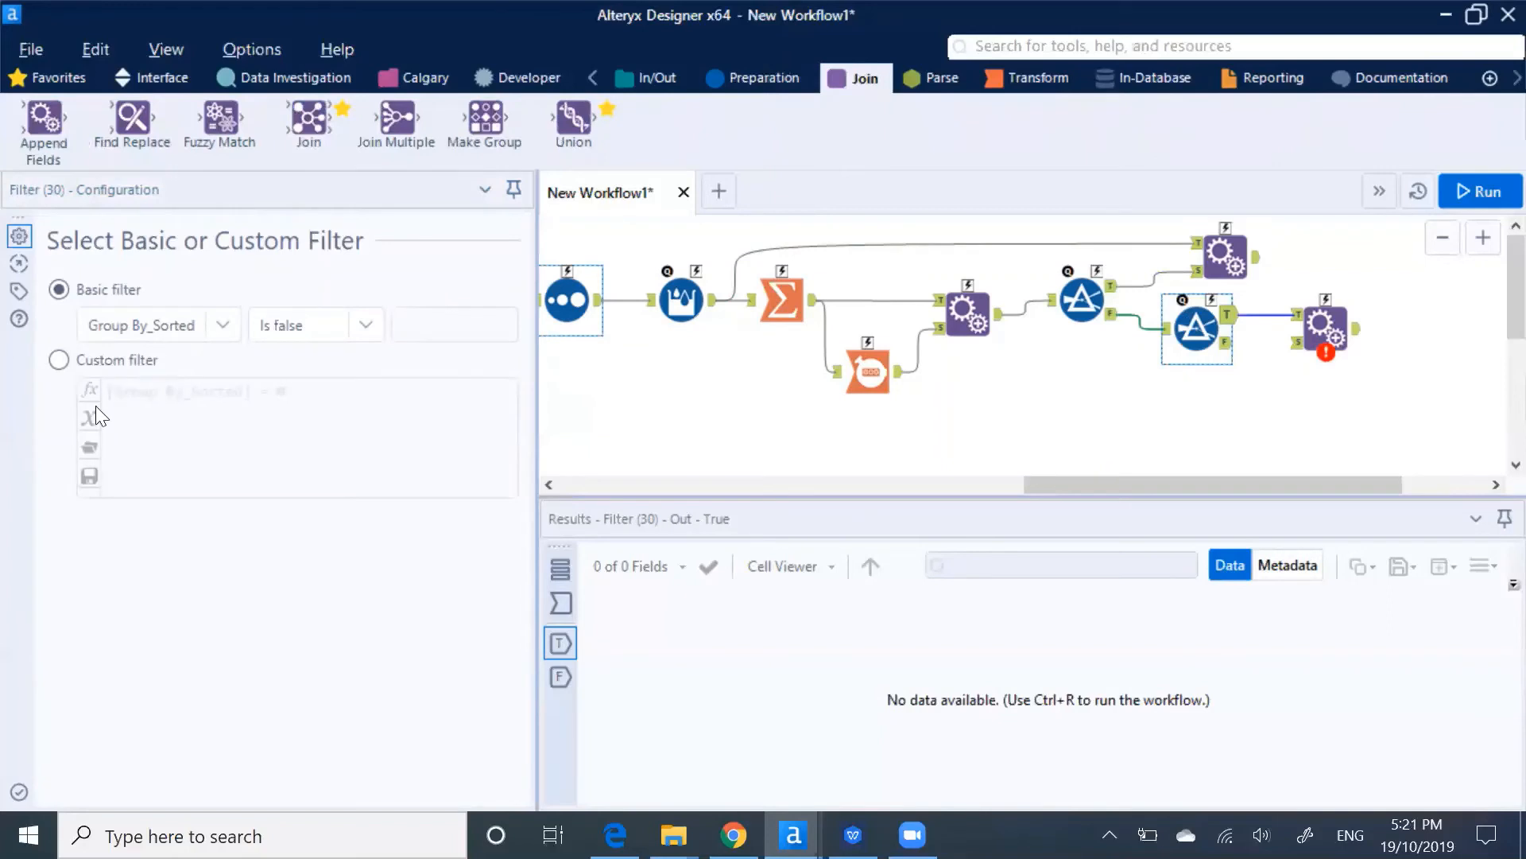
pyautogui.click(59, 359)
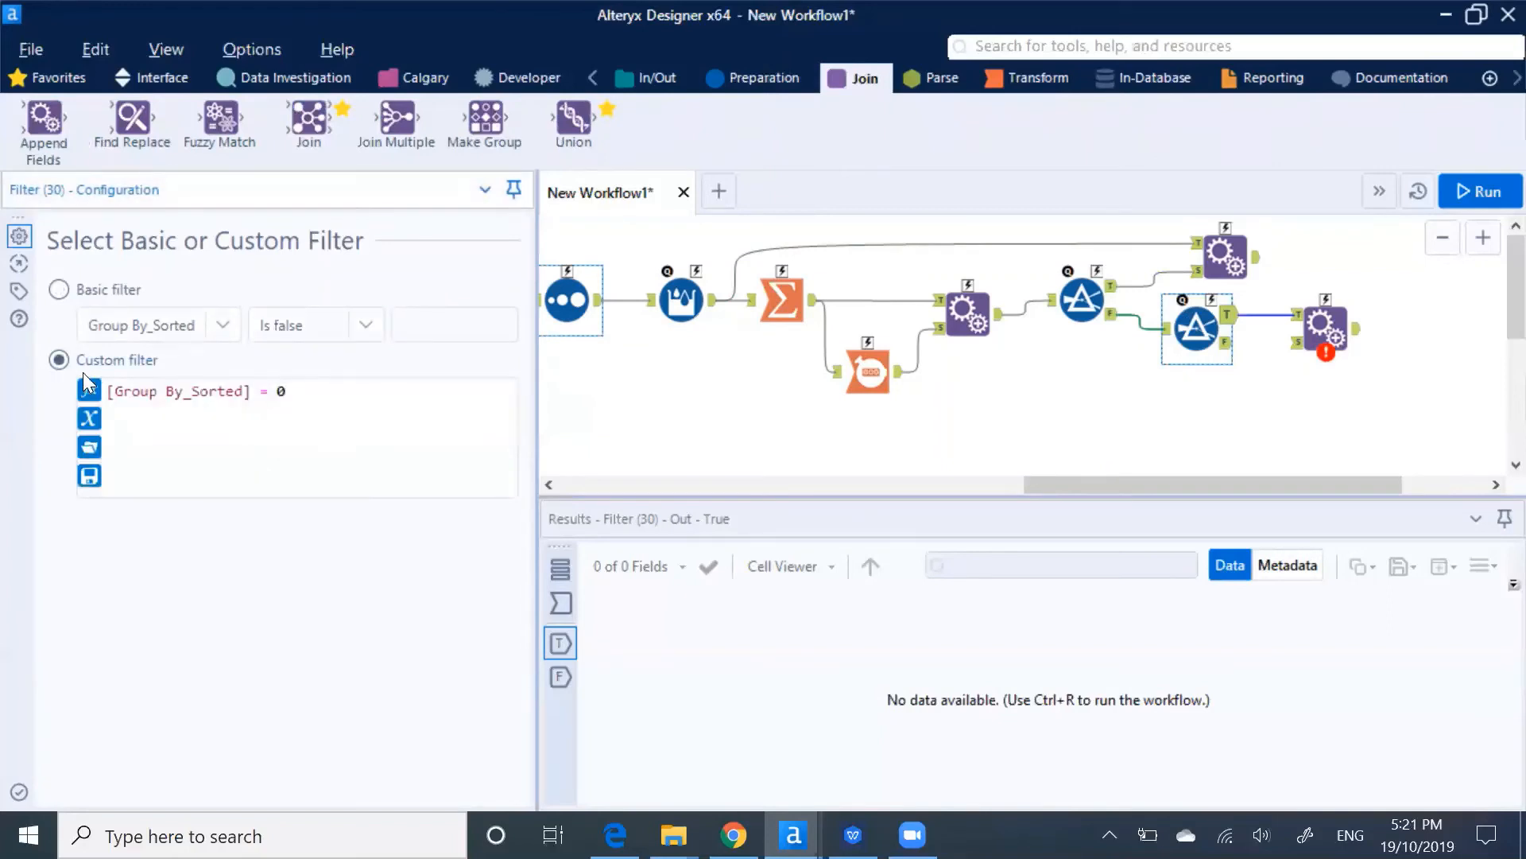
pyautogui.click(59, 289)
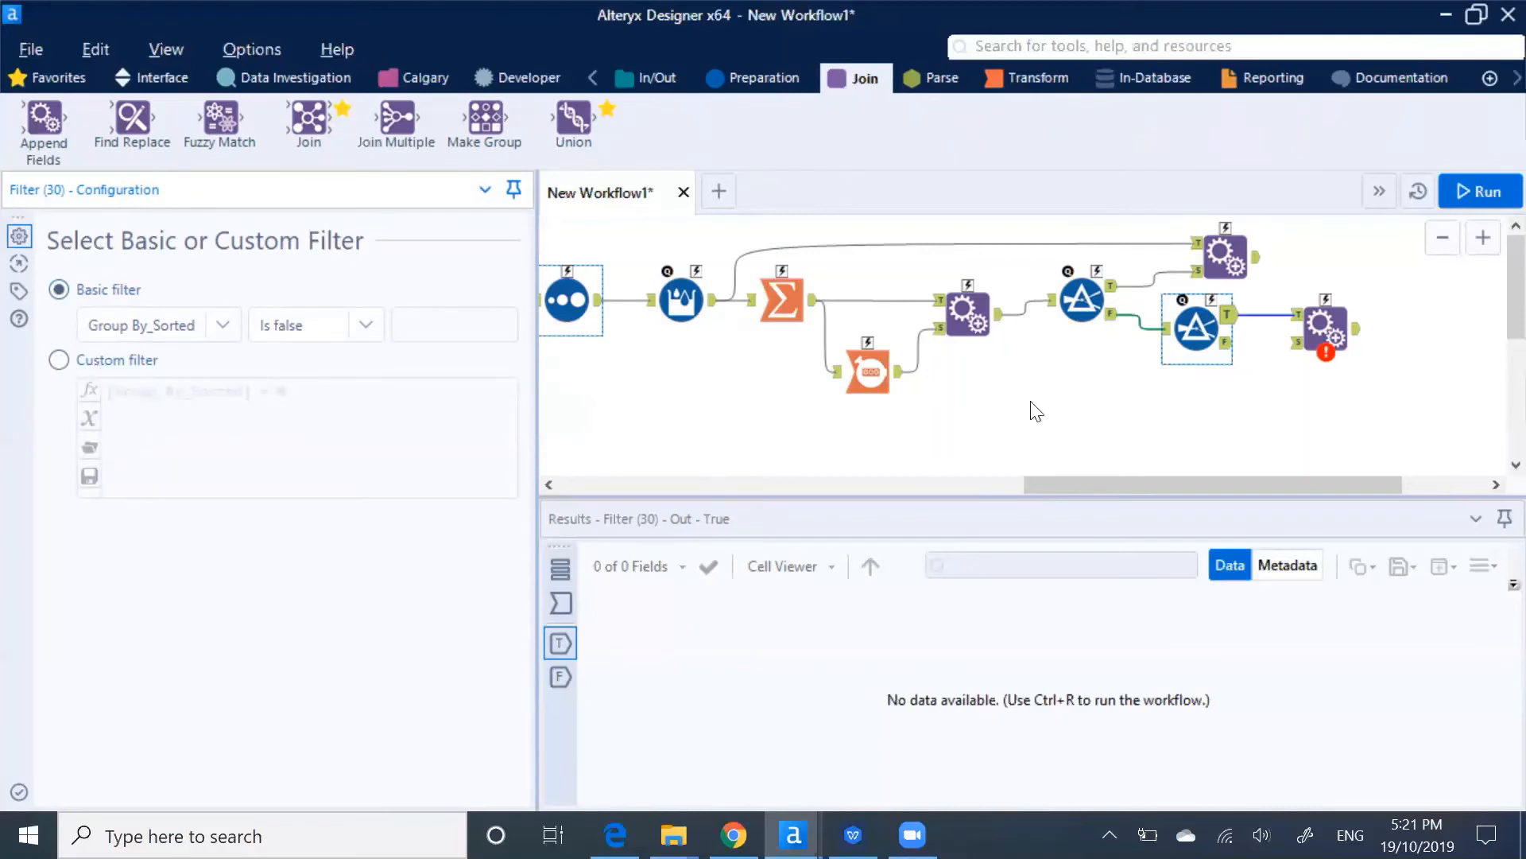
pyautogui.click(1193, 343)
pyautogui.click(1193, 328)
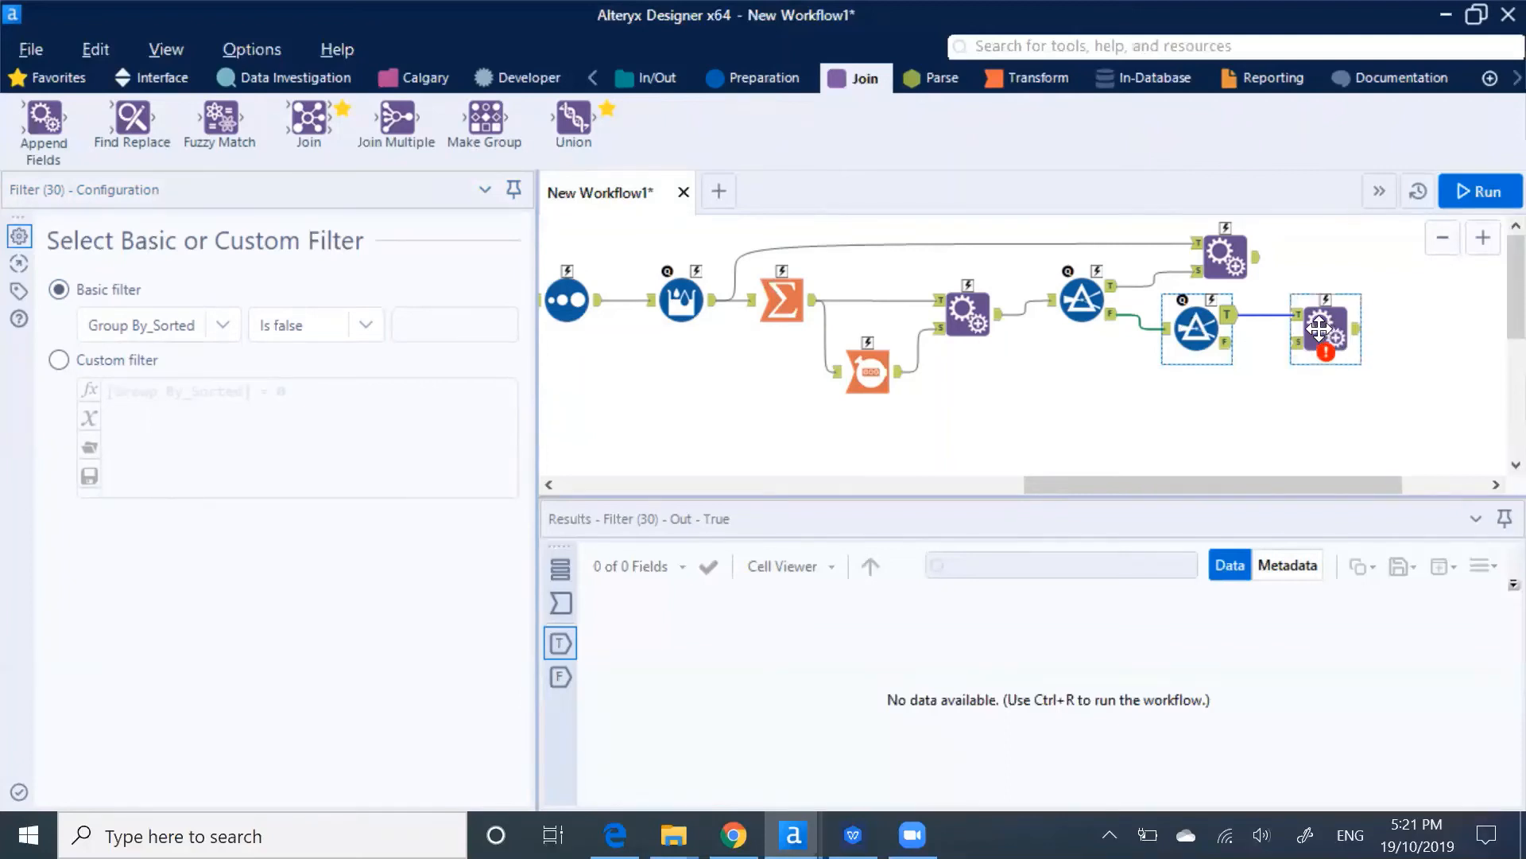
# Connect the Multi-Row Formula output to the source input of the Append Fields tool that follows the second Filter.
pyautogui.moveTo(713, 300); pyautogui.dragTo(1301, 365)
pyautogui.click(1226, 258)
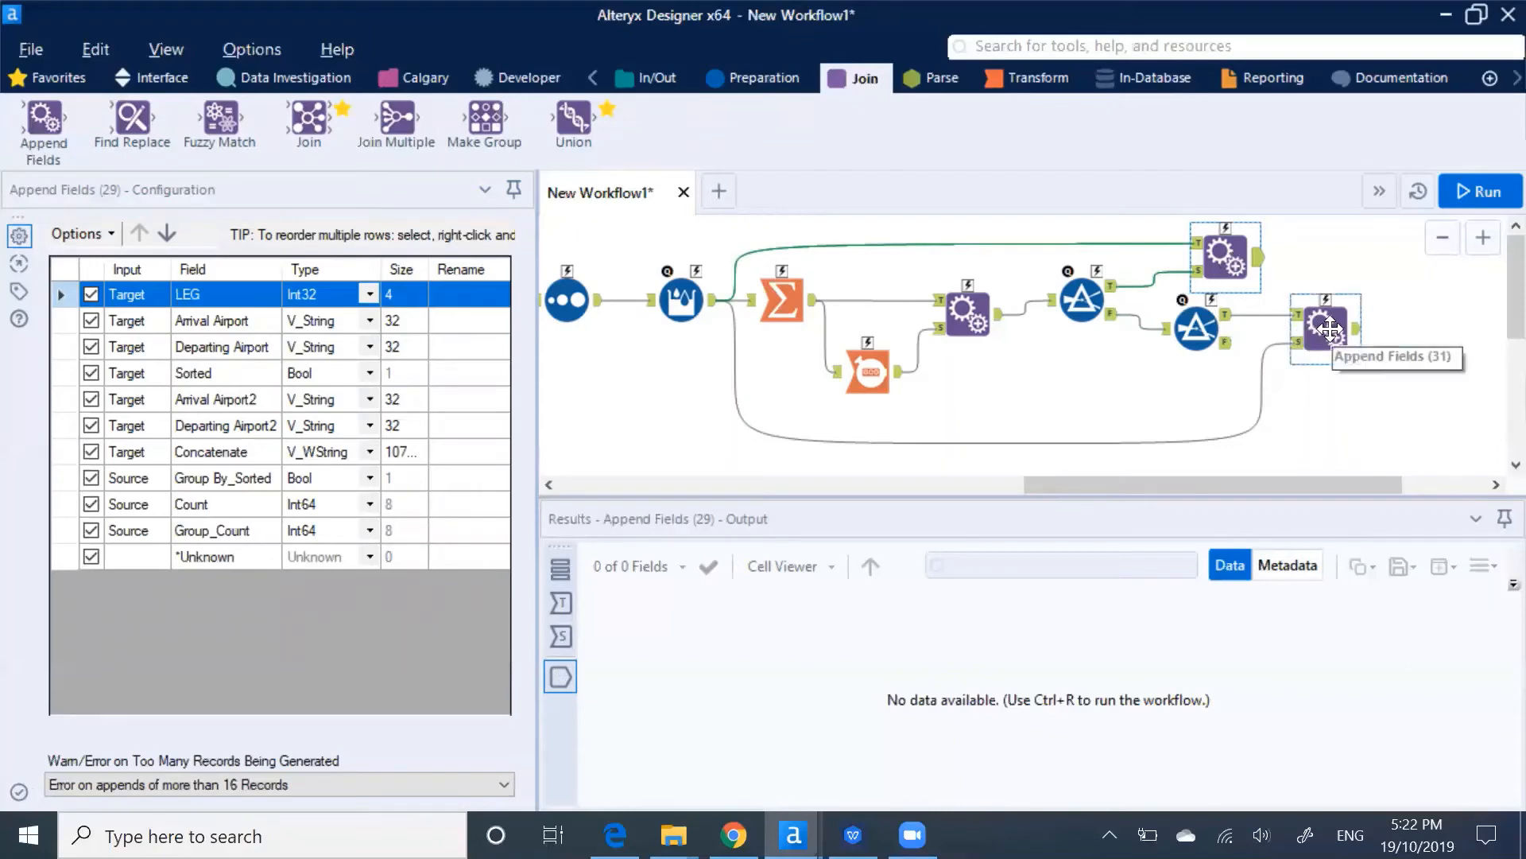
pyautogui.moveTo(1304, 479); pyautogui.dragTo(1361, 463)
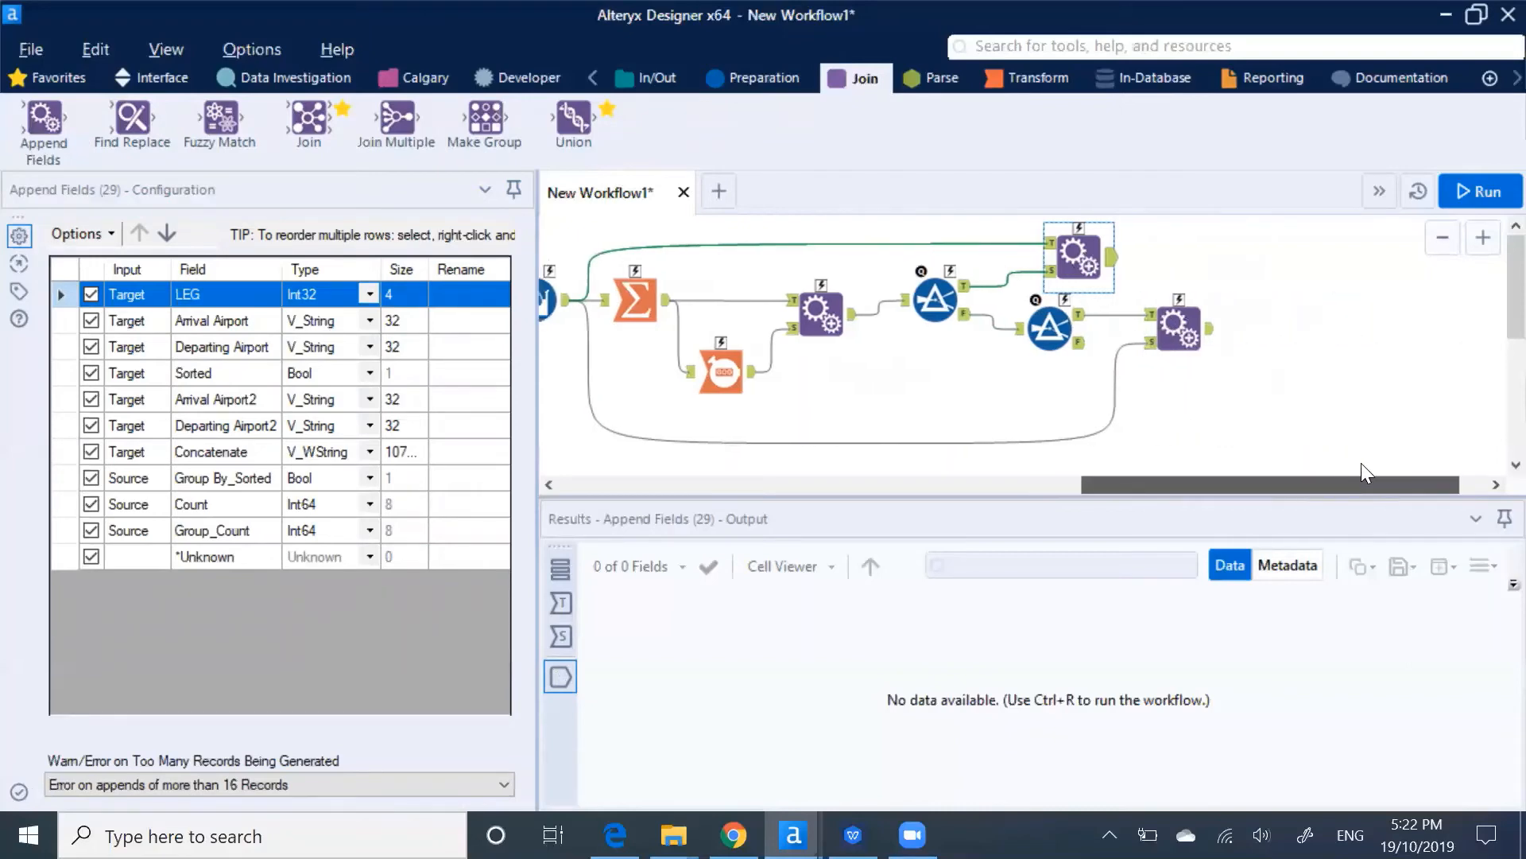
# Add a Select tool to the output of each of the two Append Fields tools that follow the Filters.
pyautogui.click(734, 74)
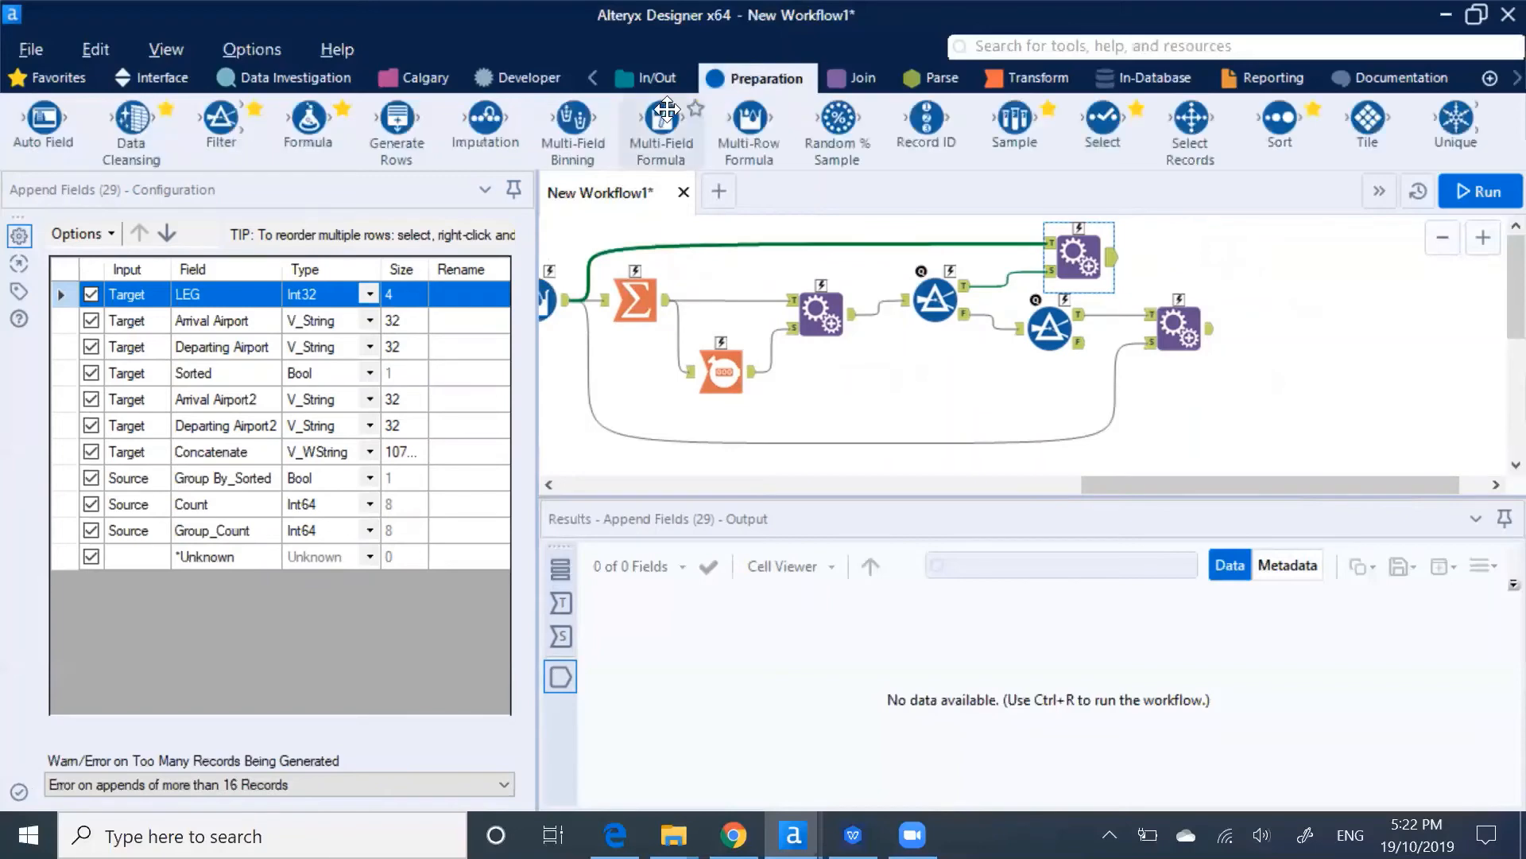
pyautogui.moveTo(1102, 119); pyautogui.dragTo(1165, 256)
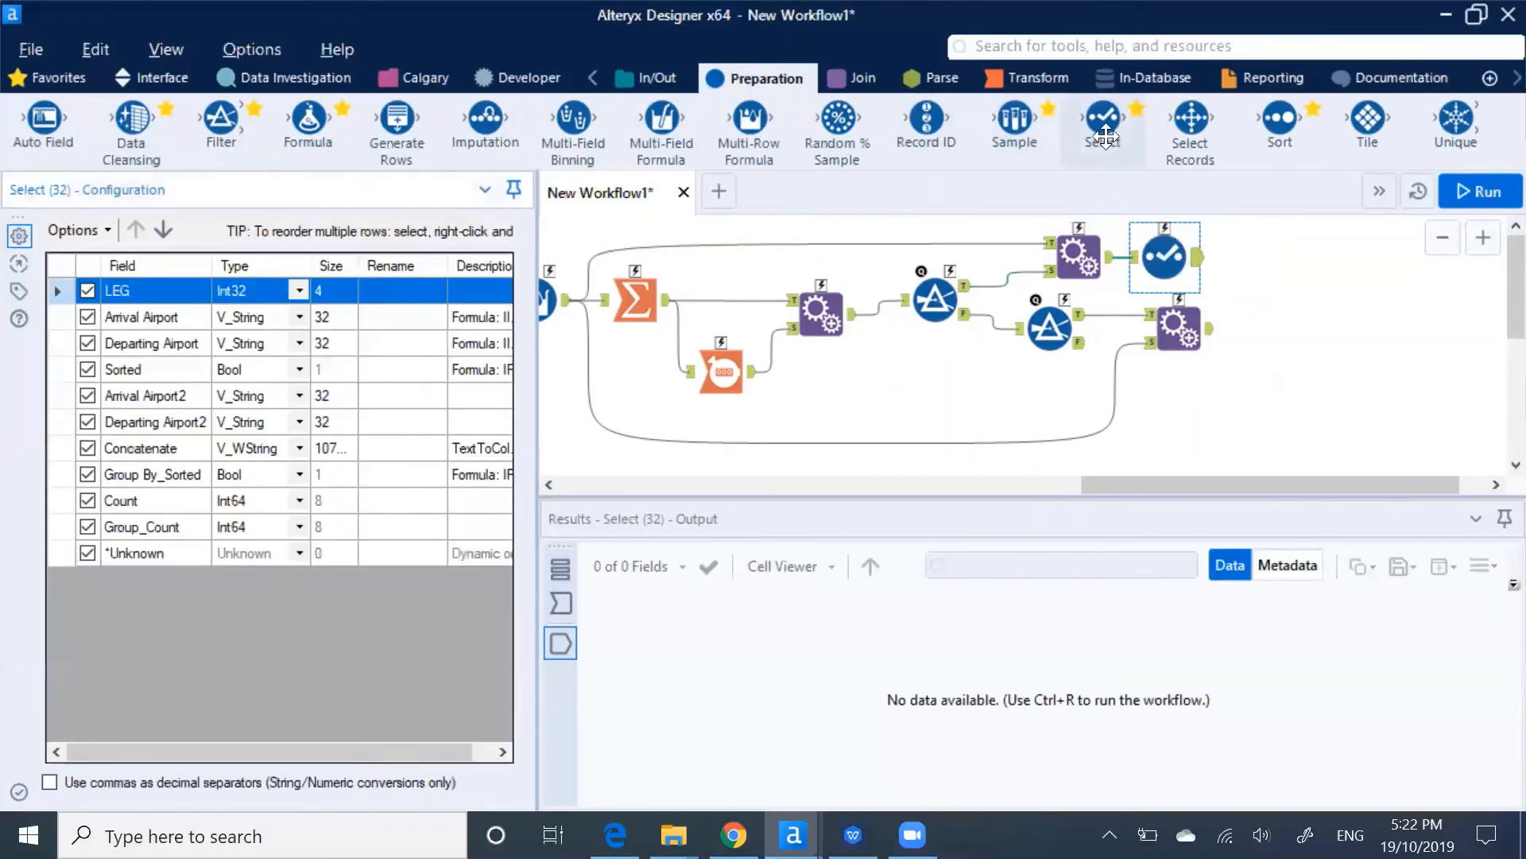
pyautogui.moveTo(1102, 119); pyautogui.dragTo(1262, 326)
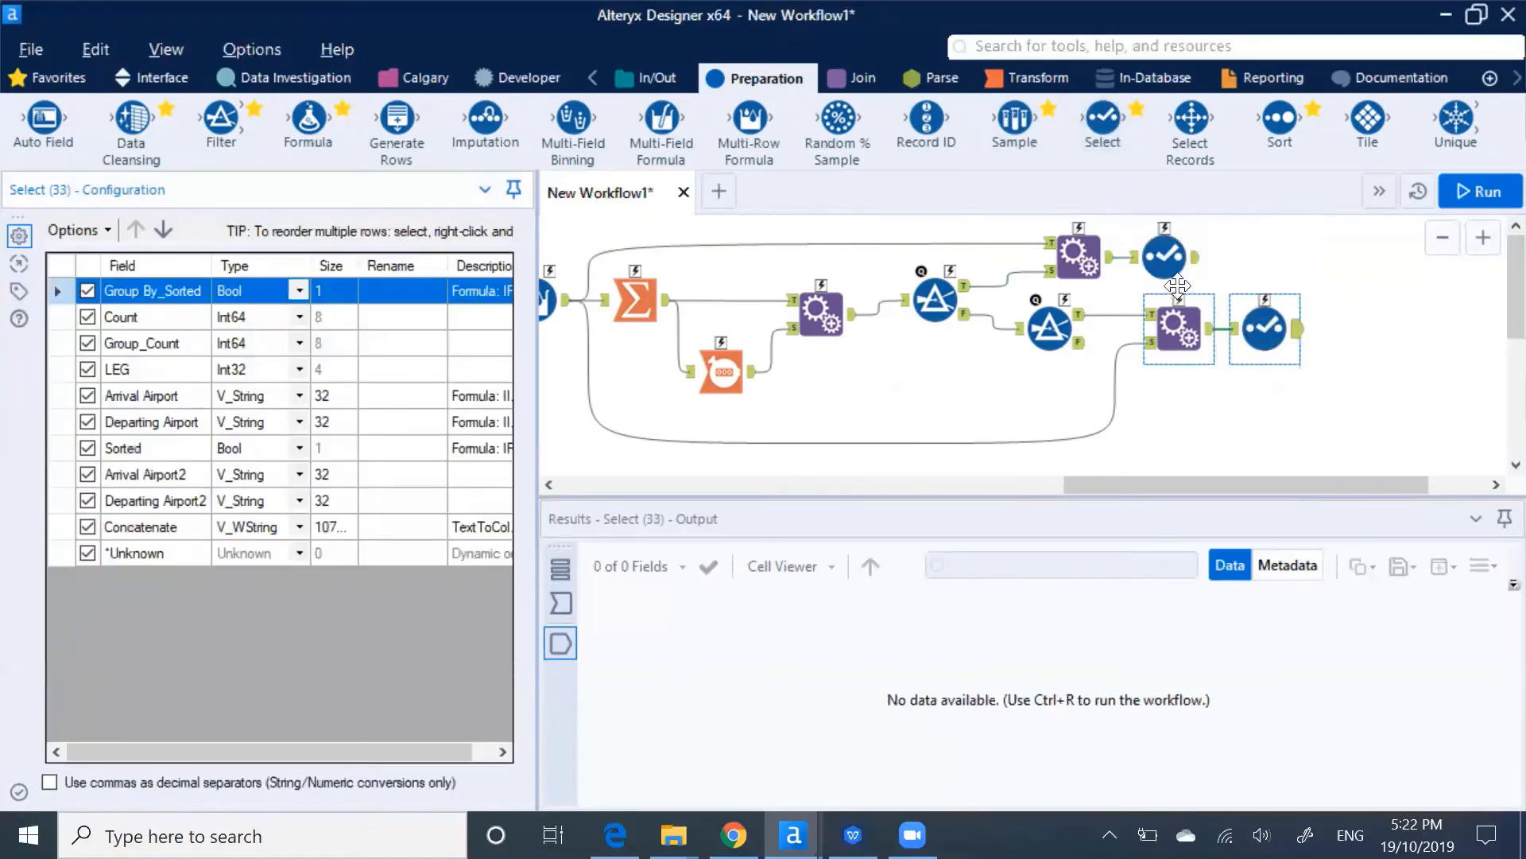
# Configure the upper branch's Select tool to keep only the LEG, Arrival Airport and Departing Airport fields, deselecting *Unknown as well.
pyautogui.click(1164, 258)
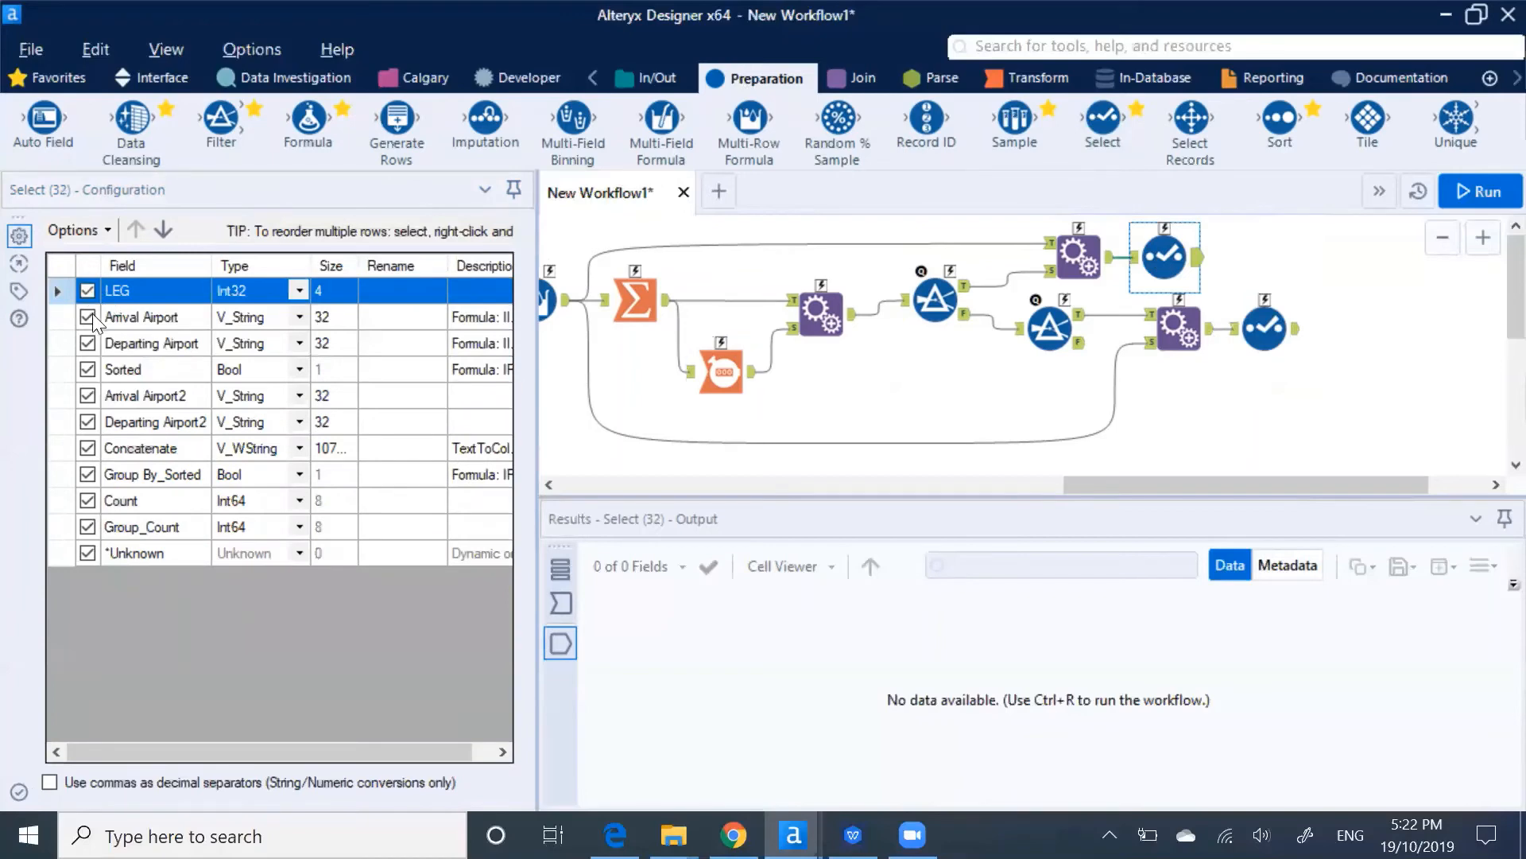
pyautogui.click(87, 371)
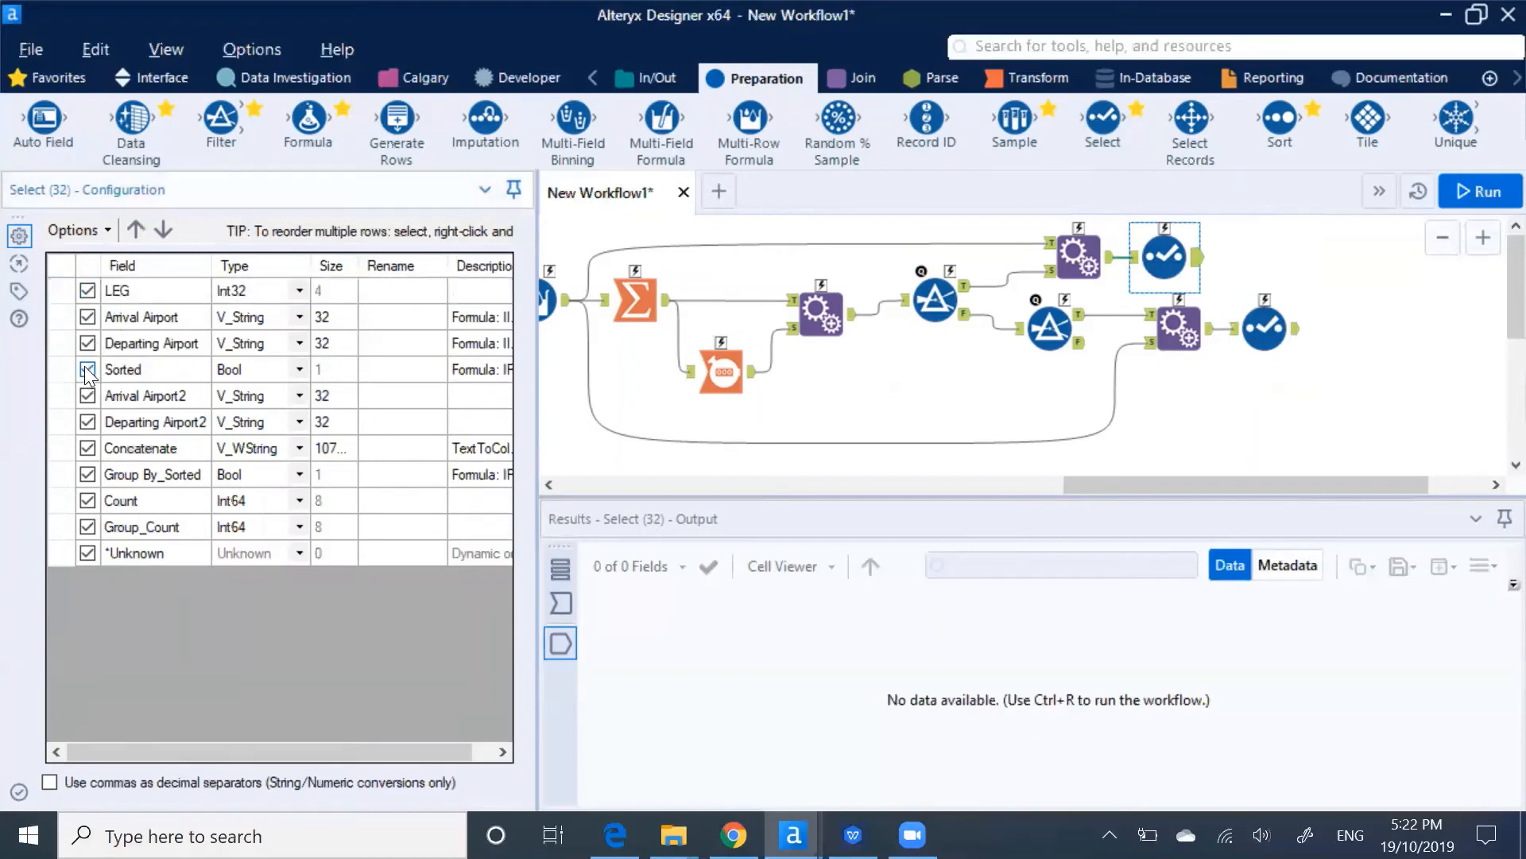
pyautogui.click(88, 396)
pyautogui.click(88, 421)
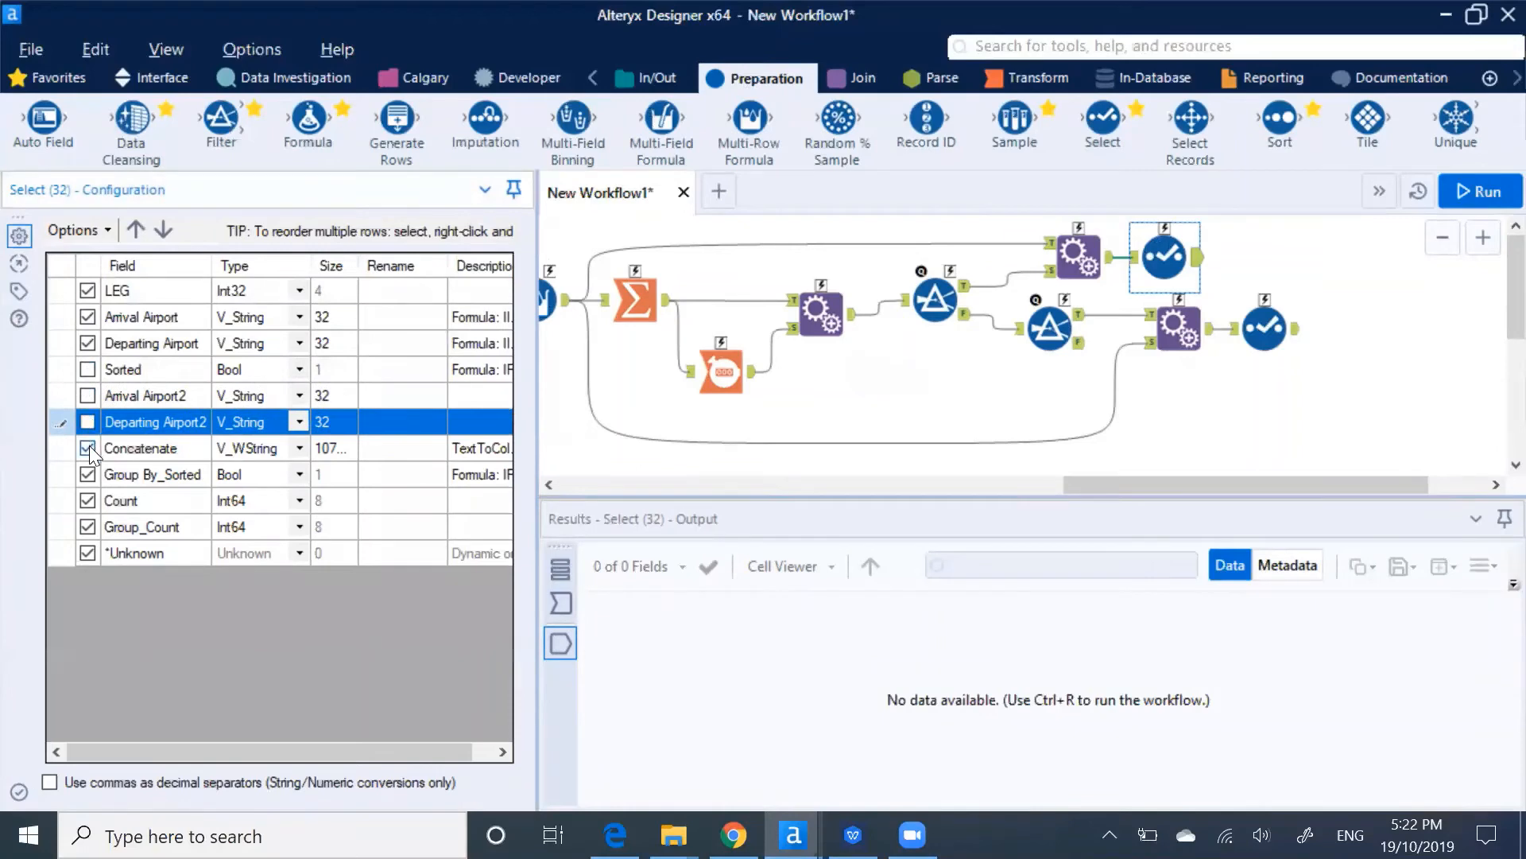
pyautogui.click(88, 448)
pyautogui.click(88, 474)
pyautogui.click(87, 500)
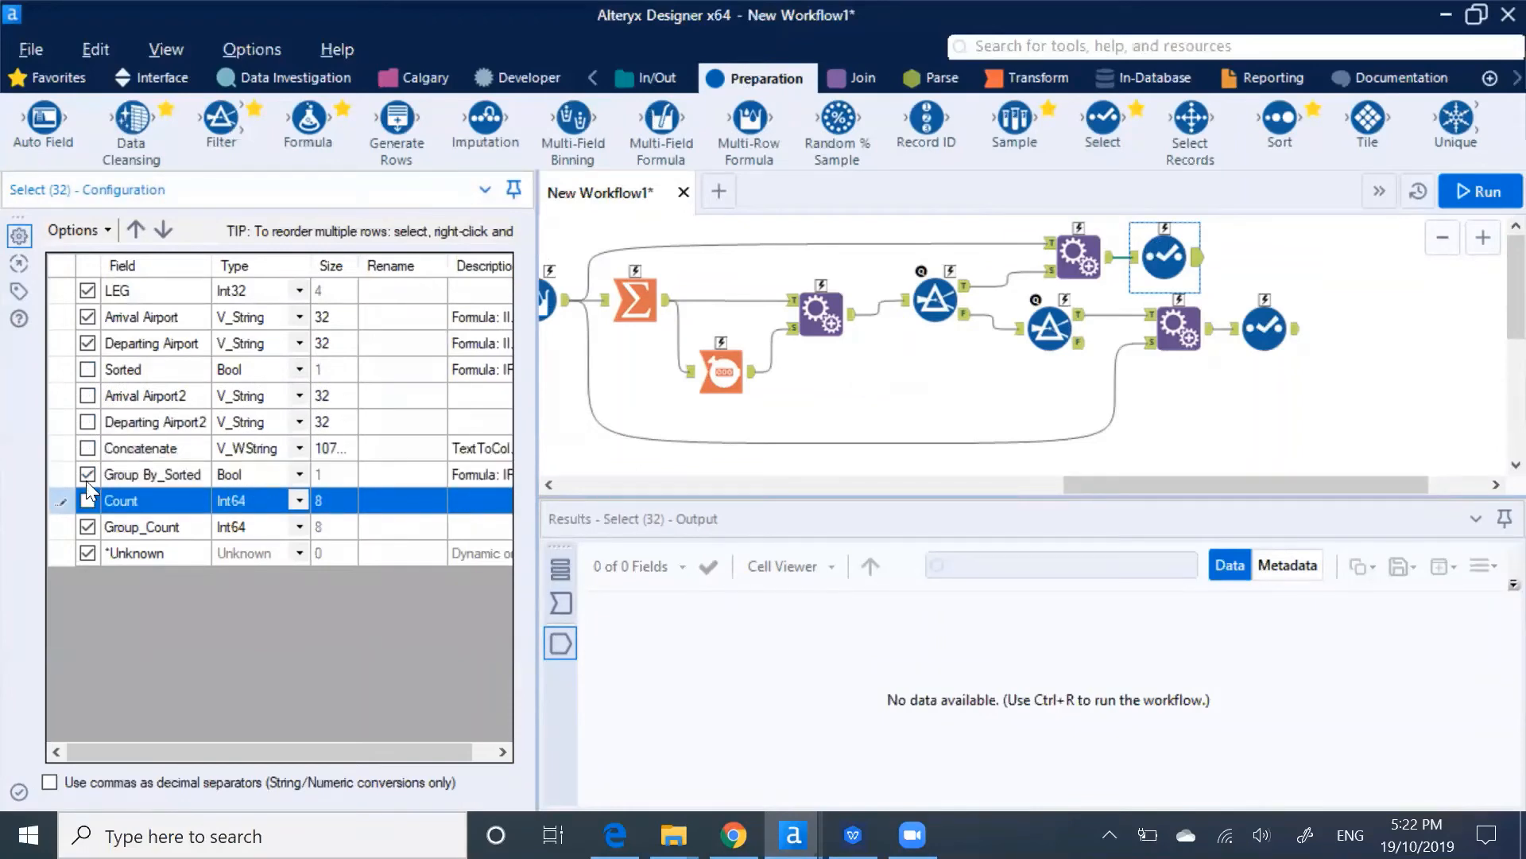
pyautogui.click(87, 475)
pyautogui.click(87, 526)
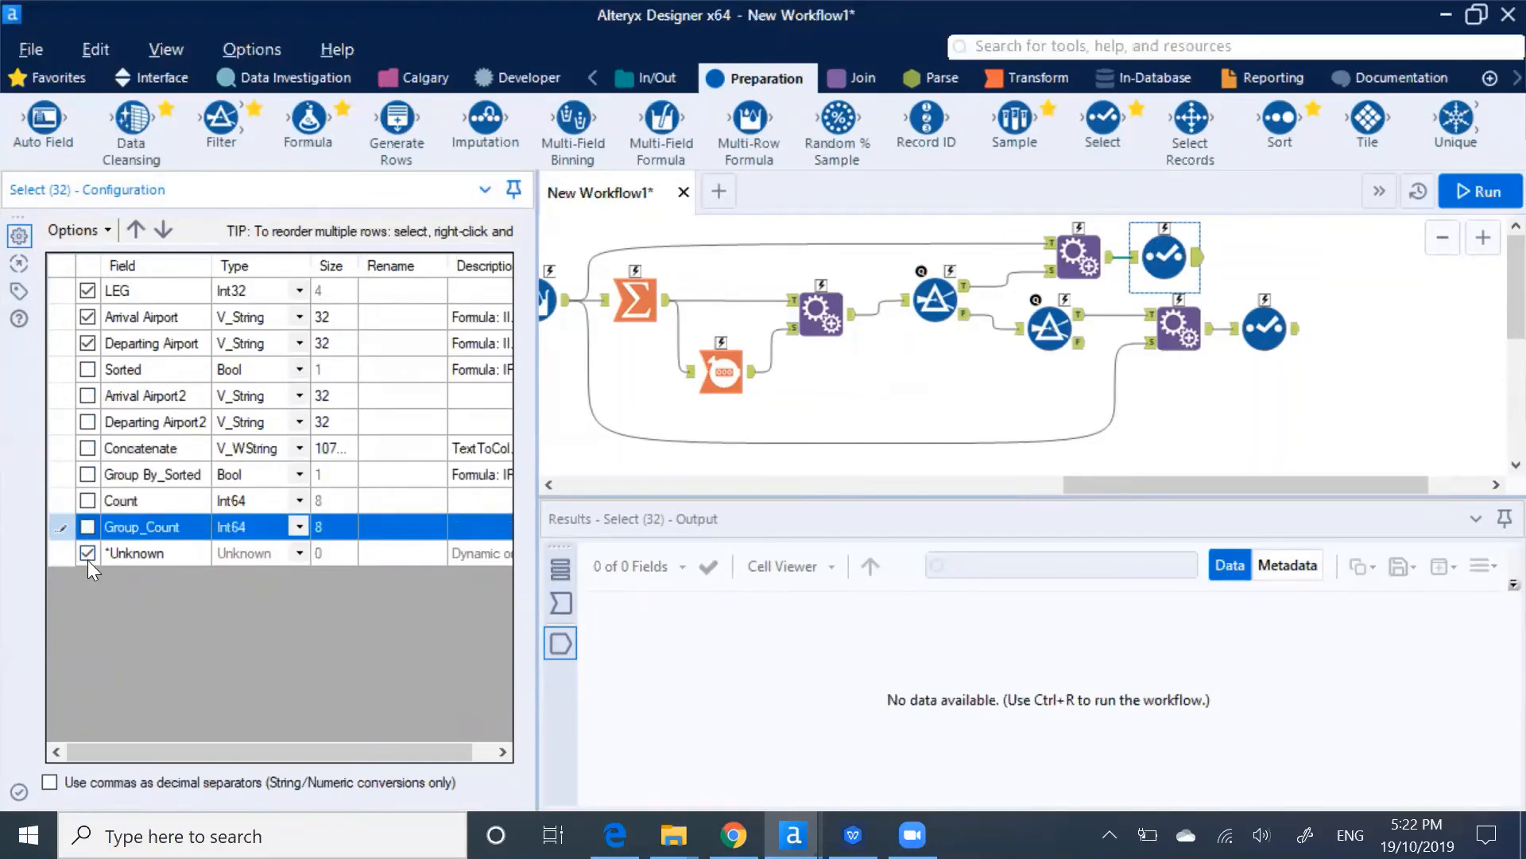
pyautogui.click(88, 560)
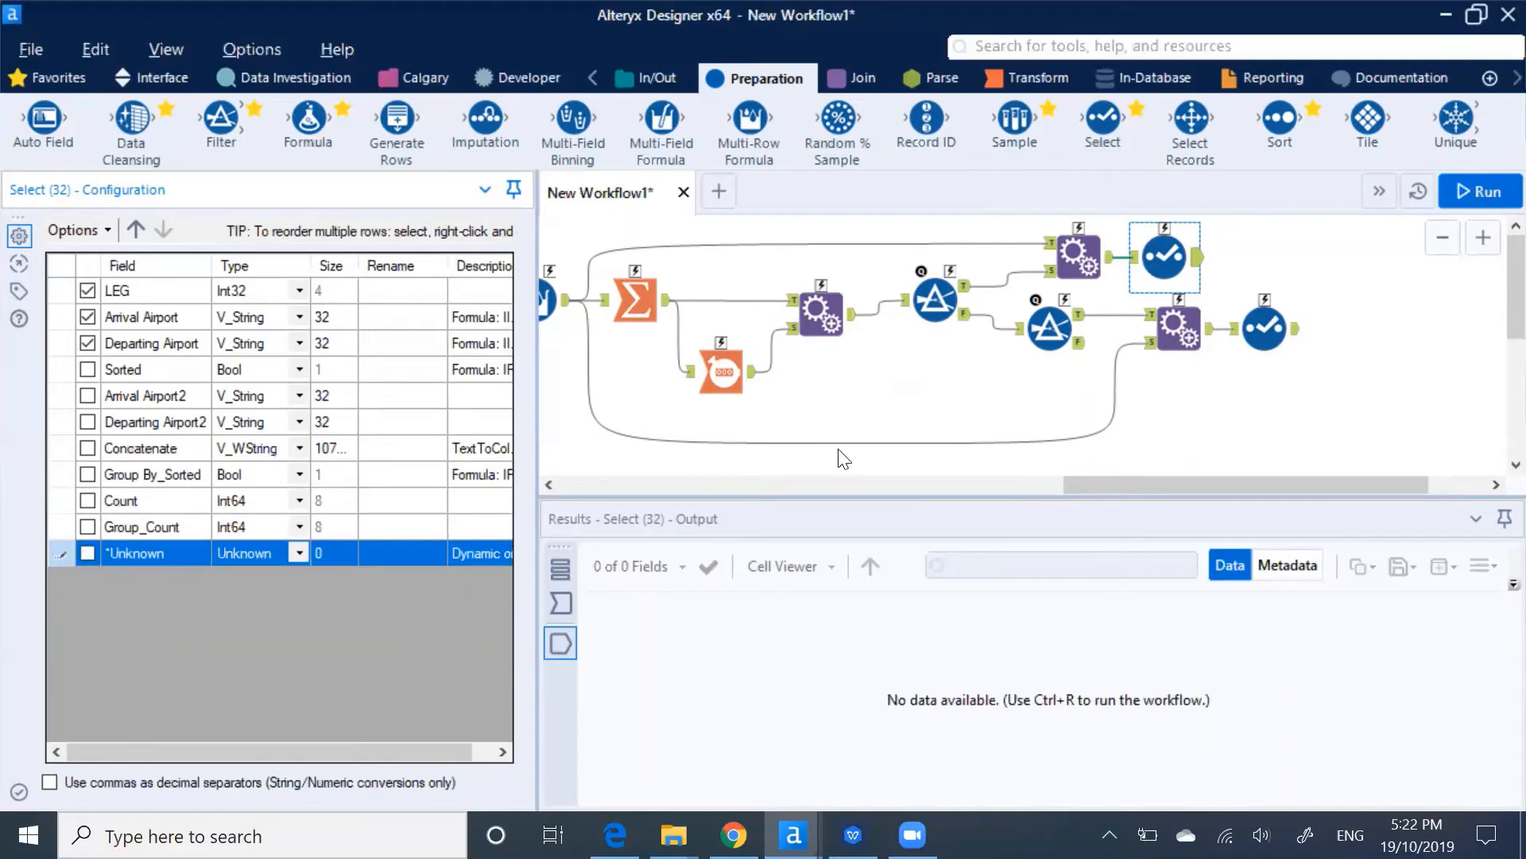
# Configure the lower branch's Select tool to keep only Arrival Airport, Departing Airport and Sorted, deselecting *Unknown as well.
pyautogui.click(1267, 331)
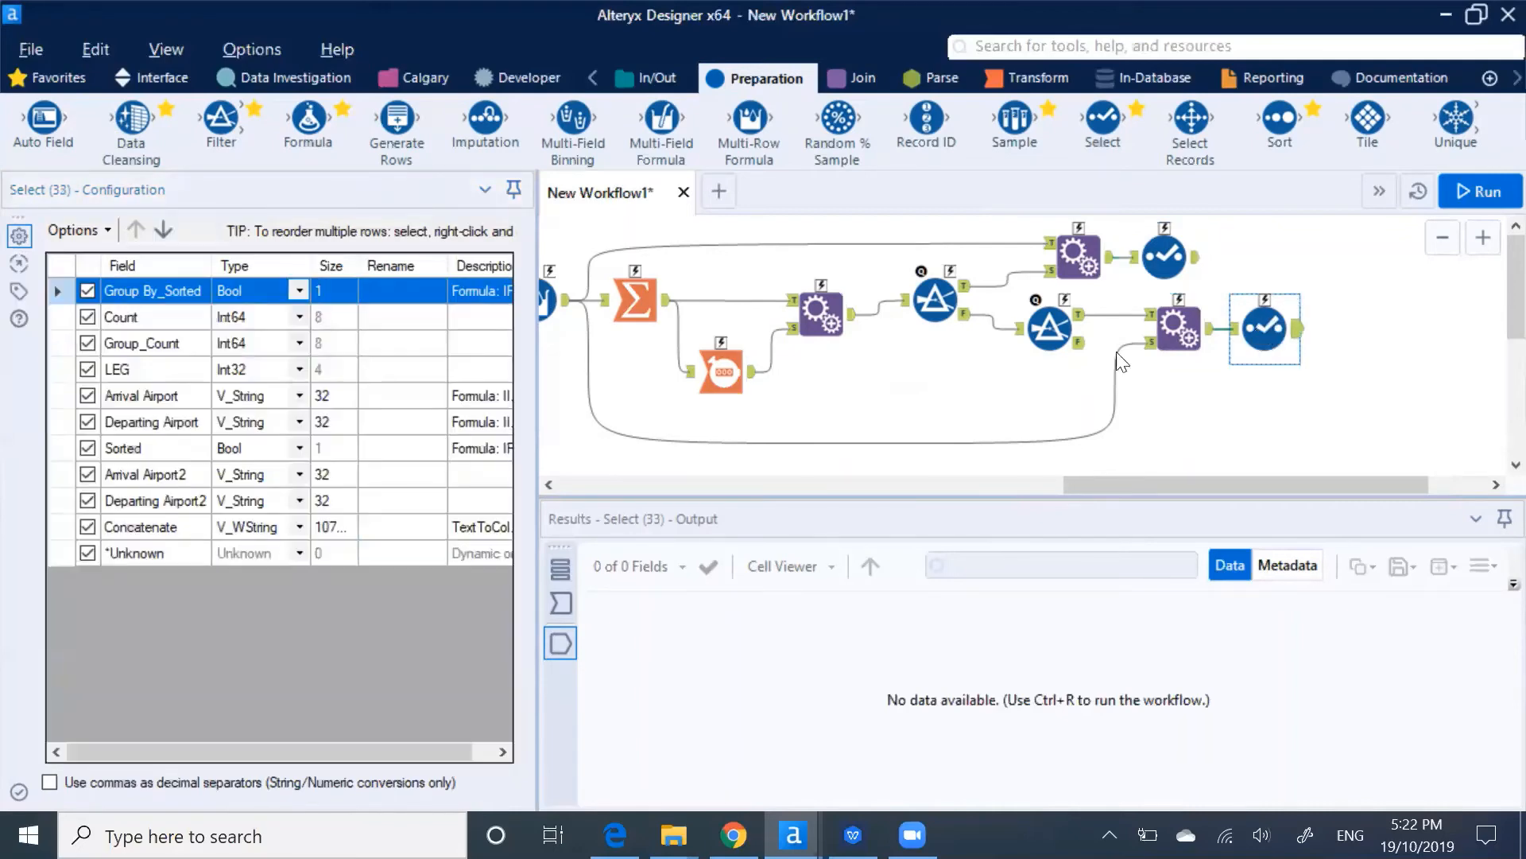
pyautogui.click(86, 291)
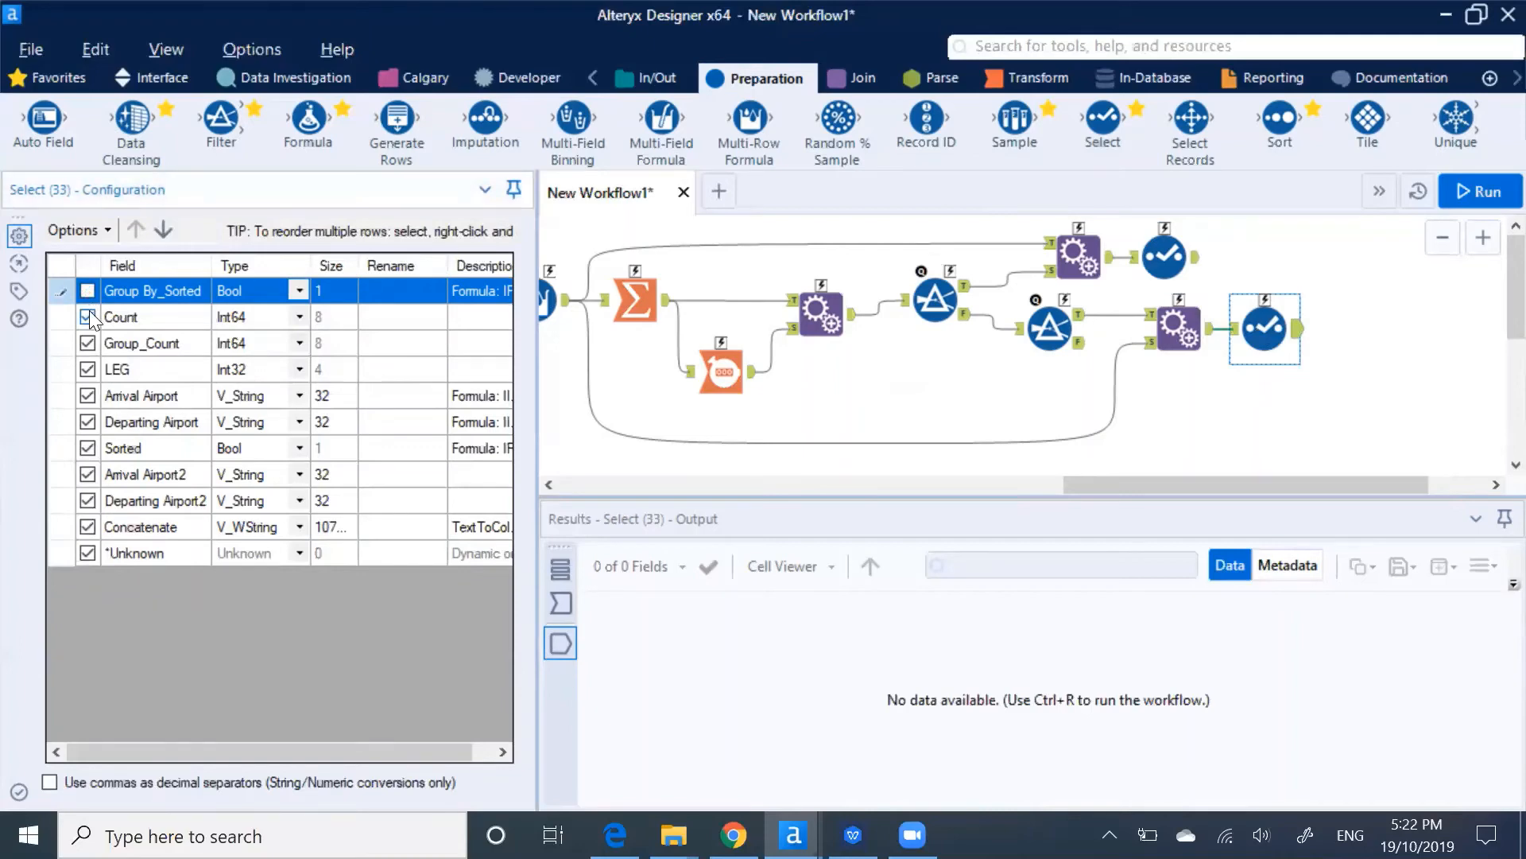
pyautogui.click(88, 317)
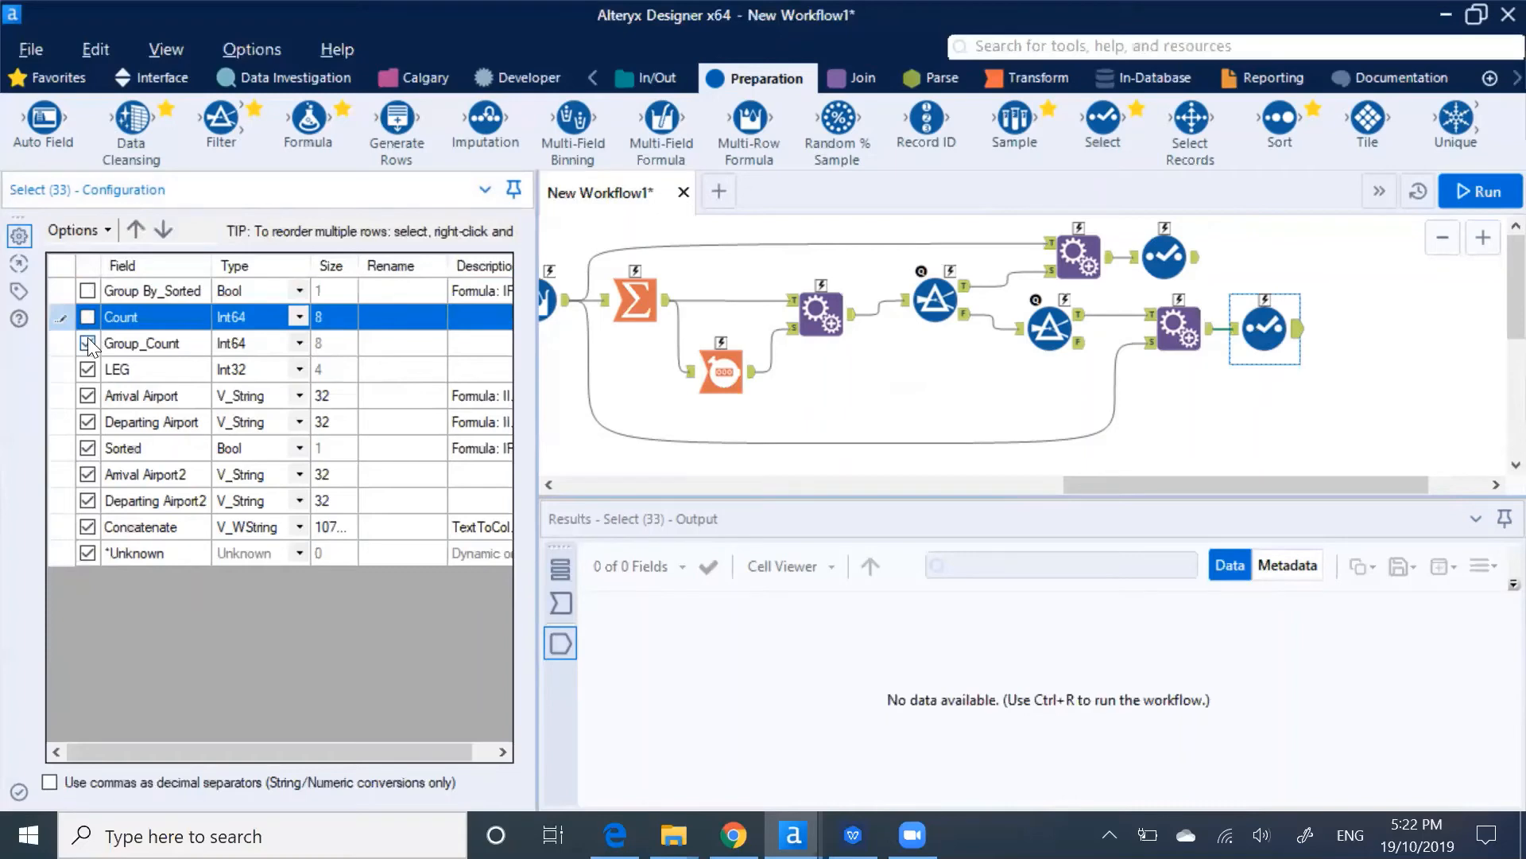
pyautogui.click(87, 343)
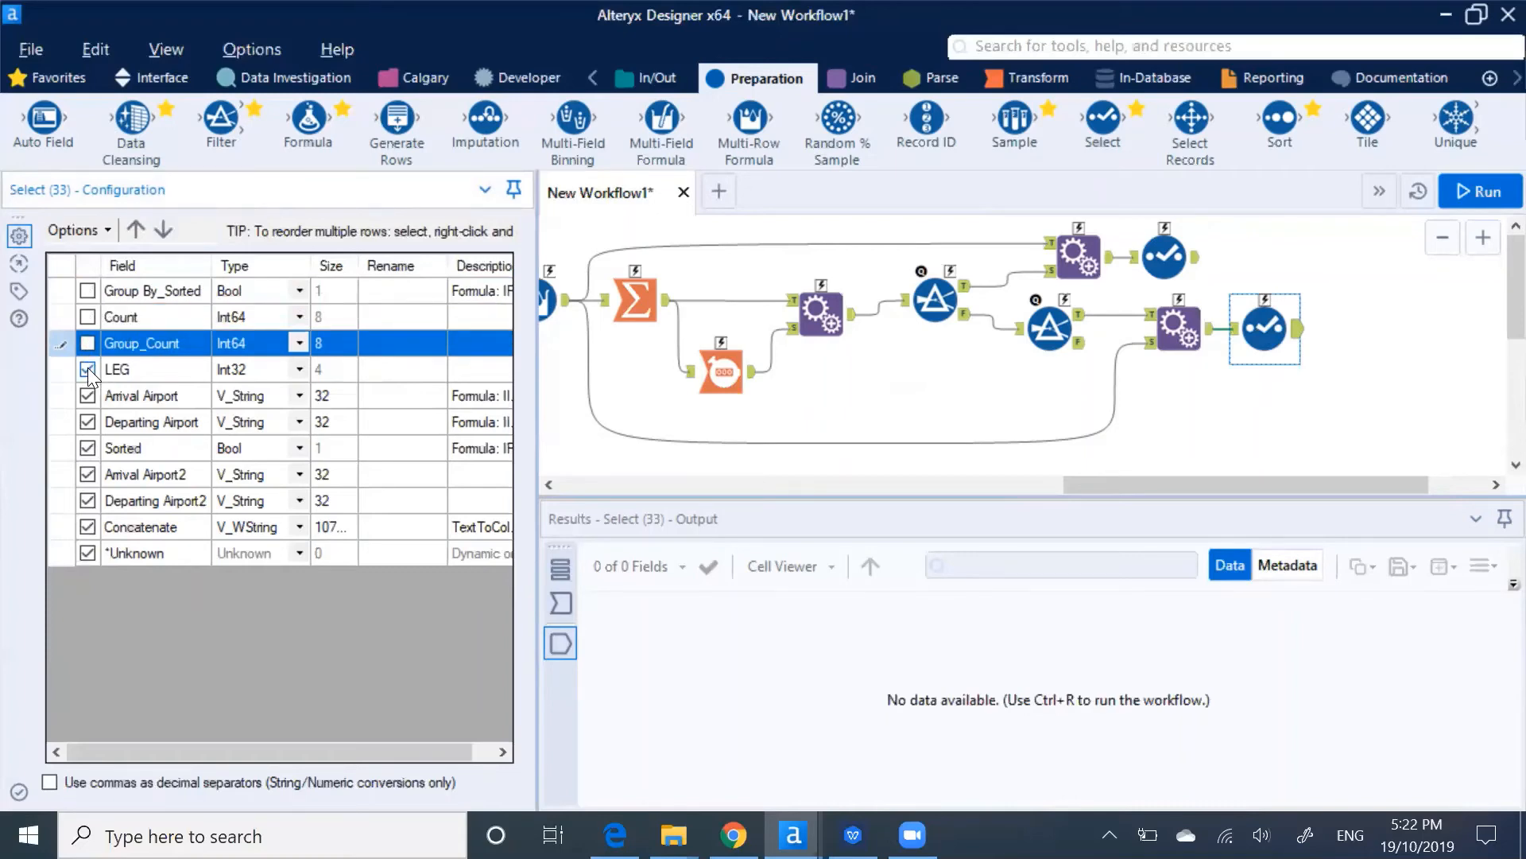
pyautogui.click(88, 369)
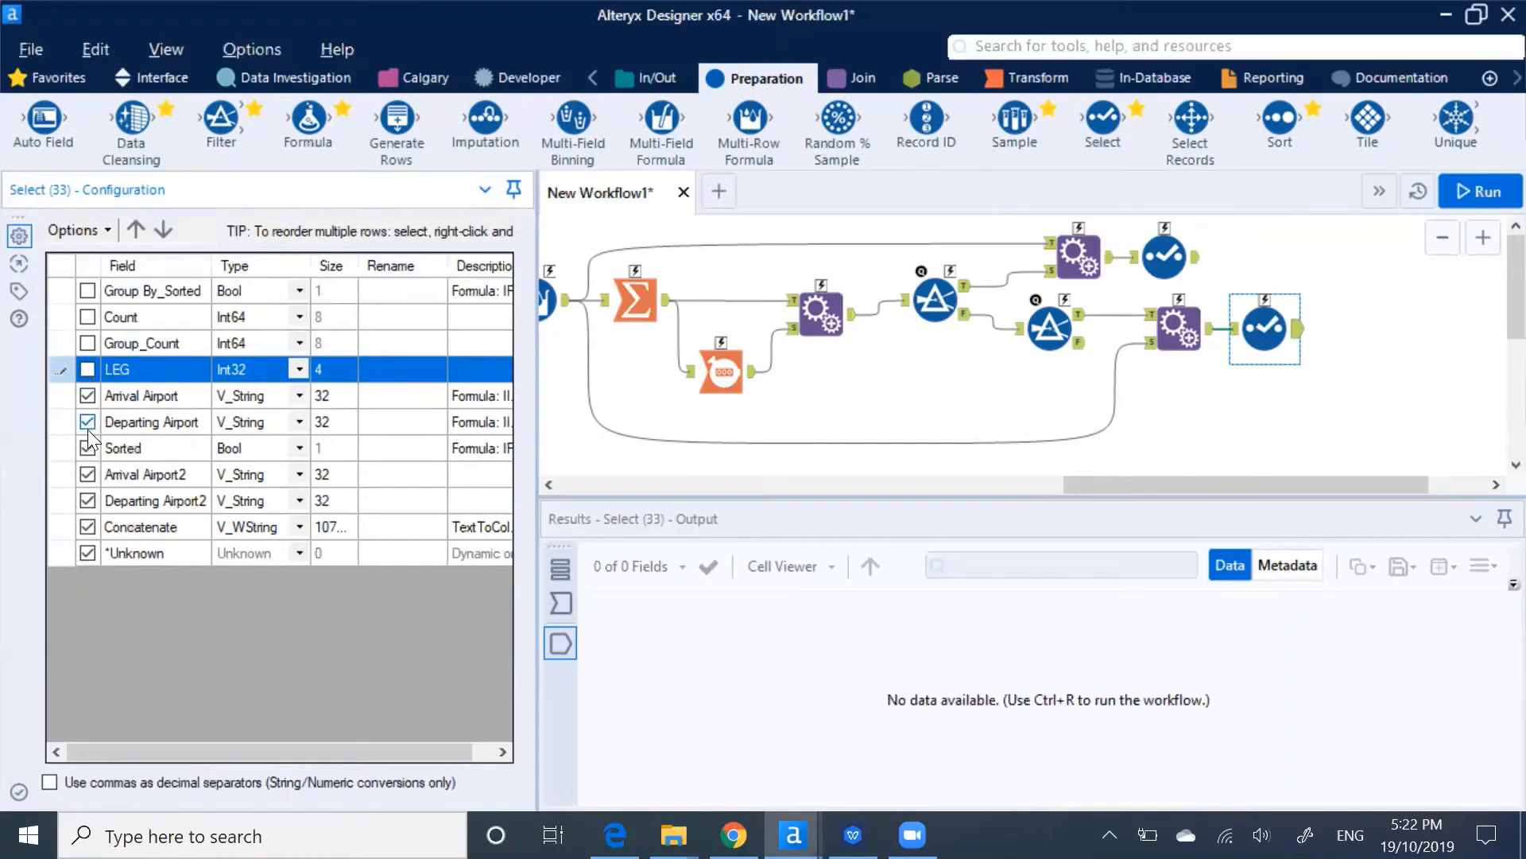
pyautogui.click(88, 474)
pyautogui.click(87, 501)
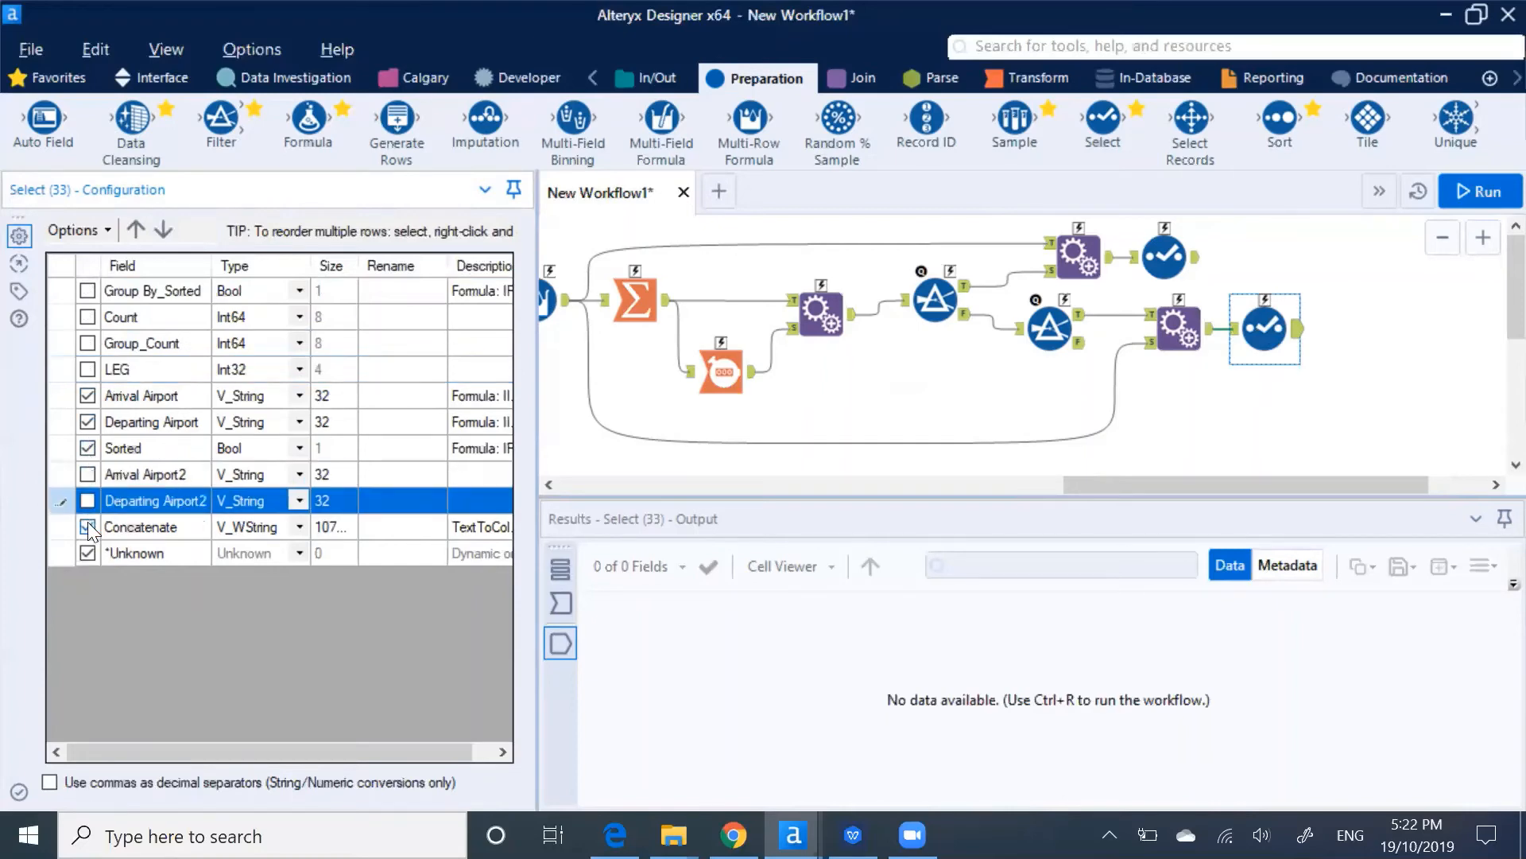
pyautogui.click(87, 526)
pyautogui.click(87, 552)
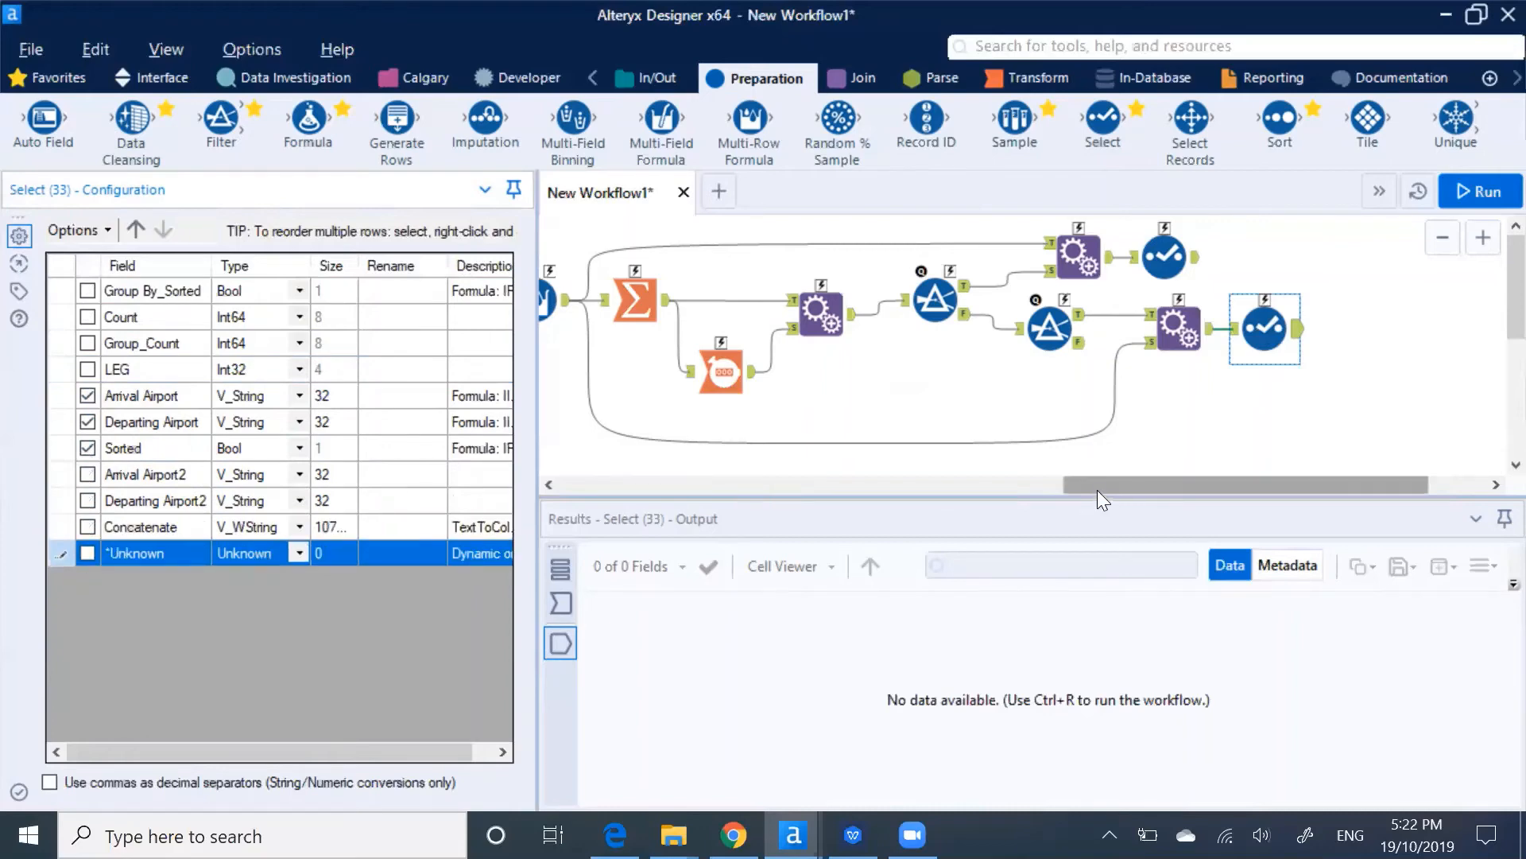
# Compare the fields in the Macro Input's template data with the fields kept by the lower branch's Select tool.
pyautogui.moveTo(1097, 485); pyautogui.dragTo(525, 517)
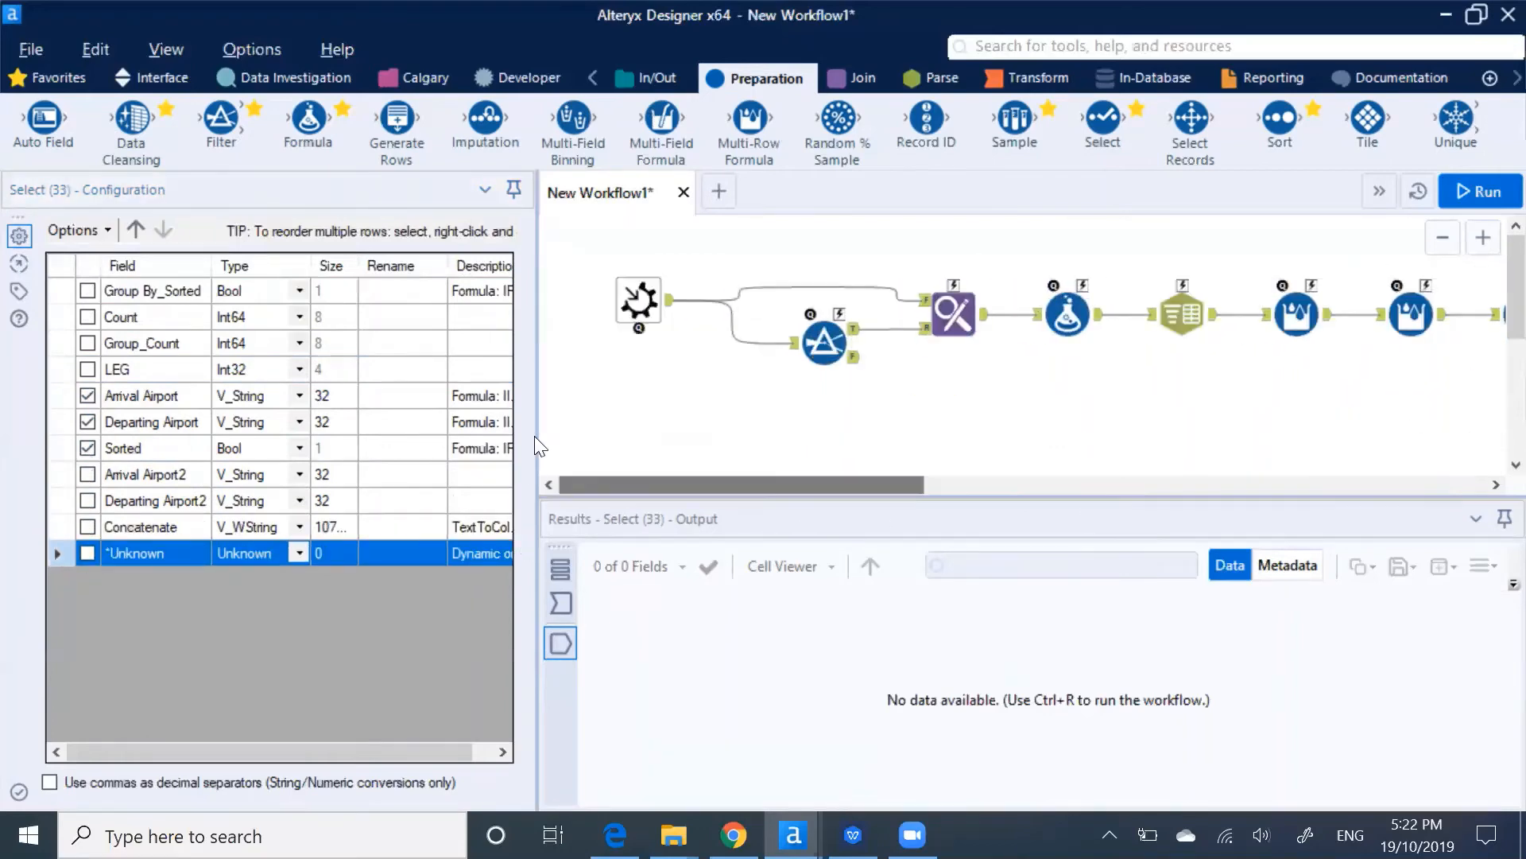
pyautogui.click(638, 301)
pyautogui.click(176, 284)
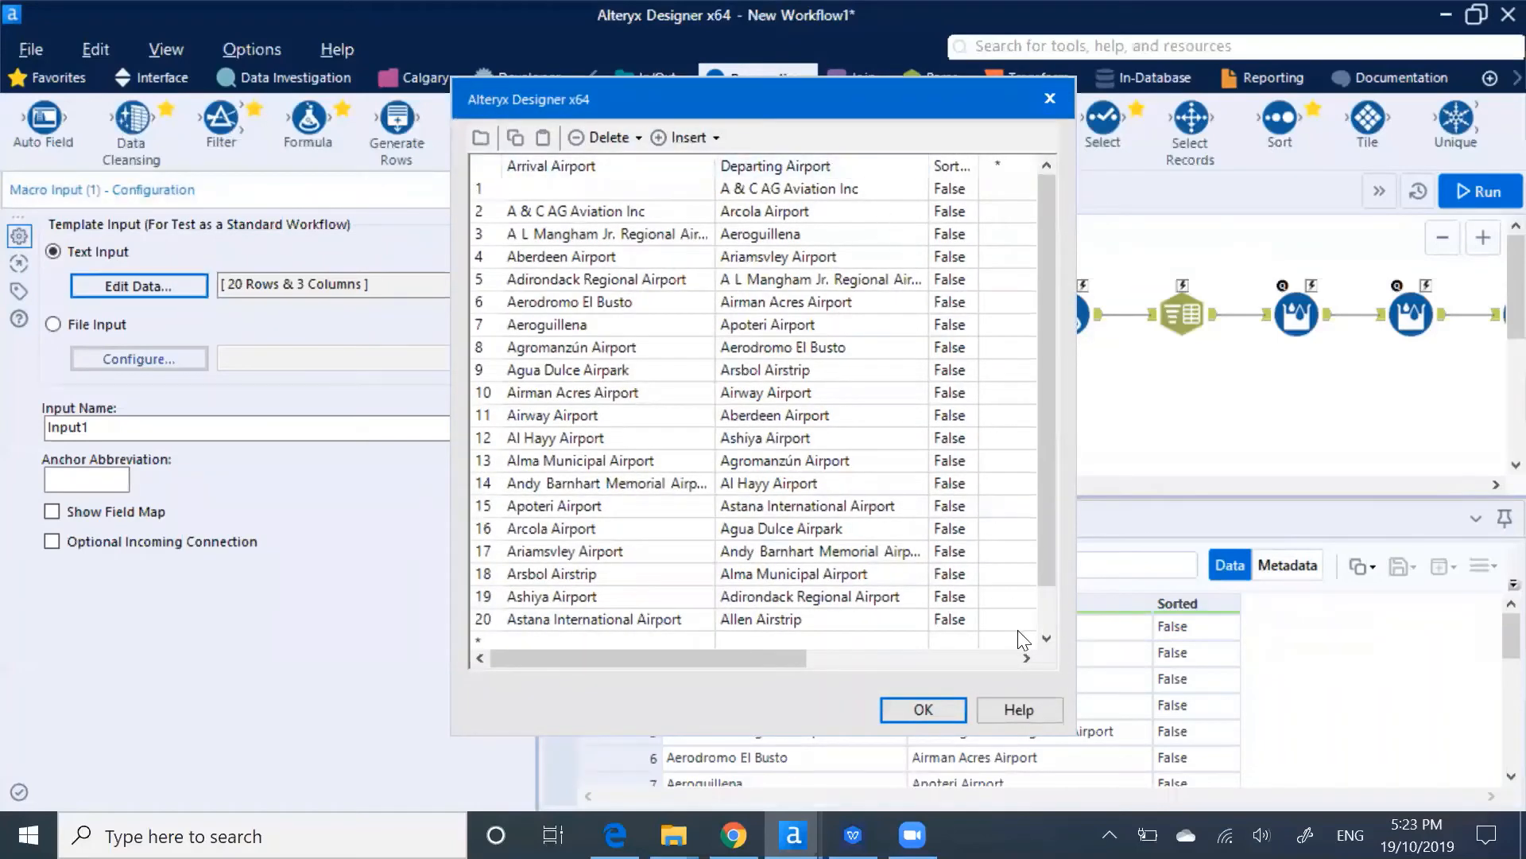
pyautogui.click(935, 714)
pyautogui.moveTo(855, 494); pyautogui.dragTo(1336, 274)
pyautogui.click(1270, 256)
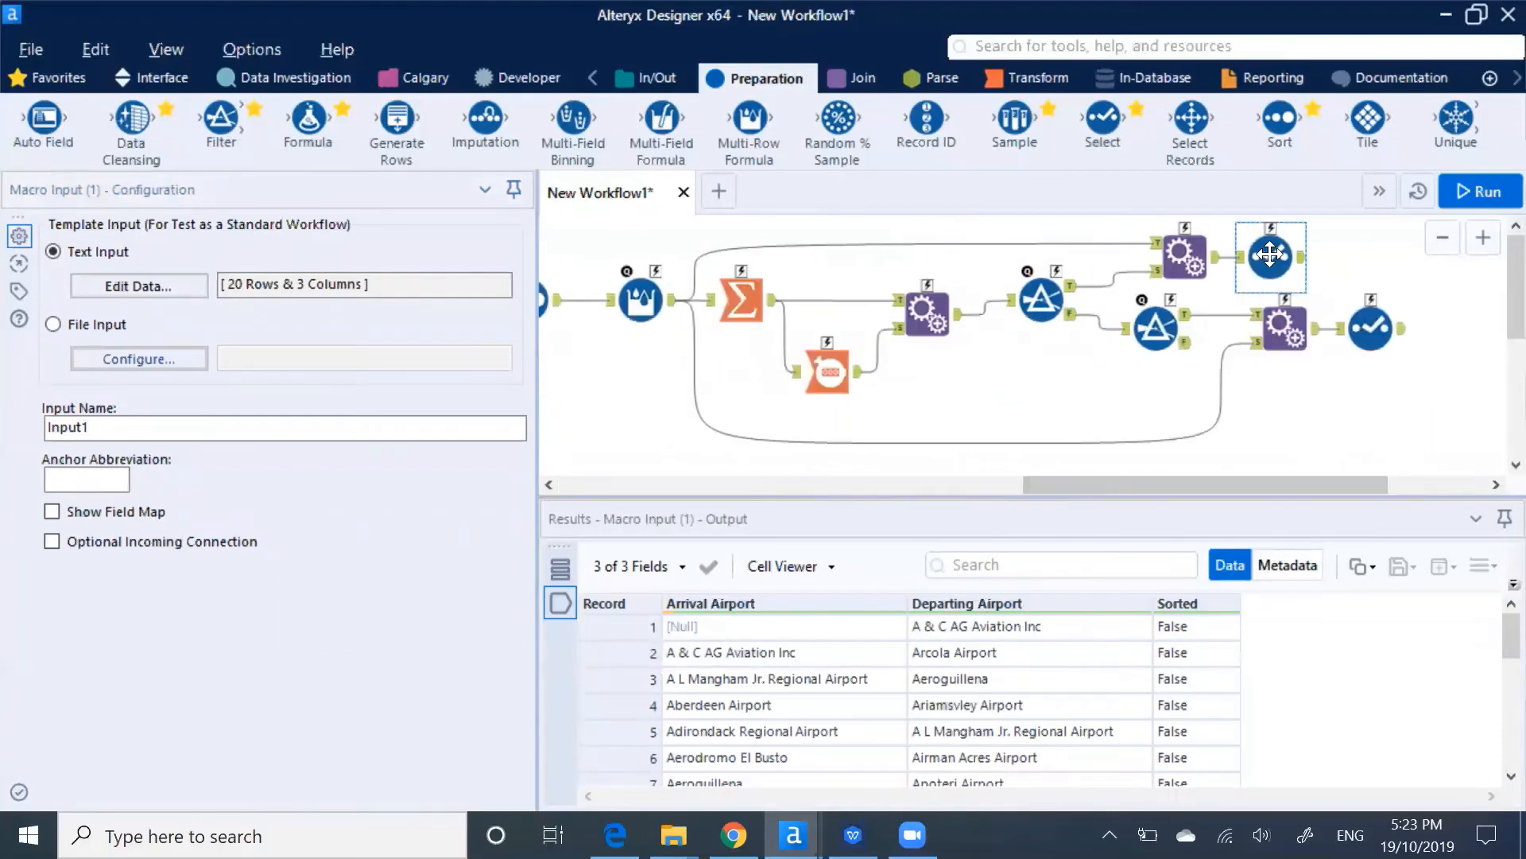
pyautogui.click(1367, 326)
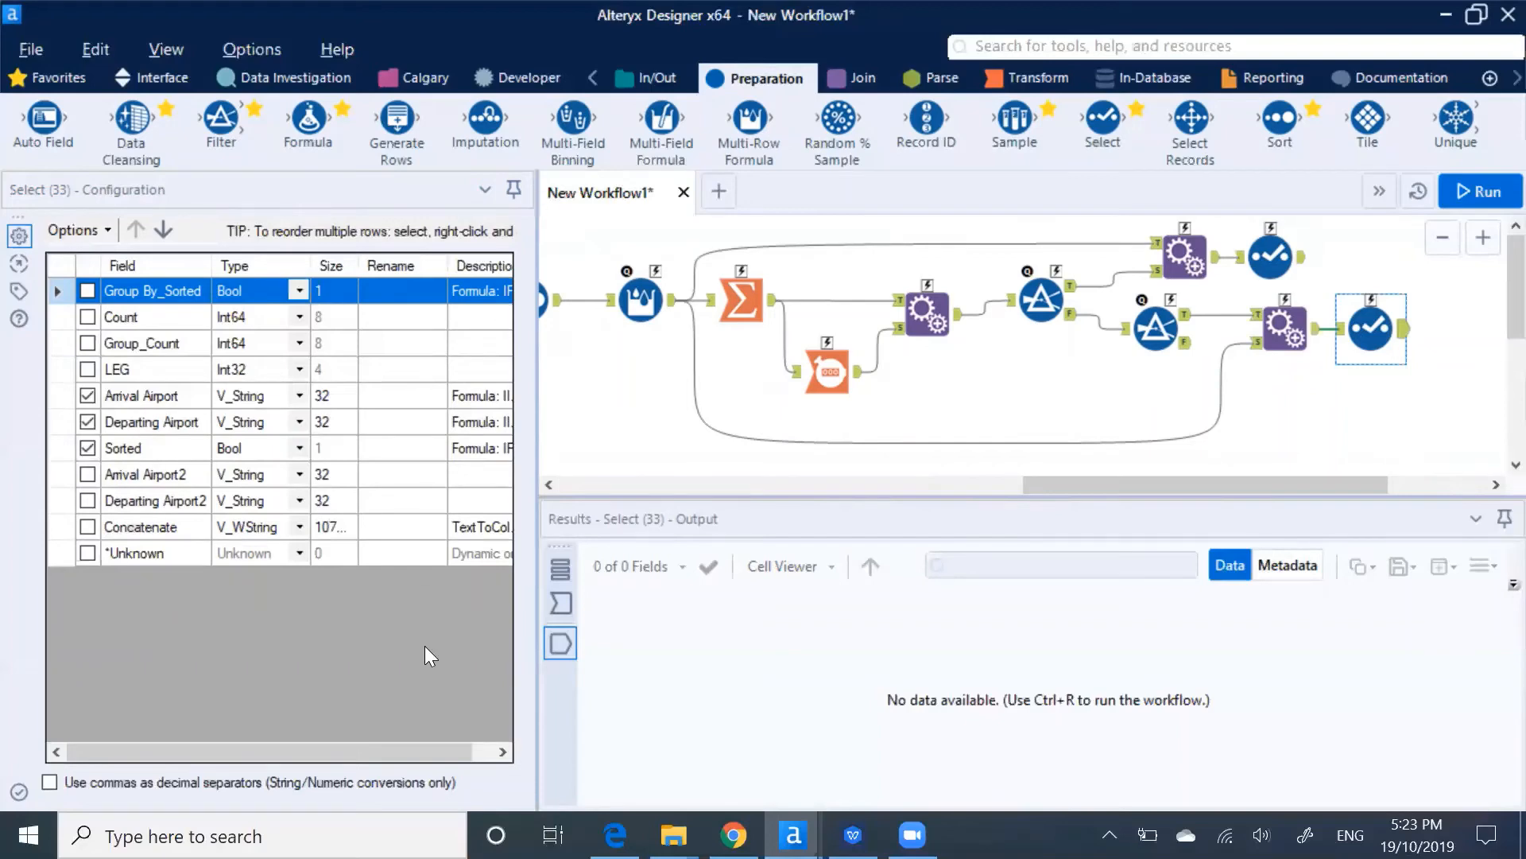
pyautogui.moveTo(369, 747); pyautogui.dragTo(337, 741)
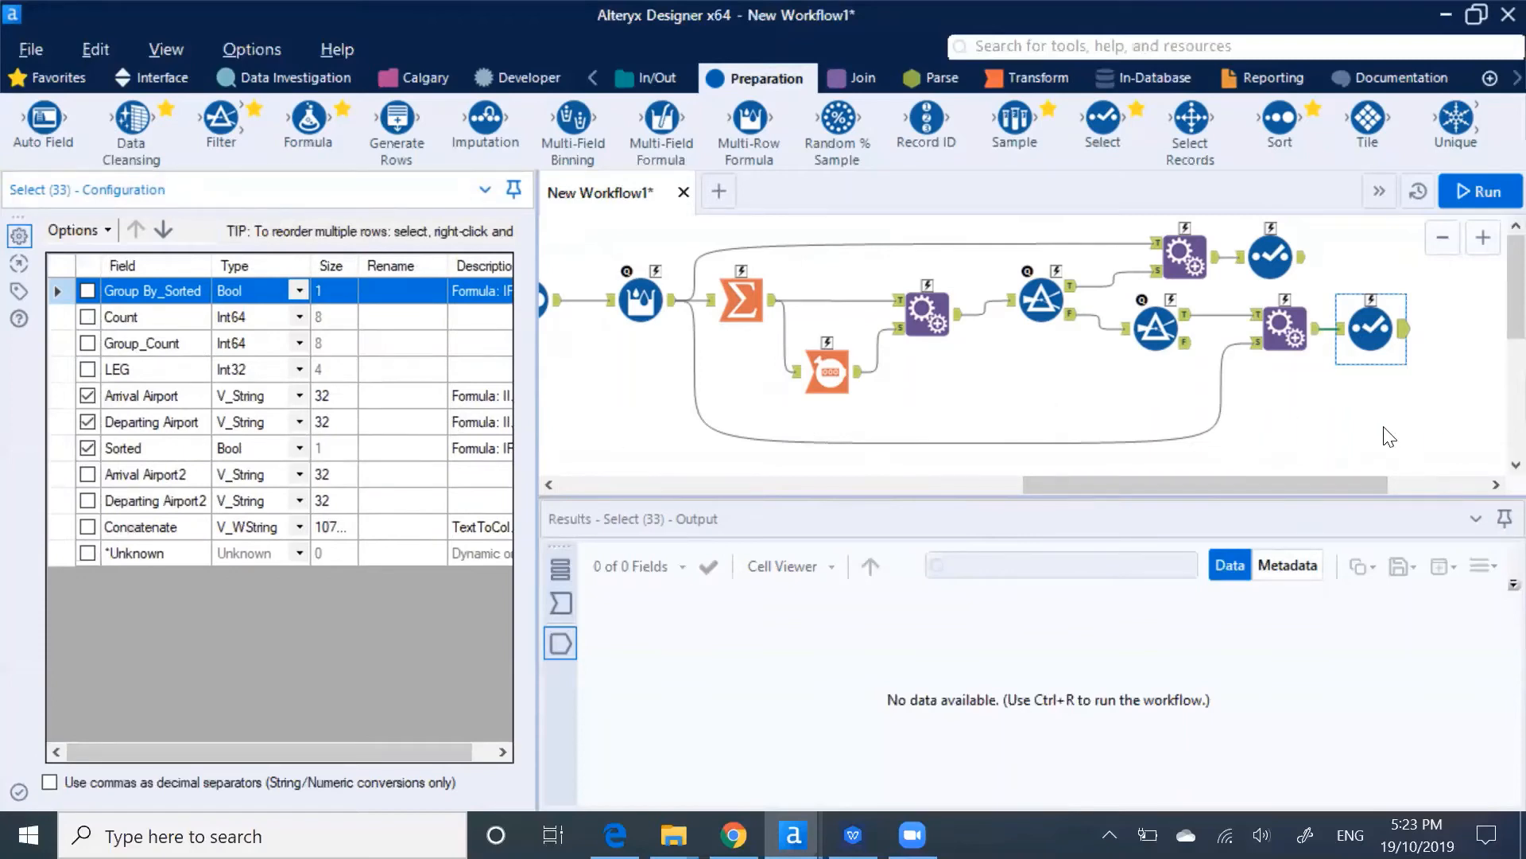
# Connect a Macro Output tool to each of the two Select tools and run the workflow.
pyautogui.click(152, 81)
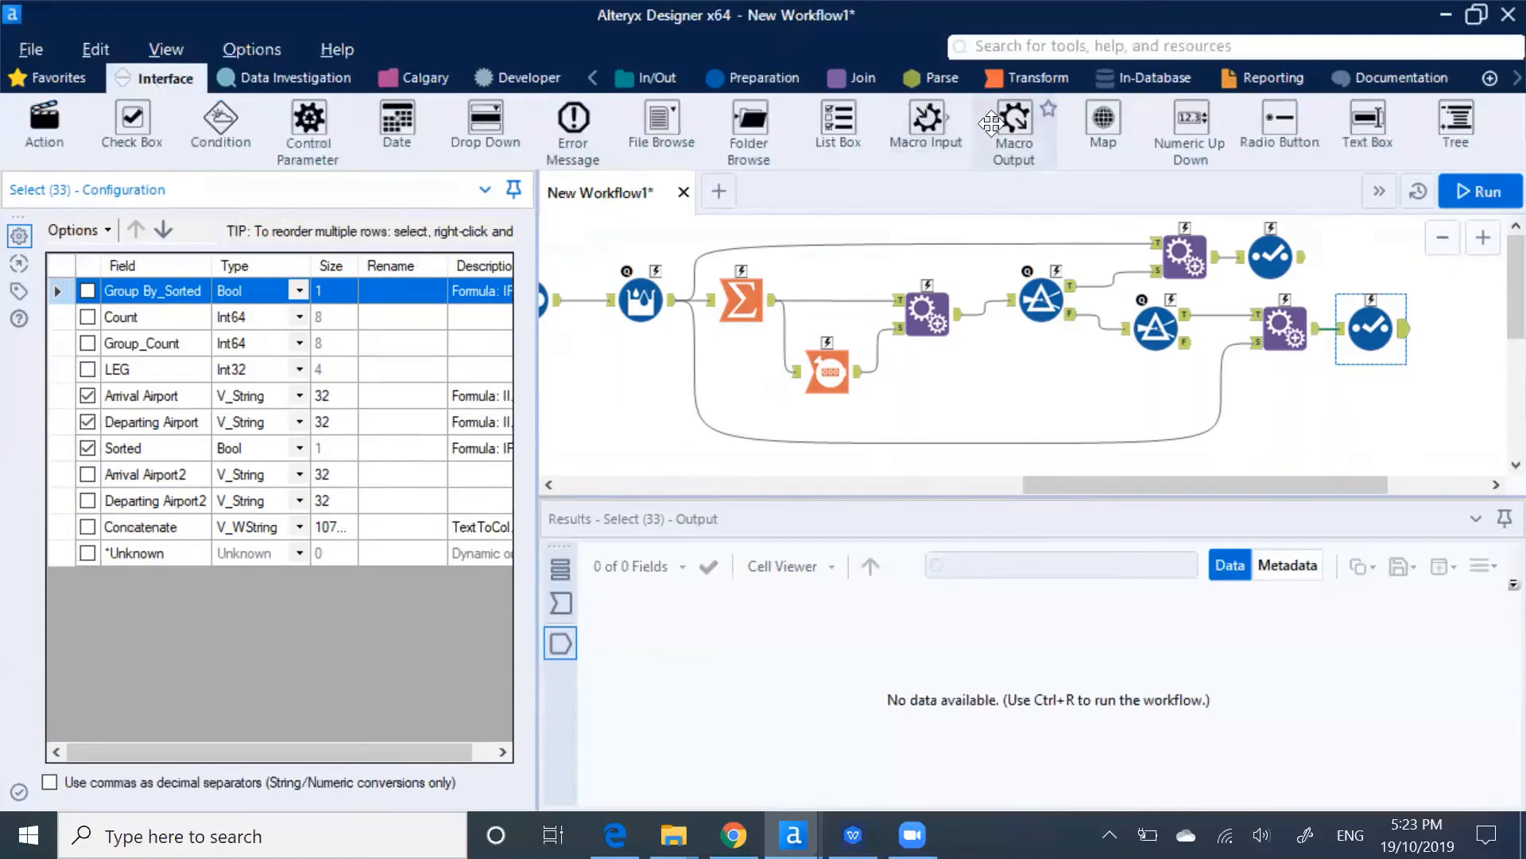
pyautogui.moveTo(990, 123); pyautogui.dragTo(1454, 328)
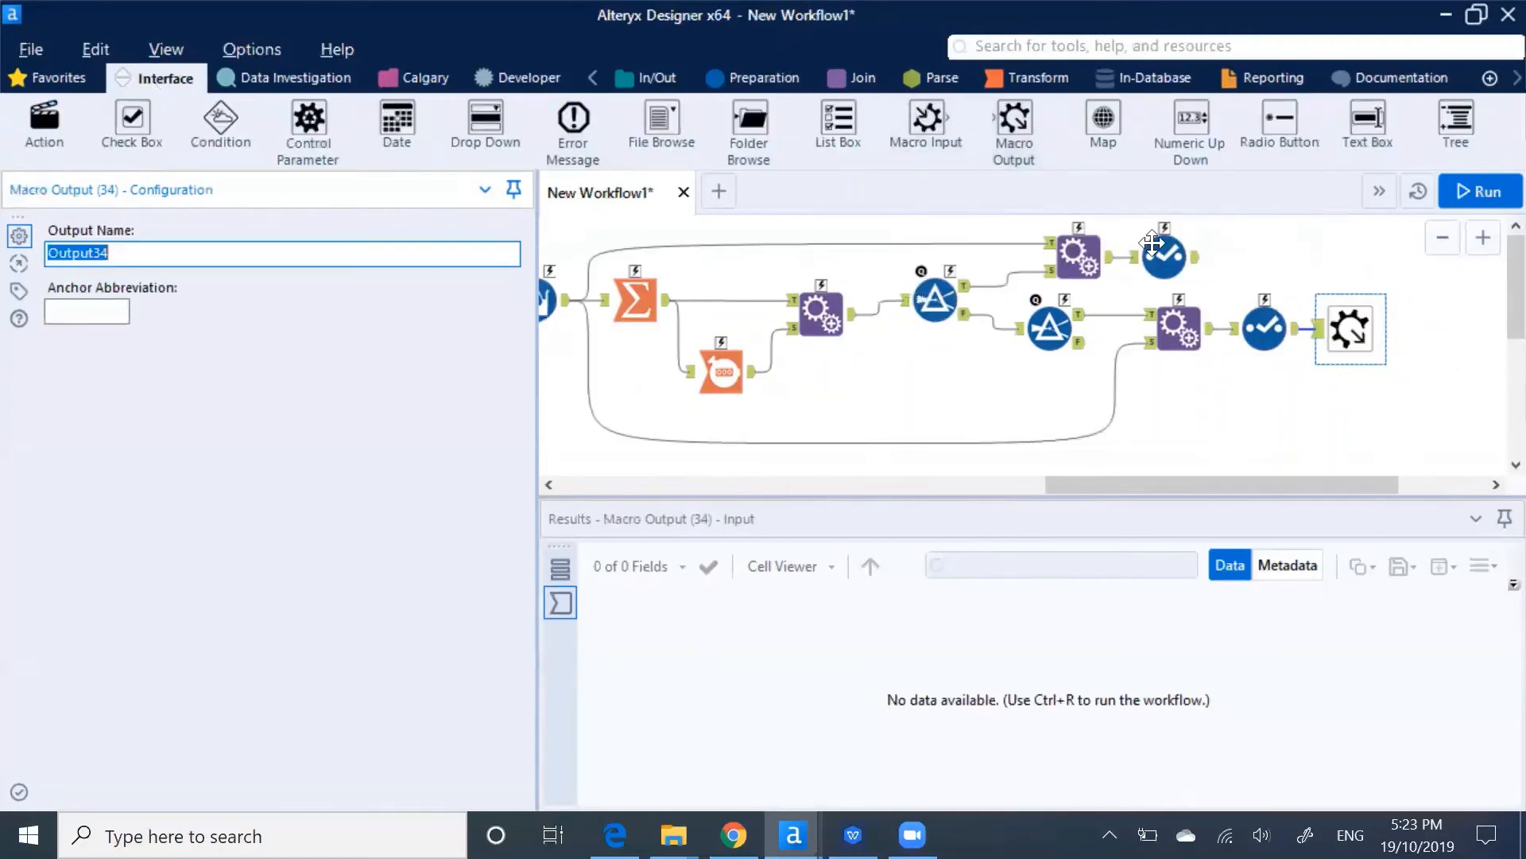
pyautogui.moveTo(1014, 125); pyautogui.dragTo(1275, 254)
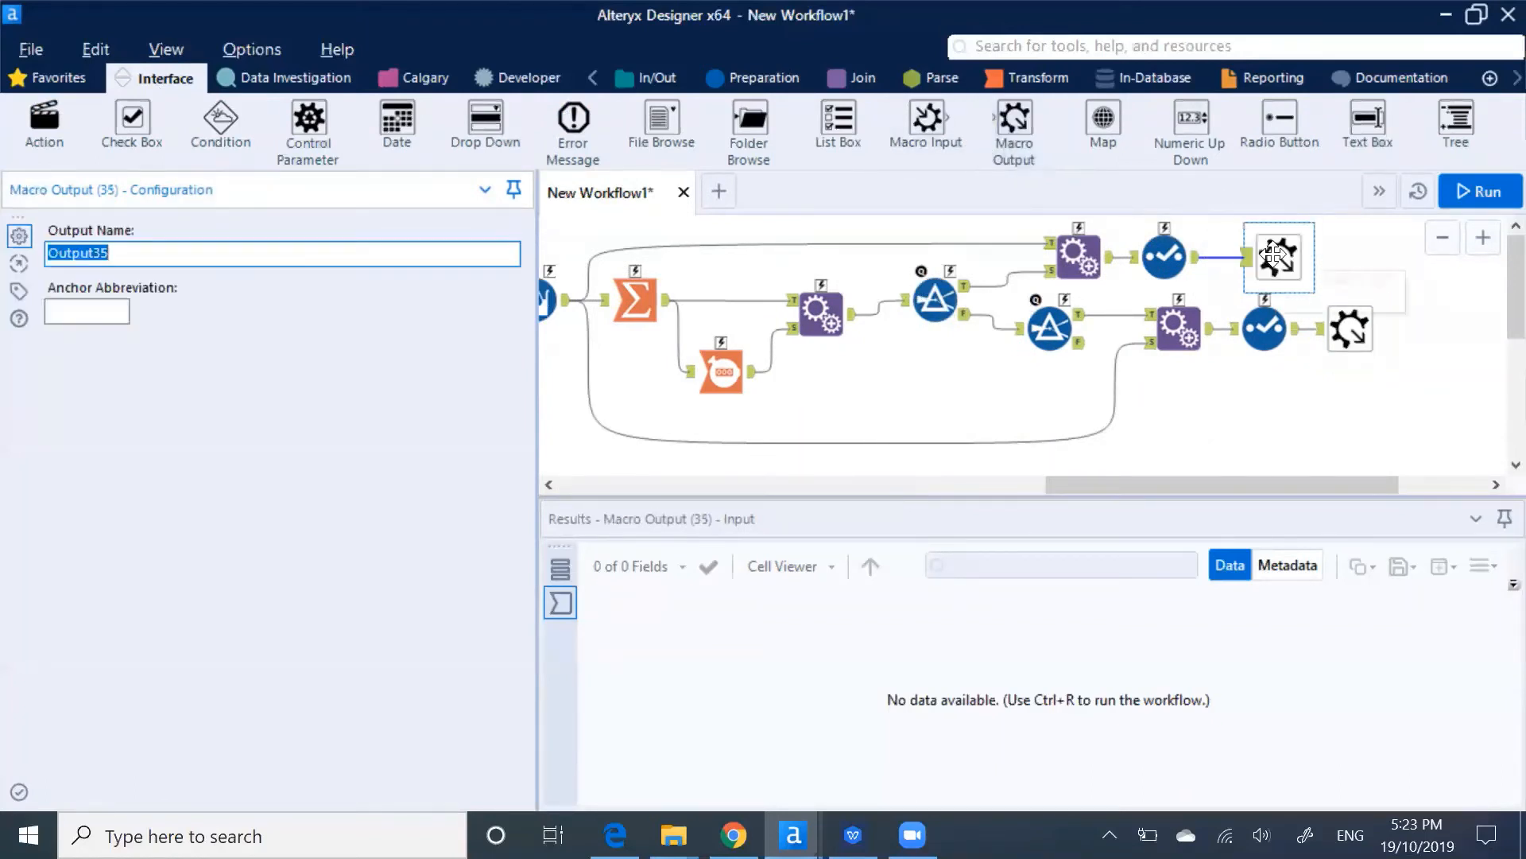
pyautogui.click(1253, 418)
pyautogui.hotkey('ctrl', 'r')
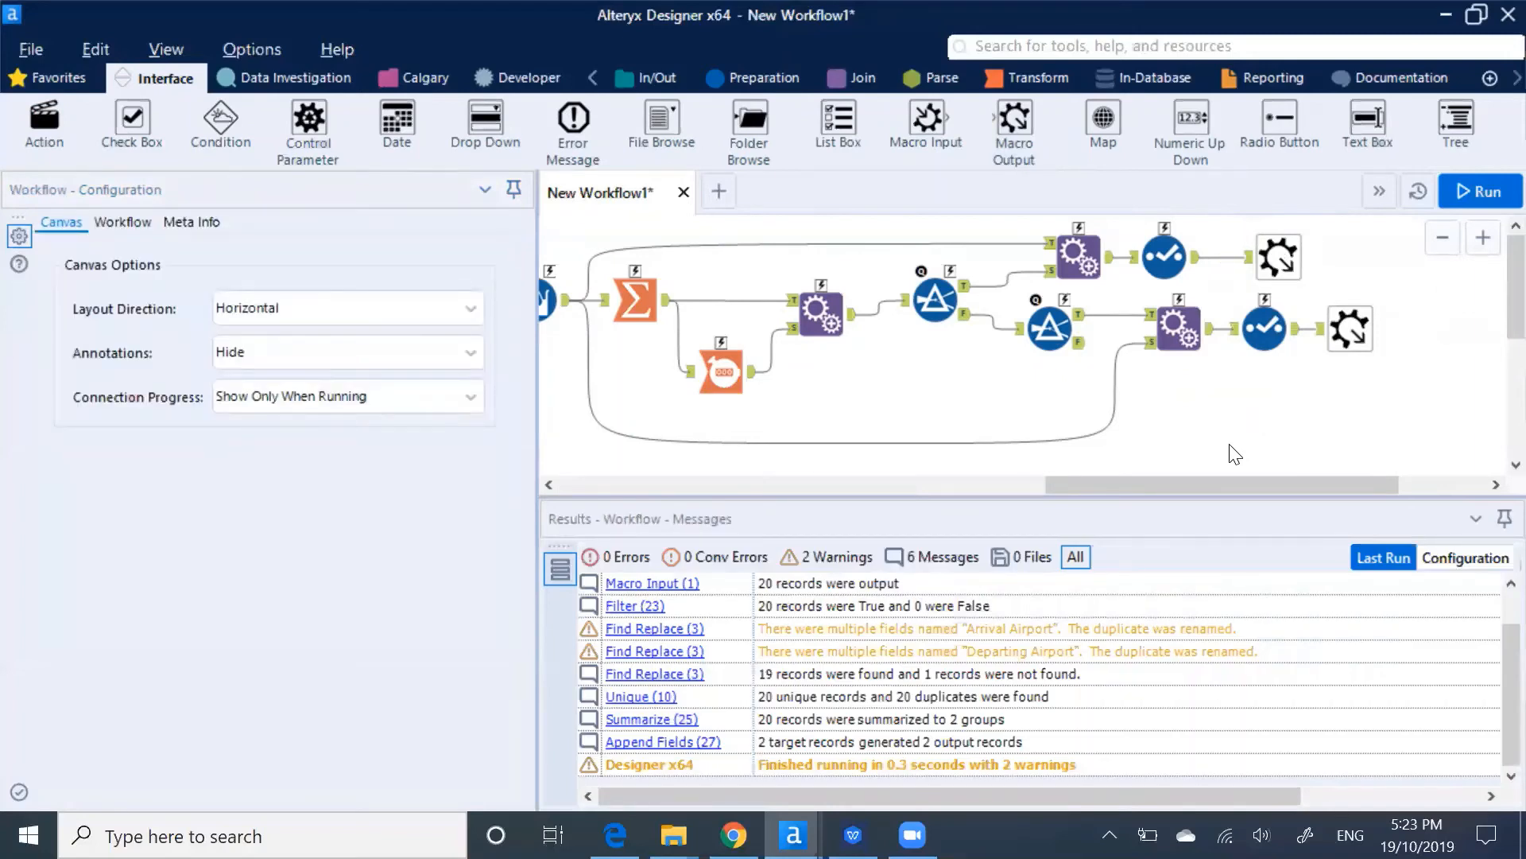
# Save the workflow to the Desktop as a Designer macro (*.yxmc) named Iterative Macro Demo.
pyautogui.moveTo(1200, 481); pyautogui.dragTo(1295, 507)
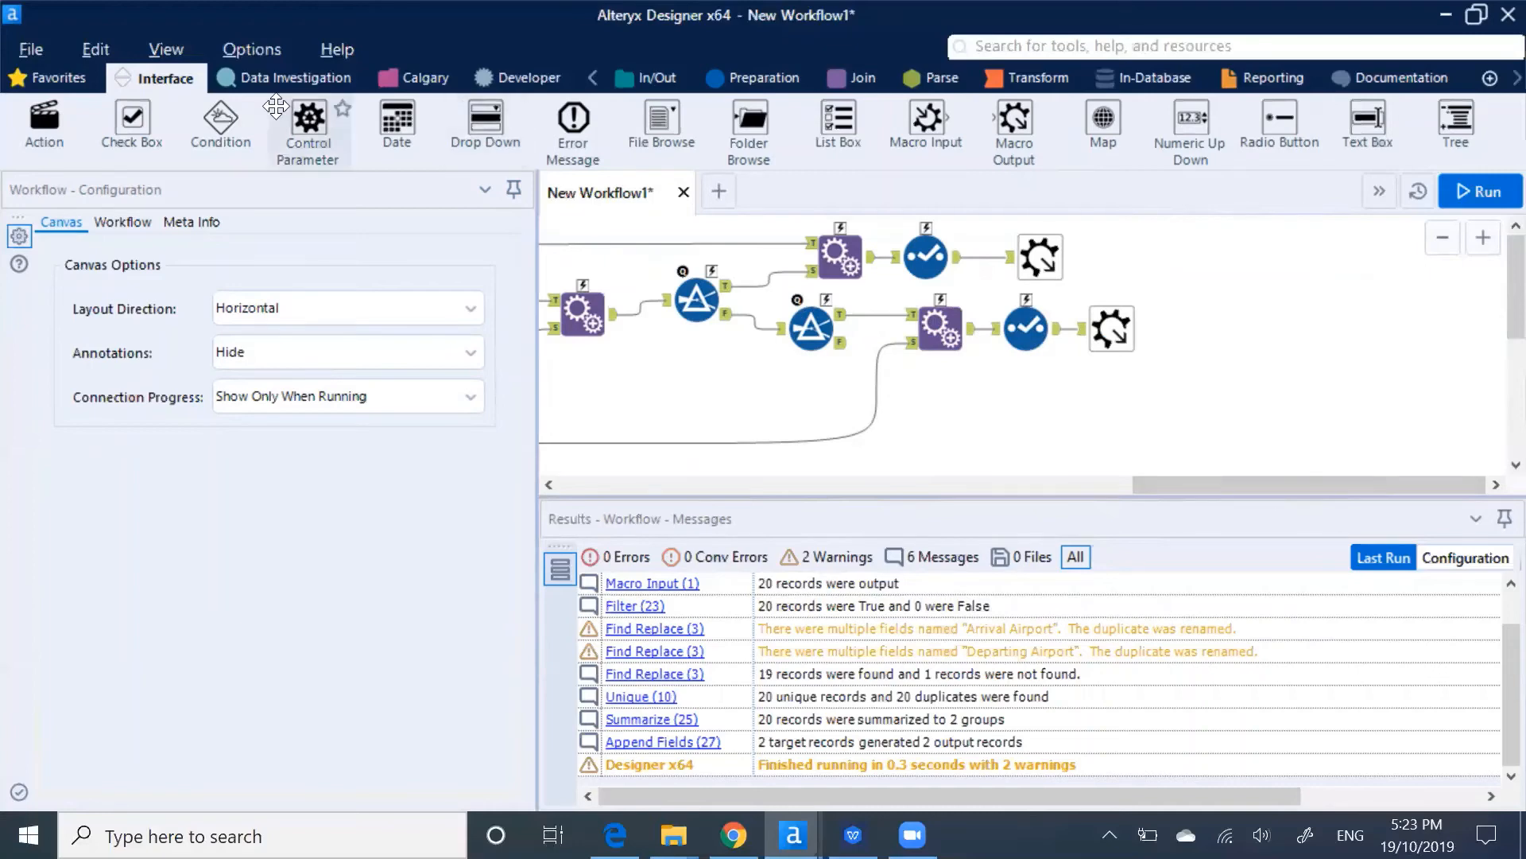
pyautogui.click(36, 49)
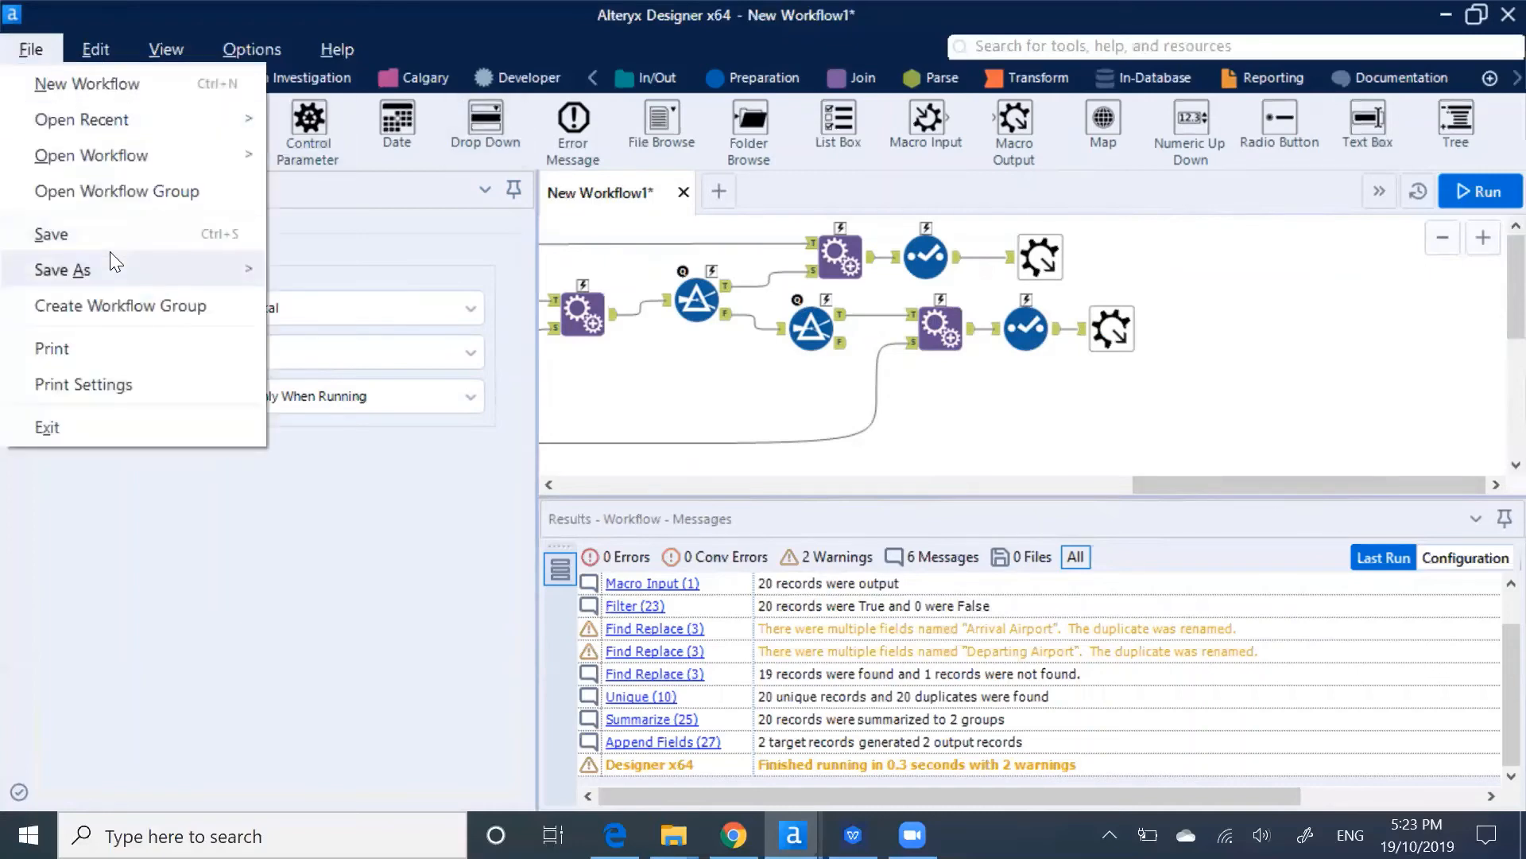
pyautogui.click(107, 237)
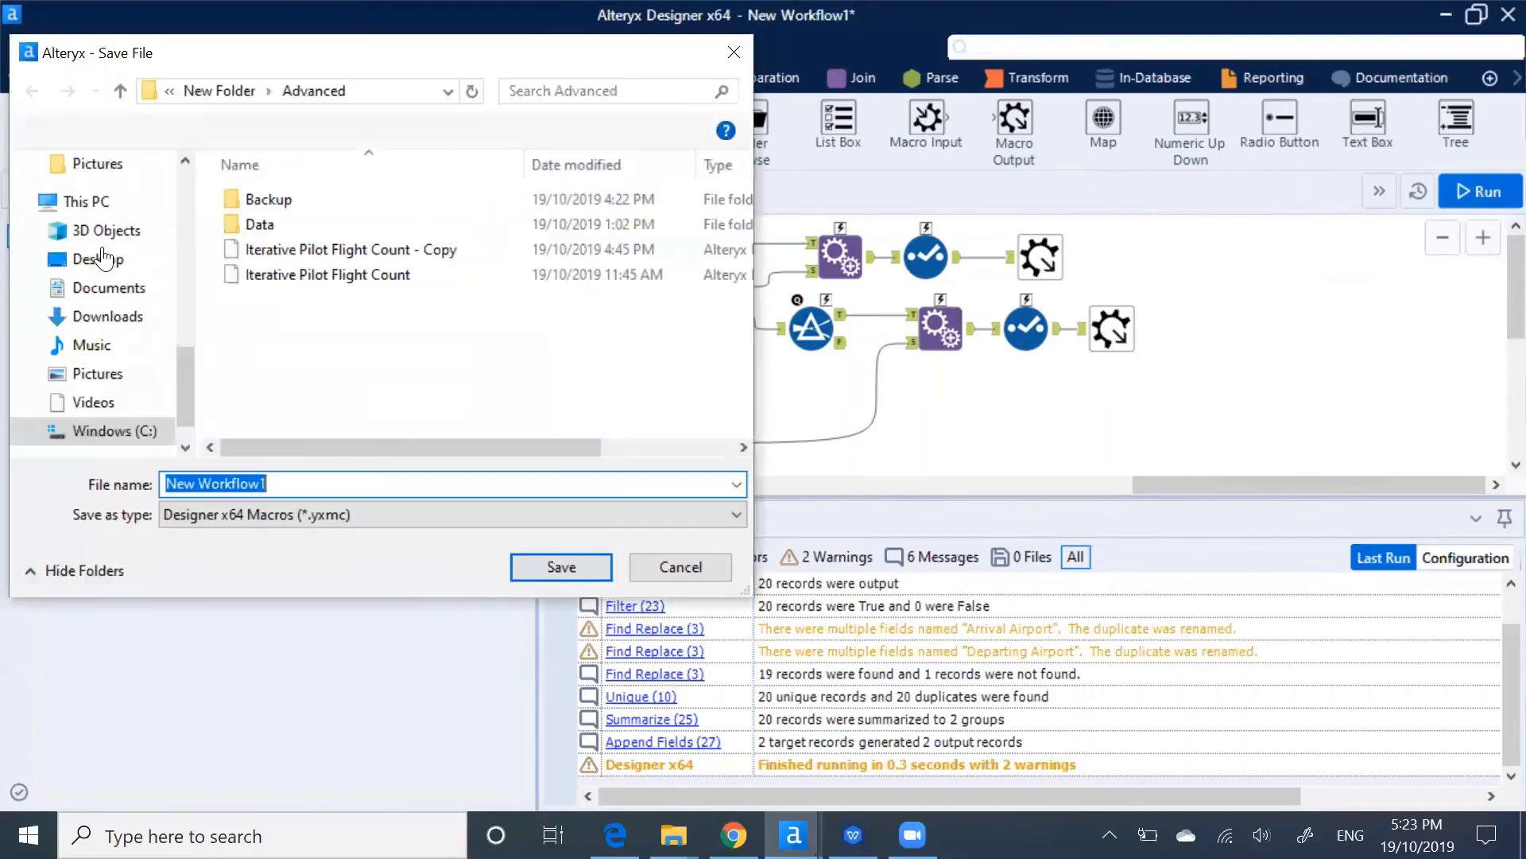
pyautogui.moveTo(189, 381); pyautogui.dragTo(178, 197)
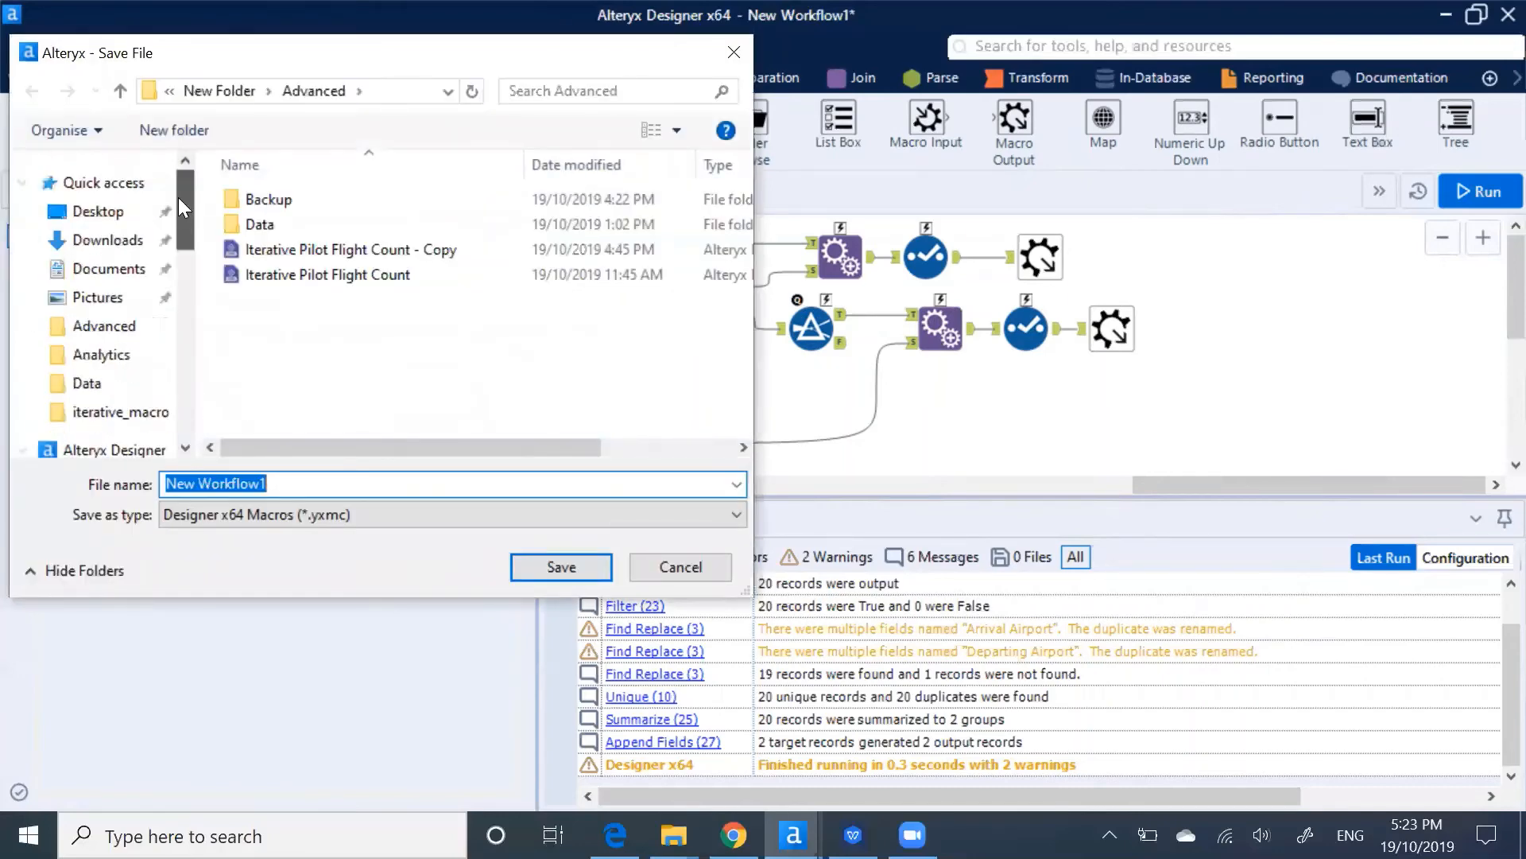
pyautogui.click(99, 213)
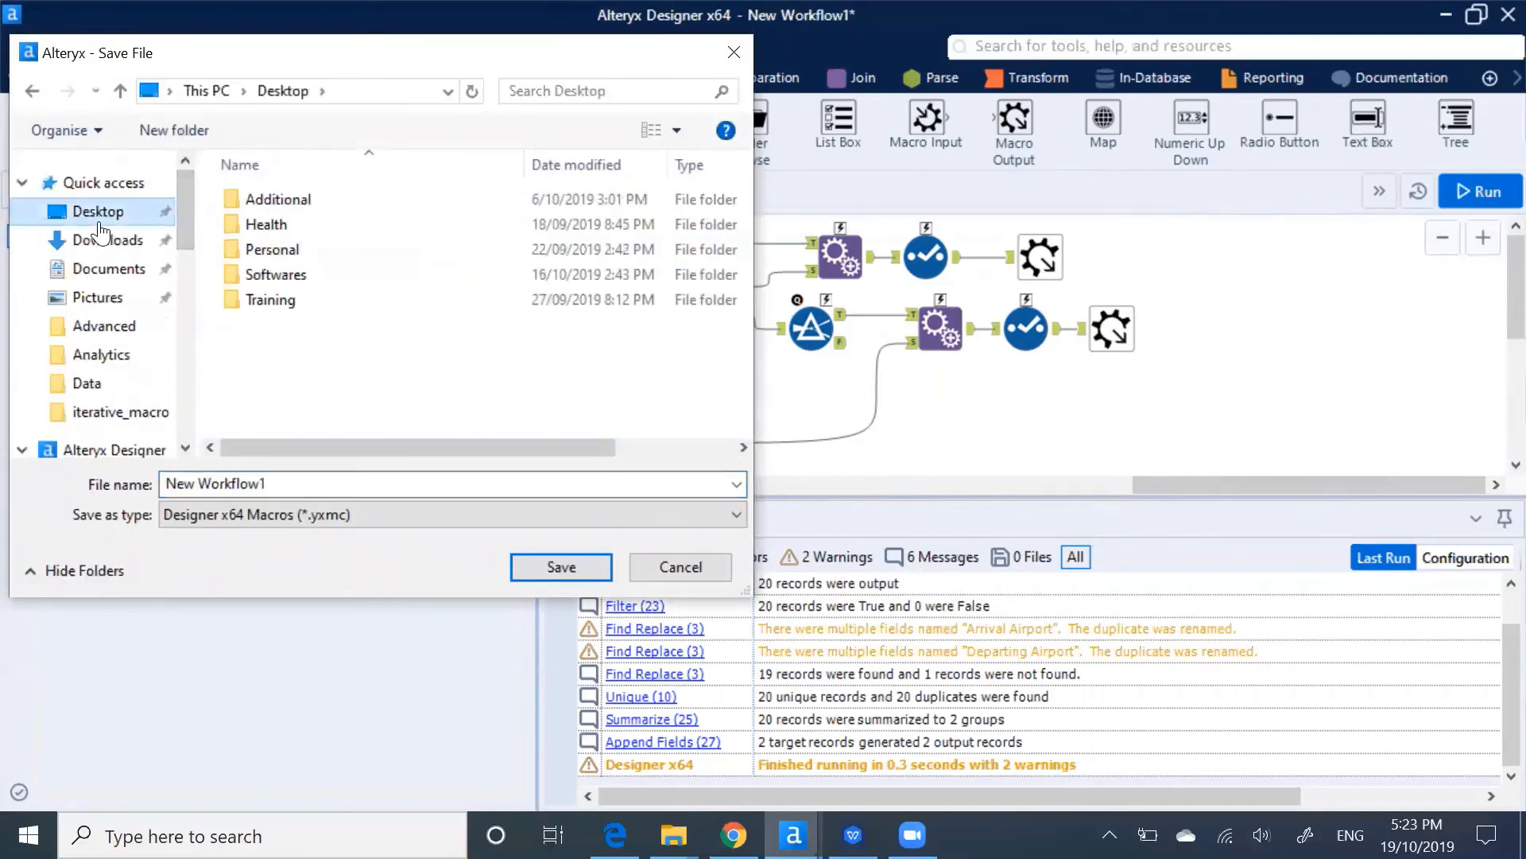
pyautogui.moveTo(280, 484); pyautogui.dragTo(100, 486)
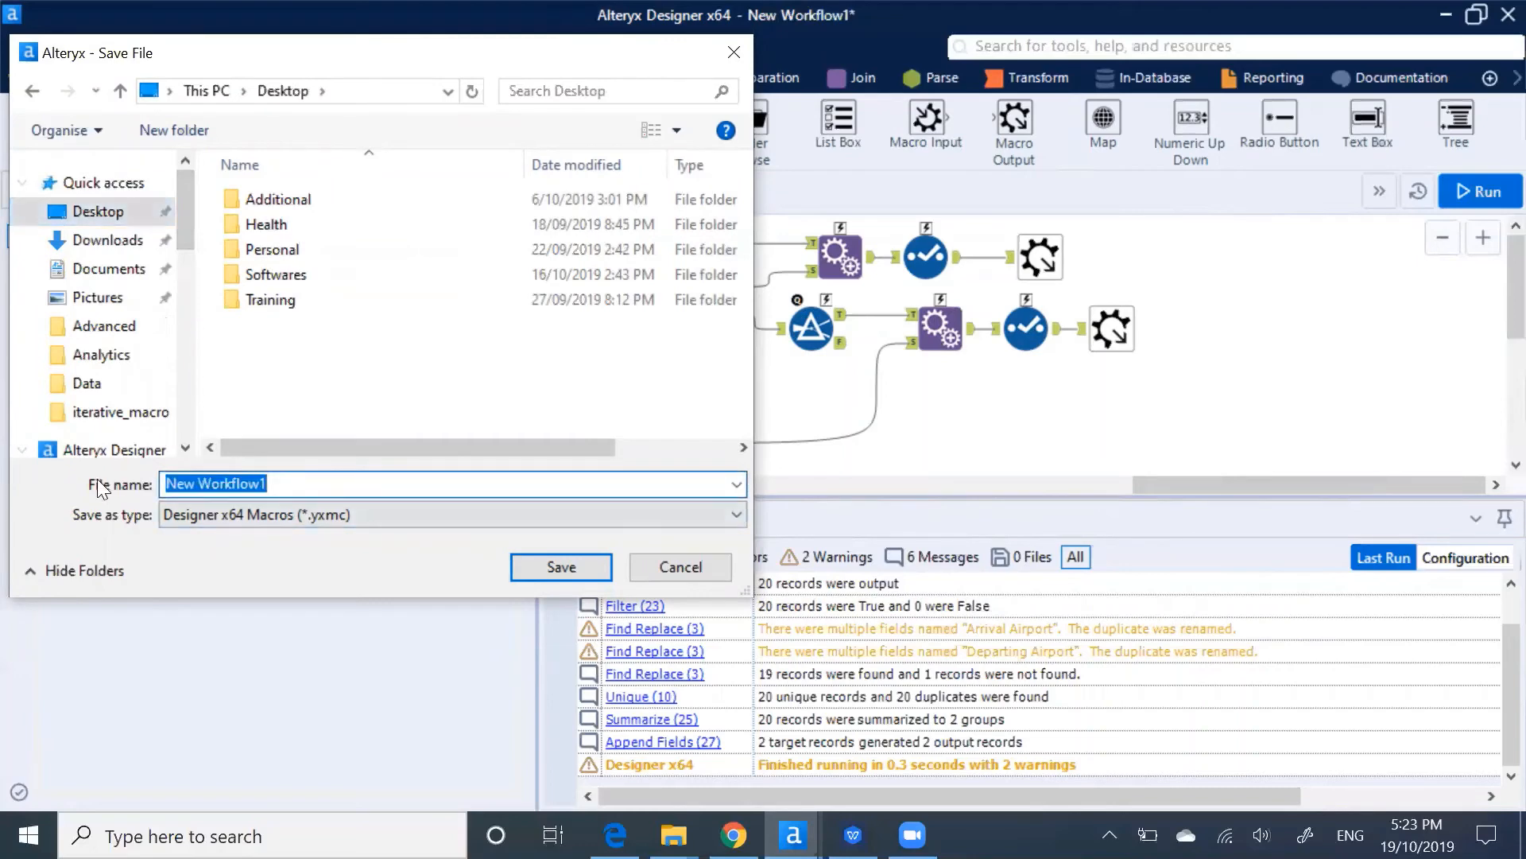
pyautogui.write('Iterative')
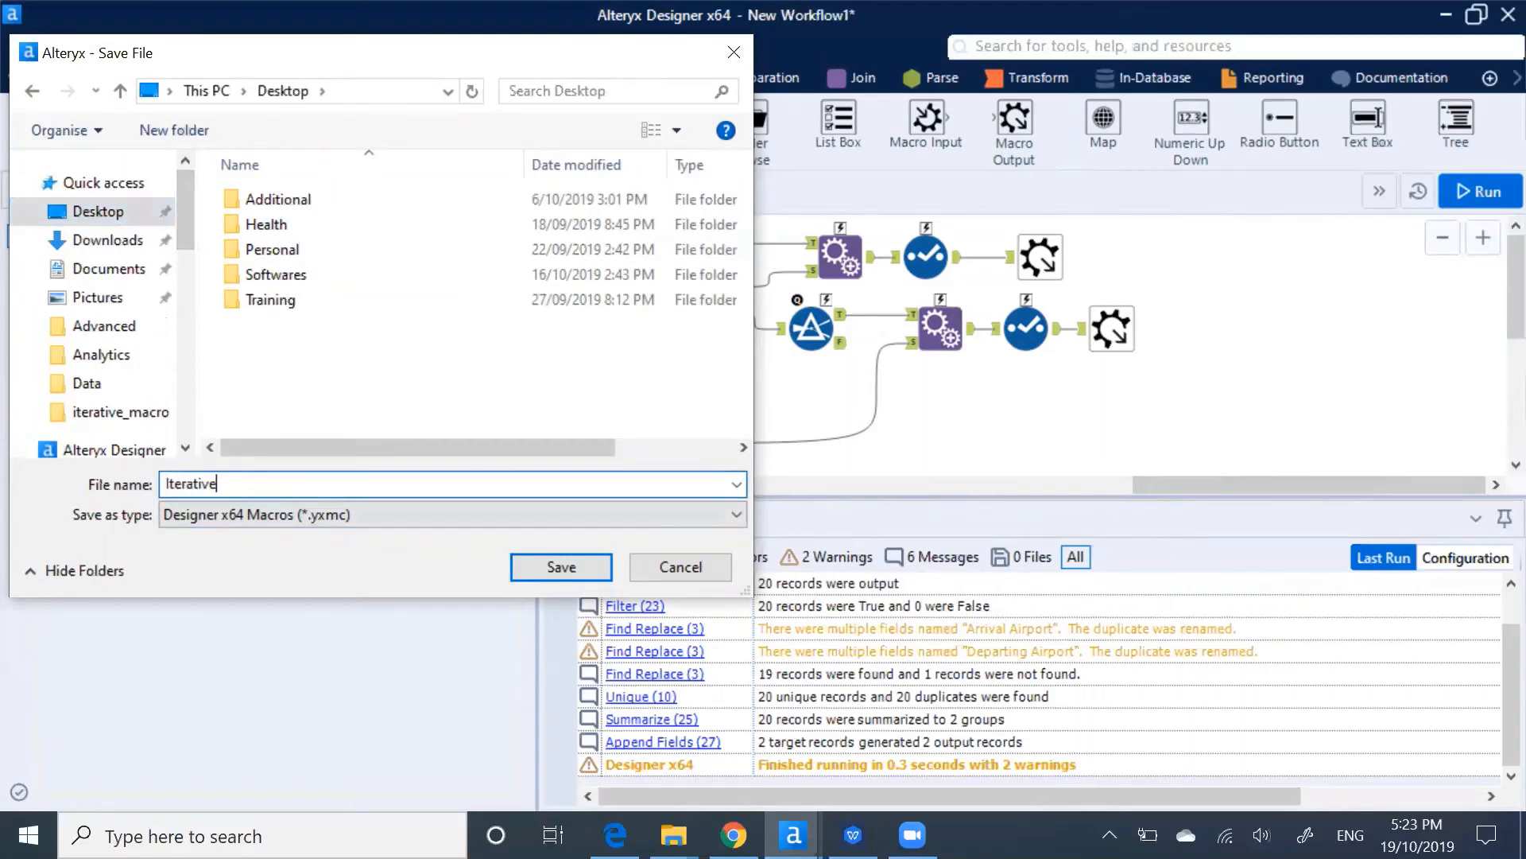
pyautogui.write(' Macro Demo')
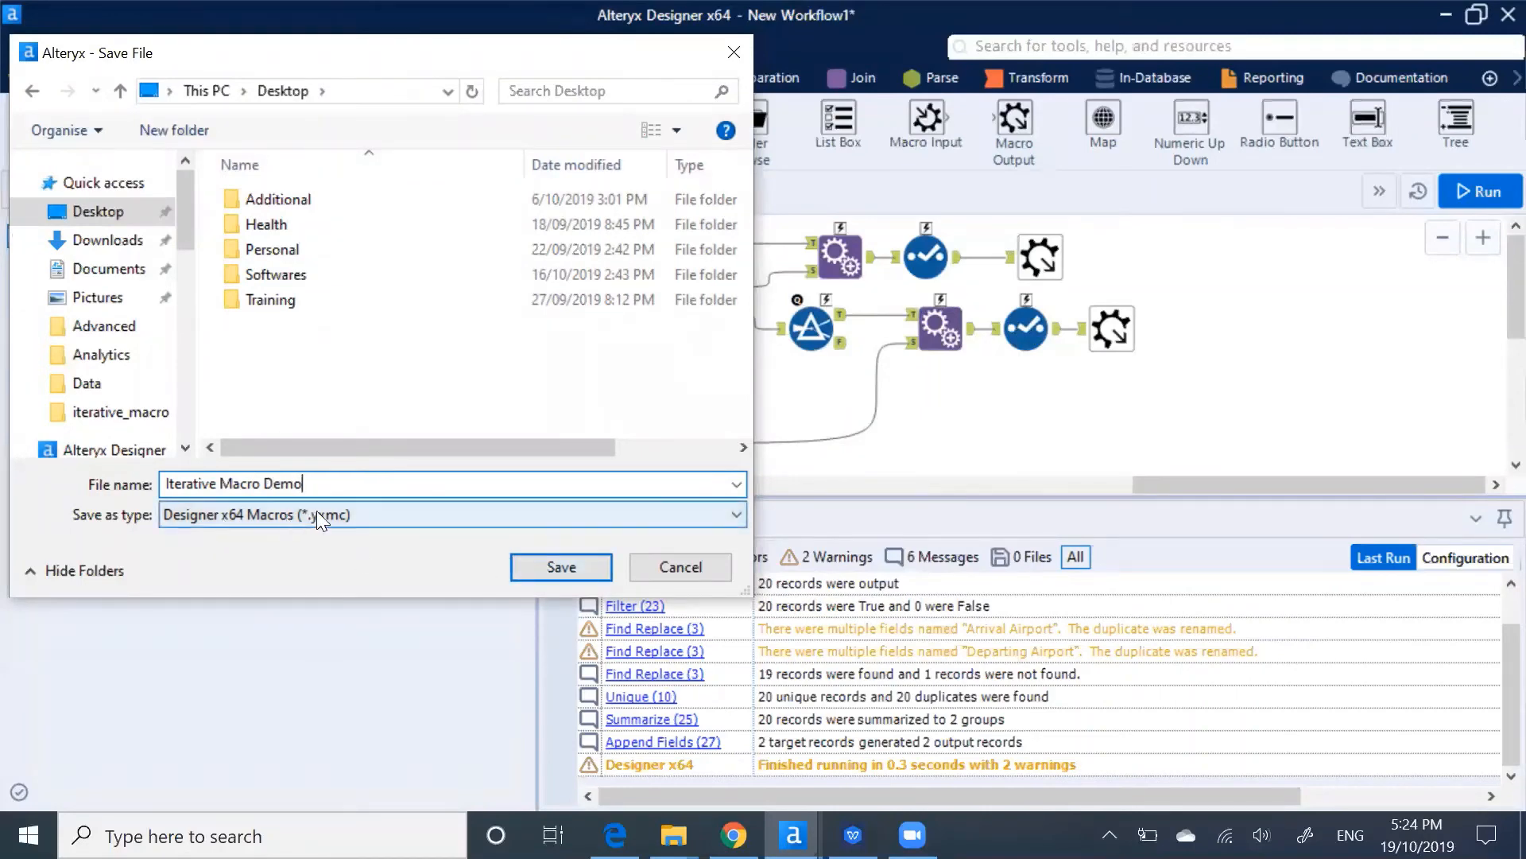
pyautogui.click(531, 561)
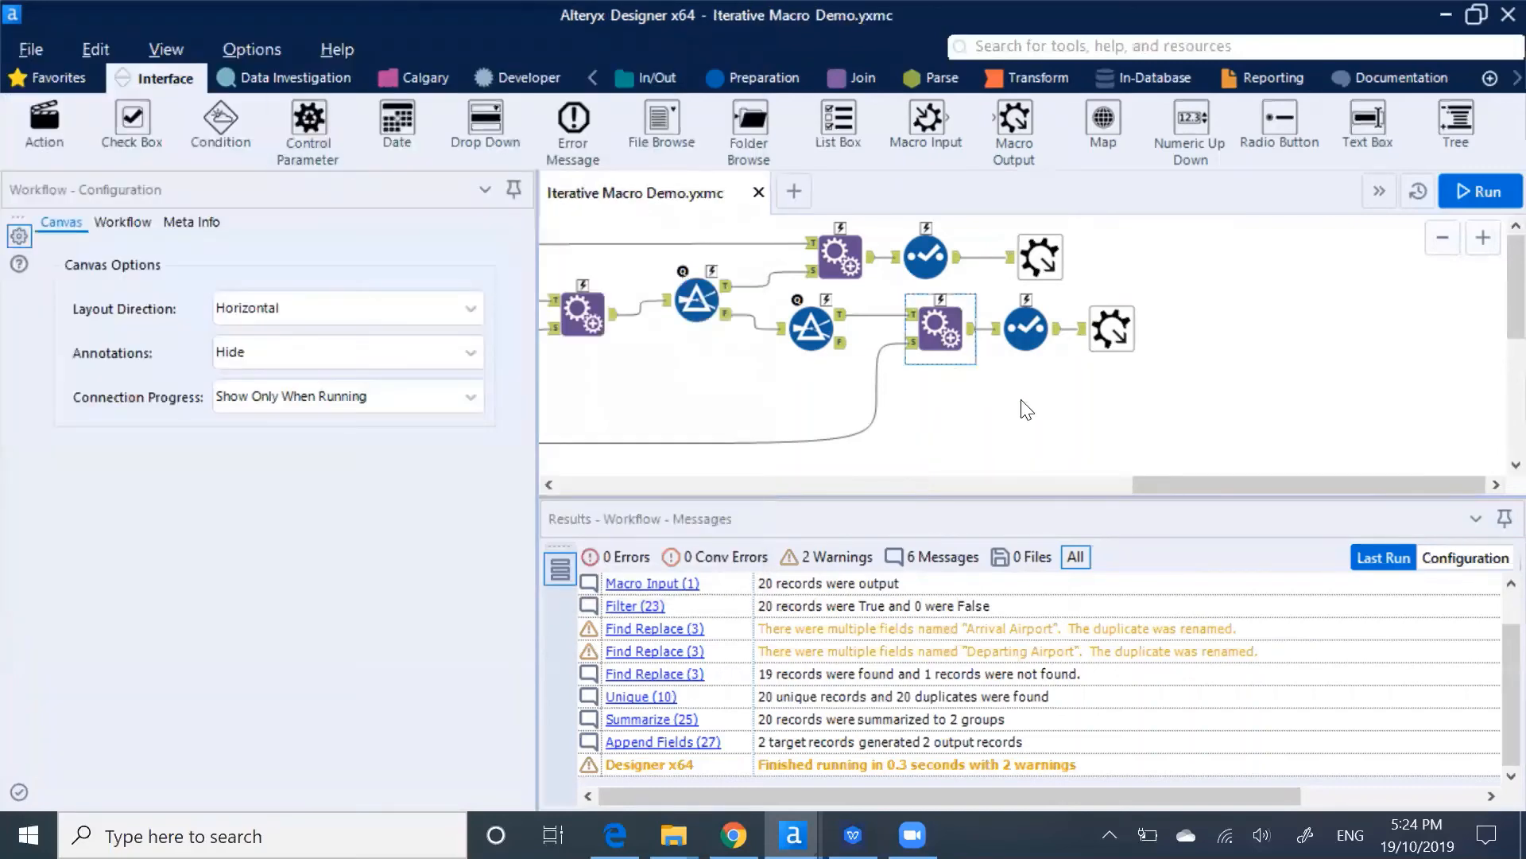
# Set the macro's Iteration Input to Input1 in the Interface Designer properties, inspect the Iteration Output choices, and hide the designer.
pyautogui.click(151, 51)
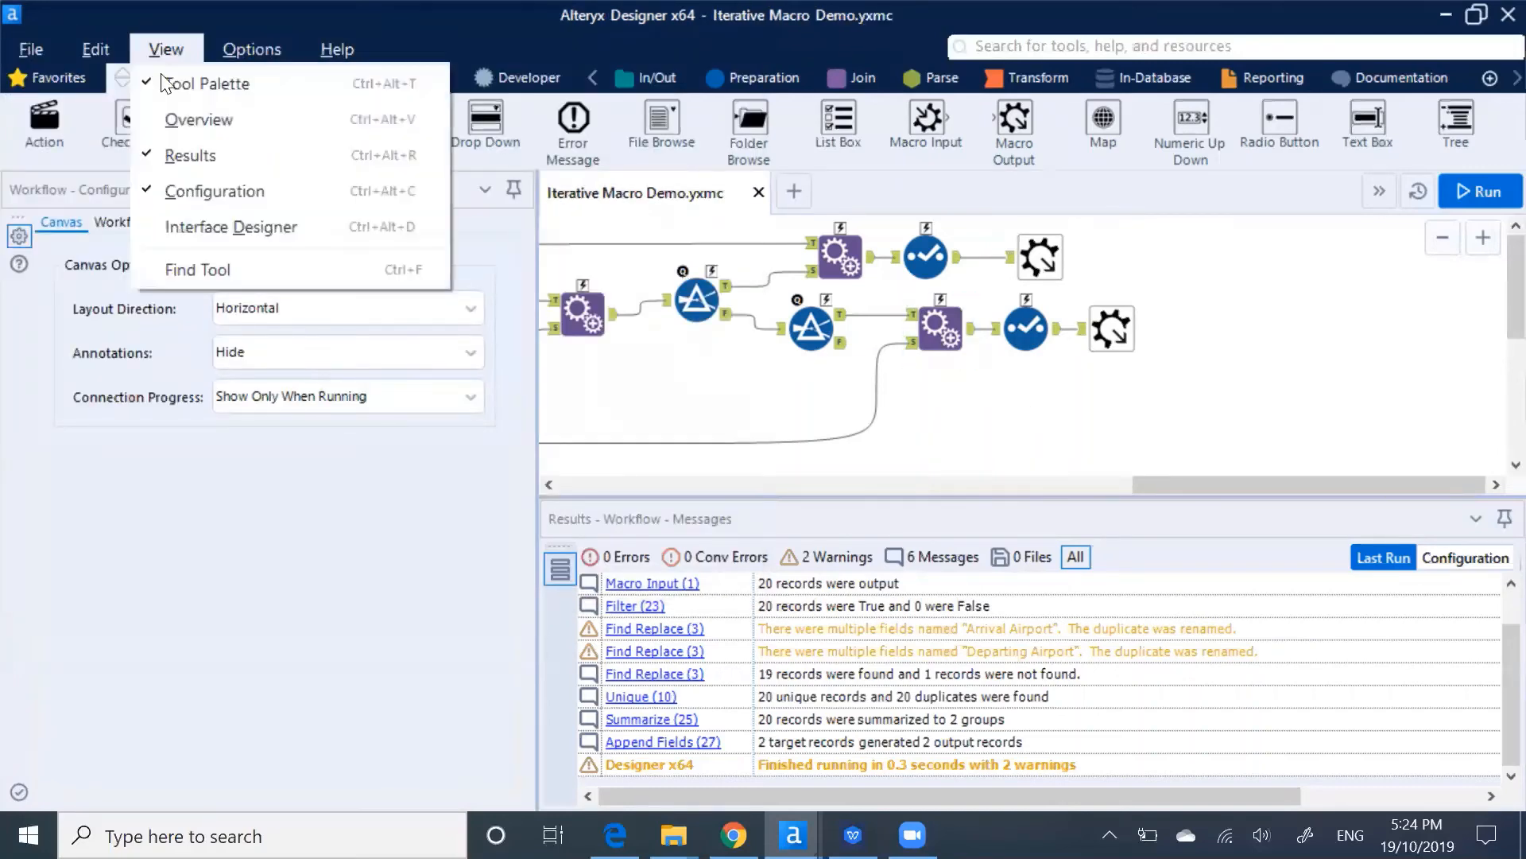
pyautogui.click(209, 237)
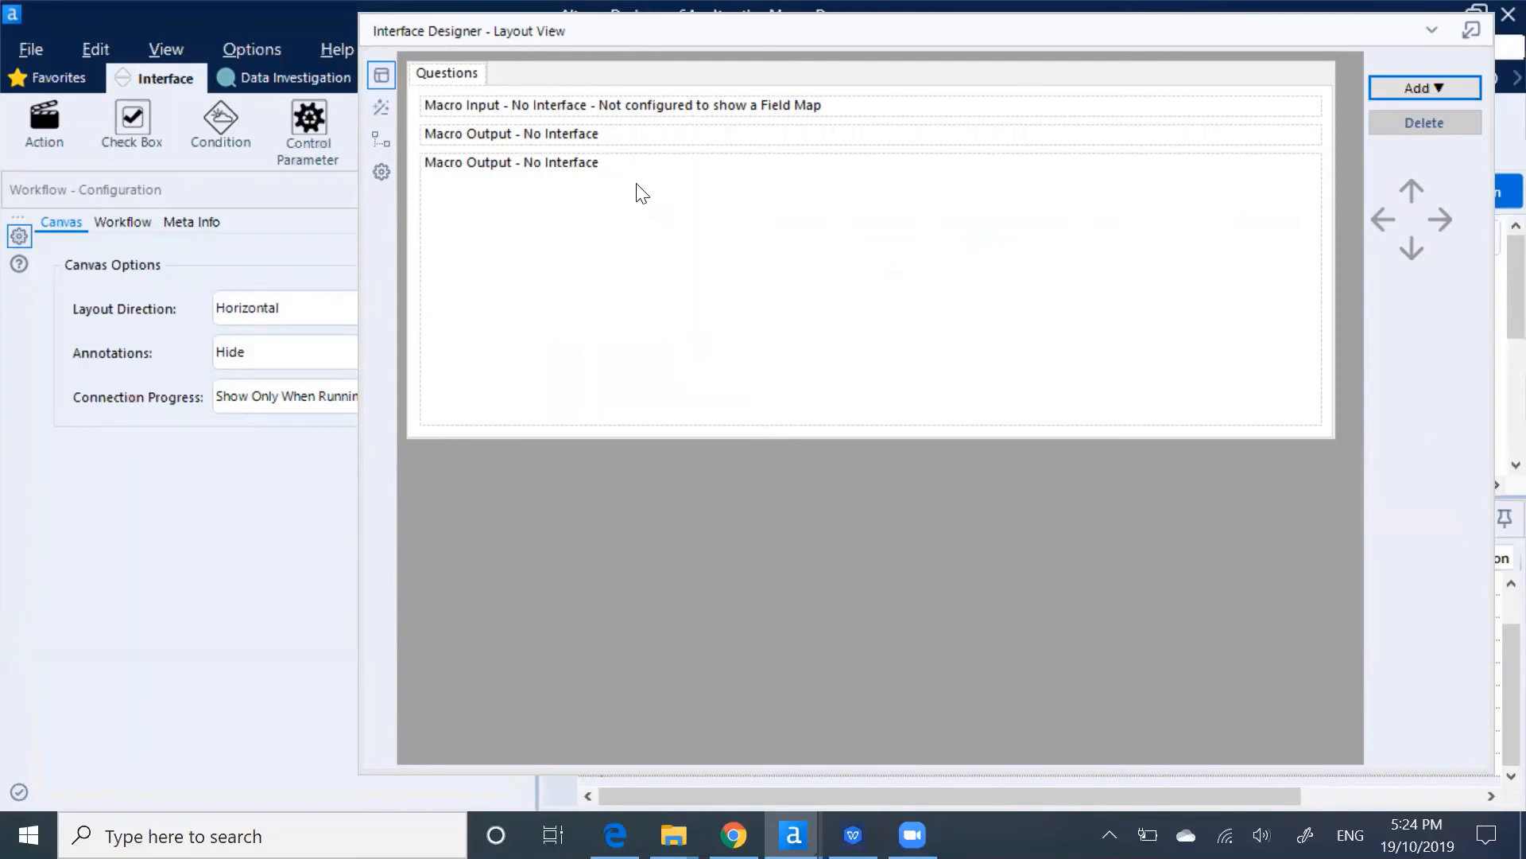
pyautogui.click(382, 168)
pyautogui.click(382, 74)
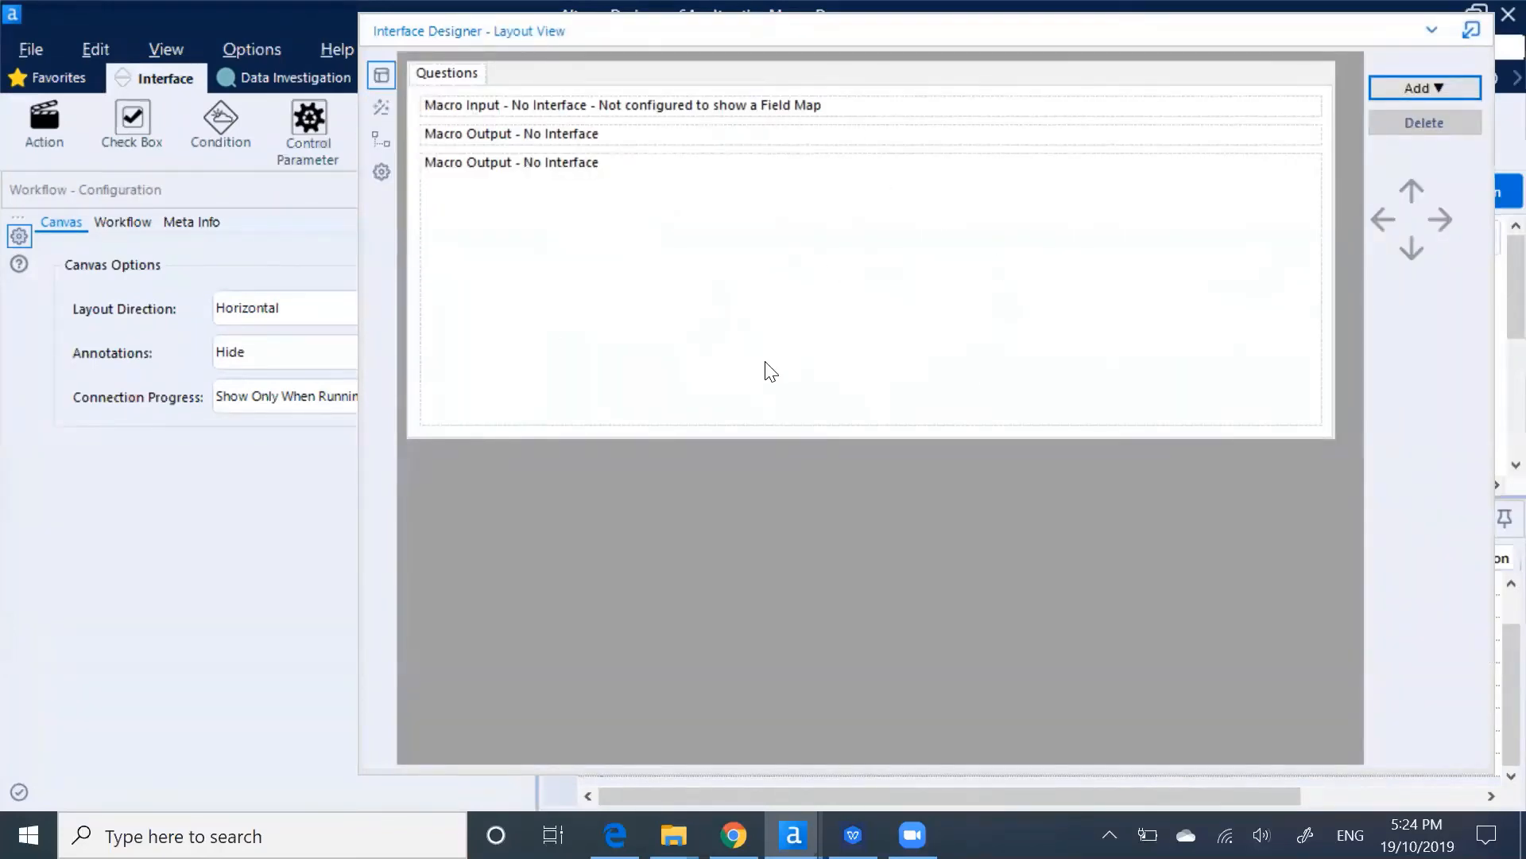
pyautogui.click(382, 168)
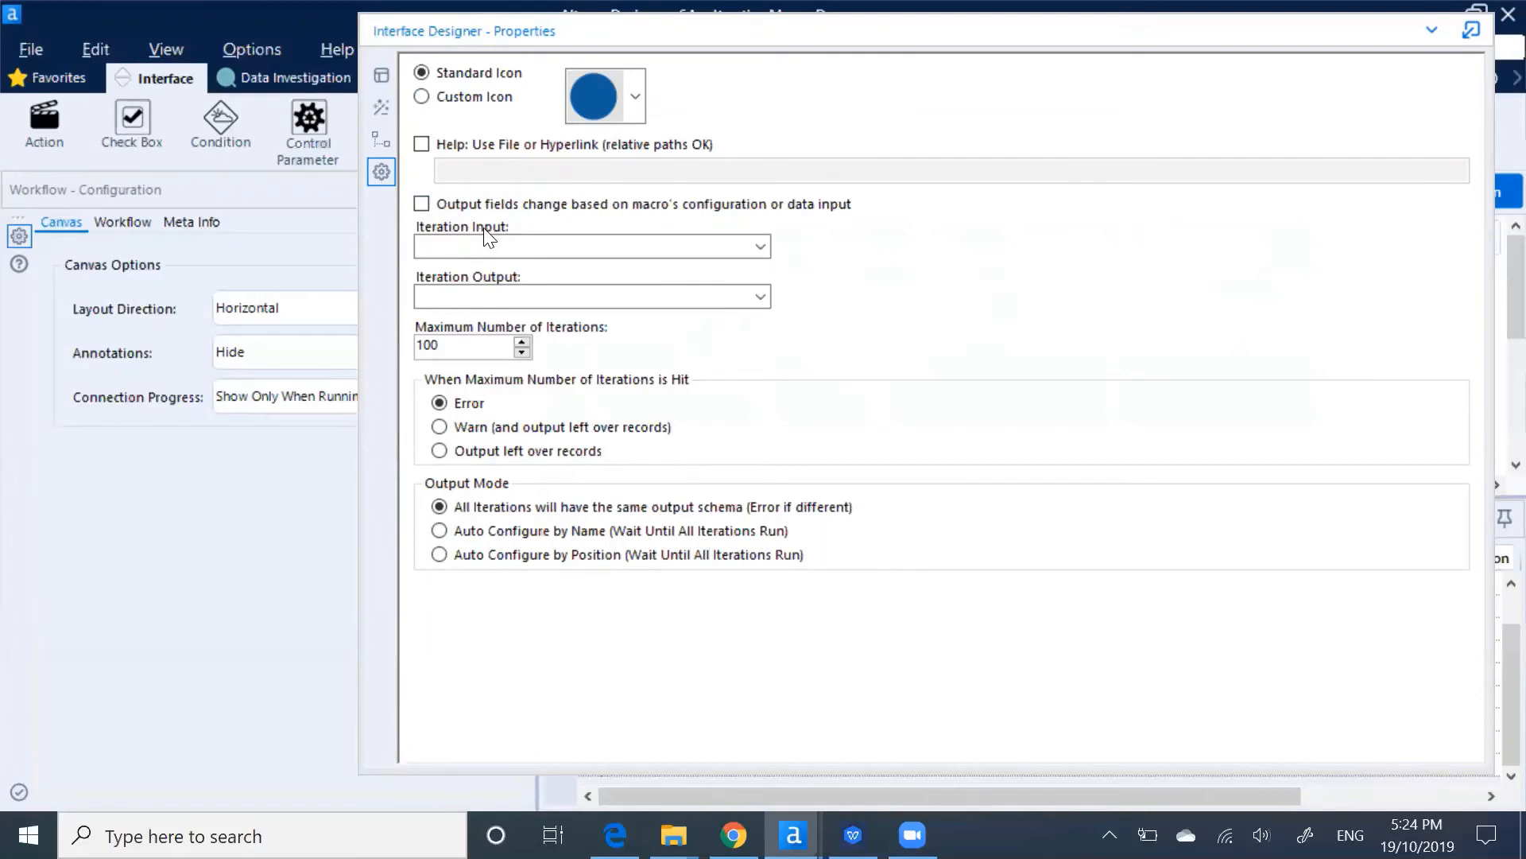
pyautogui.click(759, 249)
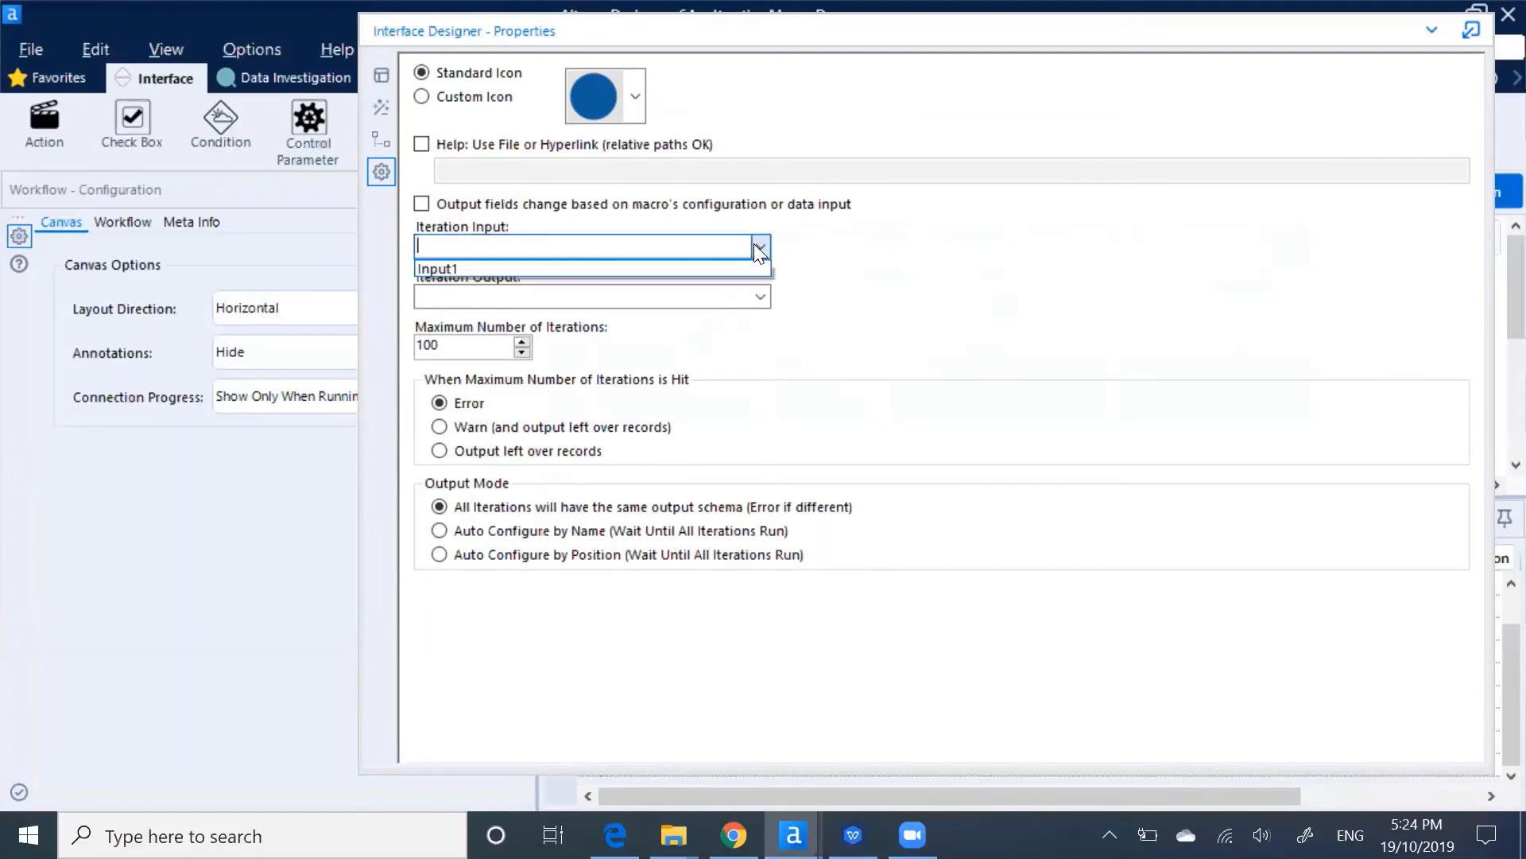
pyautogui.click(711, 264)
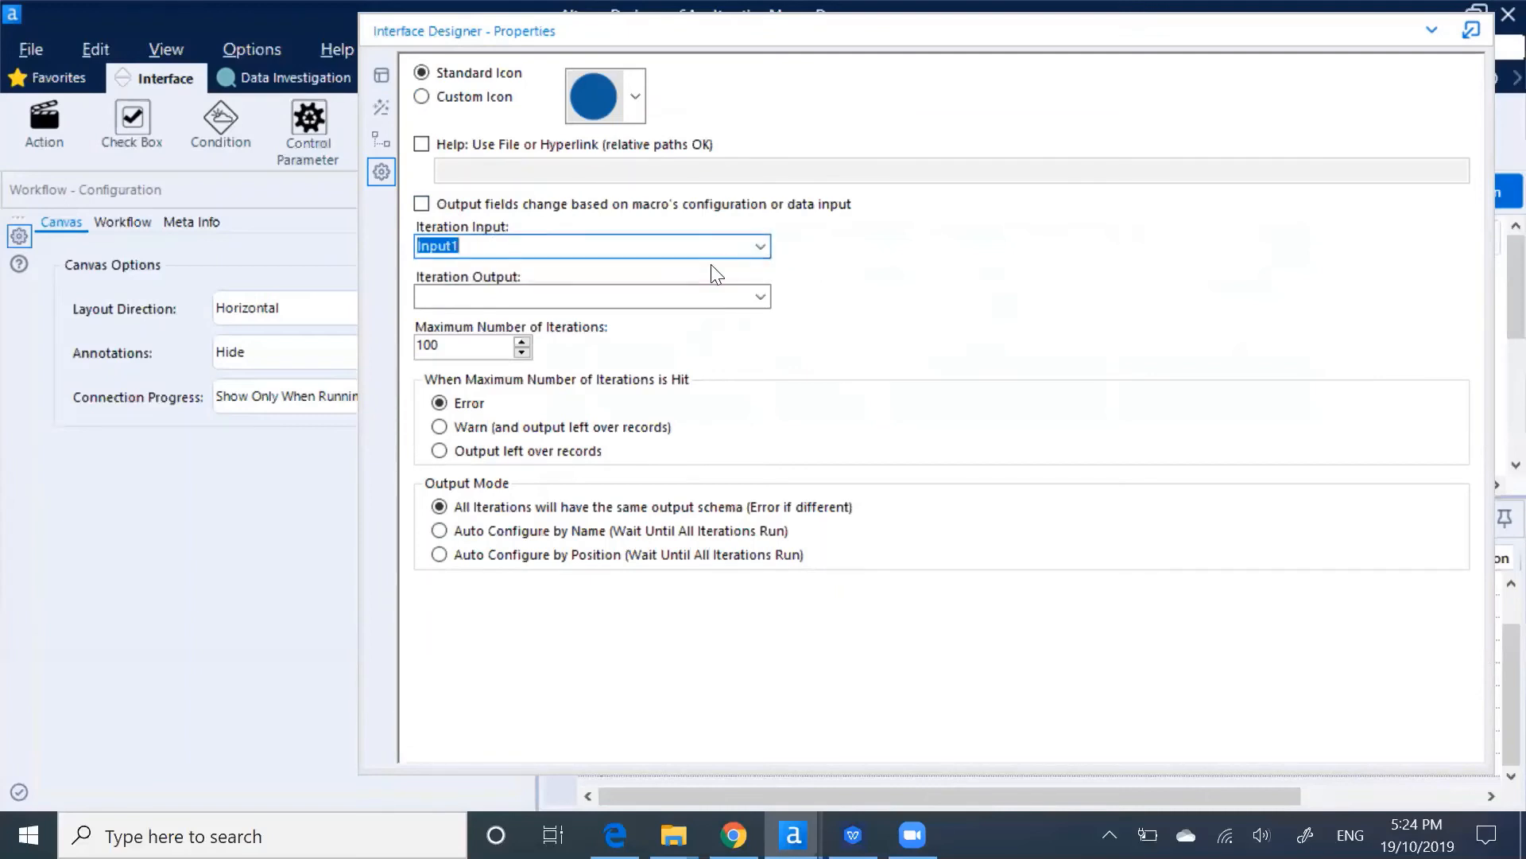
pyautogui.click(761, 296)
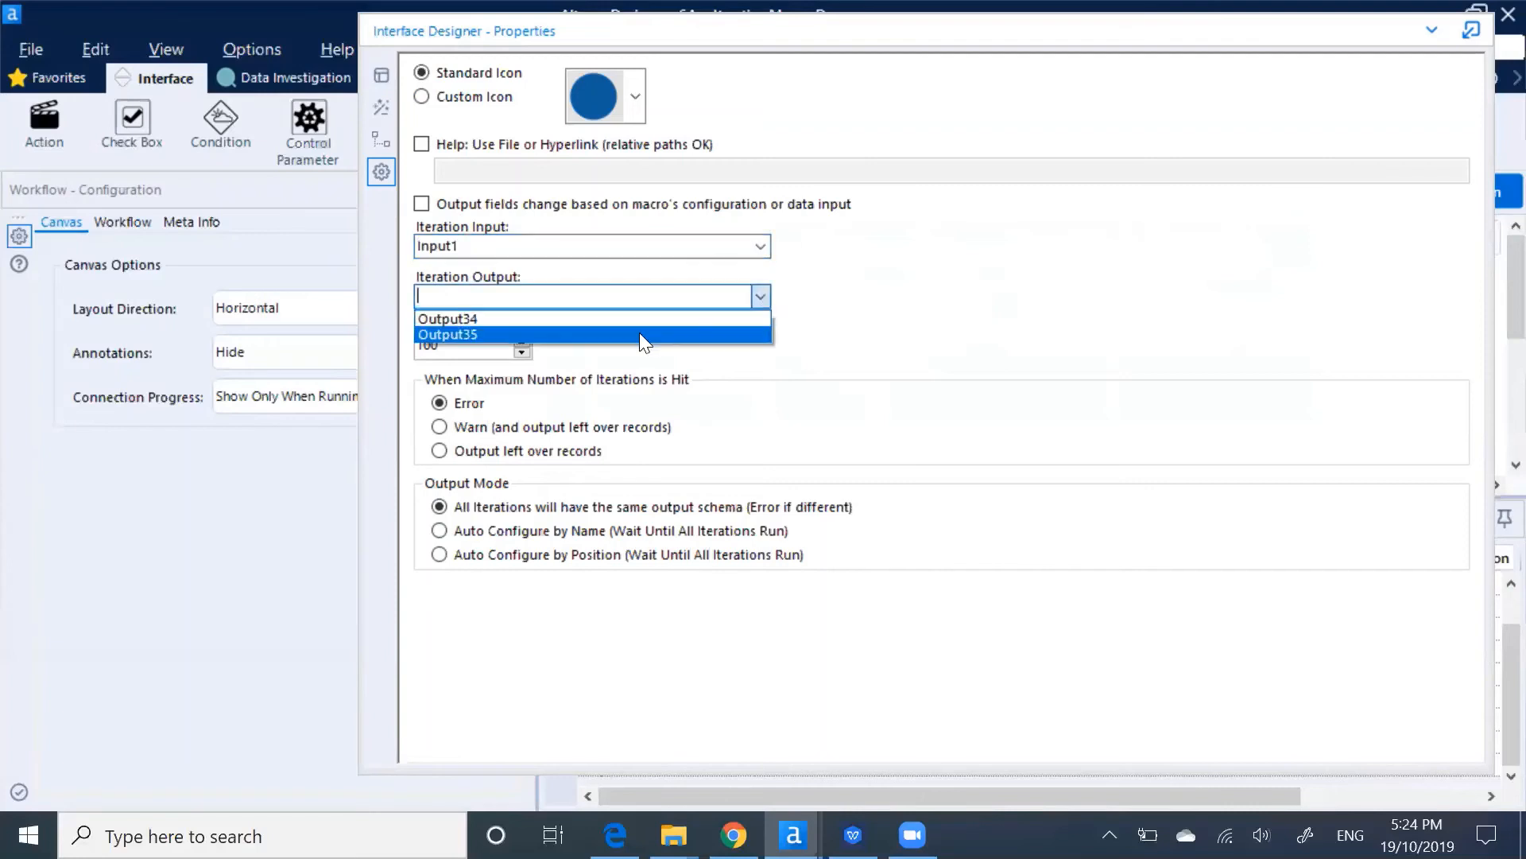
pyautogui.click(1429, 31)
pyautogui.click(1431, 28)
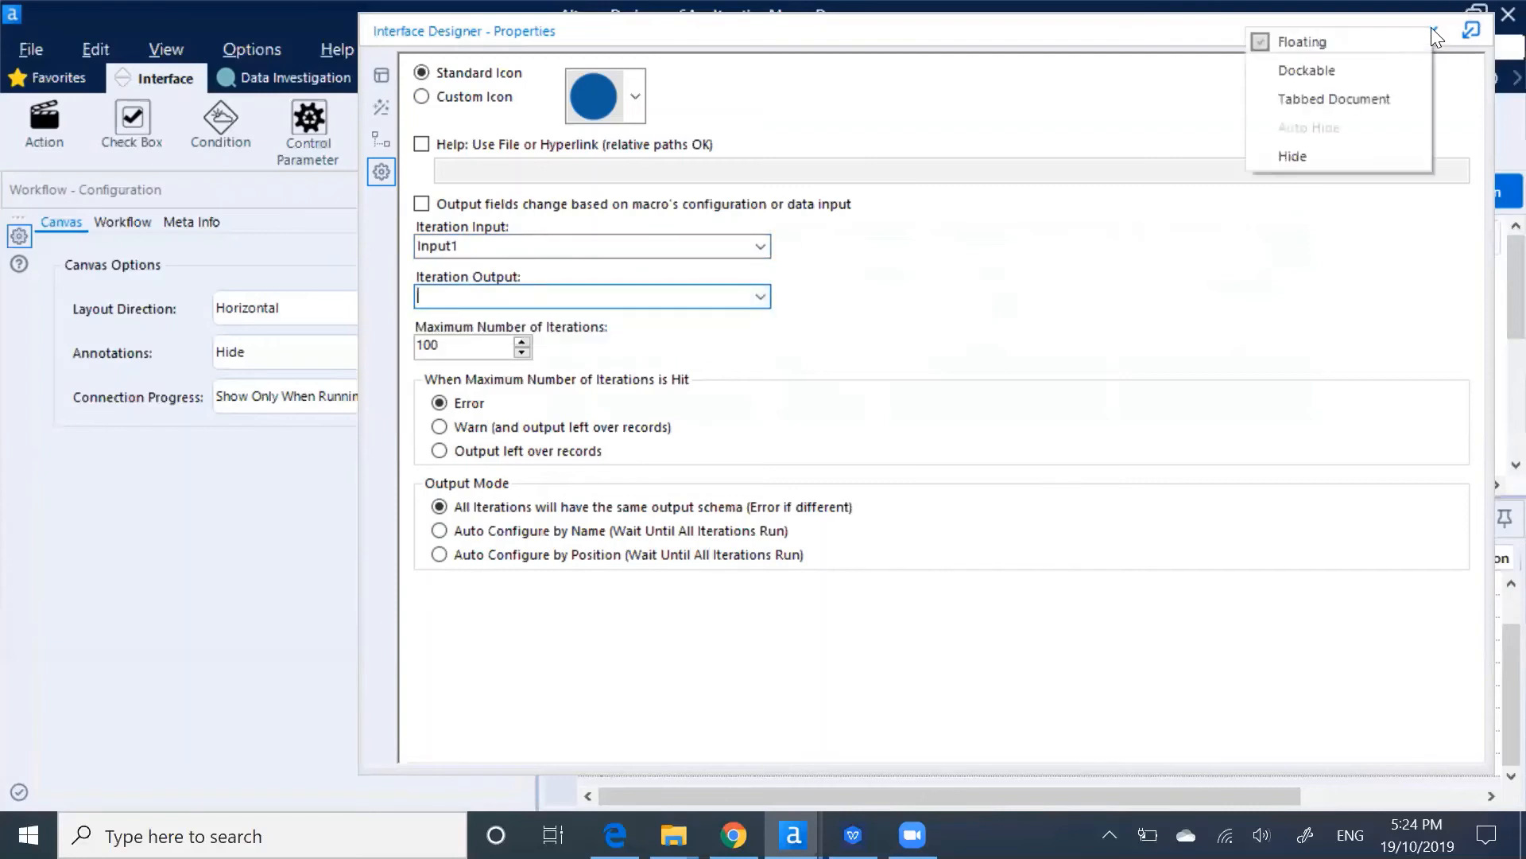
pyautogui.click(1295, 159)
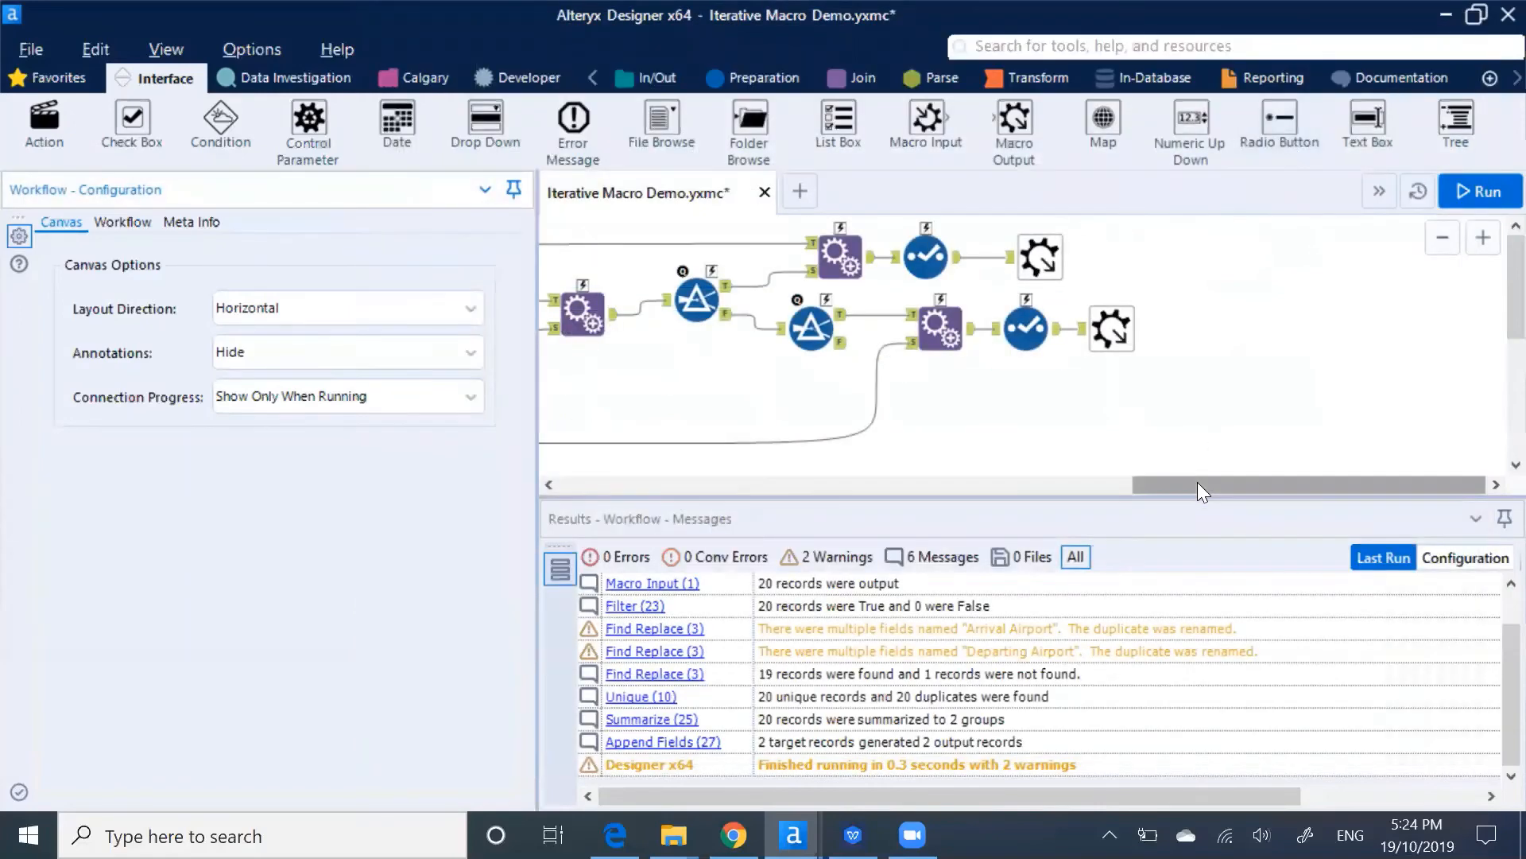
# Name the Macro Input File and set its anchor abbreviation to I.
pyautogui.moveTo(1198, 484); pyautogui.dragTo(615, 364)
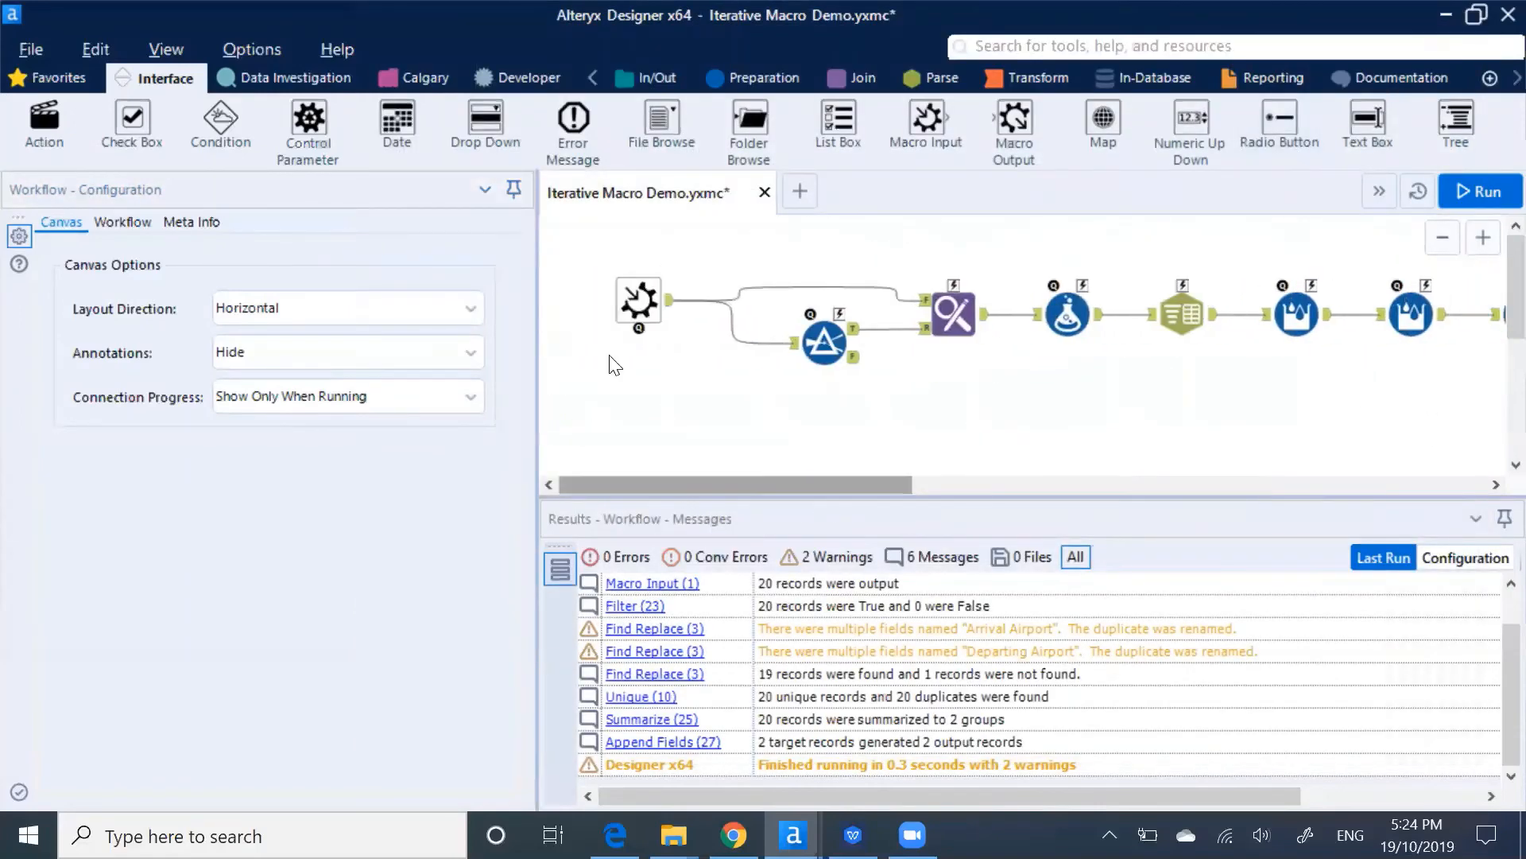
pyautogui.click(636, 300)
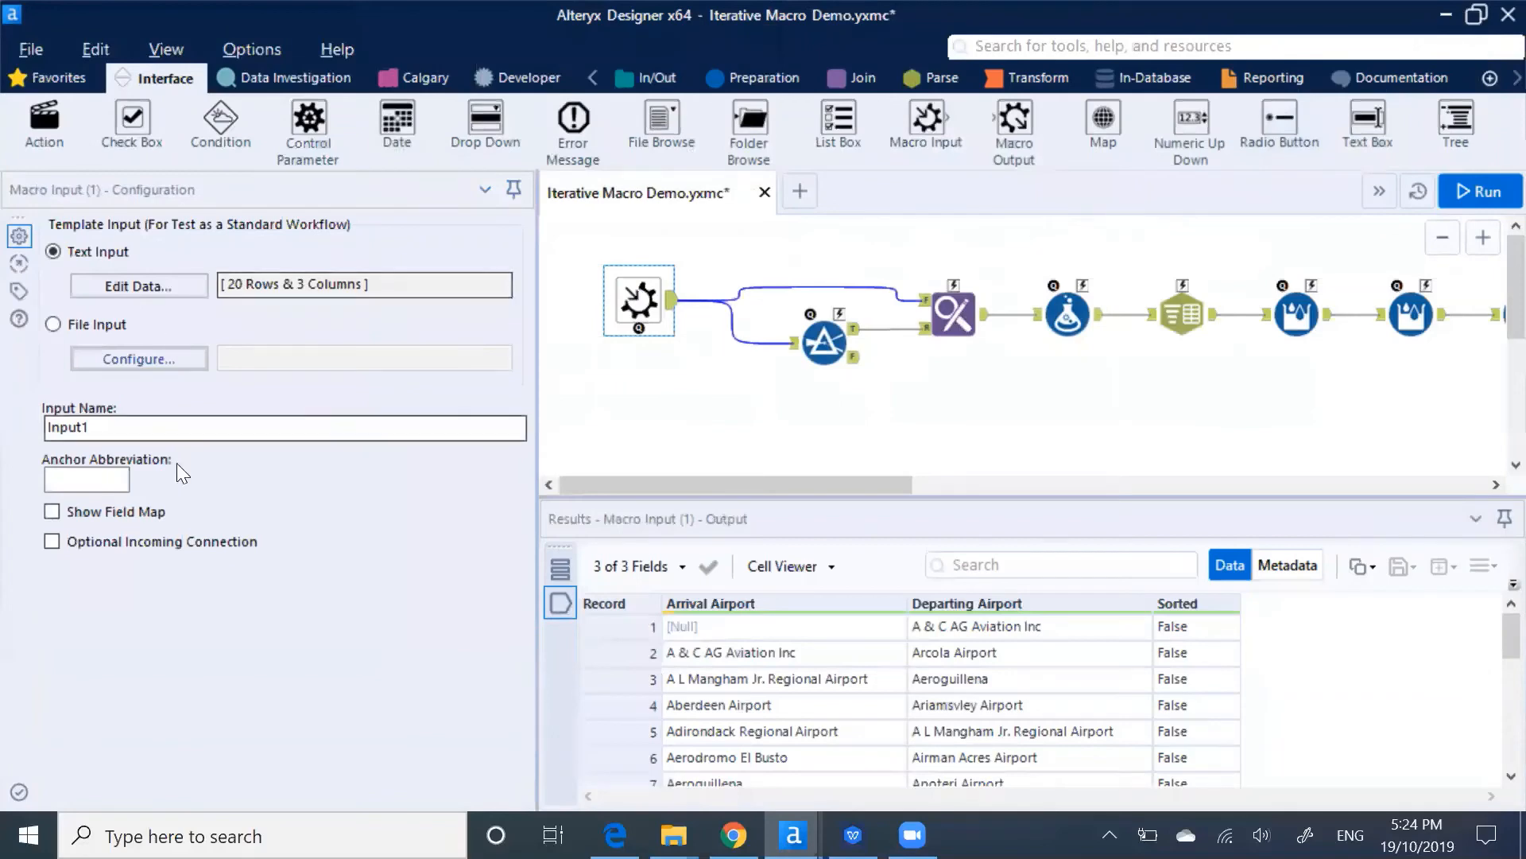
pyautogui.moveTo(122, 427); pyautogui.dragTo(1, 426)
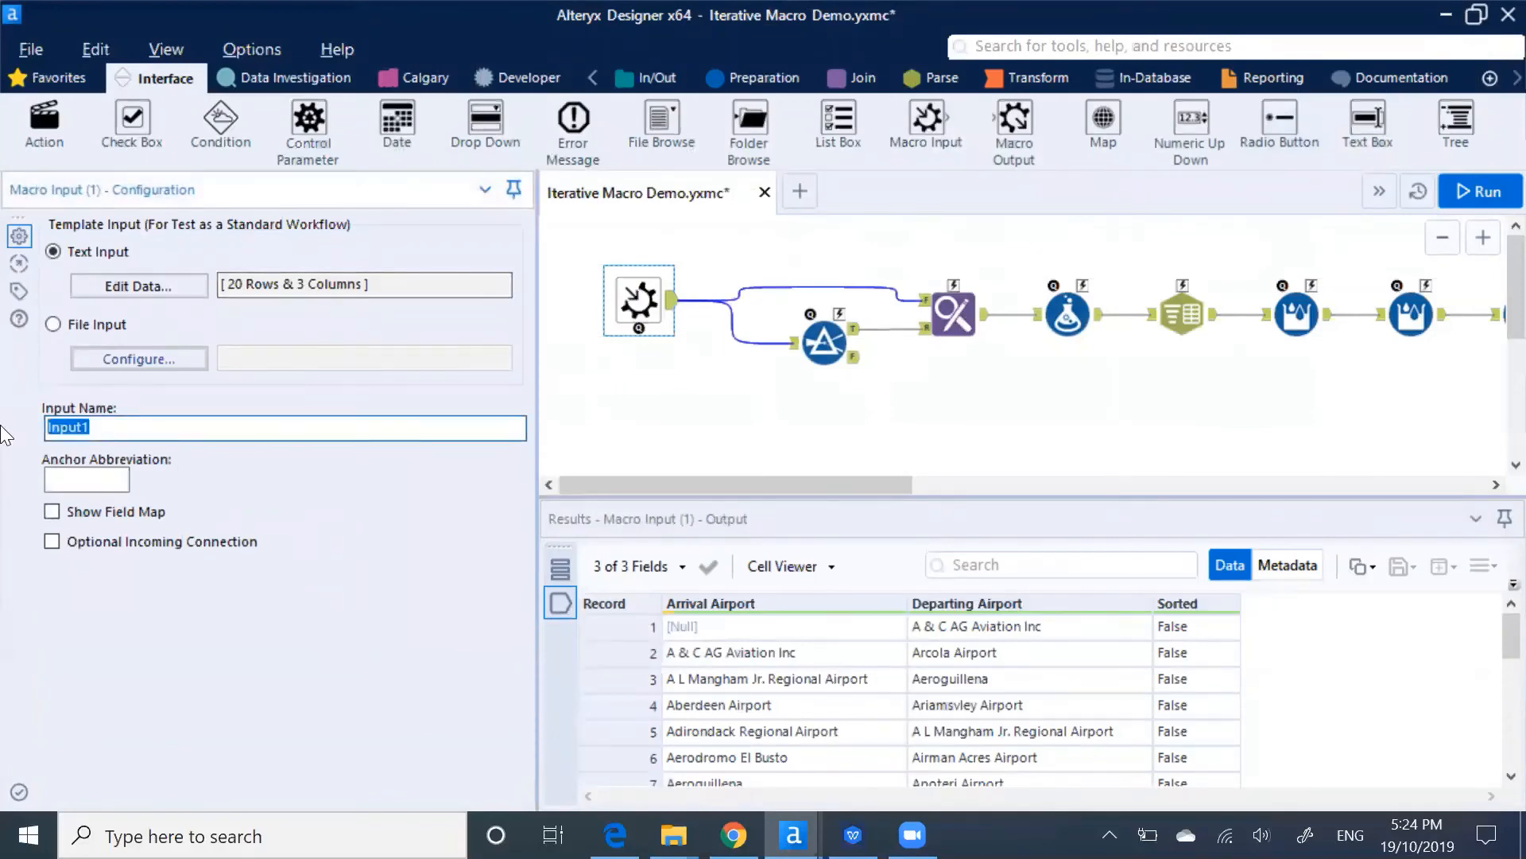
pyautogui.write('File')
pyautogui.click(68, 477)
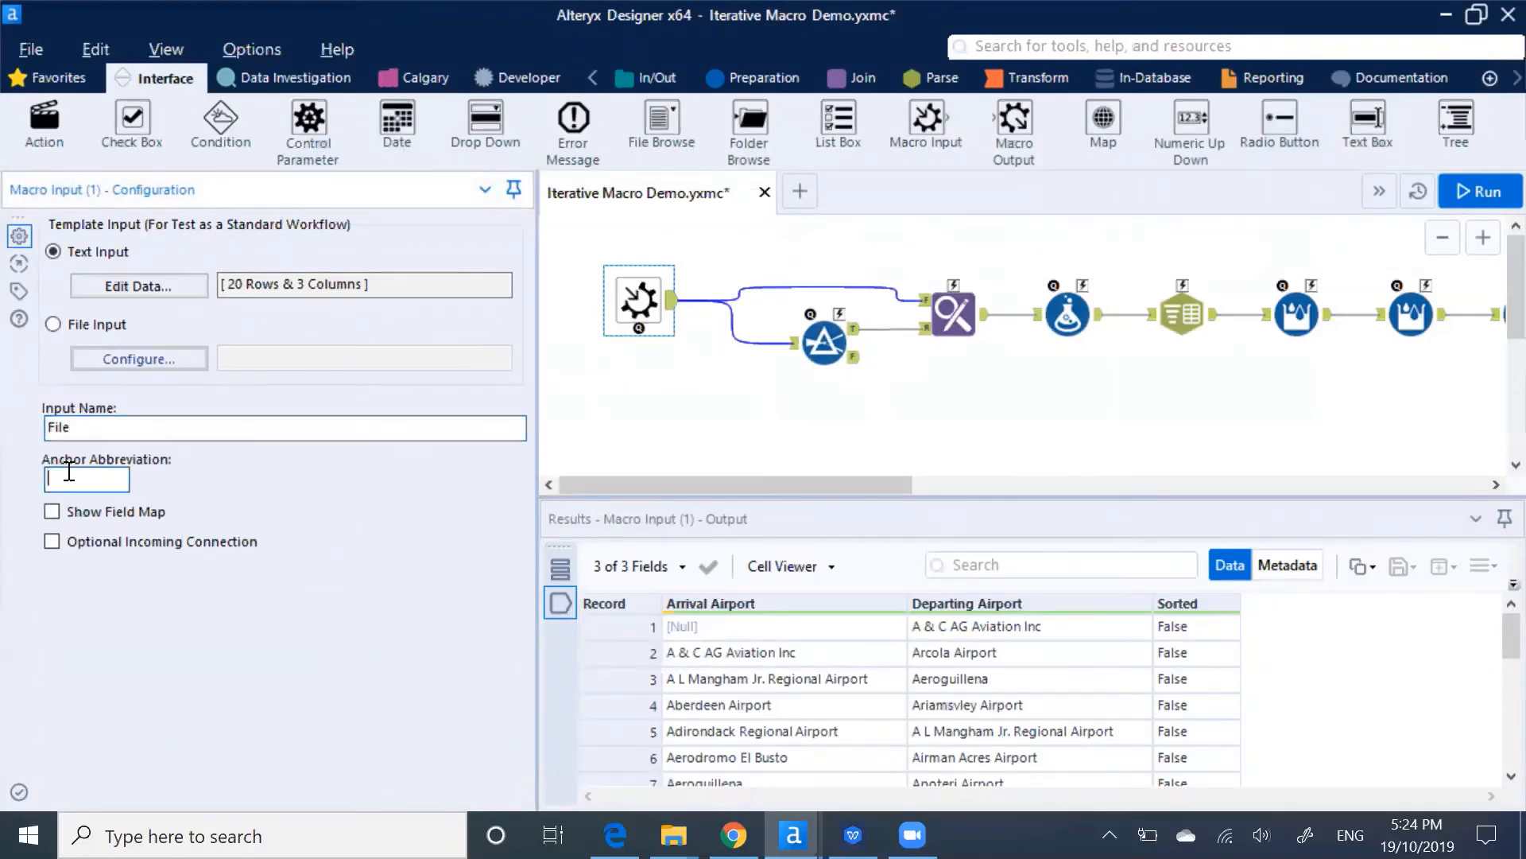
# Name the upper branch's Macro Output File and set its anchor abbreviation to O.
pyautogui.moveTo(790, 481); pyautogui.dragTo(1343, 482)
pyautogui.click(1095, 256)
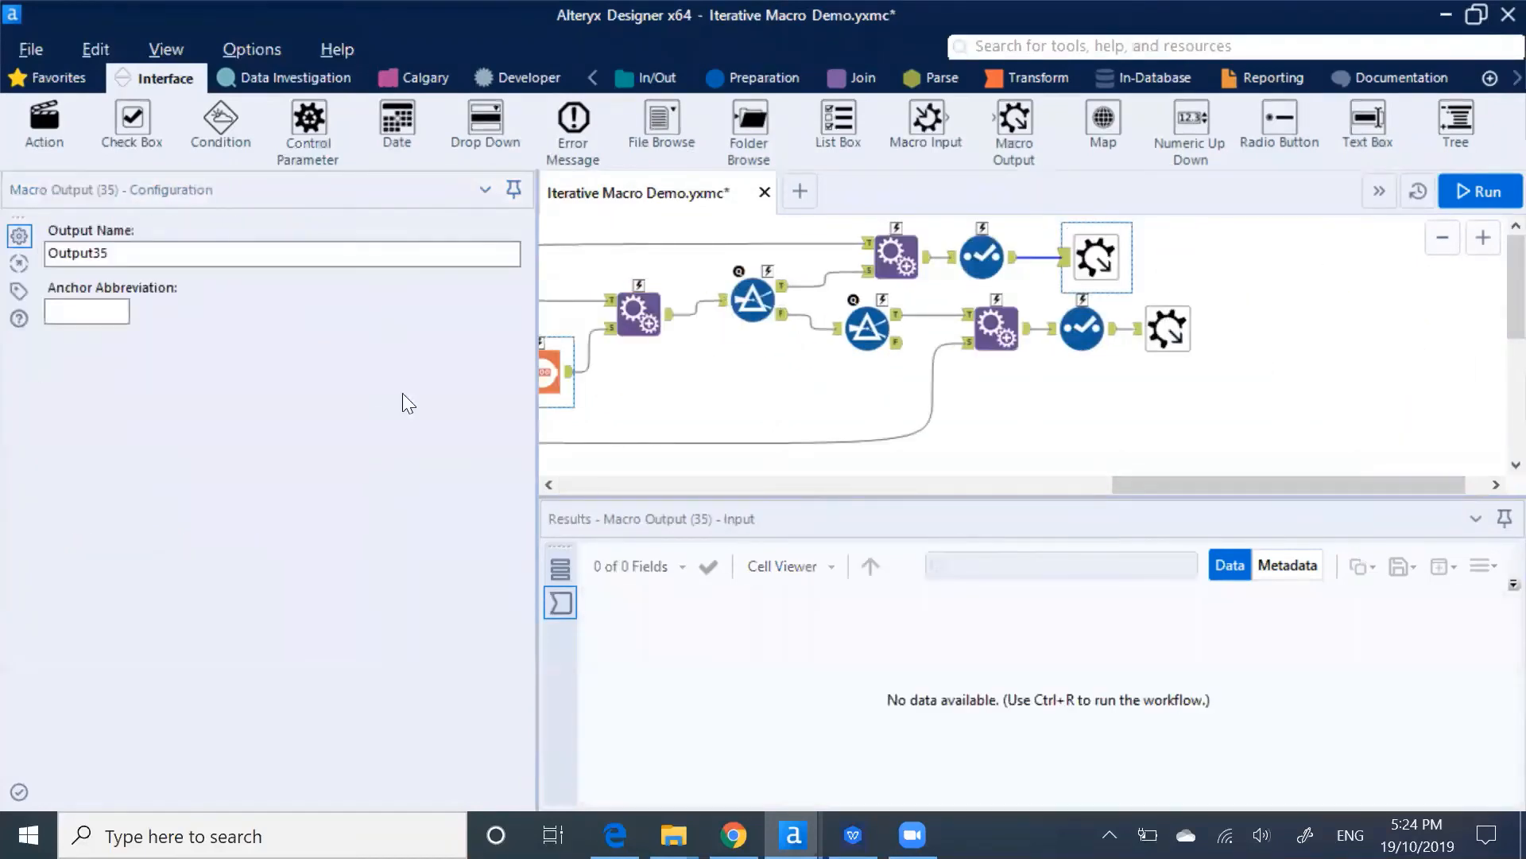
pyautogui.doubleClick(113, 253)
pyautogui.write('File')
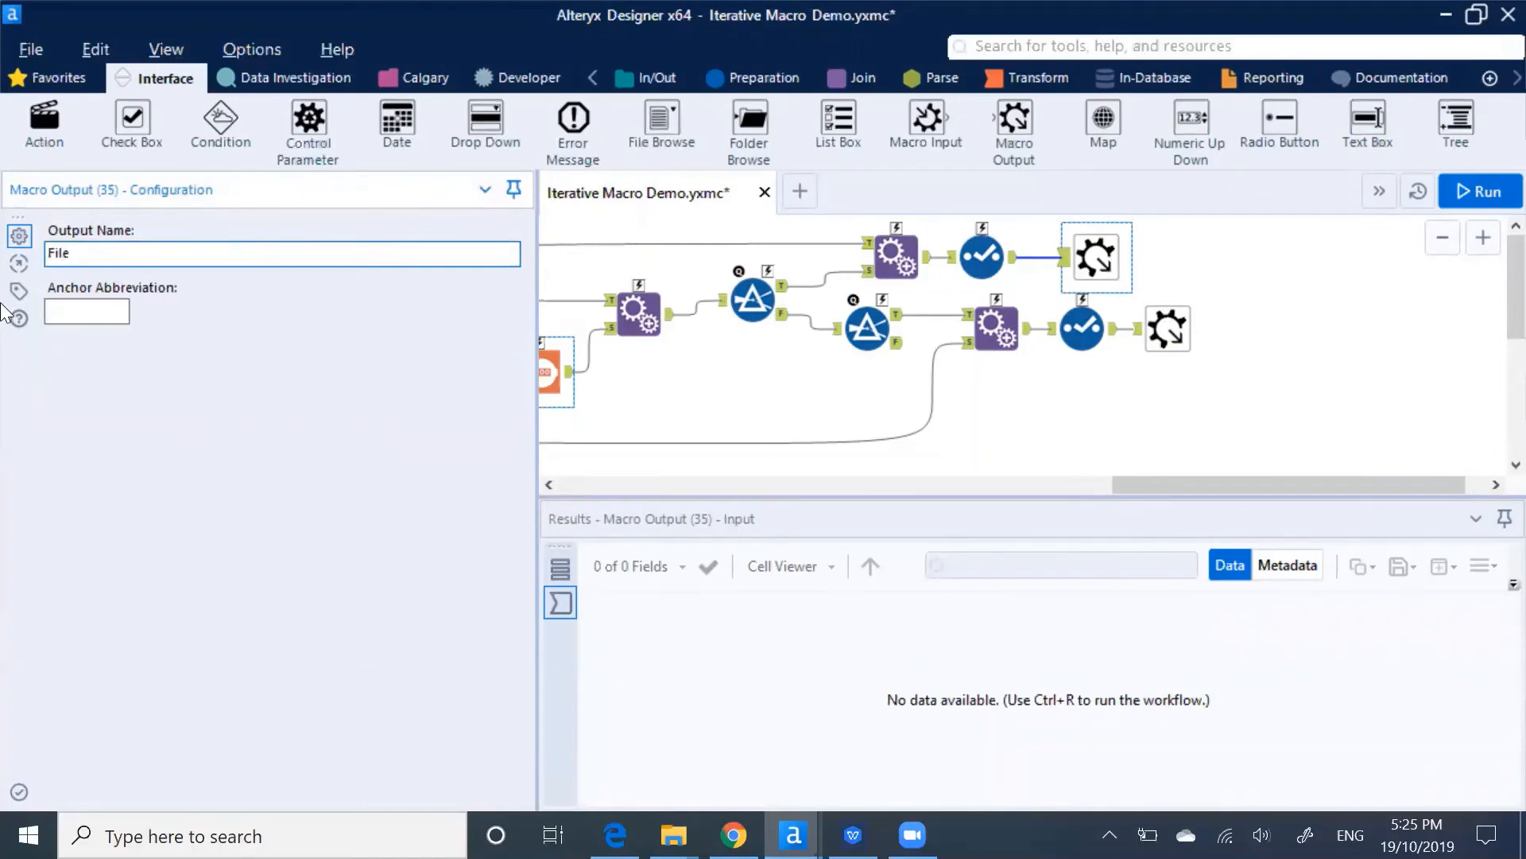
pyautogui.click(57, 310)
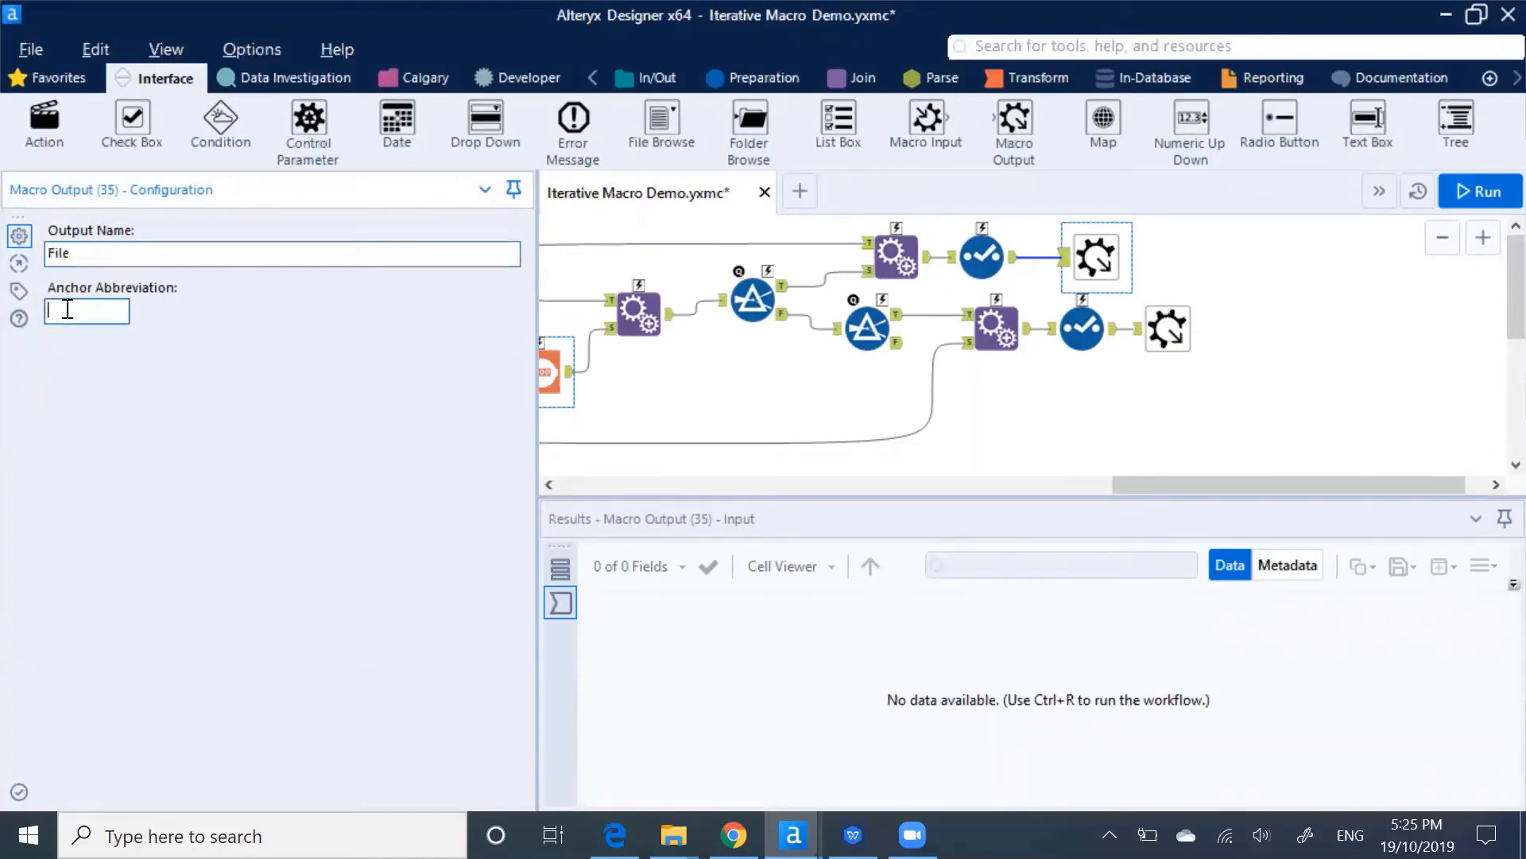
pyautogui.write('O')
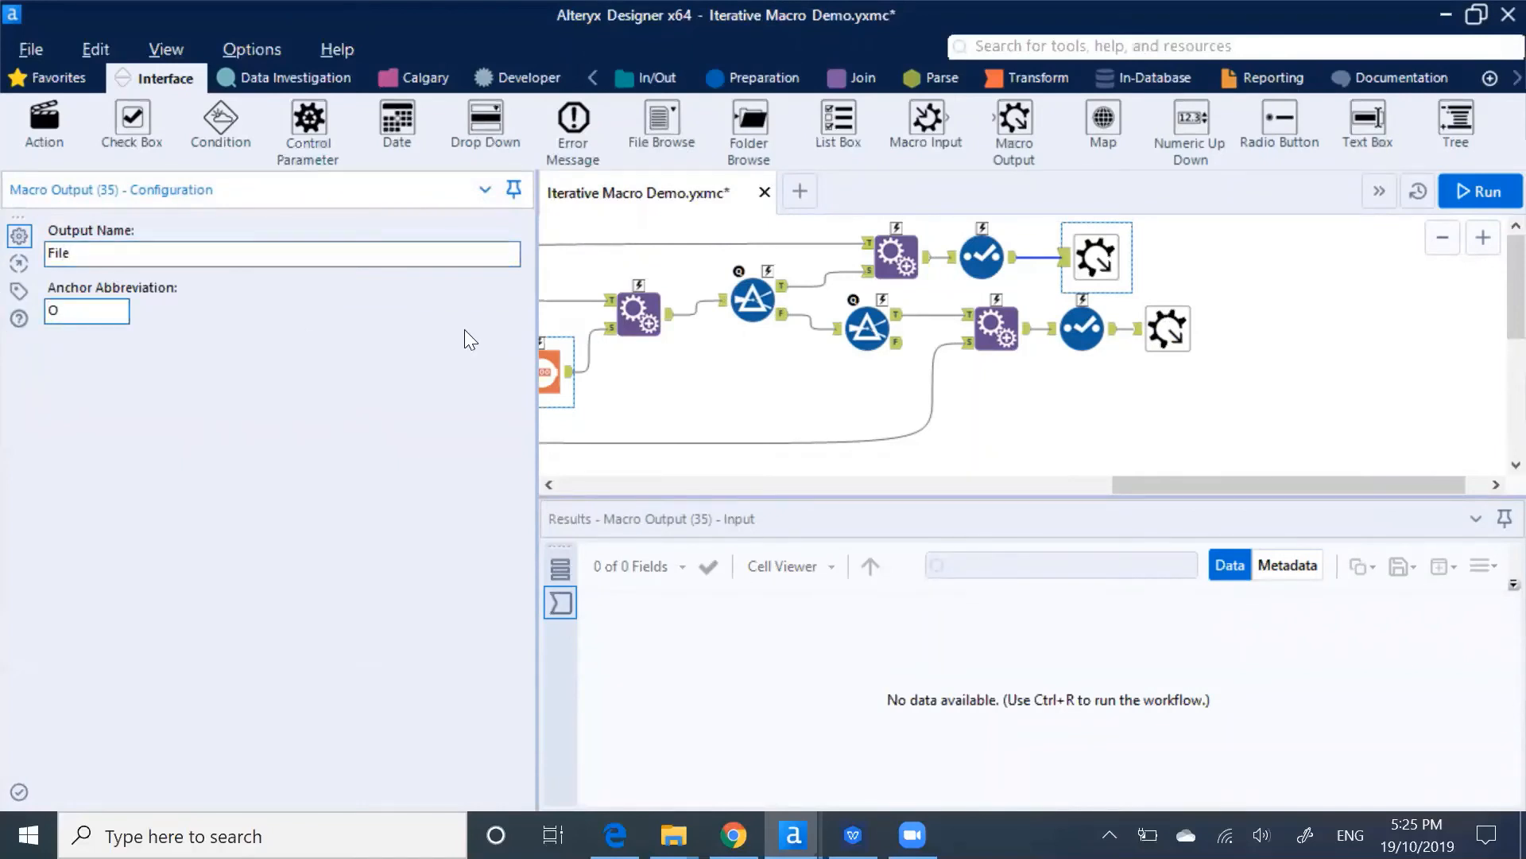
# Name the lower branch's Macro Output Loop and set its anchor abbreviation to L.
pyautogui.click(1165, 326)
pyautogui.doubleClick(179, 261)
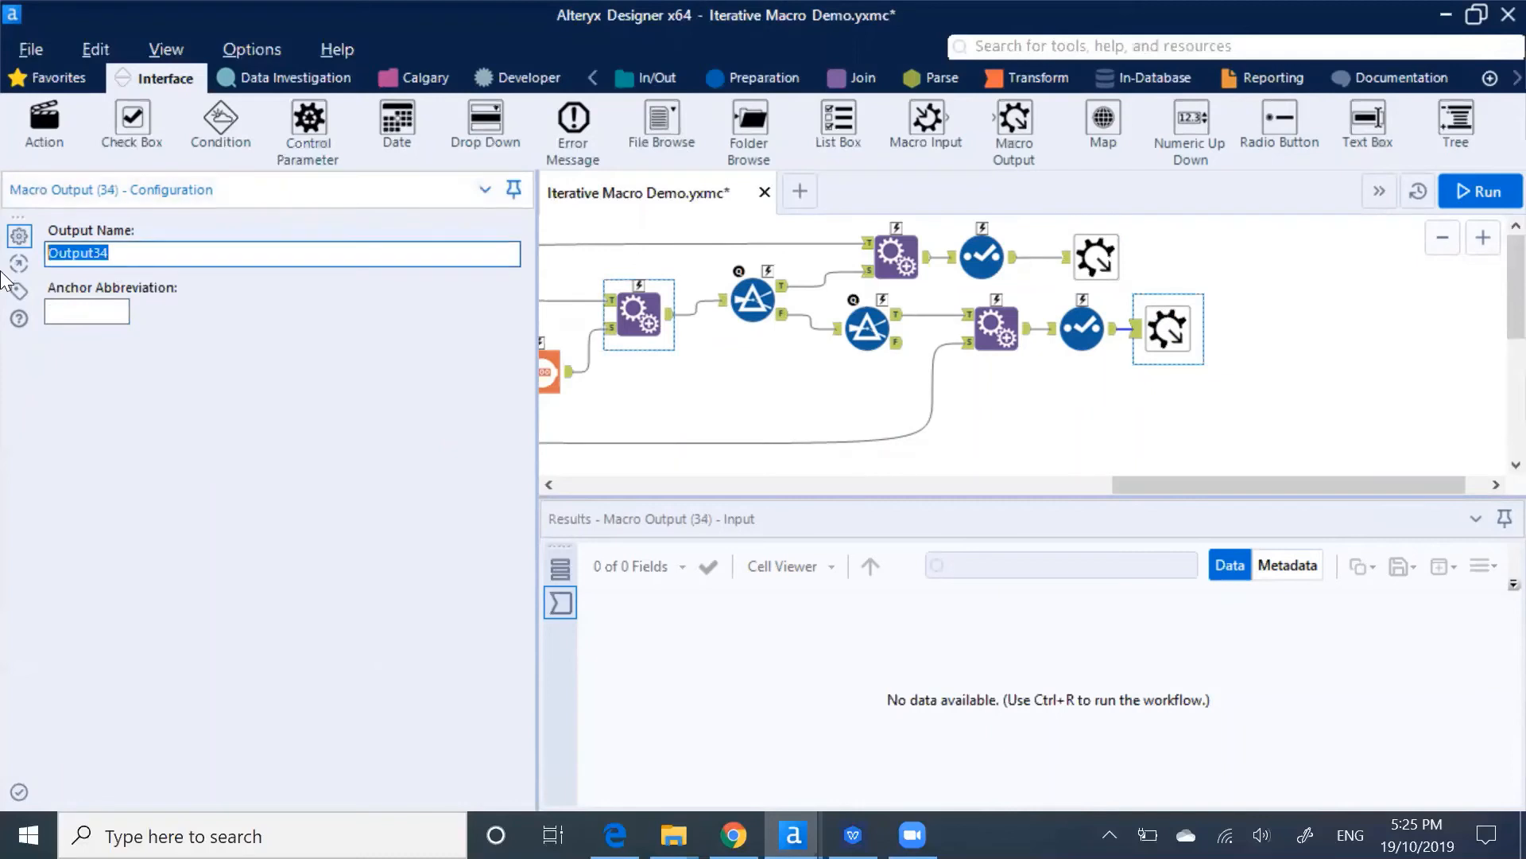
pyautogui.write('Loop')
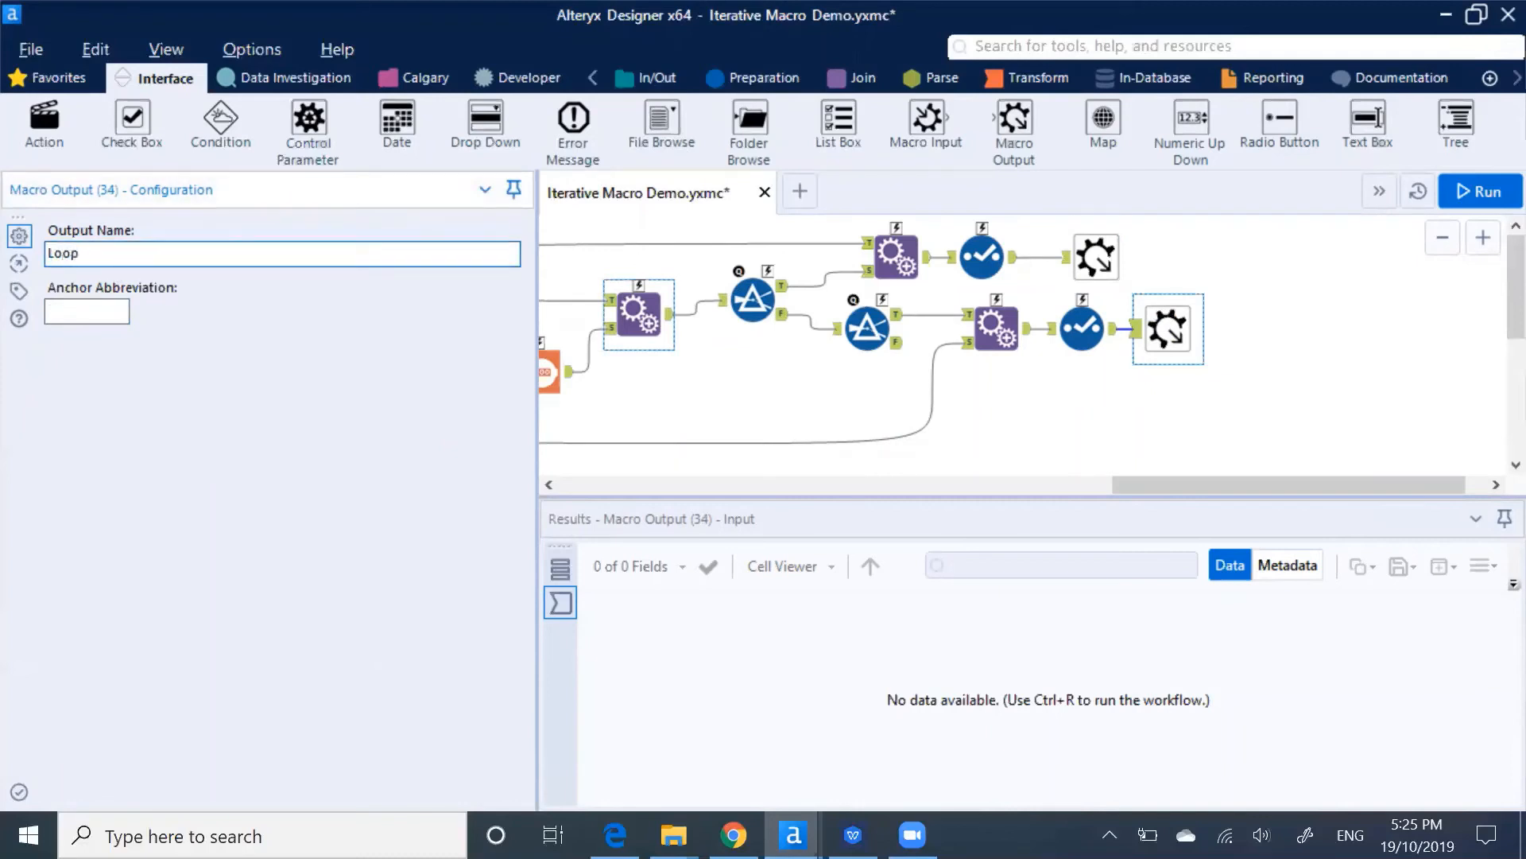
pyautogui.click(72, 307)
pyautogui.write('L')
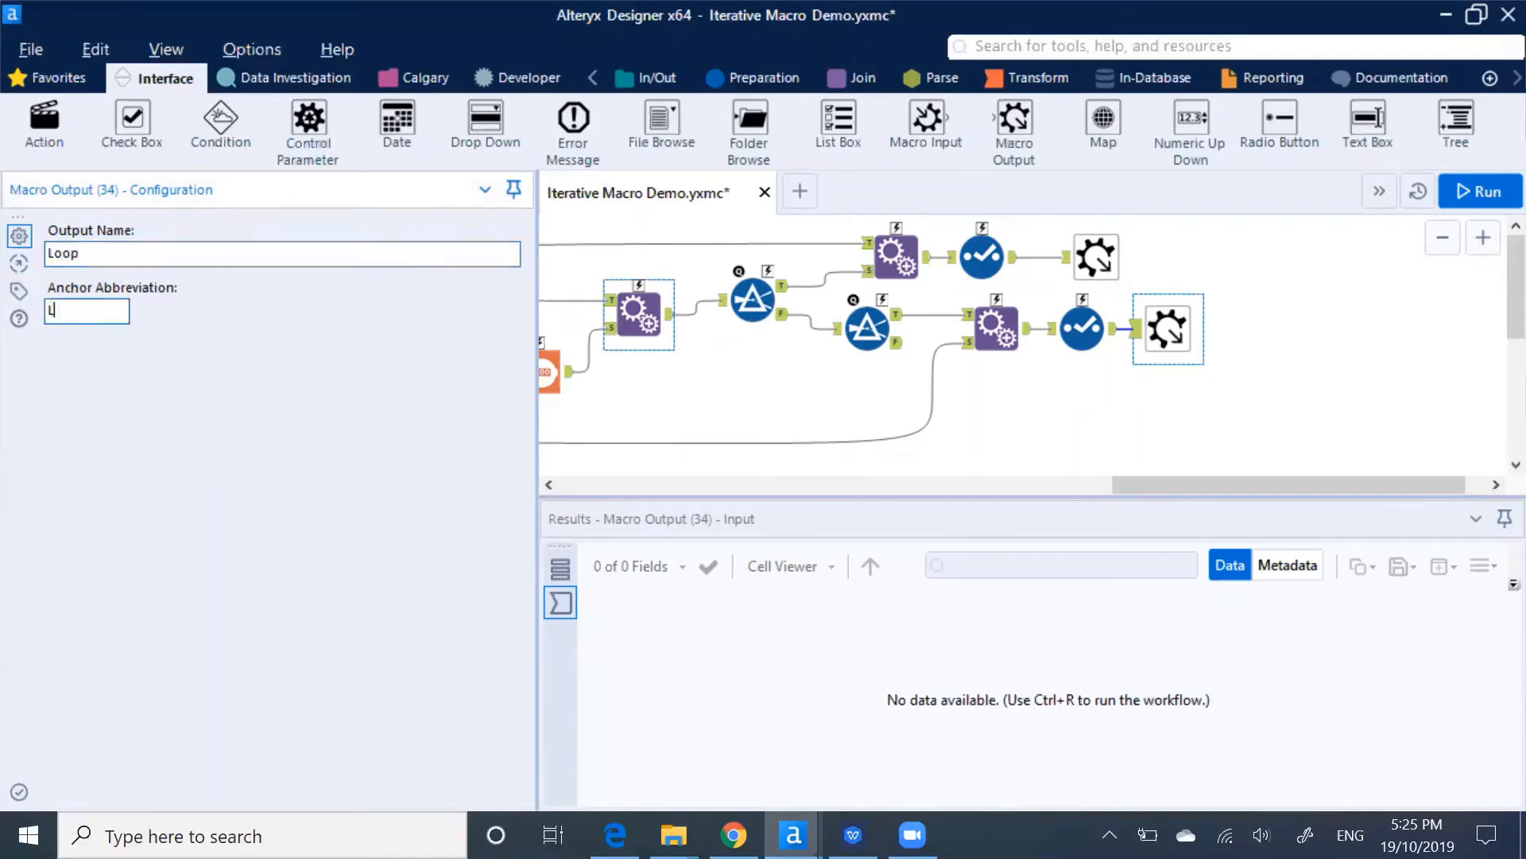
pyautogui.click(915, 399)
pyautogui.hotkey('ctrl', 'r')
# Set the Iteration Input to File and the Iteration Output to Loop in the Interface Designer properties, and hide the designer.
pyautogui.click(179, 49)
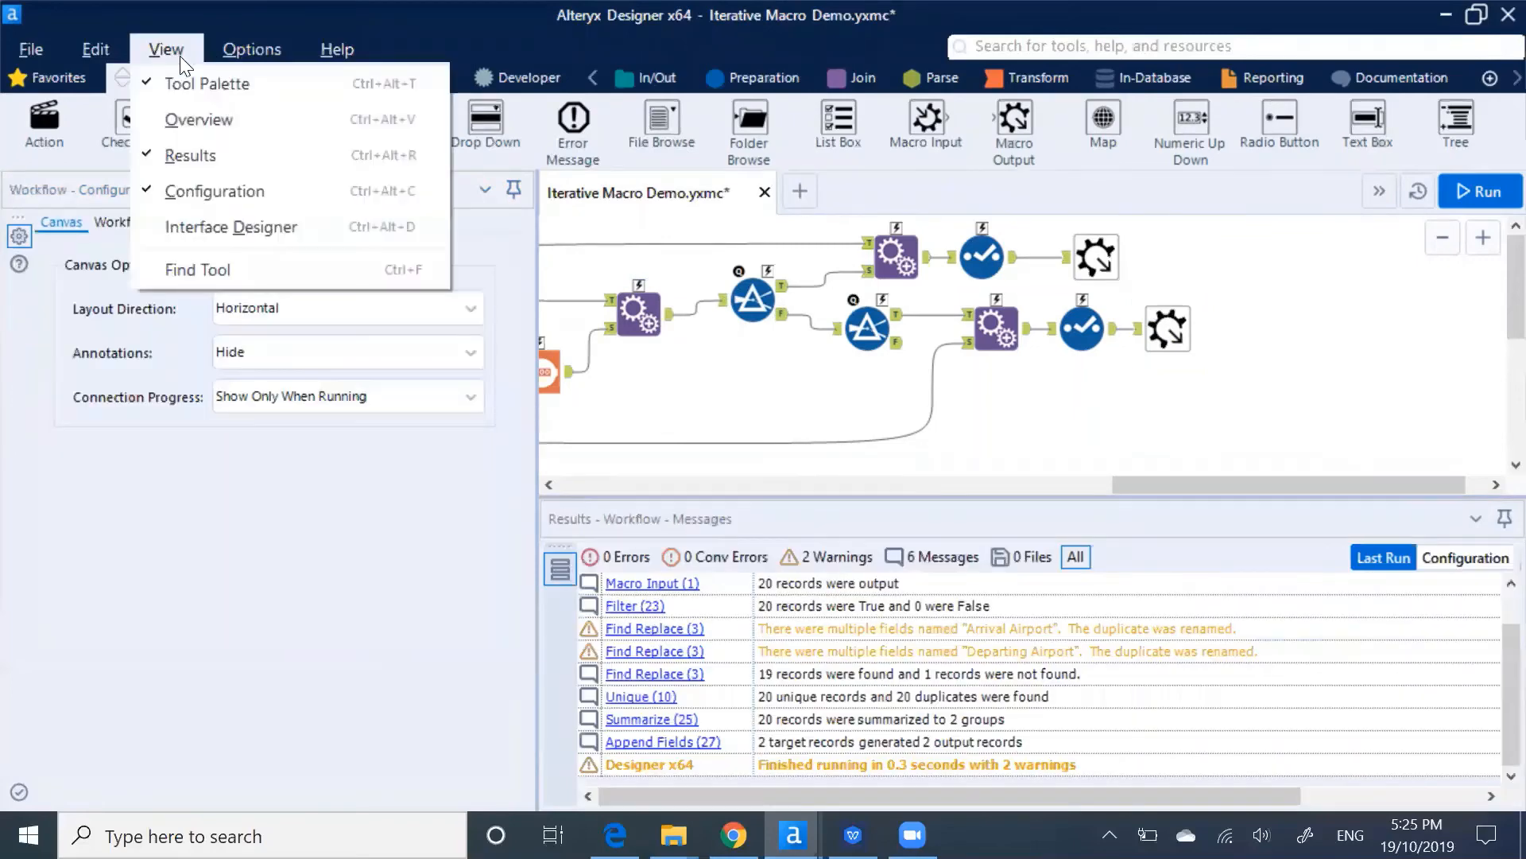
pyautogui.click(215, 229)
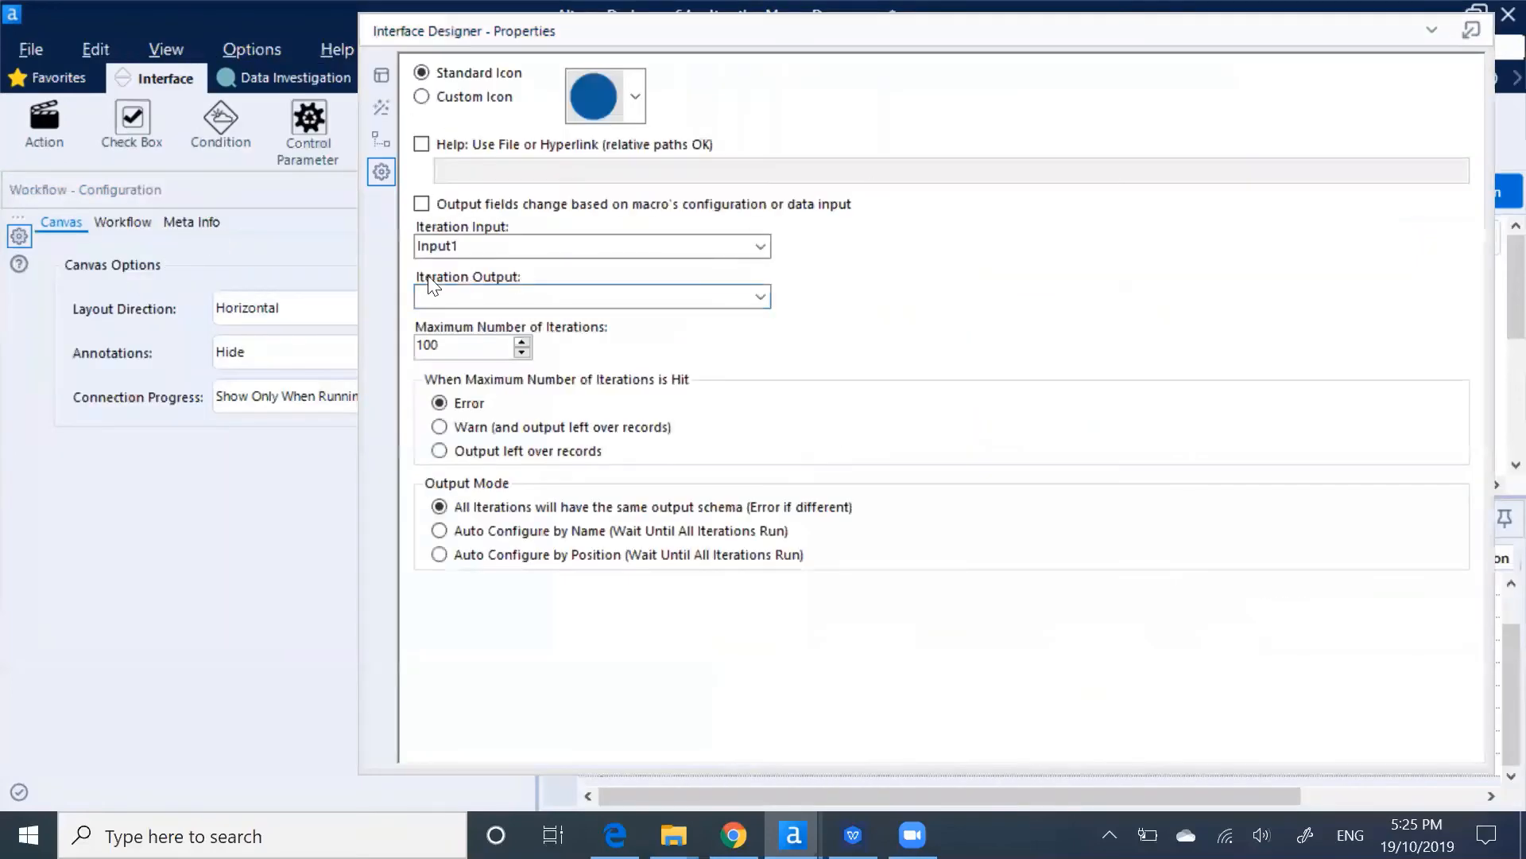
pyautogui.click(761, 248)
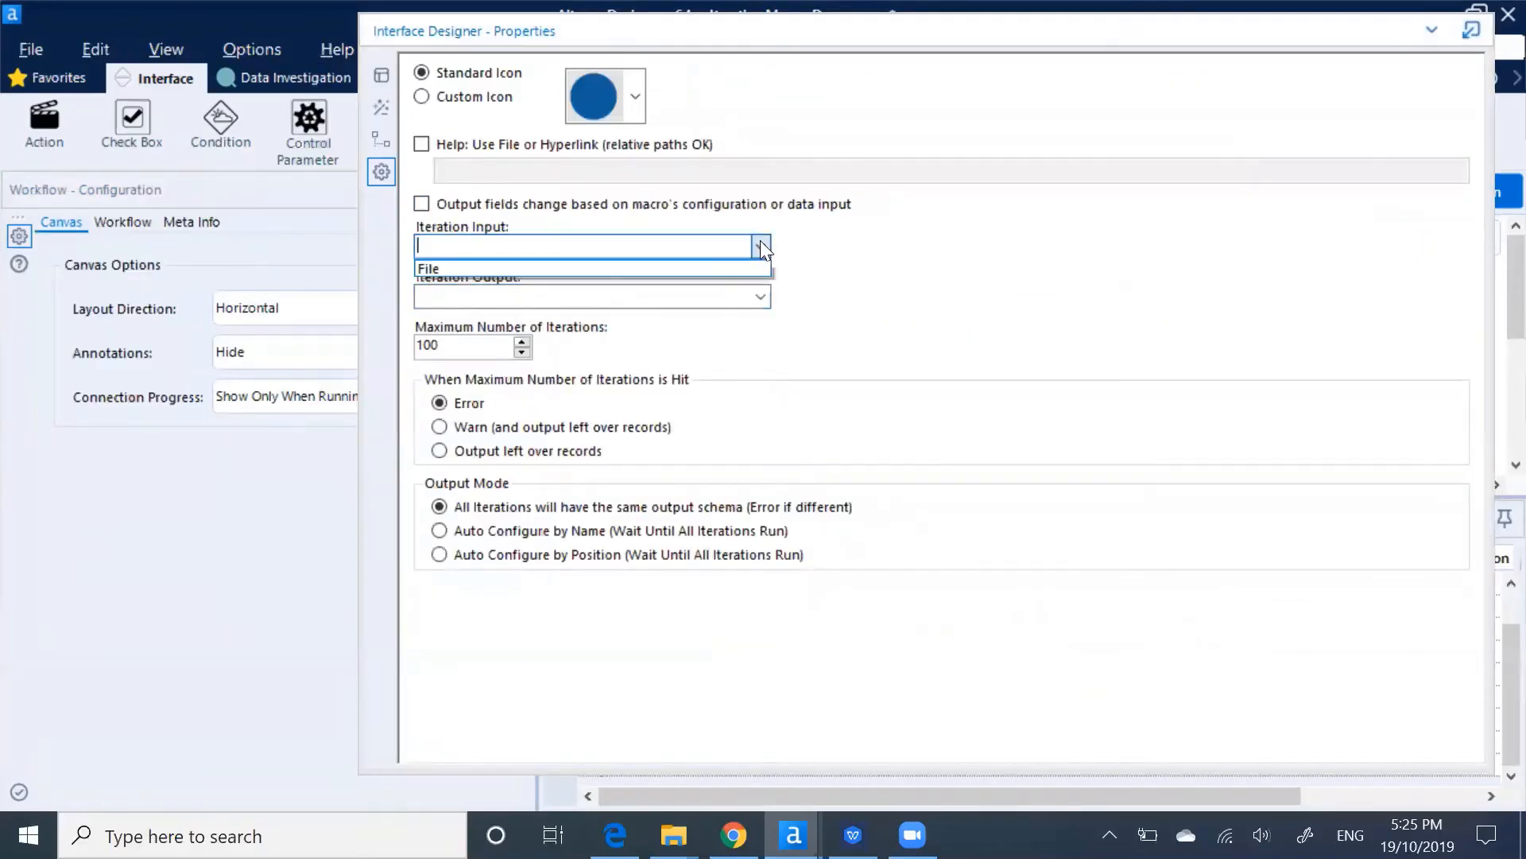
pyautogui.click(690, 269)
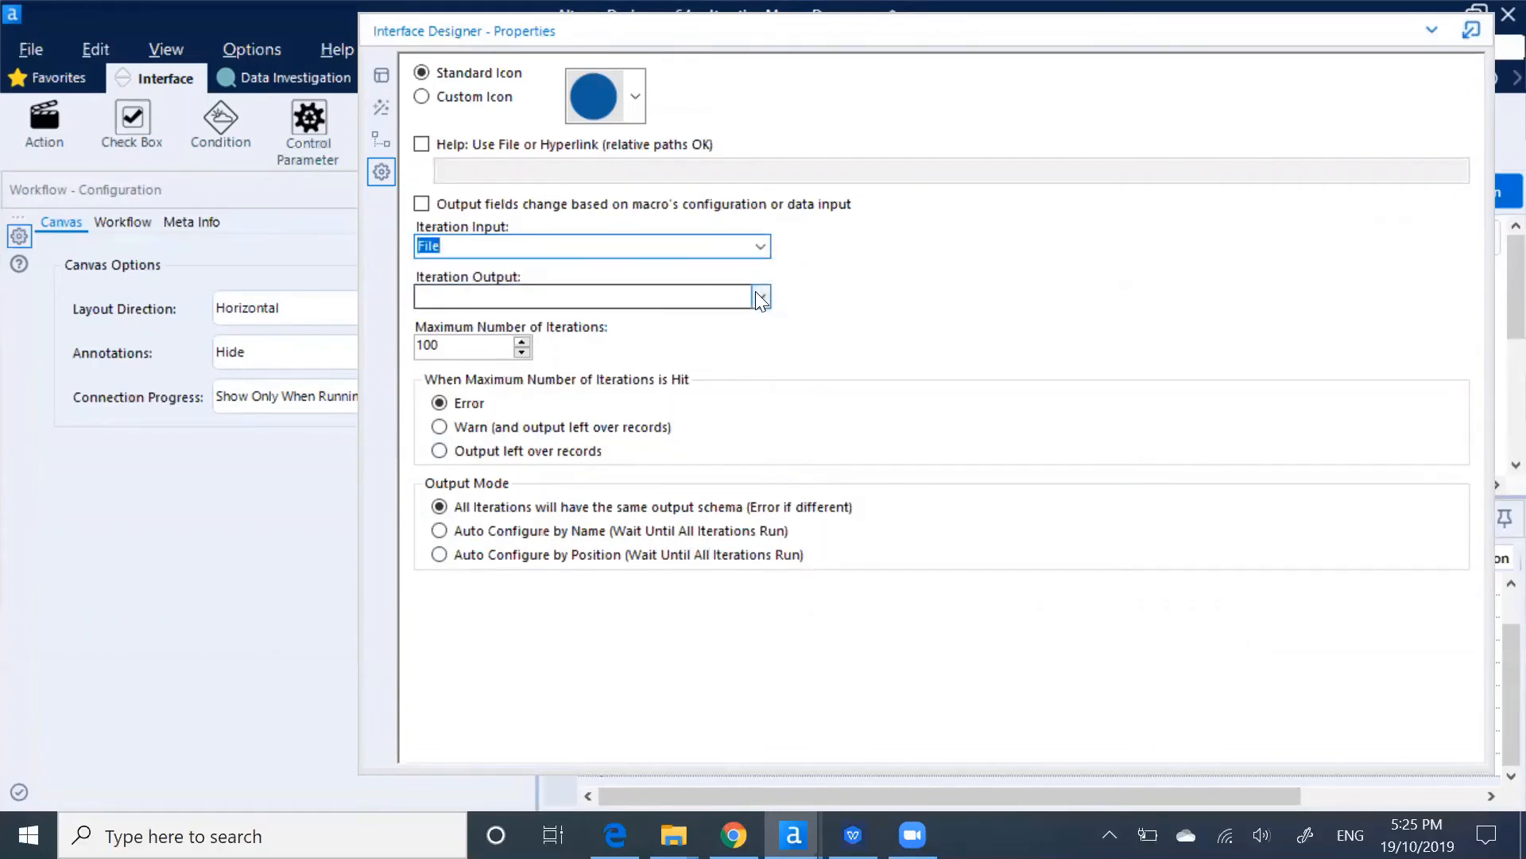
pyautogui.click(753, 295)
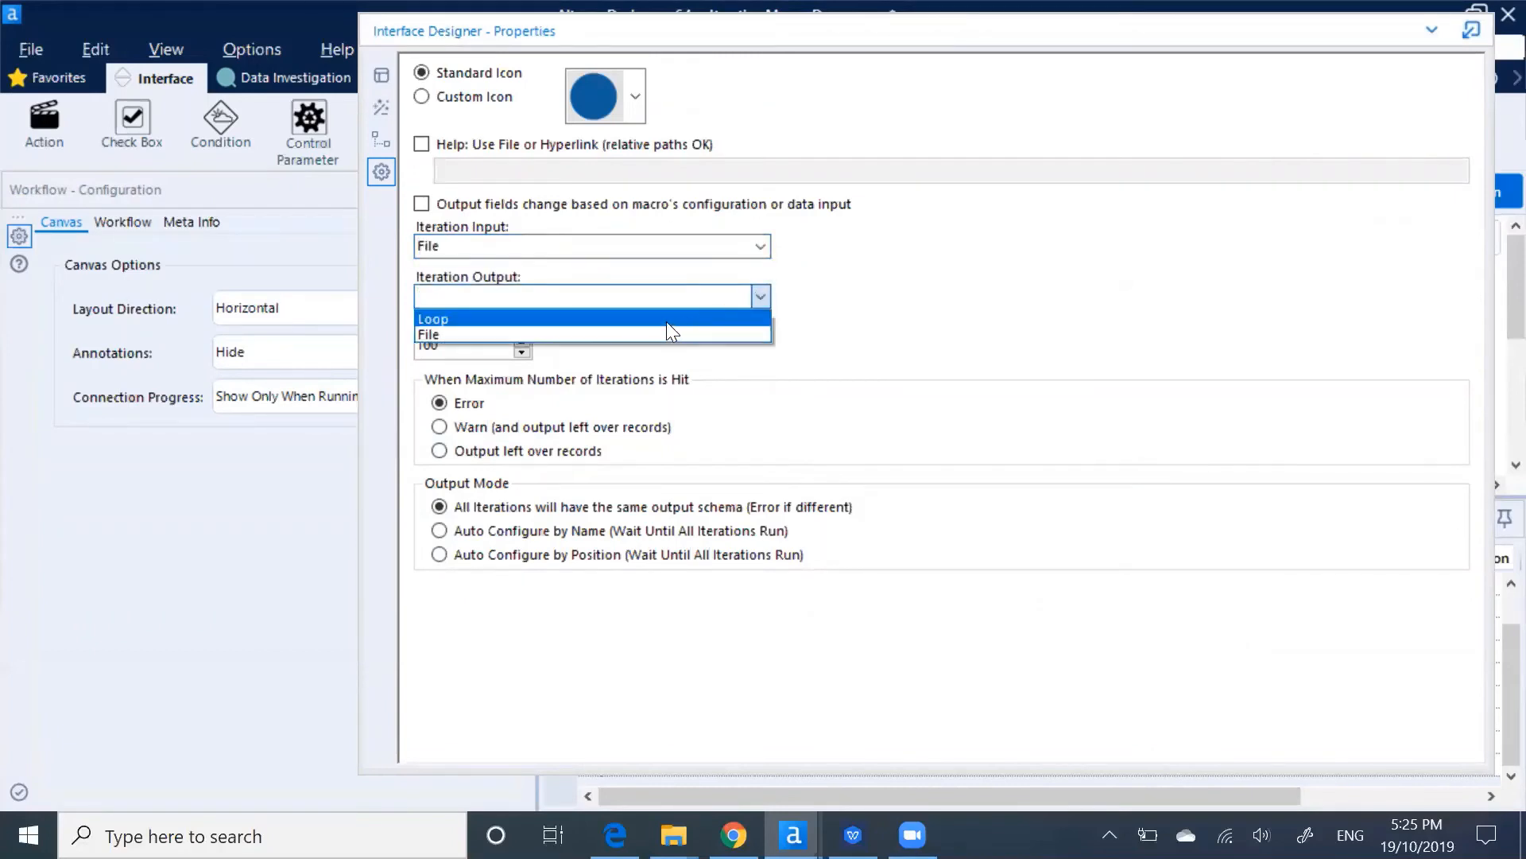
pyautogui.click(665, 322)
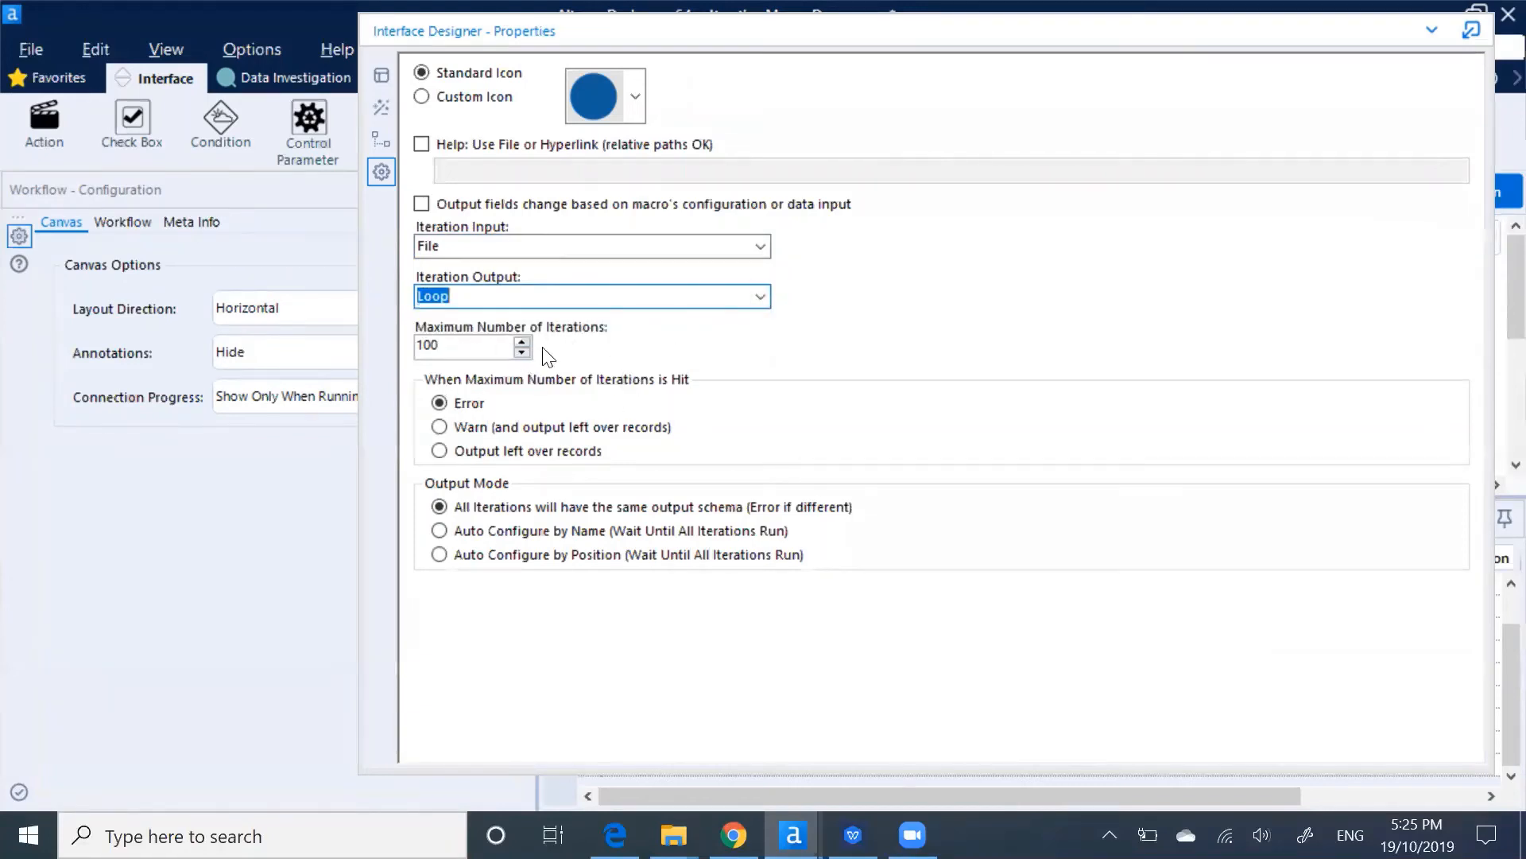
pyautogui.moveTo(475, 350); pyautogui.dragTo(276, 352)
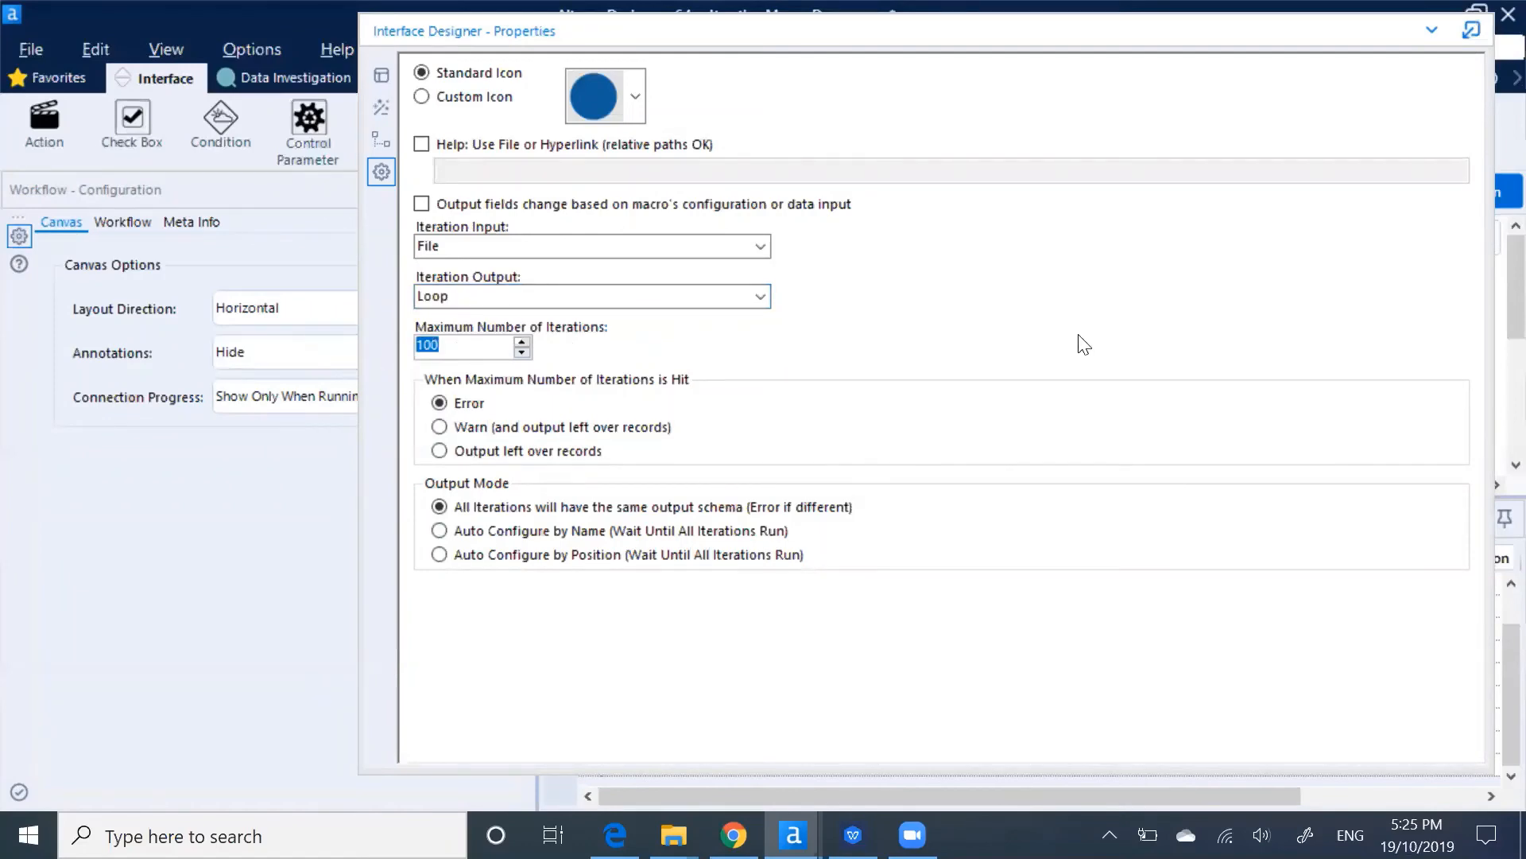
pyautogui.click(1431, 29)
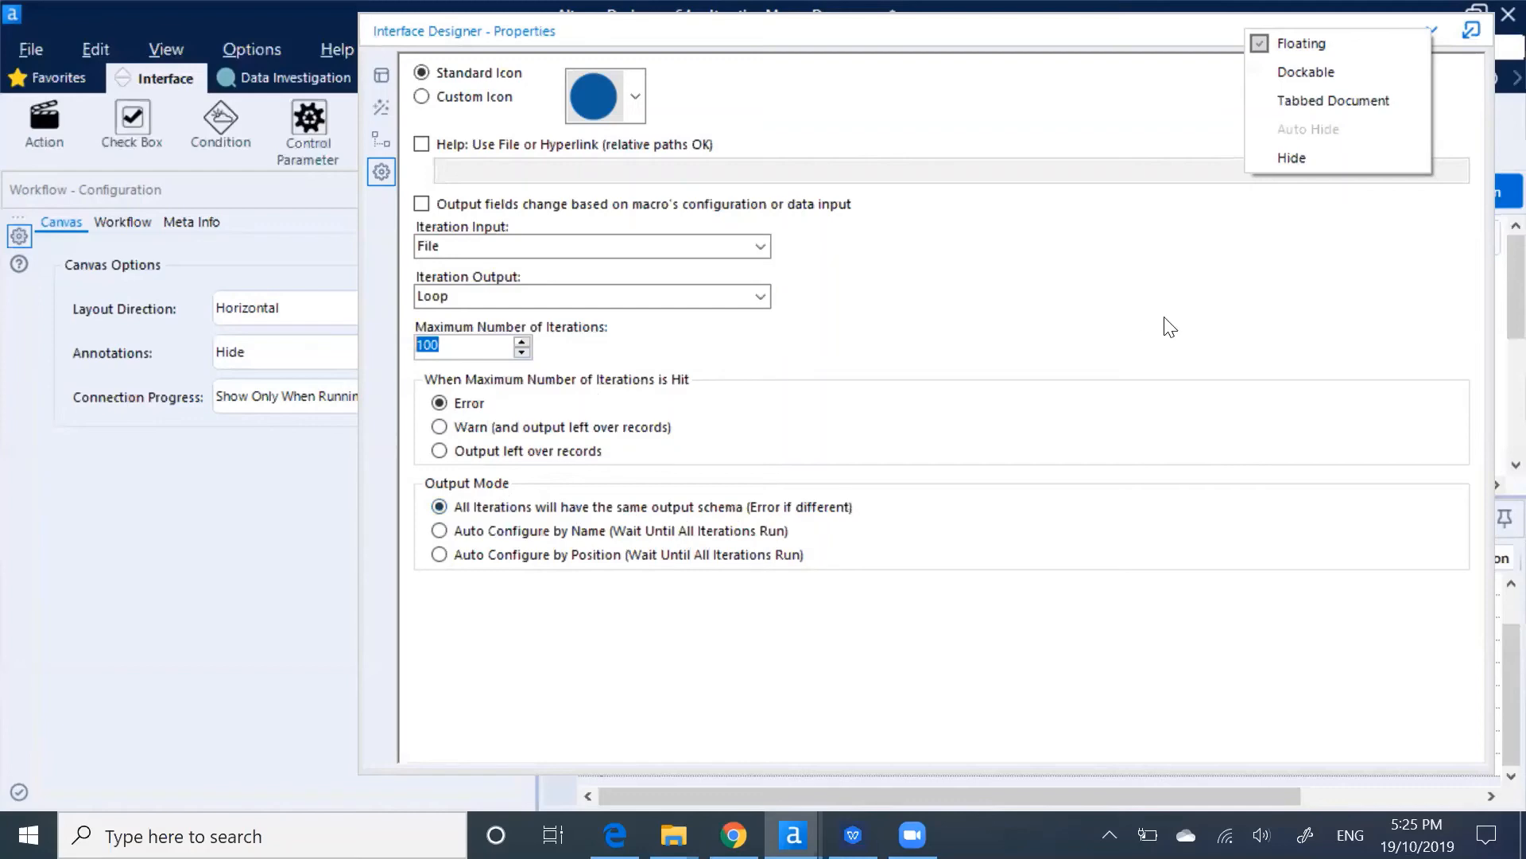
pyautogui.click(1311, 157)
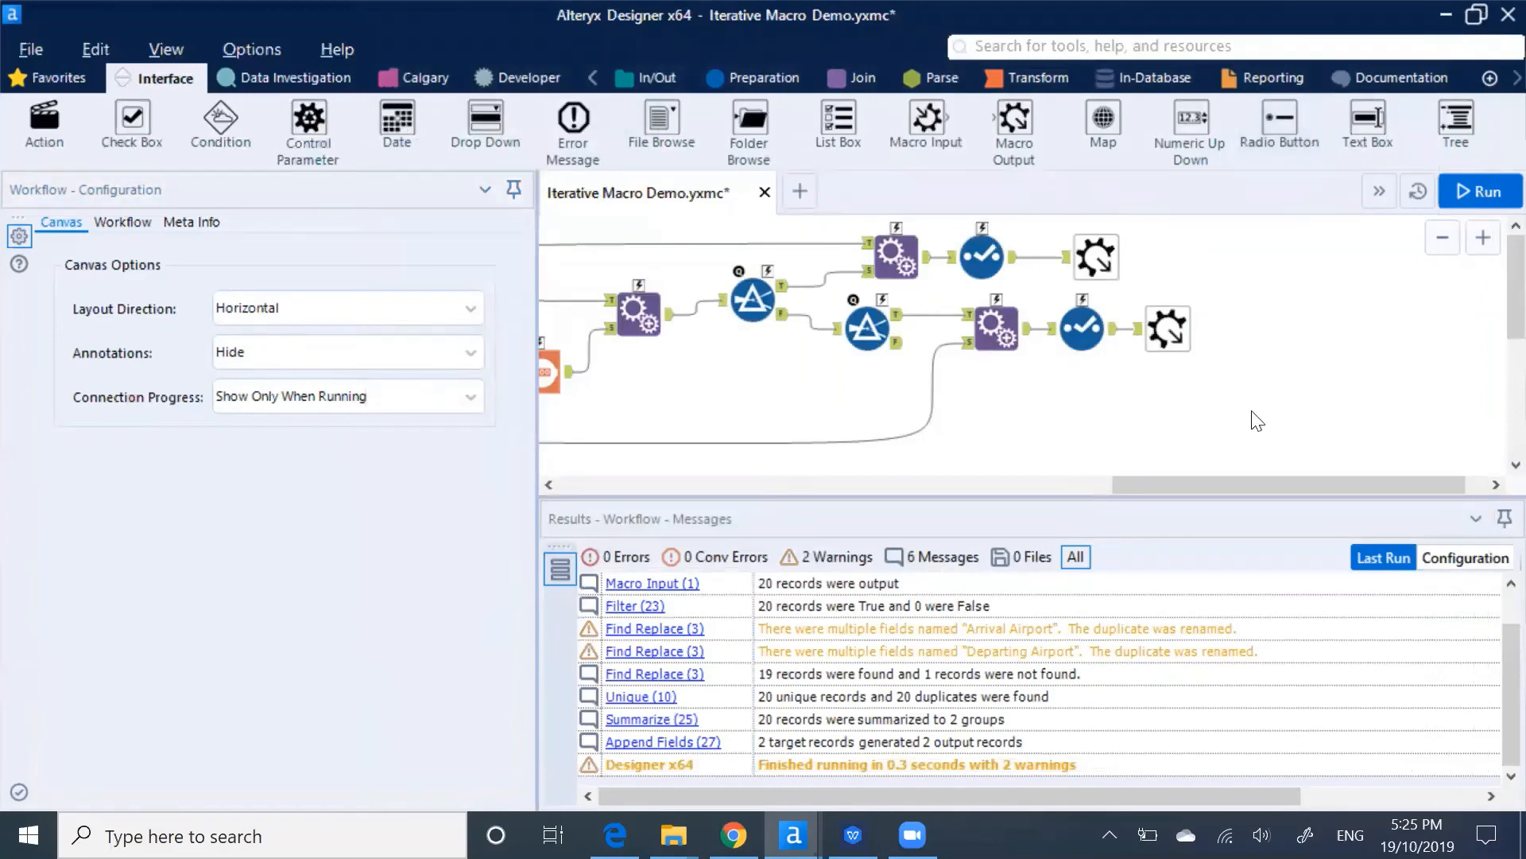
# Save the iterative macro and create a new blank workflow.
pyautogui.click(32, 58)
pyautogui.click(77, 236)
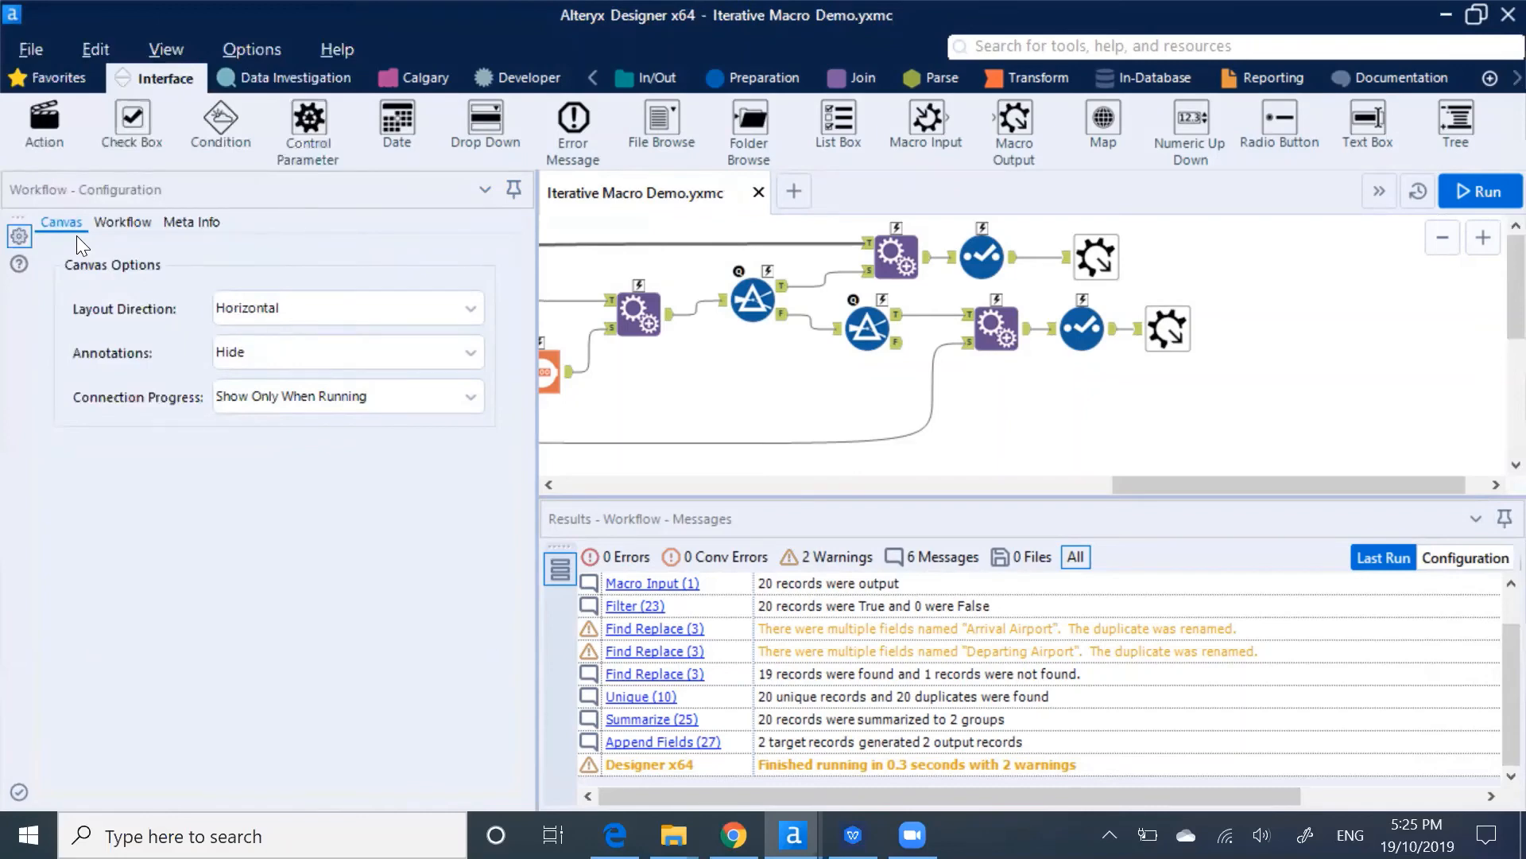
pyautogui.click(792, 192)
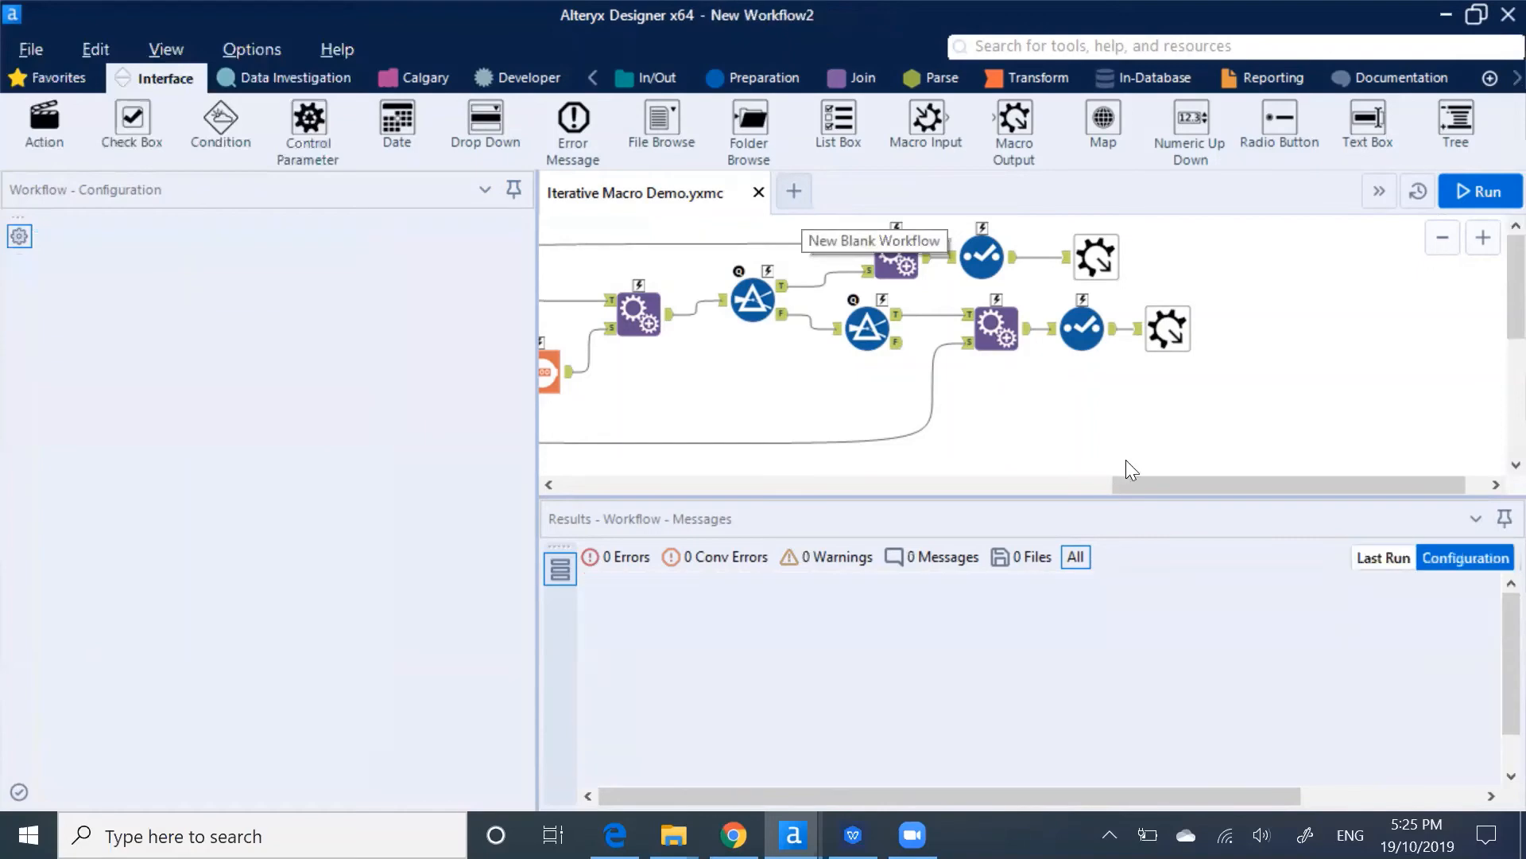
# Copy all 20 rows and three columns of the Macro Input's template data in Iterative Macro Demo.yxmc.
pyautogui.click(653, 189)
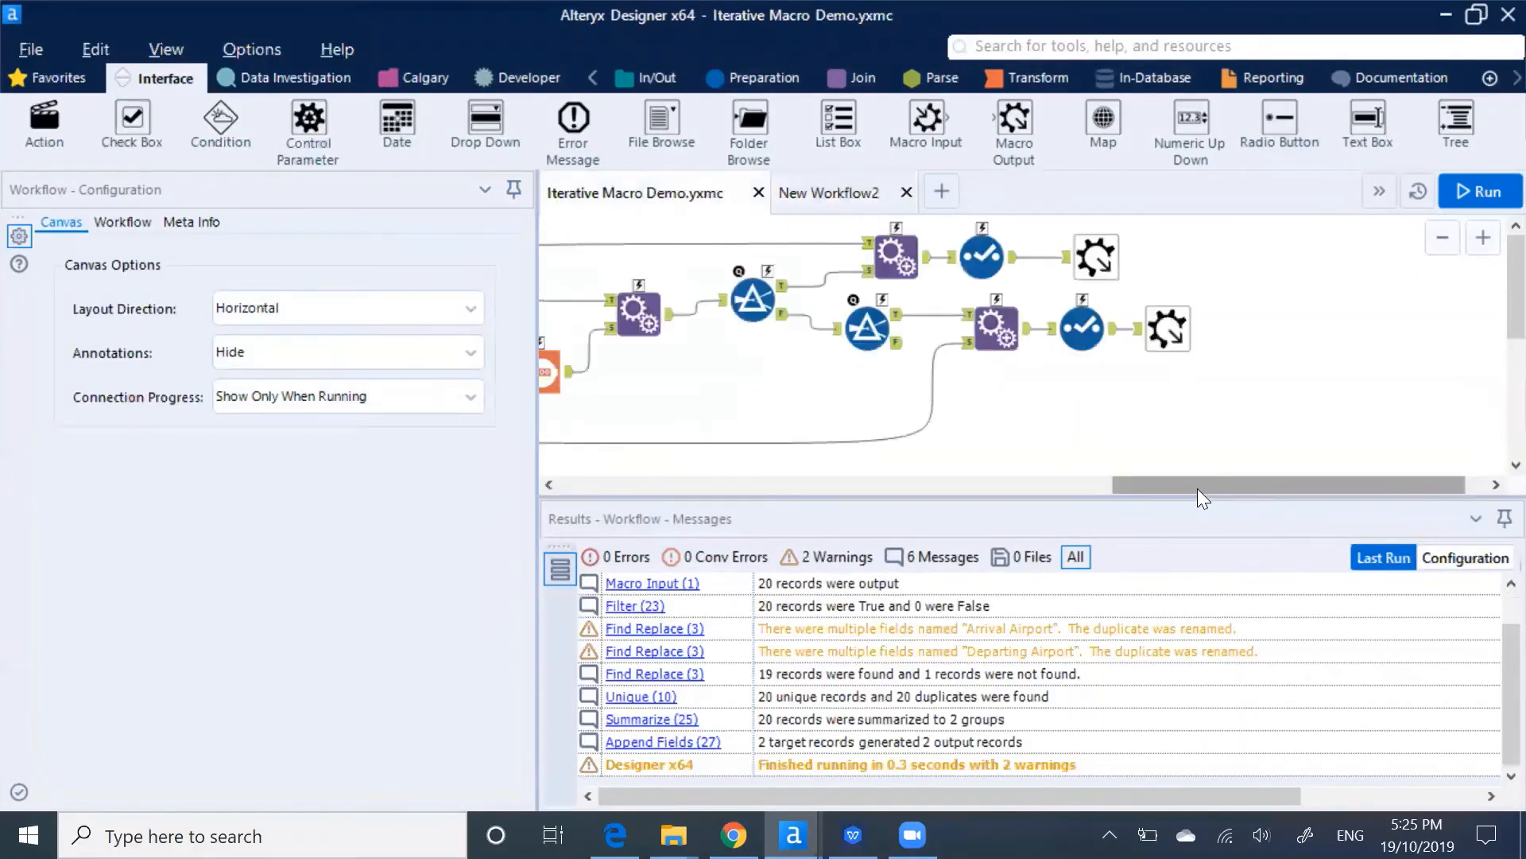
pyautogui.moveTo(1198, 488); pyautogui.dragTo(646, 489)
pyautogui.click(641, 282)
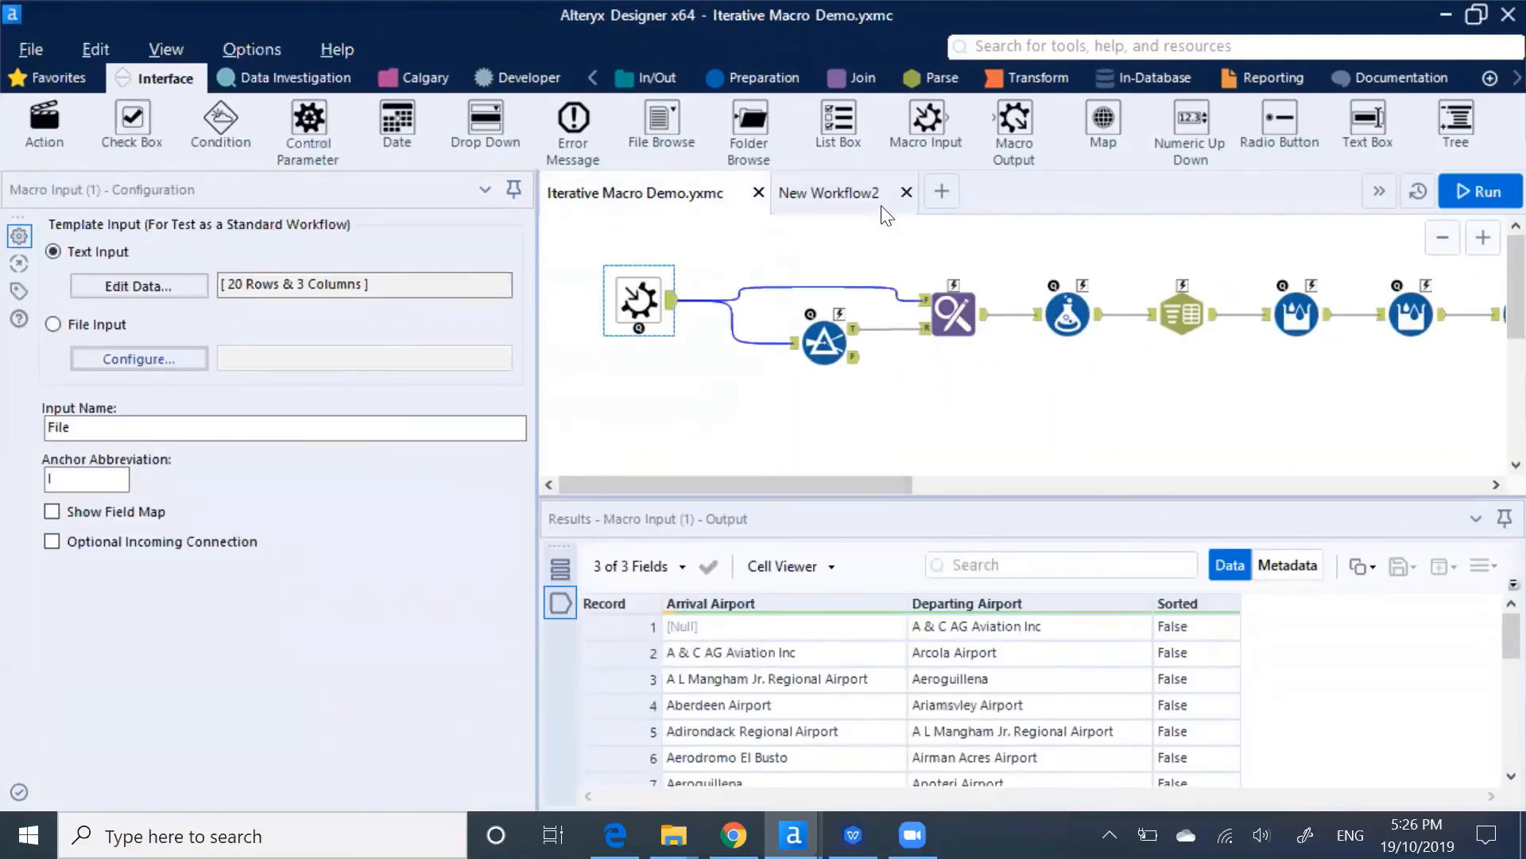
pyautogui.click(836, 194)
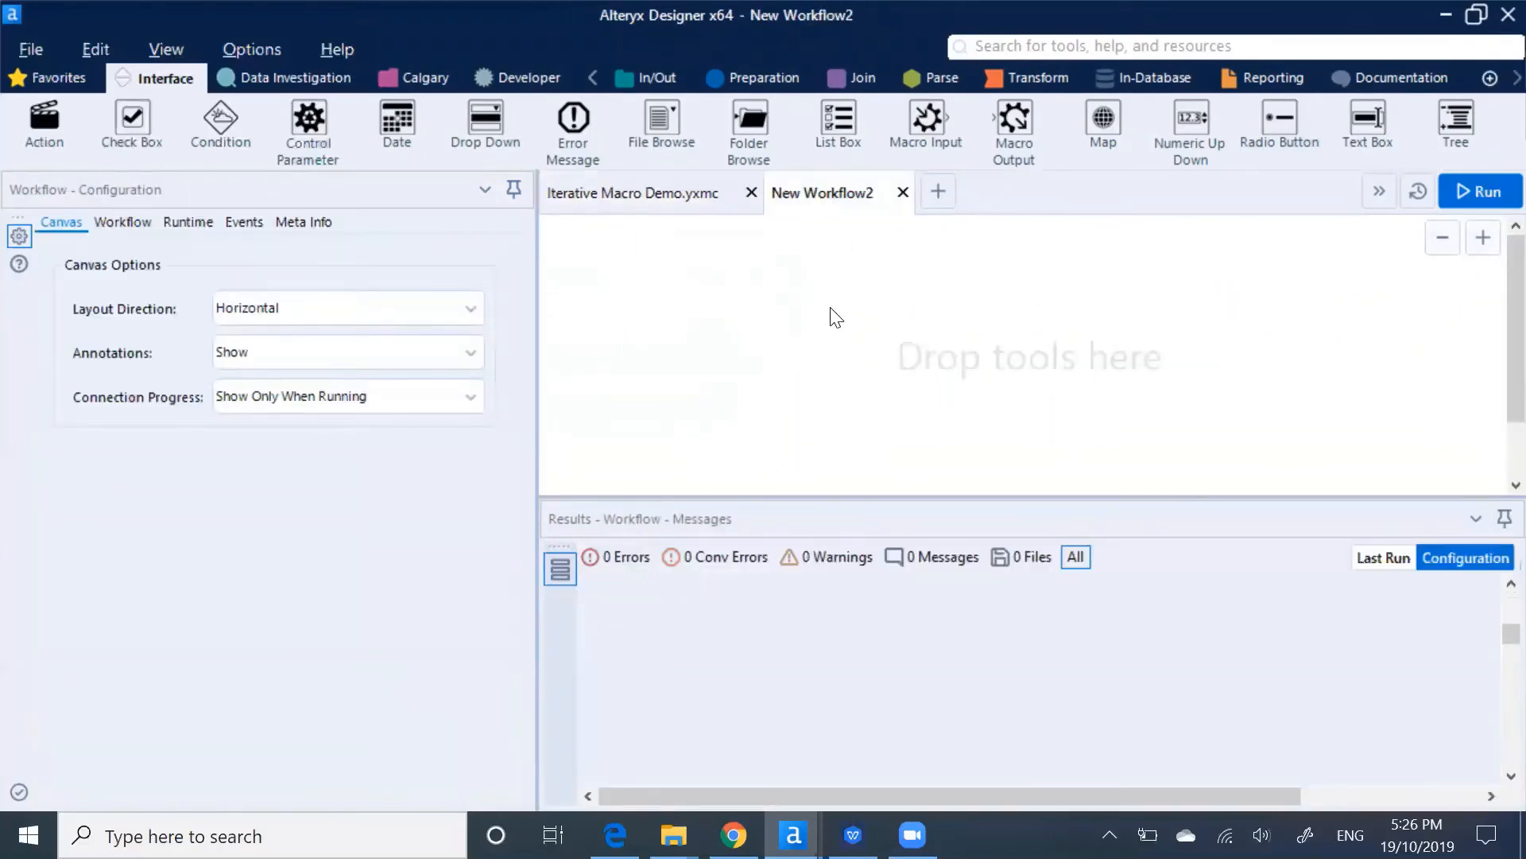
pyautogui.click(677, 194)
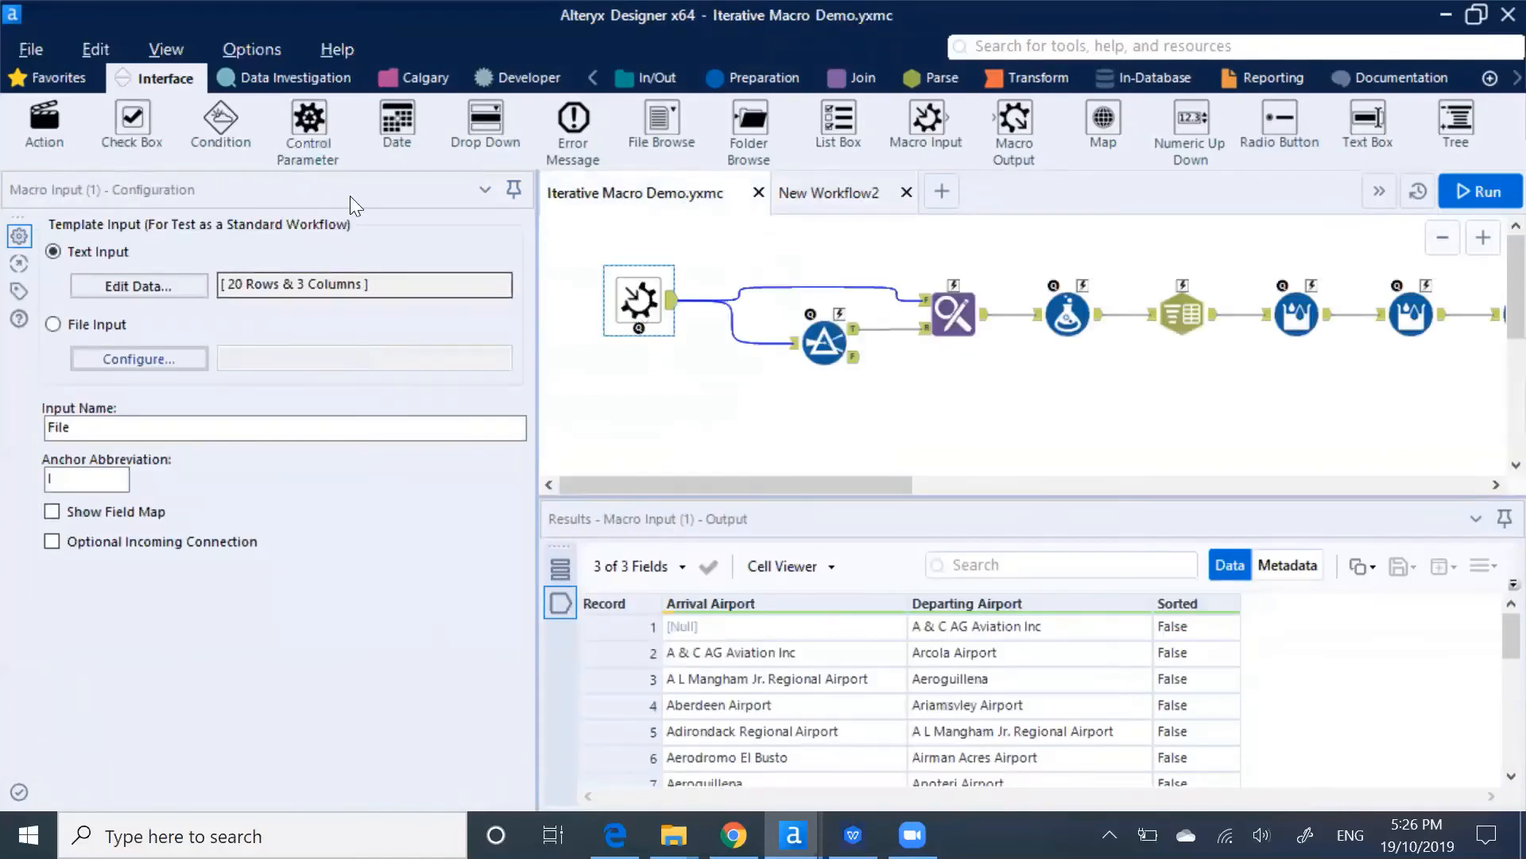
pyautogui.click(172, 290)
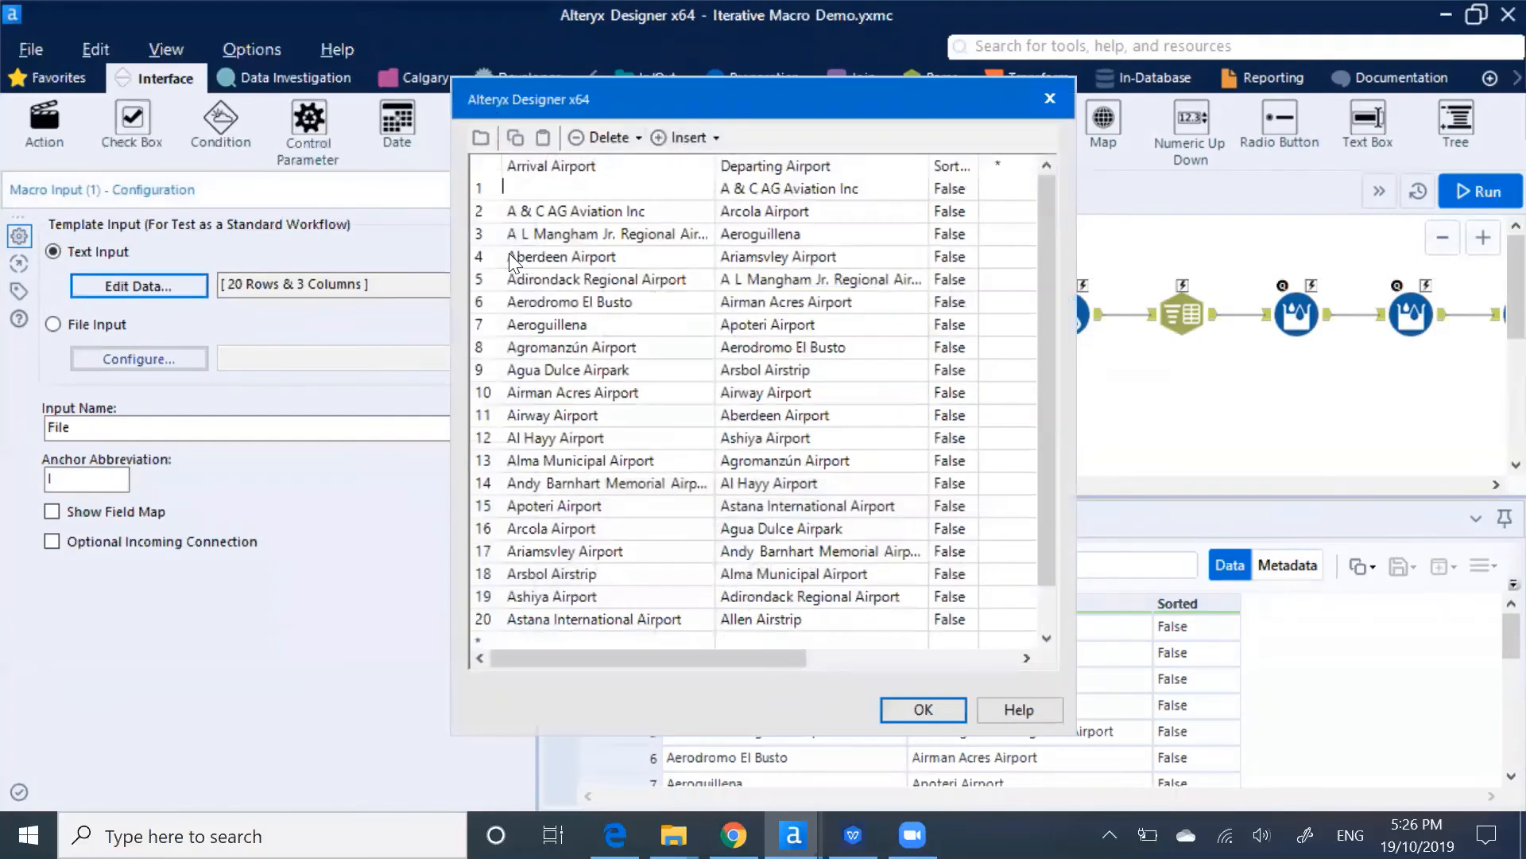
pyautogui.click(680, 190)
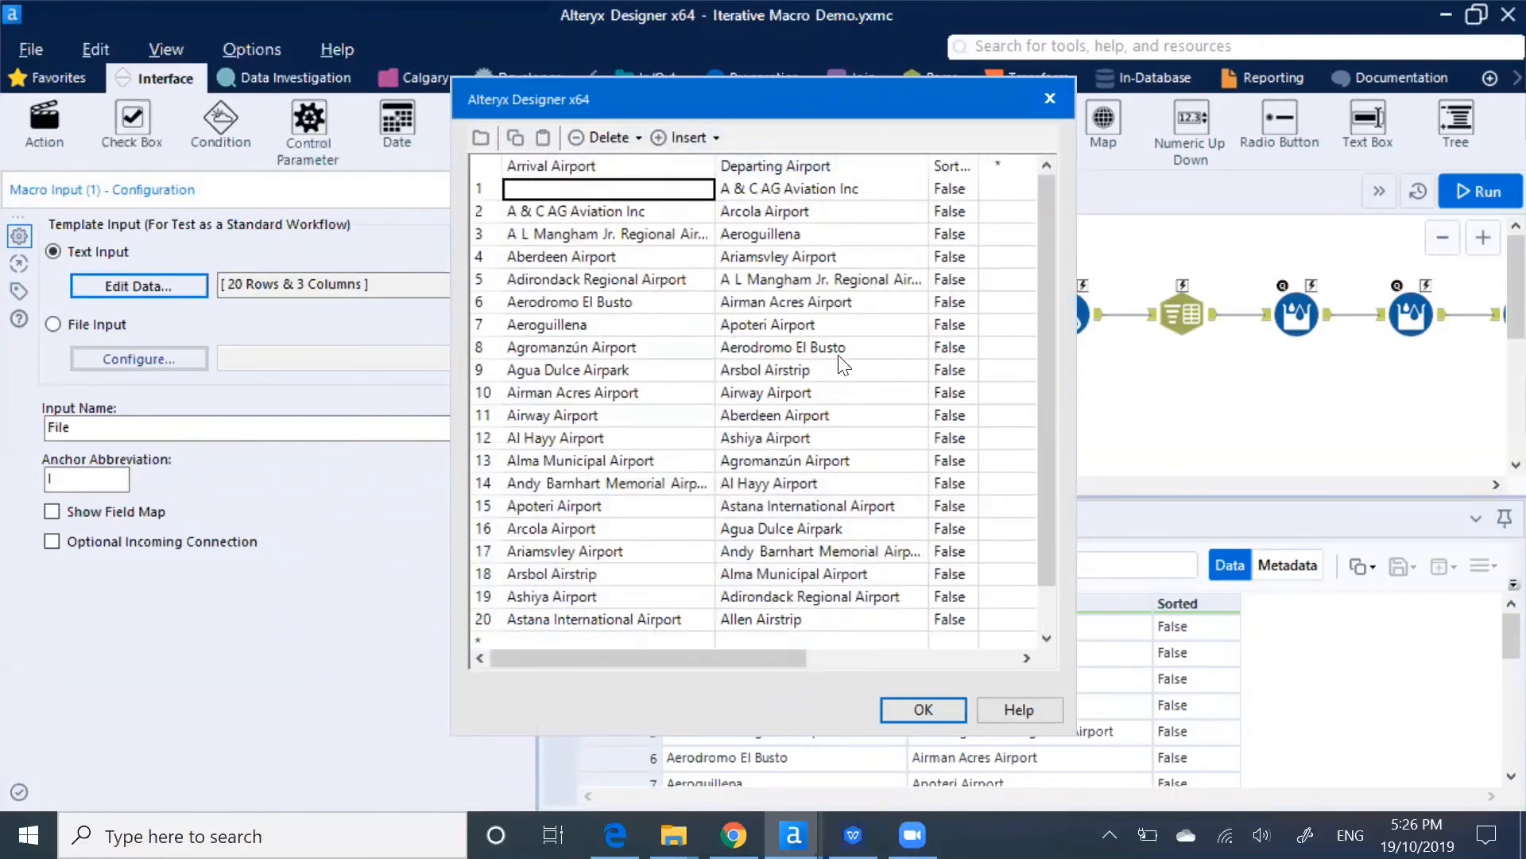
pyautogui.moveTo(704, 195); pyautogui.dragTo(985, 626)
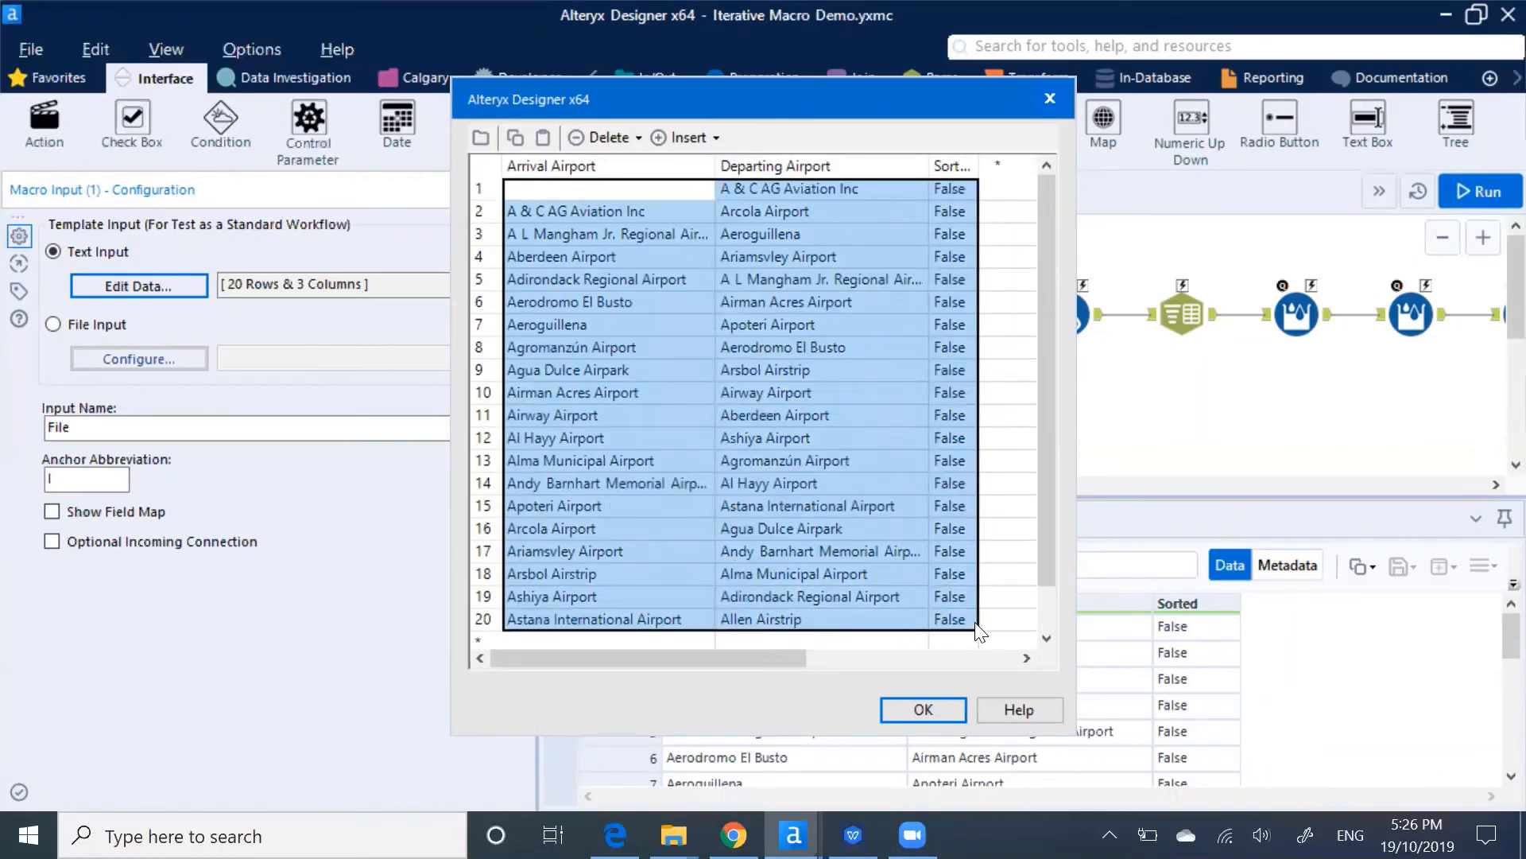
pyautogui.click(513, 141)
pyautogui.click(924, 710)
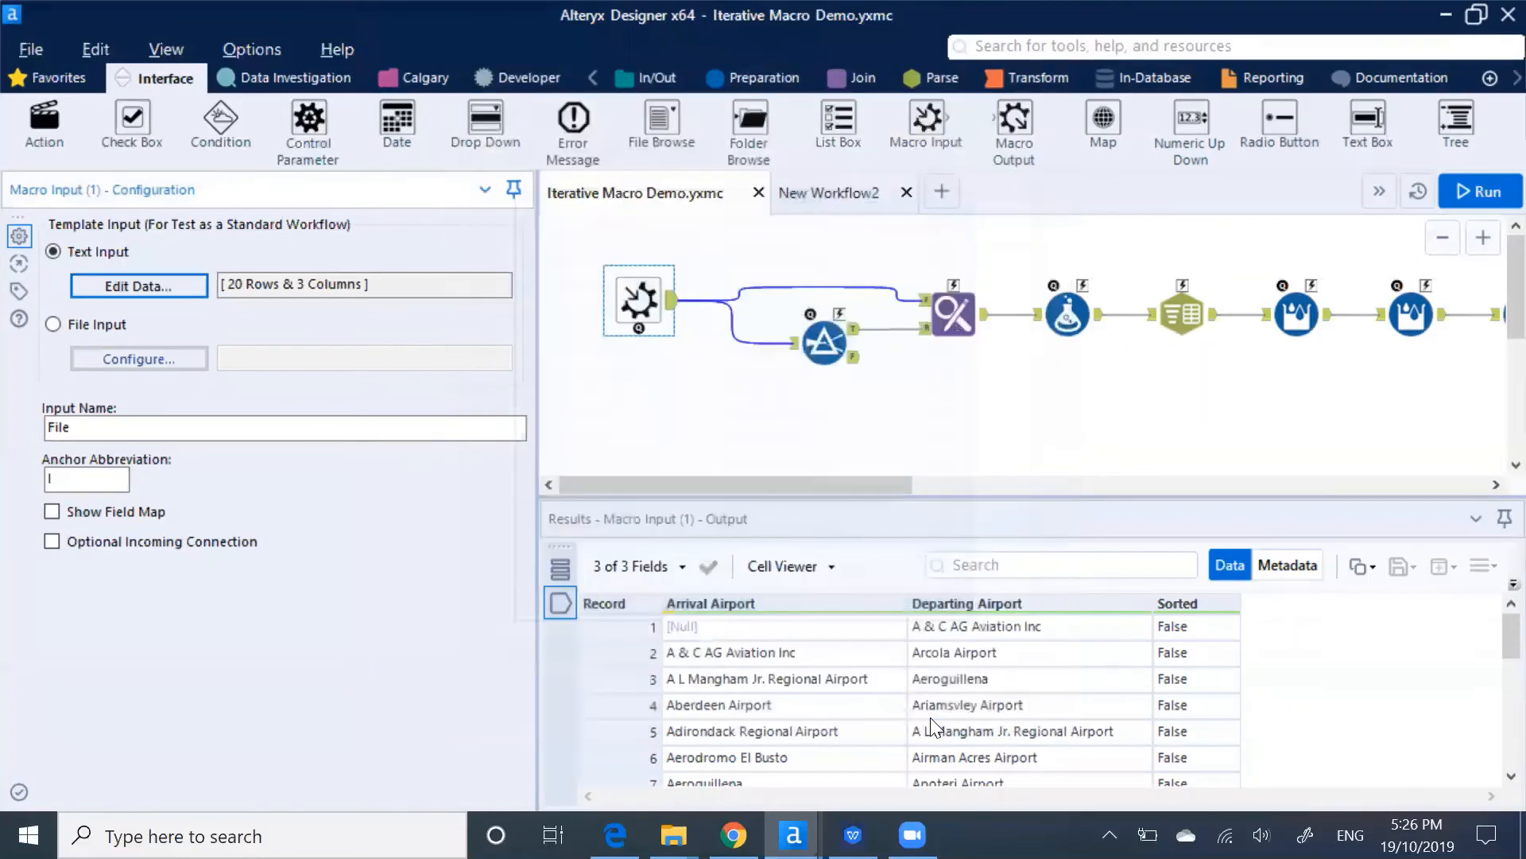
pyautogui.click(835, 194)
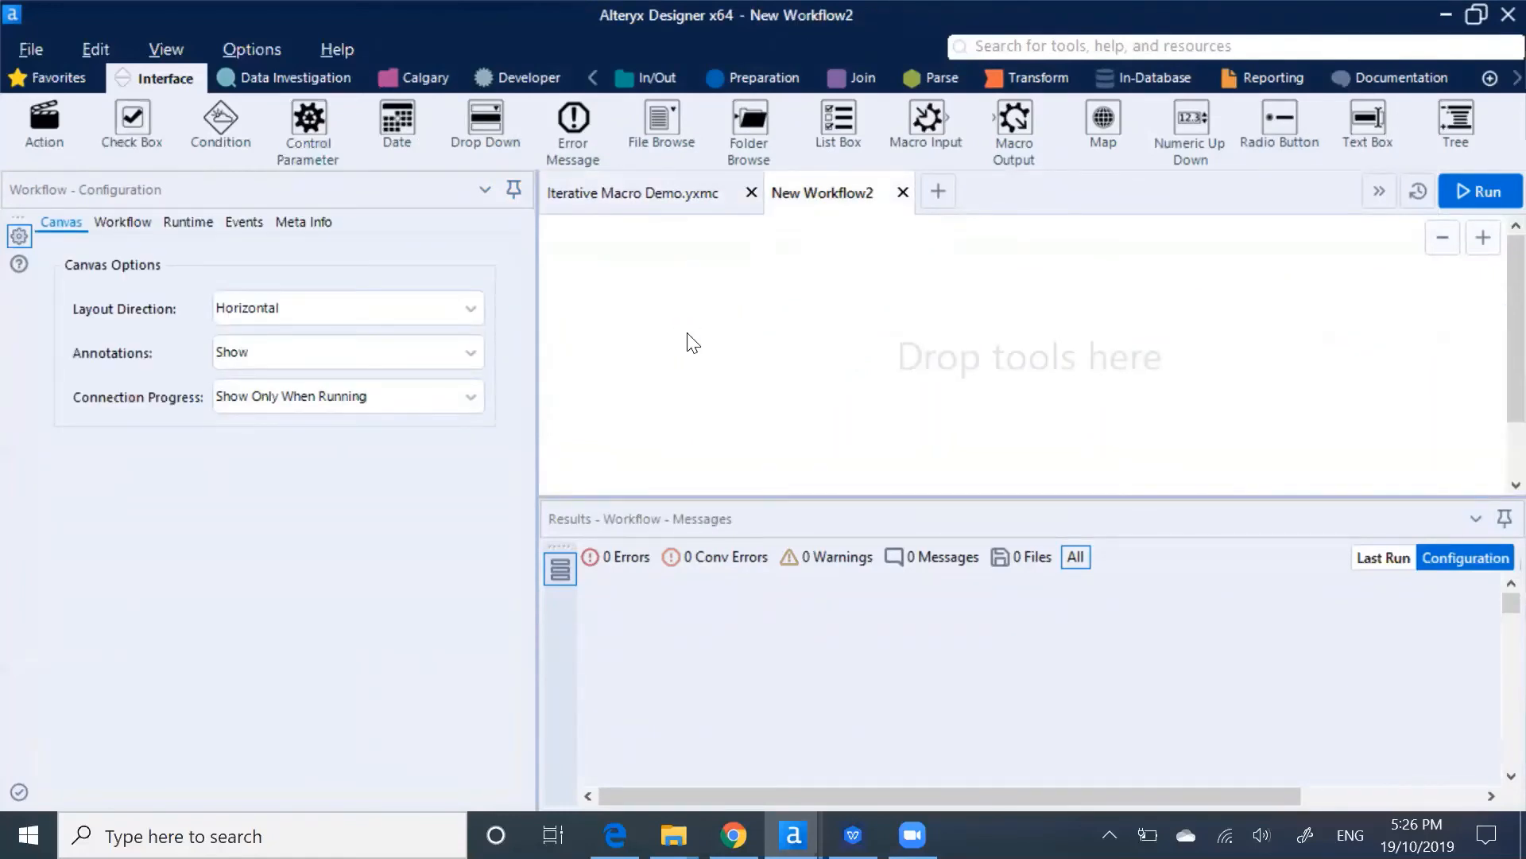
# Reopen the Macro Input's template data and copy the whole table again.
pyautogui.click(666, 189)
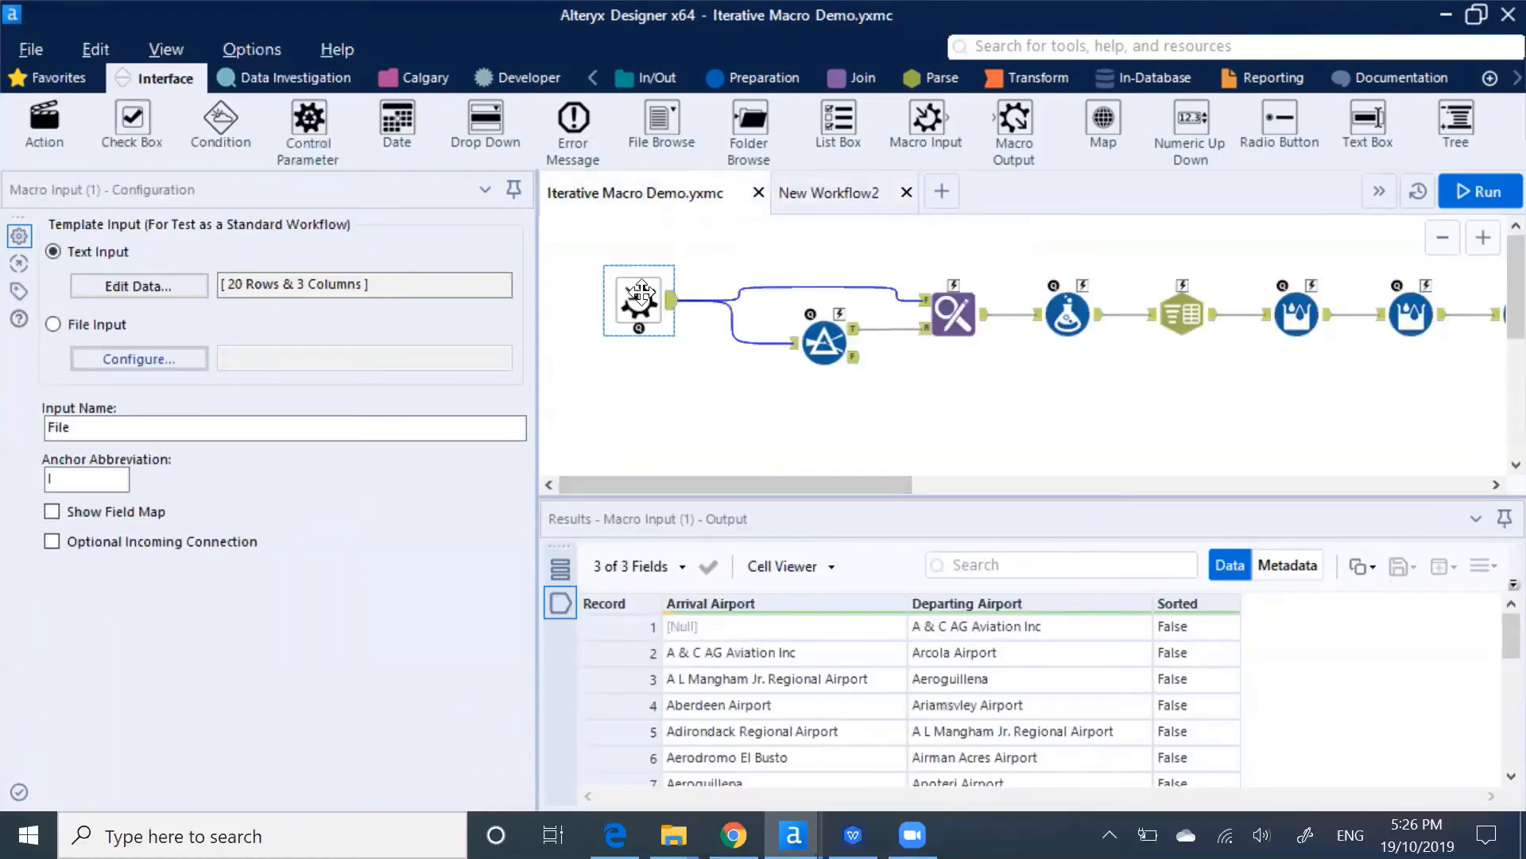
pyautogui.click(186, 290)
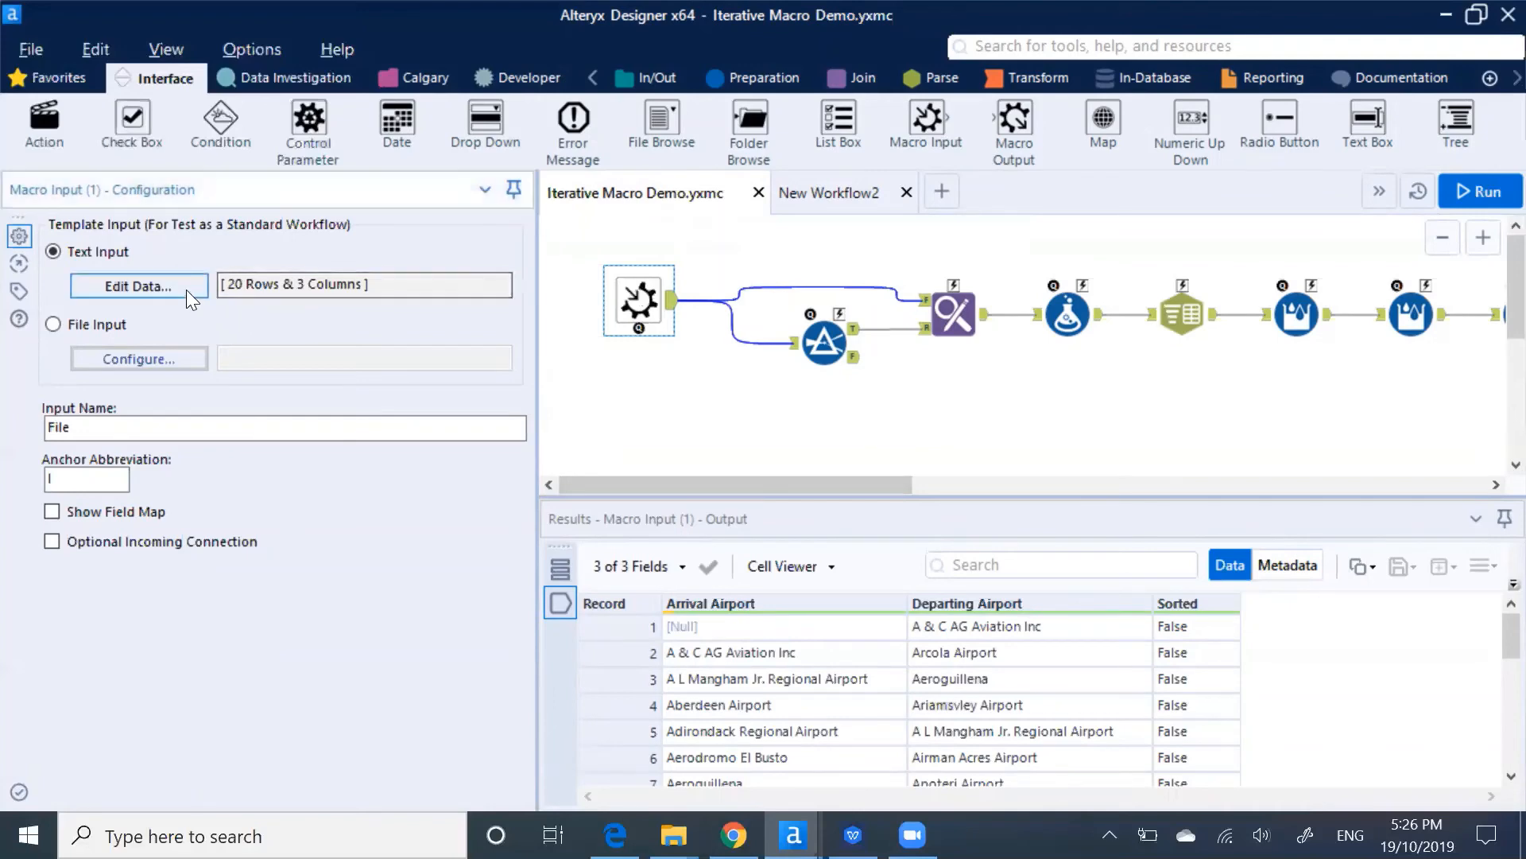
pyautogui.click(547, 205)
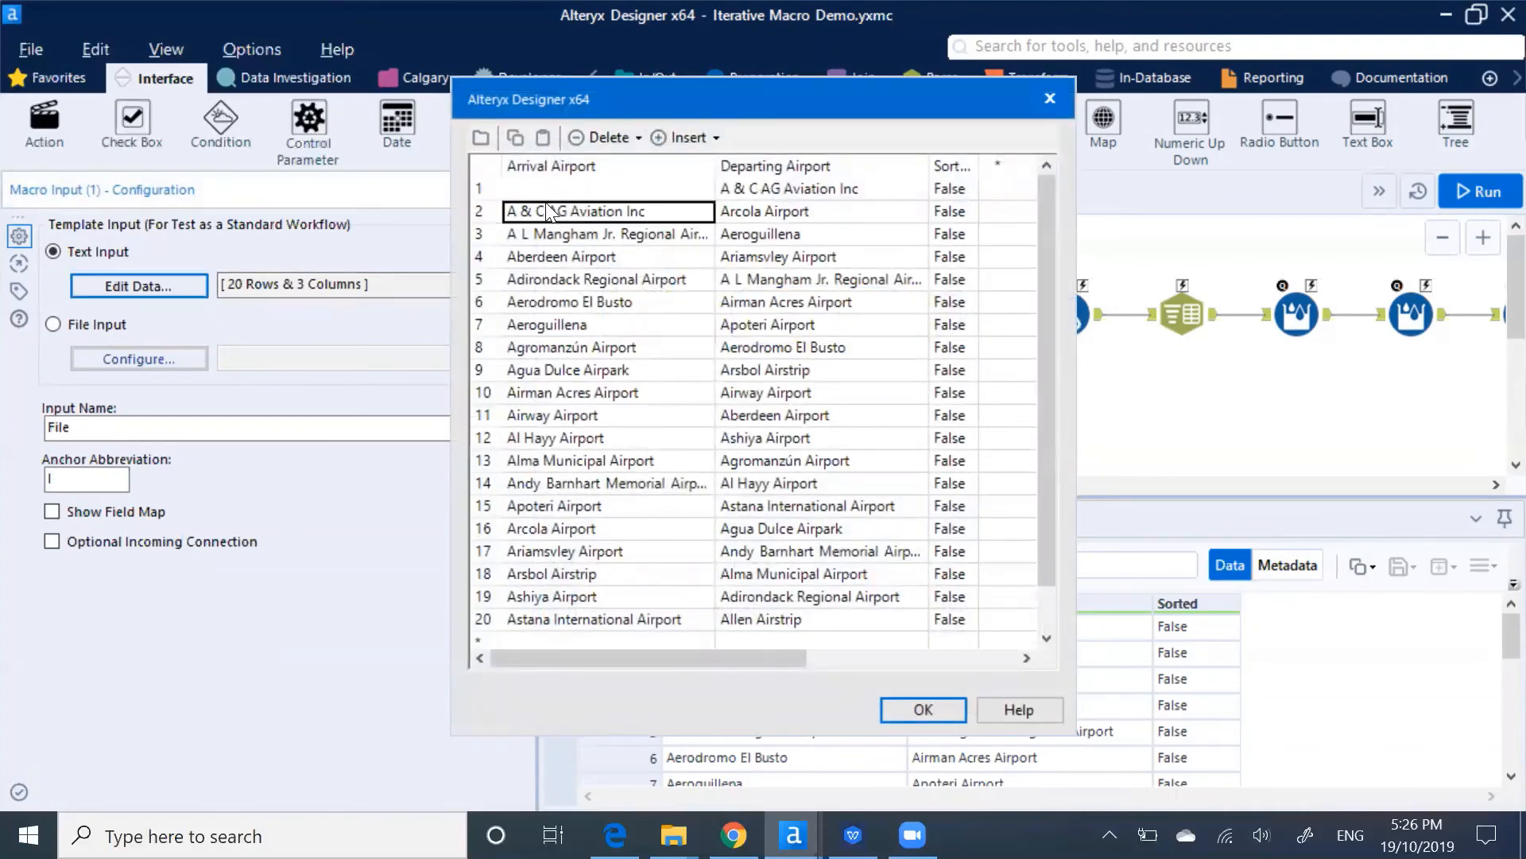
pyautogui.moveTo(537, 194); pyautogui.dragTo(966, 622)
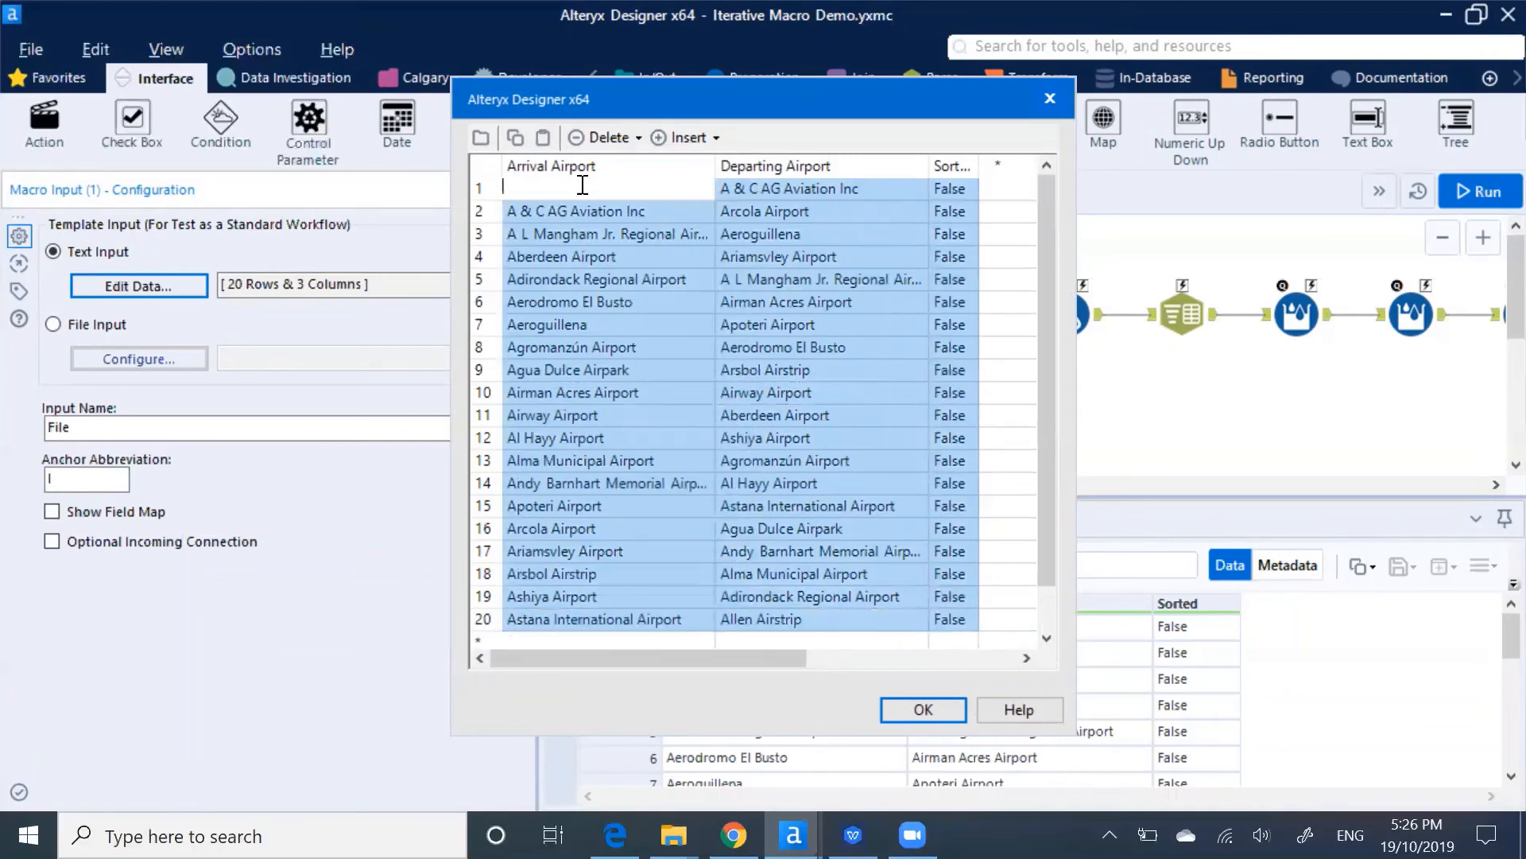
pyautogui.click(516, 137)
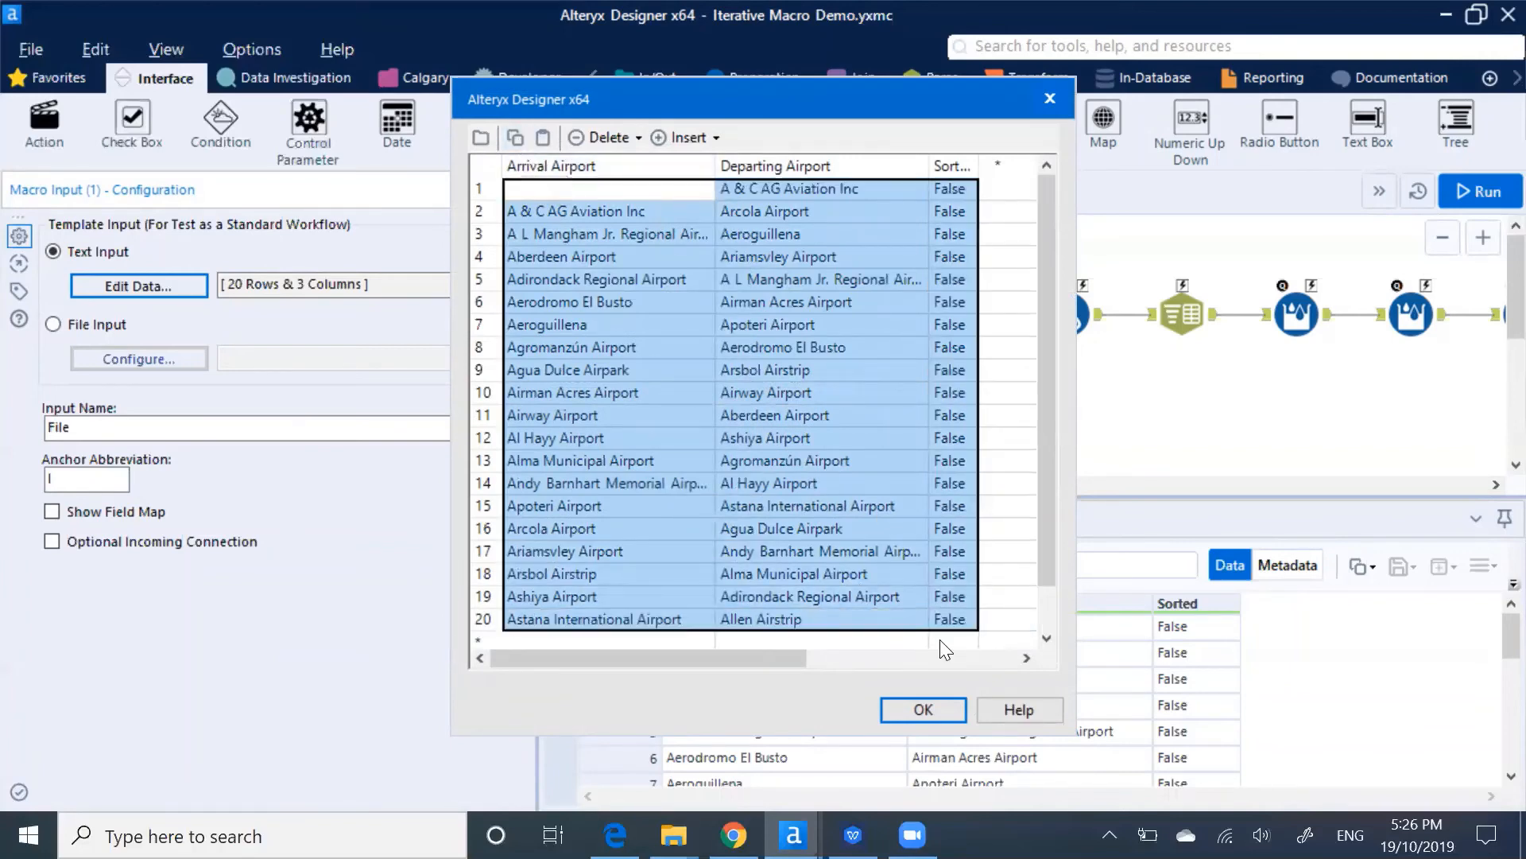
pyautogui.click(922, 709)
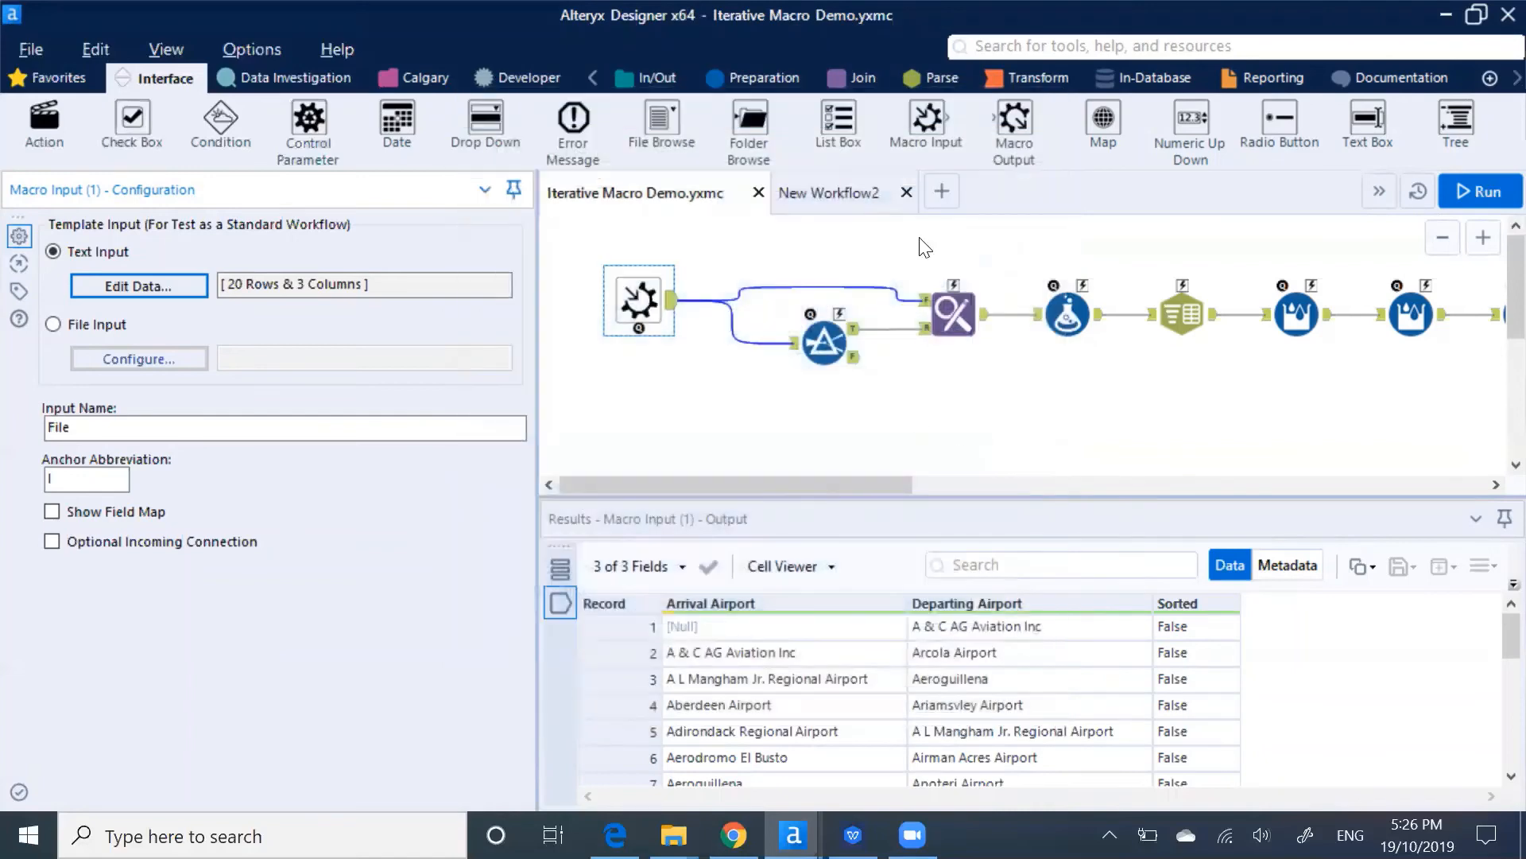
# Add a Text Input tool to the blank workflow and paste the copied airport data into it.
pyautogui.click(852, 206)
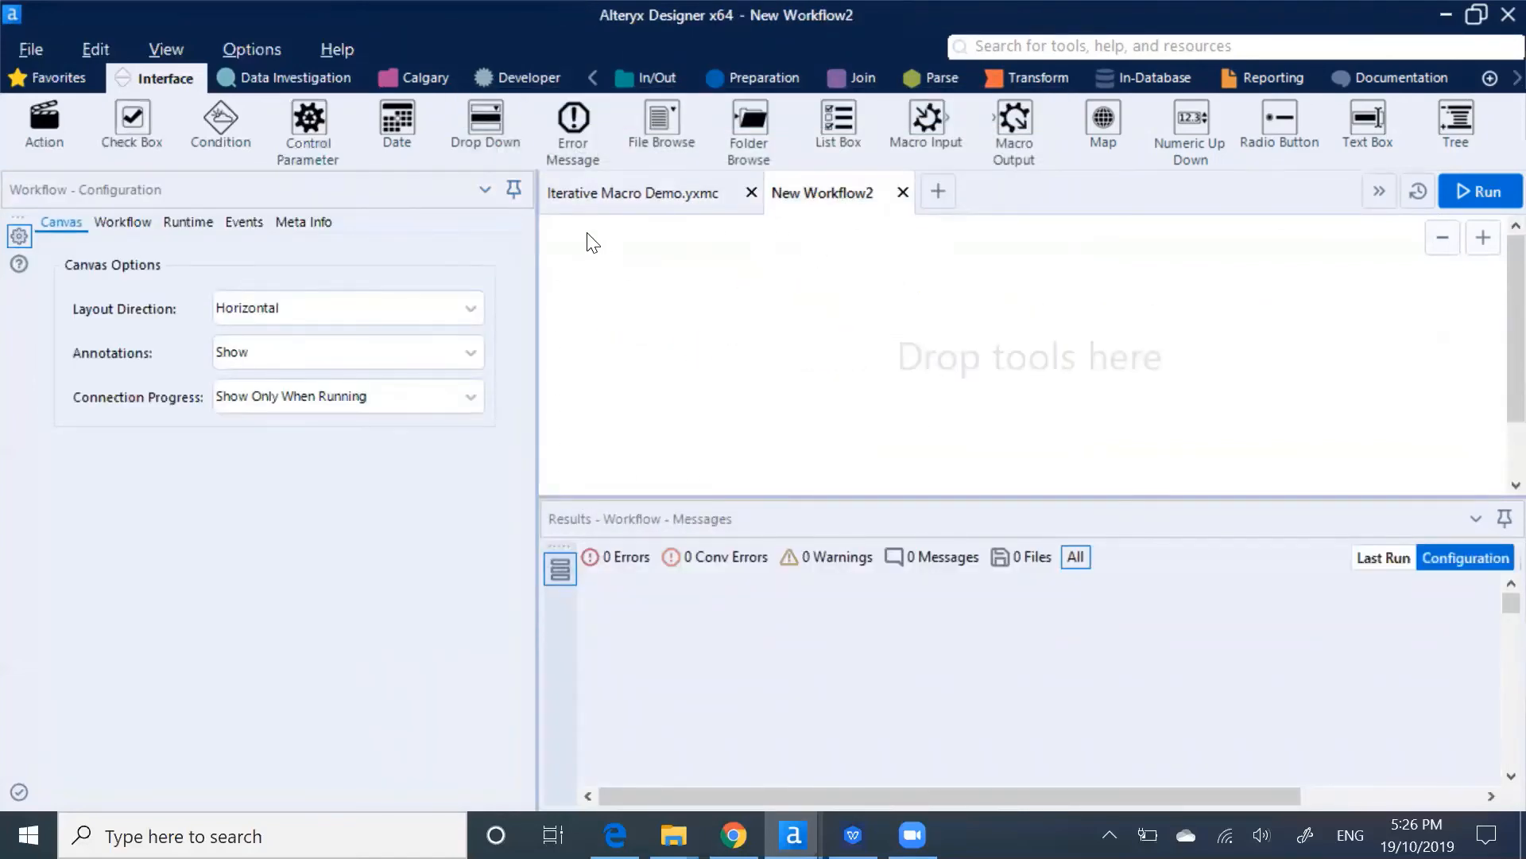
pyautogui.click(650, 78)
pyautogui.moveTo(576, 116); pyautogui.dragTo(641, 326)
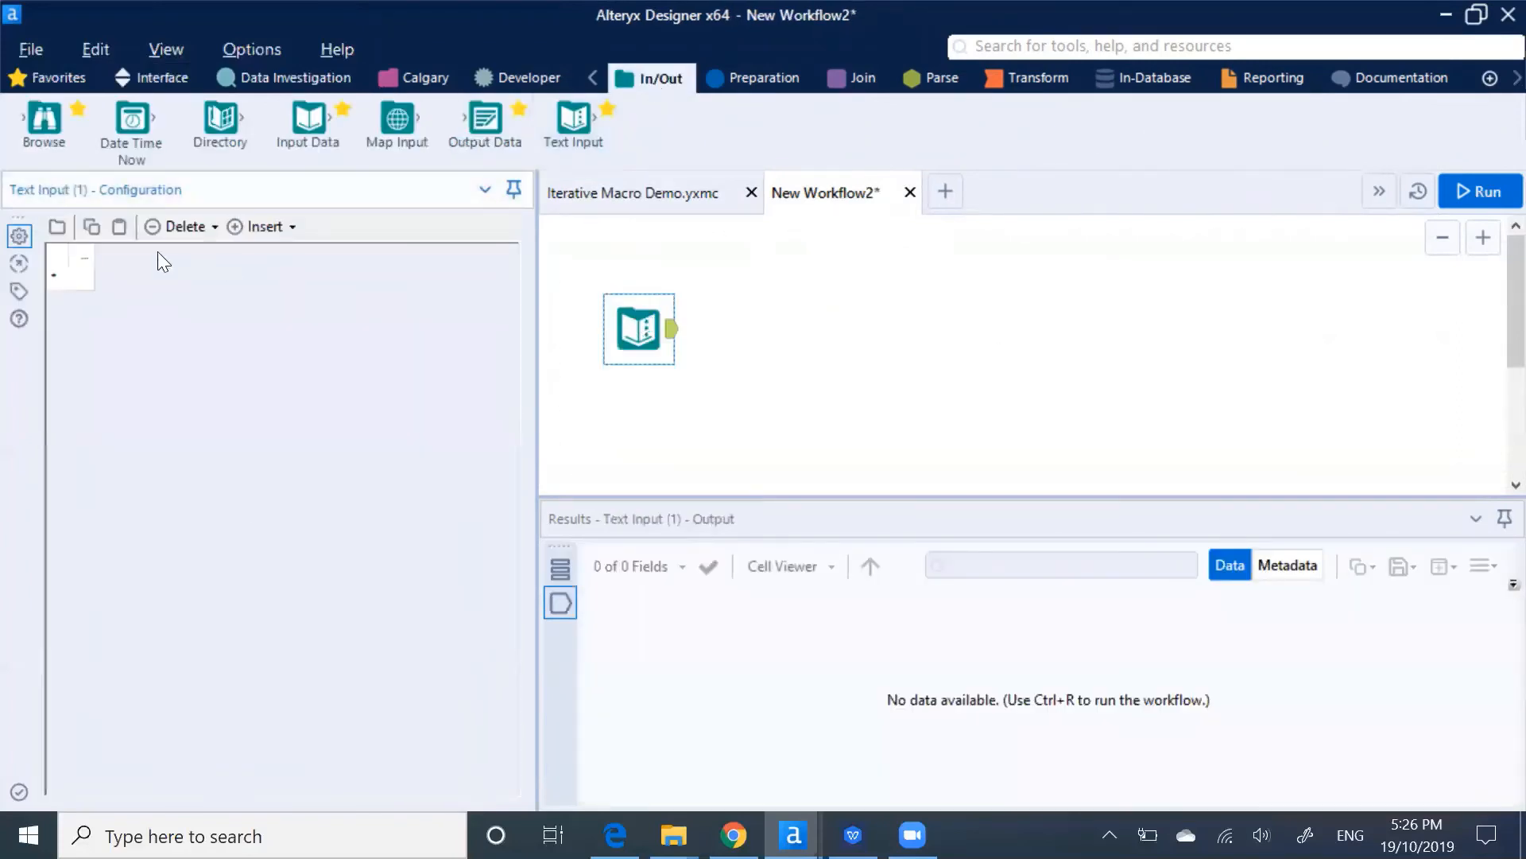
pyautogui.click(87, 268)
pyautogui.click(119, 227)
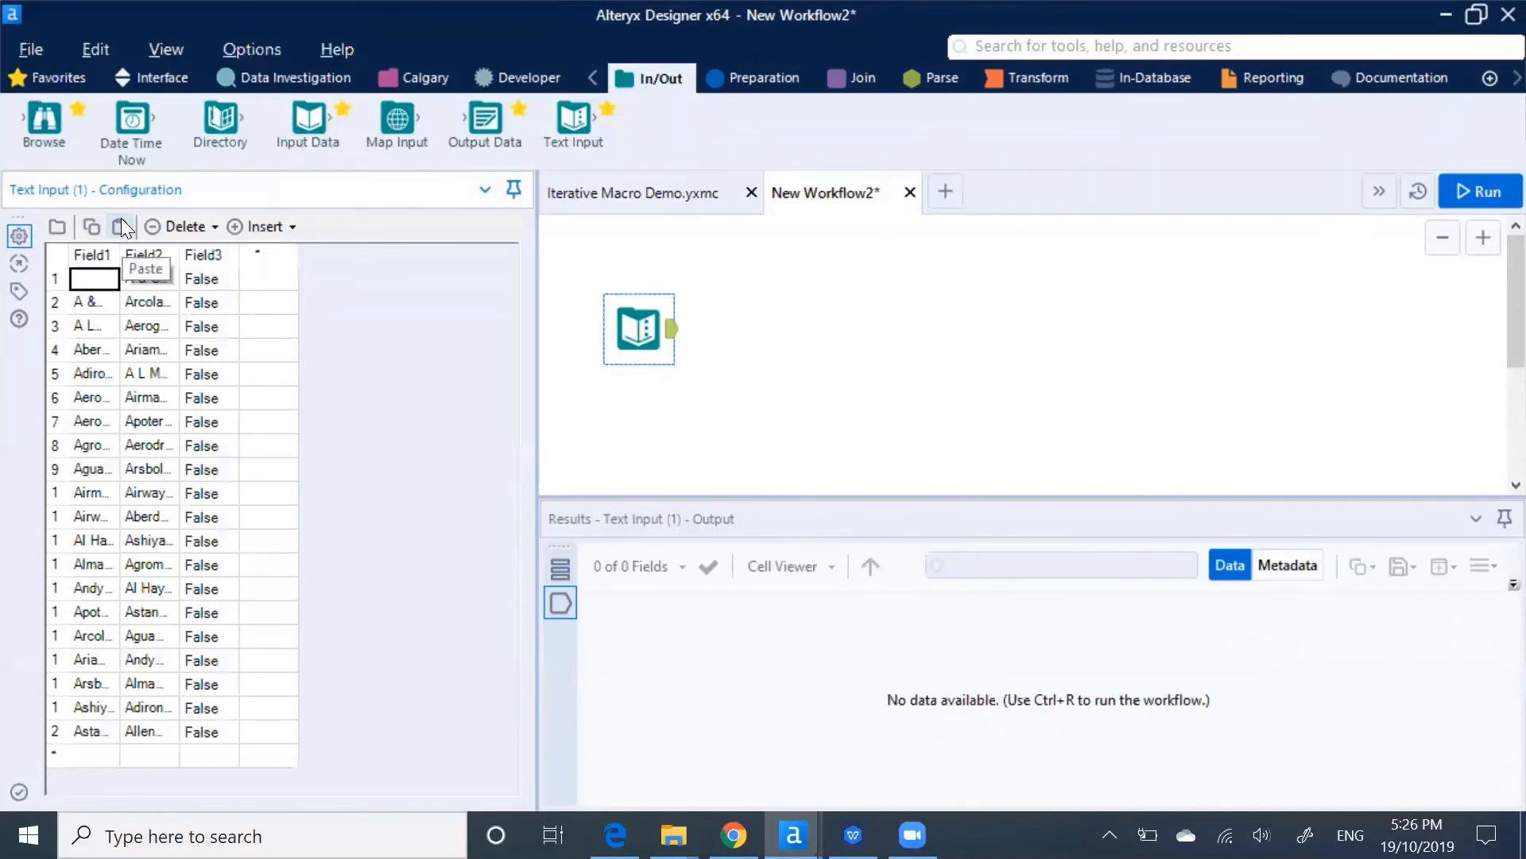
# Rename the Text Input's three columns Arrival Airport, Departing Airport and Sorted.
pyautogui.doubleClick(109, 251)
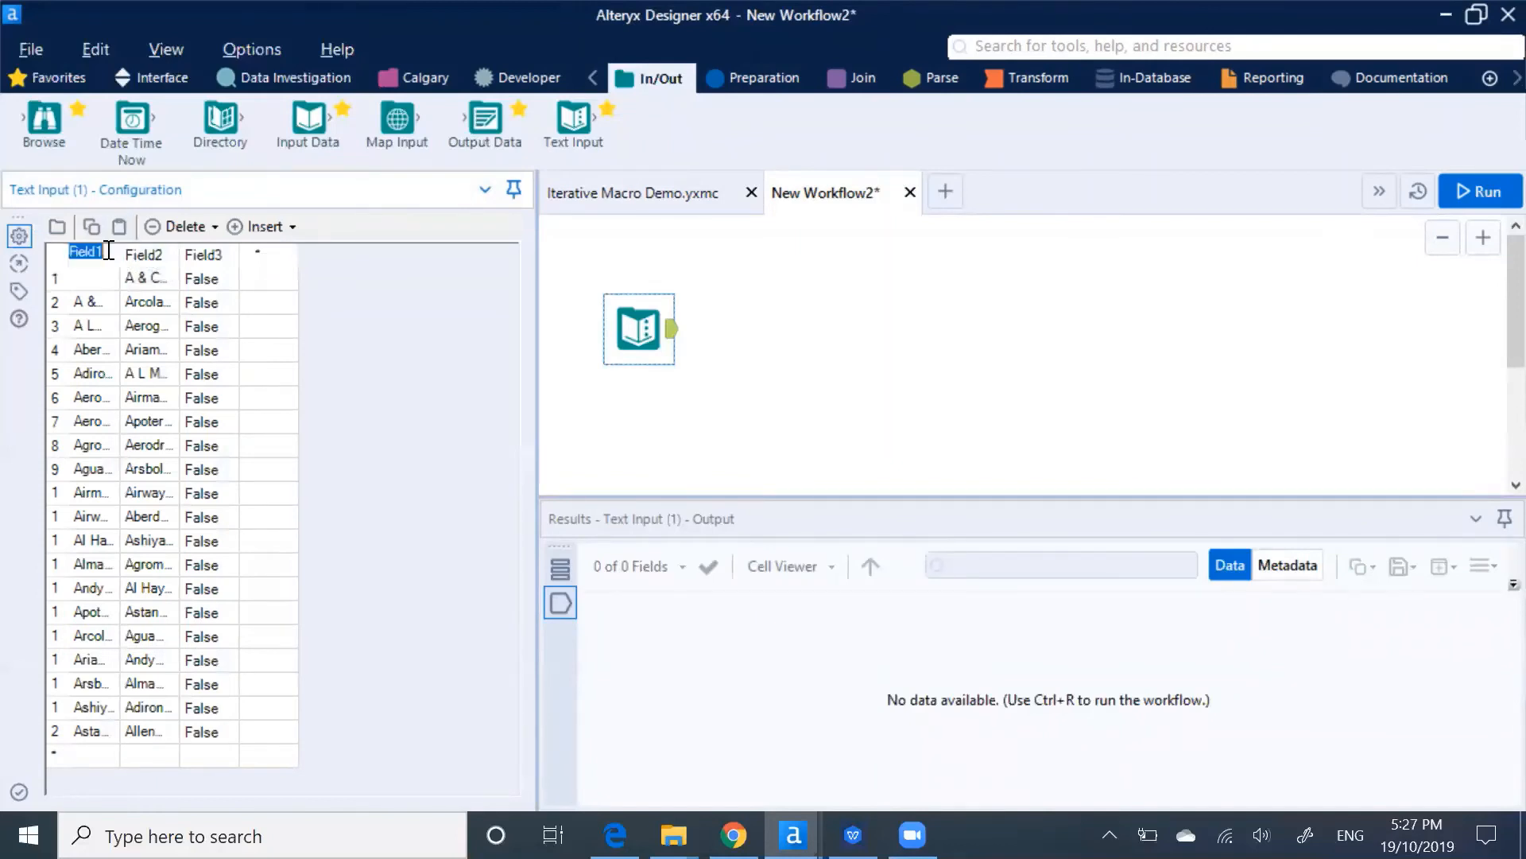
pyautogui.write('Am')
pyautogui.write('ival Airport')
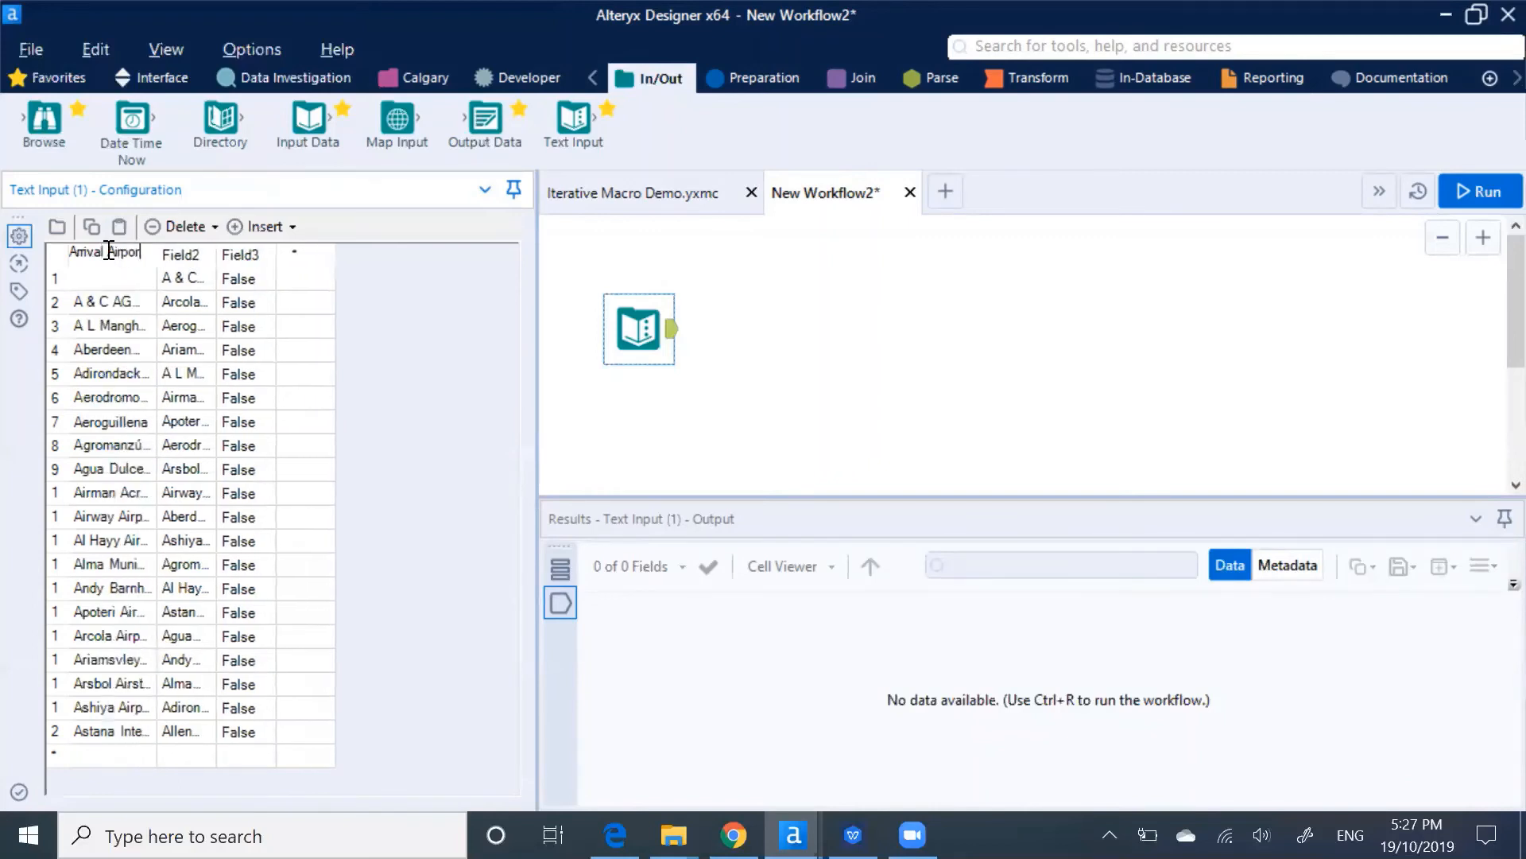
pyautogui.doubleClick(172, 256)
pyautogui.write('De')
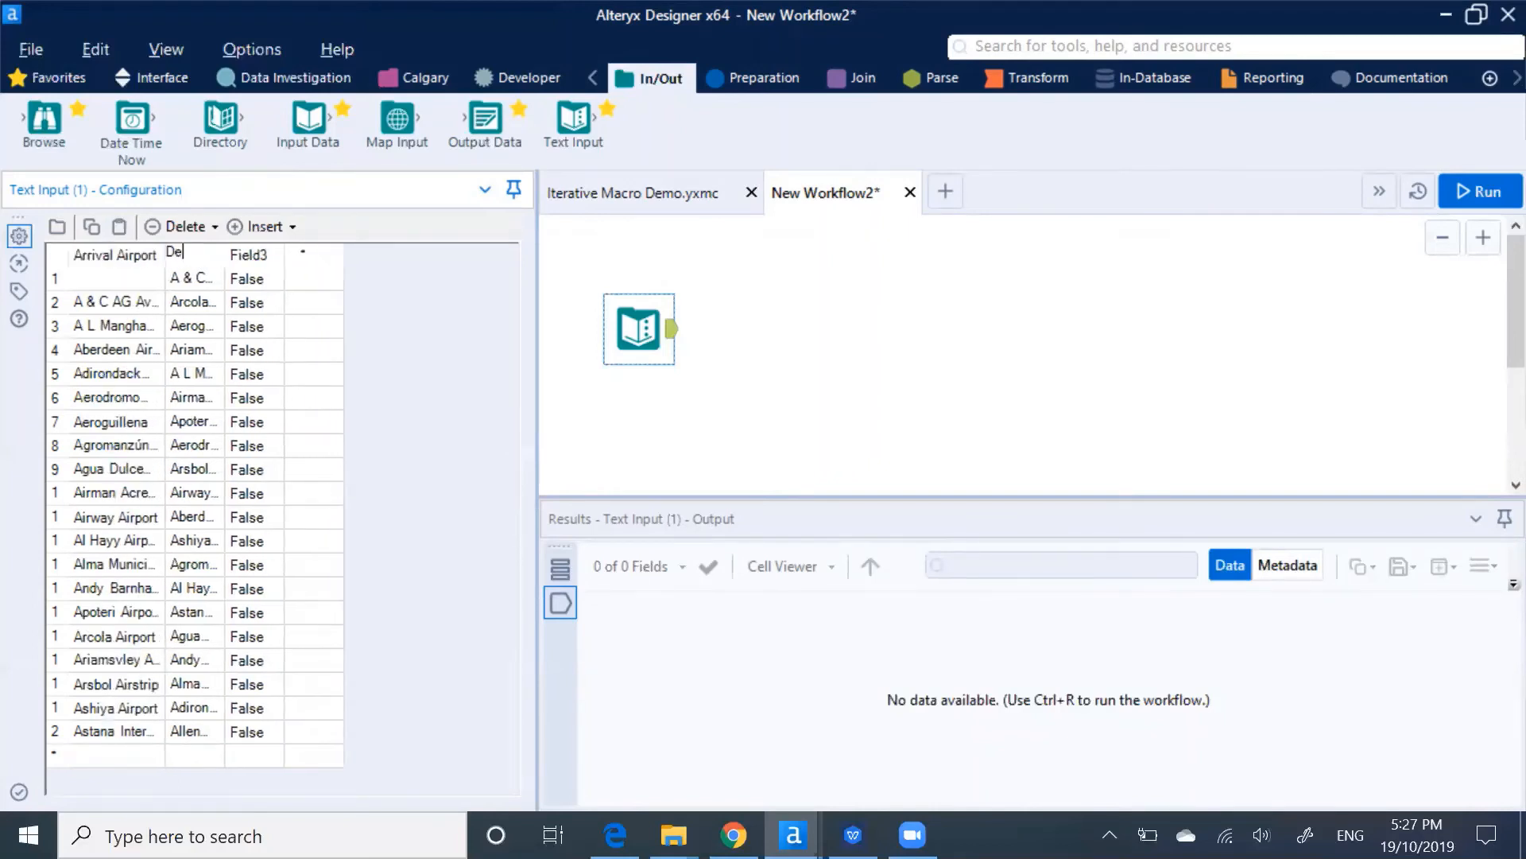
pyautogui.write('parting Airport')
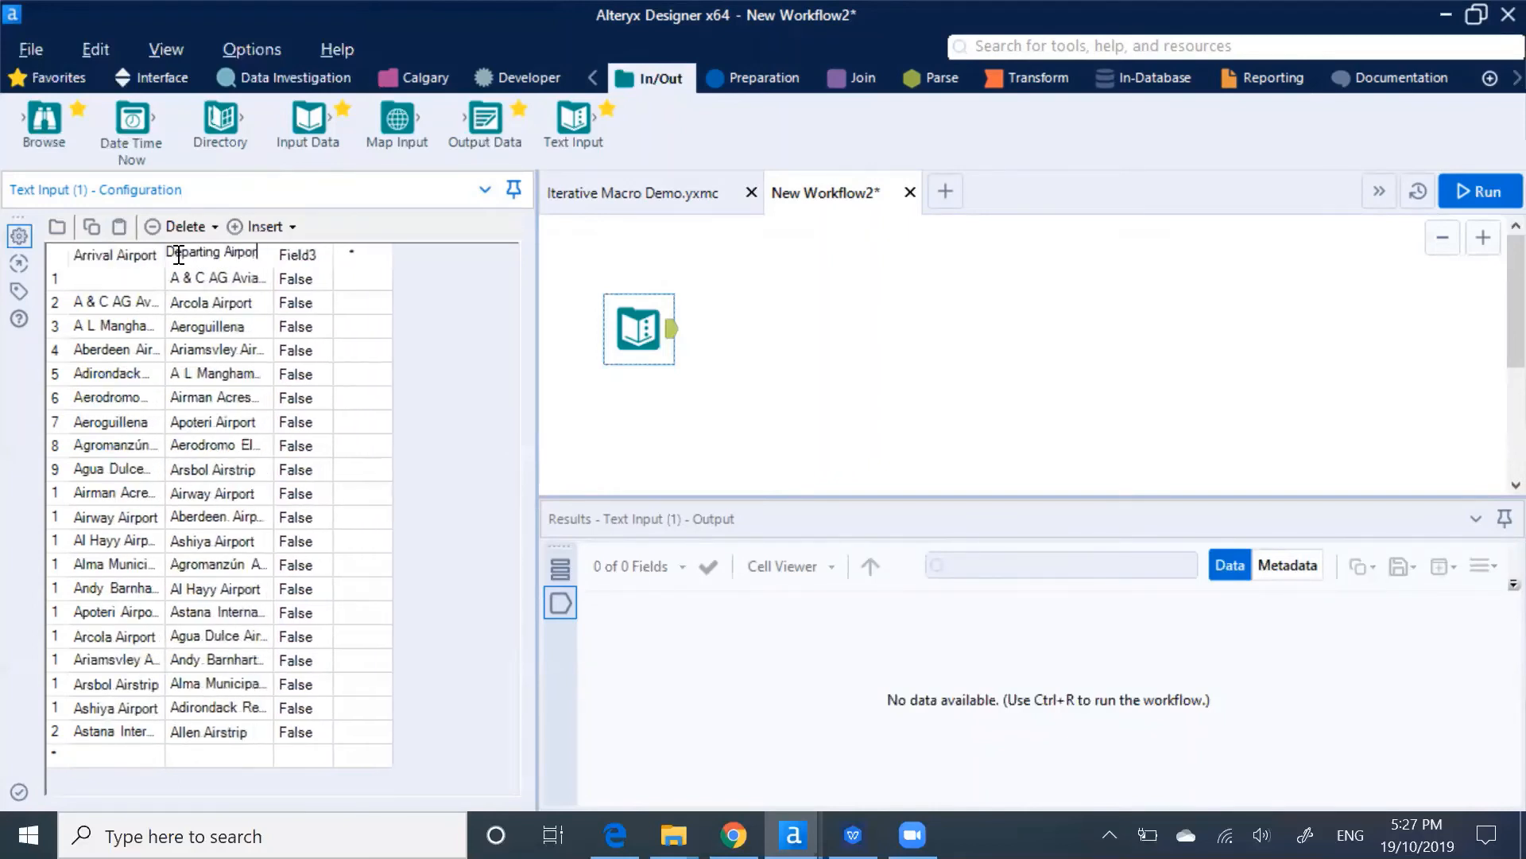
pyautogui.doubleClick(306, 254)
pyautogui.write('Sorted')
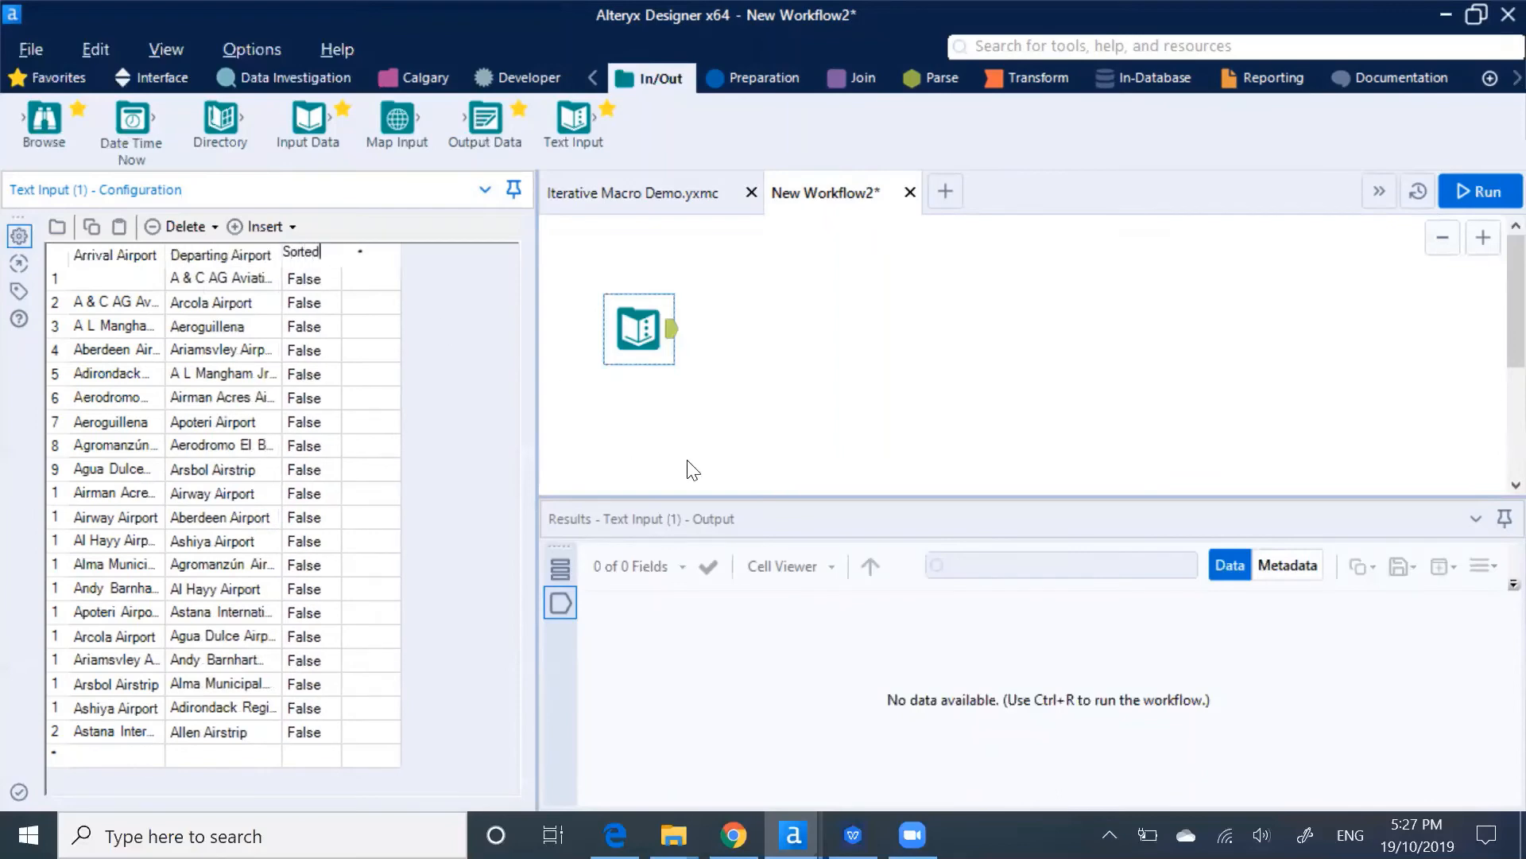
pyautogui.click(472, 474)
pyautogui.click(806, 433)
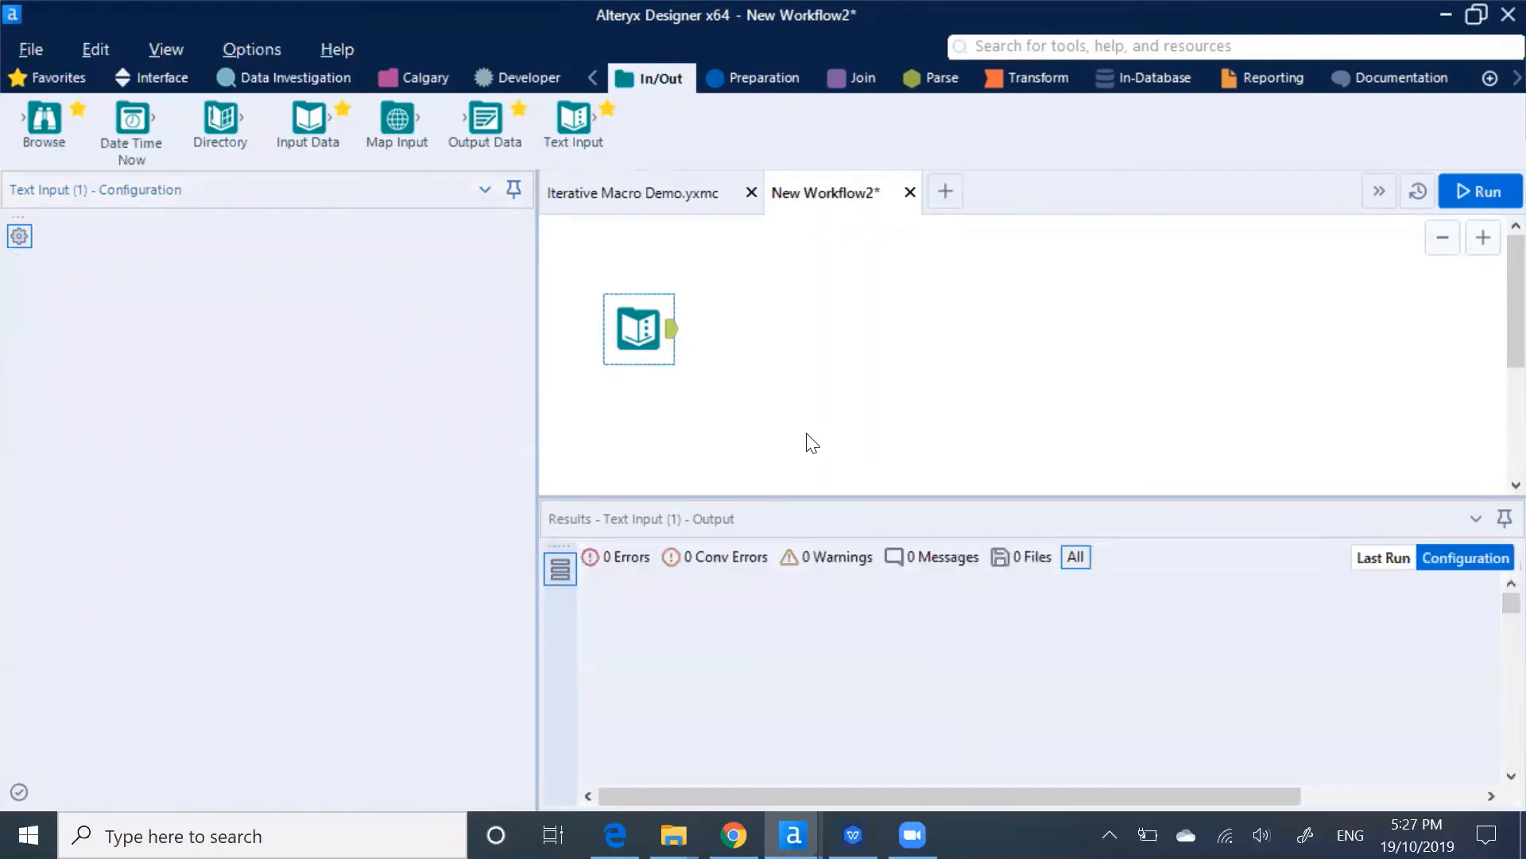
pyautogui.click(632, 329)
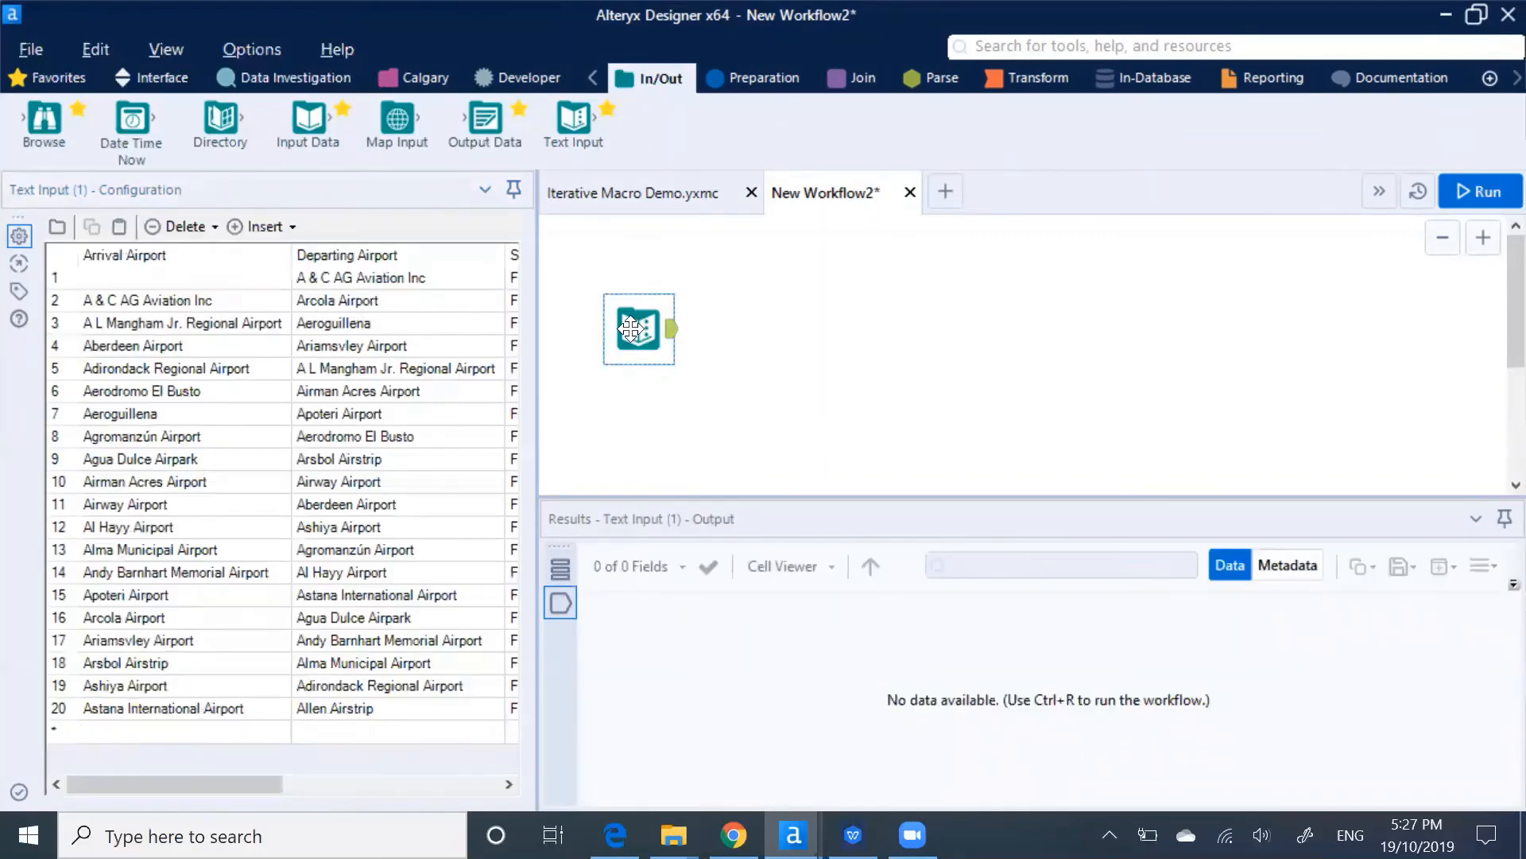
# Insert the Iterative Macro Demo macro from the Desktop after the Text Input and move it up beside that tool.
pyautogui.rightClick(751, 375)
pyautogui.moveTo(798, 410)
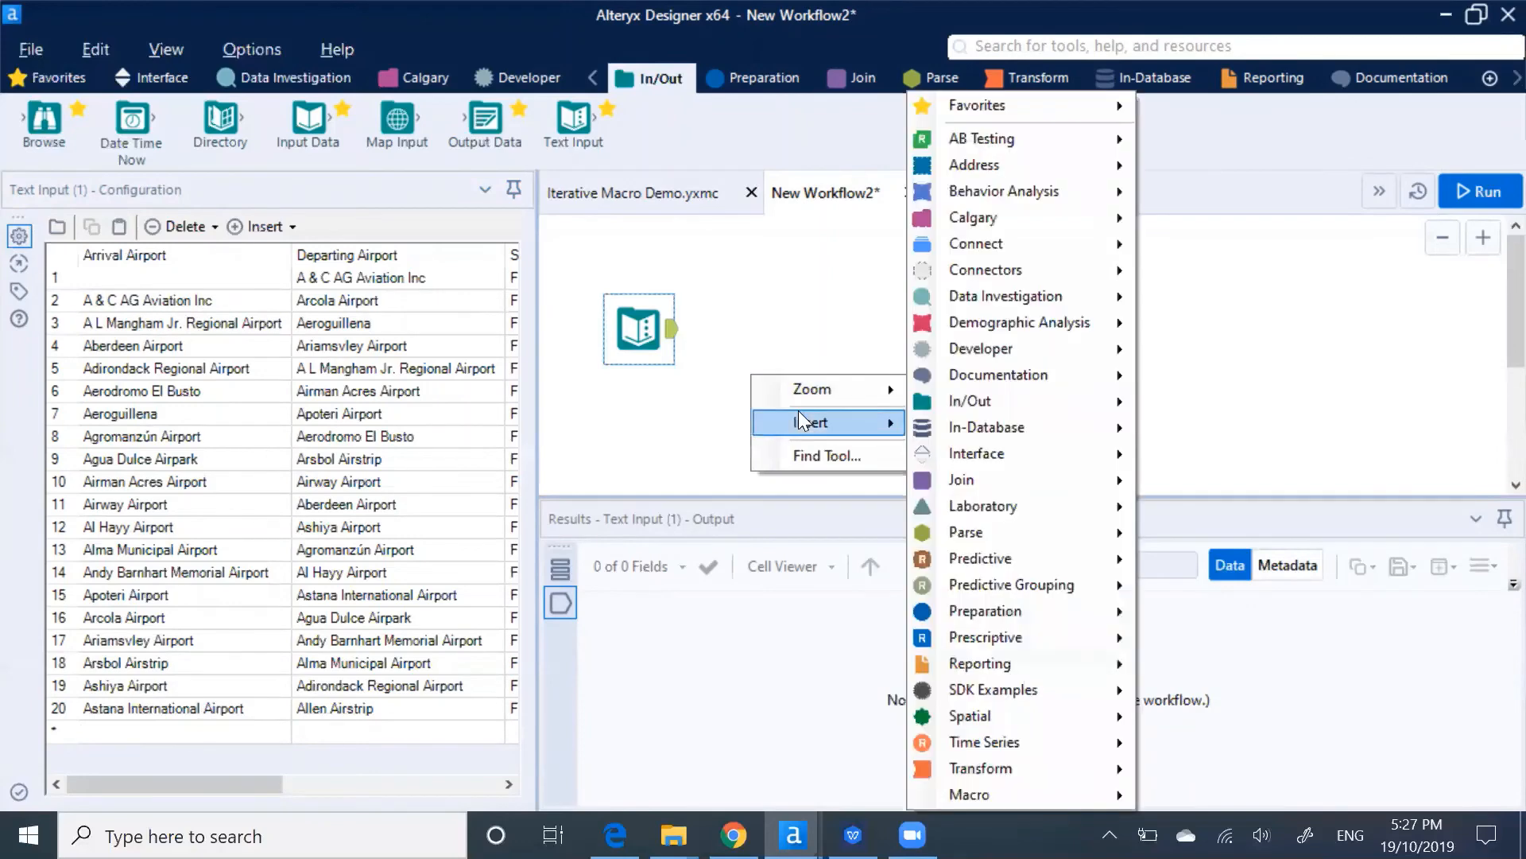
pyautogui.moveTo(1034, 791)
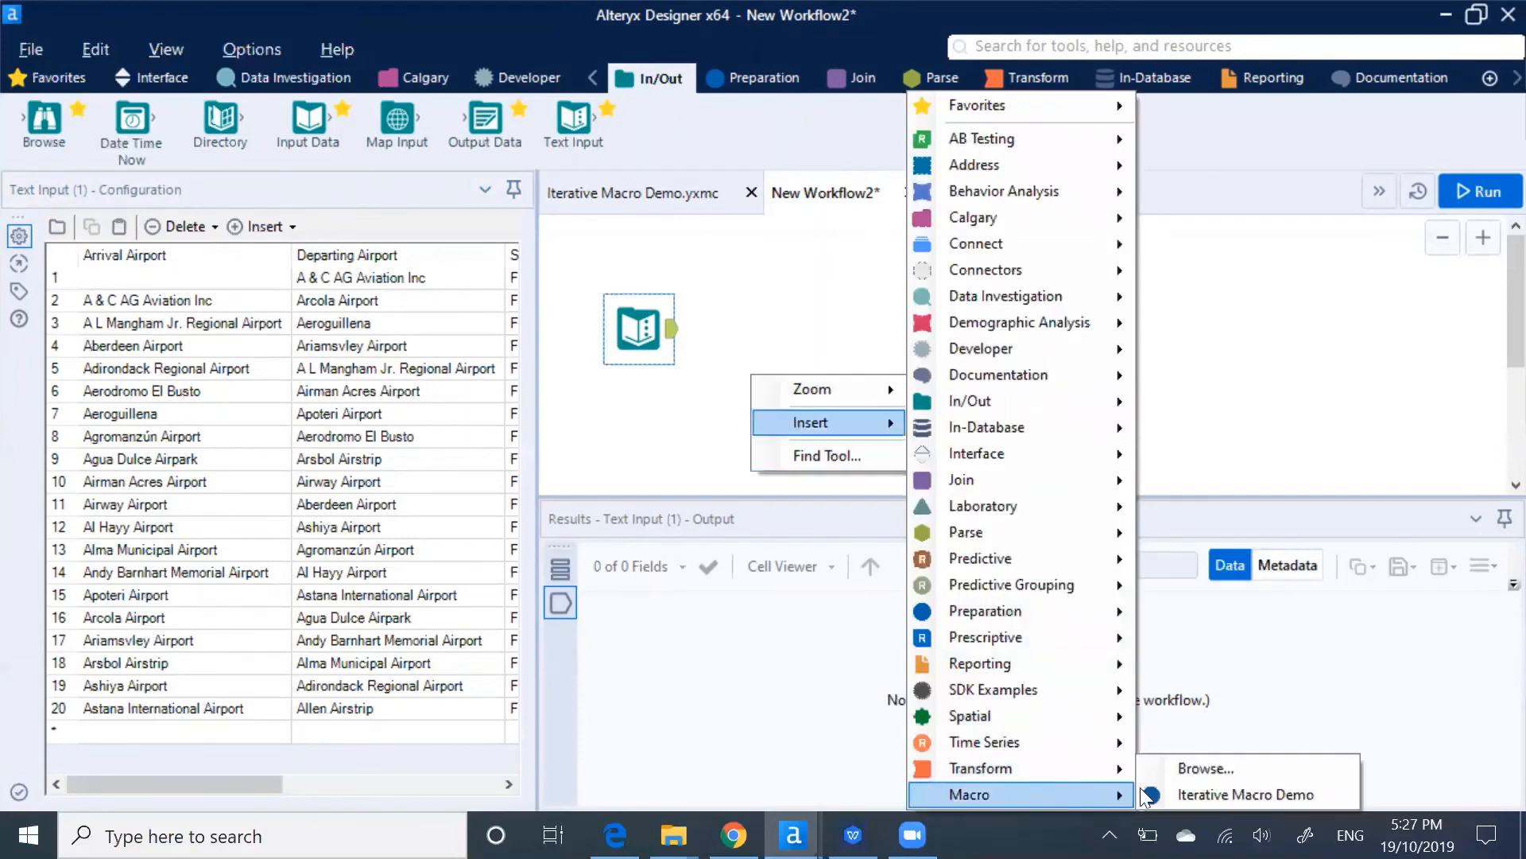
pyautogui.click(1191, 769)
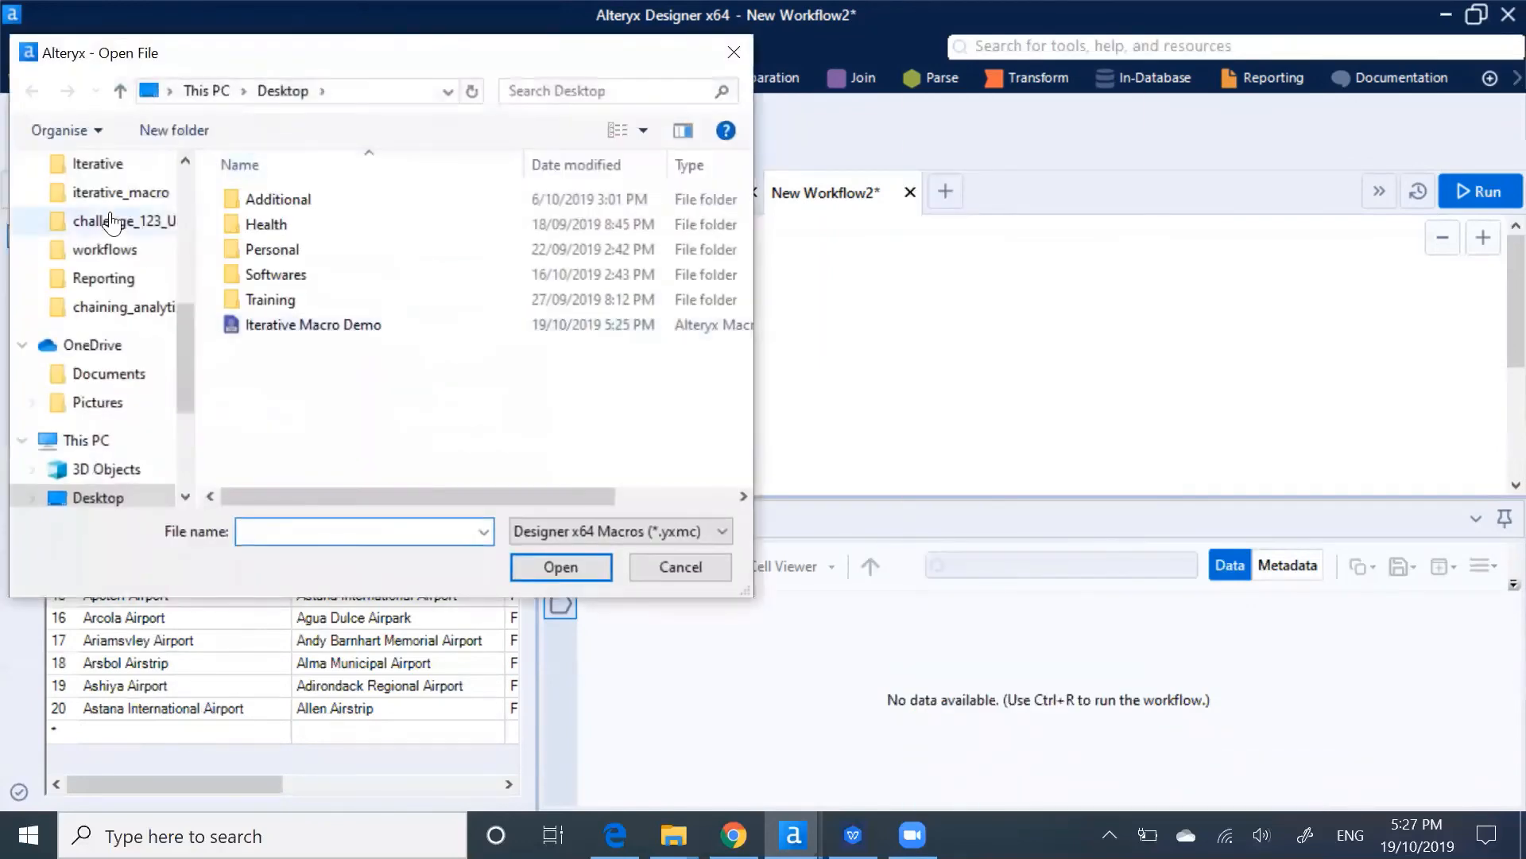
pyautogui.moveTo(185, 393); pyautogui.dragTo(203, 159)
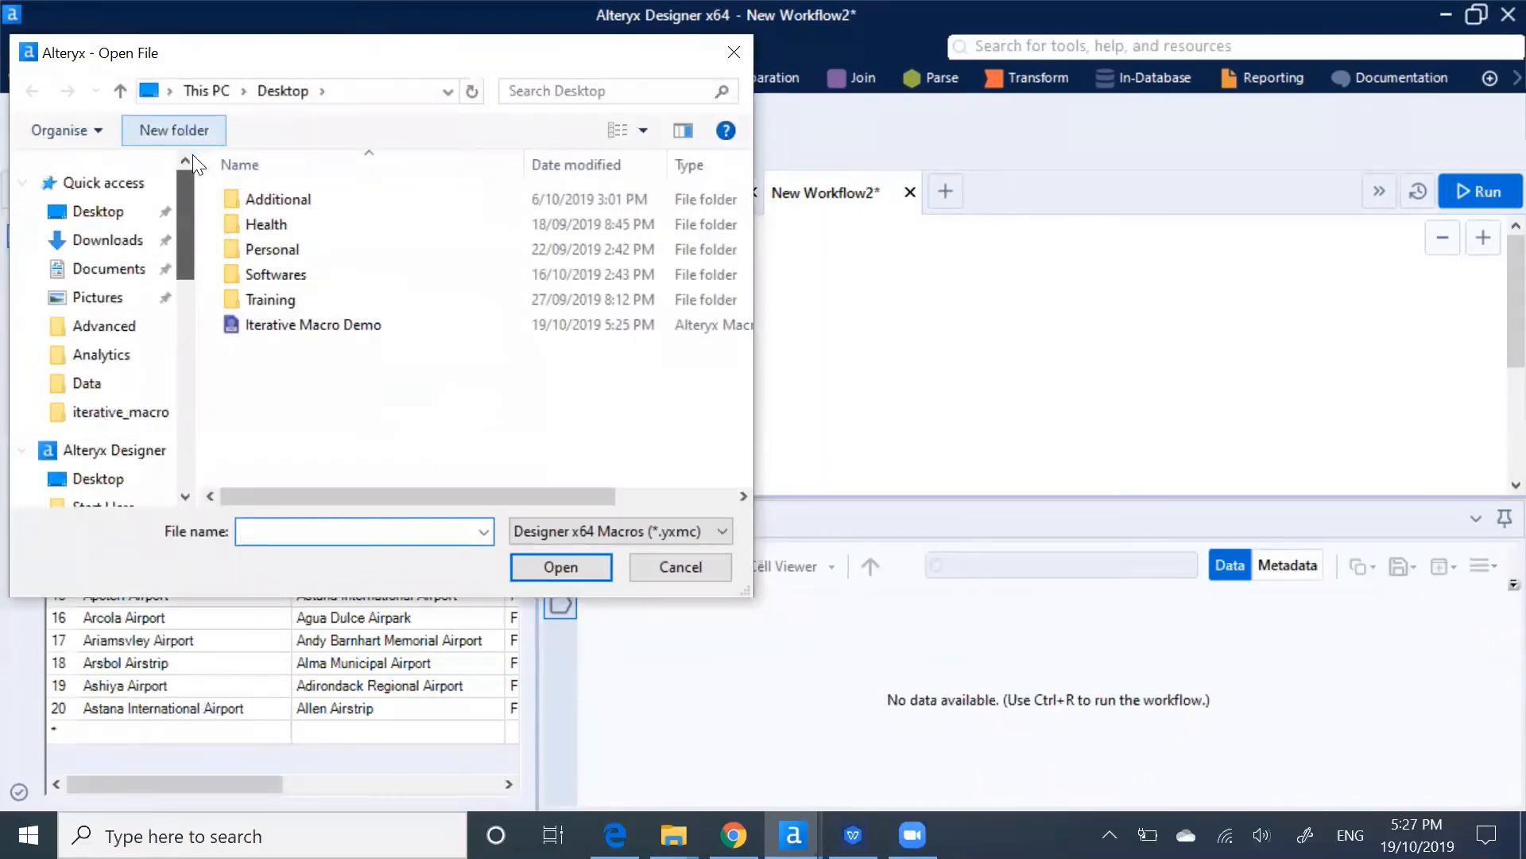
pyautogui.click(93, 210)
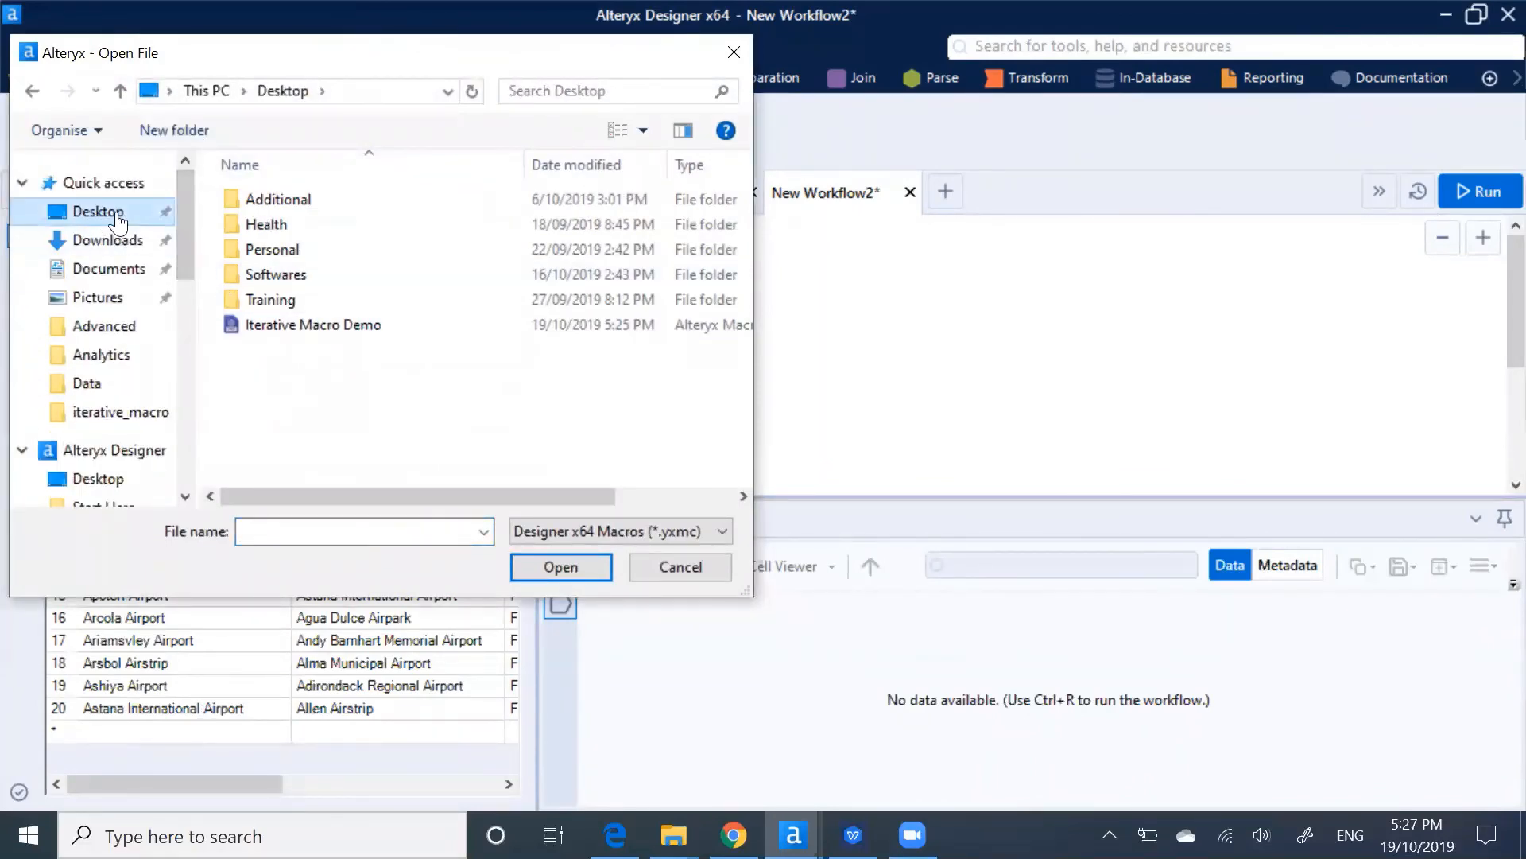
pyautogui.doubleClick(278, 323)
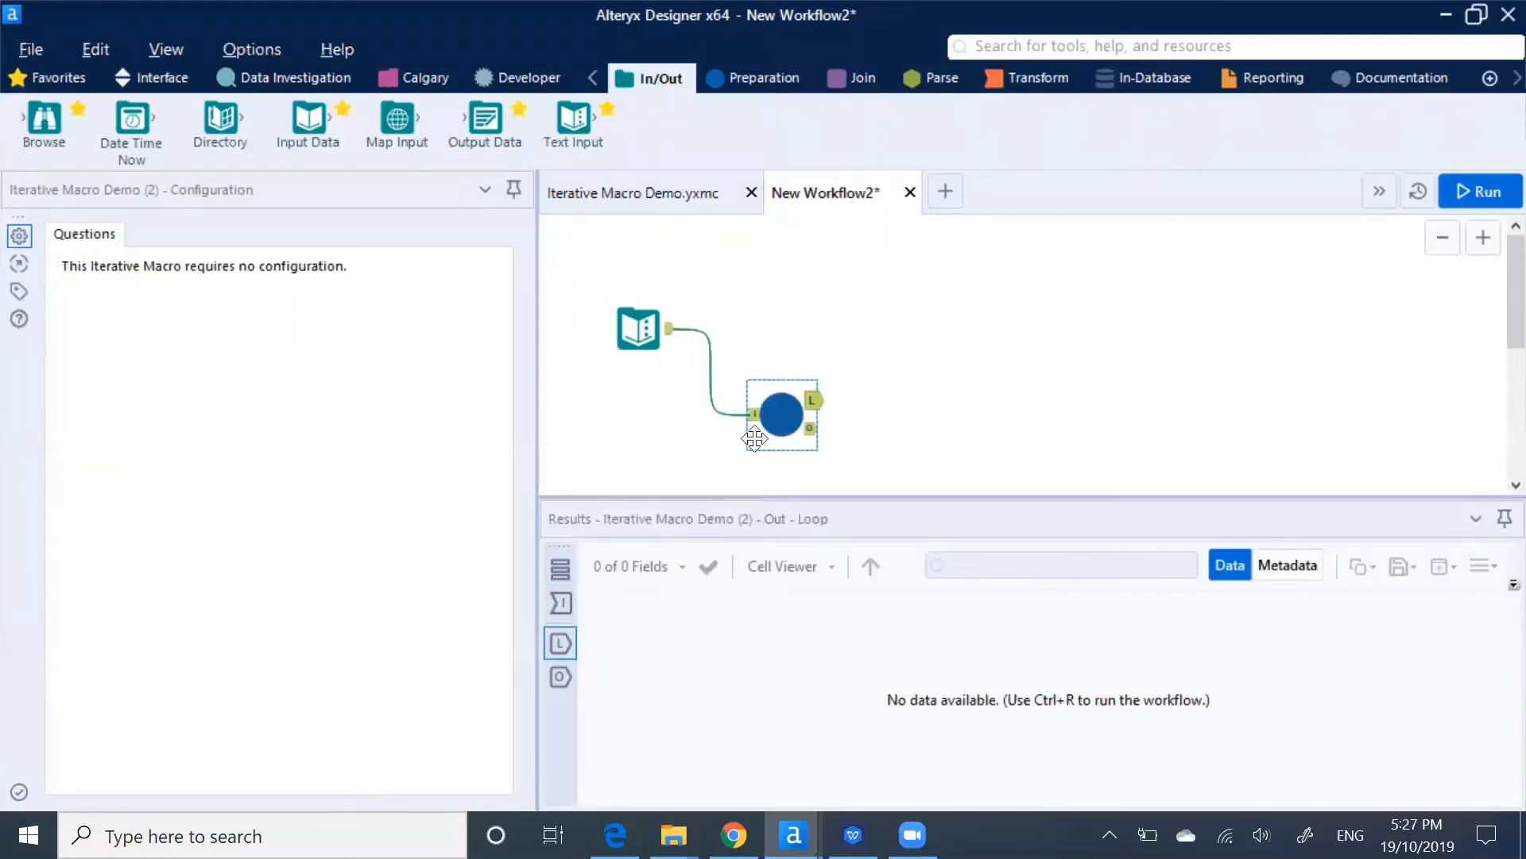
pyautogui.moveTo(778, 415); pyautogui.dragTo(774, 327)
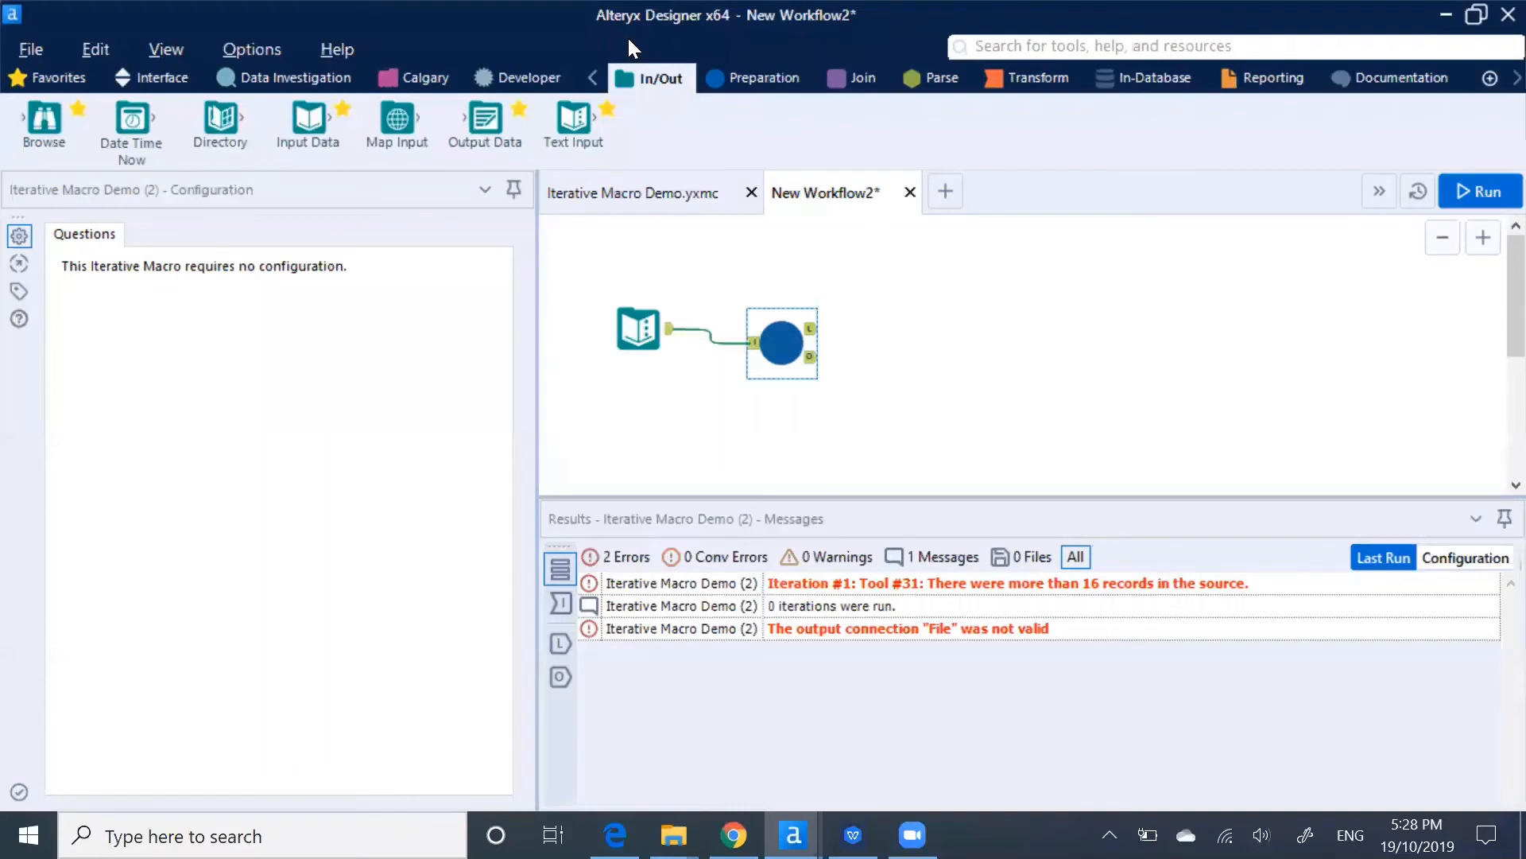
# Run the test workflow, review its error messages and return to the Iterative Macro Demo macro.
pyautogui.click(1469, 189)
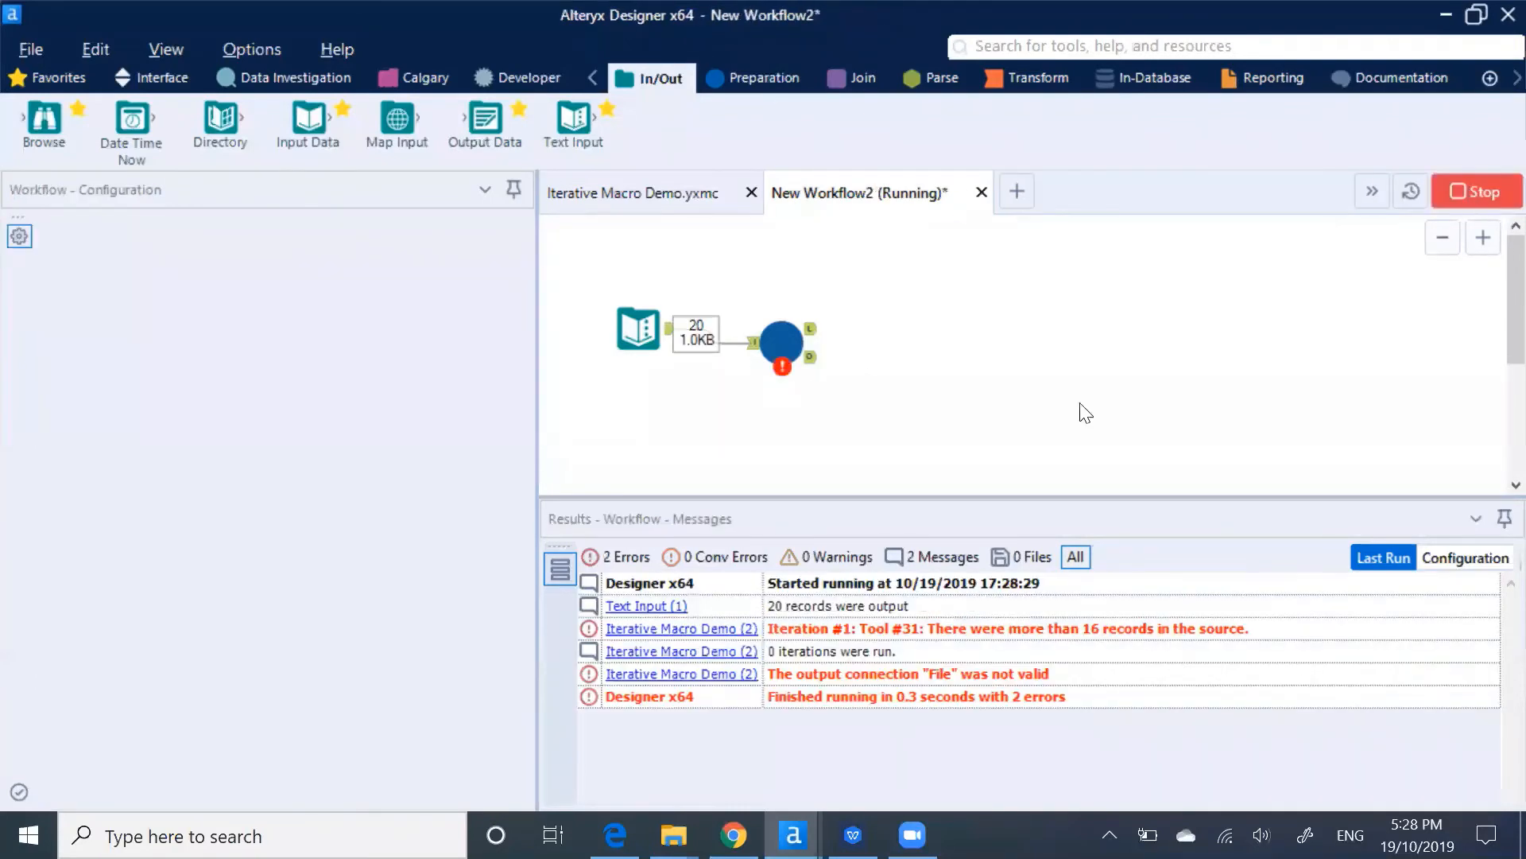
pyautogui.click(1008, 515)
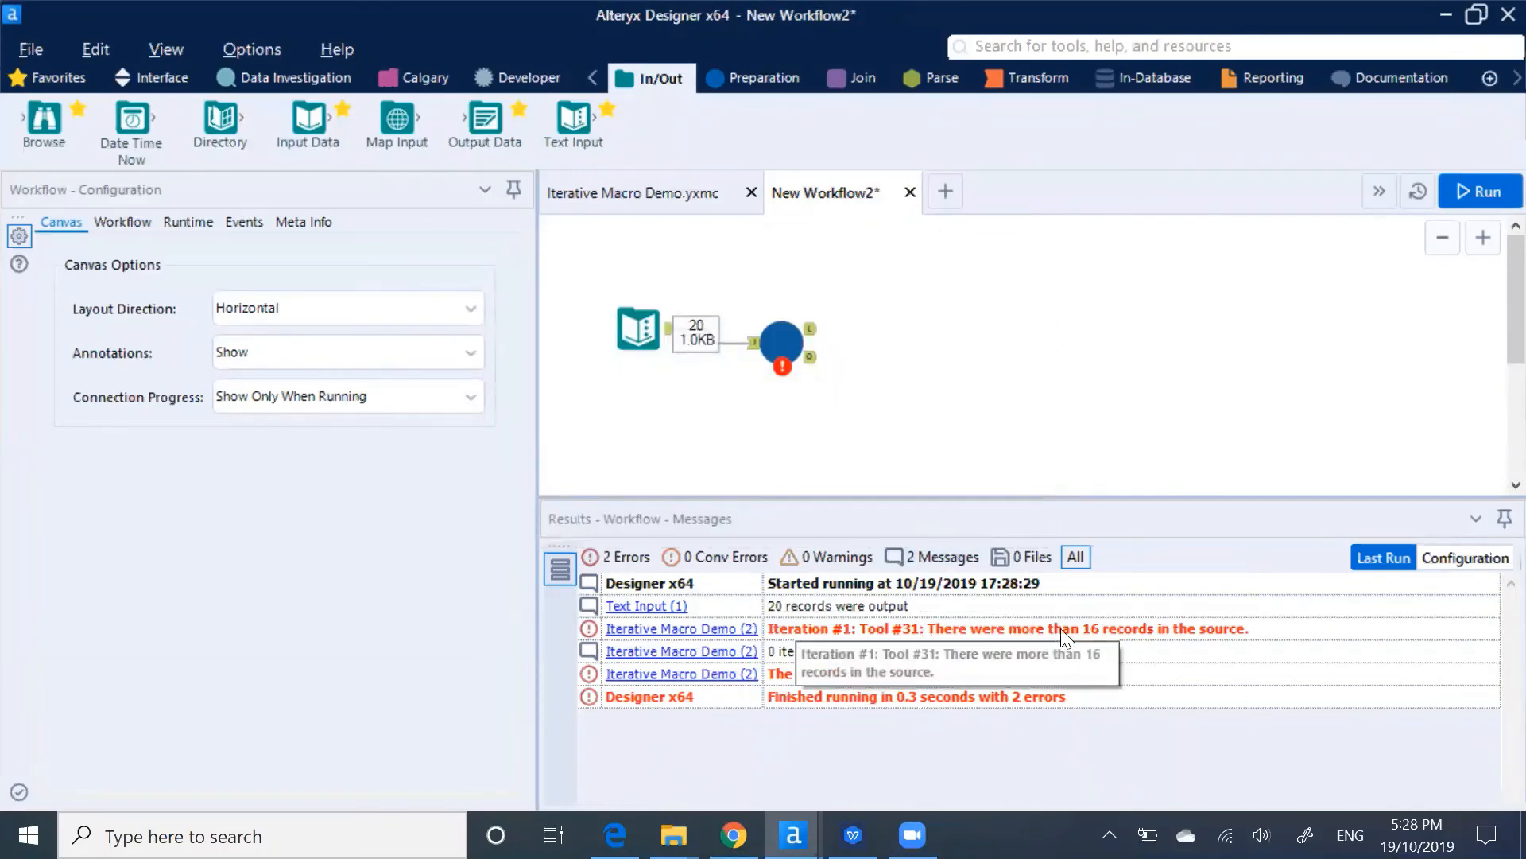
pyautogui.click(636, 193)
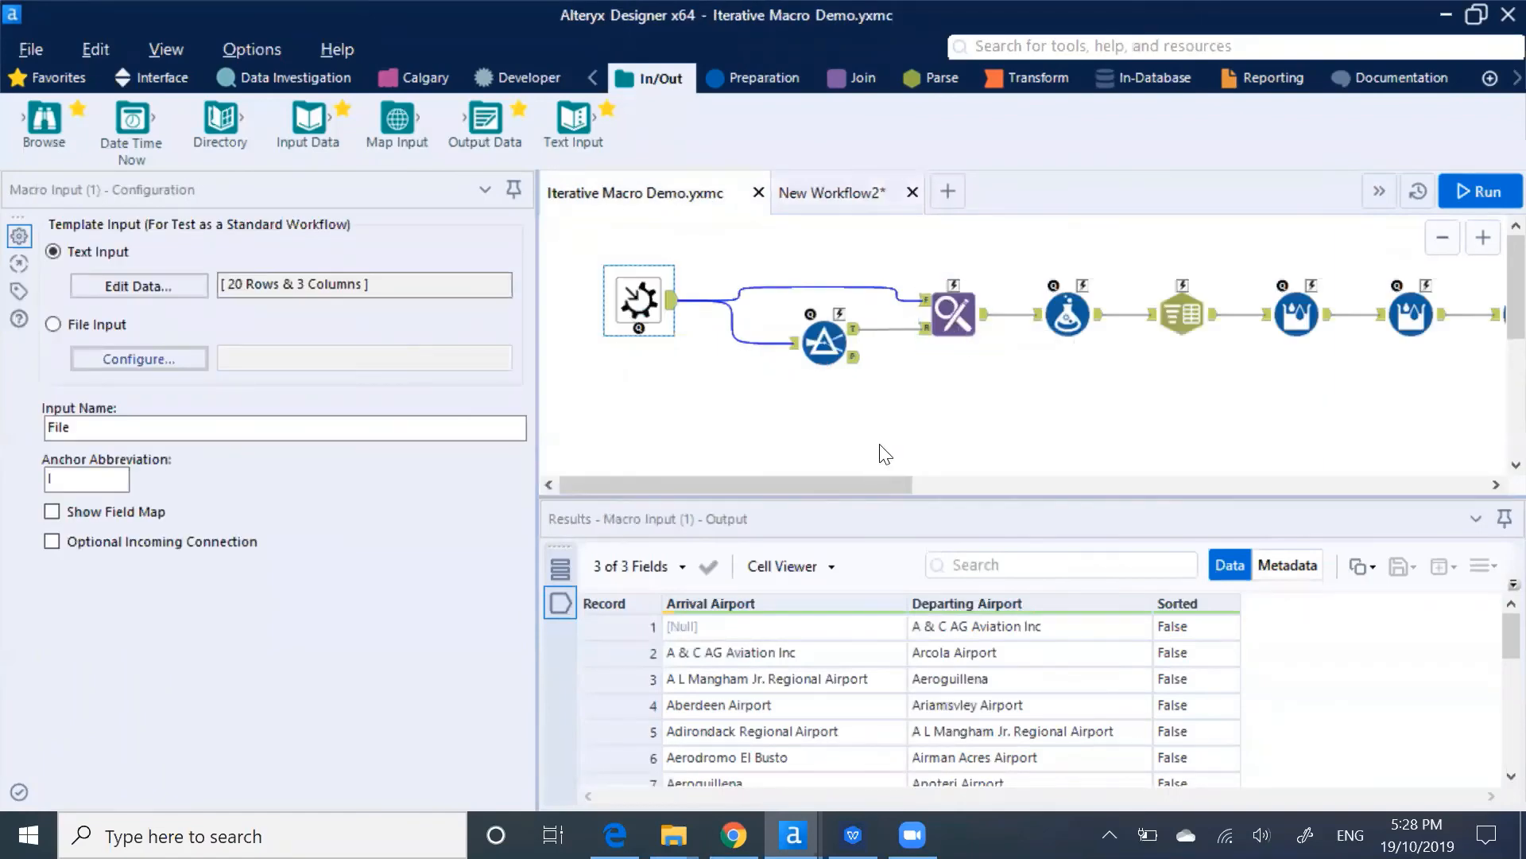
# Set all three Append Fields tools in the macro to Allow All Appends and save the macro.
pyautogui.moveTo(887, 482); pyautogui.dragTo(1320, 458)
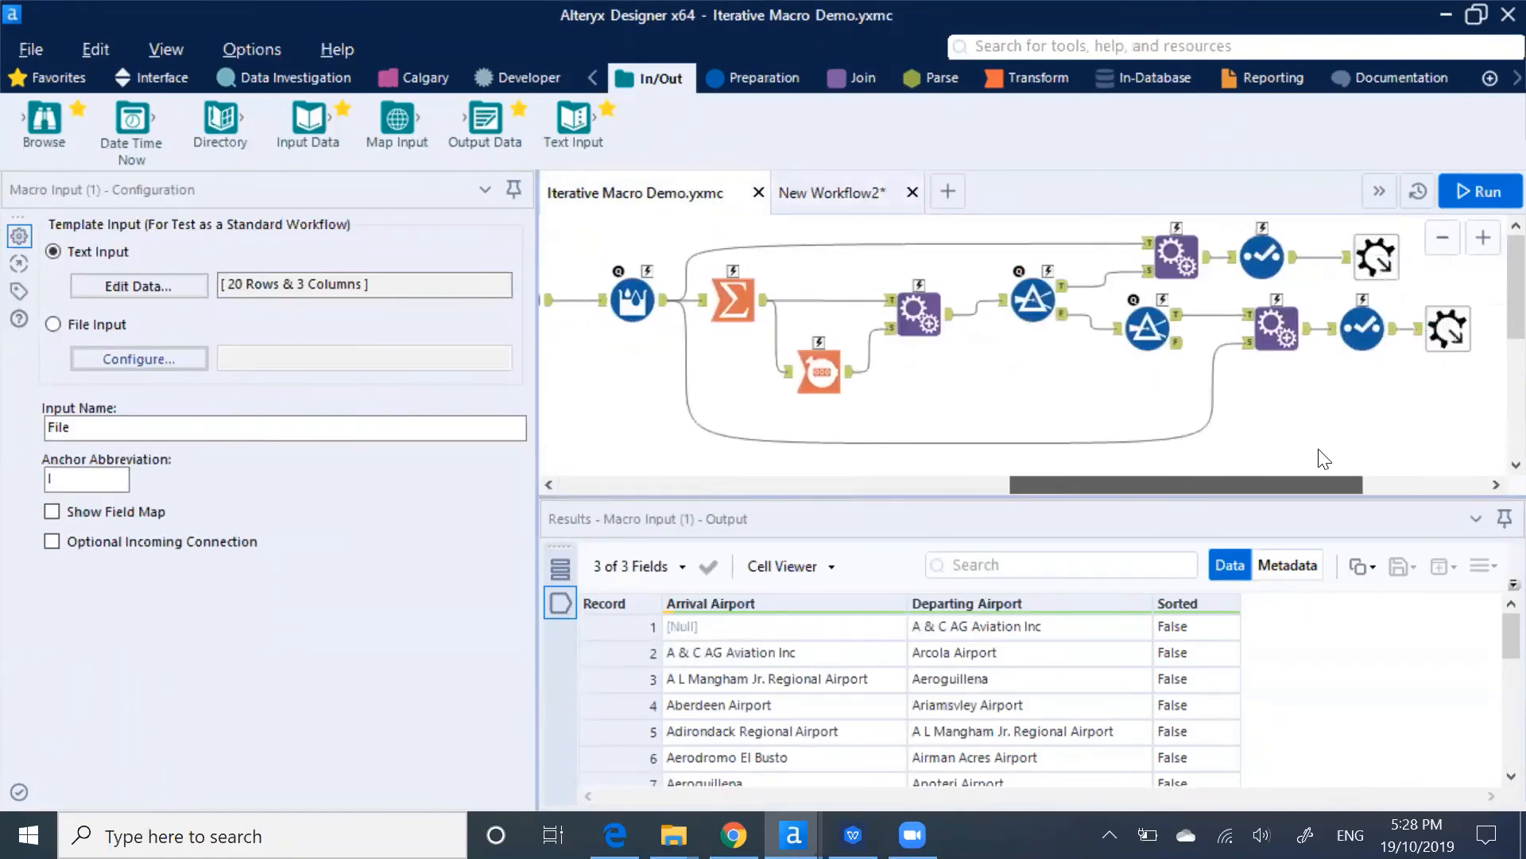
pyautogui.click(917, 302)
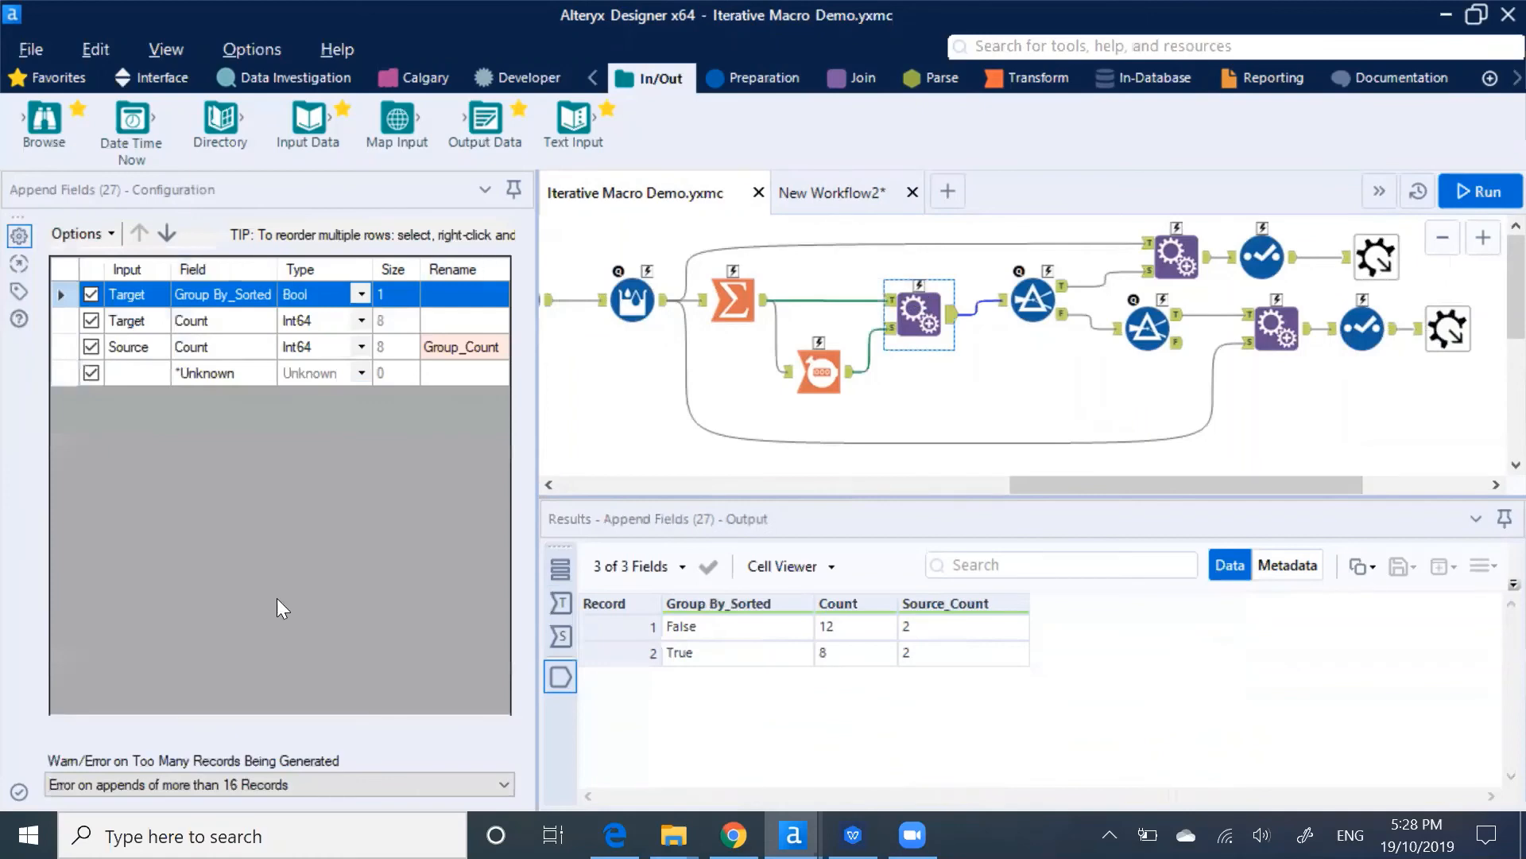
pyautogui.click(163, 779)
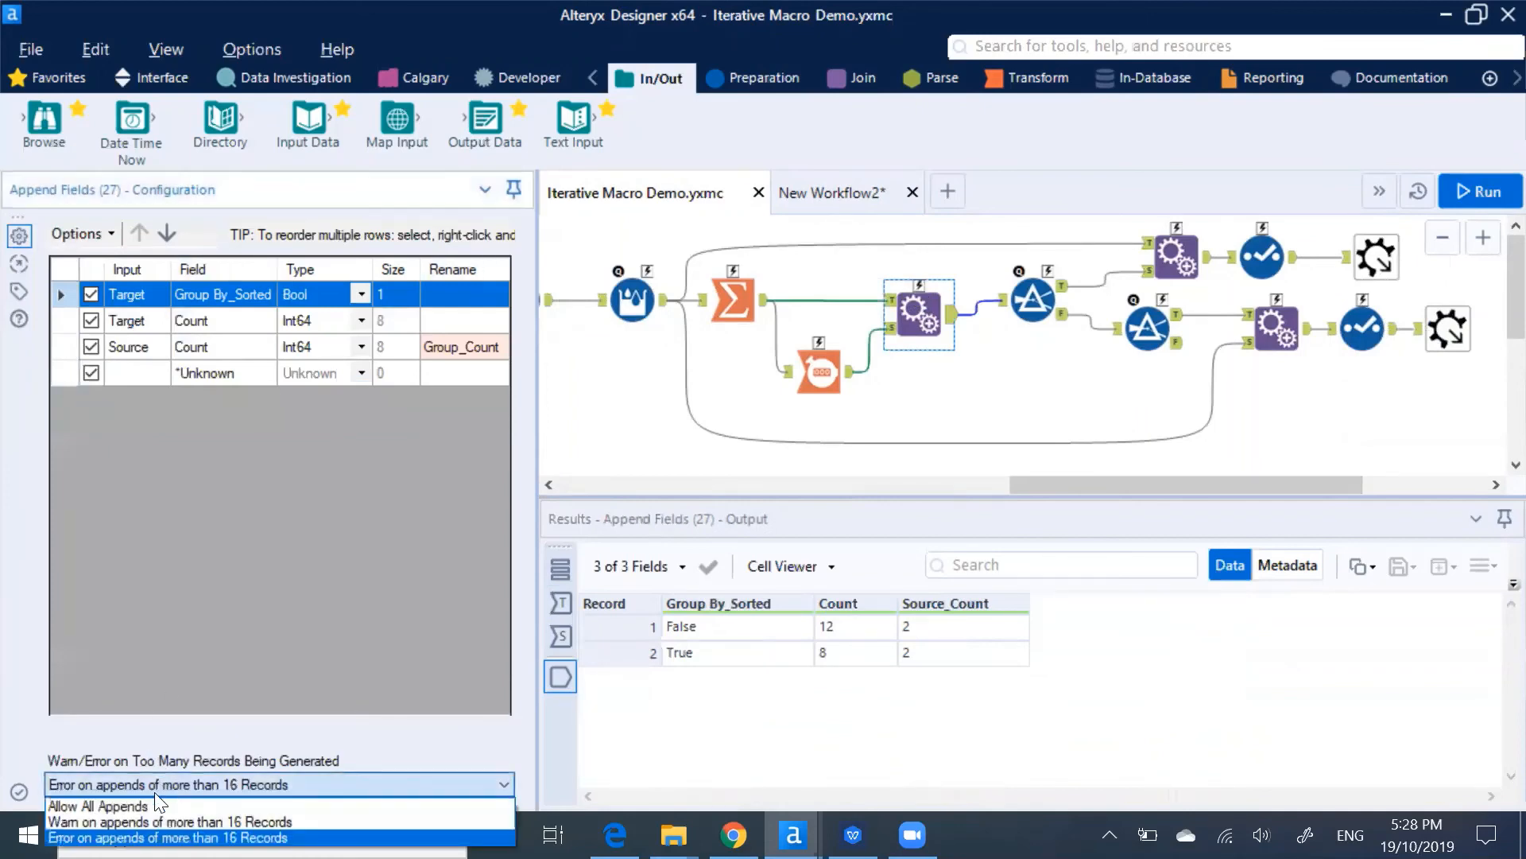
pyautogui.click(142, 805)
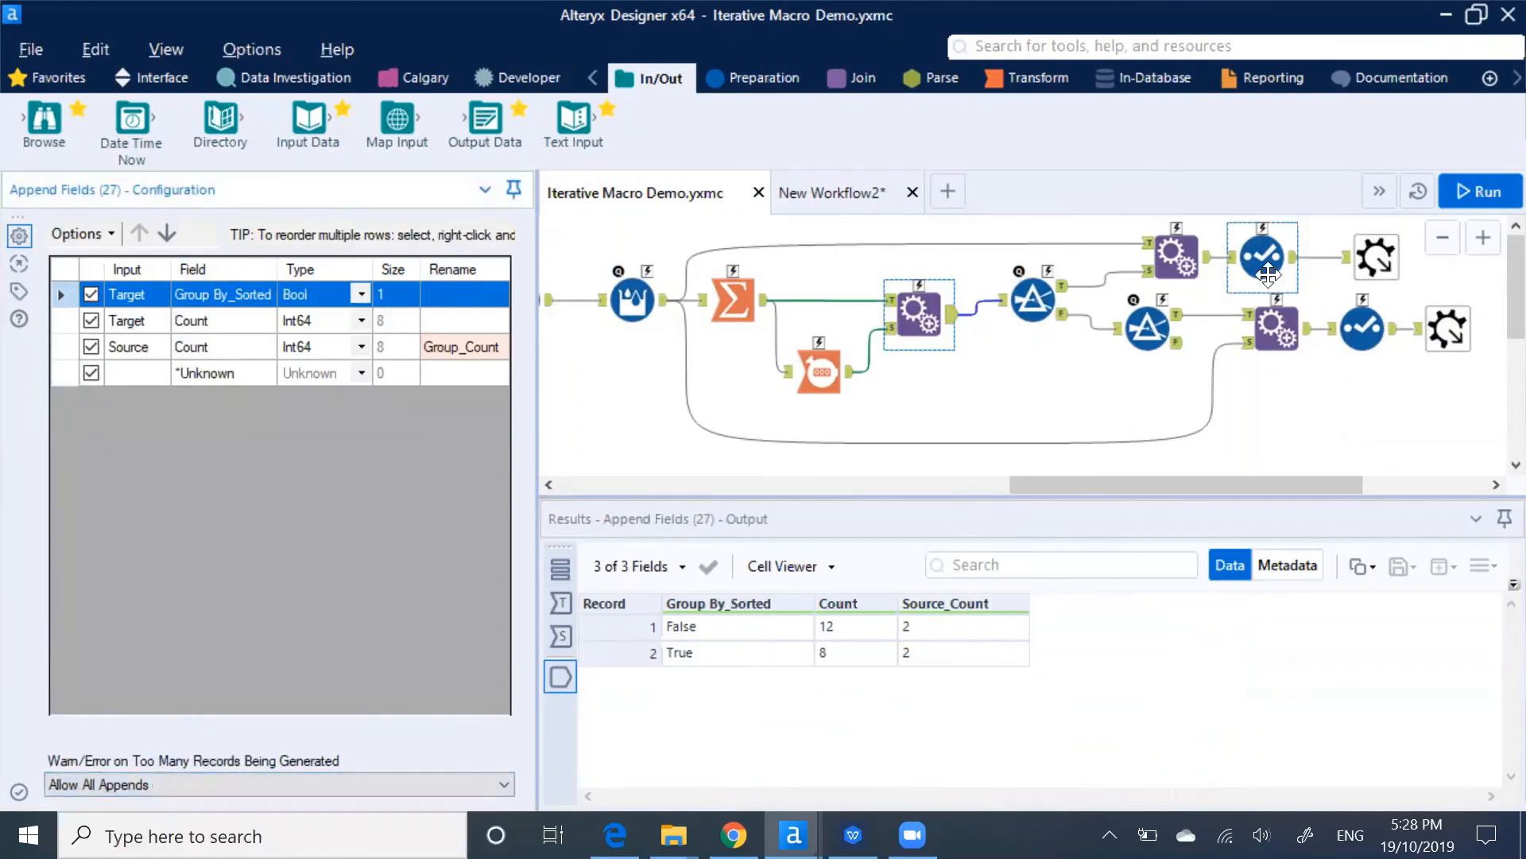
pyautogui.click(1177, 256)
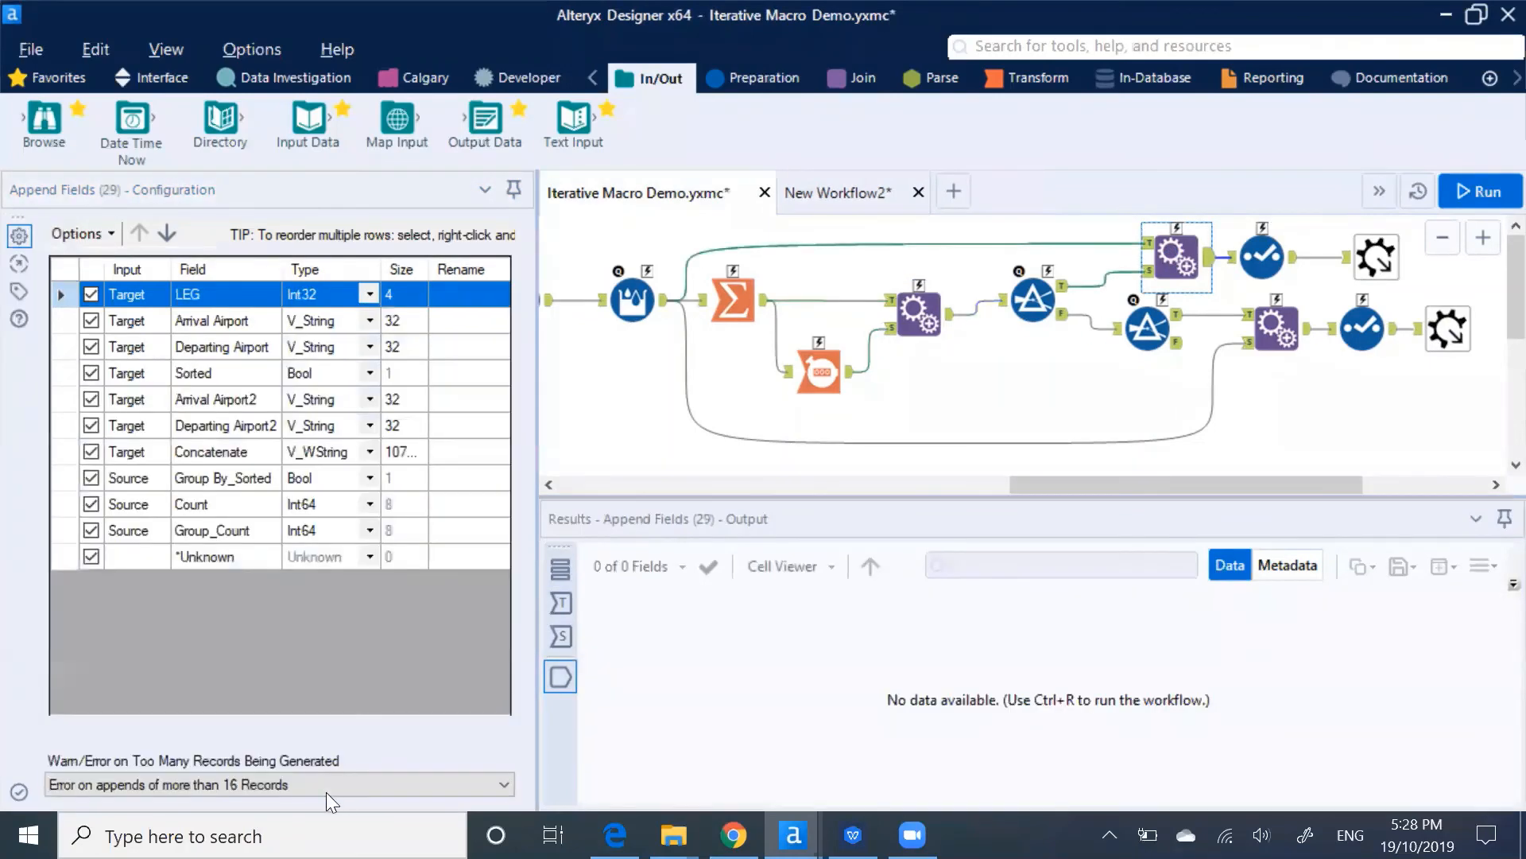
pyautogui.click(306, 783)
pyautogui.click(213, 798)
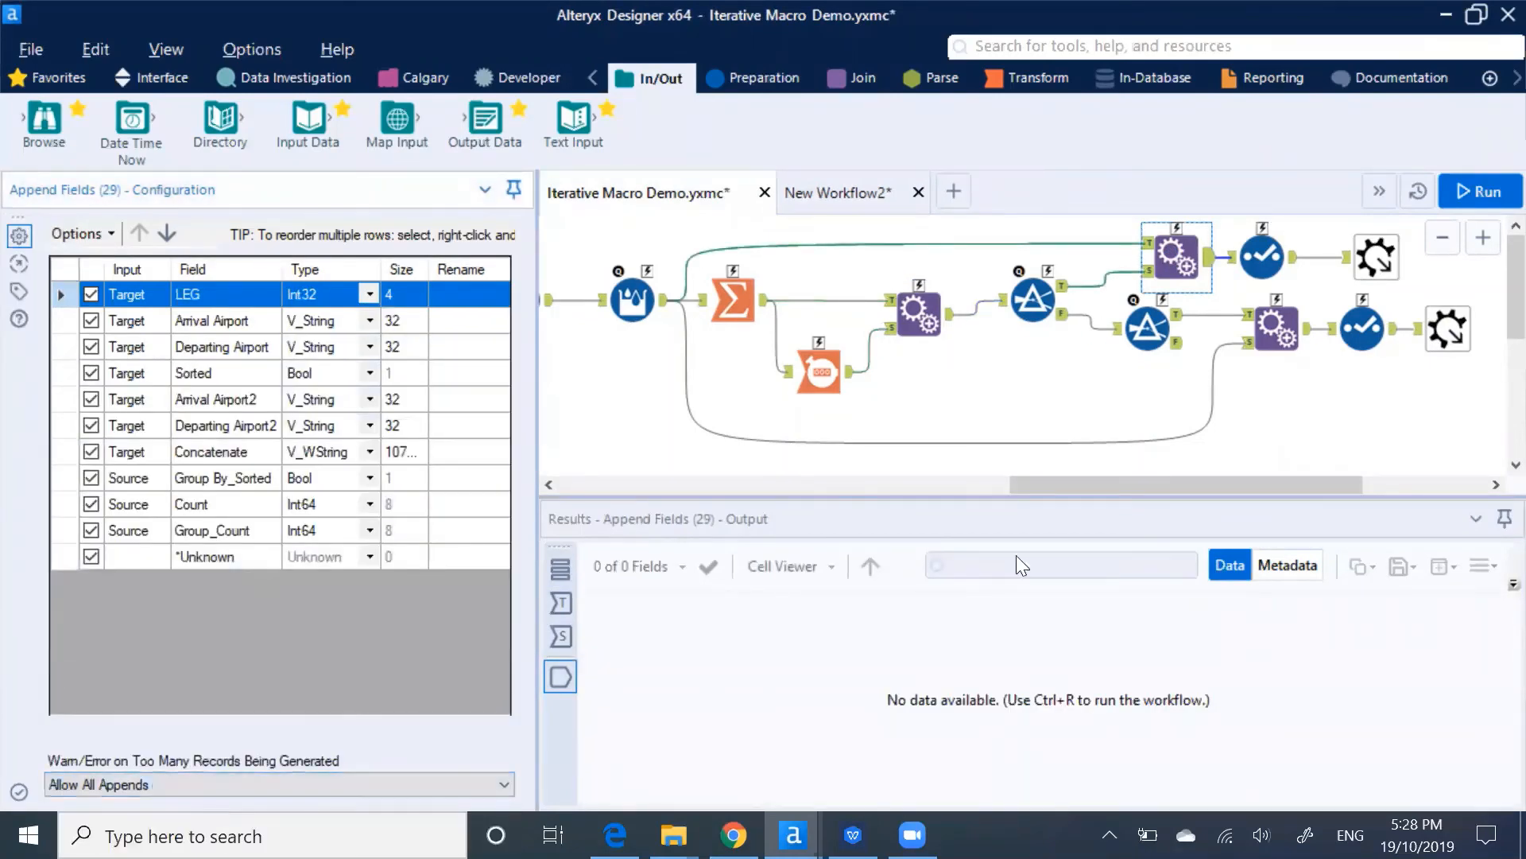
pyautogui.click(1276, 328)
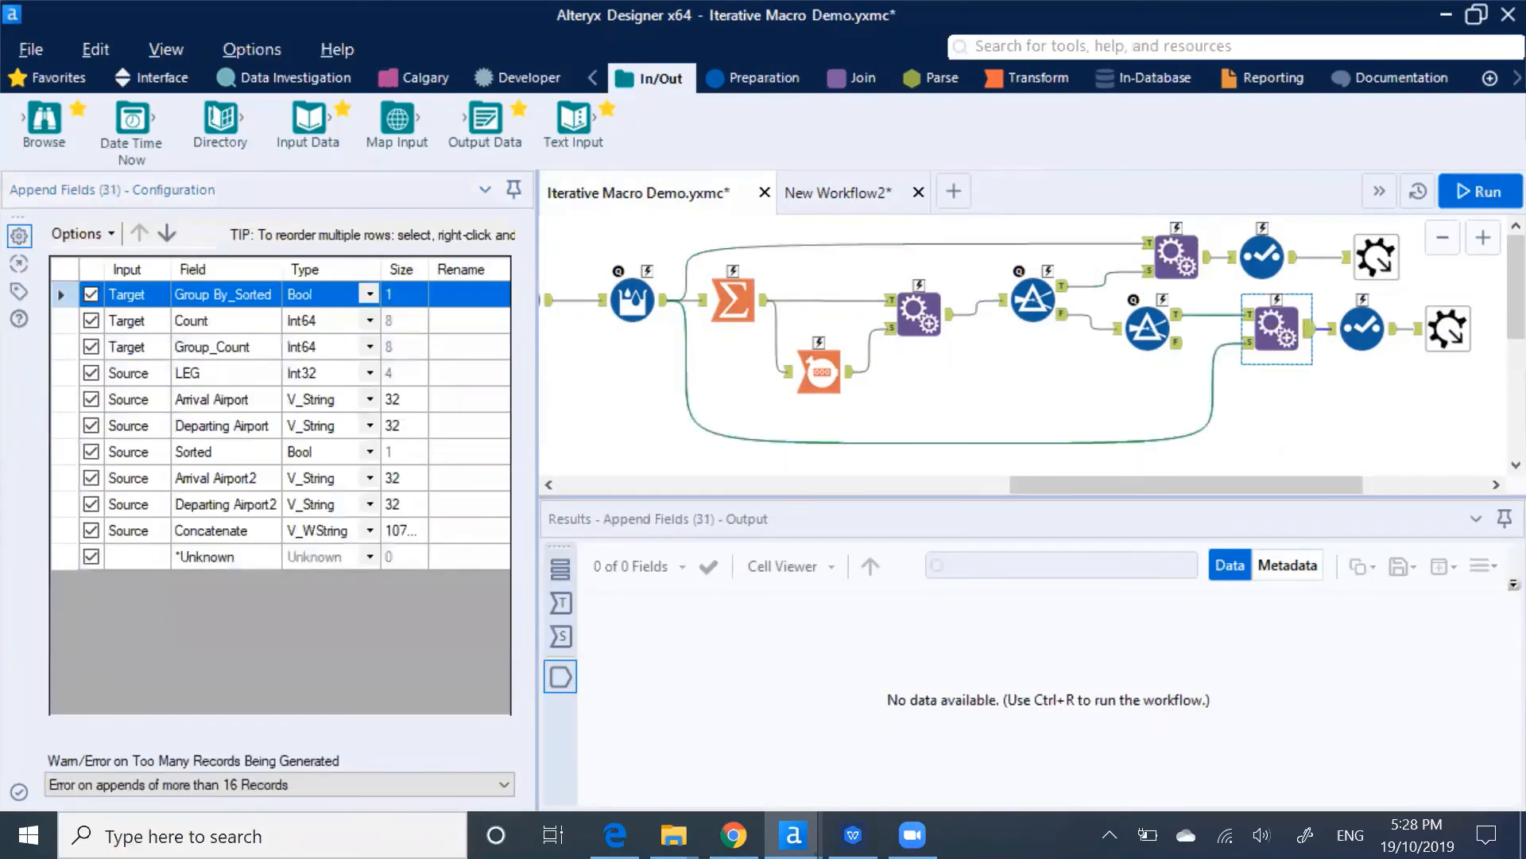
pyautogui.click(302, 787)
pyautogui.click(232, 801)
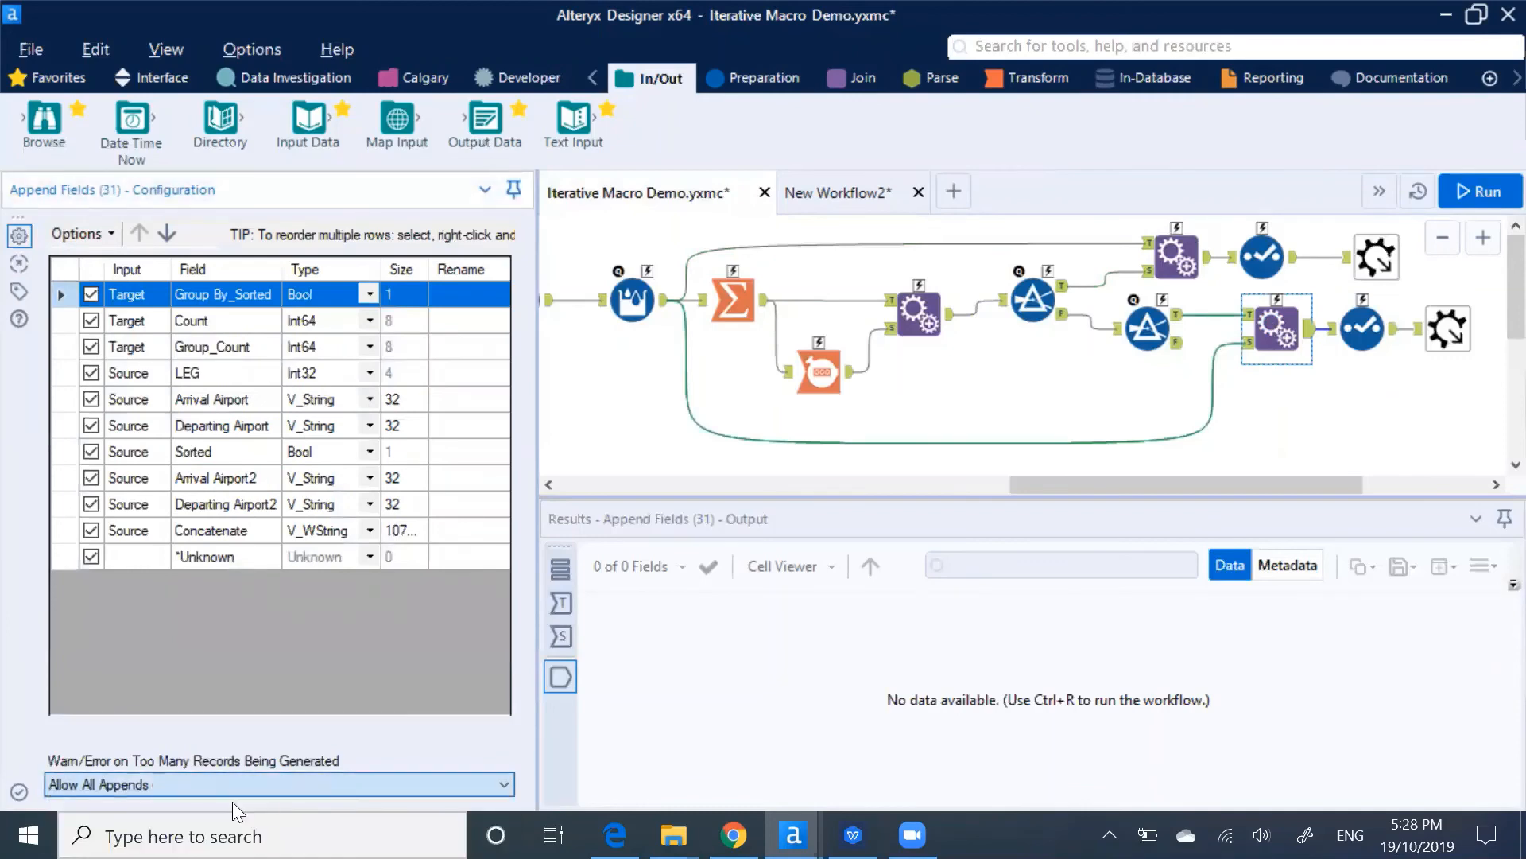
pyautogui.click(1278, 437)
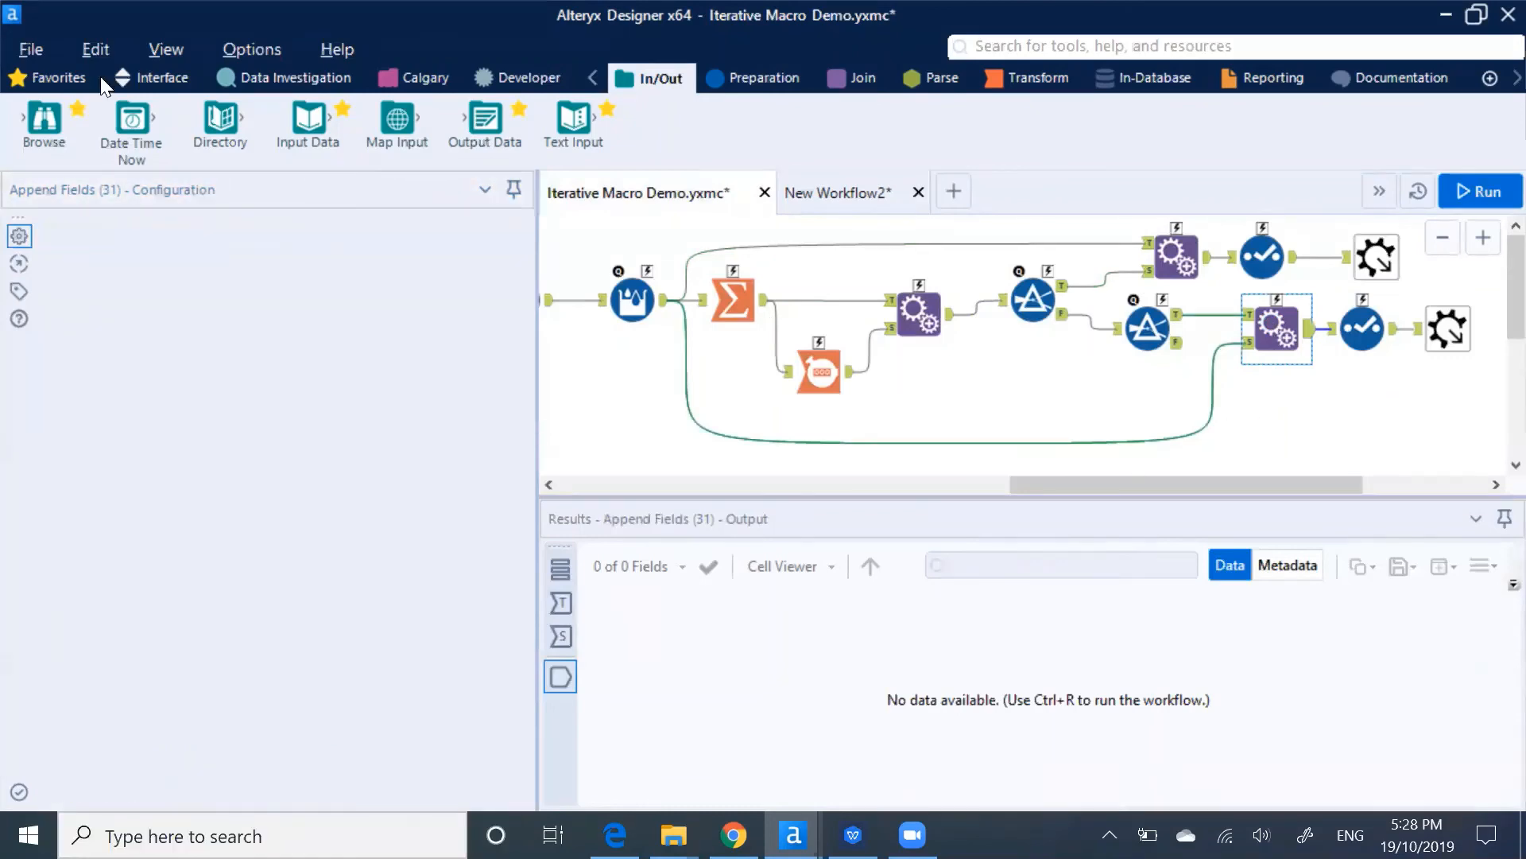
pyautogui.click(40, 45)
pyautogui.click(64, 231)
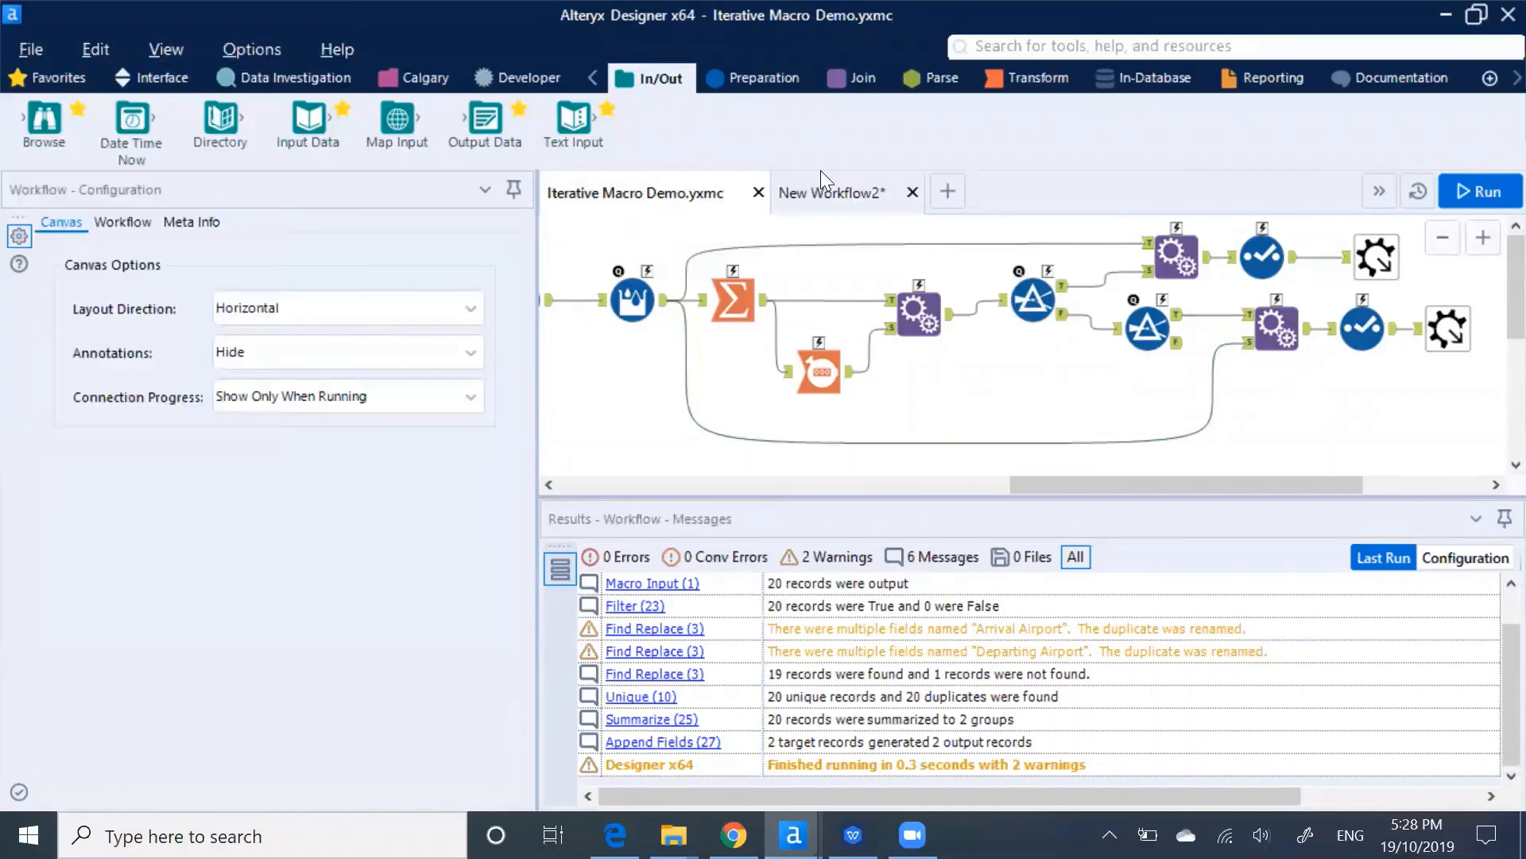
# Return to New Workflow2, accept the refreshed Iterative Macro Demo macro and run the workflow again.
pyautogui.click(838, 196)
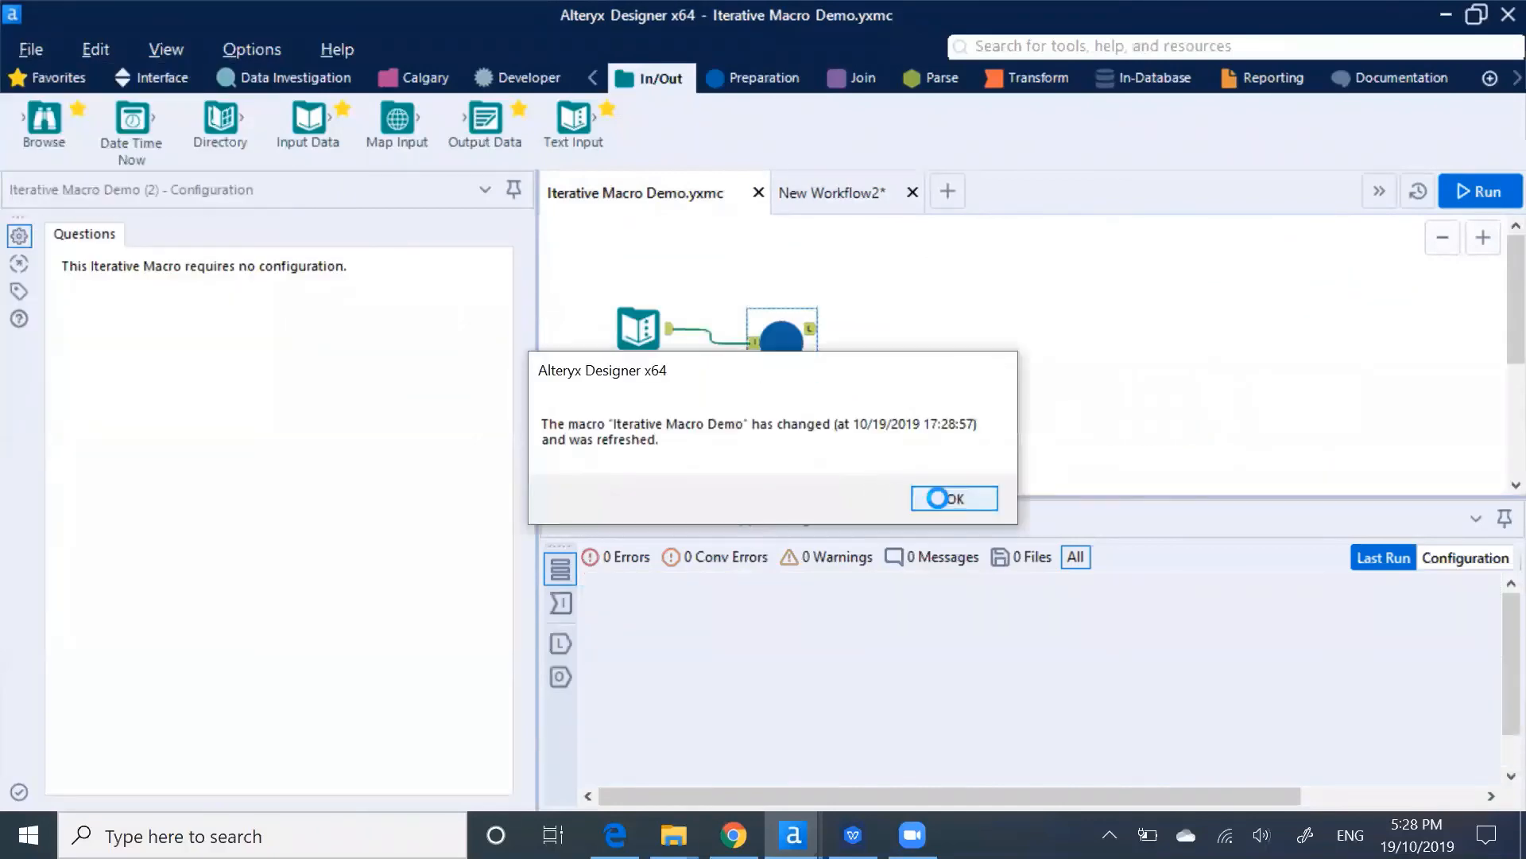
pyautogui.click(946, 498)
pyautogui.click(945, 376)
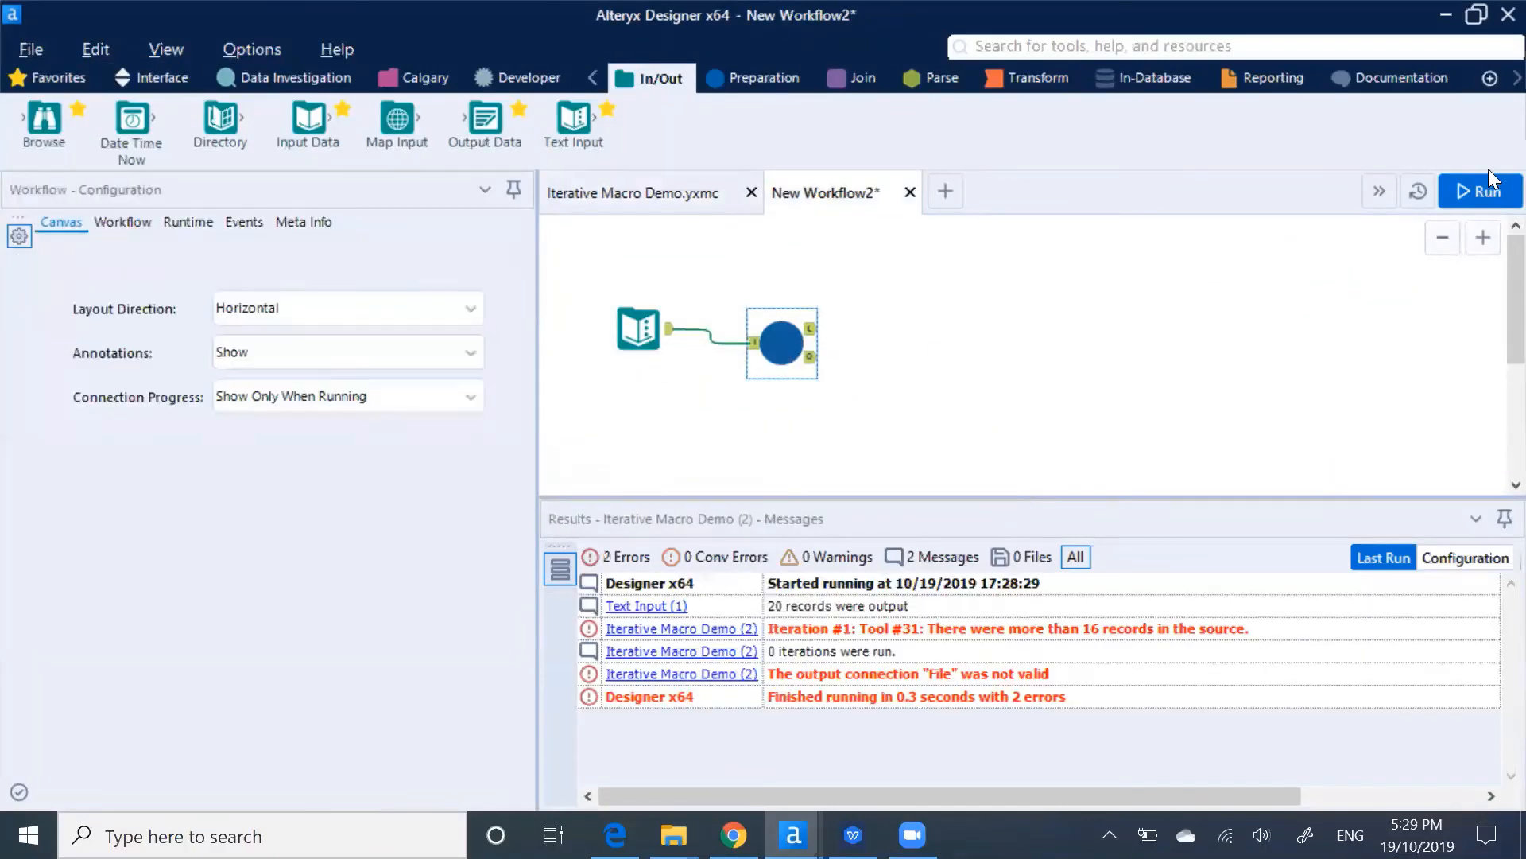
pyautogui.click(1481, 192)
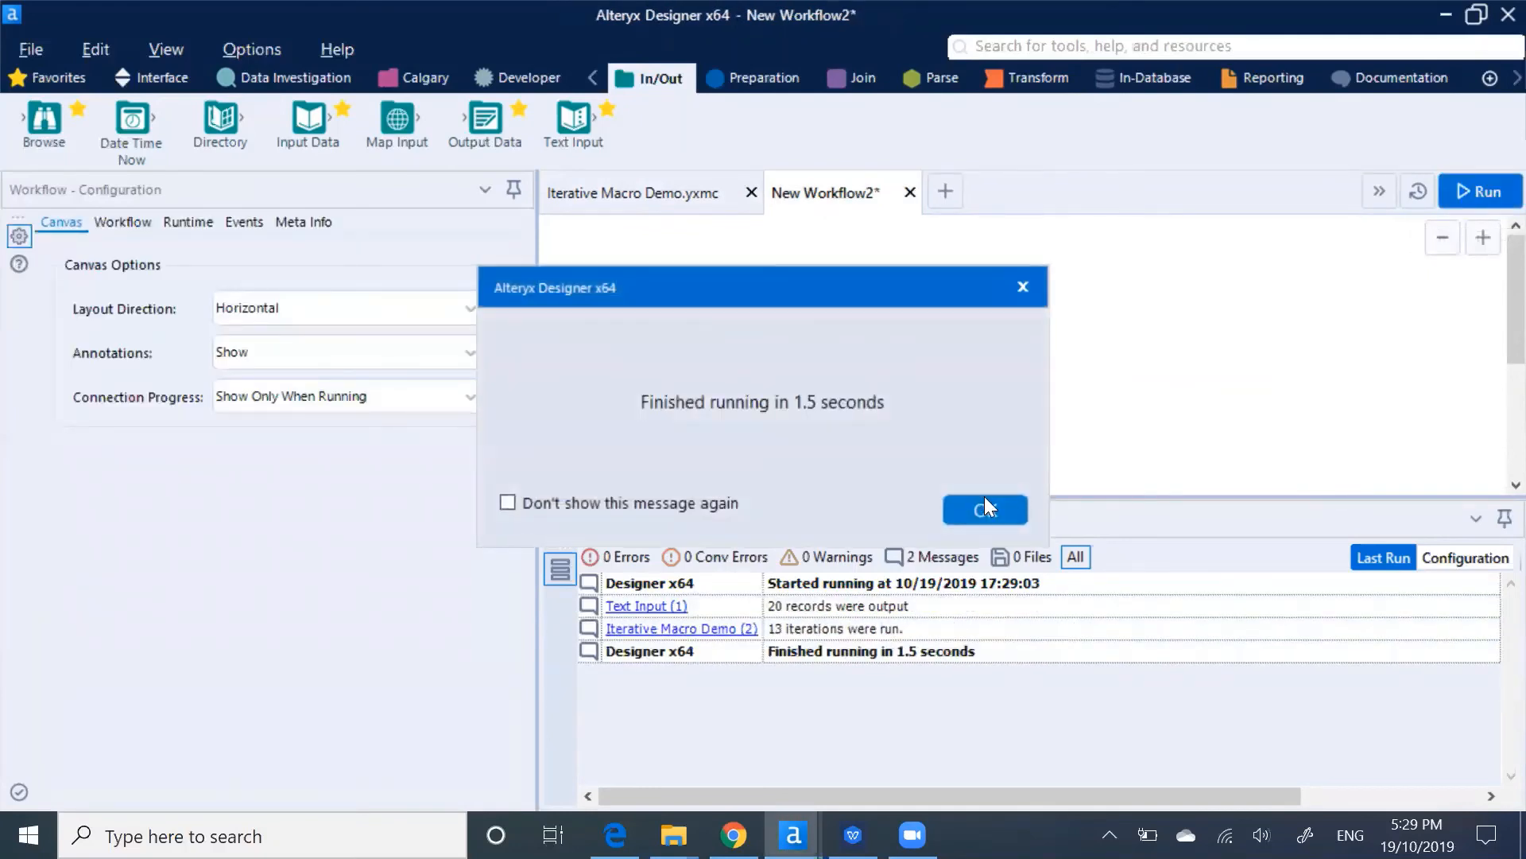
pyautogui.click(984, 498)
# View the macro's Loop and File output data in the test workflow.
pyautogui.click(781, 342)
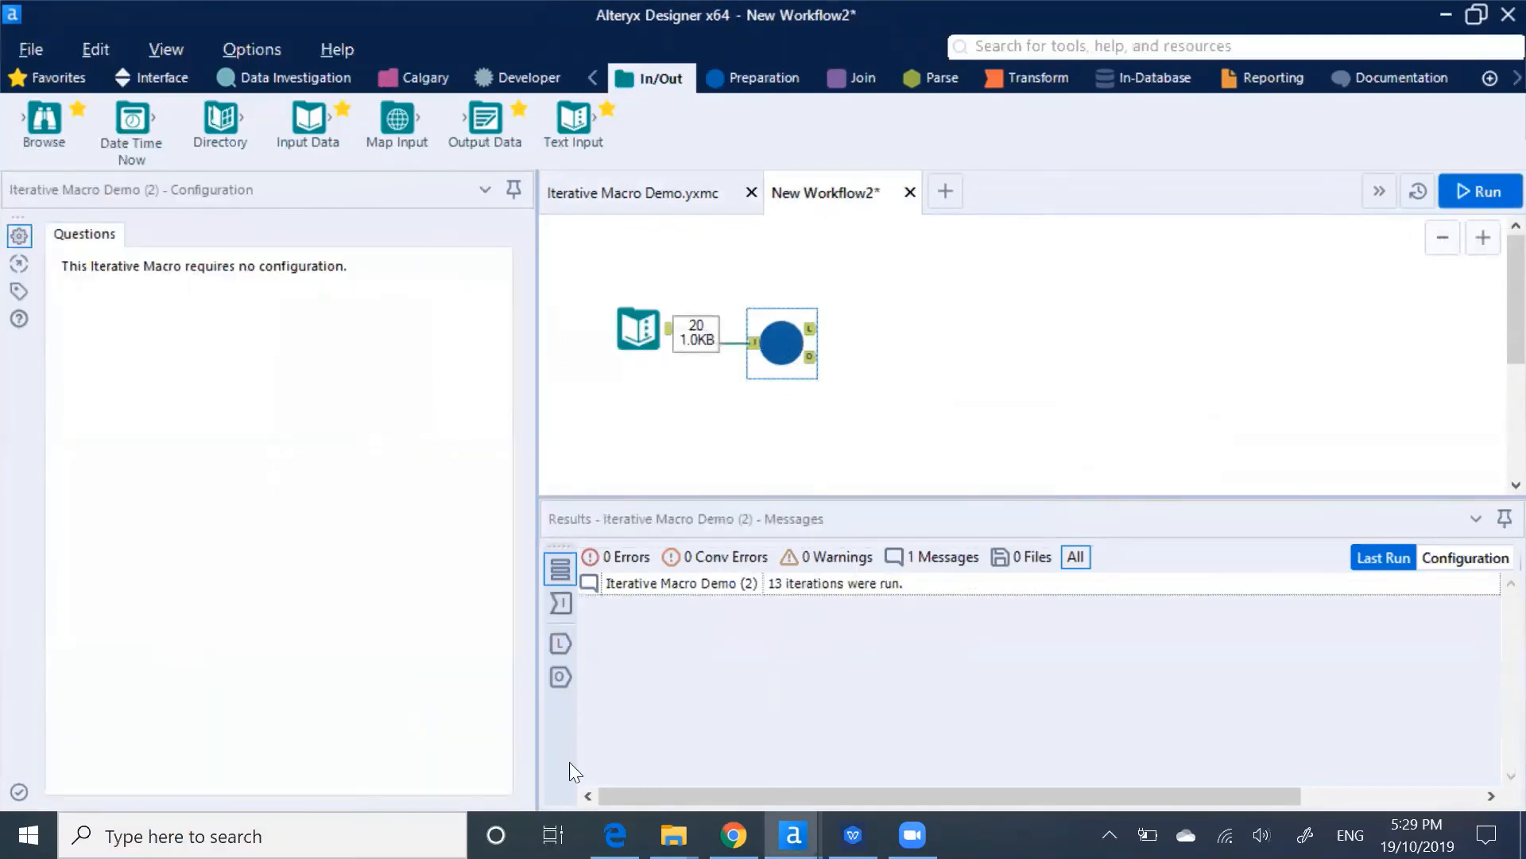
pyautogui.click(559, 641)
pyautogui.click(559, 678)
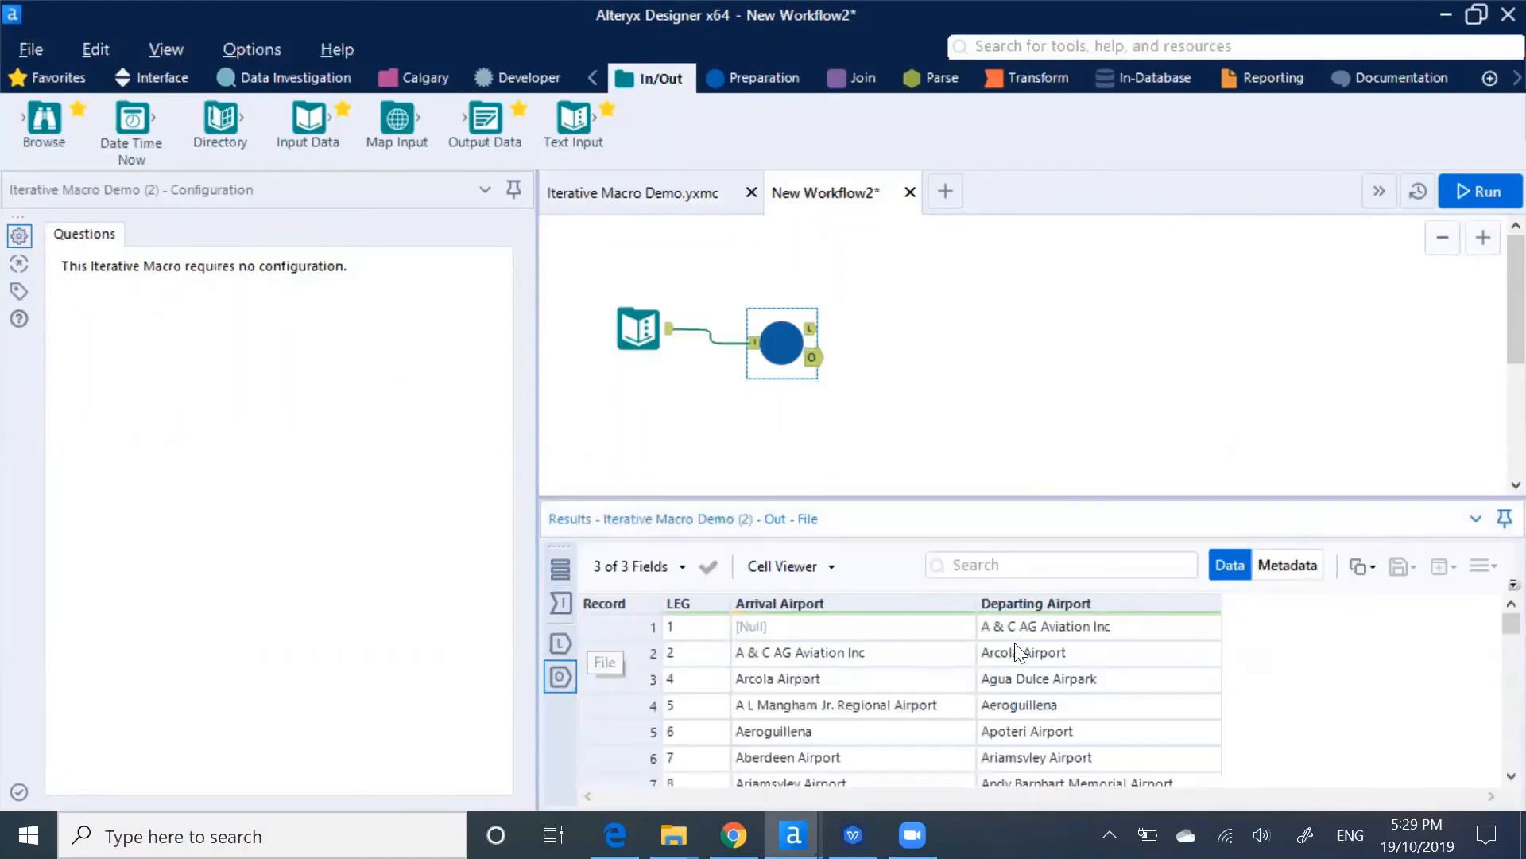
# Add a Browse tool after the macro's File output and run the workflow.
pyautogui.rightClick(782, 334)
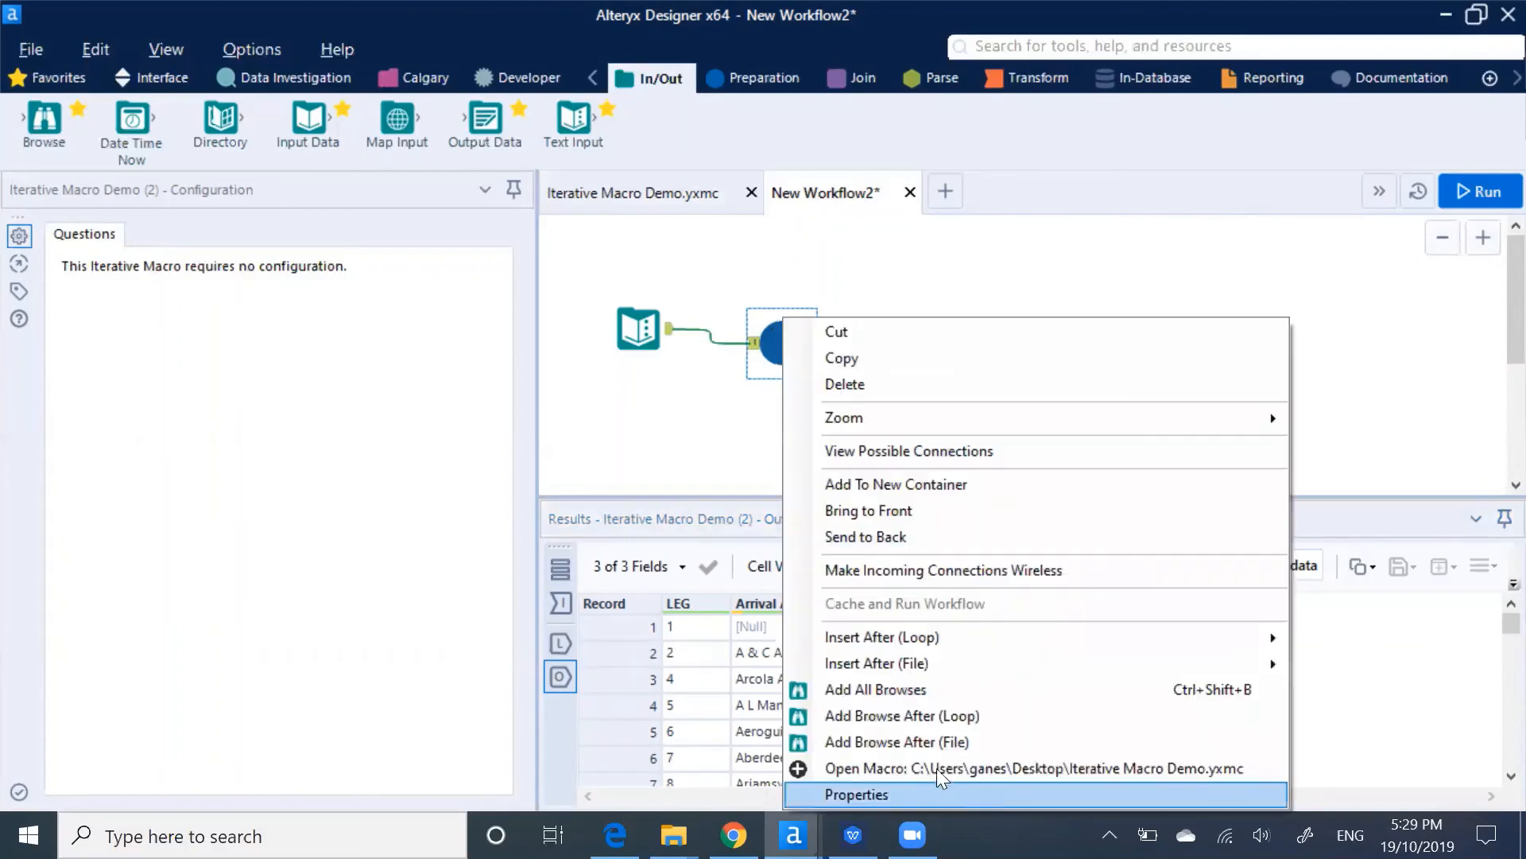
pyautogui.click(923, 740)
pyautogui.hotkey('ctrl', 'r')
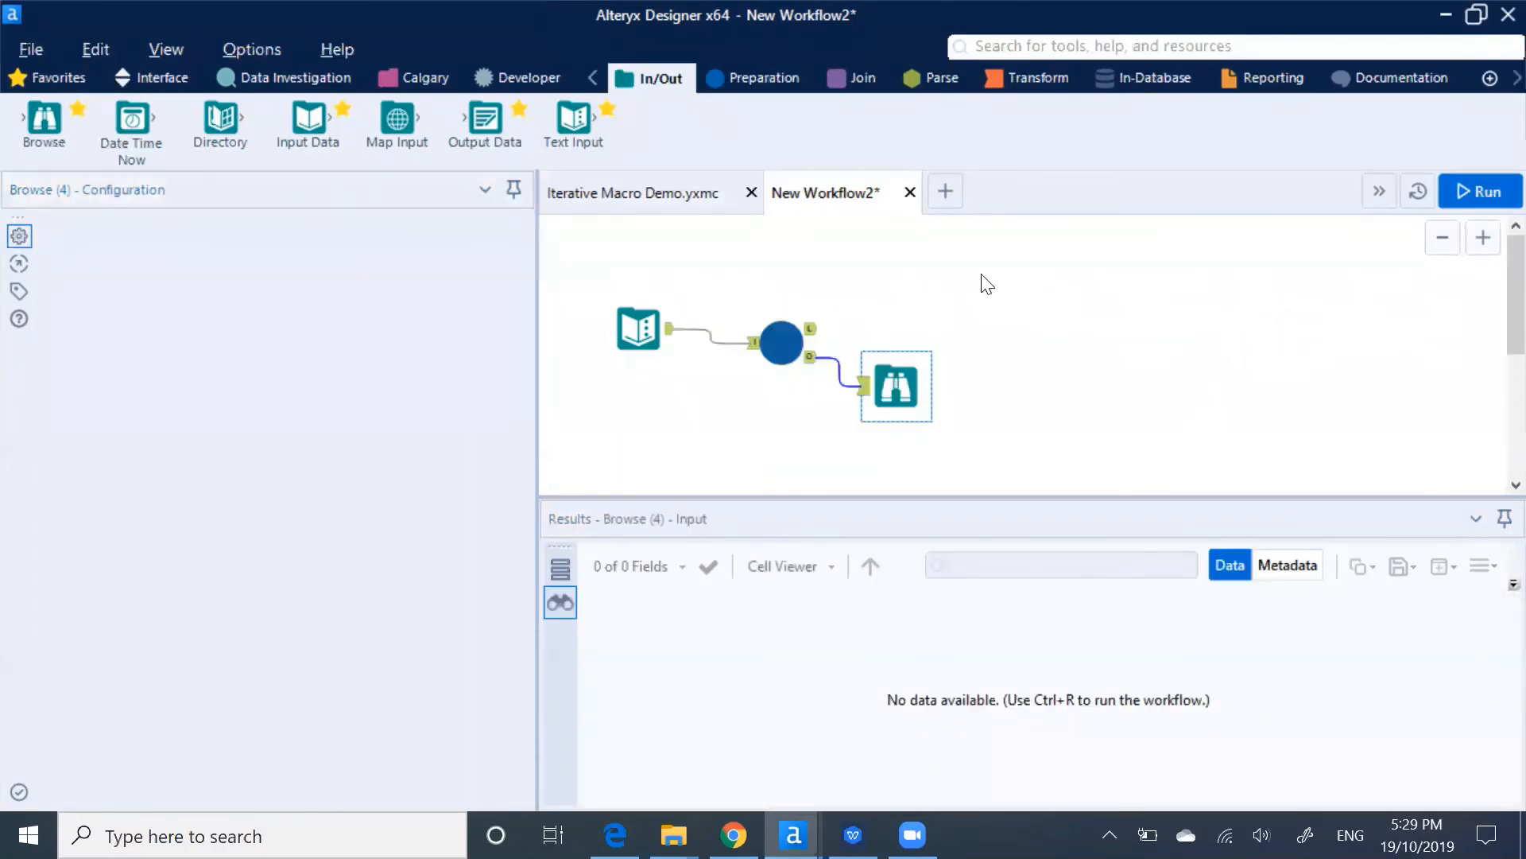
pyautogui.hotkey('ctrl', 'r')
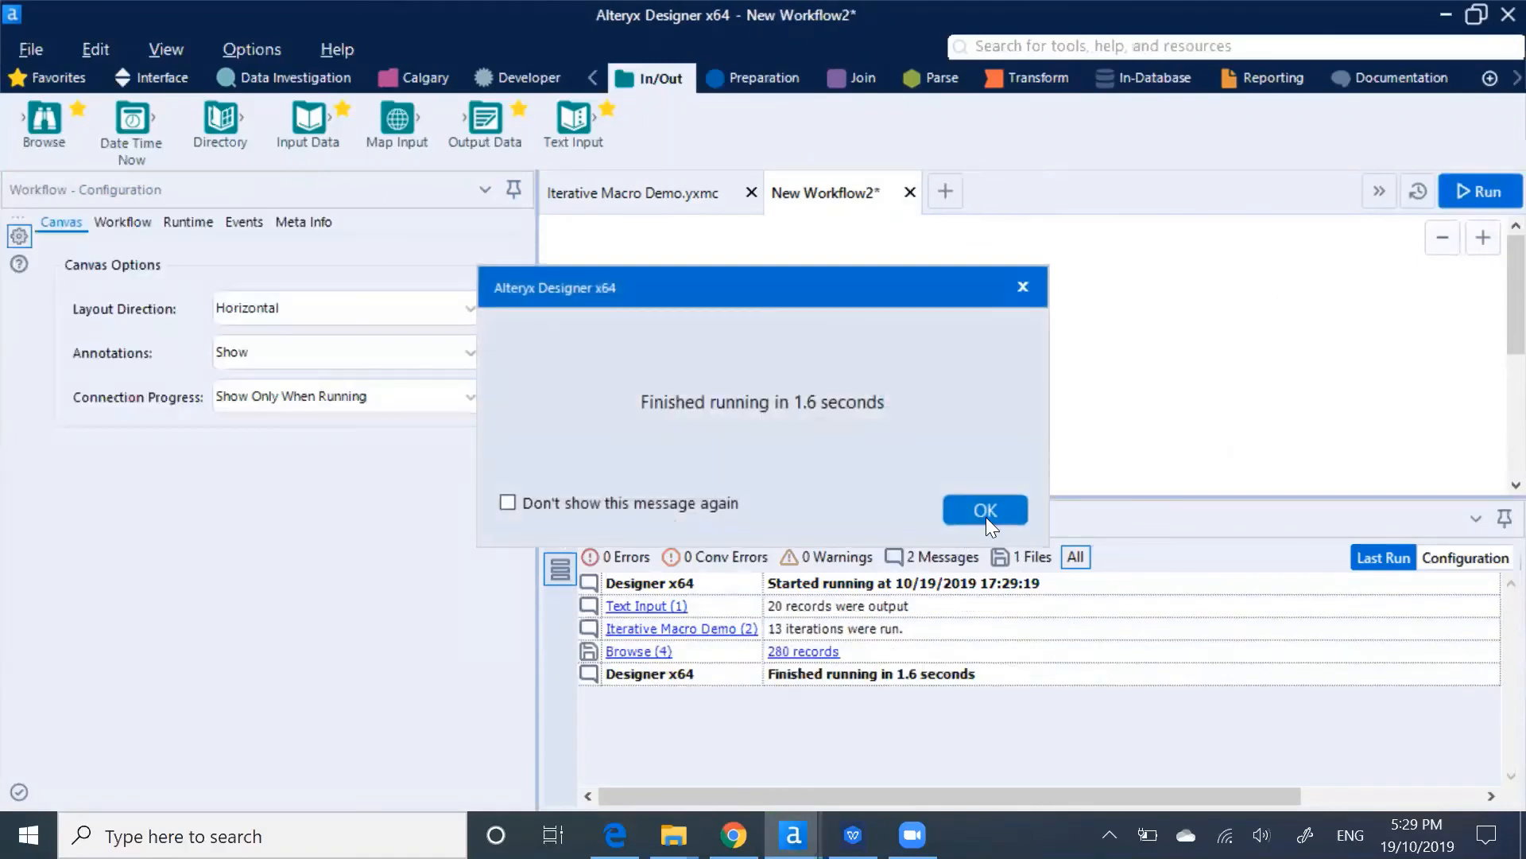
pyautogui.click(983, 510)
# Open the Browse data in a maximized new window, review its table through to the last records and close it.
pyautogui.click(898, 390)
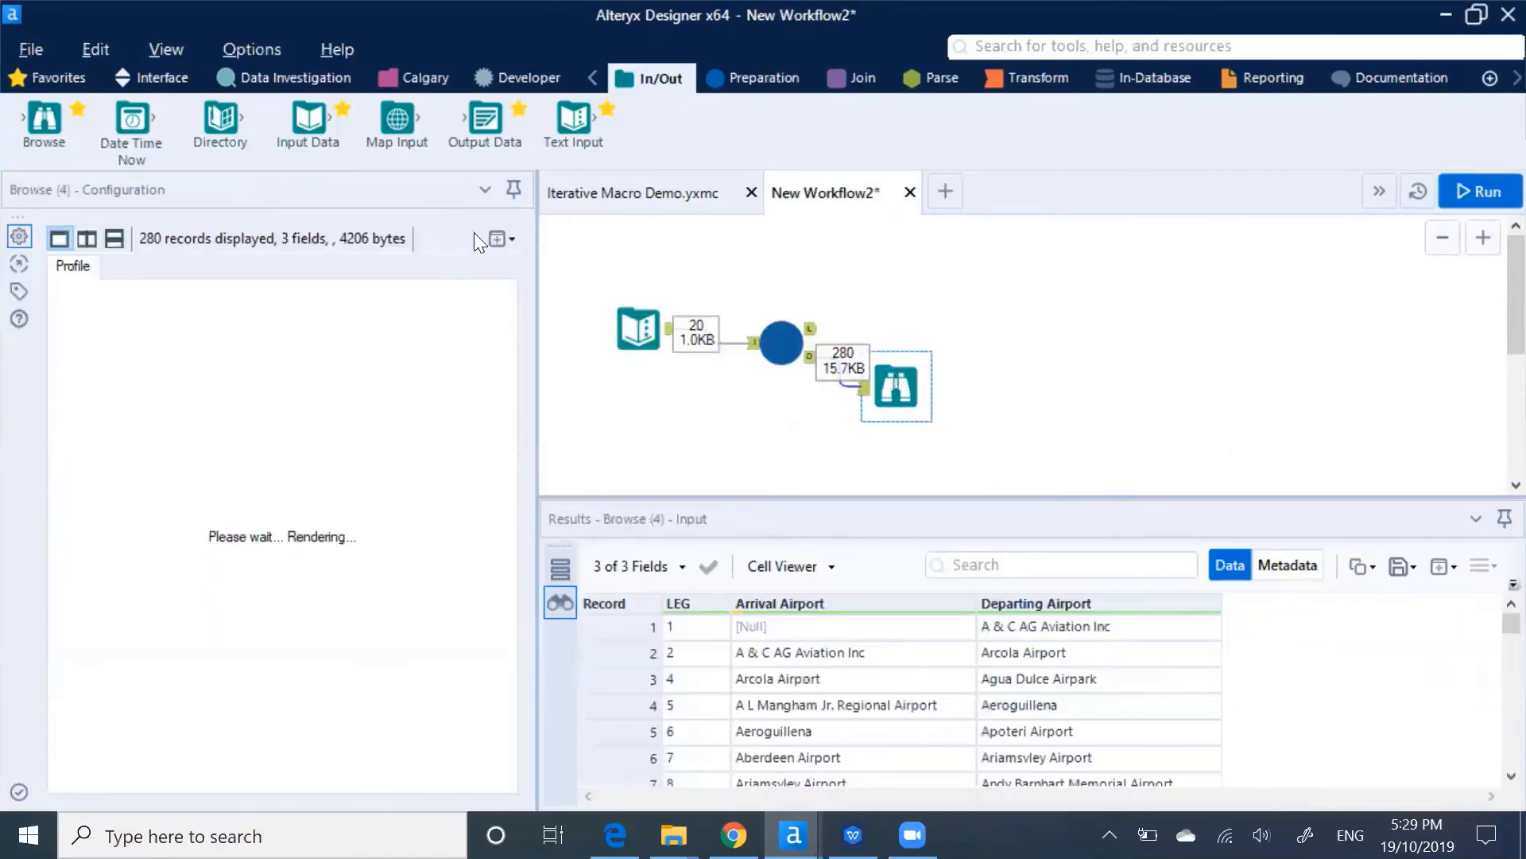
pyautogui.click(514, 238)
pyautogui.click(457, 260)
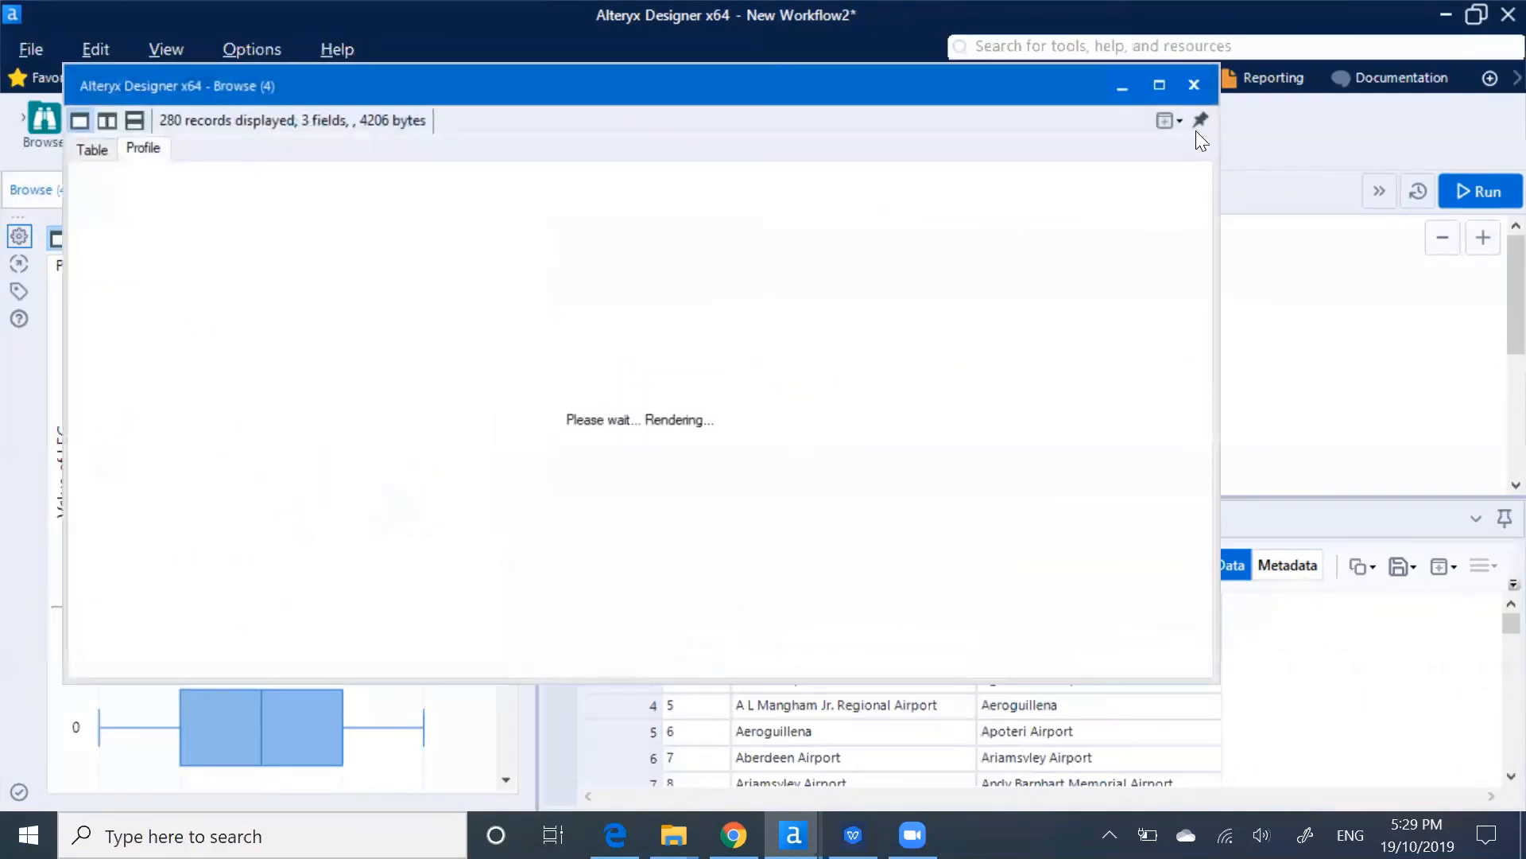
pyautogui.click(1162, 87)
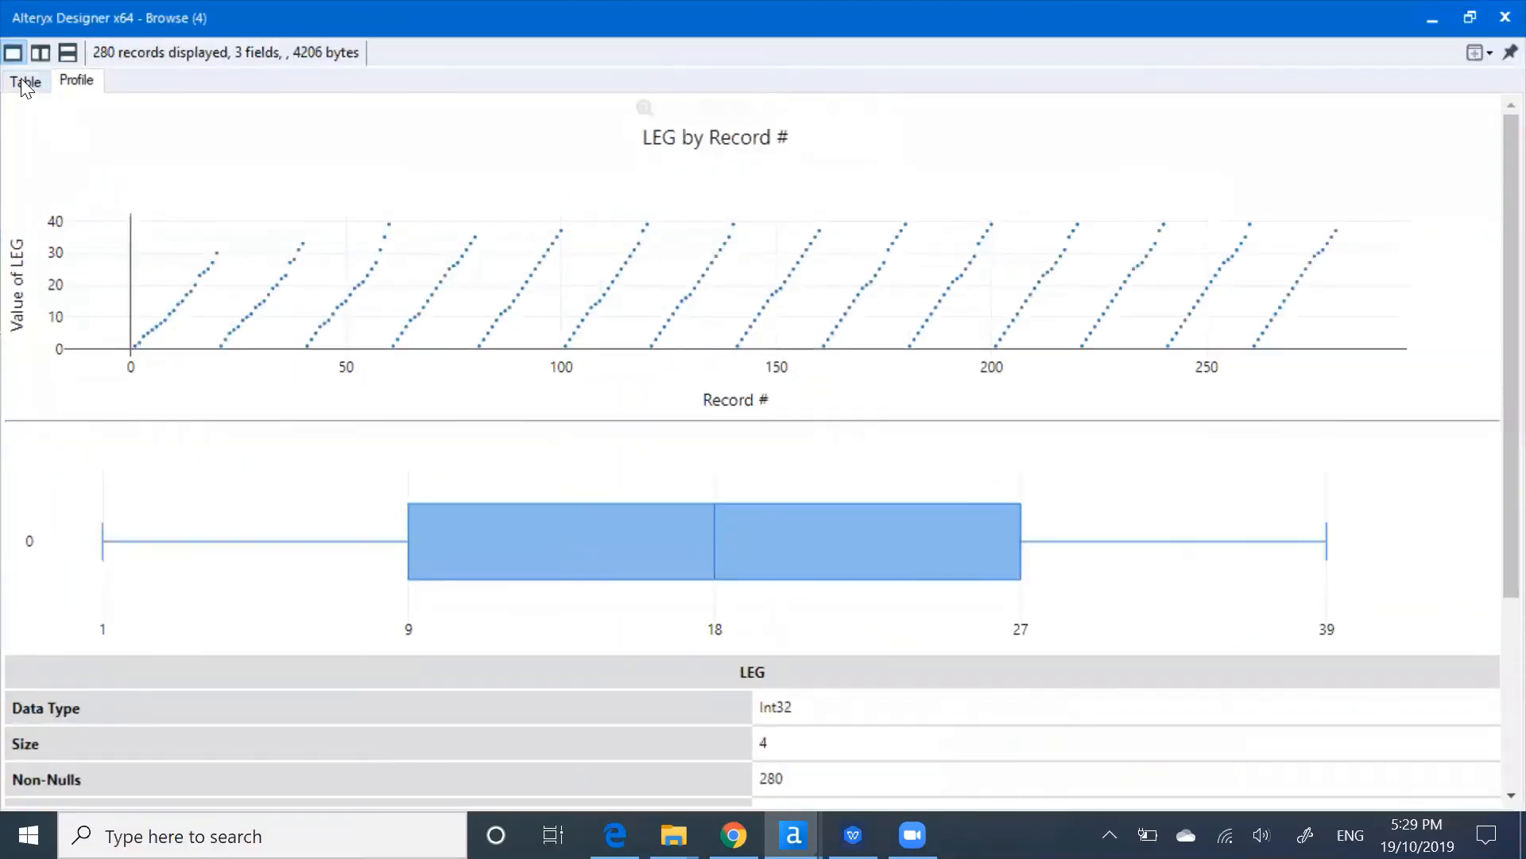
pyautogui.click(30, 83)
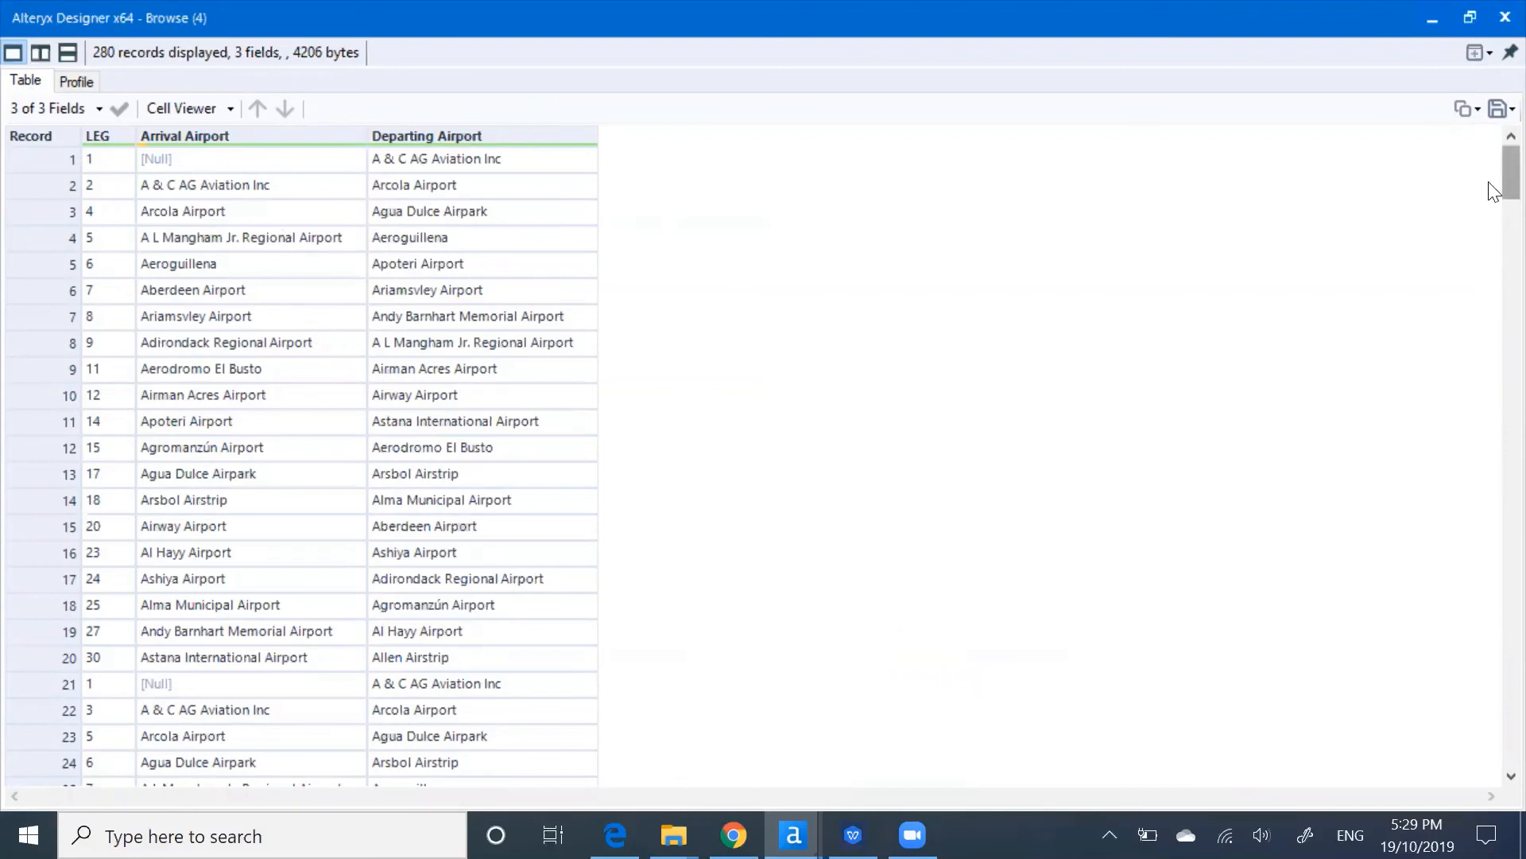
pyautogui.moveTo(1493, 191); pyautogui.dragTo(1493, 799)
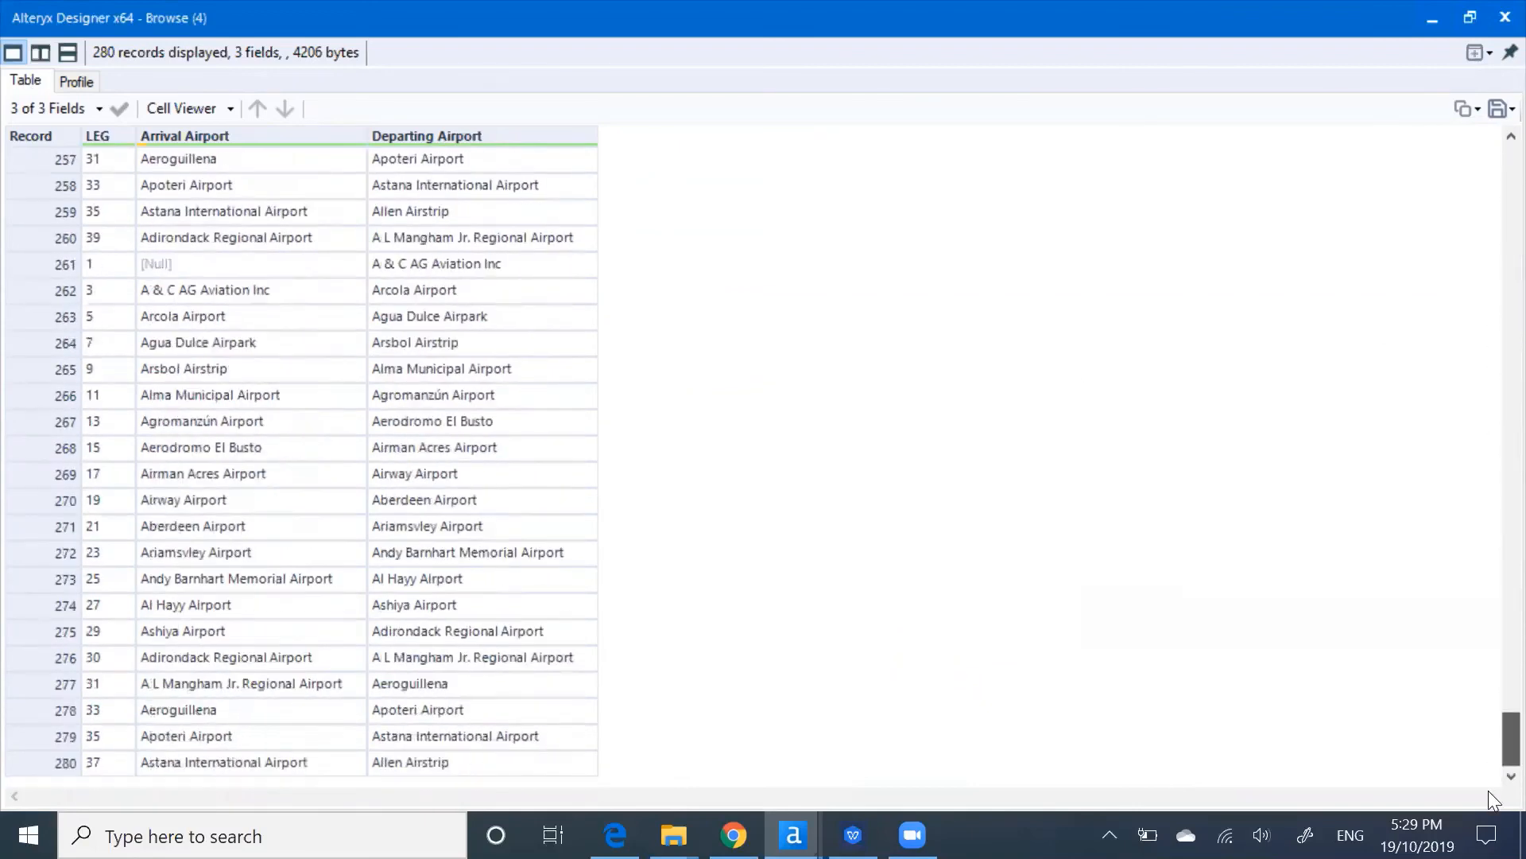
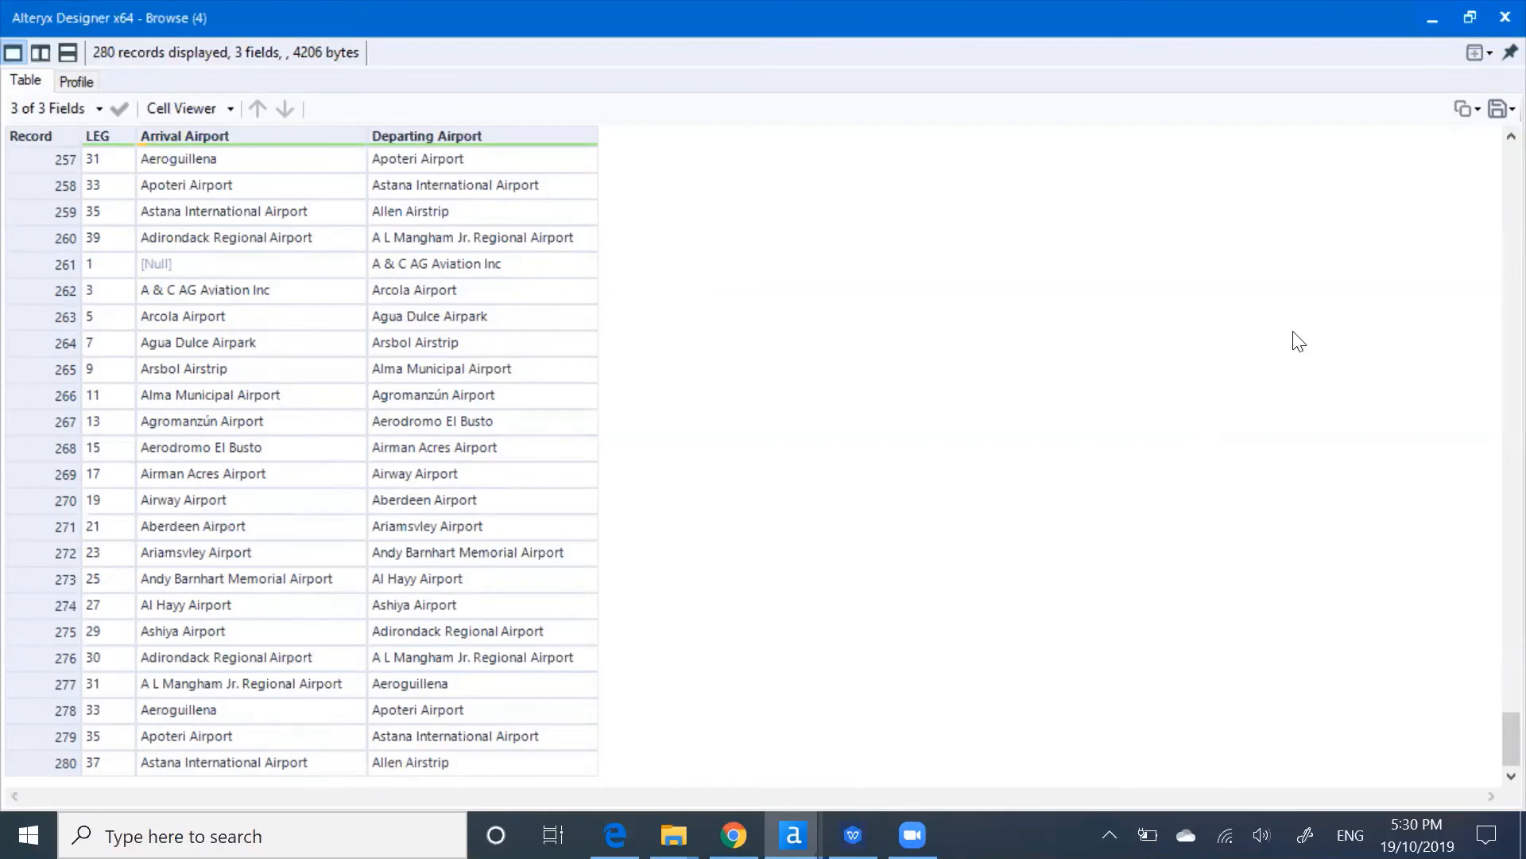
pyautogui.click(1504, 17)
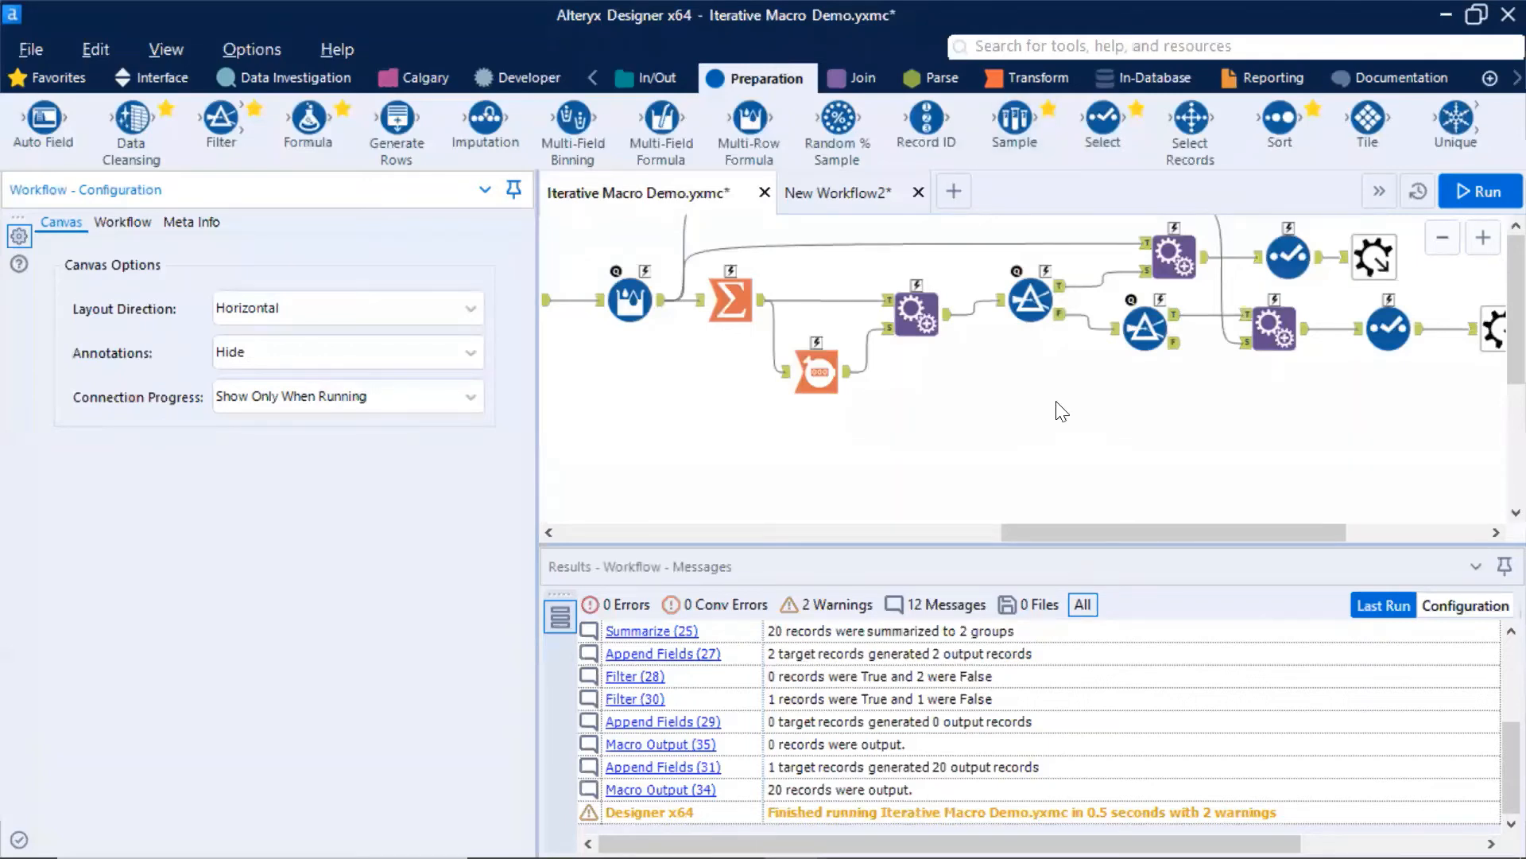
# In the macro, examine the upper branch's Select and Append Fields tools and the connection from the first Filter's True output.
pyautogui.click(1316, 275)
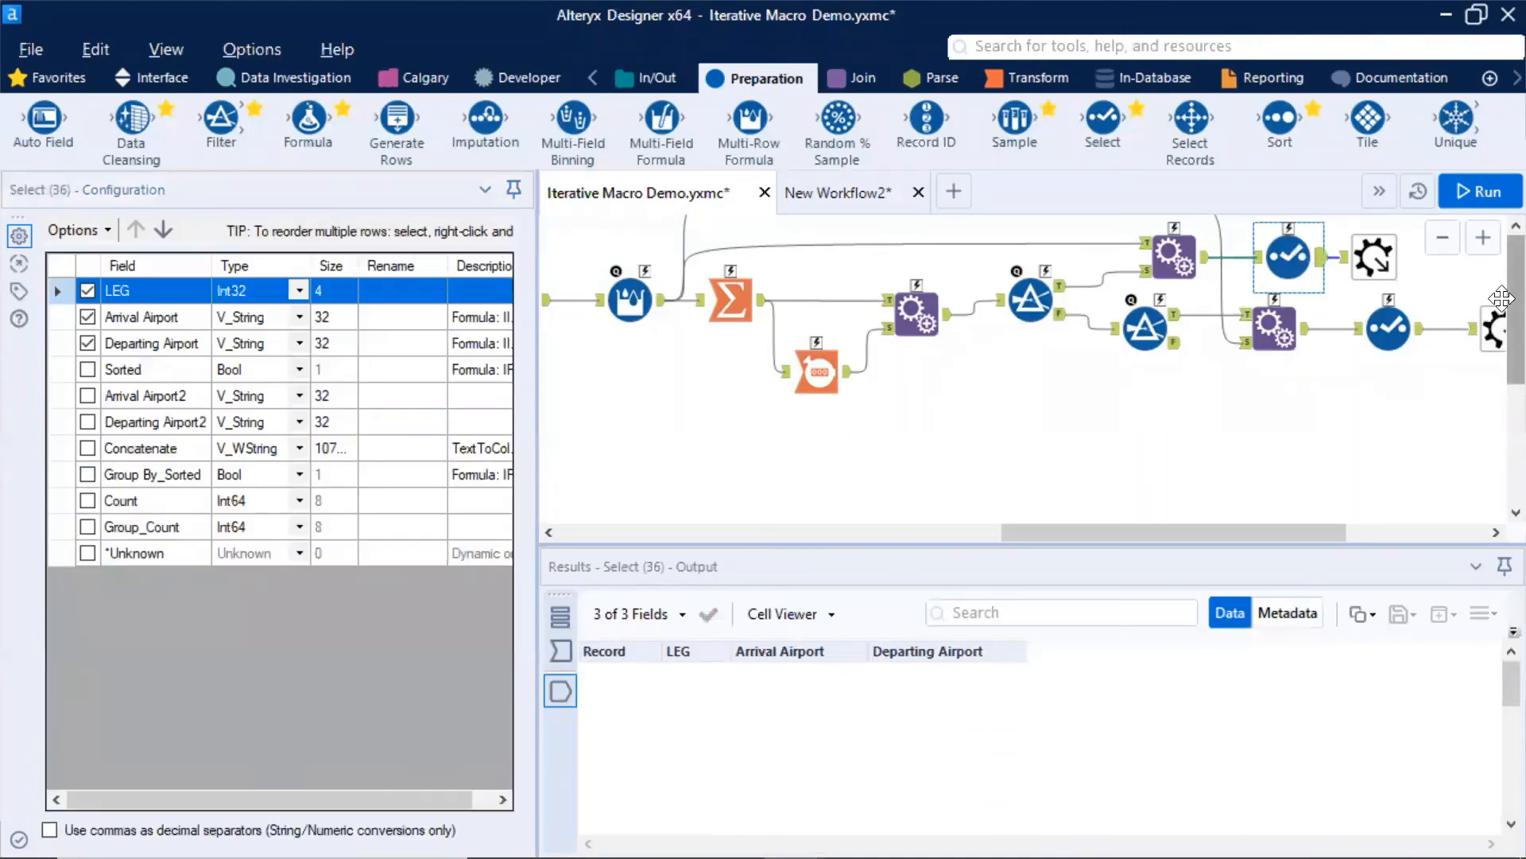
pyautogui.click(1171, 254)
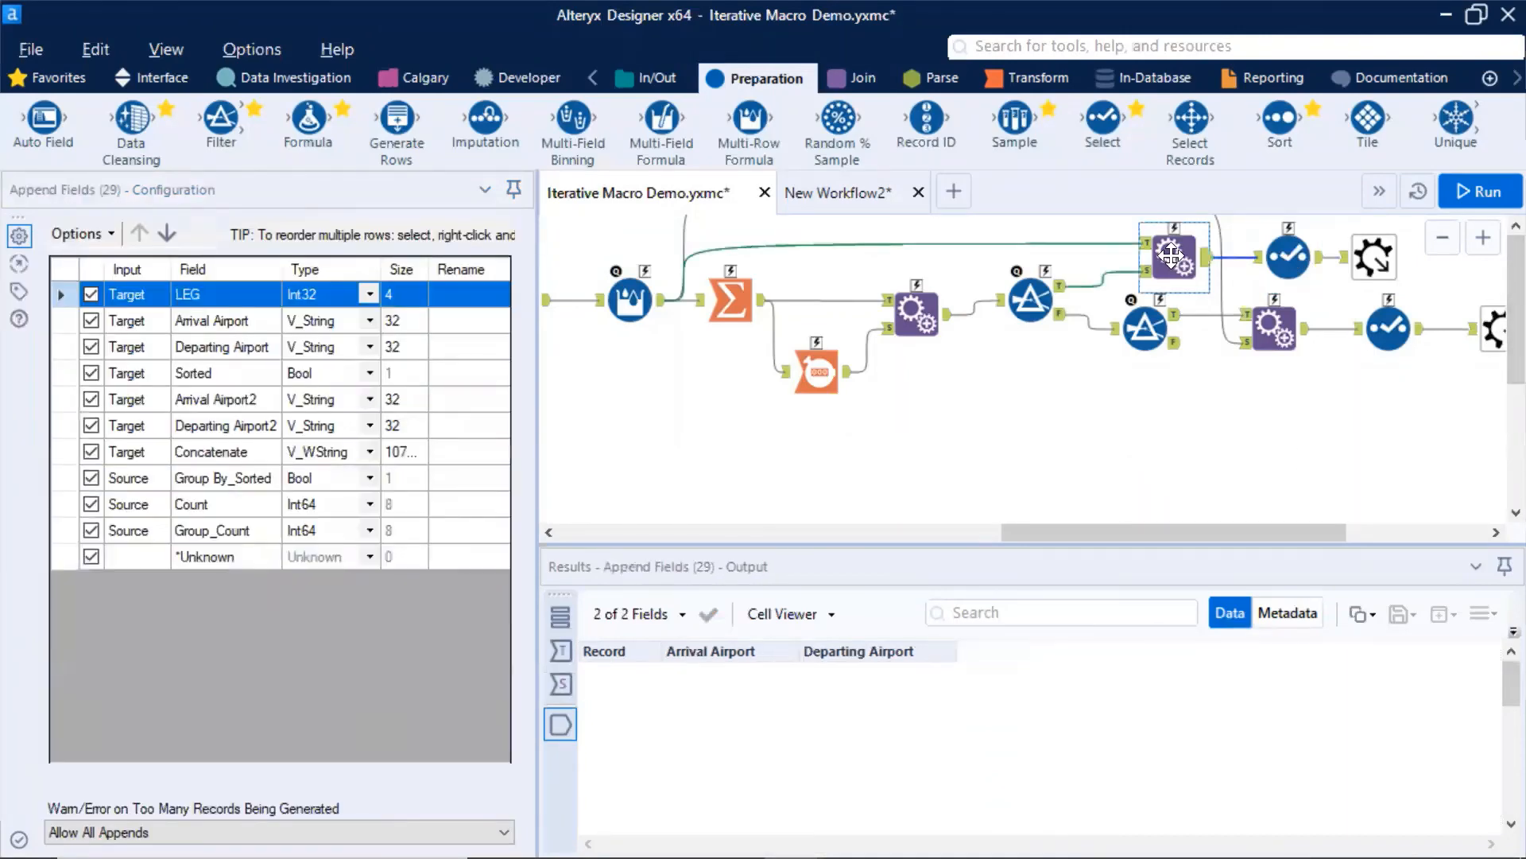
pyautogui.click(1105, 277)
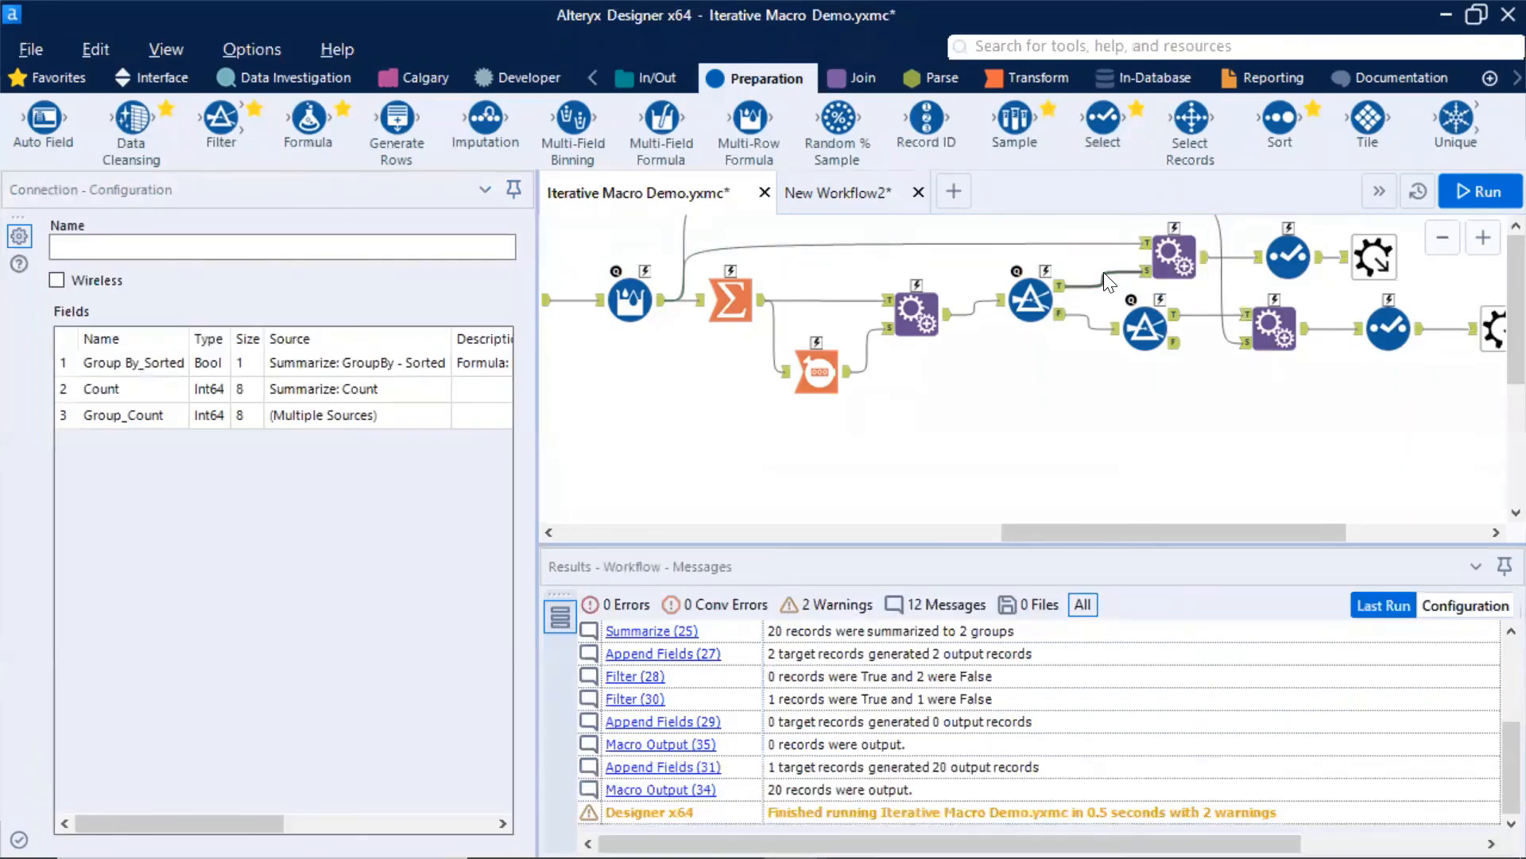
pyautogui.click(1042, 424)
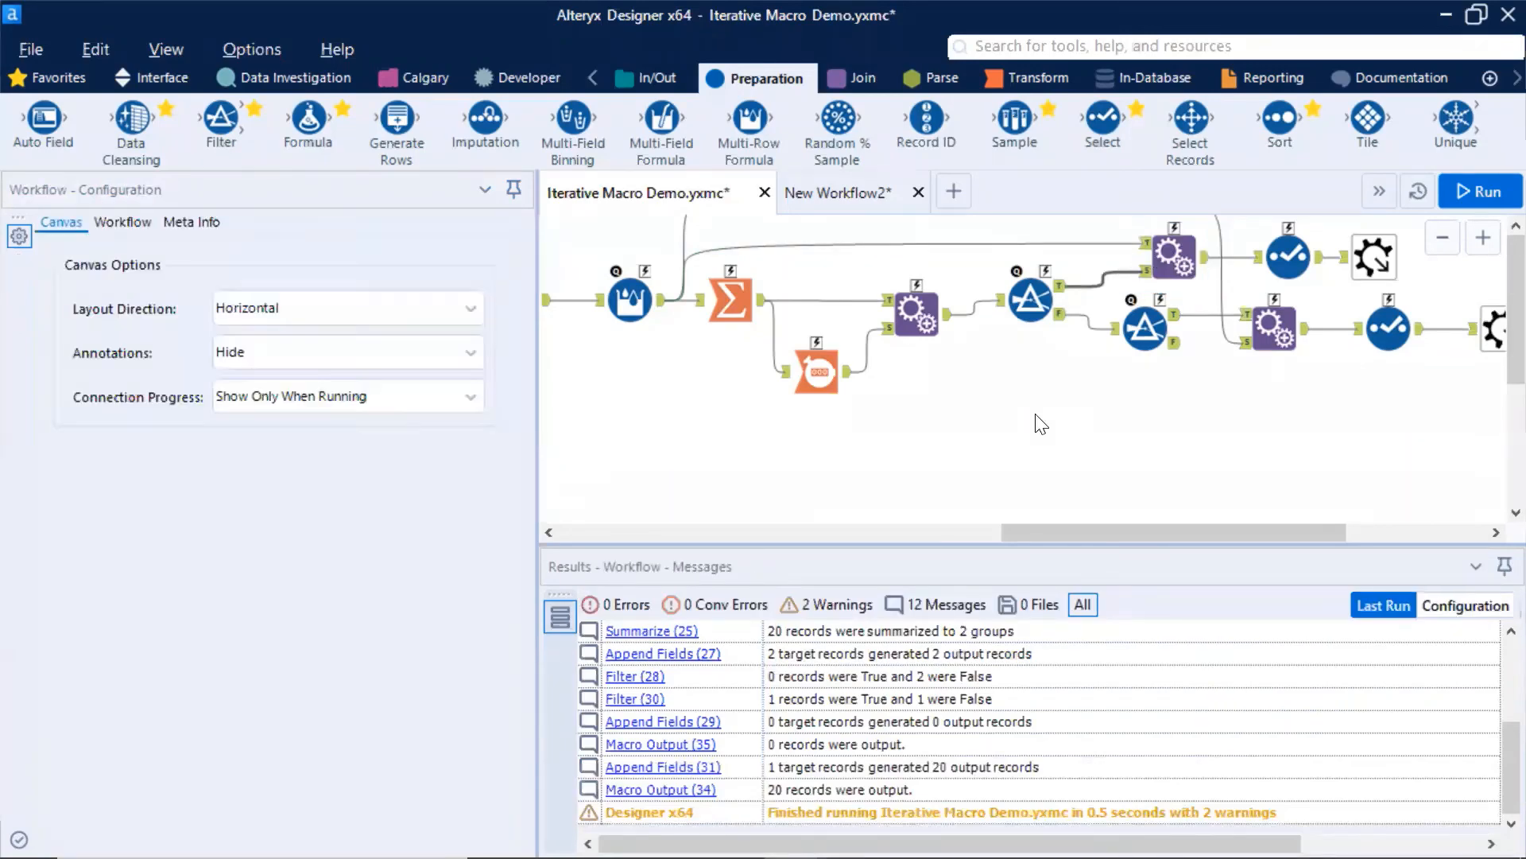
# Run the macro and examine the upper Append Fields tool's messages and output and the first Filter's True output.
pyautogui.hotkey('ctrl', 'r')
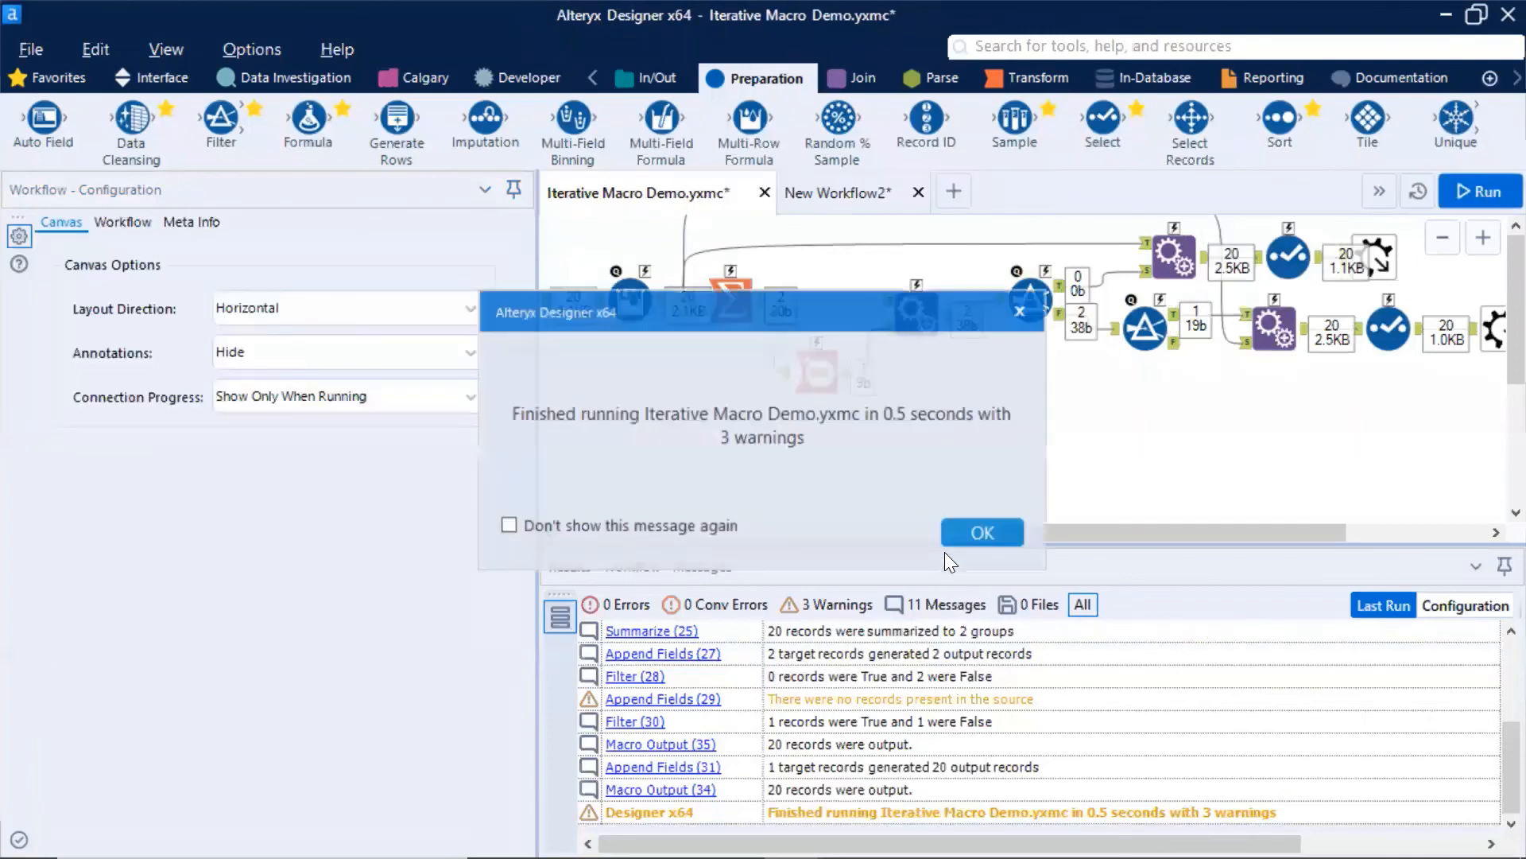
pyautogui.click(980, 531)
pyautogui.click(1175, 258)
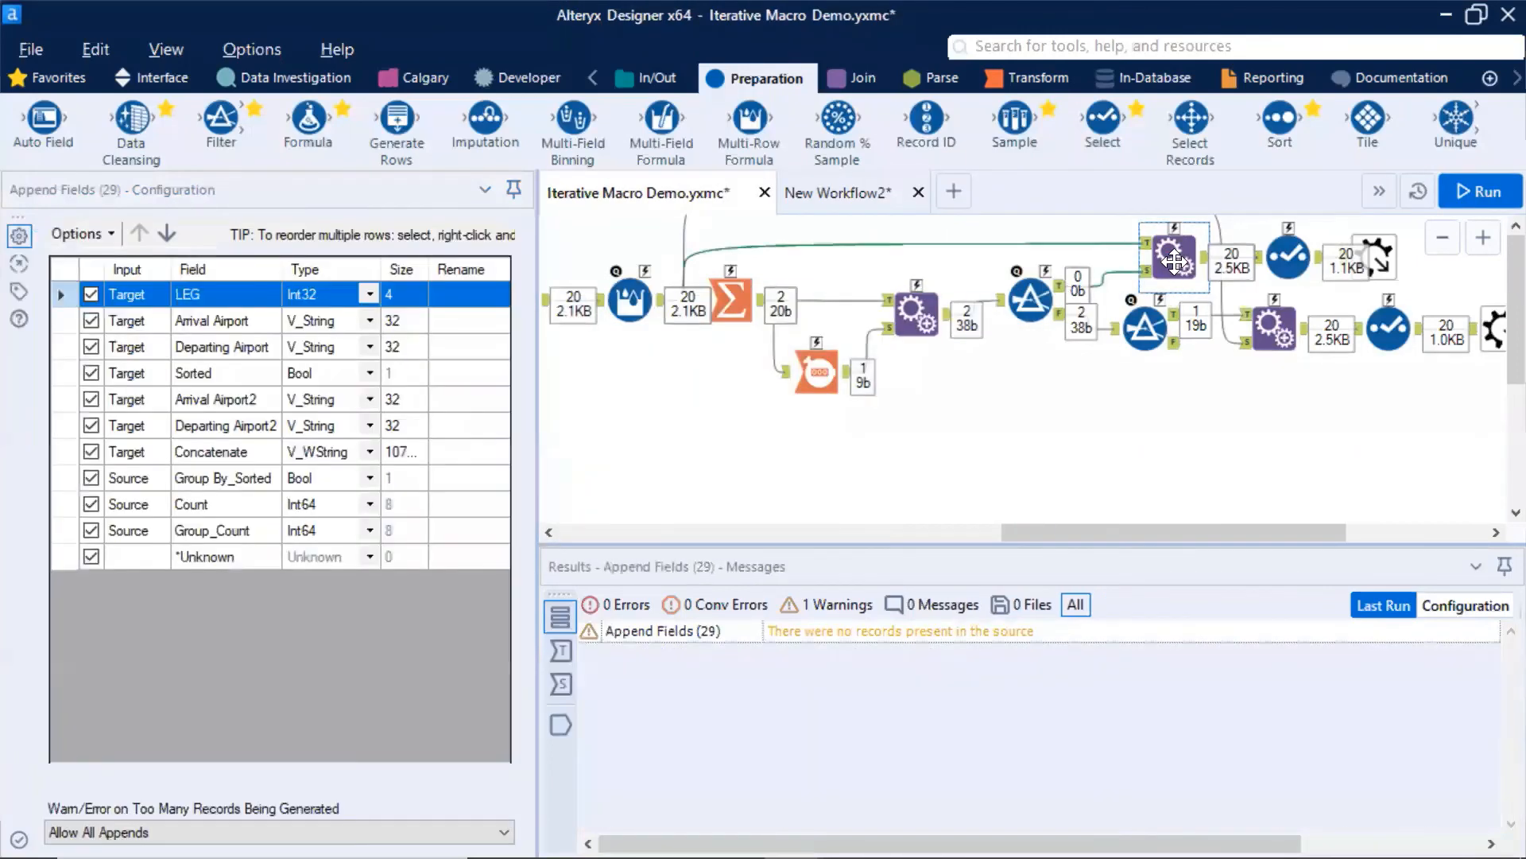
pyautogui.click(1027, 300)
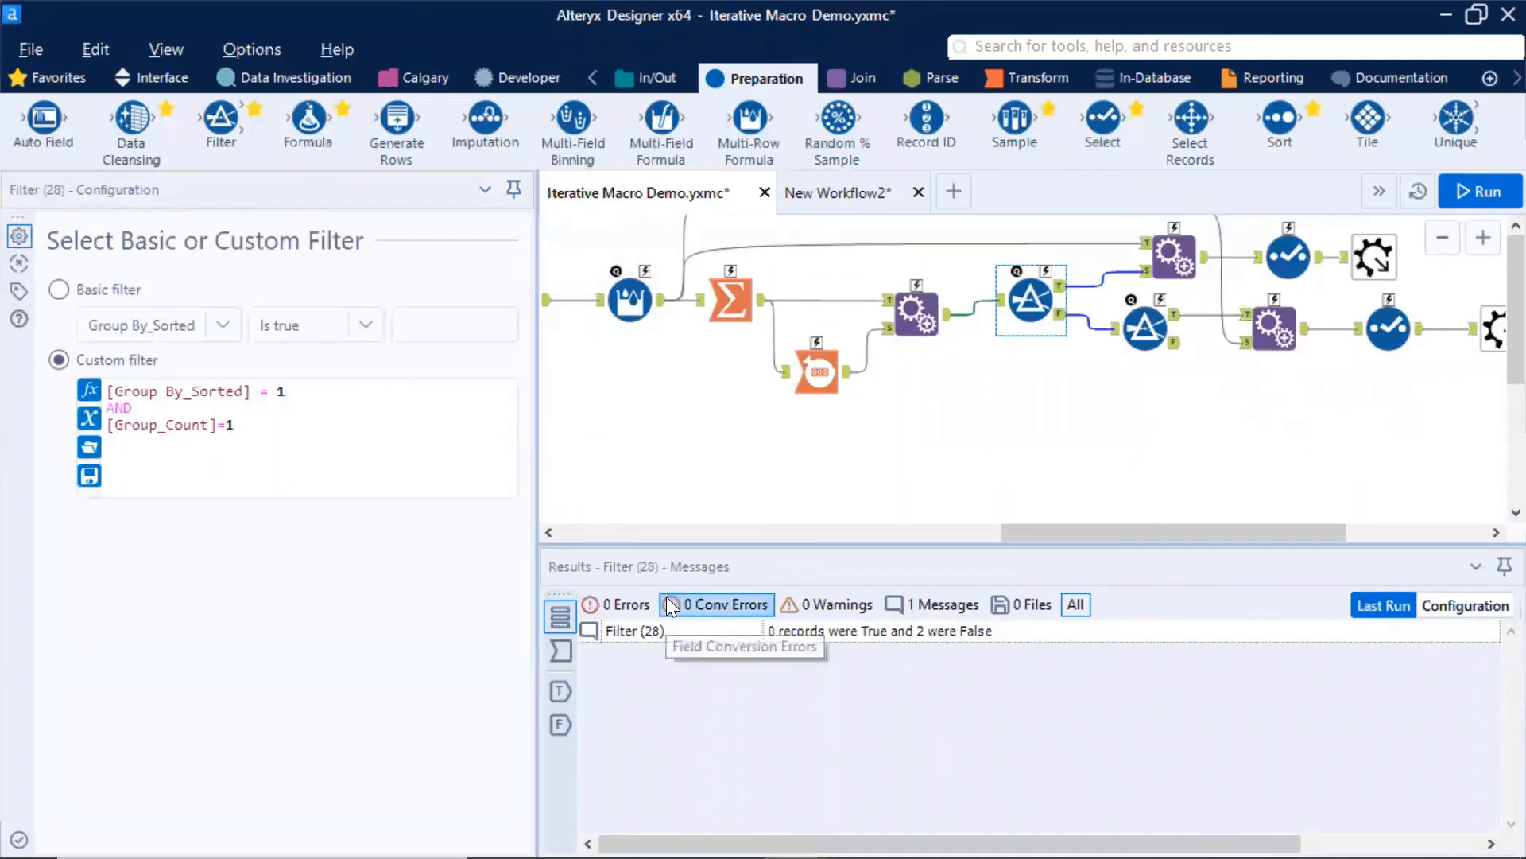
pyautogui.click(559, 690)
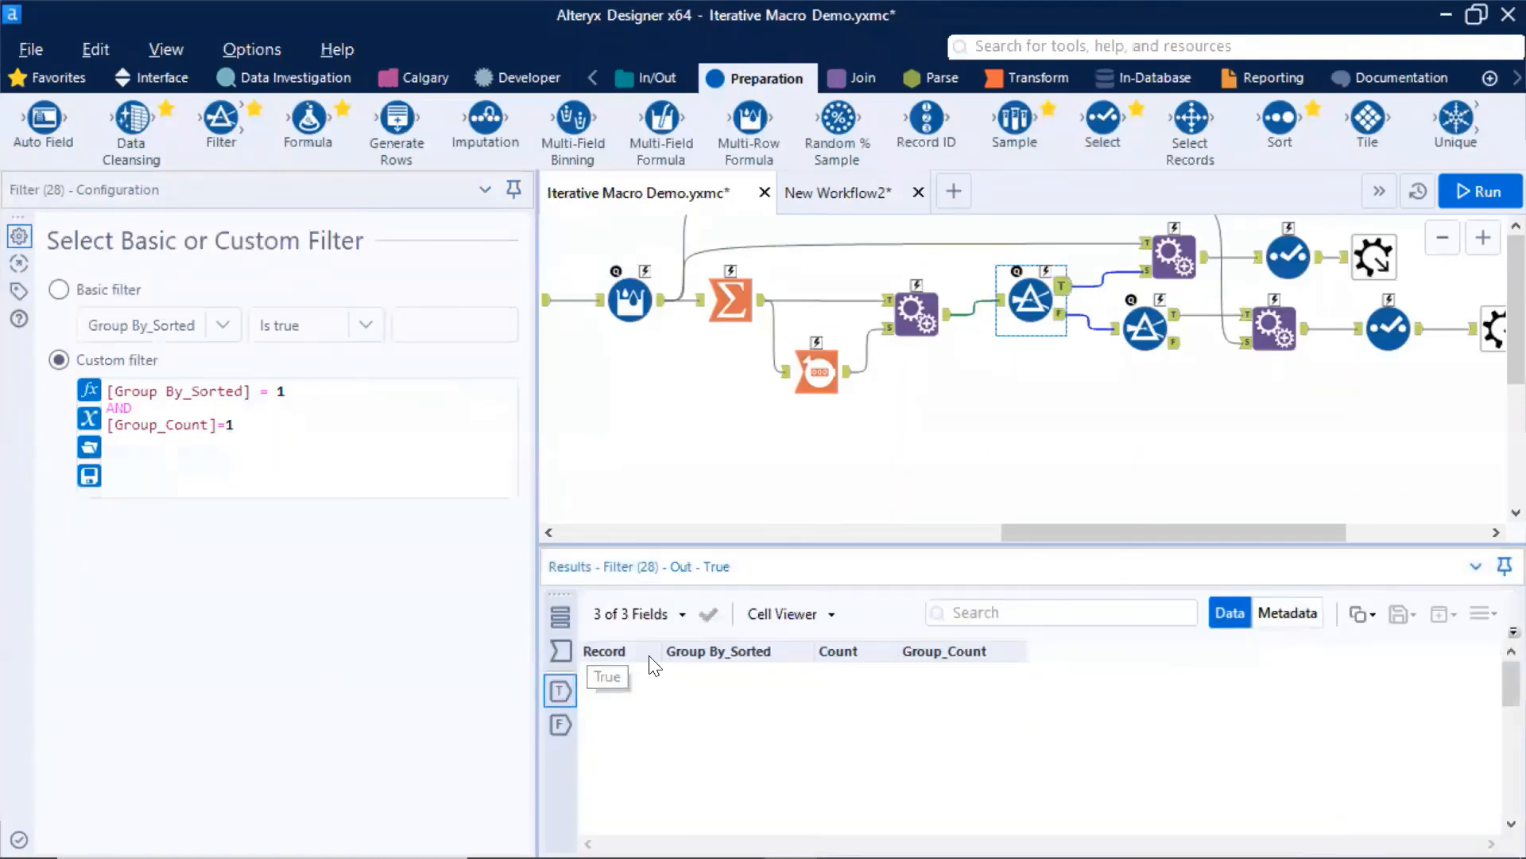
pyautogui.click(1174, 257)
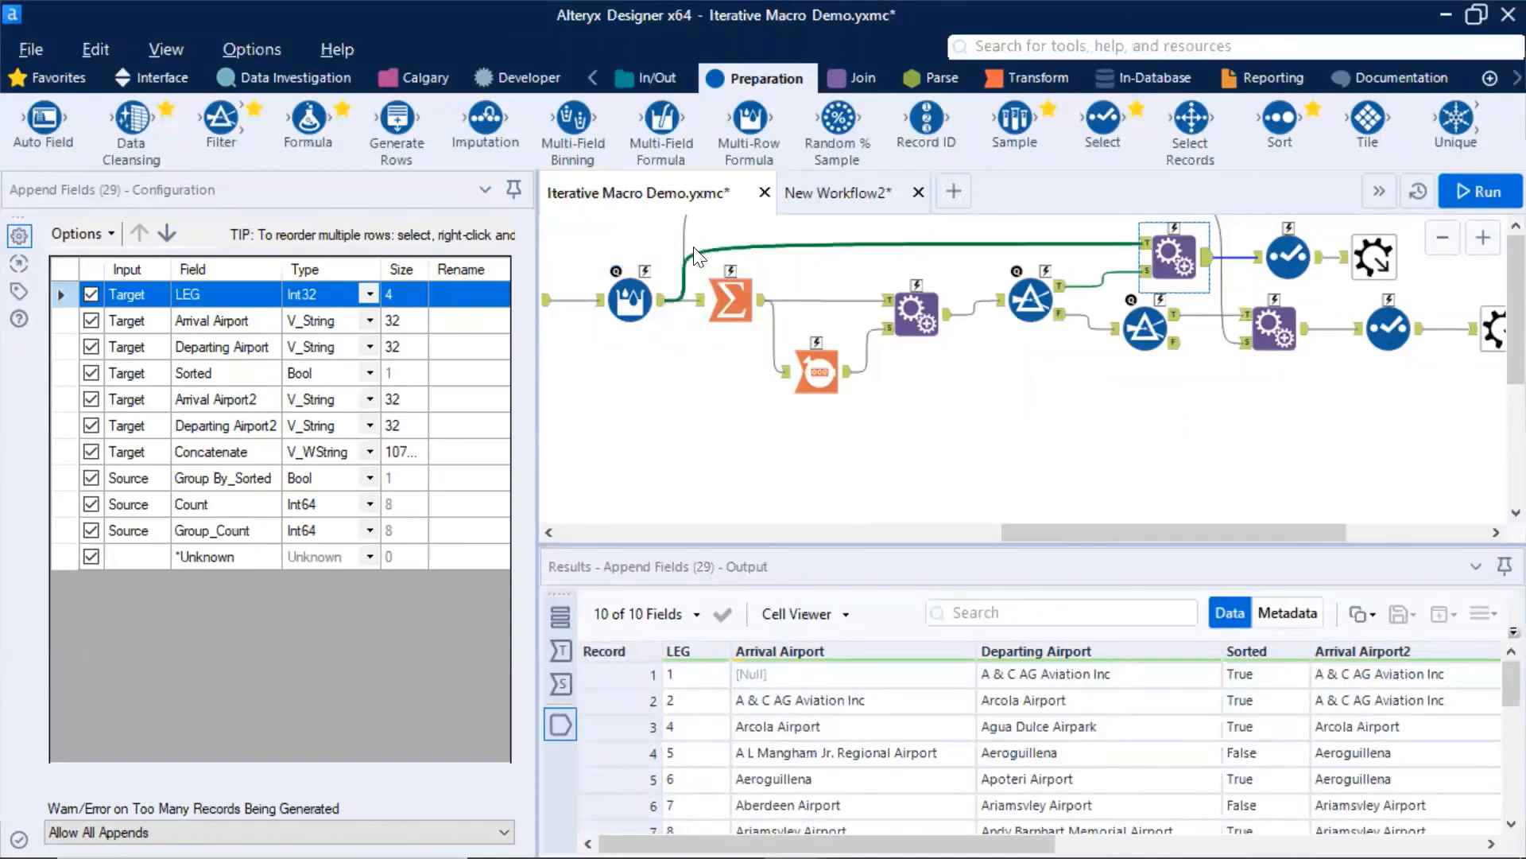
# Swap the upper Append Fields tool's inputs, feeding the first Filter's True output into Target and the Multi-Row Formula output into Source.
pyautogui.click(1117, 280)
pyautogui.press('Delete')
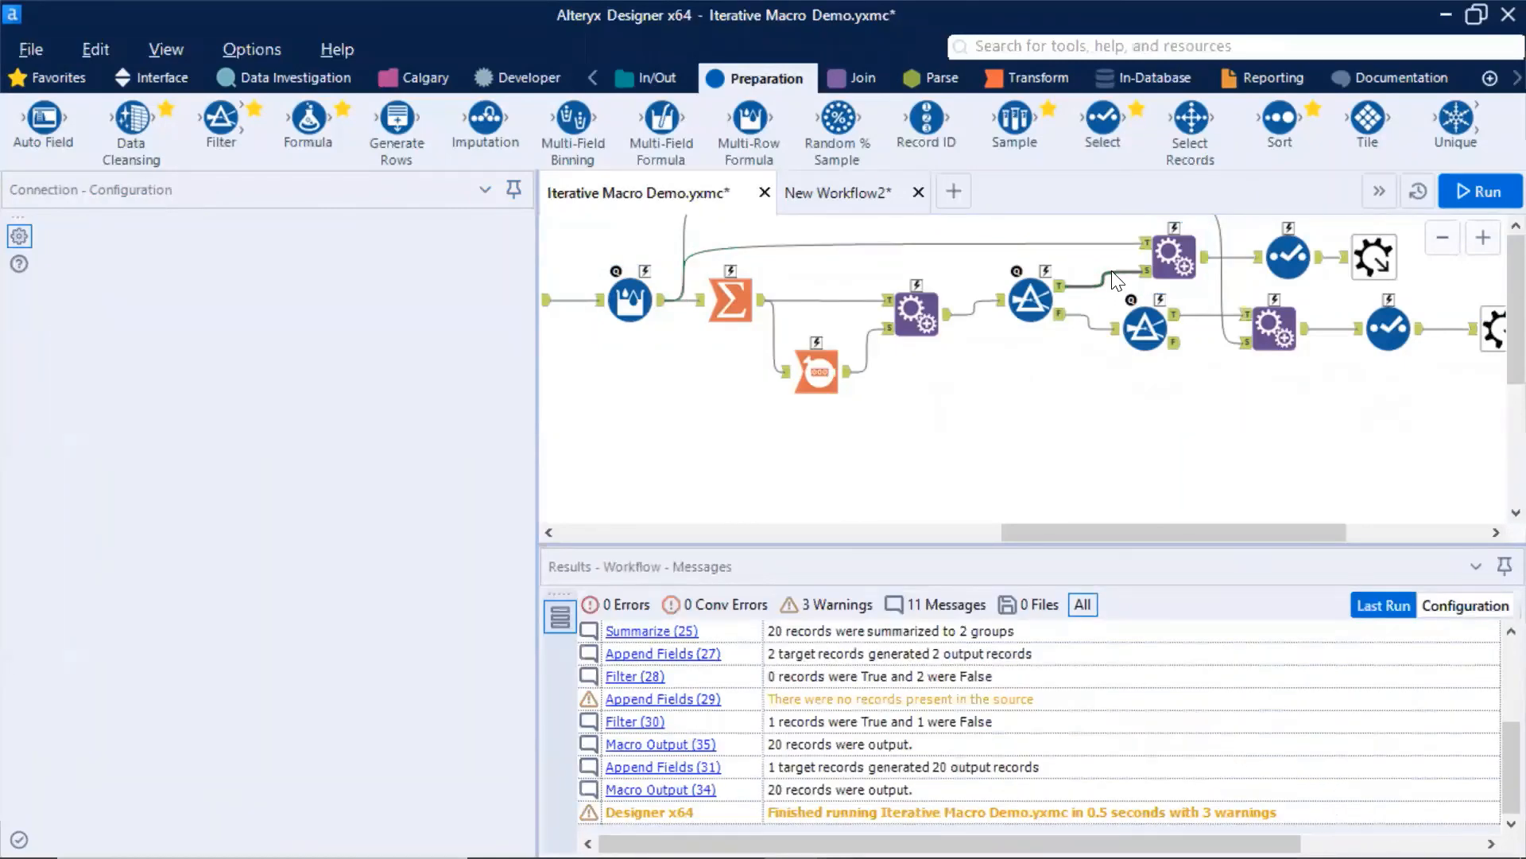
pyautogui.click(1088, 253)
pyautogui.press('Delete')
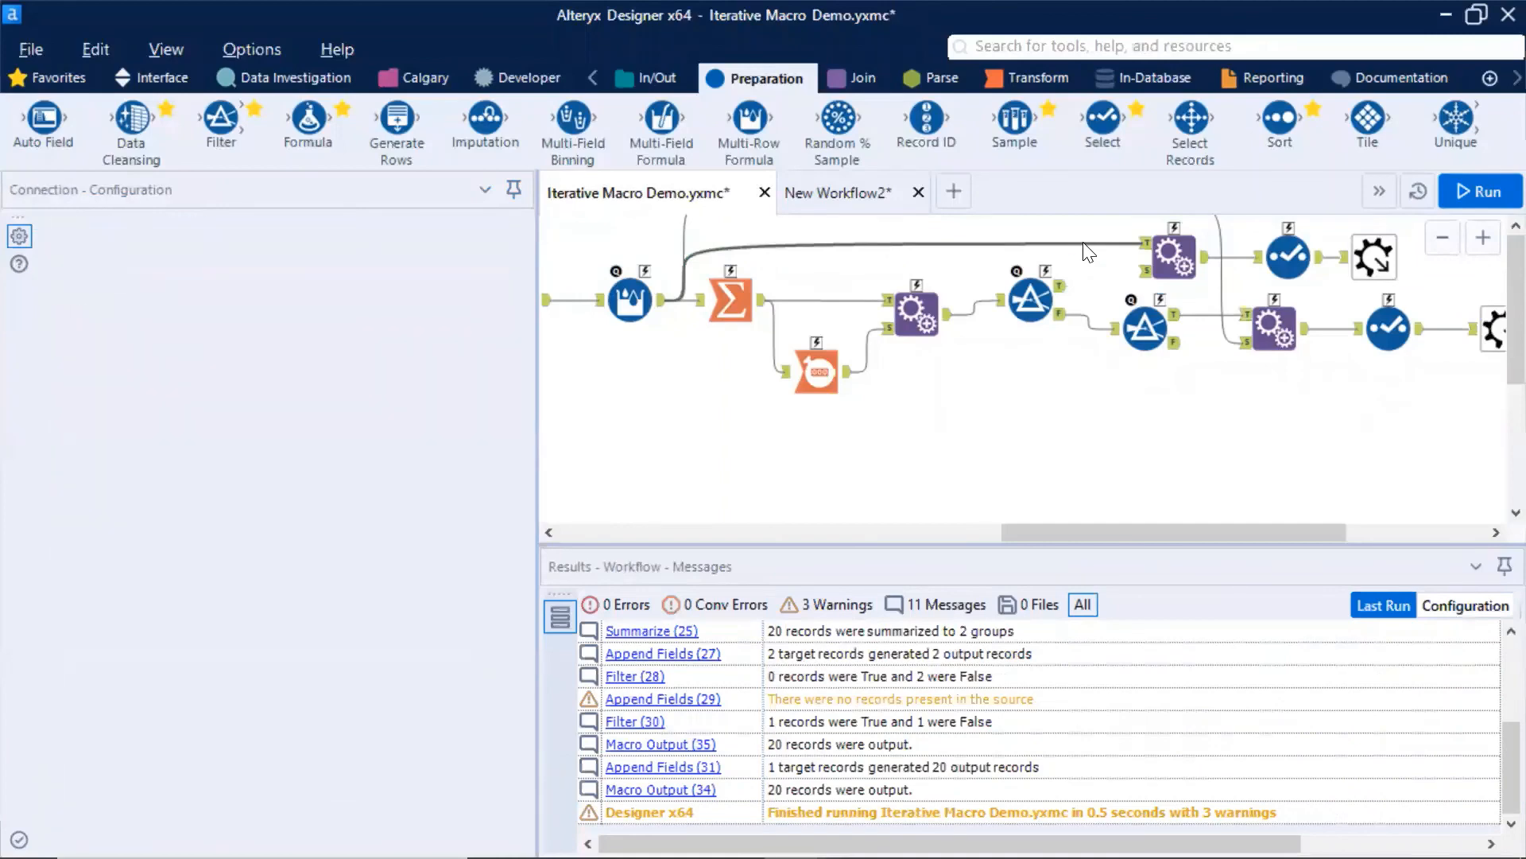
pyautogui.moveTo(1063, 287); pyautogui.dragTo(1147, 242)
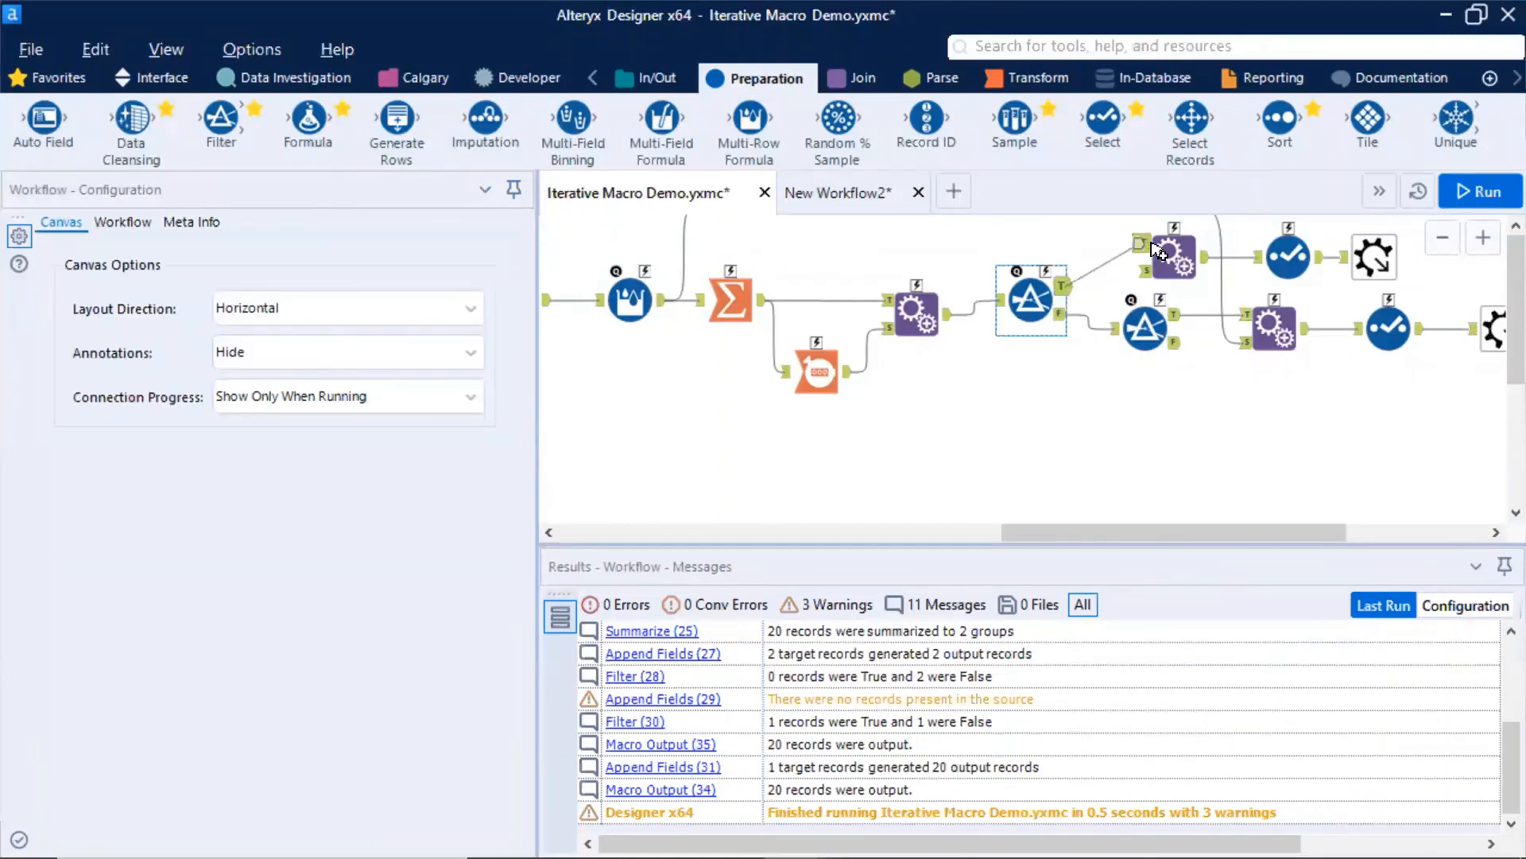
pyautogui.moveTo(663, 300); pyautogui.dragTo(1144, 271)
# Rerun the macro and inspect the output of the upper Append Fields tool and of the one feeding the first Filter.
pyautogui.click(1170, 260)
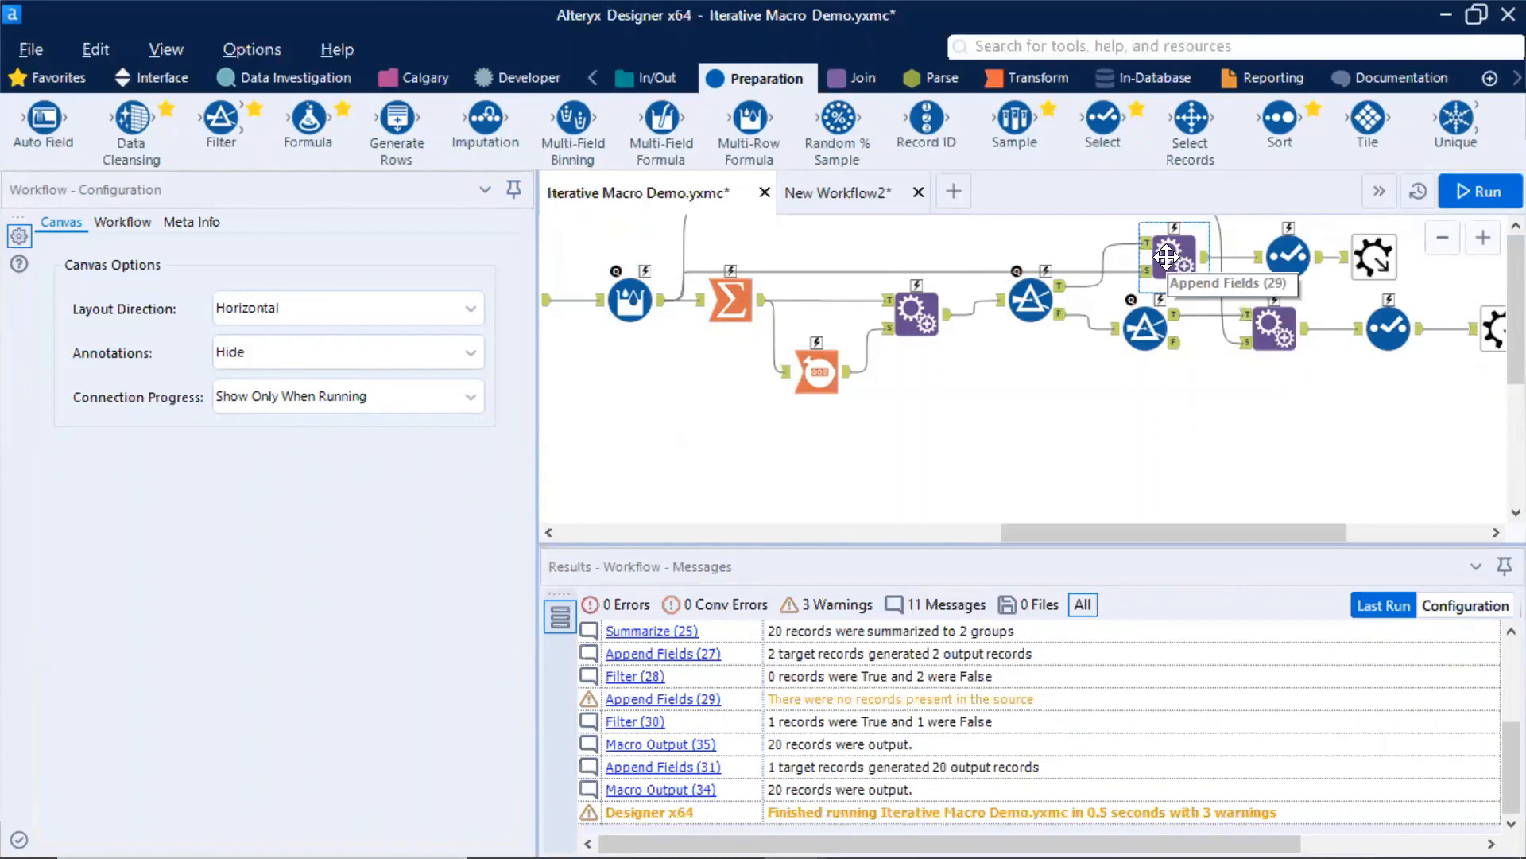
pyautogui.click(1167, 256)
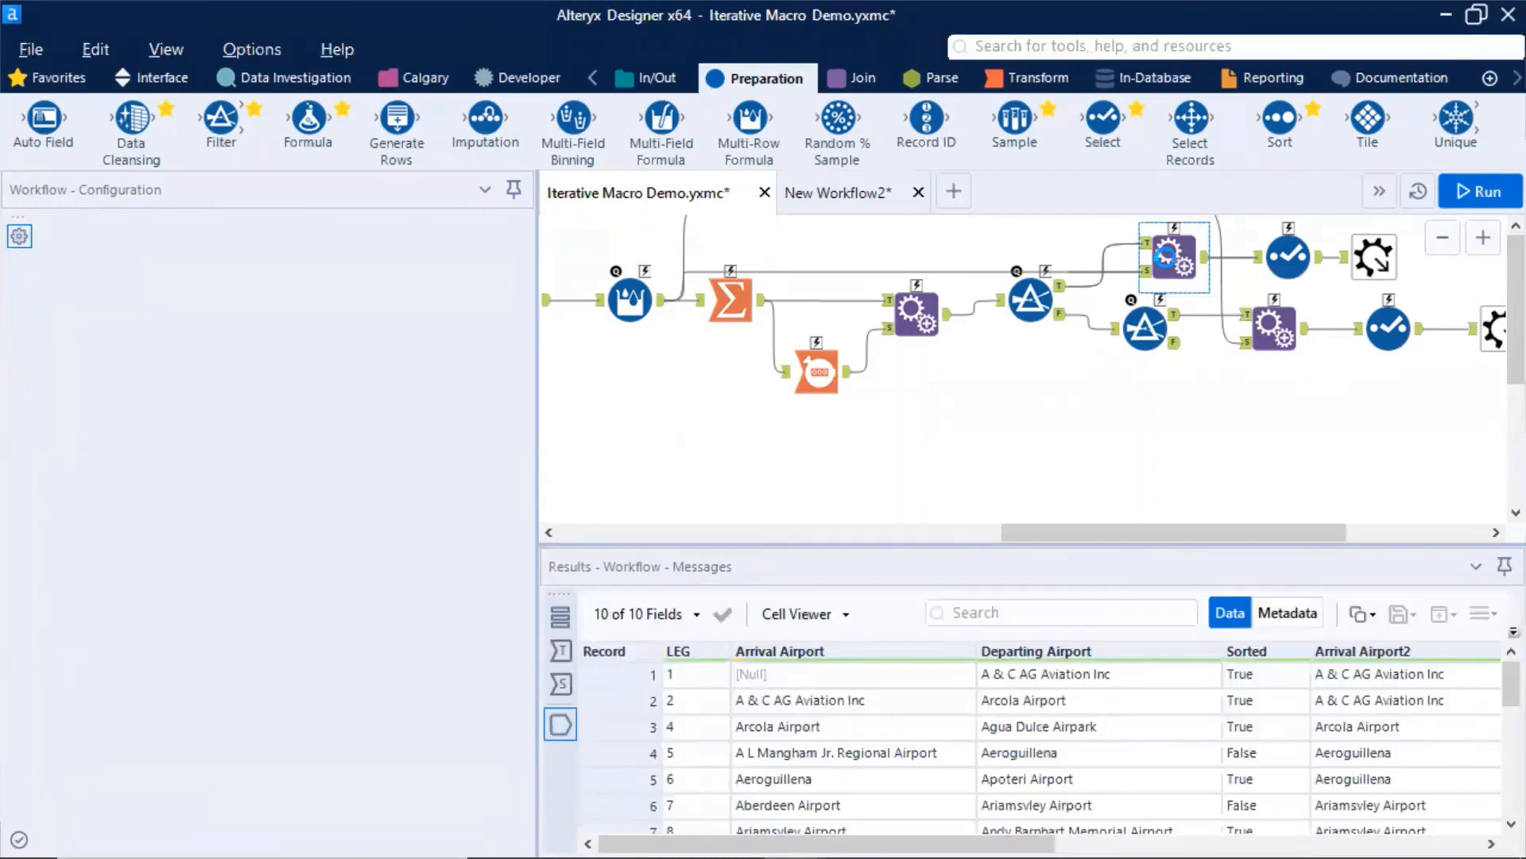
pyautogui.click(1050, 402)
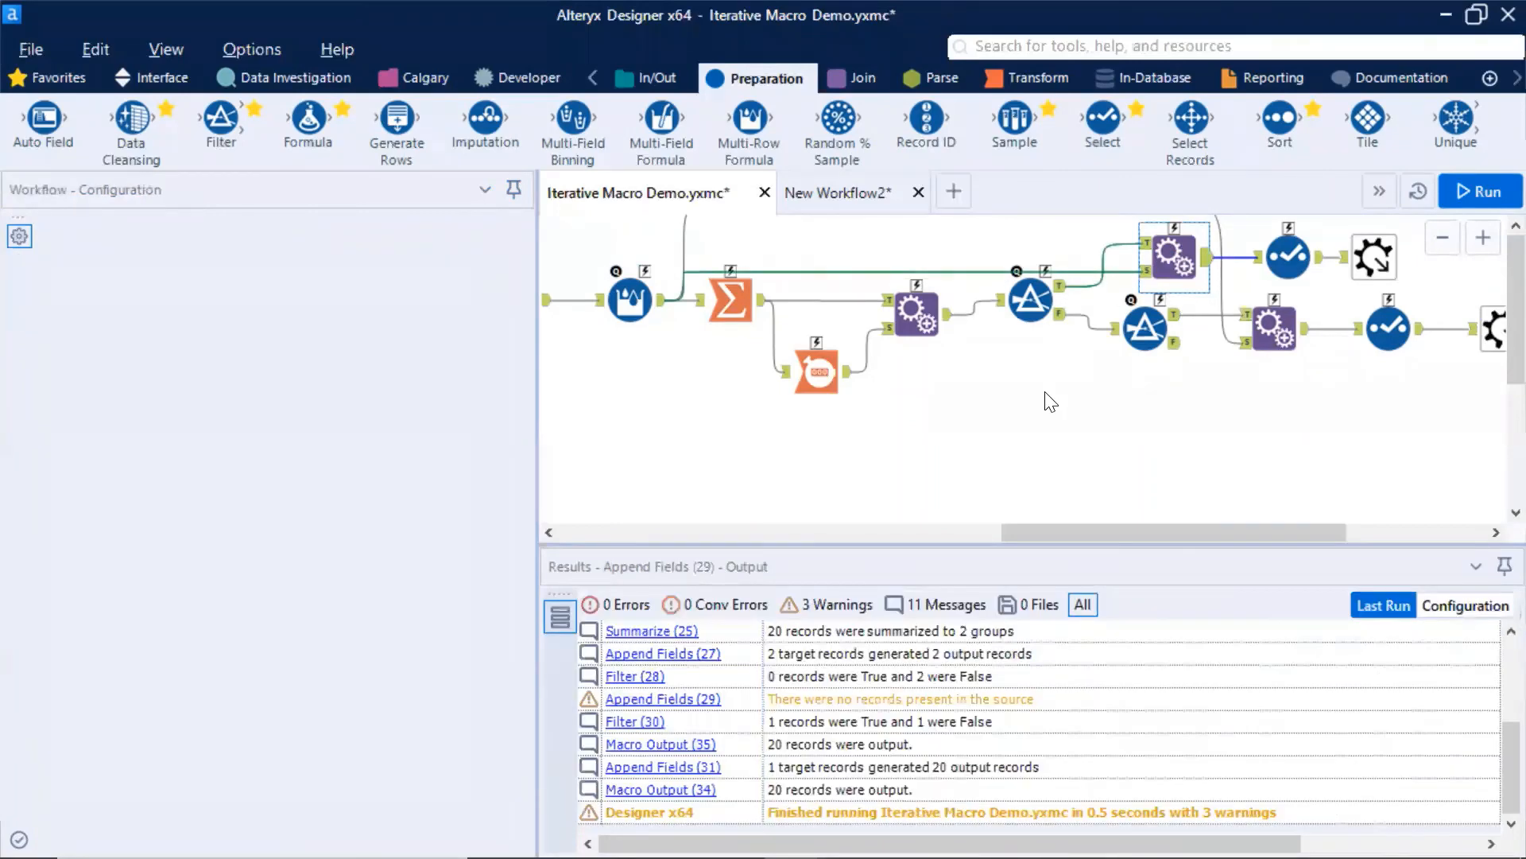
pyautogui.hotkey('ctrl', 'r')
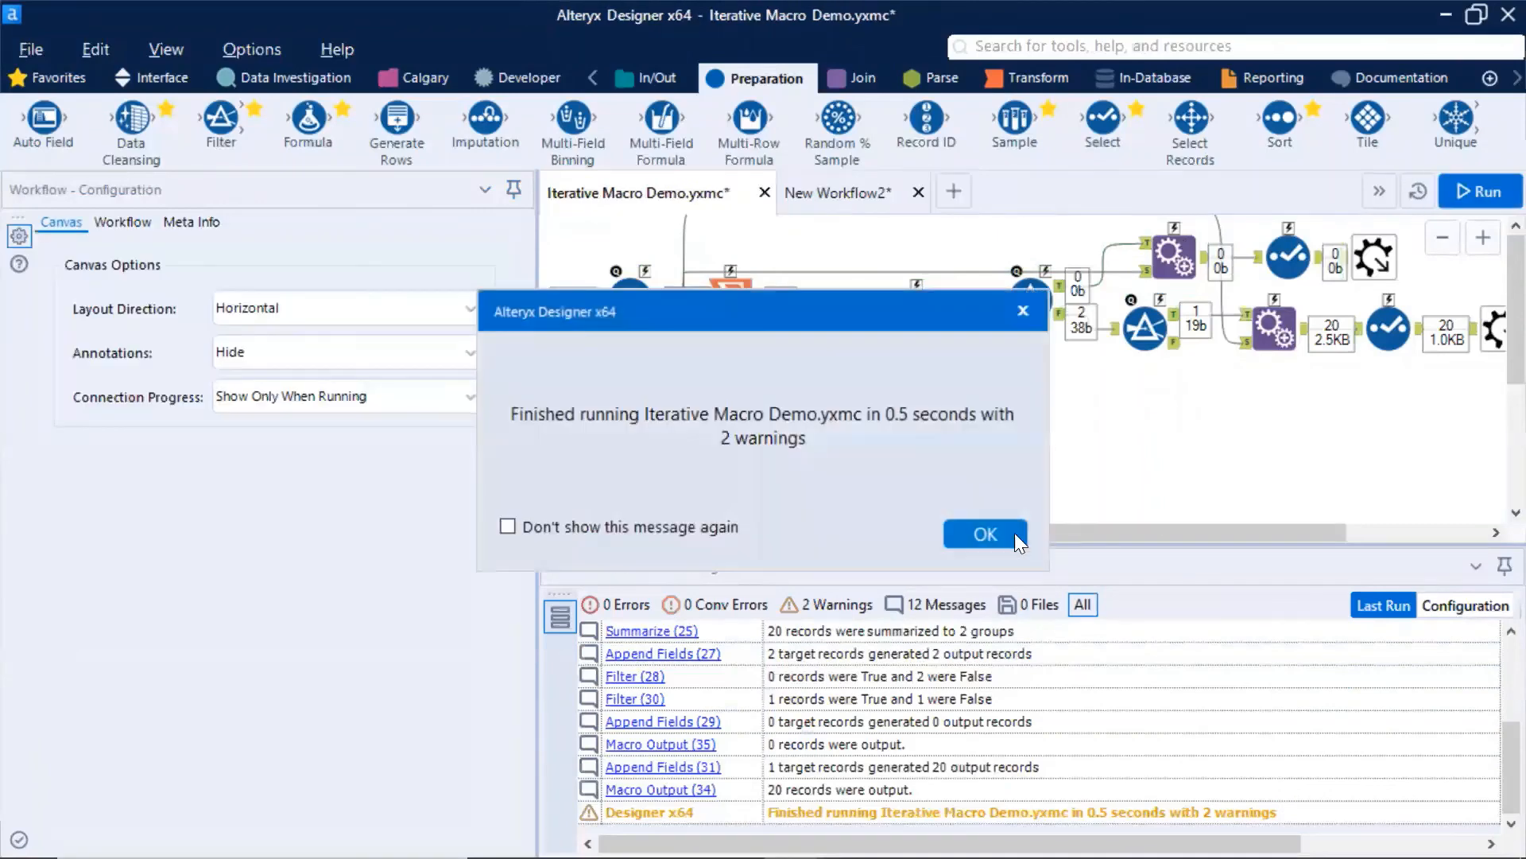
pyautogui.click(1014, 533)
pyautogui.click(1174, 256)
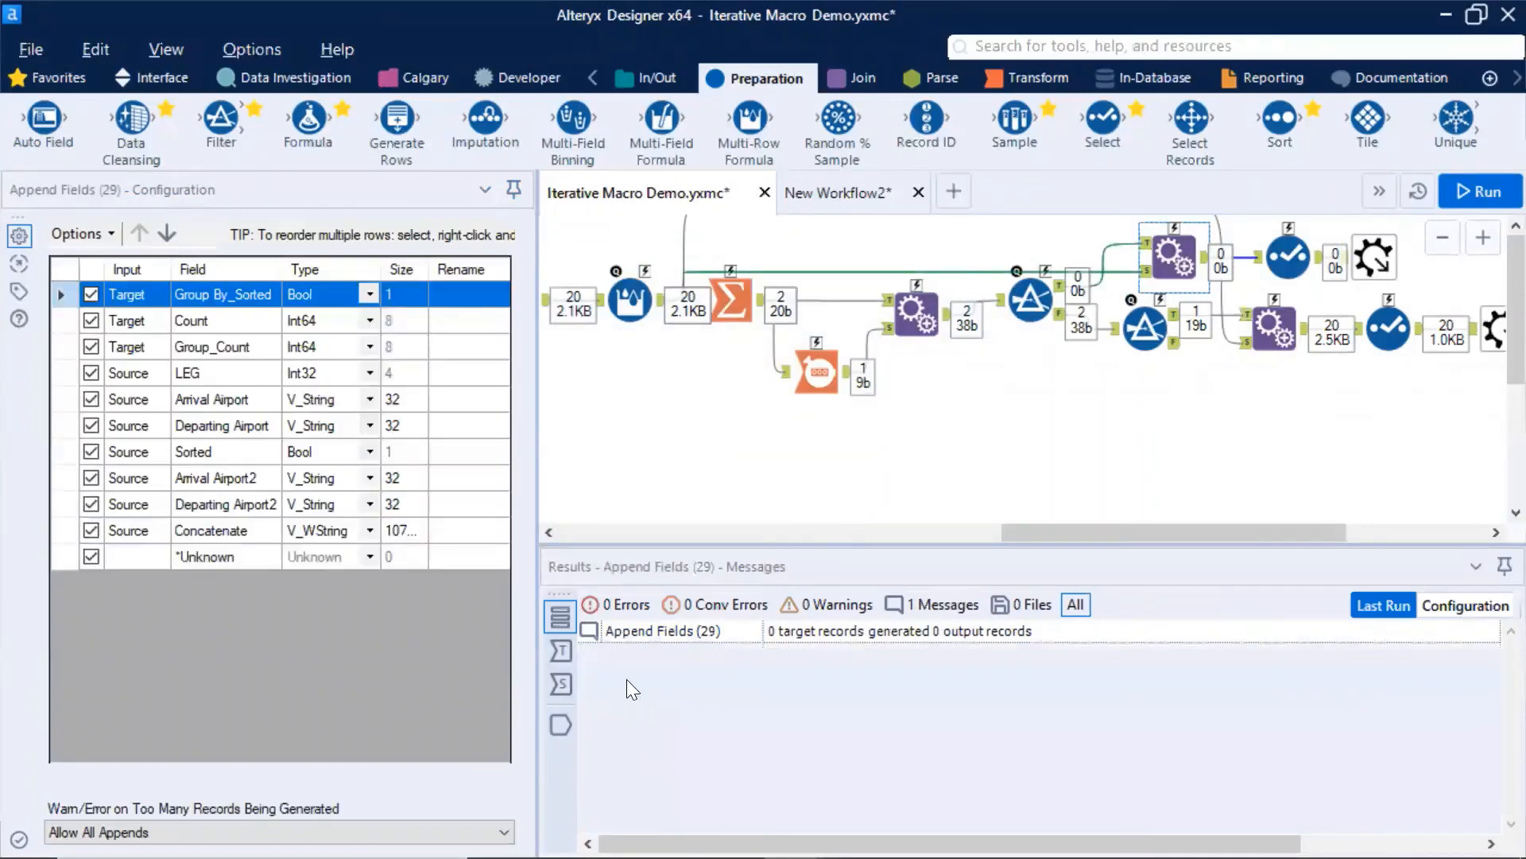
pyautogui.click(553, 732)
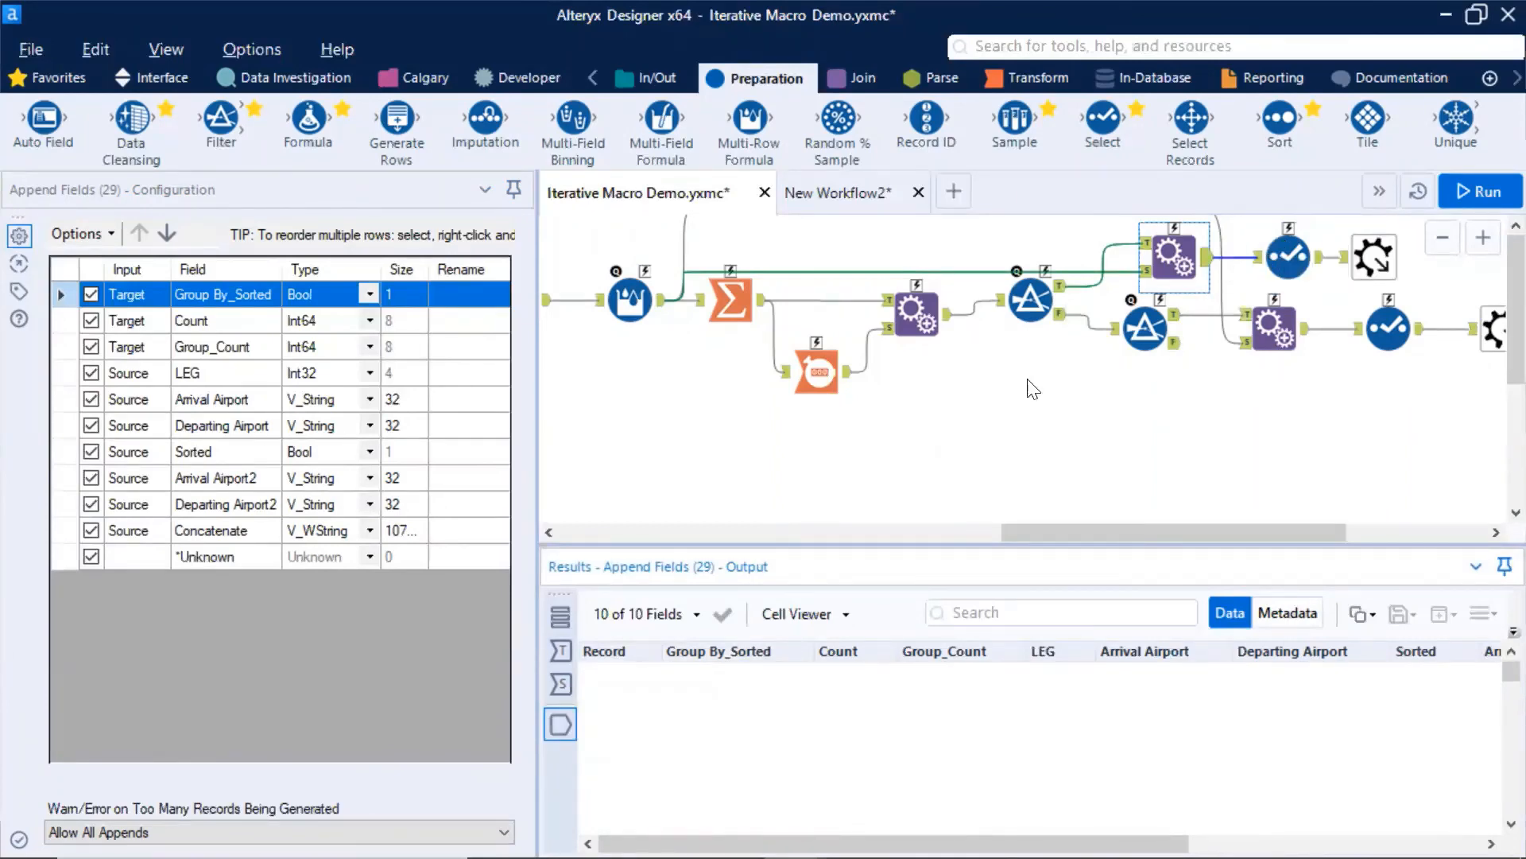
pyautogui.click(915, 315)
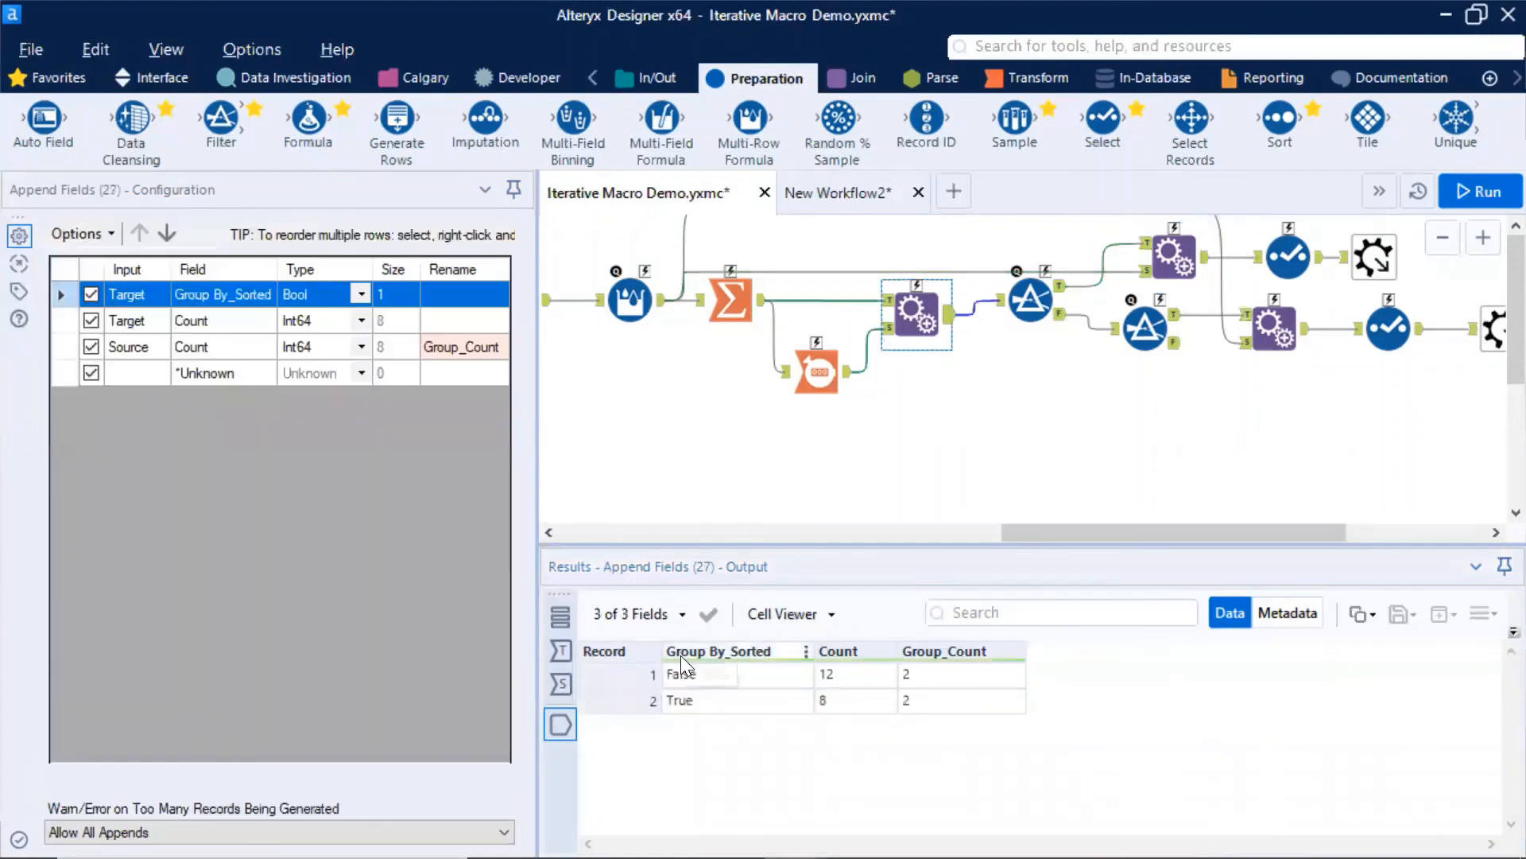
# Delete the Select tools in both output branches and connect each branch's Append Fields tool directly to its Macro Output.
pyautogui.click(1289, 257)
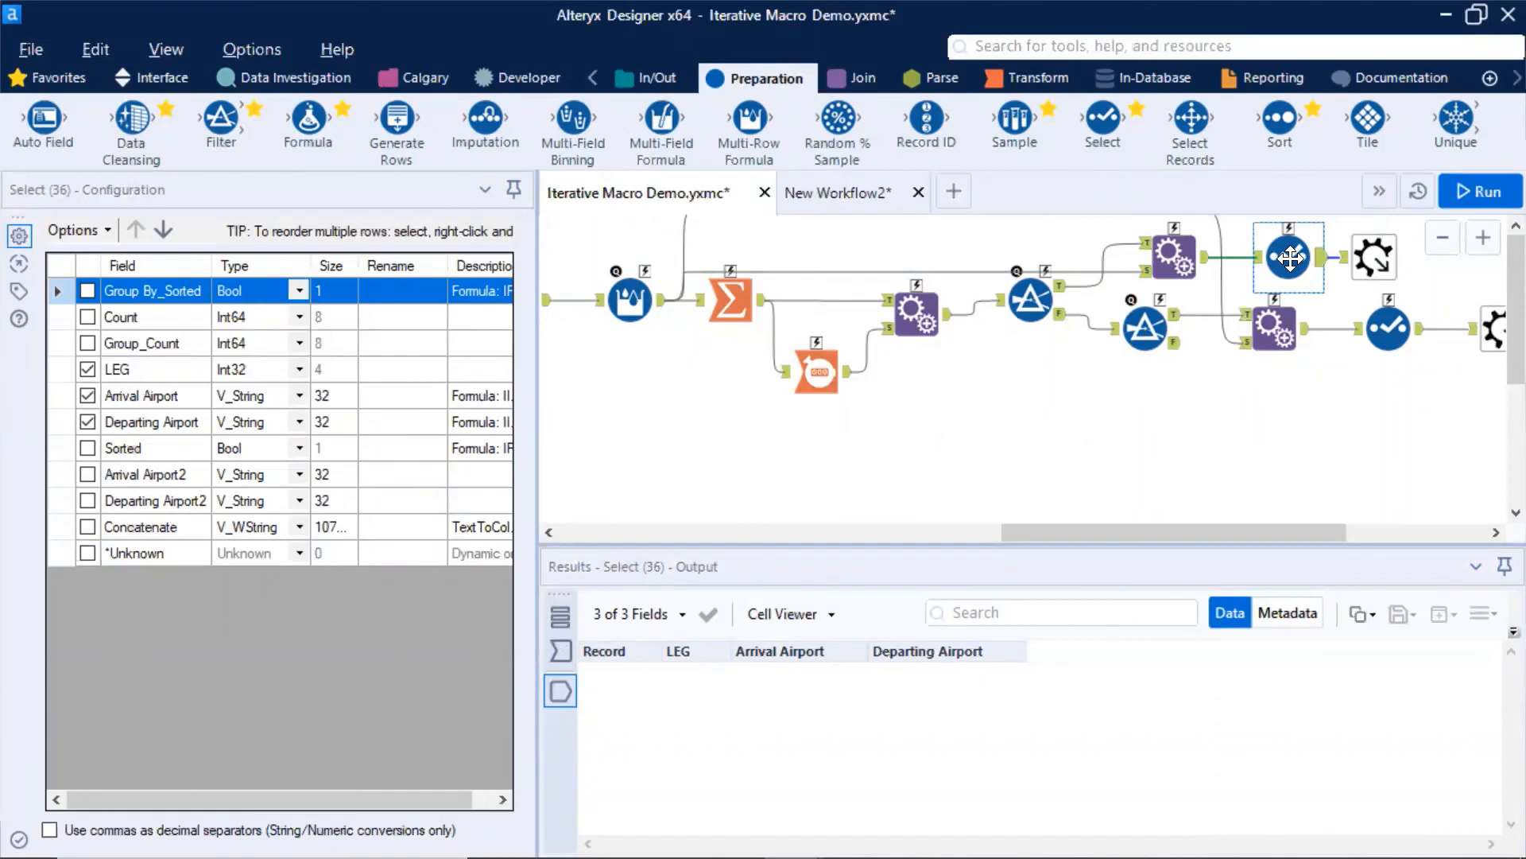
pyautogui.press('Delete')
pyautogui.click(1183, 256)
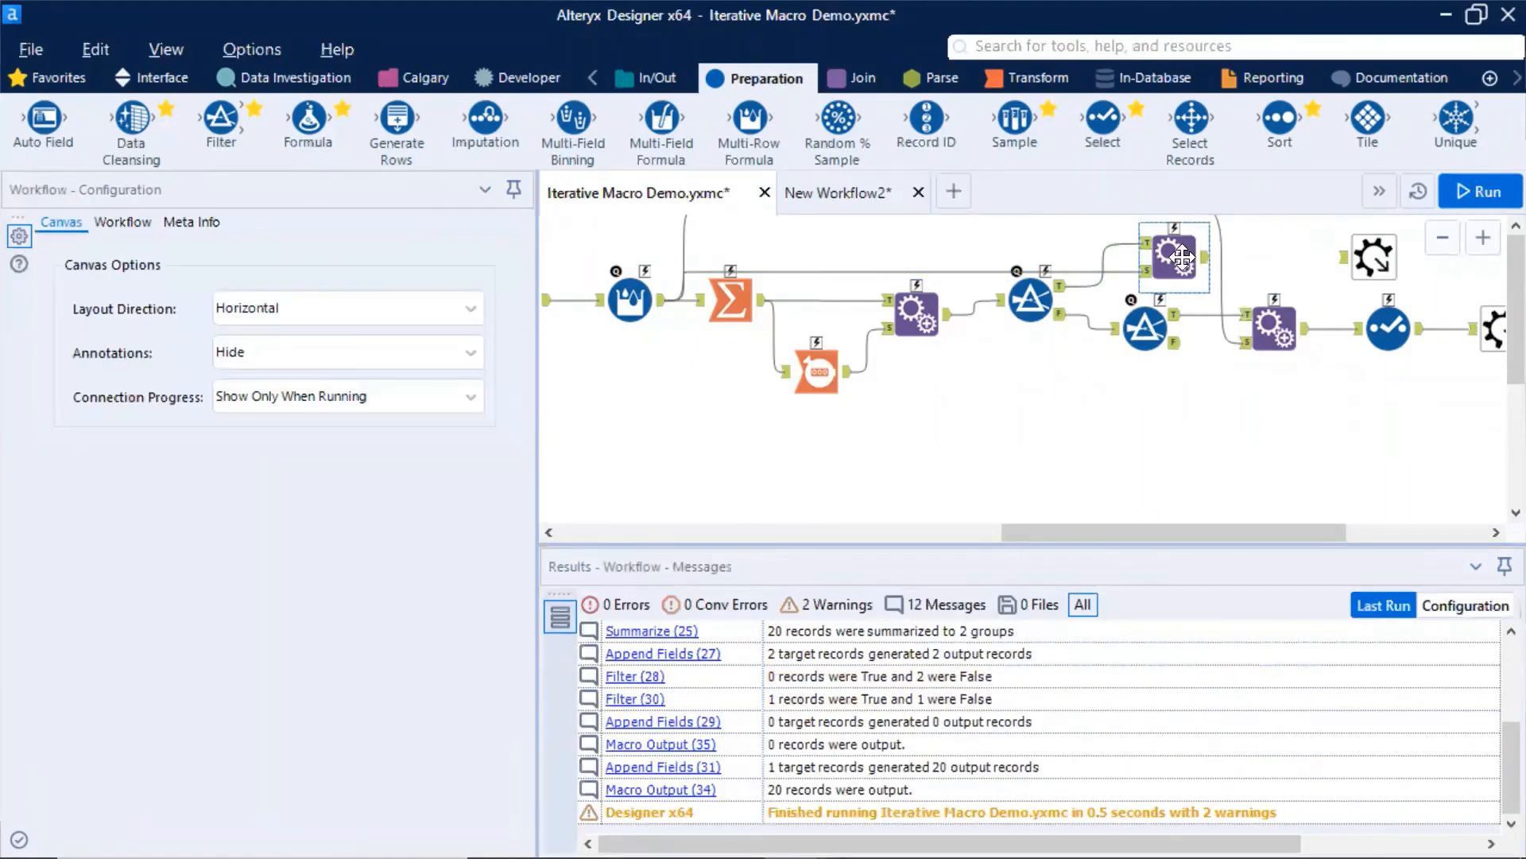
pyautogui.moveTo(1207, 257); pyautogui.dragTo(1343, 261)
pyautogui.click(1167, 246)
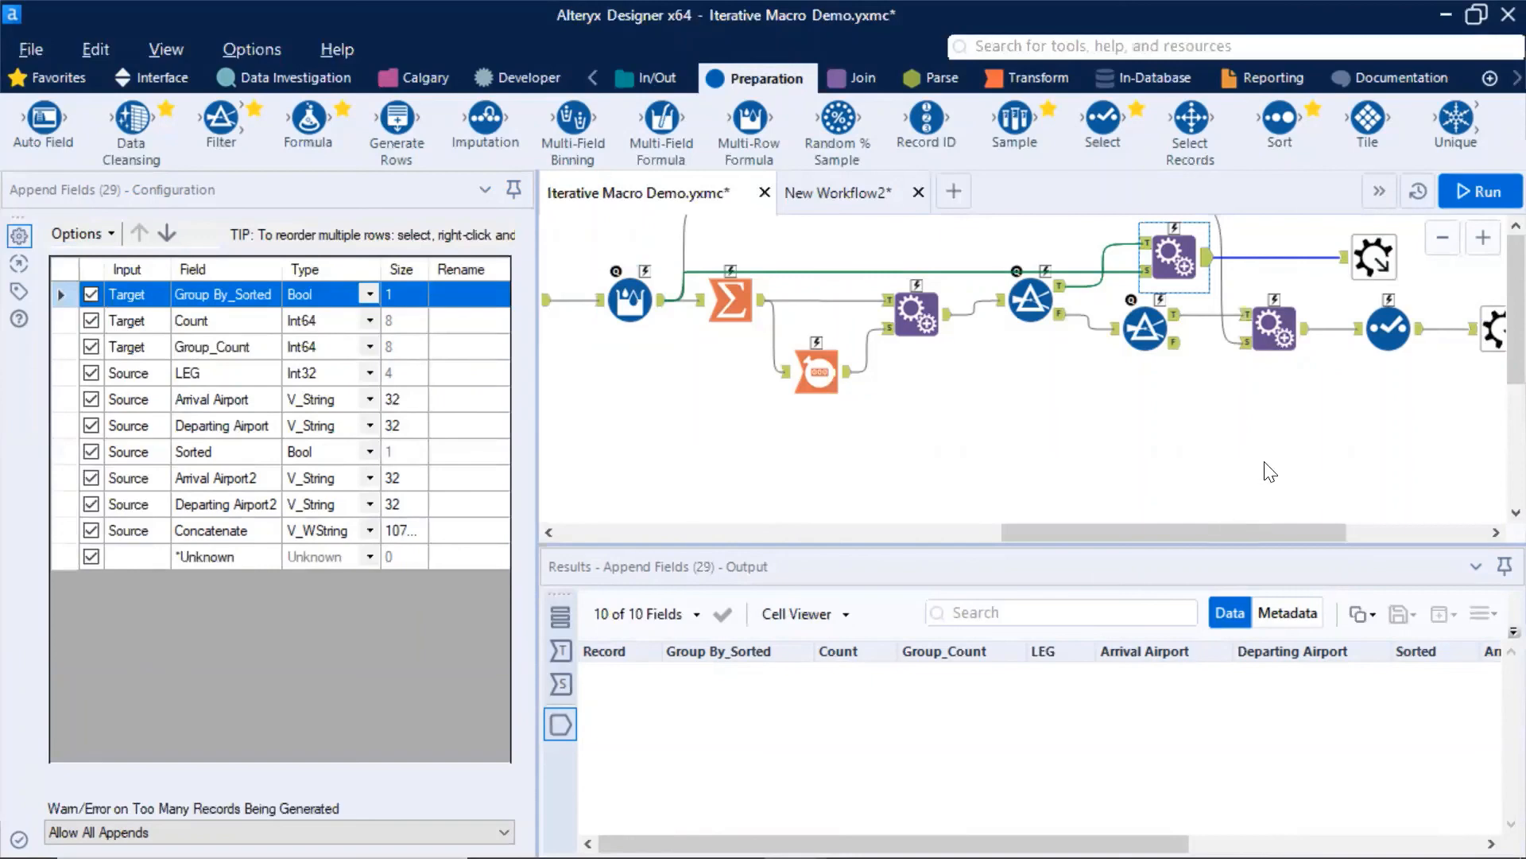
pyautogui.click(1381, 331)
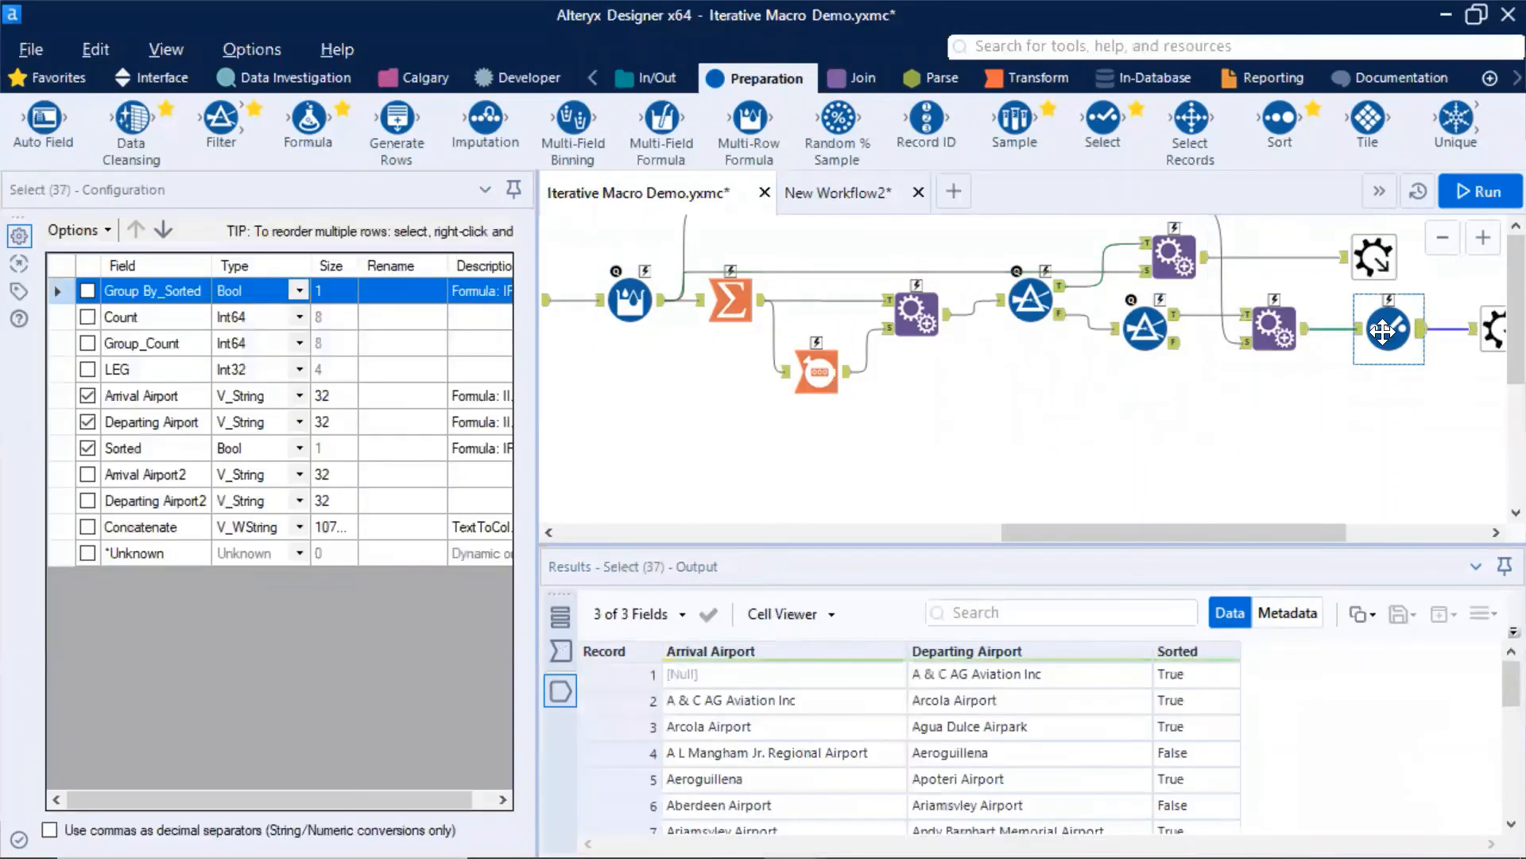
pyautogui.press('Delete')
pyautogui.moveTo(1308, 332); pyautogui.dragTo(1475, 329)
# In the upper Append Fields tool, deselect every field, including *Unknown, except Arrival Airport and Departing Airport.
pyautogui.click(1177, 259)
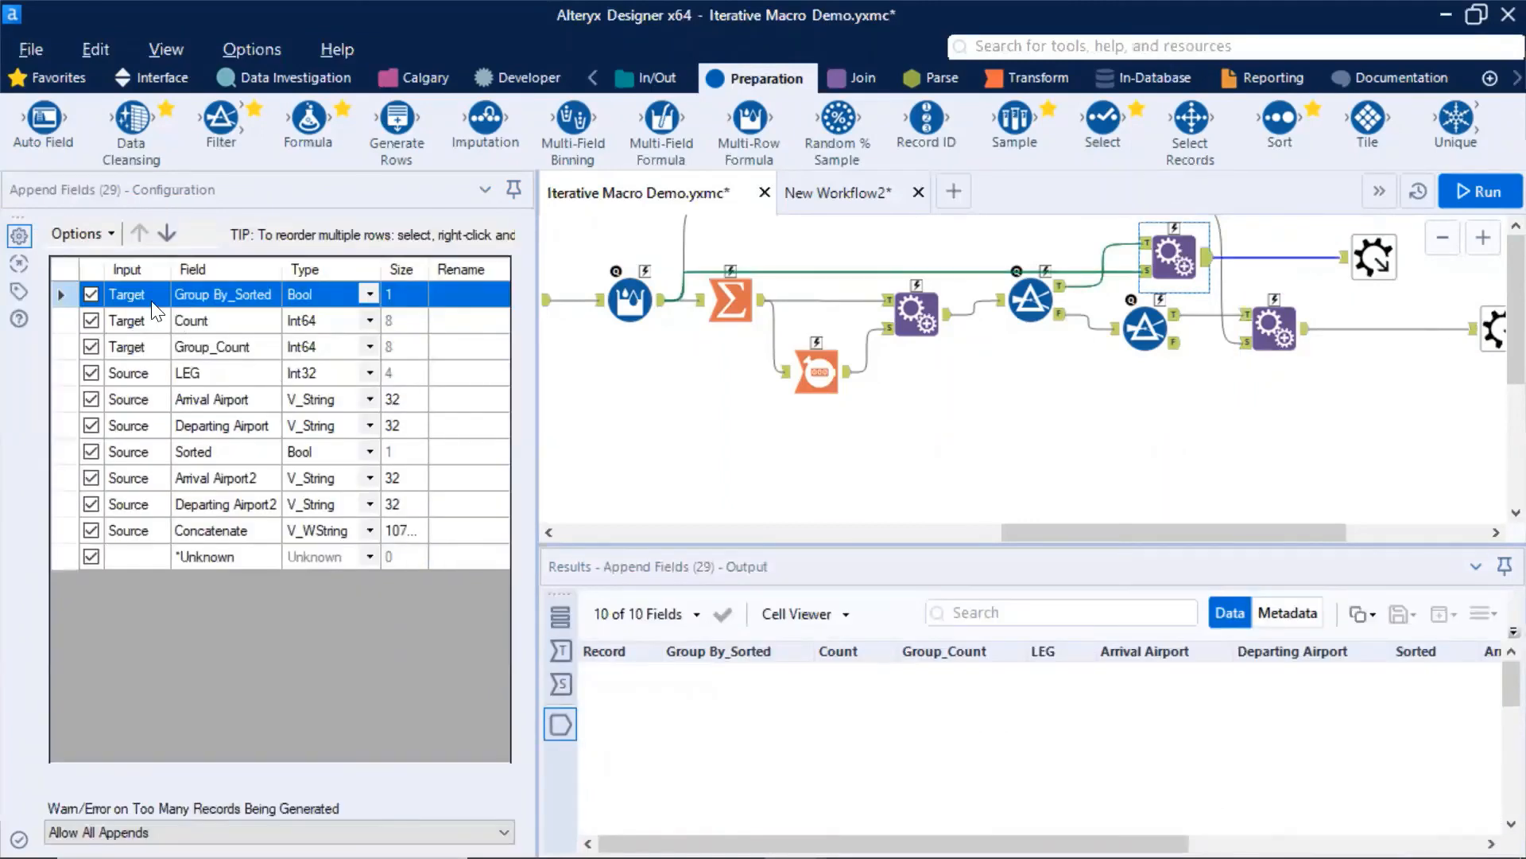
pyautogui.click(86, 292)
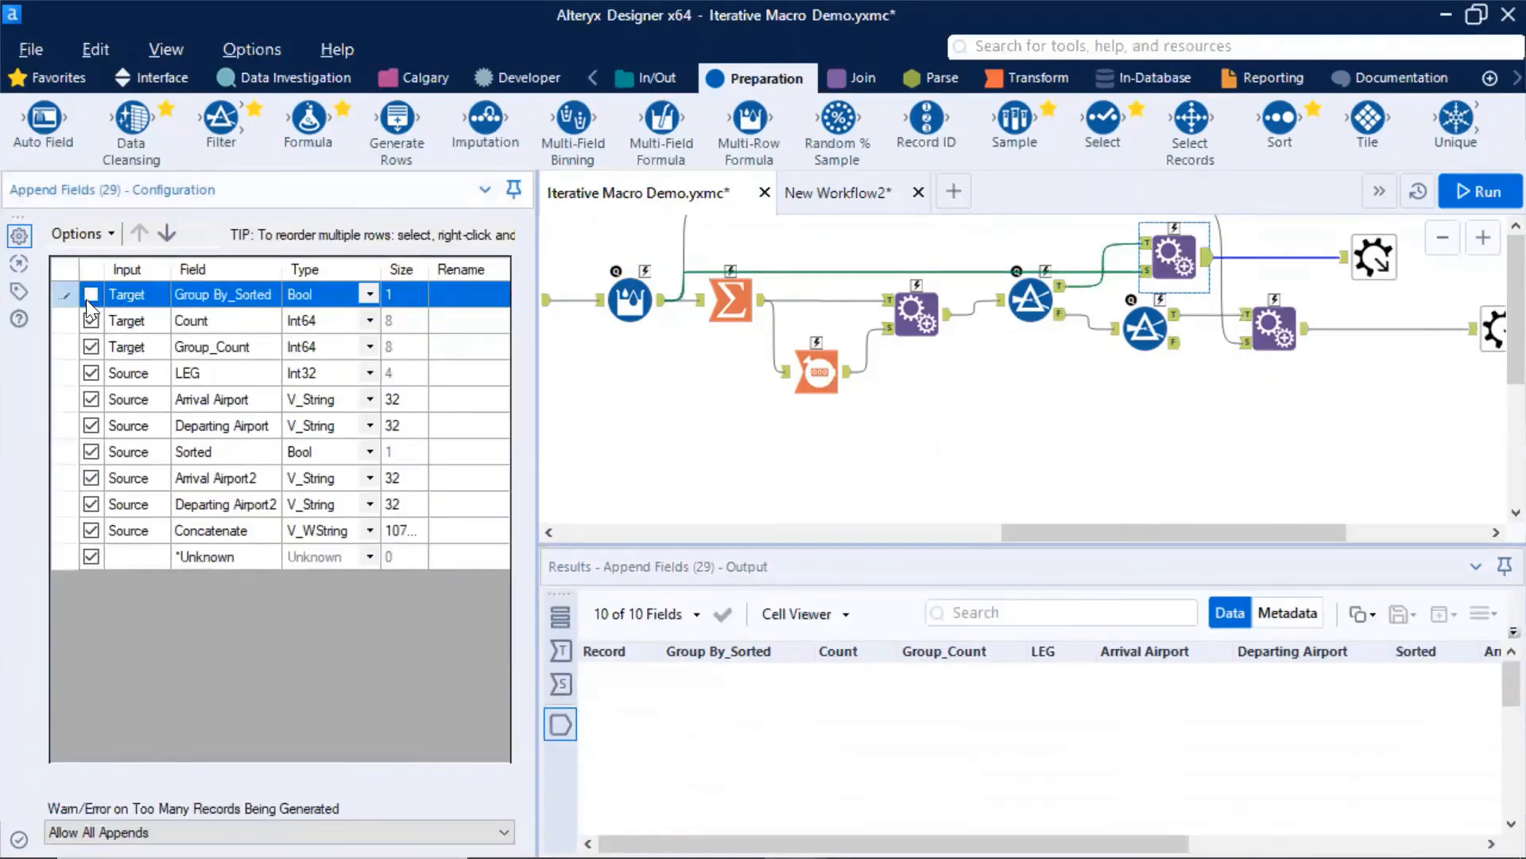
pyautogui.click(87, 318)
pyautogui.click(87, 344)
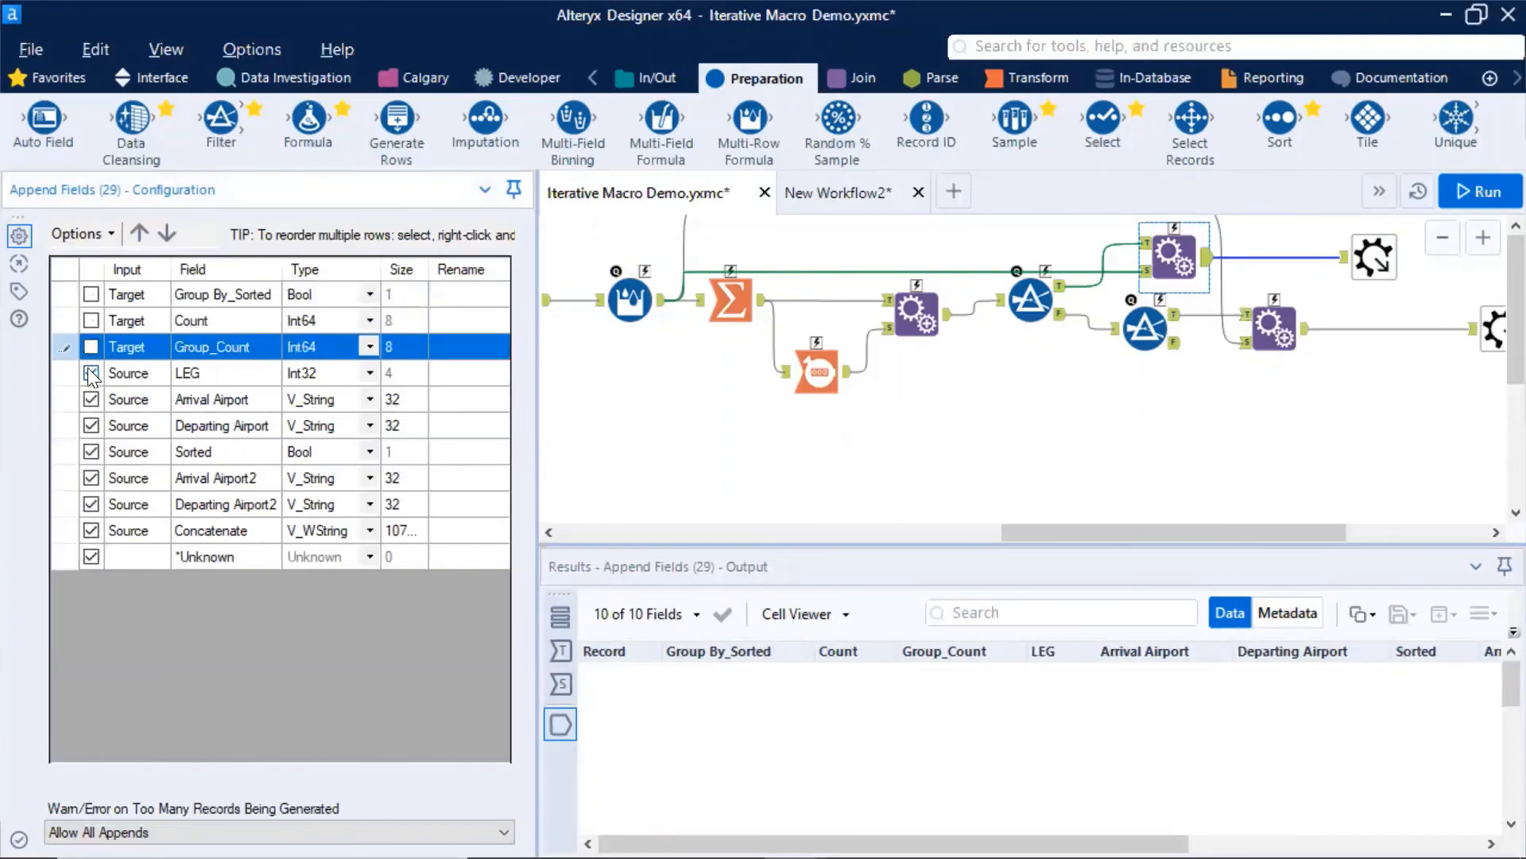
pyautogui.click(90, 373)
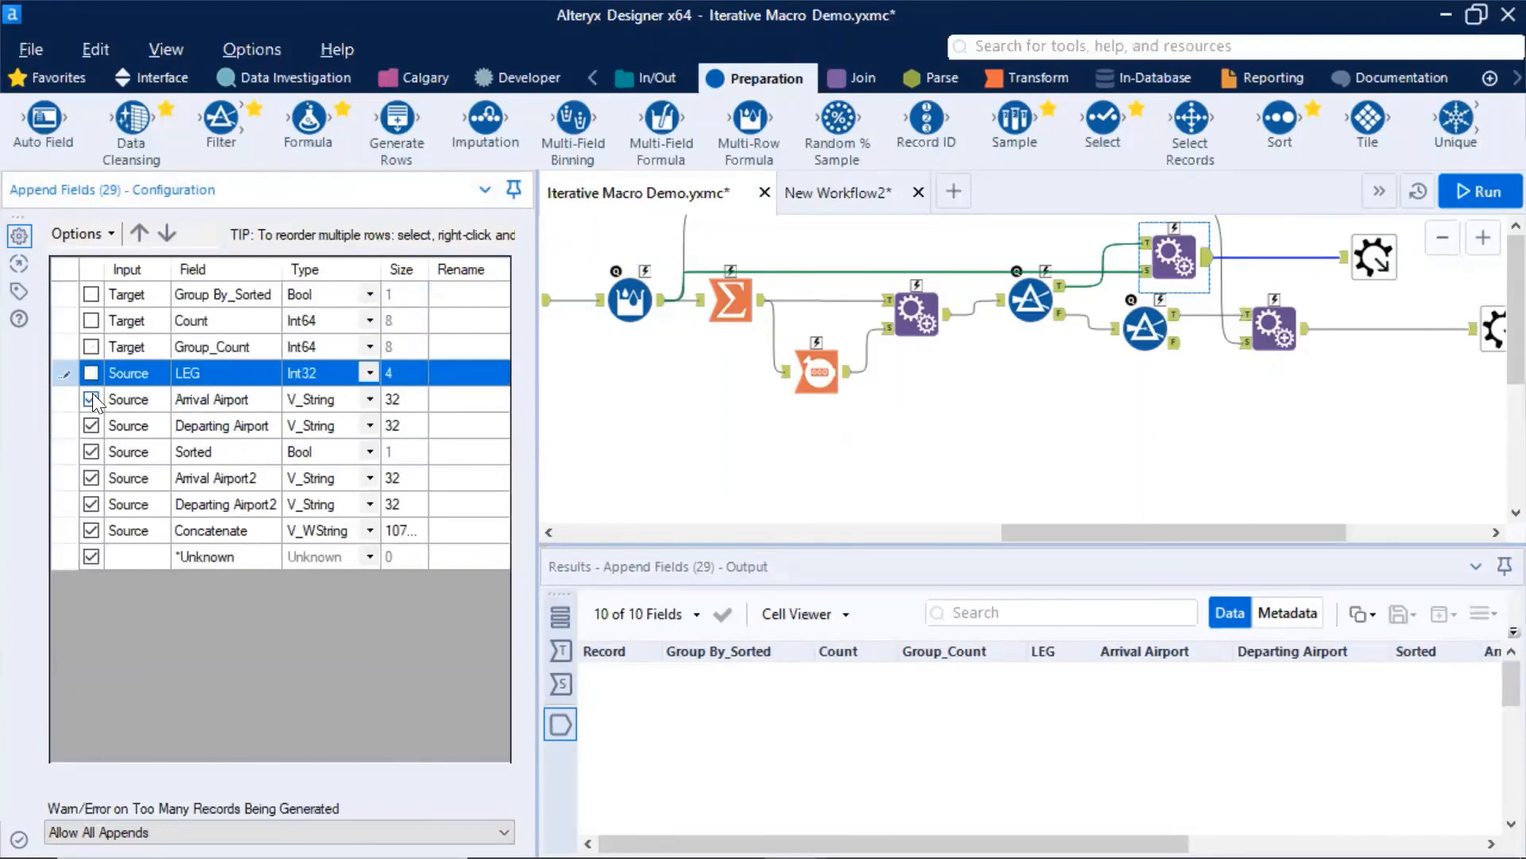
pyautogui.click(92, 450)
pyautogui.click(91, 477)
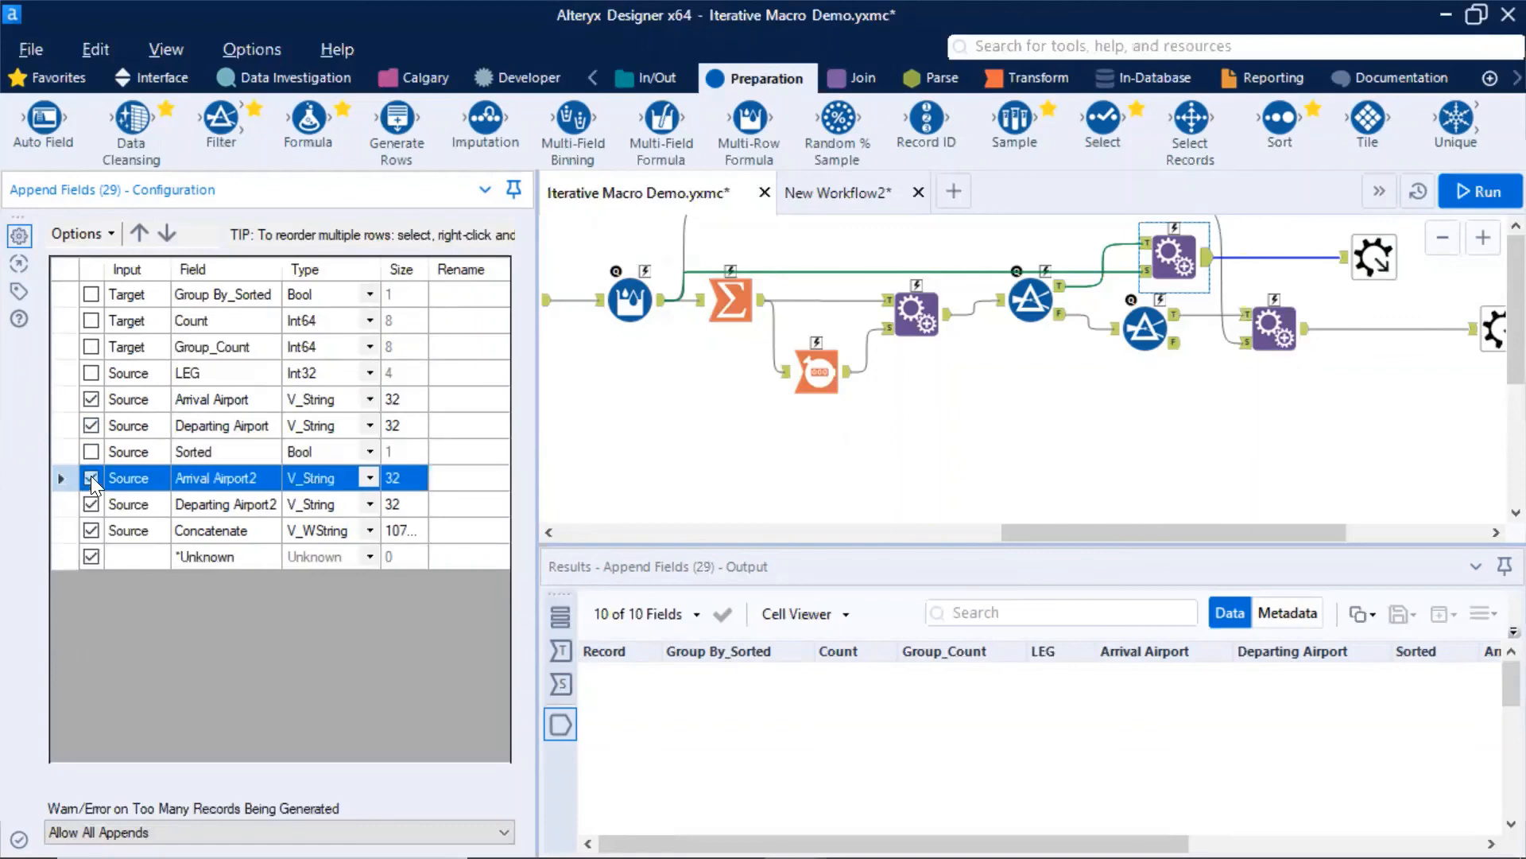
pyautogui.click(91, 503)
pyautogui.click(90, 530)
pyautogui.click(91, 555)
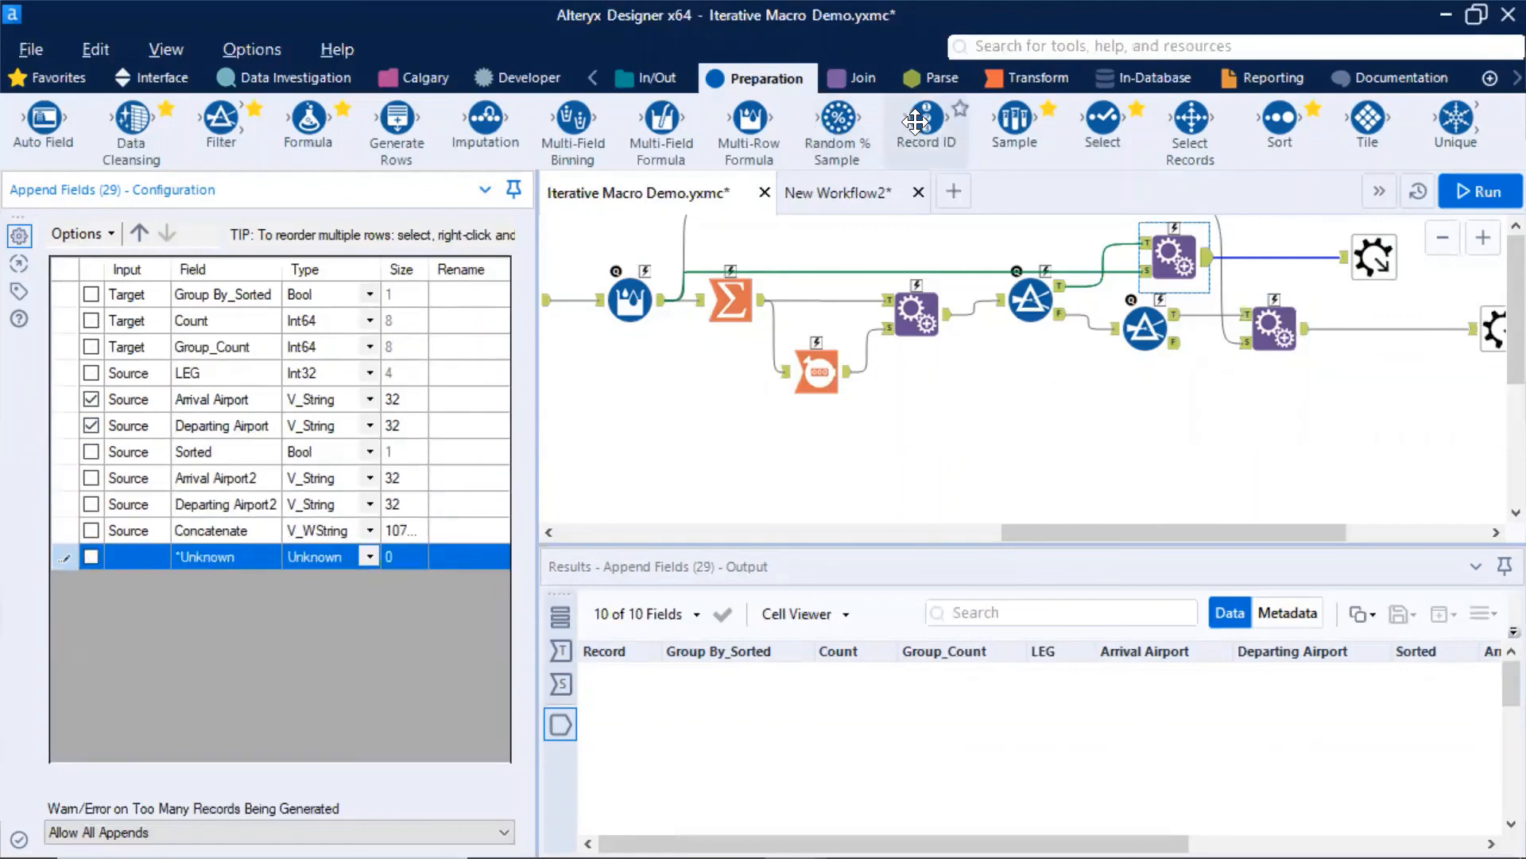
# Insert a Record ID tool between the upper Append Fields tool and its Macro Output, naming the new column LEG.
pyautogui.moveTo(926, 119); pyautogui.dragTo(1273, 255)
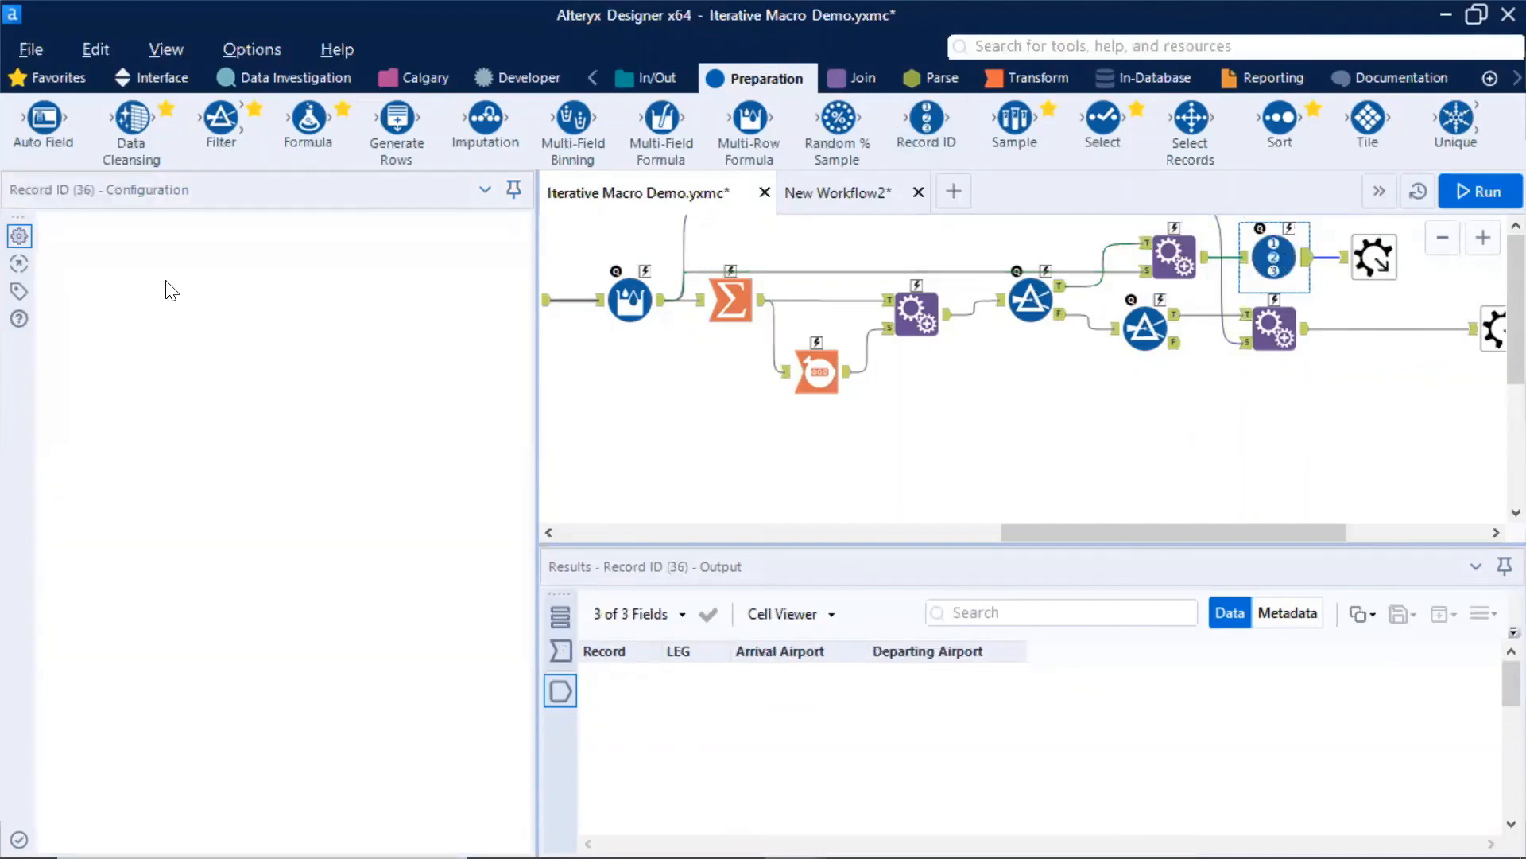
pyautogui.moveTo(136, 300); pyautogui.dragTo(4, 301)
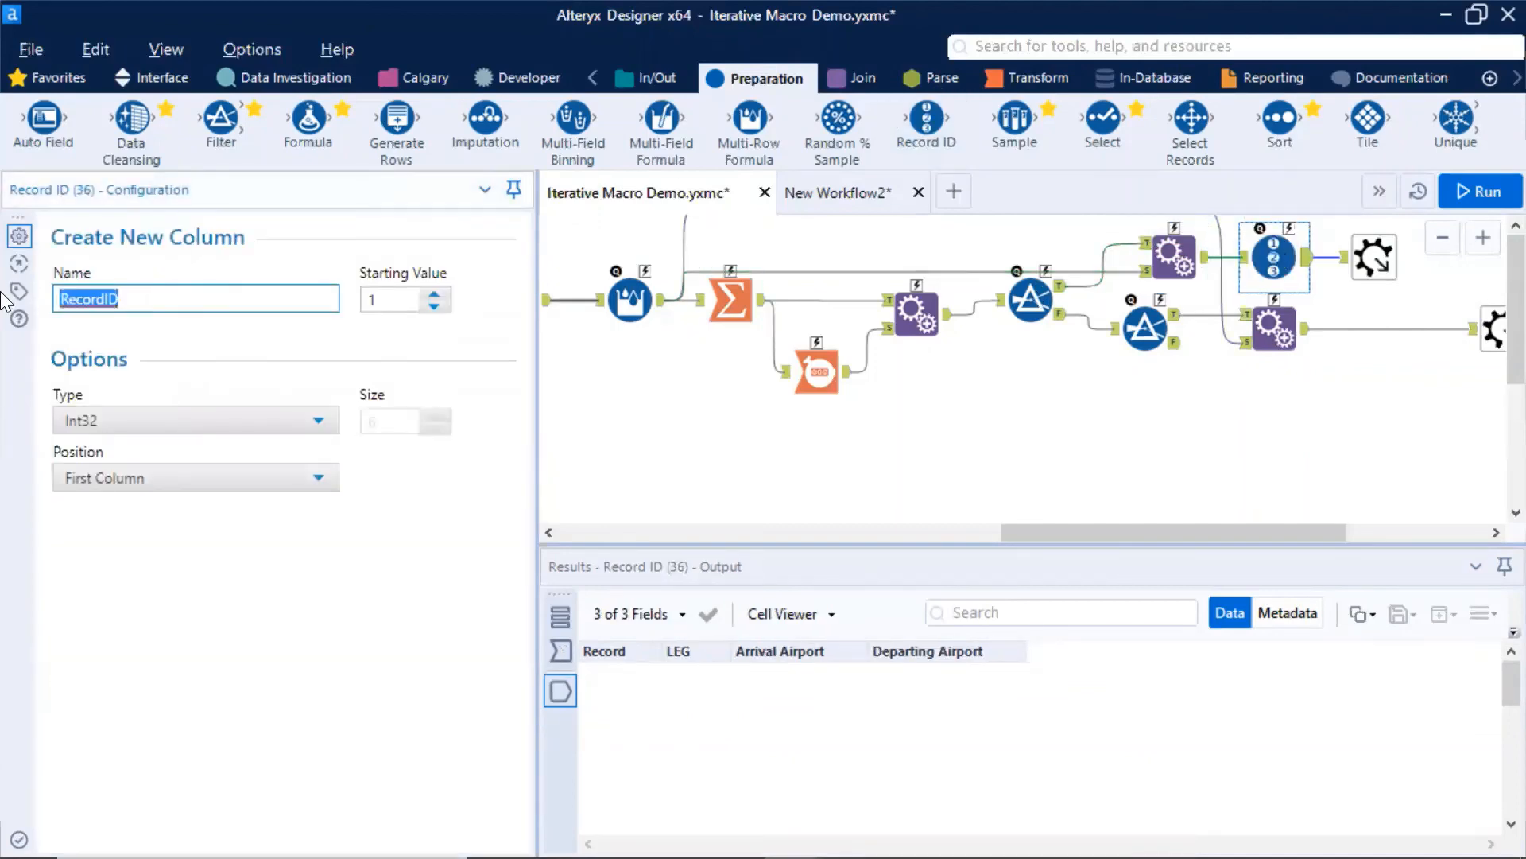
pyautogui.write('LEG')
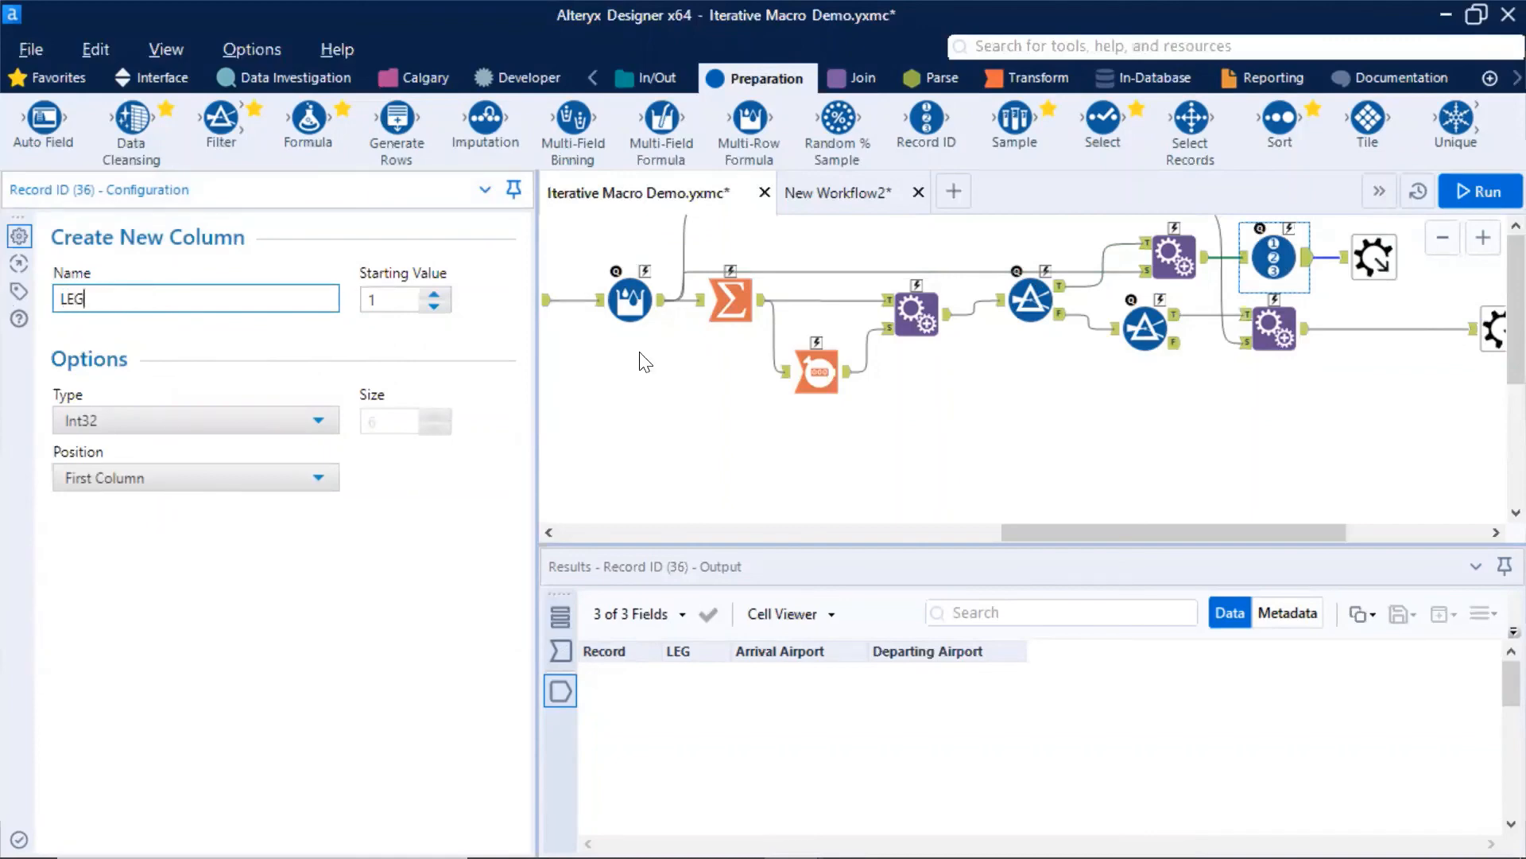
pyautogui.click(1130, 506)
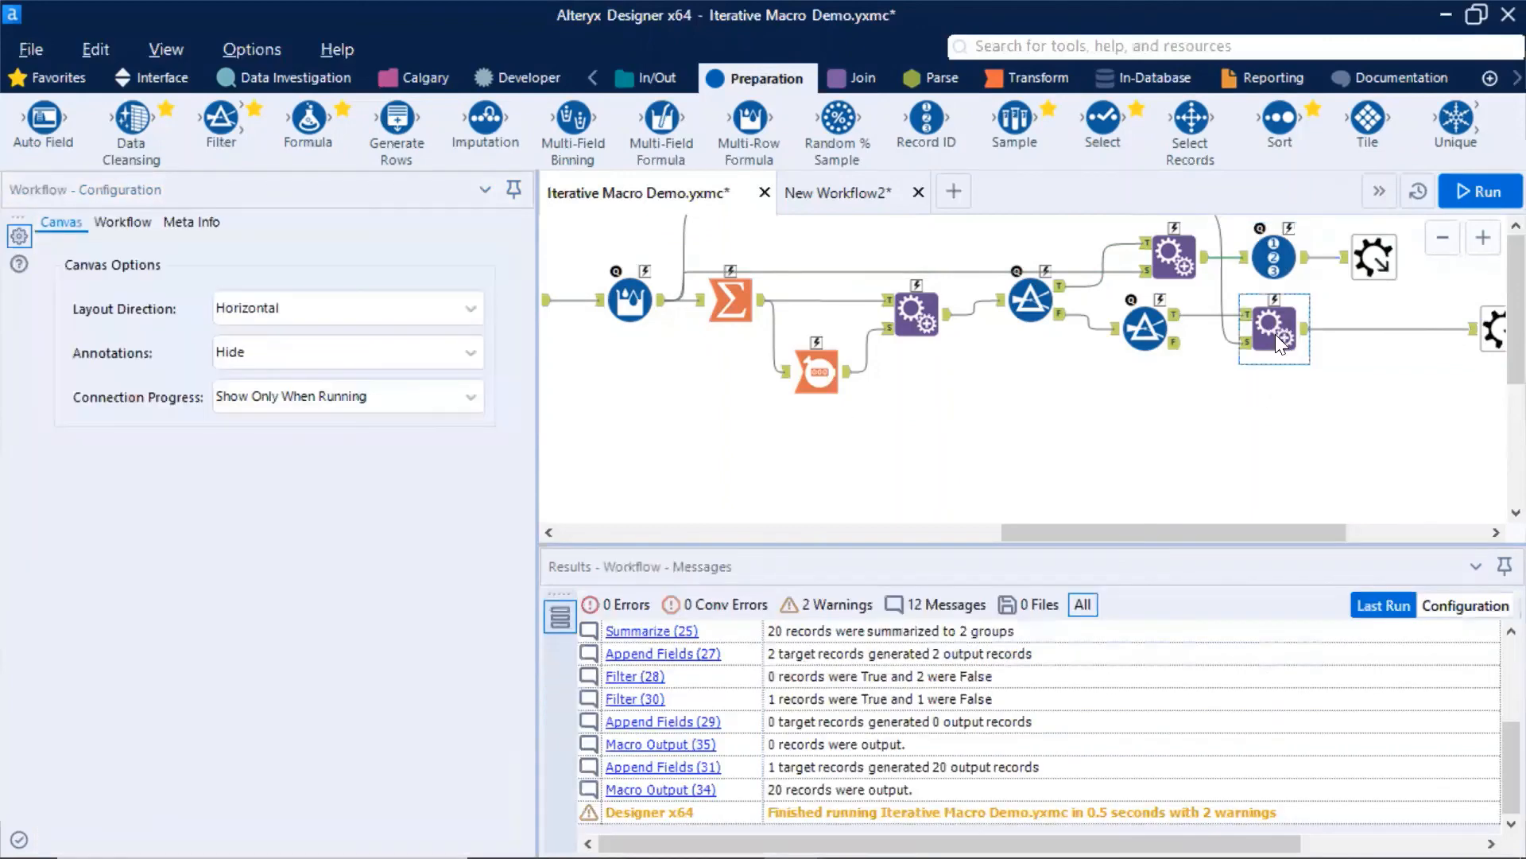
# In the lower Append Fields tool, deselect every field, including *Unknown, except Arrival Airport, Departing Airport and Sorted.
pyautogui.click(1275, 334)
pyautogui.click(89, 294)
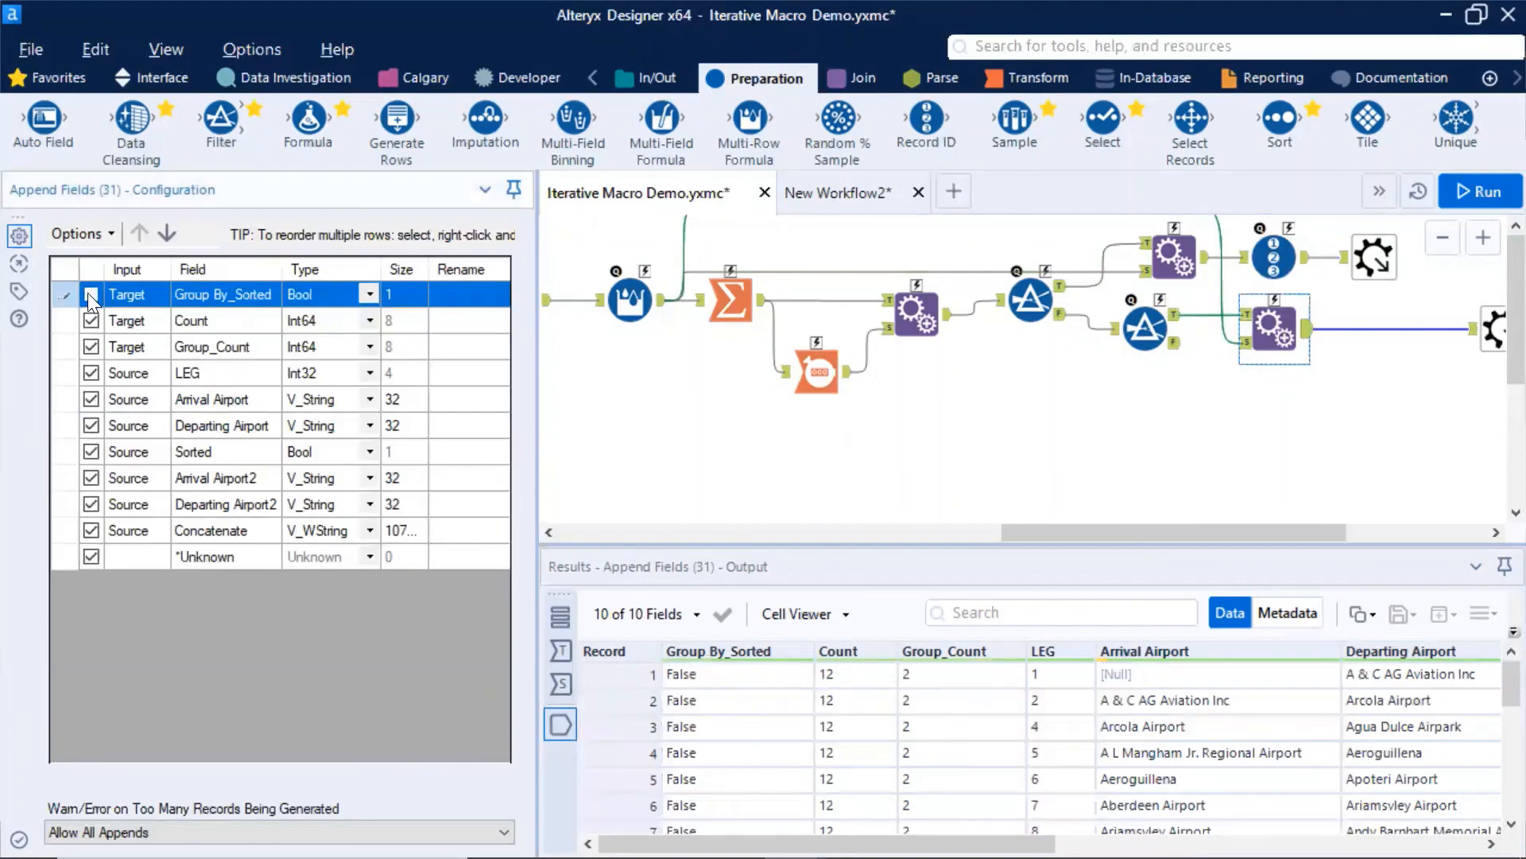
pyautogui.click(90, 321)
pyautogui.click(90, 345)
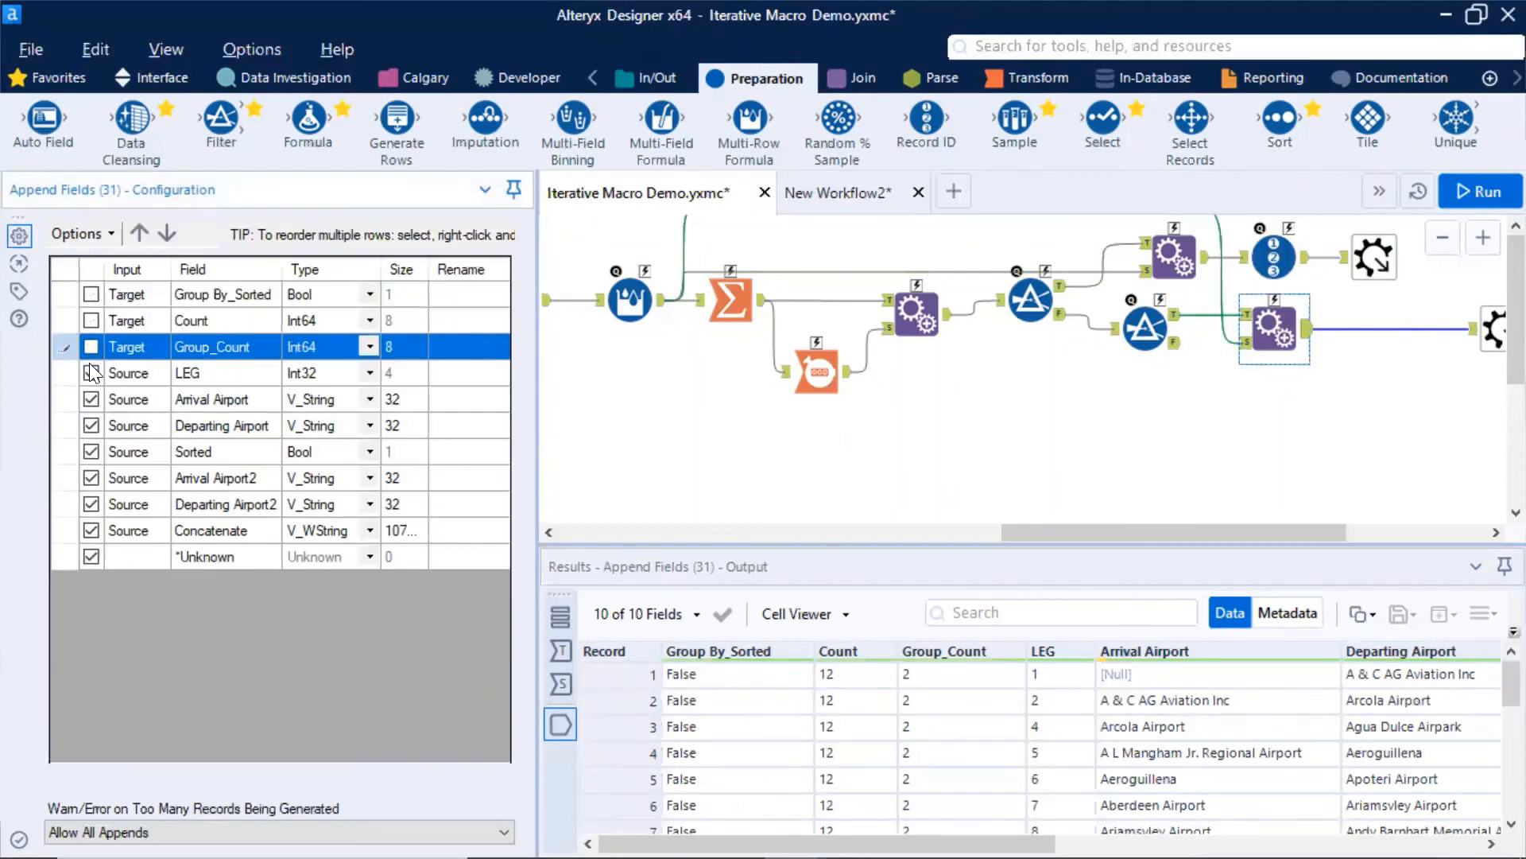
pyautogui.click(89, 367)
pyautogui.click(89, 372)
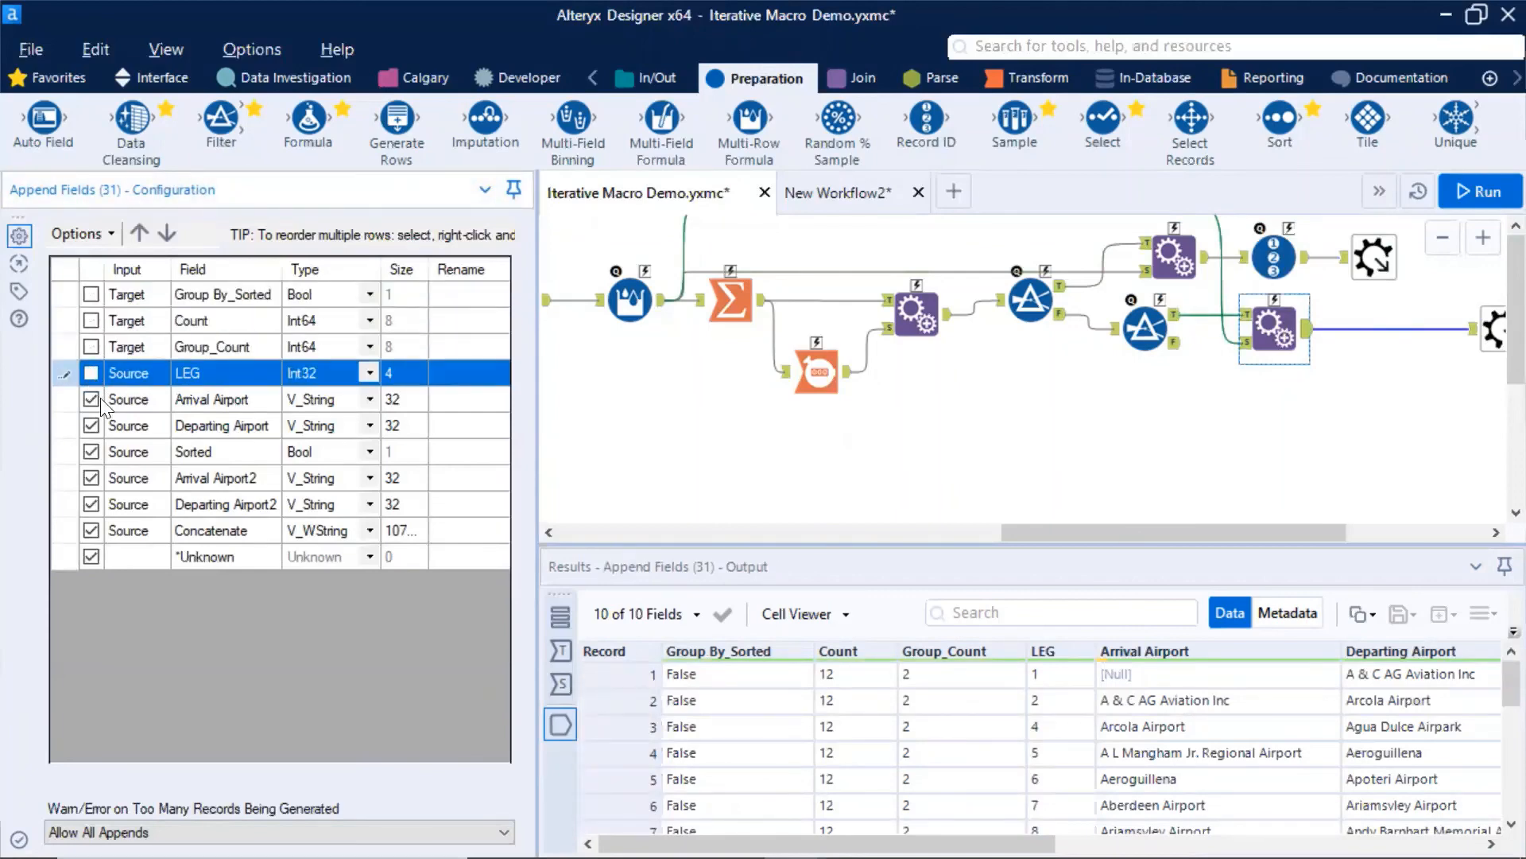
pyautogui.click(91, 477)
pyautogui.click(89, 500)
pyautogui.click(89, 530)
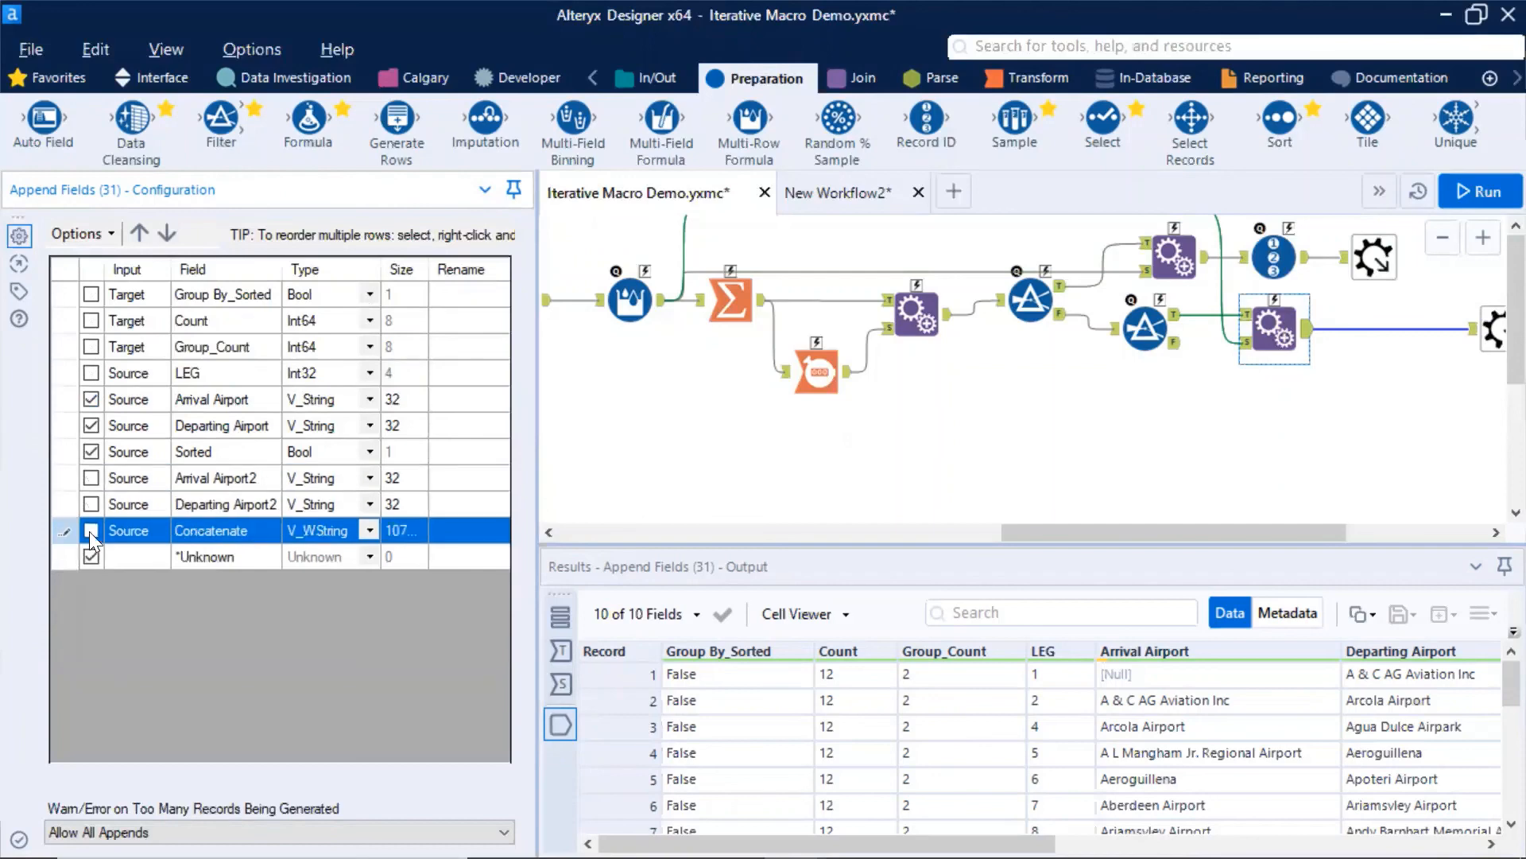
pyautogui.click(90, 558)
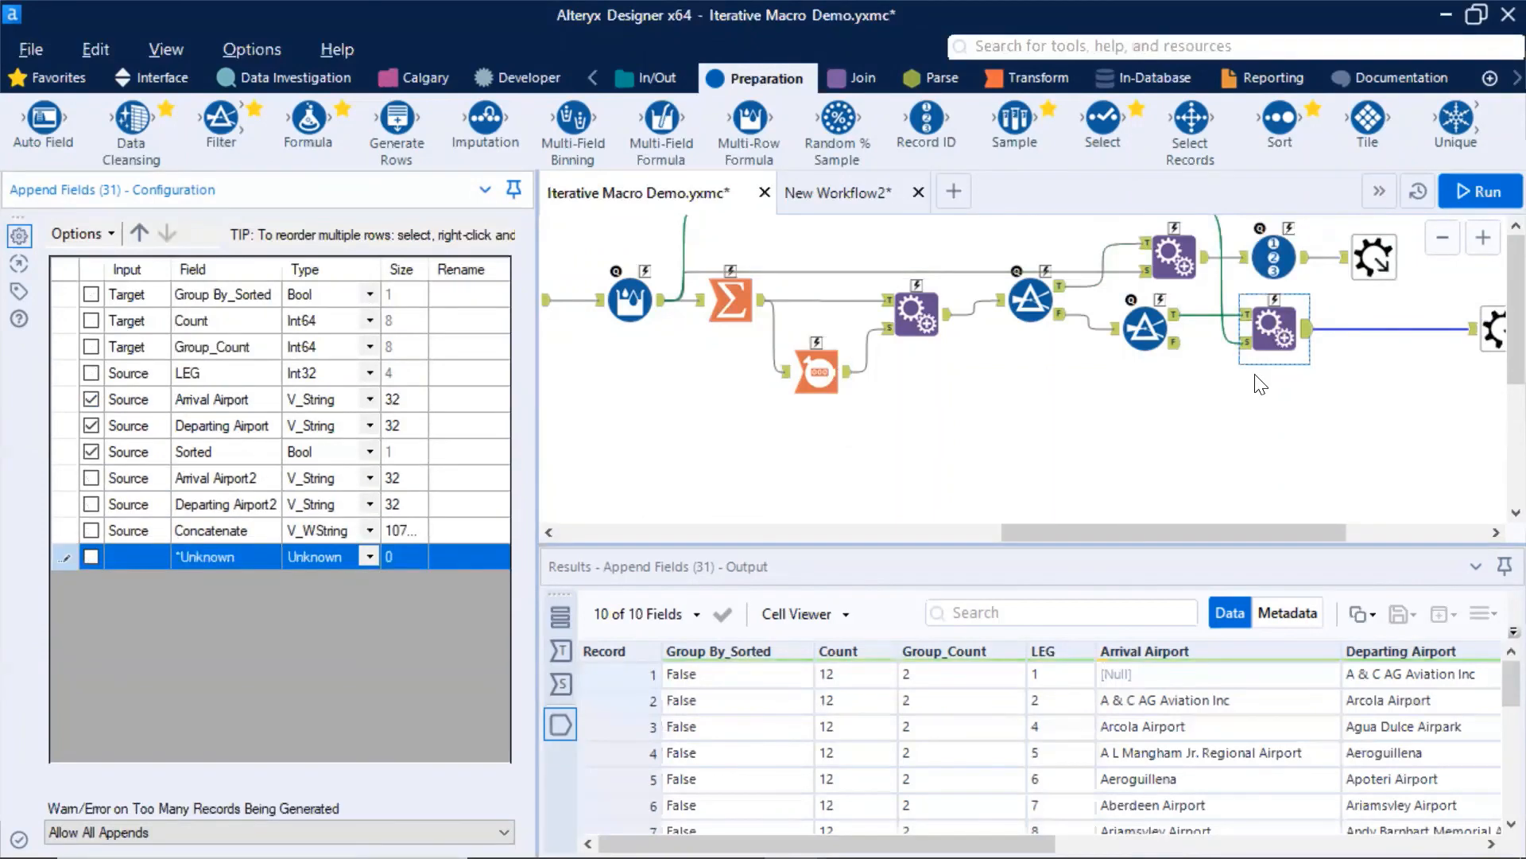
pyautogui.click(1275, 325)
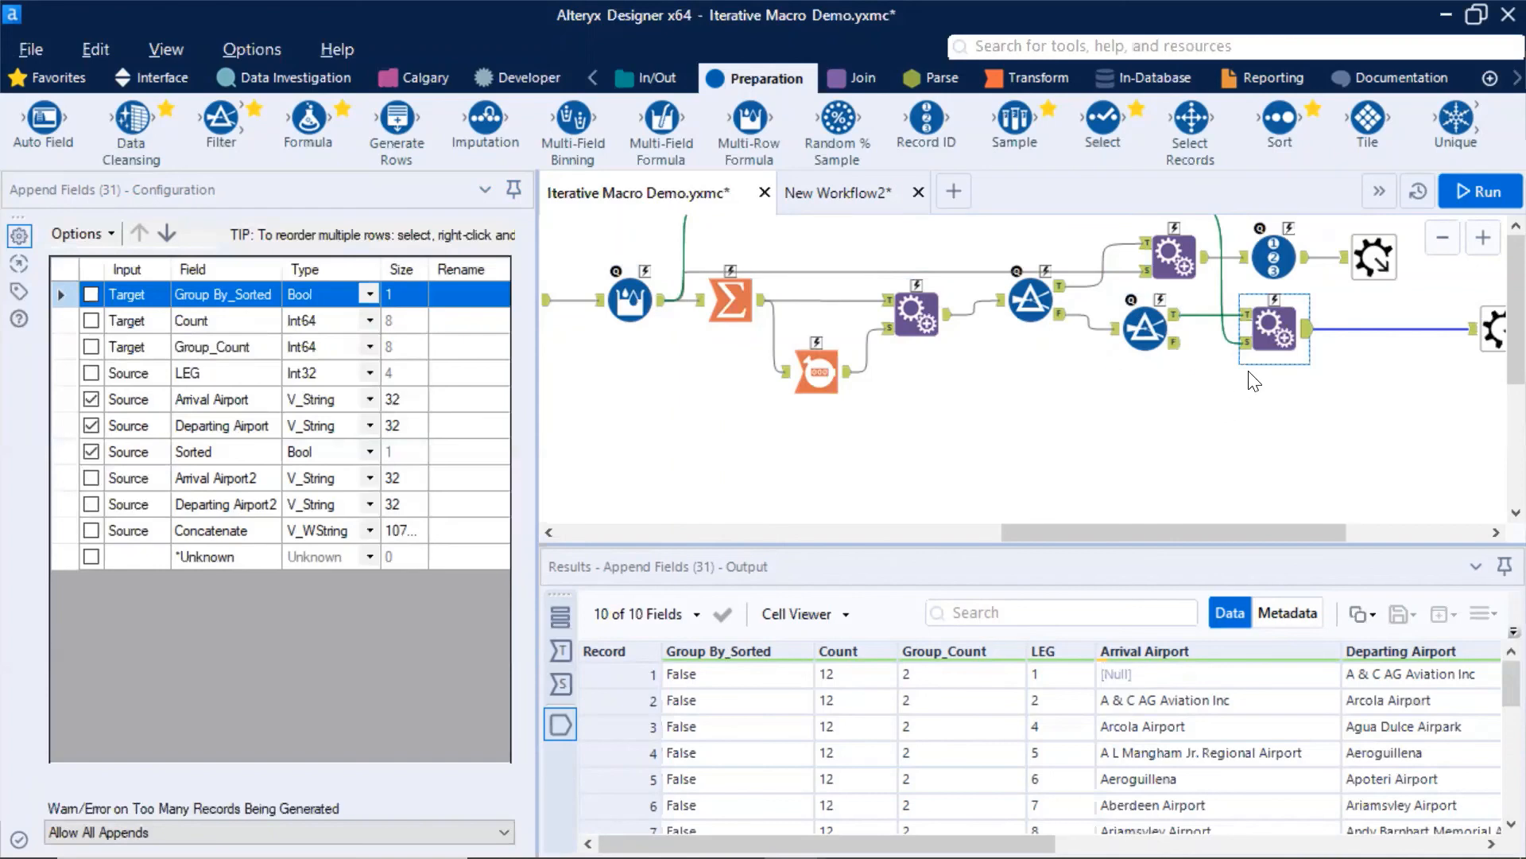
# Run the Iterative Macro Demo macro with the revised branches and dismiss the completion message.
pyautogui.click(992, 467)
pyautogui.hotkey('ctrl', 'r')
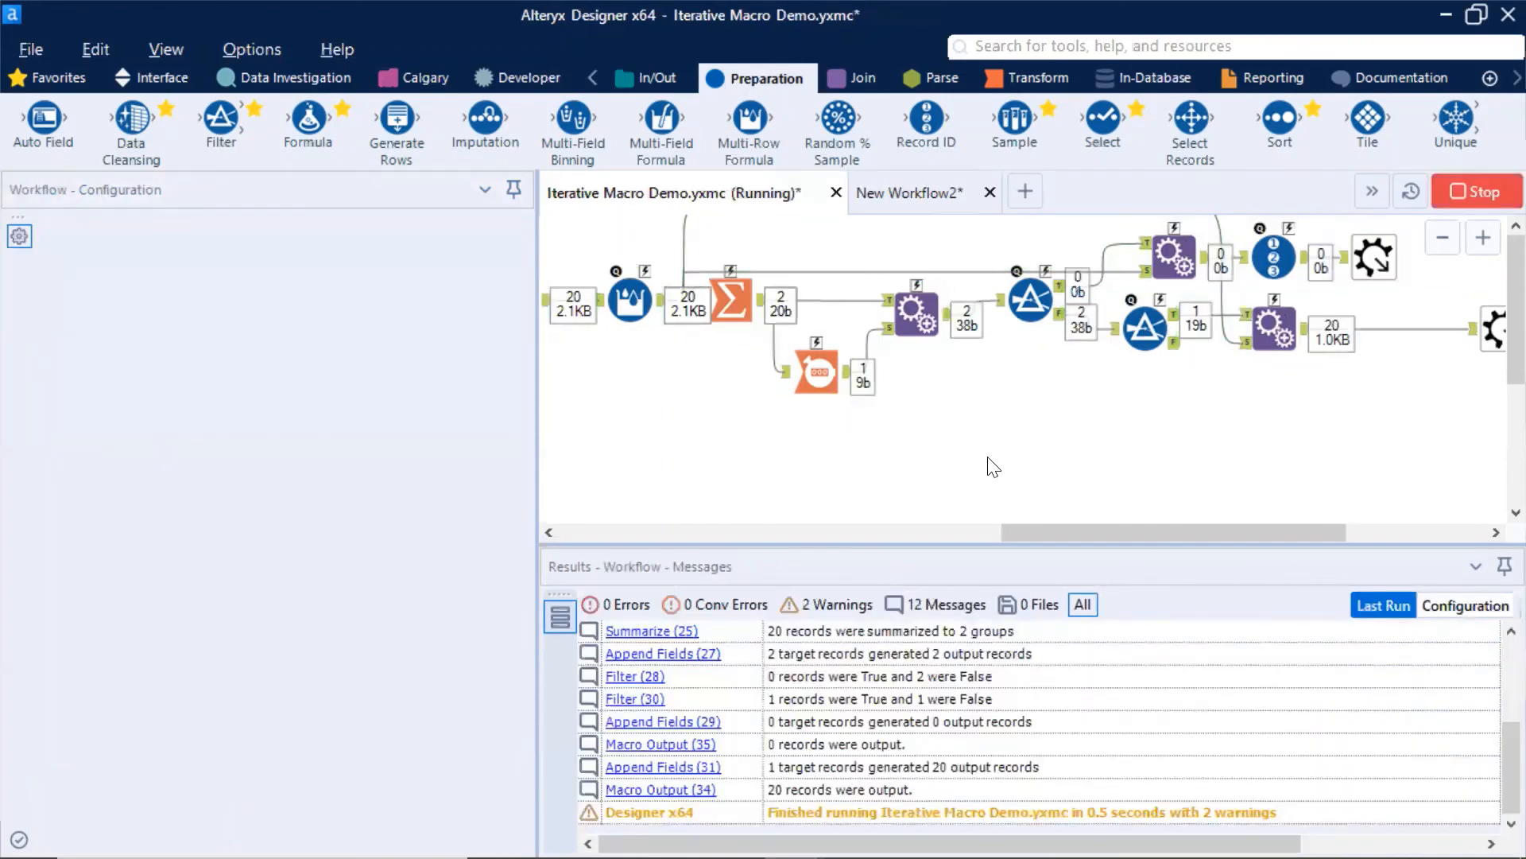
pyautogui.click(973, 525)
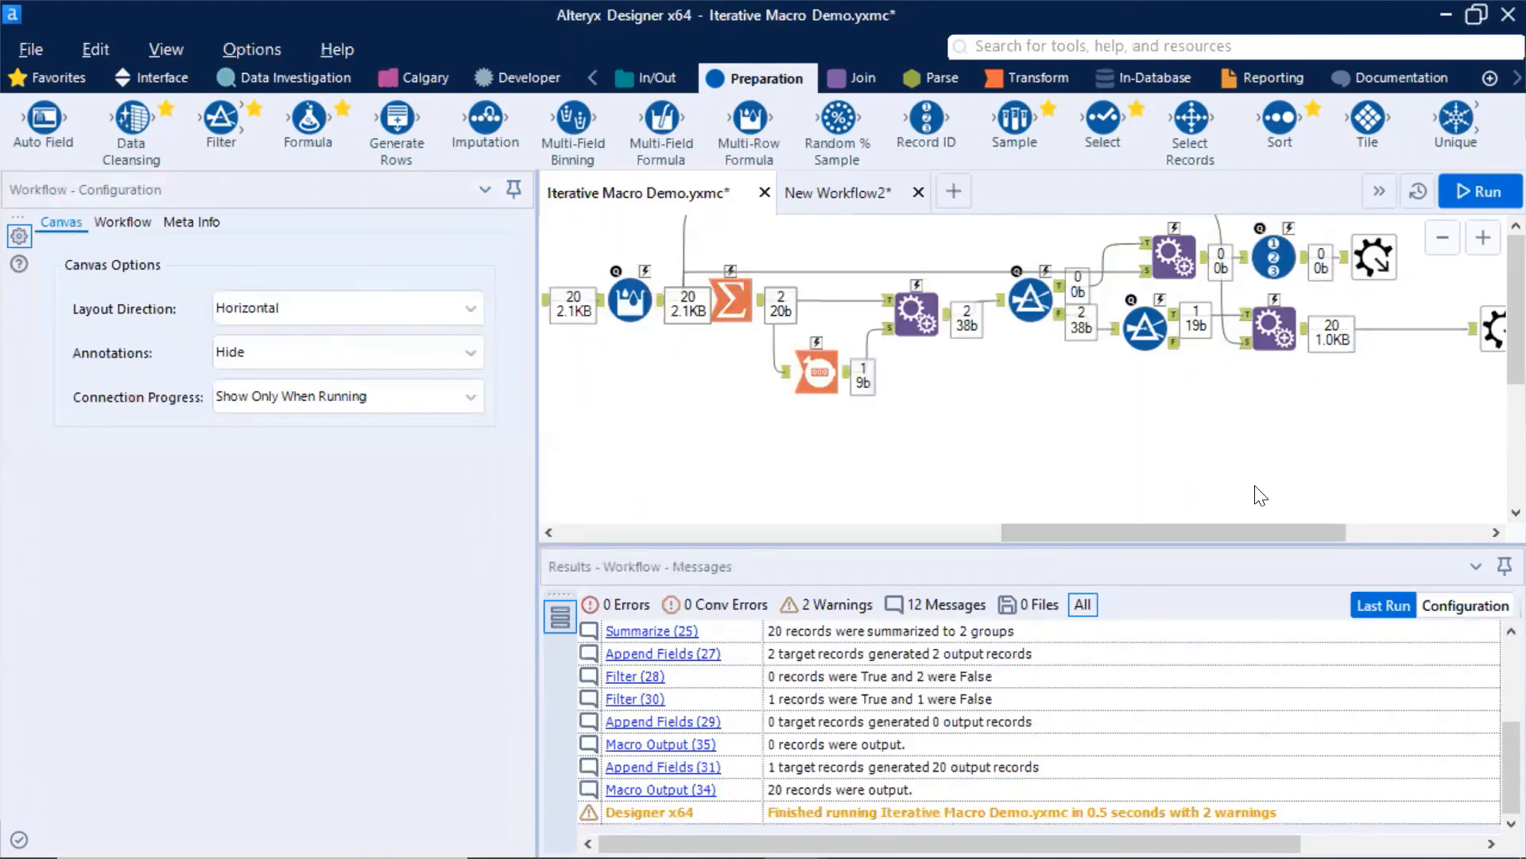
# Switch to New Workflow2 and run it to test the updated macro.
pyautogui.click(854, 191)
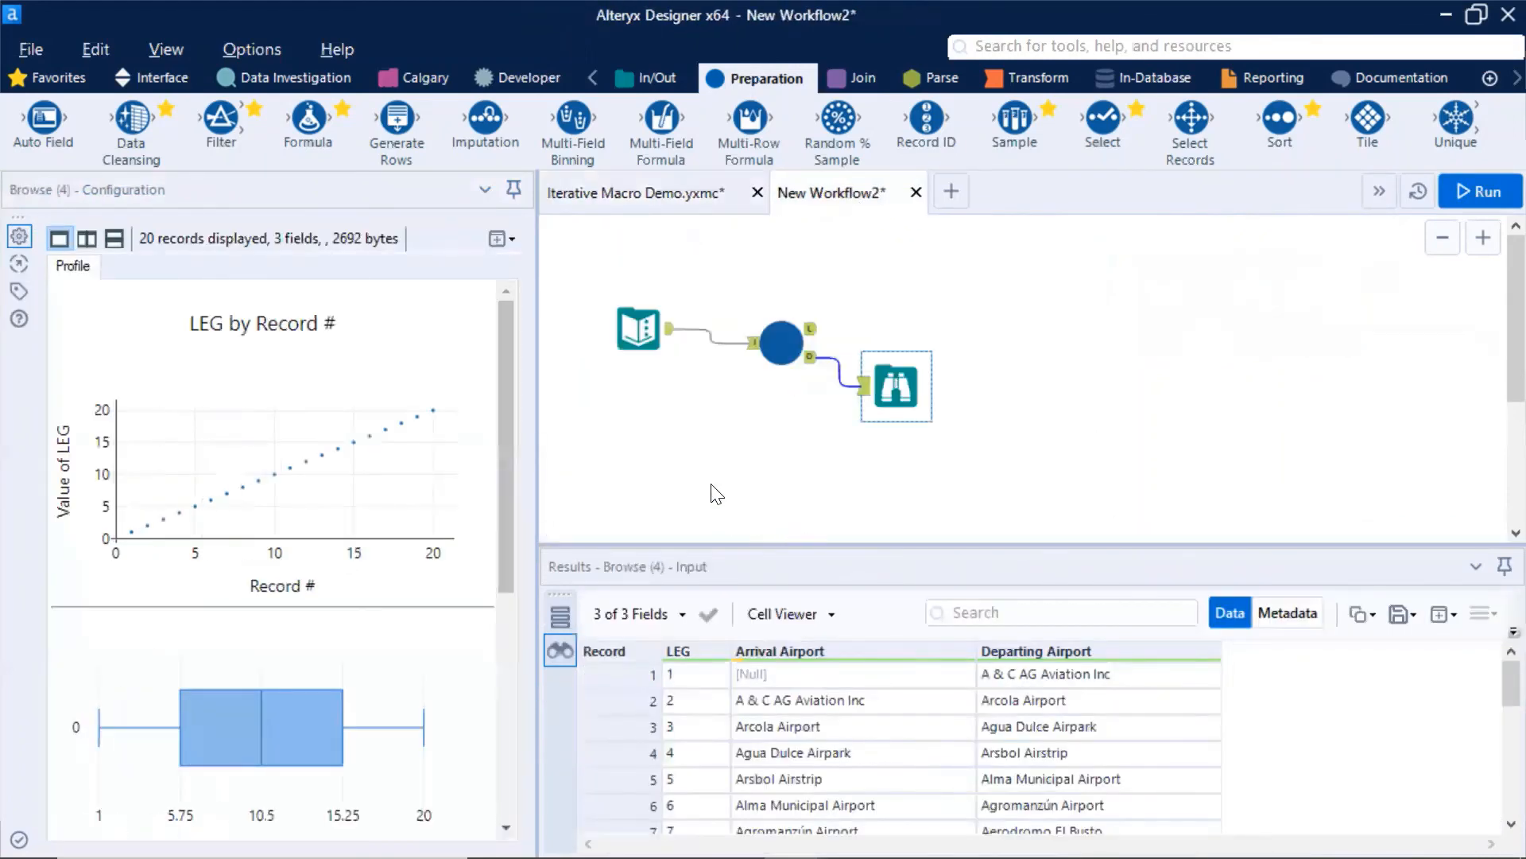
pyautogui.click(806, 449)
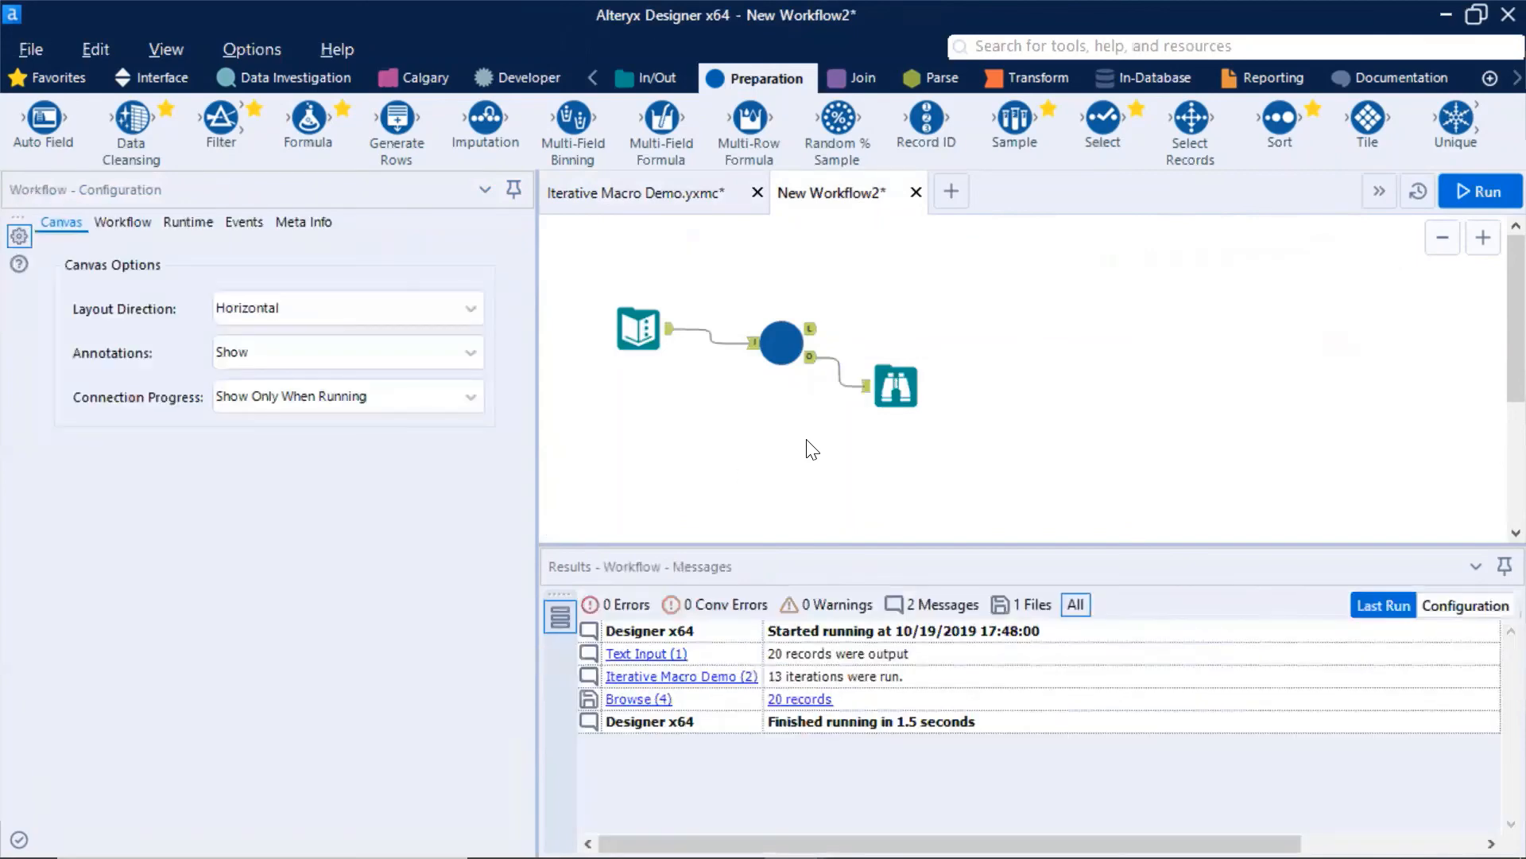
pyautogui.click(1465, 196)
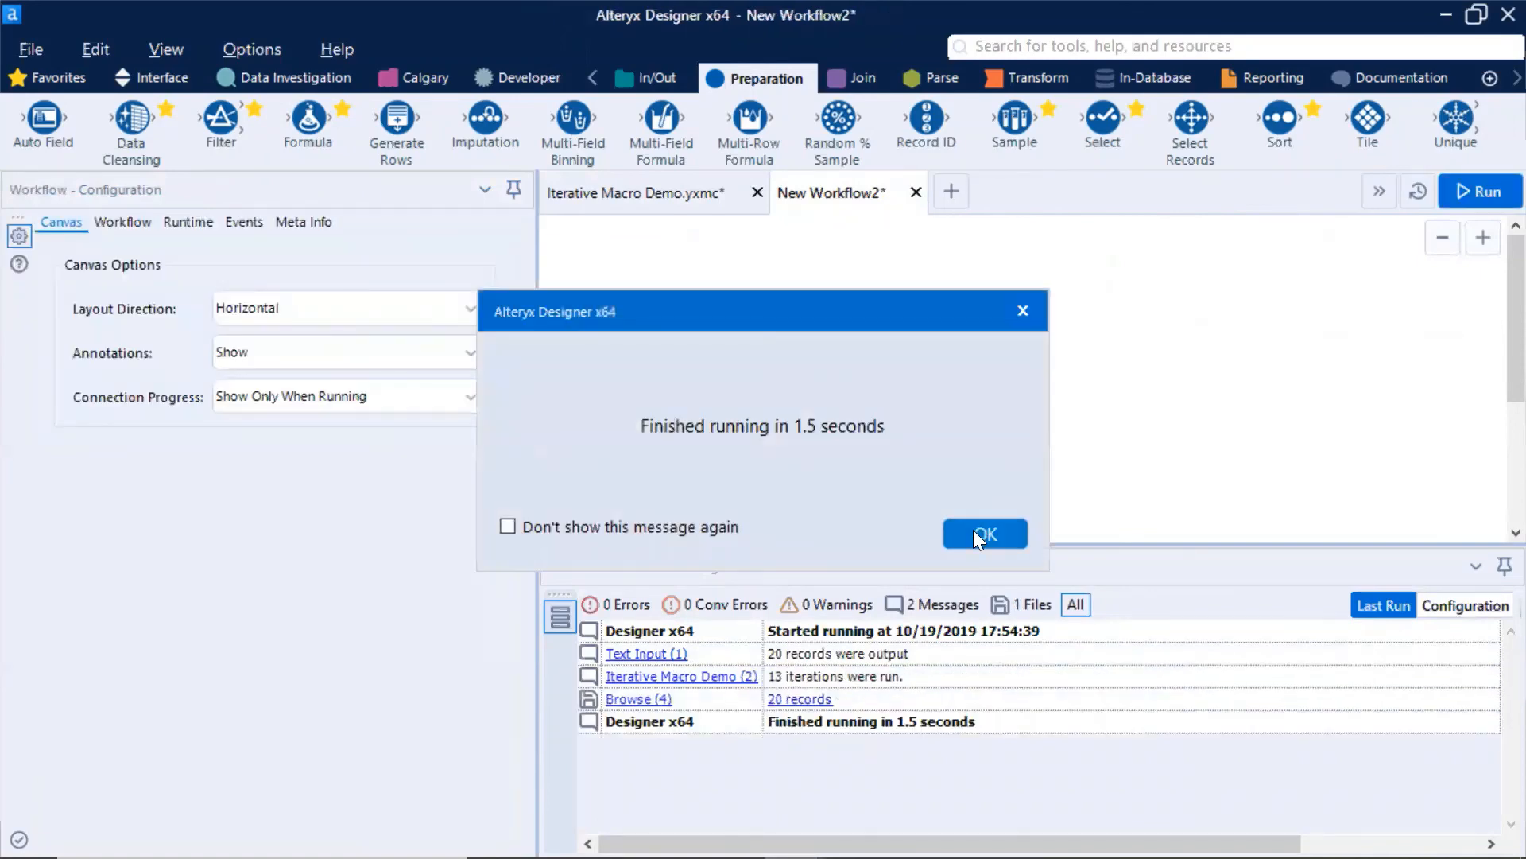
# Dismiss the completion message and review the Browse tool's output records through to the last flight leg.
pyautogui.click(978, 531)
pyautogui.click(896, 387)
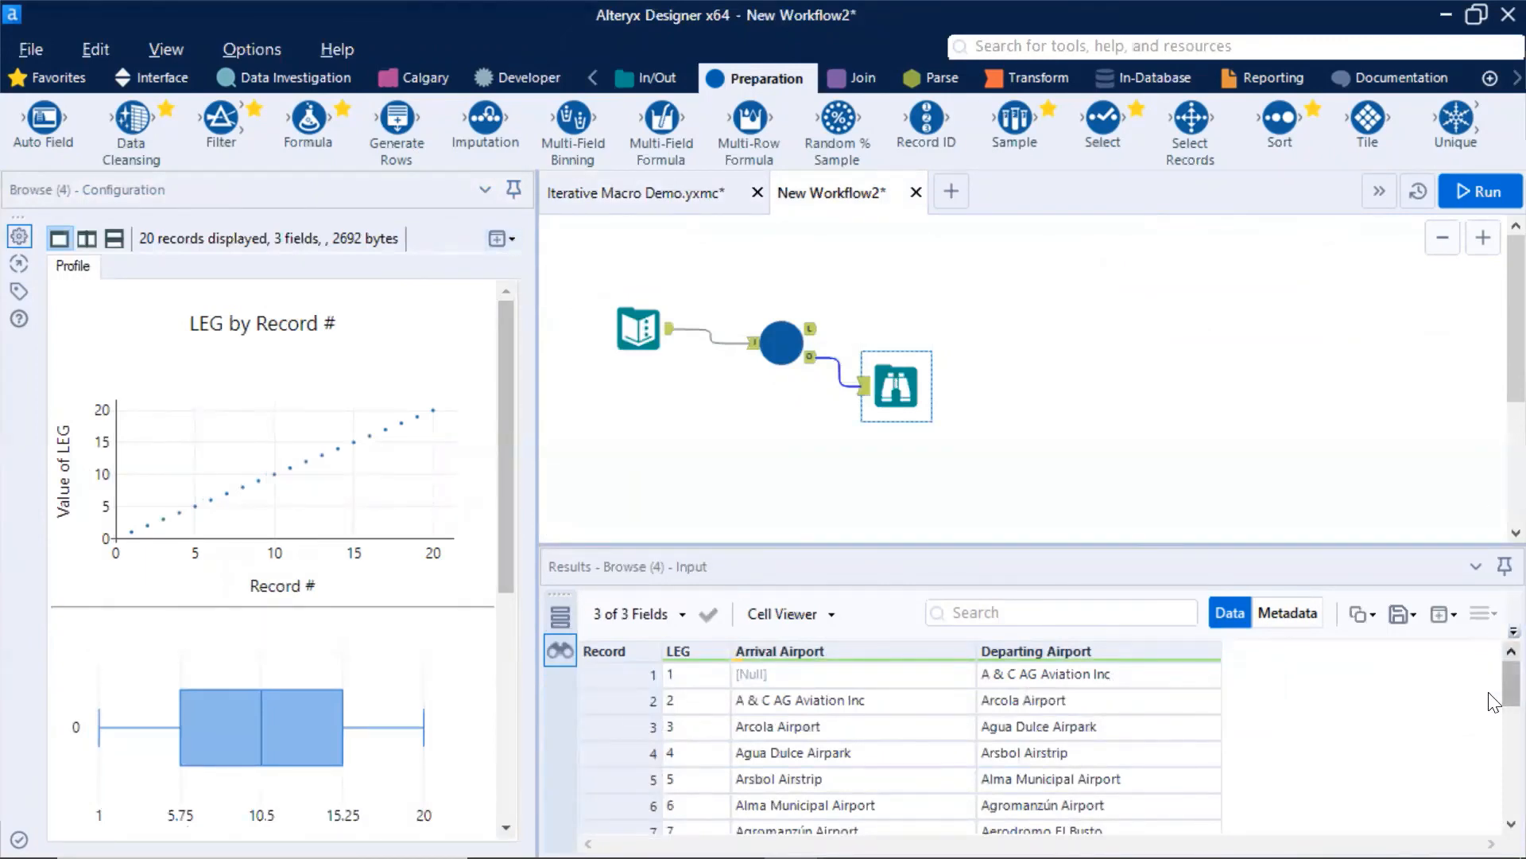
pyautogui.moveTo(1492, 697); pyautogui.dragTo(1492, 804)
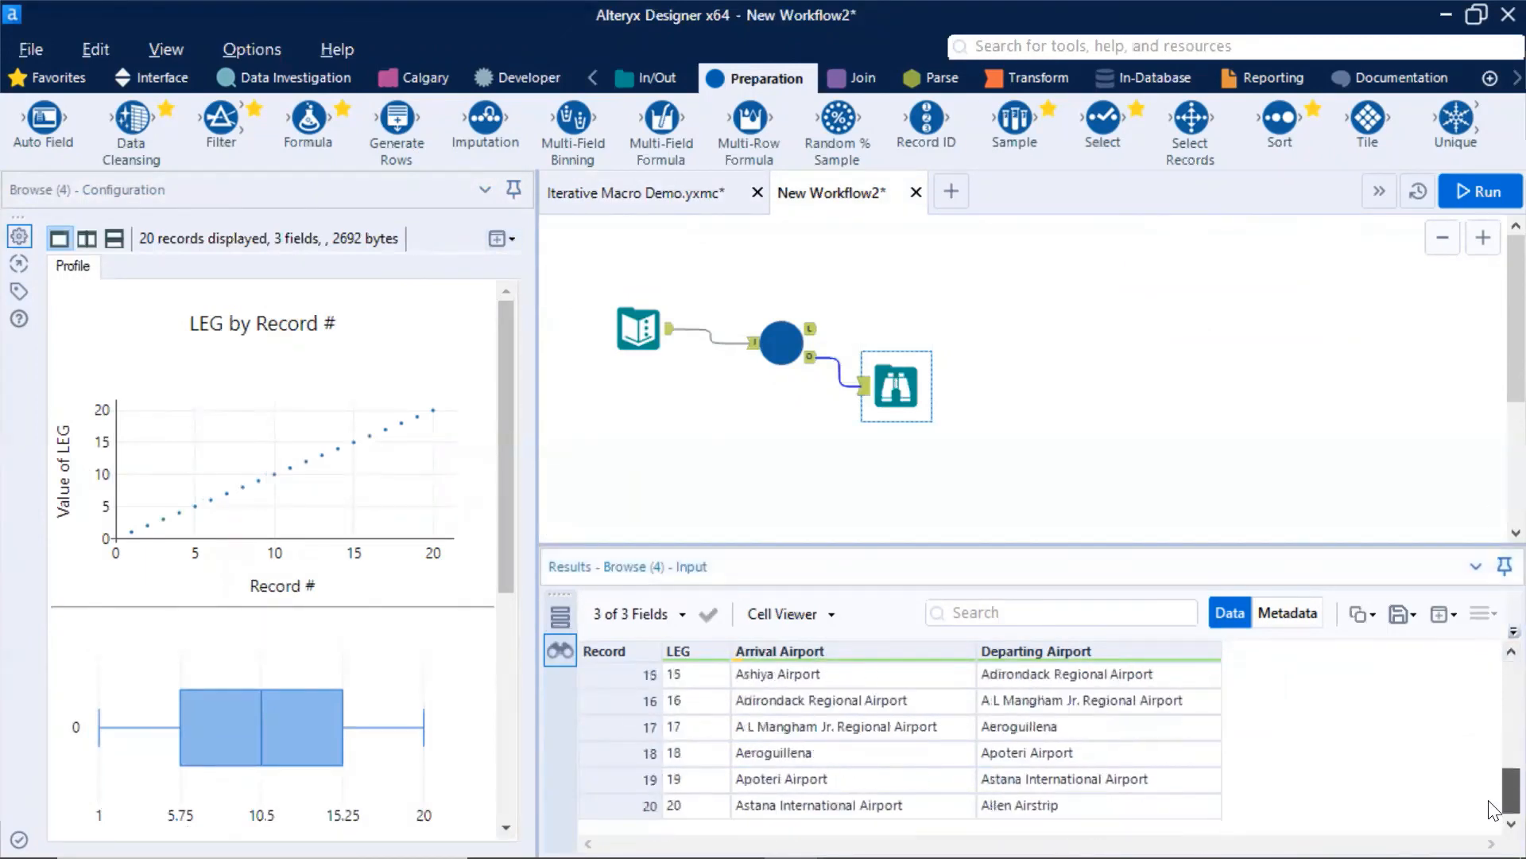
# Examine the Browse output as a full table in a separate maximized window, close that window and deselect the Browse tool.
pyautogui.click(511, 239)
pyautogui.click(465, 266)
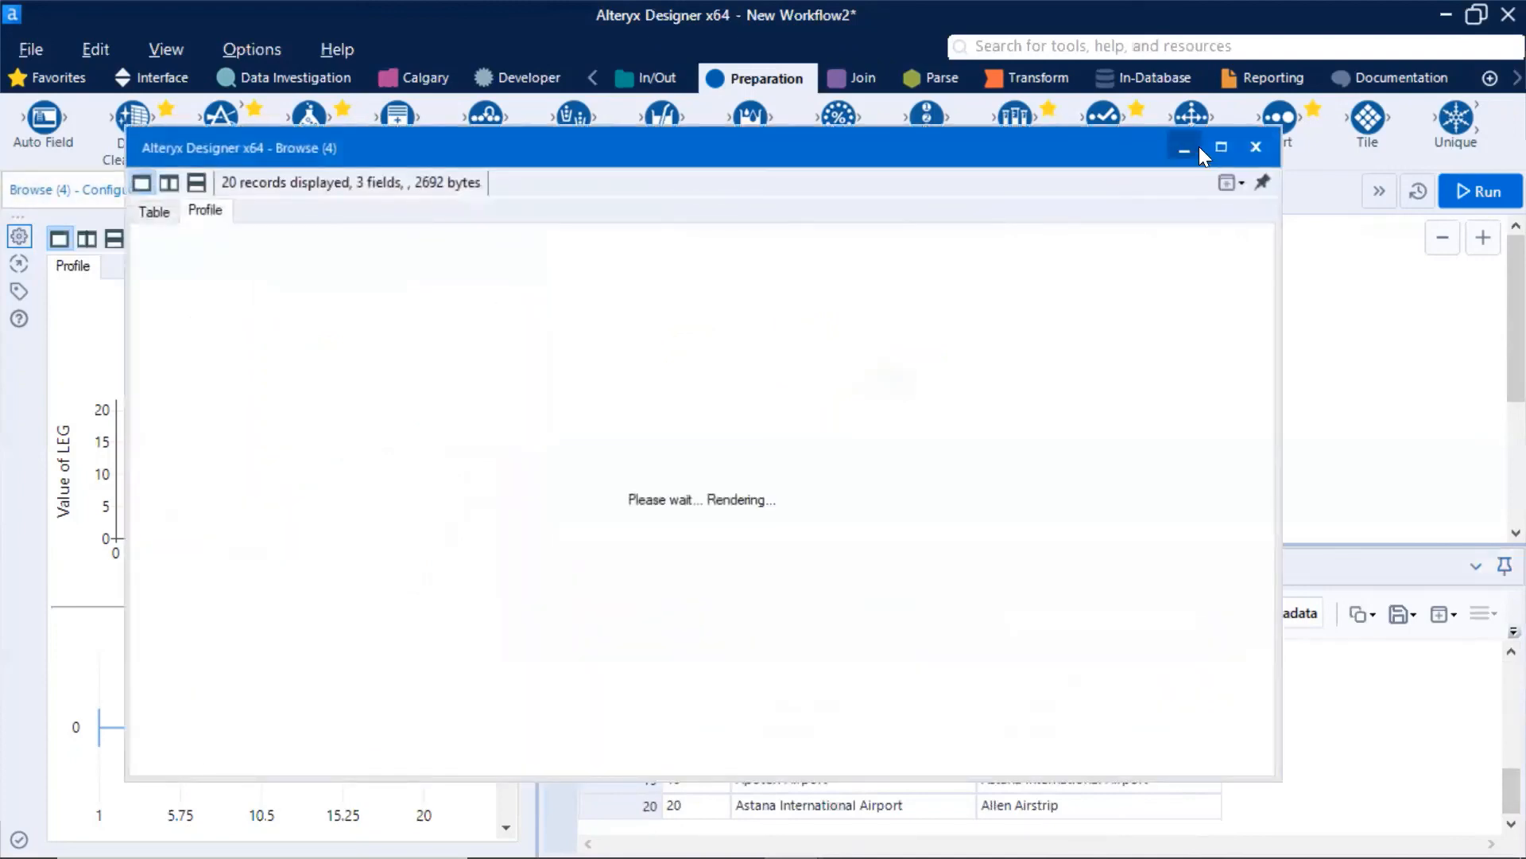
pyautogui.click(1223, 146)
pyautogui.click(26, 81)
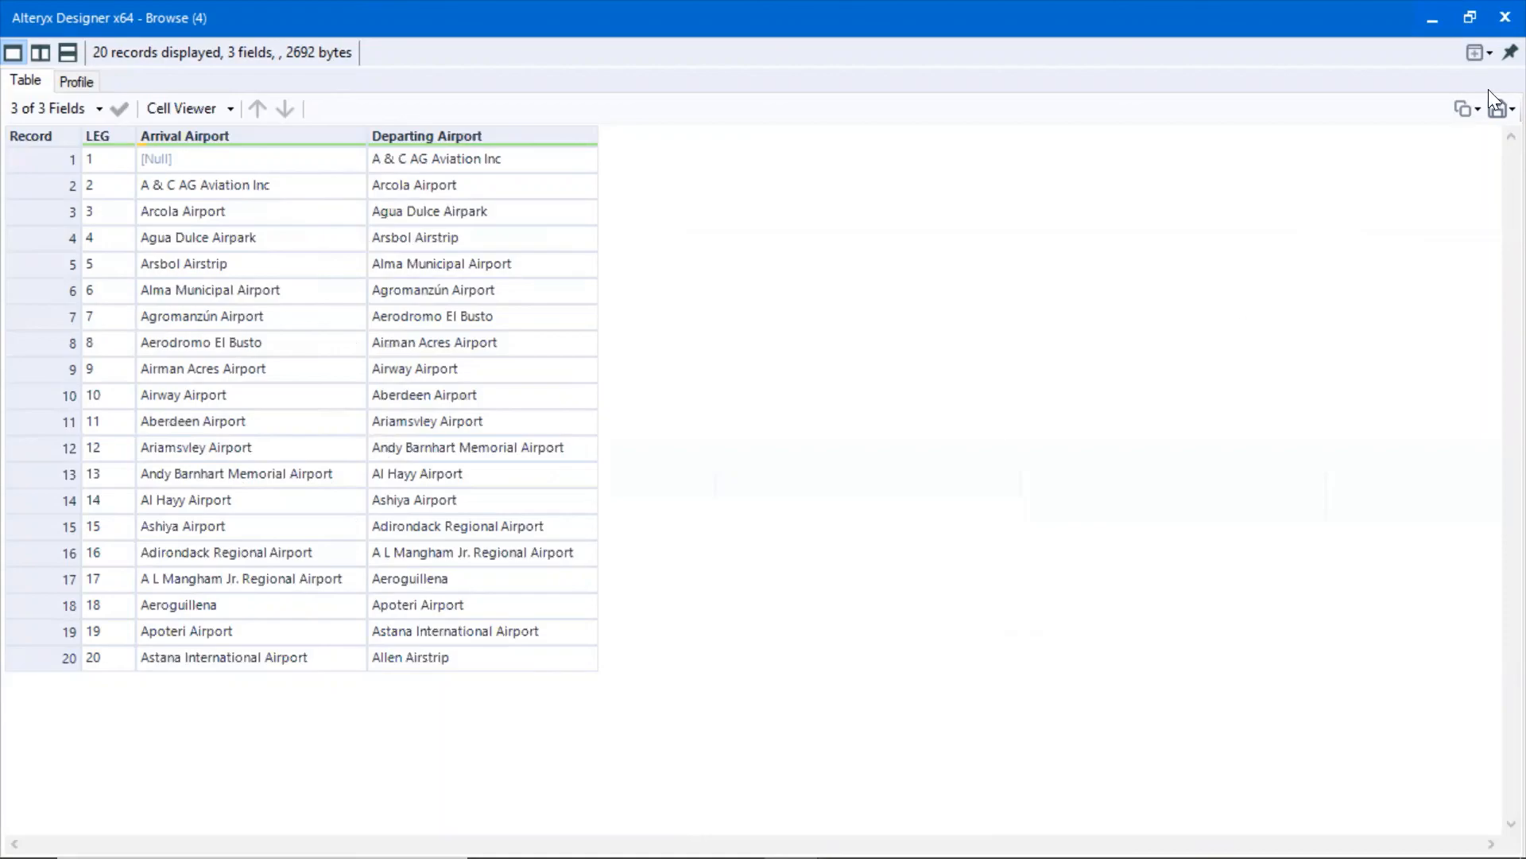
pyautogui.click(1490, 15)
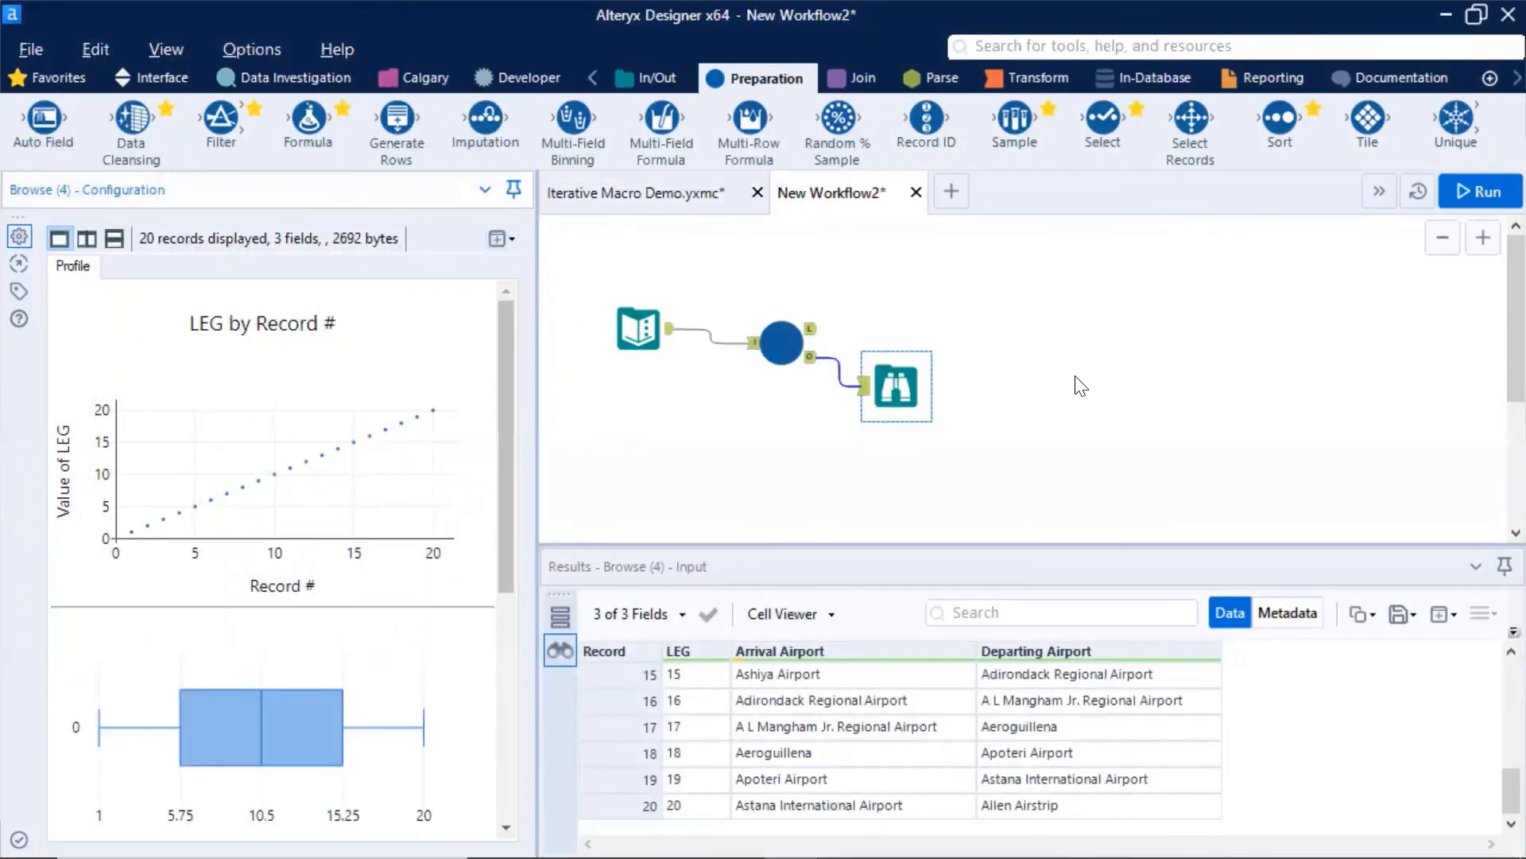
pyautogui.click(1077, 382)
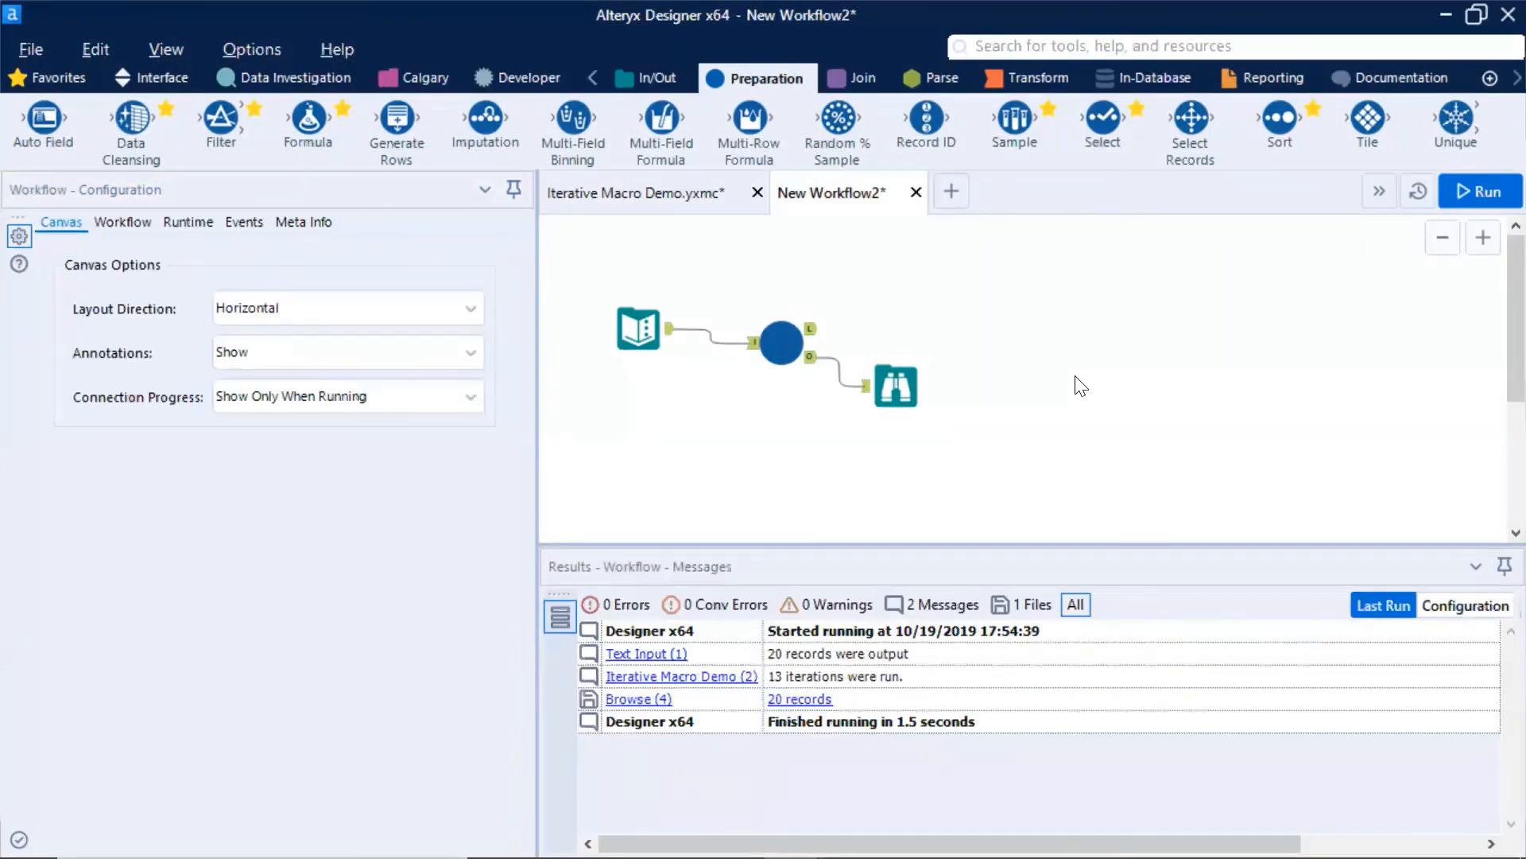